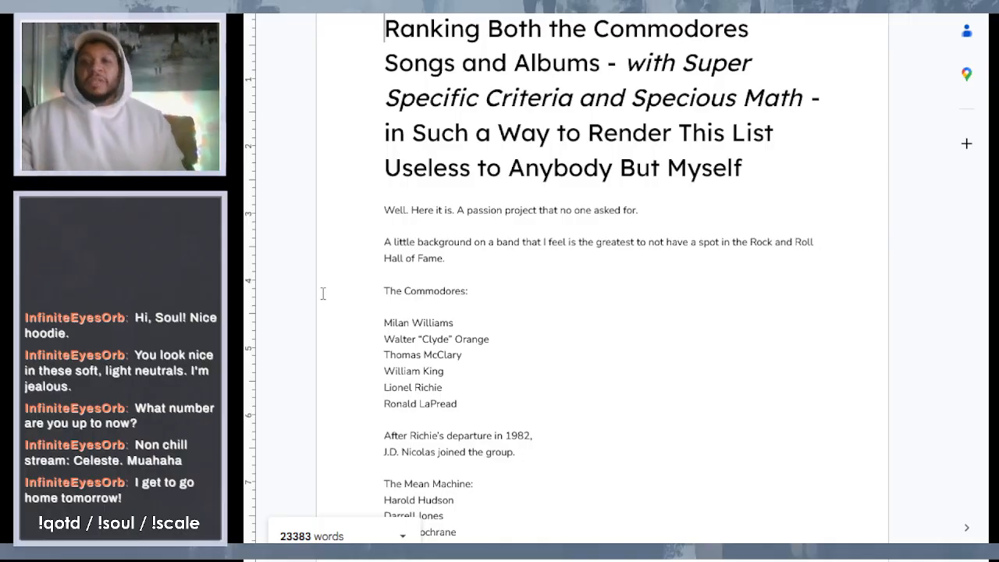
- Look over the document's introduction, from the band lineup through the reasons for excluding the later albums
scroll(773, 205, "down", 3)
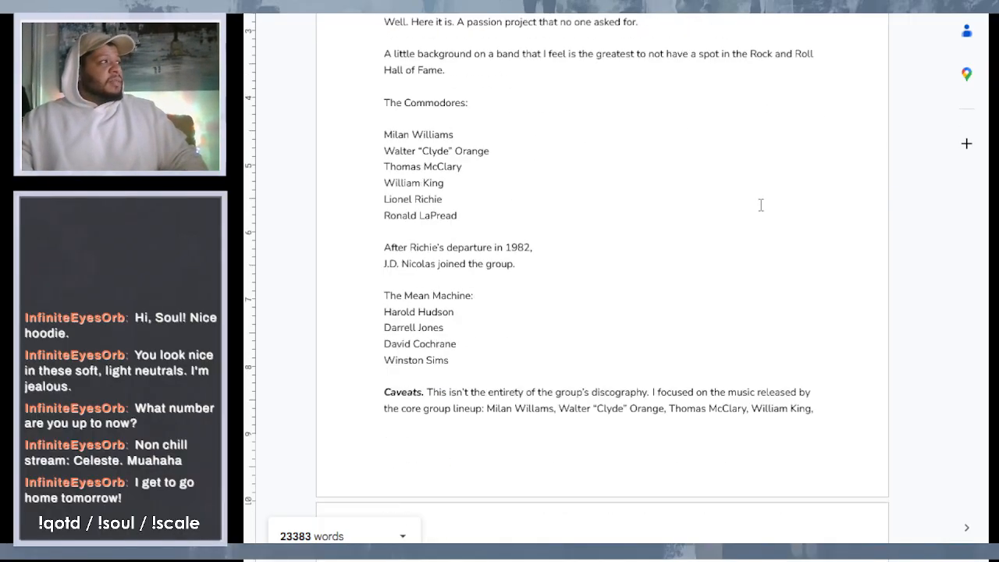
left_click_drag(471, 35, 720, 487)
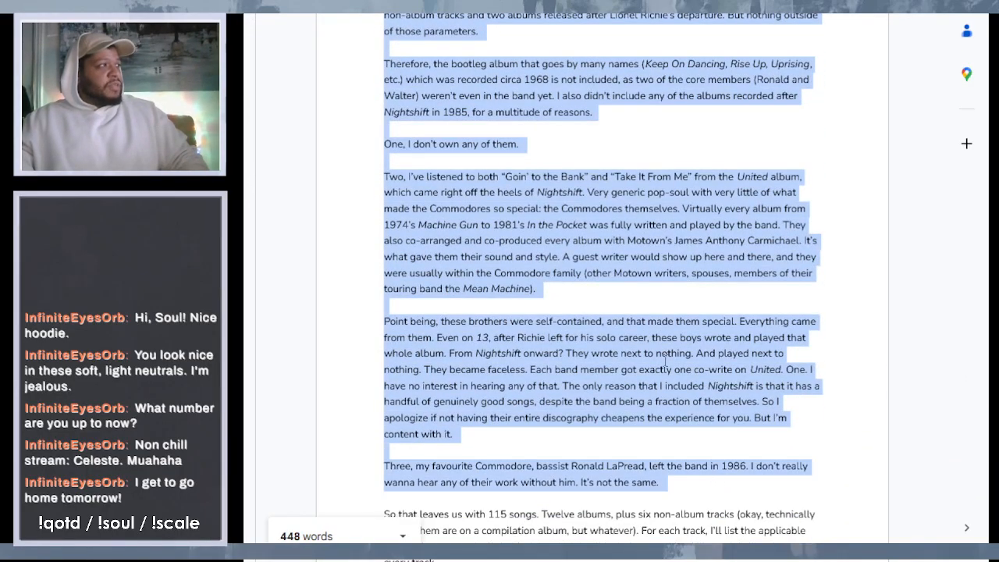
left_click(663, 356)
scroll(663, 355, "down", 5)
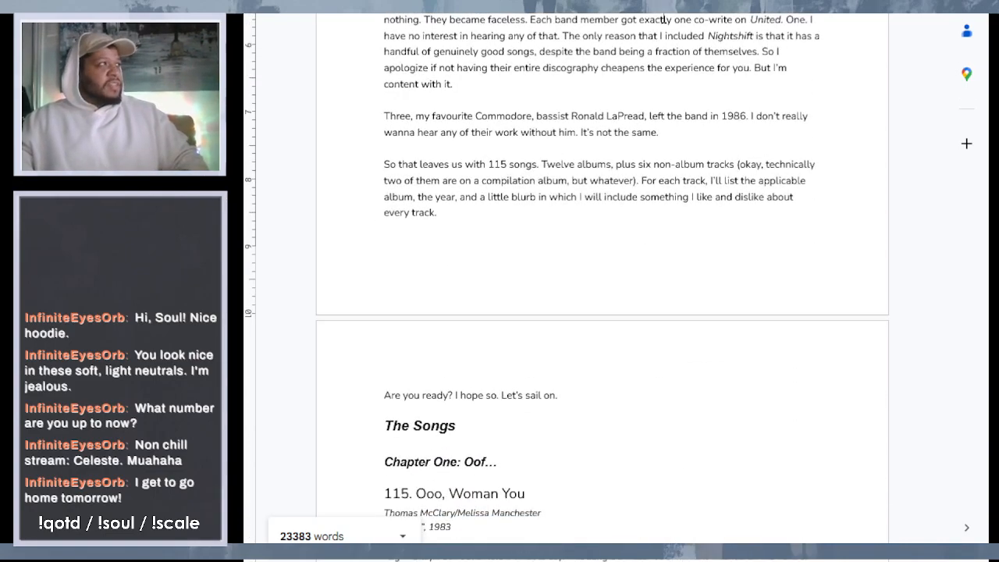
- Review the write-up for entry 115, "Ooo, Woman You", and the beginning of entry 114, "Captured"
scroll(558, 206, "down", 10)
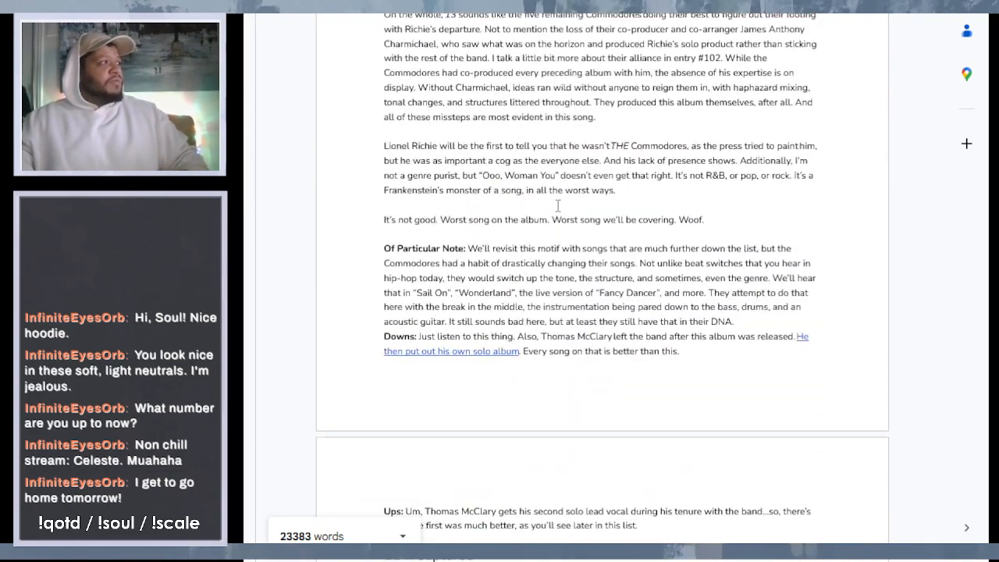
scroll(558, 206, "down", 2)
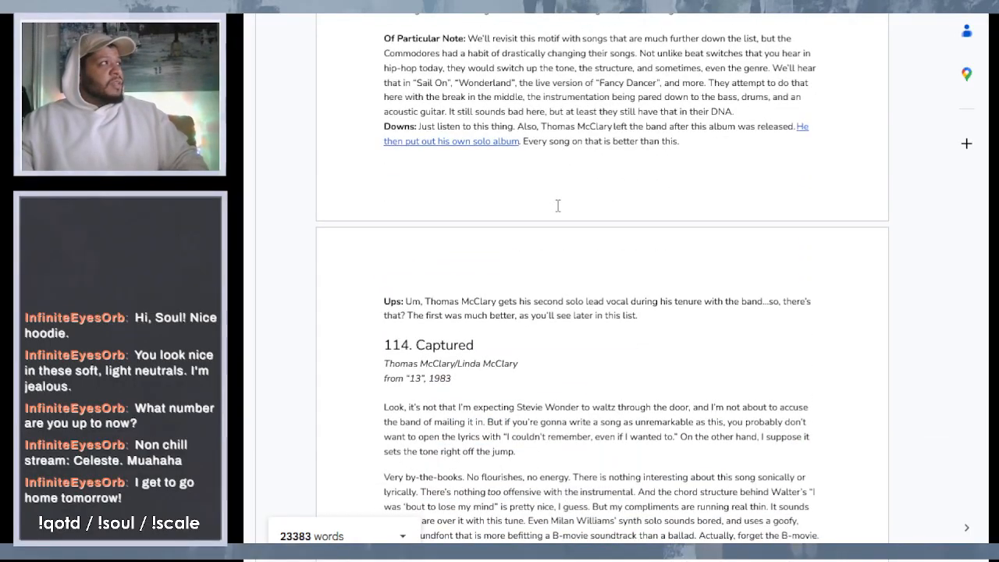
scroll(428, 113, "up", 4)
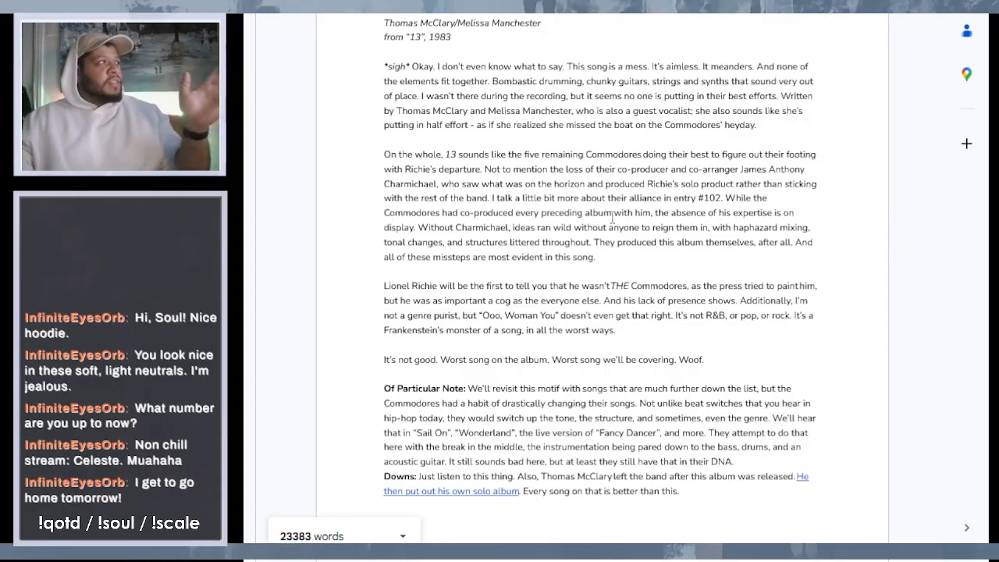
scroll(612, 218, "down", 2)
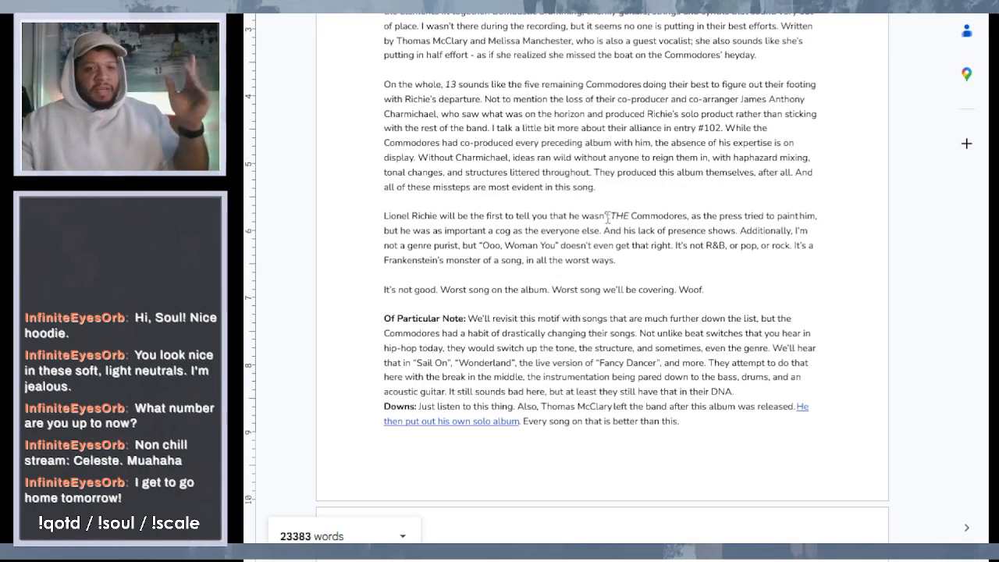
scroll(608, 217, "up", 3)
scroll(608, 216, "up", 1)
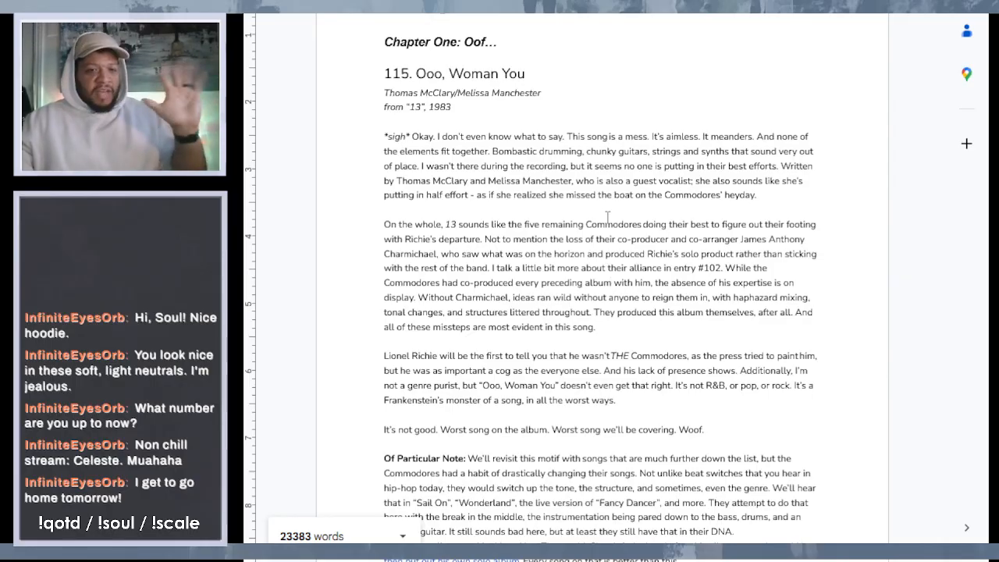
scroll(607, 216, "down", 1)
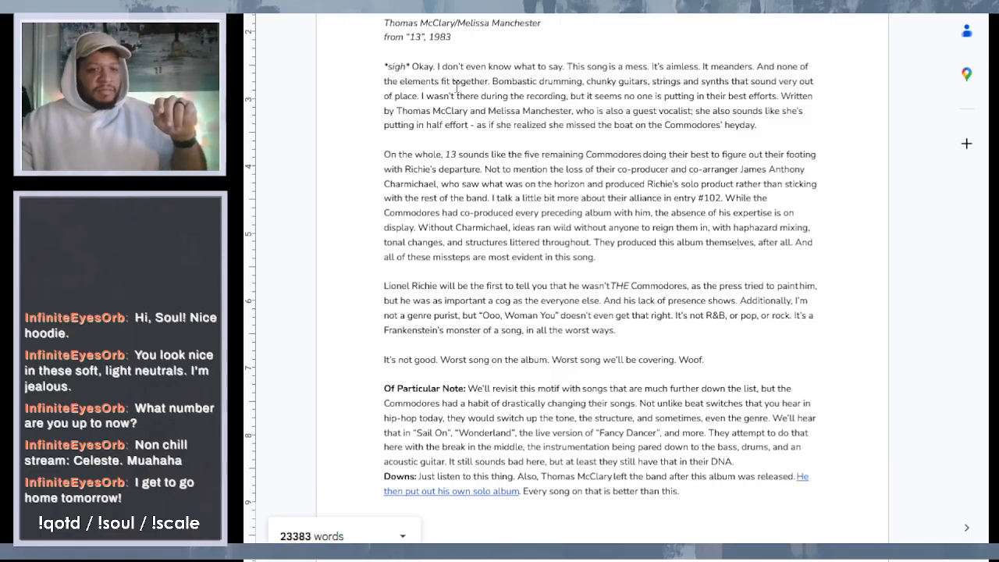
scroll(456, 86, "down", 5)
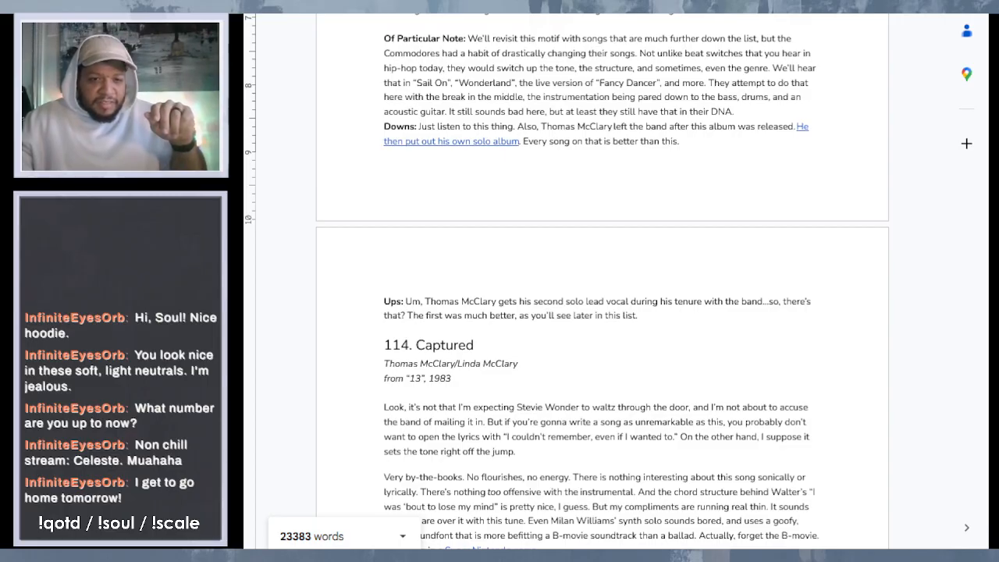
scroll(602, 281, "down", 4)
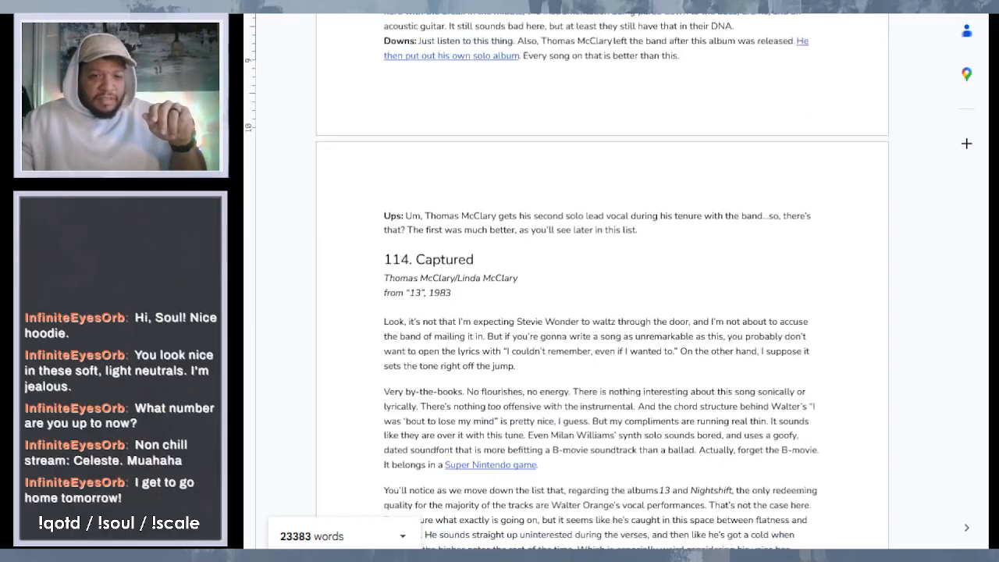
scroll(602, 282, "up", 2)
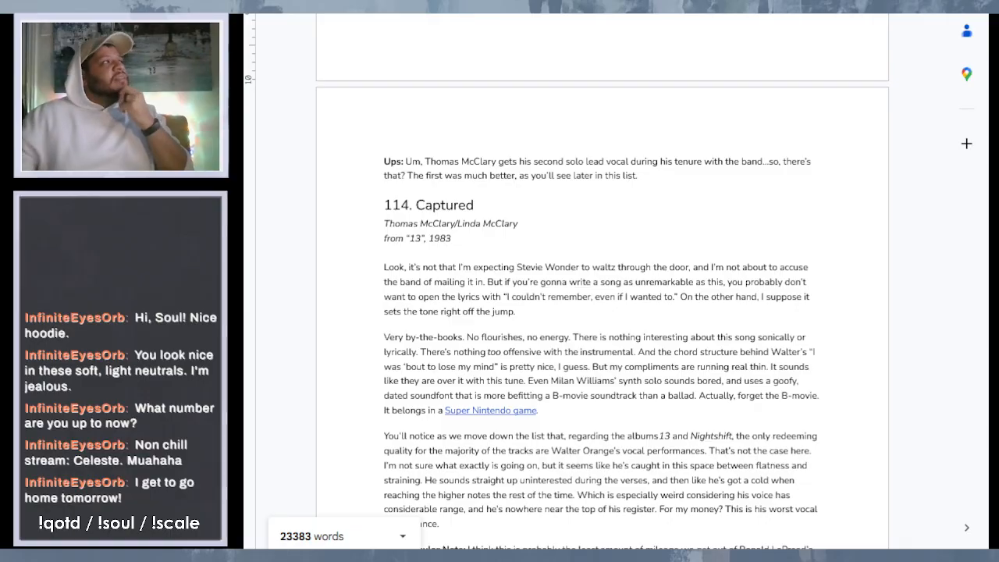
scroll(602, 281, "up", 1)
scroll(602, 281, "up", 5)
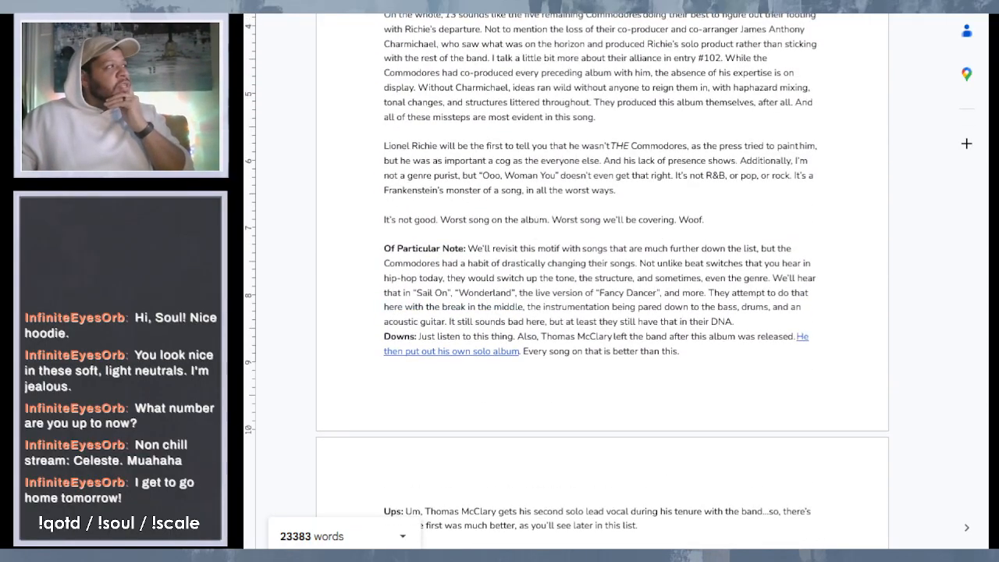
- Examine the Of Particular Note, Downs and Ups sections that close entry 115
left_click_drag(388, 248, 467, 250)
left_click(529, 263)
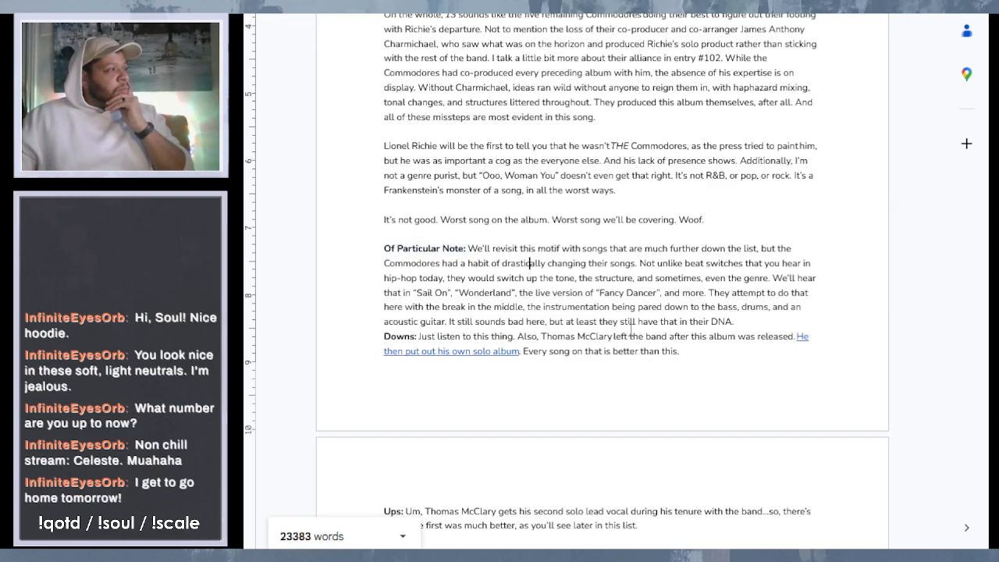
scroll(631, 330, "down", 2)
scroll(630, 330, "down", 1)
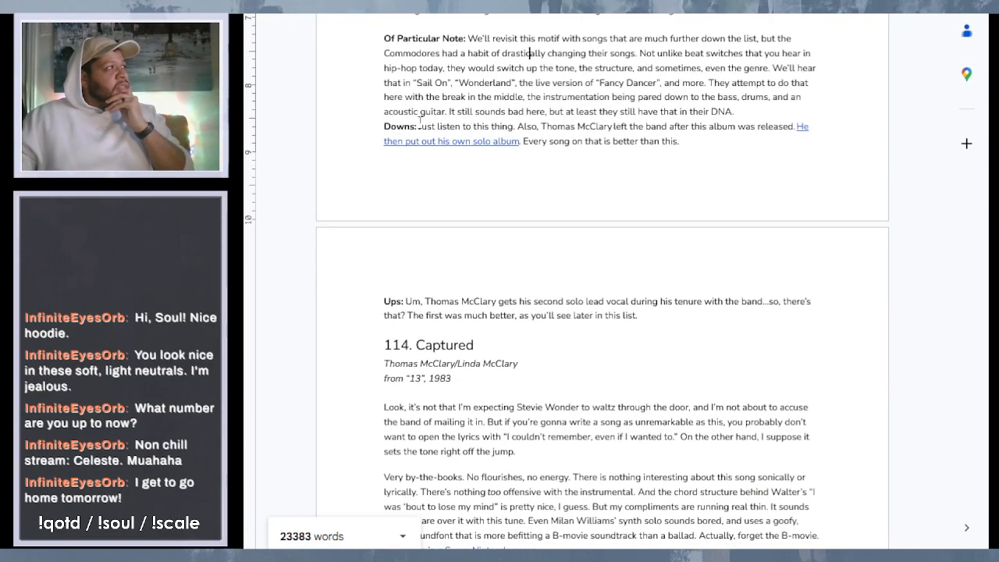
left_click(405, 301)
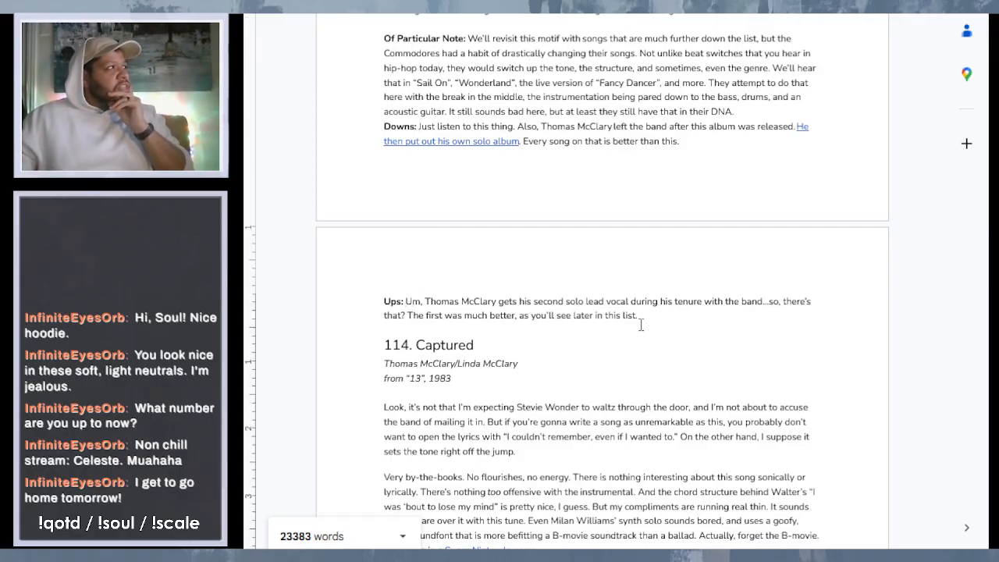
- Remove the bold formatting from the unfinished sentence after "Of Particular Note:" in entry 49, "Zoom (Live)"
scroll(641, 325, "down", 9)
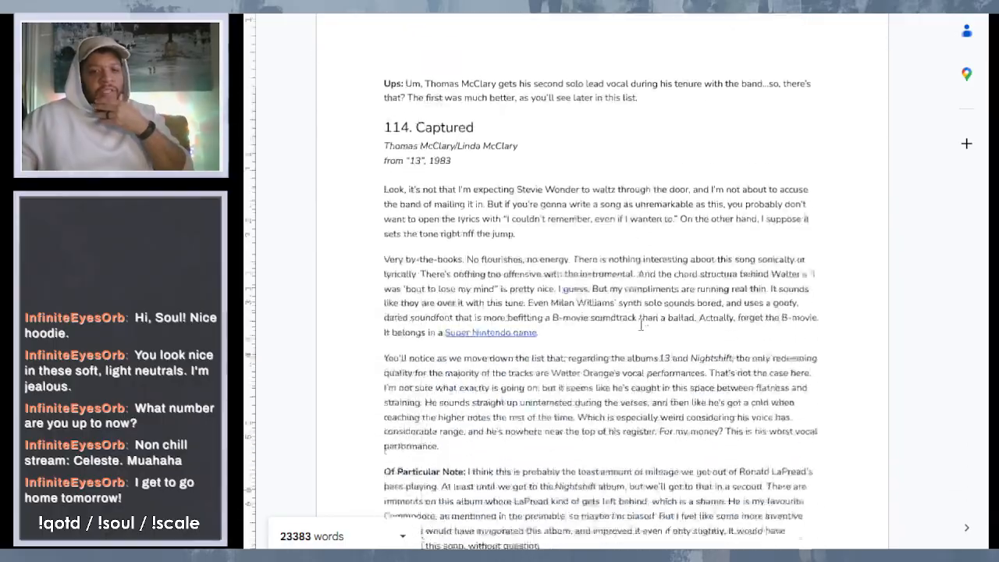
scroll(641, 325, "down", 20)
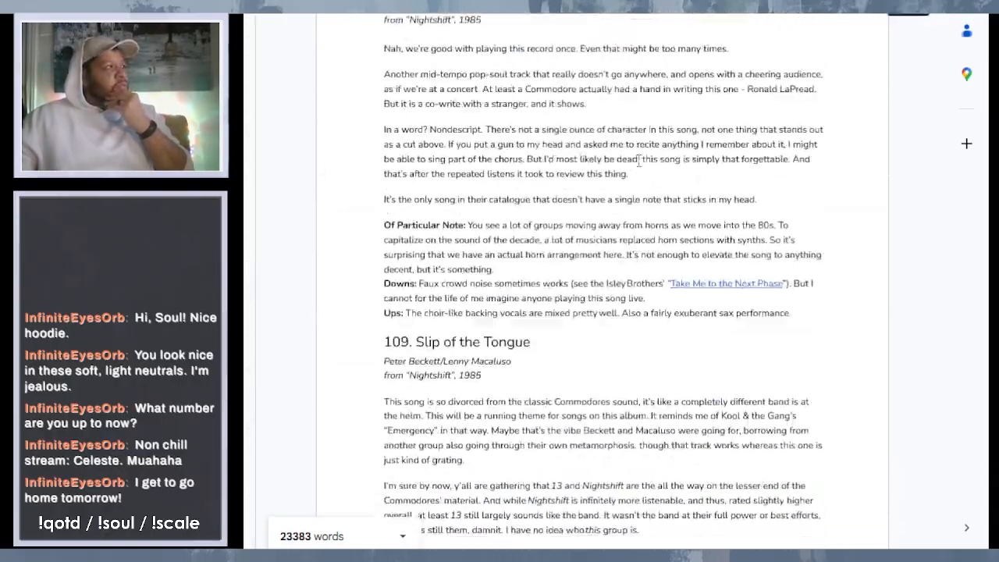
scroll(597, 438, "down", 20)
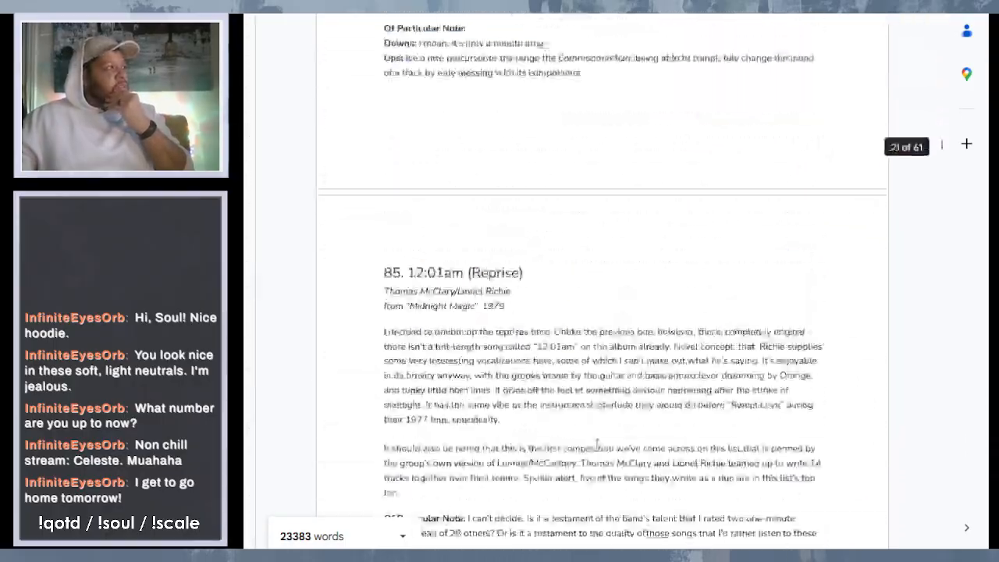
scroll(597, 445, "down", 20)
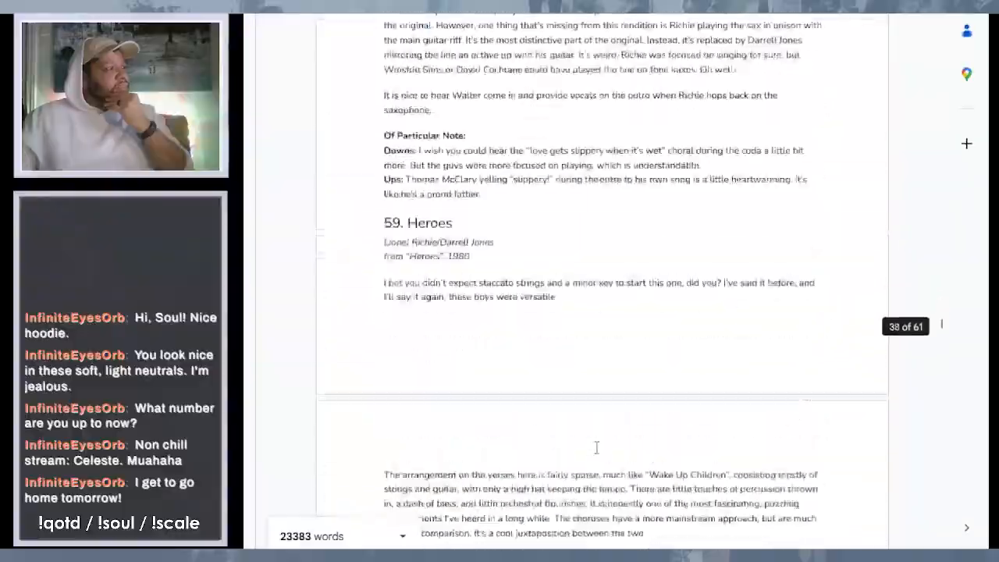
scroll(596, 446, "down", 10)
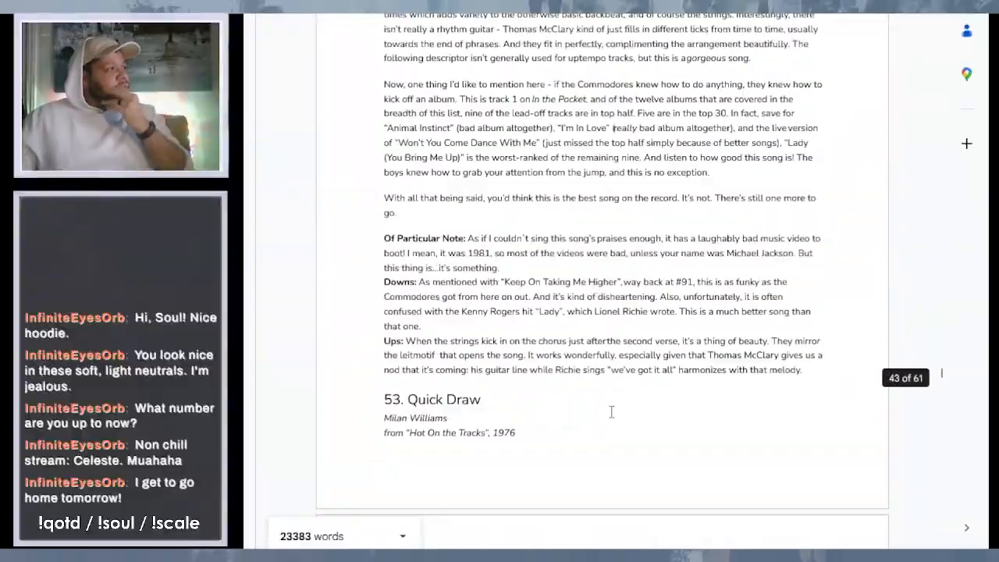
scroll(611, 429, "down", 15)
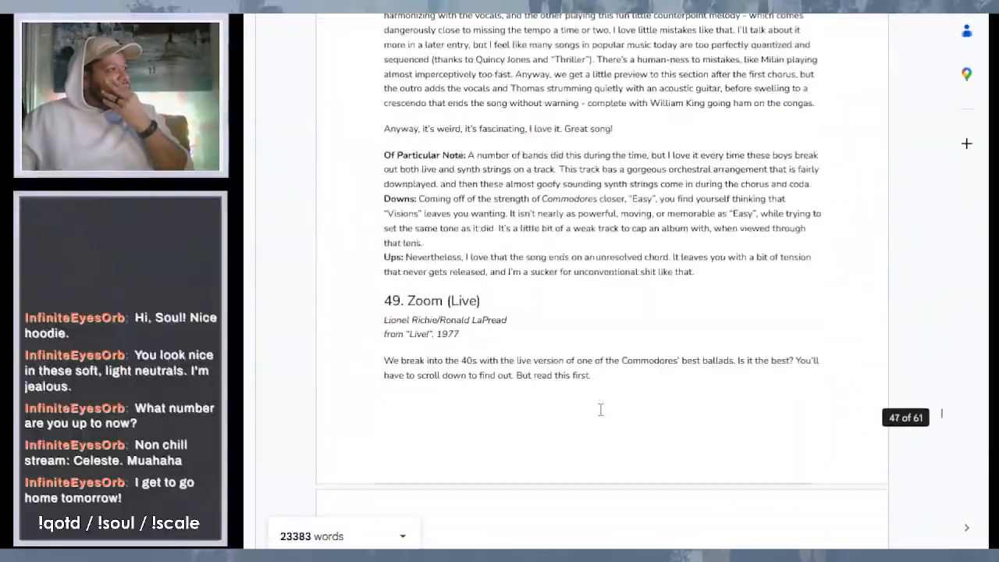
scroll(600, 409, "down", 5)
scroll(601, 409, "up", 10)
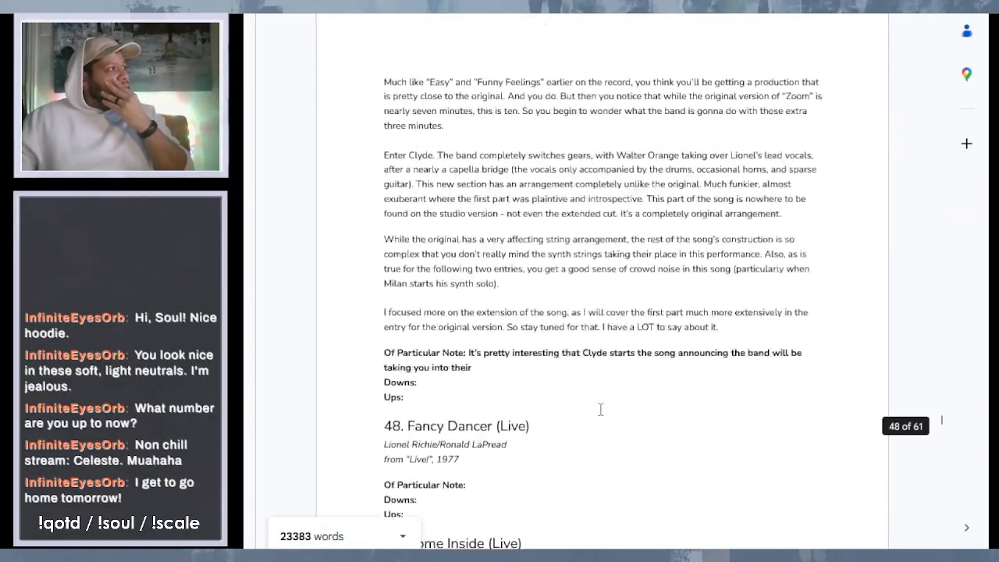
scroll(600, 410, "up", 3)
scroll(601, 409, "down", 5)
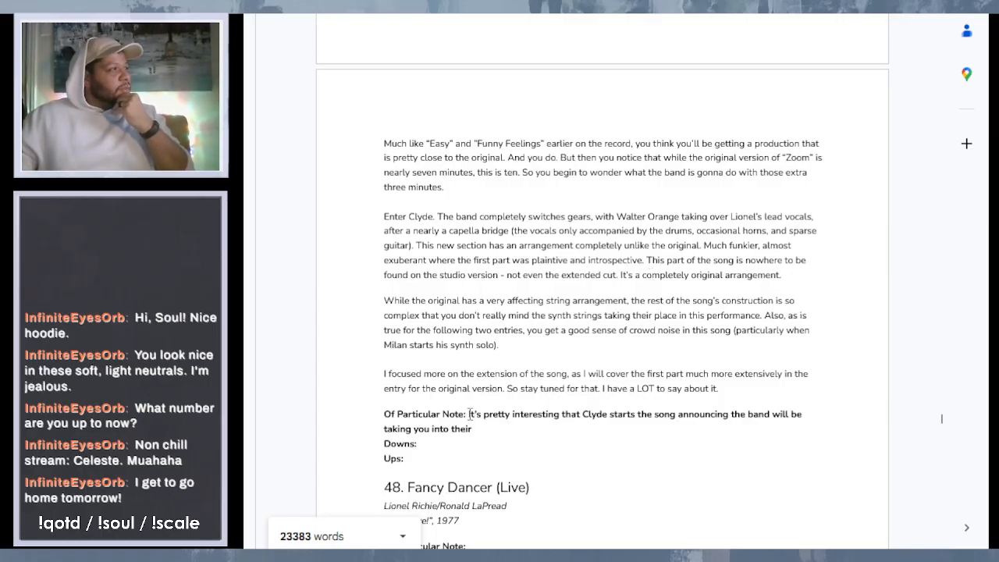
left_click_drag(468, 415, 490, 427)
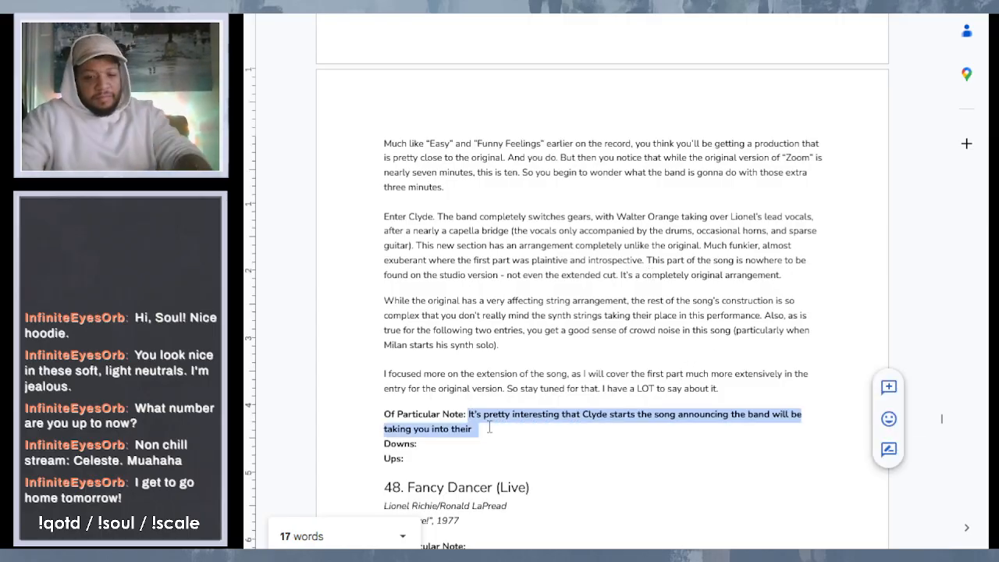
left_click(620, 117)
- Reread entry 49, "Zoom (Live)", from its heading to the unfinished notes
scroll(547, 121, "up", 5)
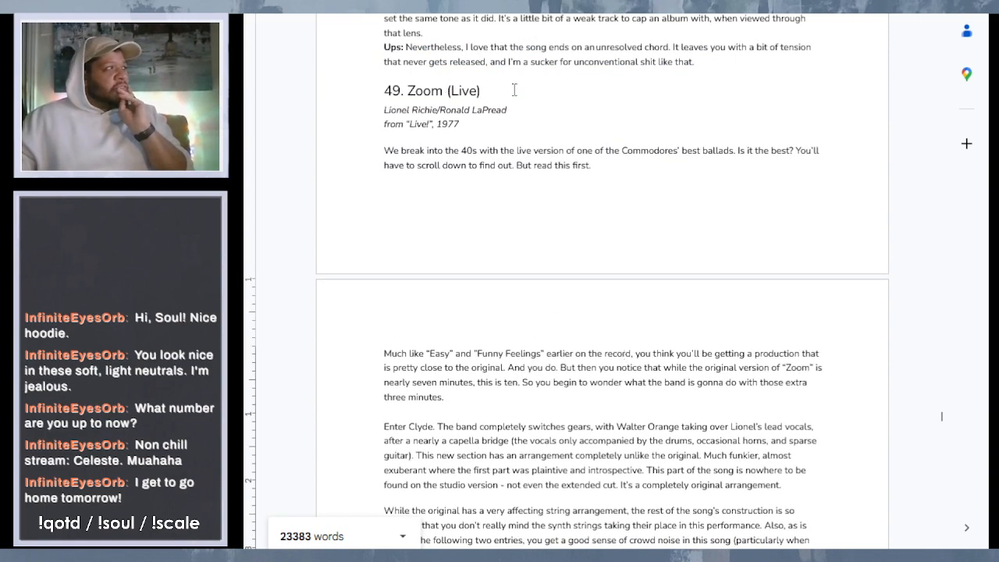
scroll(515, 90, "down", 2)
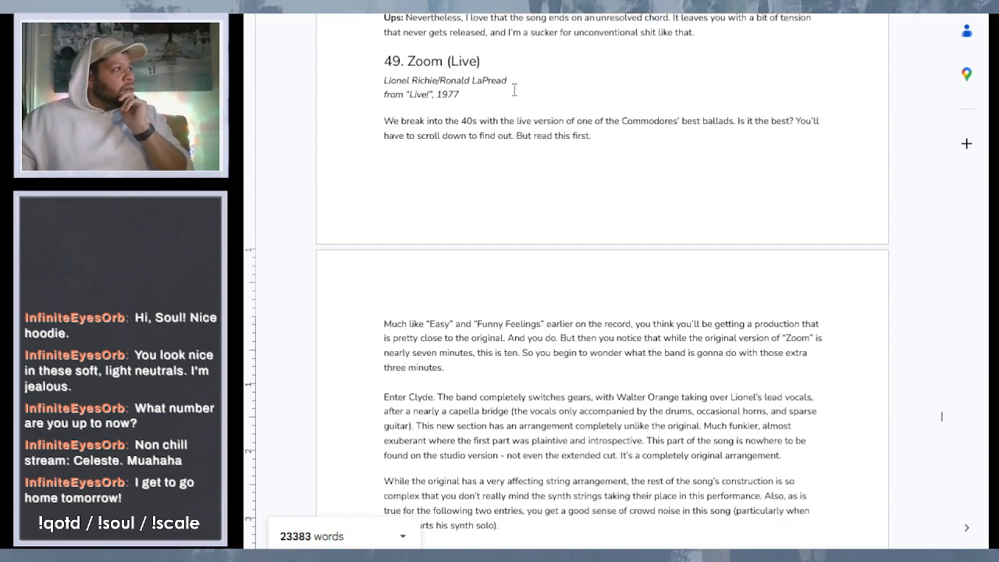
scroll(515, 90, "down", 3)
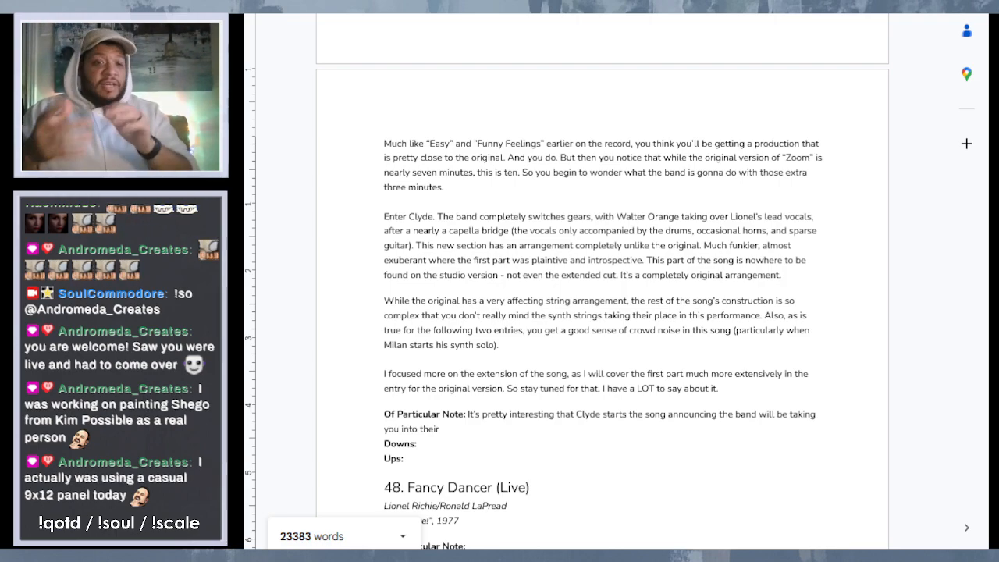
- Return to the beginning of the document and review the Mean Machine lineup, the Caveats paragraph and the album exclusions
left_click(695, 301)
scroll(545, 89, "up", 20)
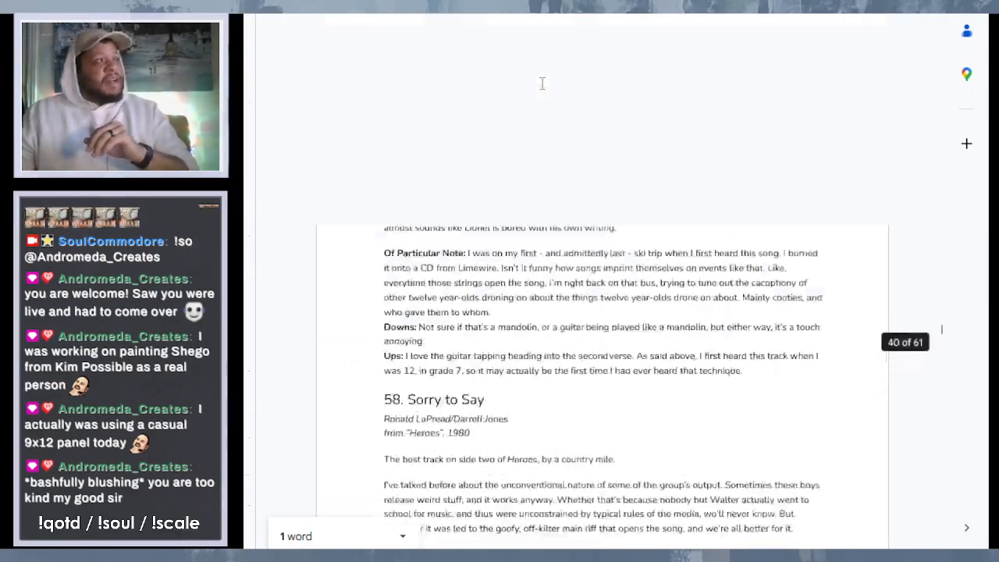
scroll(544, 90, "up", 20)
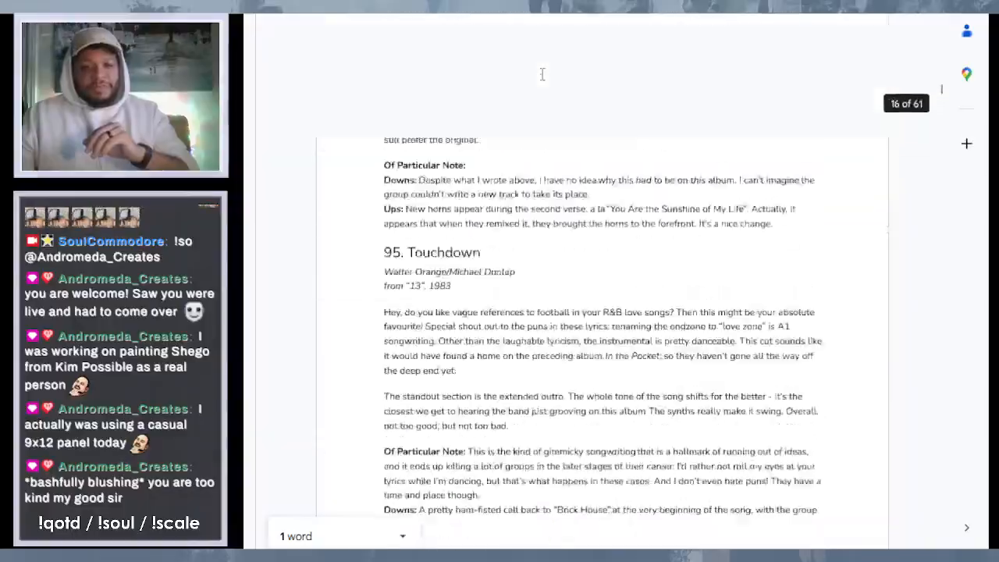
scroll(543, 76, "up", 20)
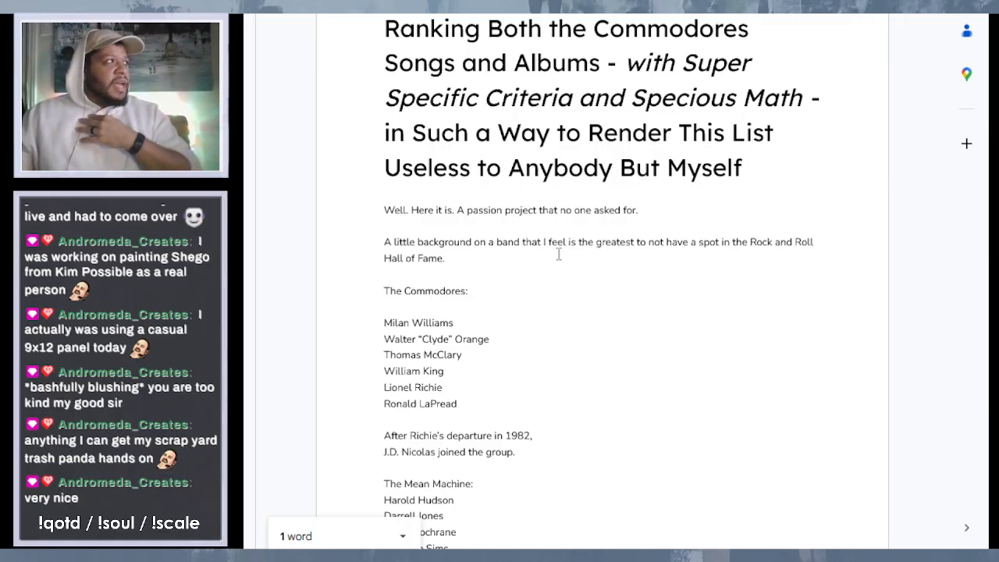
scroll(559, 253, "down", 1)
scroll(559, 253, "down", 5)
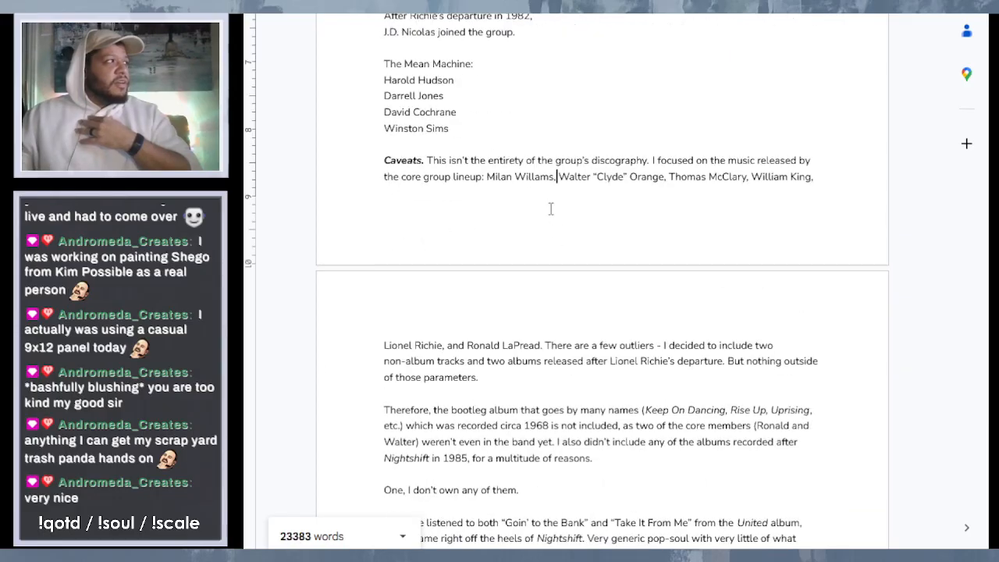
left_click(564, 158)
double_click(435, 112)
left_click(492, 117)
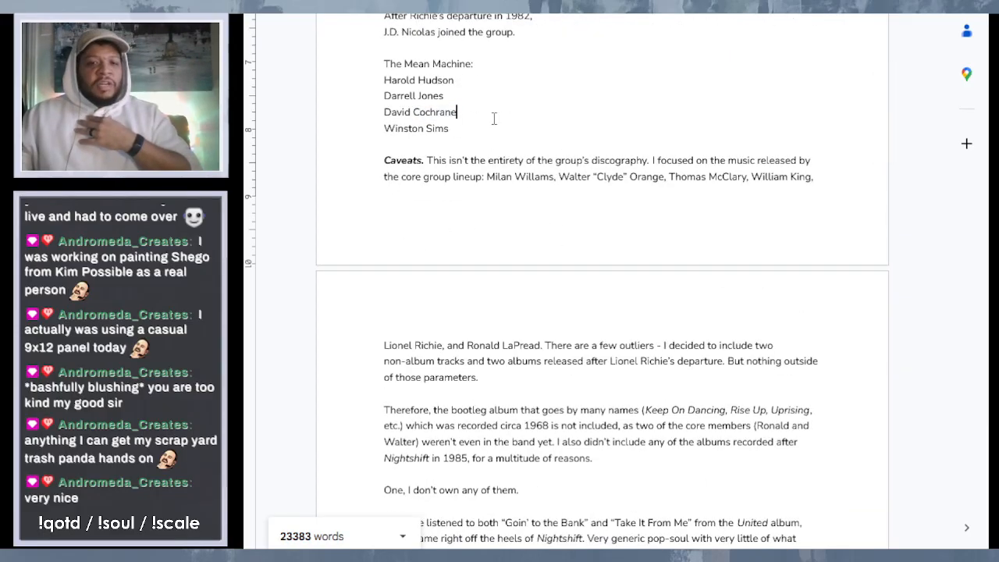
scroll(497, 128, "down", 1)
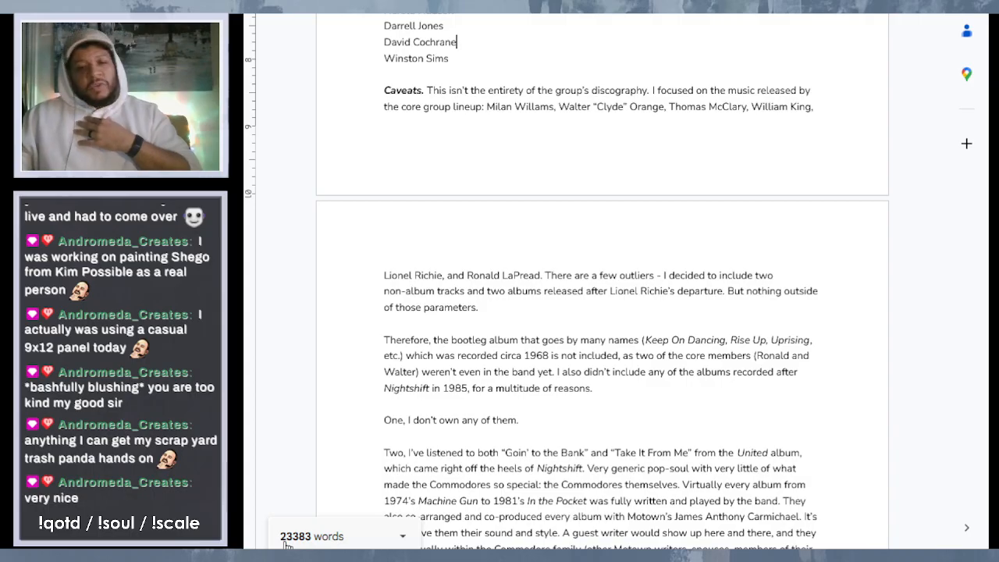
left_click(692, 355)
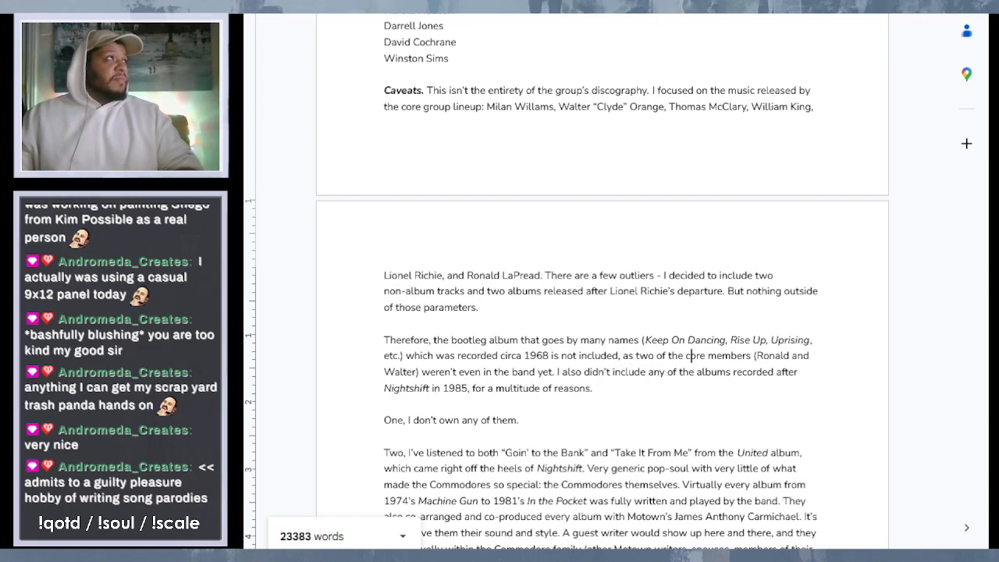
- Switch to the Google Sheets song spreadsheet and review the ranked Commodores list through rank 61
key("ctrl+Tab")
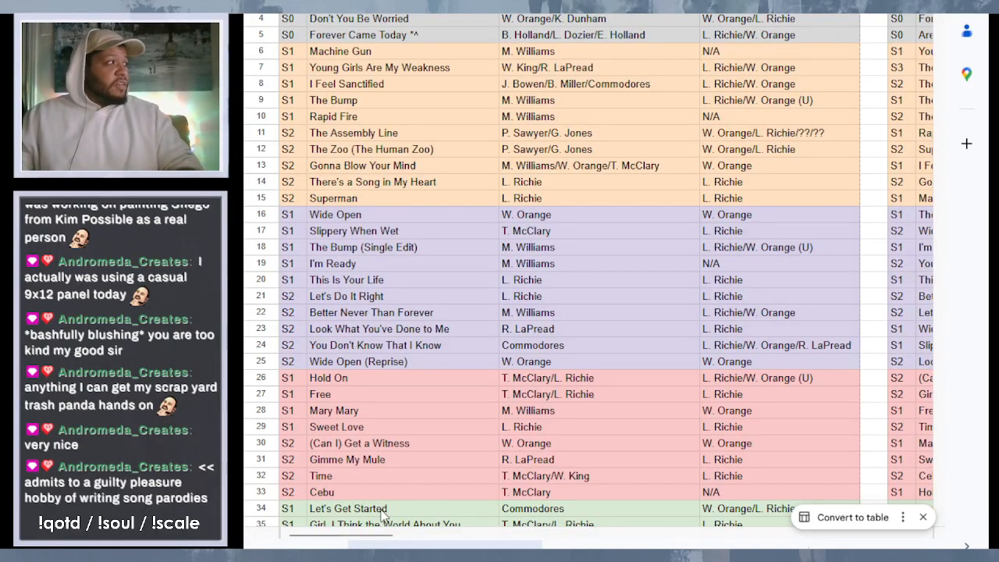
left_click_drag(359, 537, 609, 537)
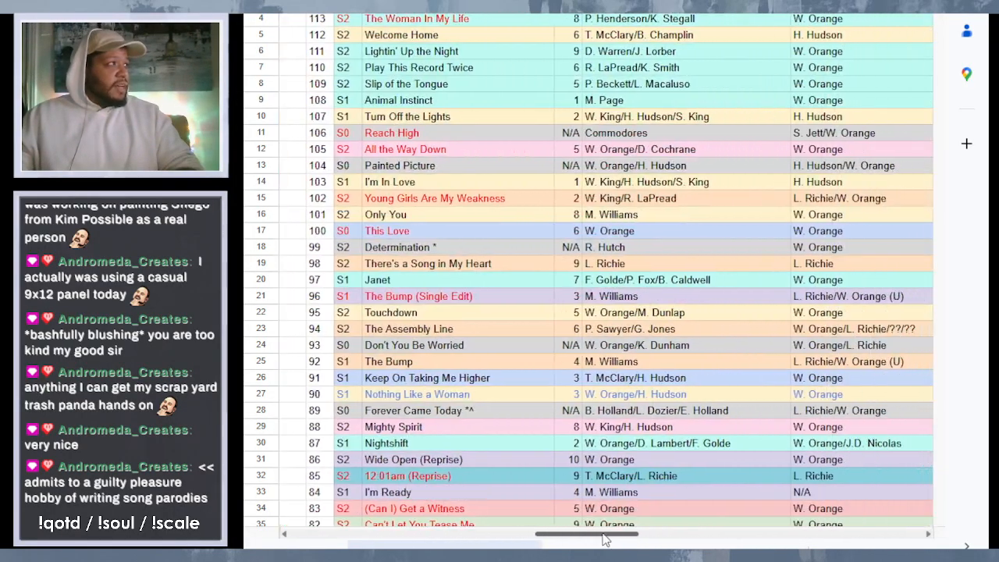
scroll(497, 211, "down", 5)
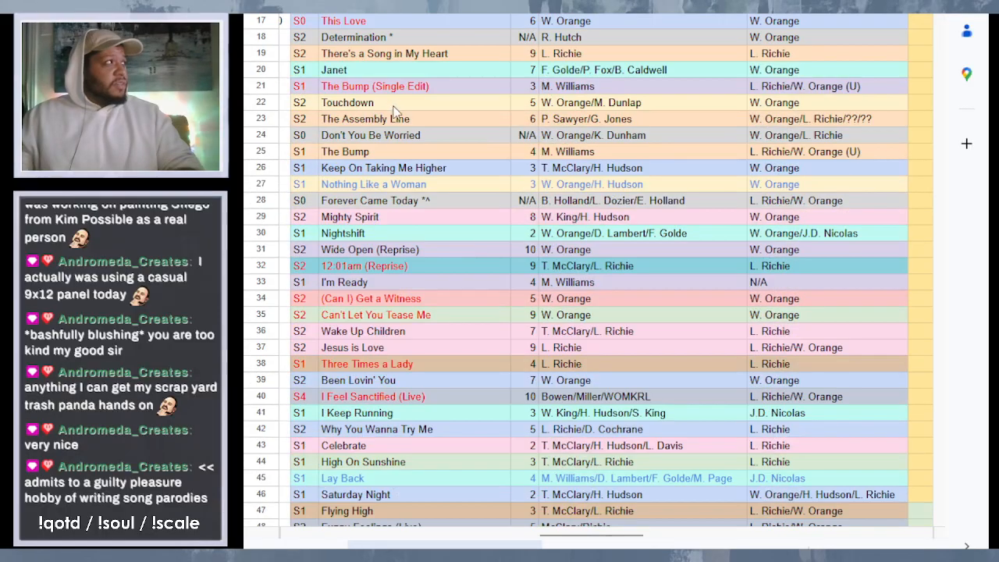
left_click_drag(568, 538, 558, 538)
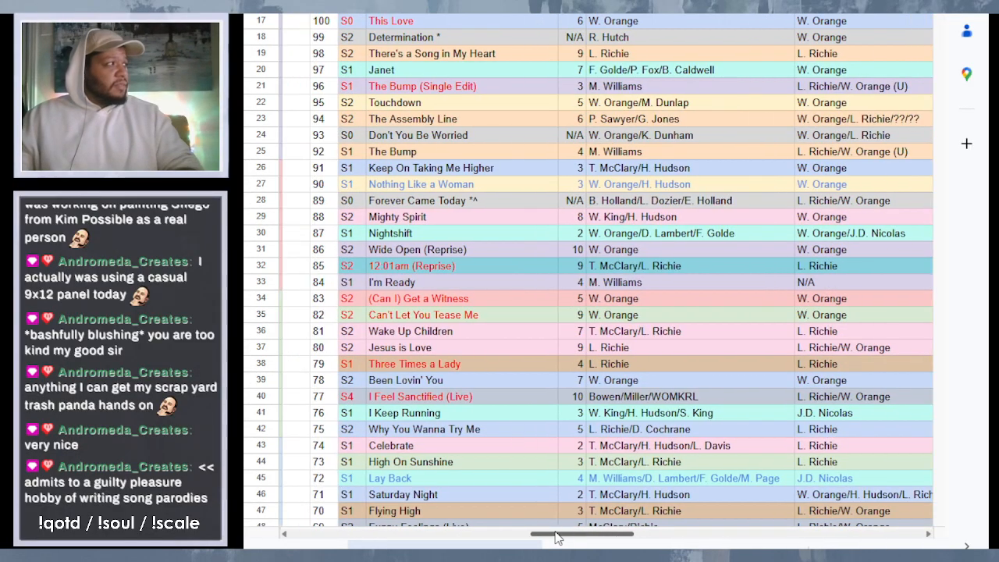
scroll(512, 395, "up", 5)
scroll(519, 256, "down", 8)
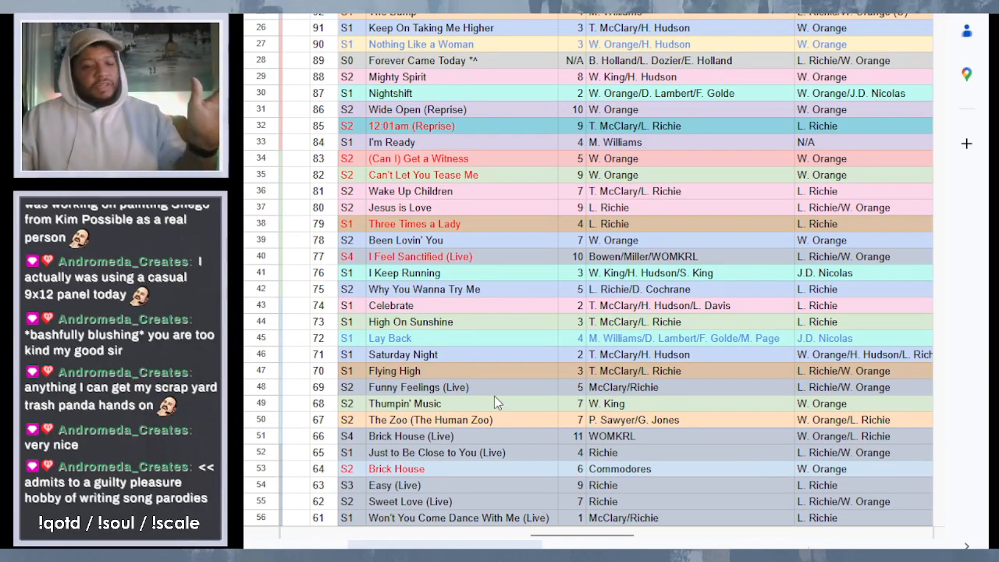
- Open the color-coded chart of song ranks by album and review it through to the album averages
left_click(609, 545)
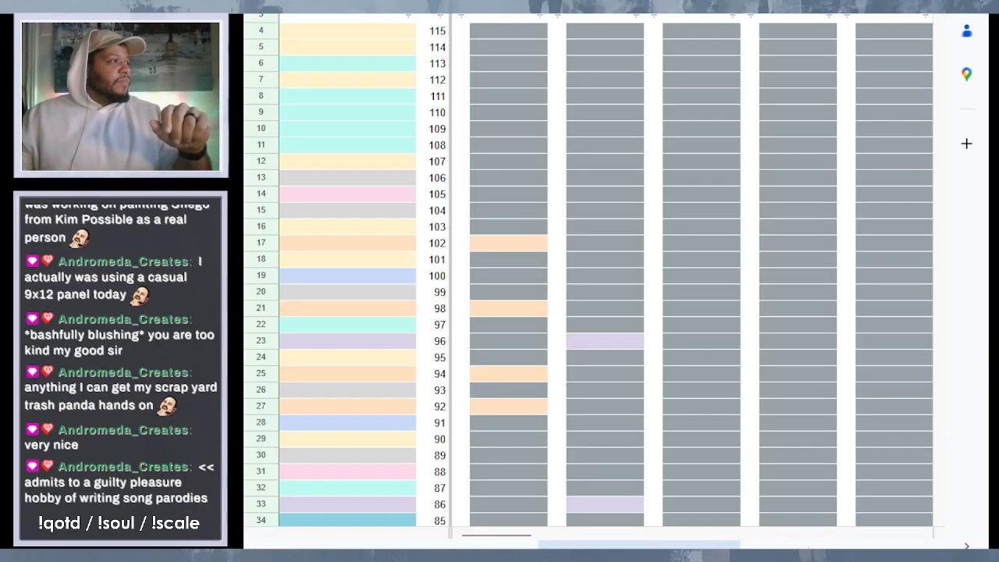
scroll(491, 274, "down", 5)
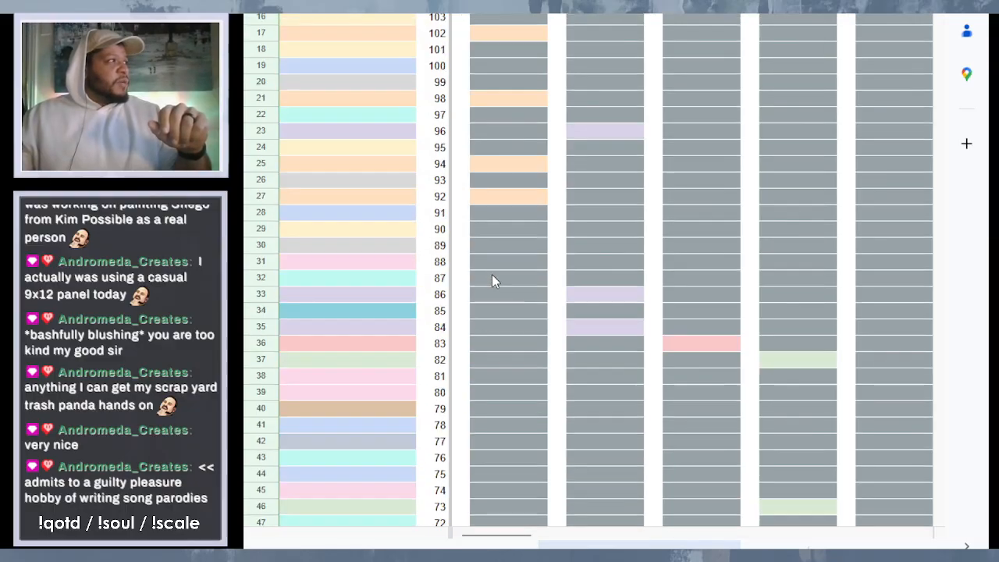
scroll(518, 109, "up", 5)
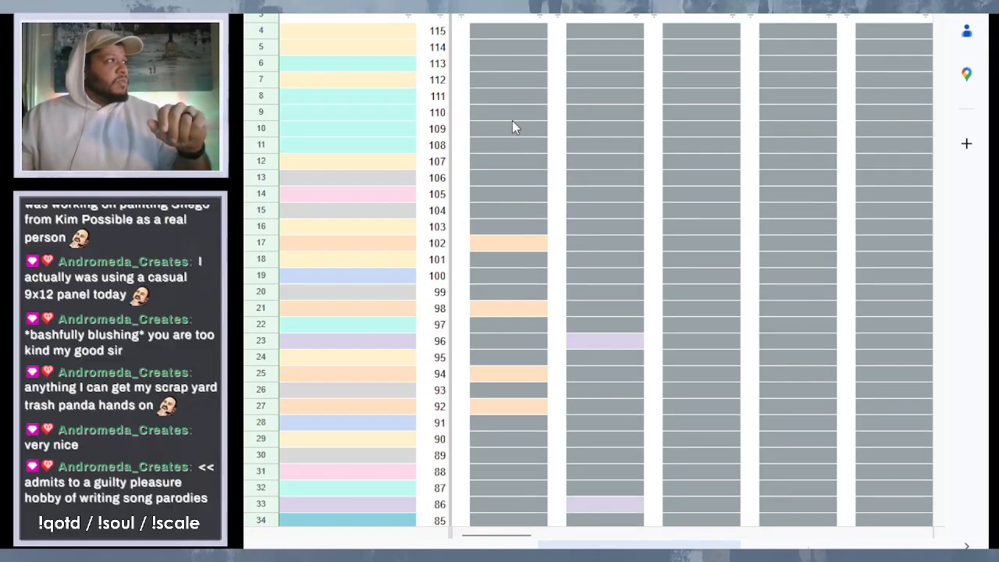
scroll(522, 329, "down", 5)
scroll(491, 151, "down", 15)
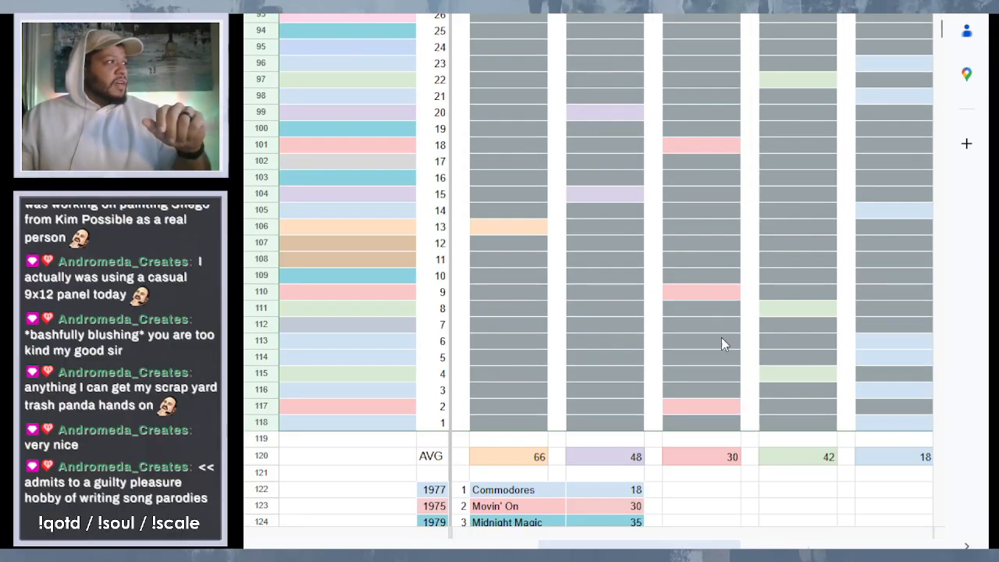
scroll(669, 336, "down", 4)
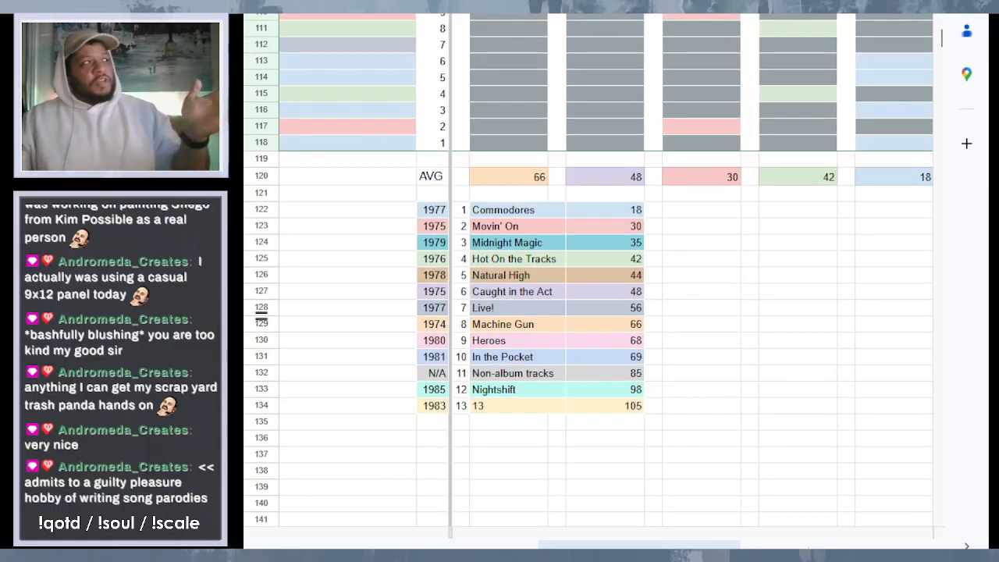
- Examine the album ranking by average from Commodores to 13, including the AVG row's remaining album columns
left_click(484, 212)
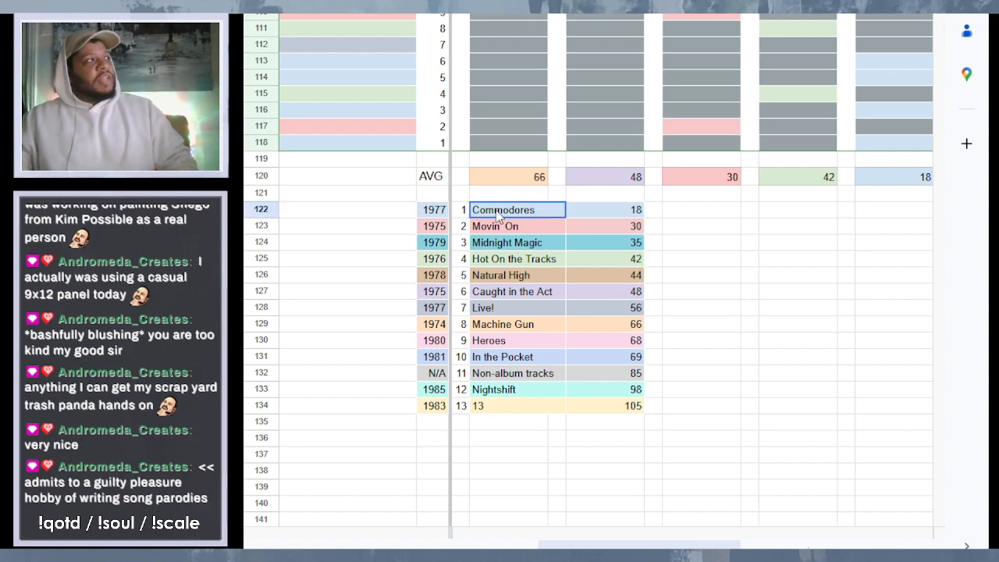
left_click(633, 210)
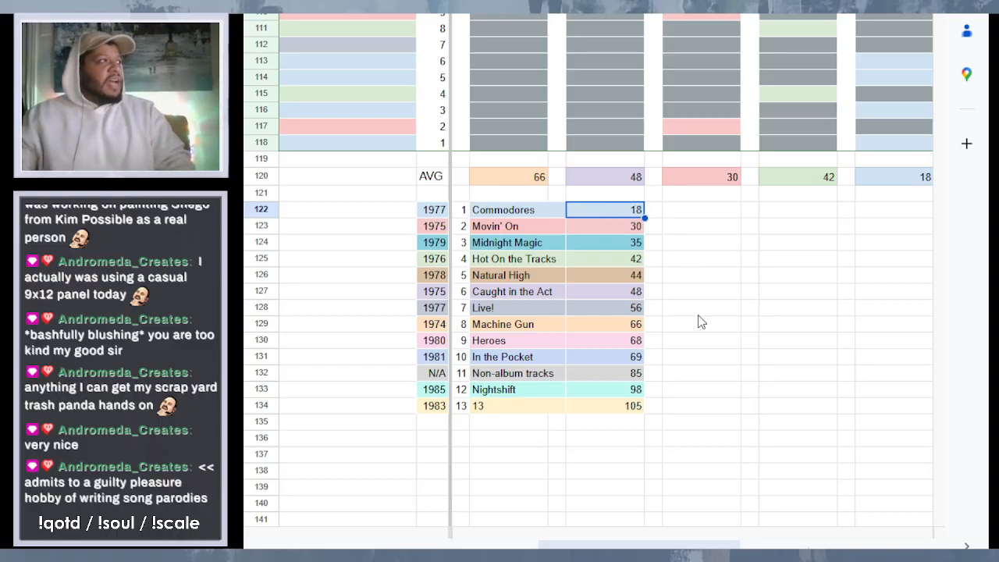
left_click(705, 214)
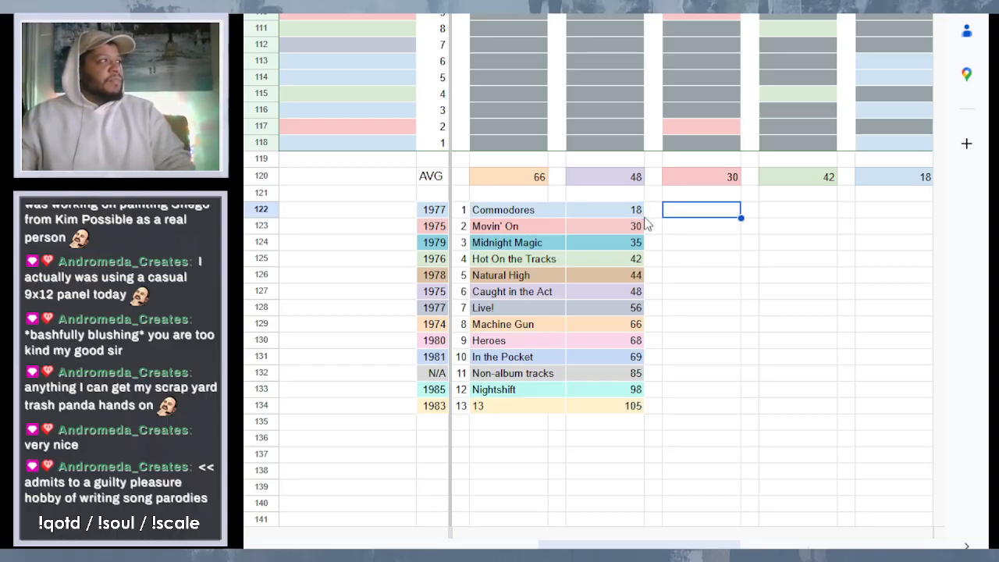
left_click(461, 215)
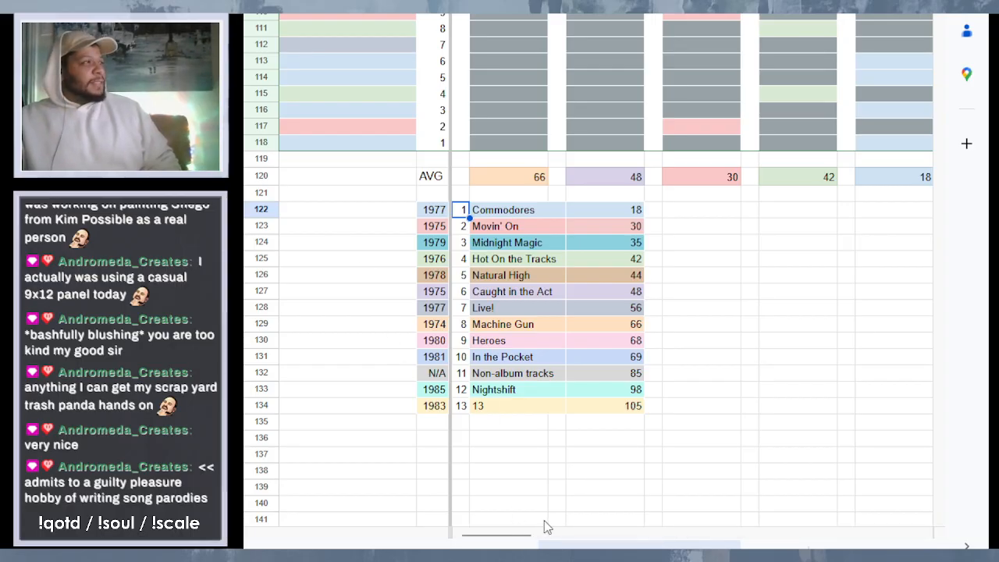
left_click(533, 405)
left_click(640, 404)
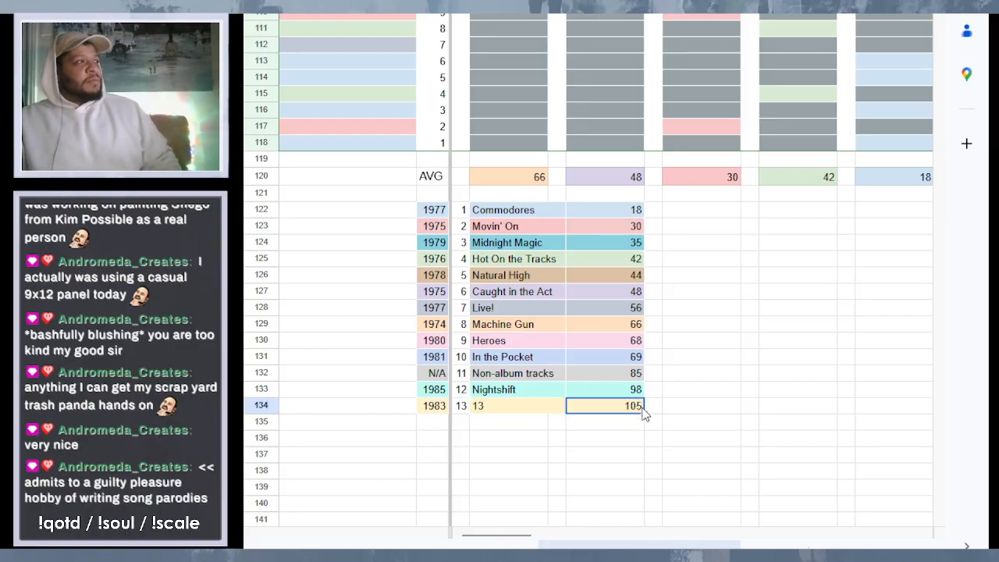
left_click_drag(526, 538, 689, 535)
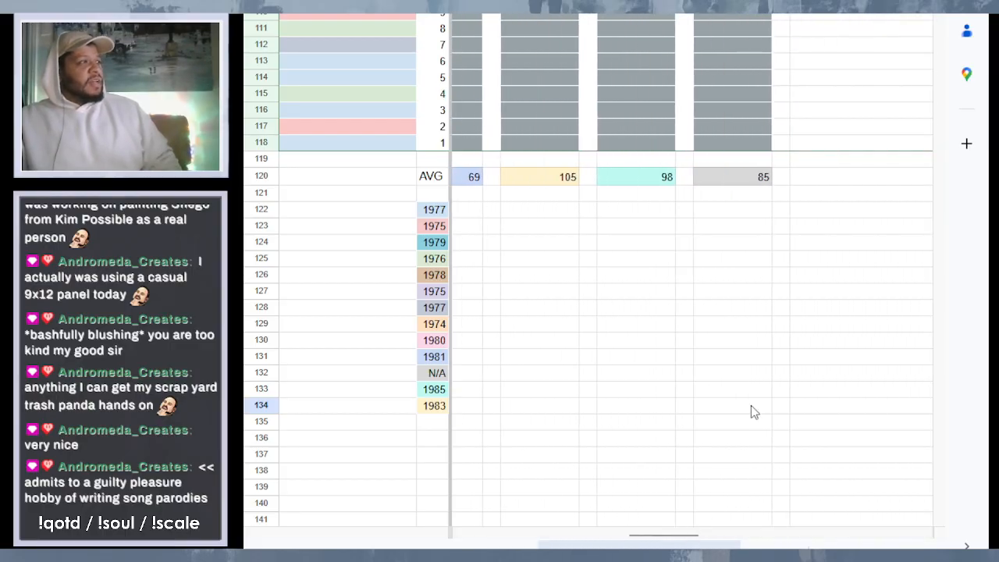
- Open the songwriter tally sheet and examine the six band members' names and L. Richie's figures
left_click(649, 546)
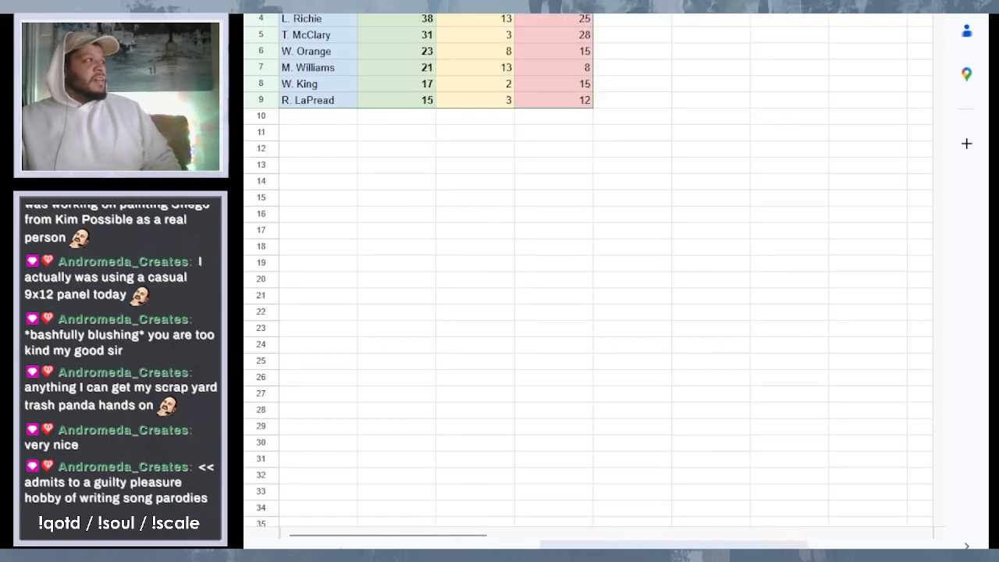
left_click_drag(324, 23, 333, 107)
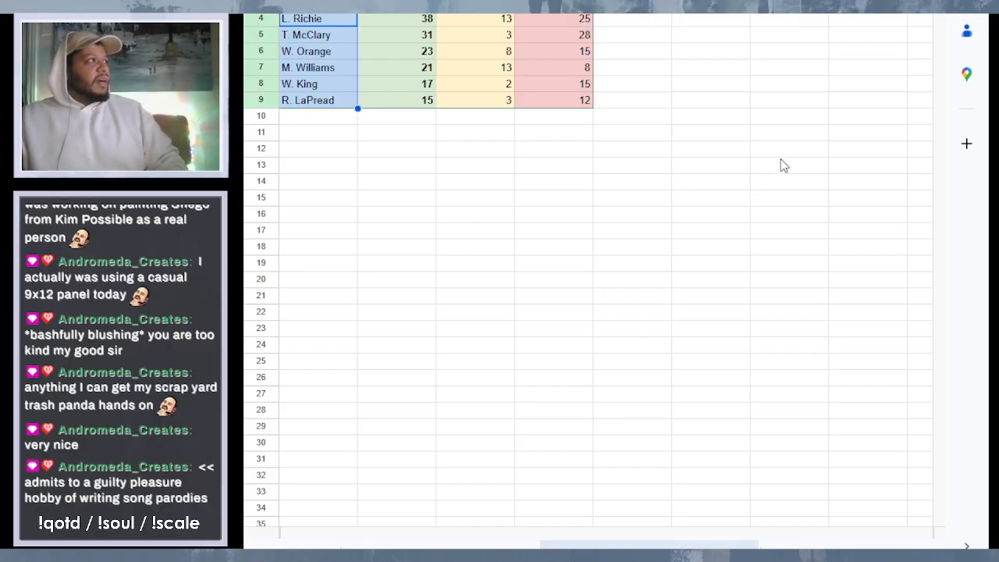
left_click(403, 21)
left_click(564, 20)
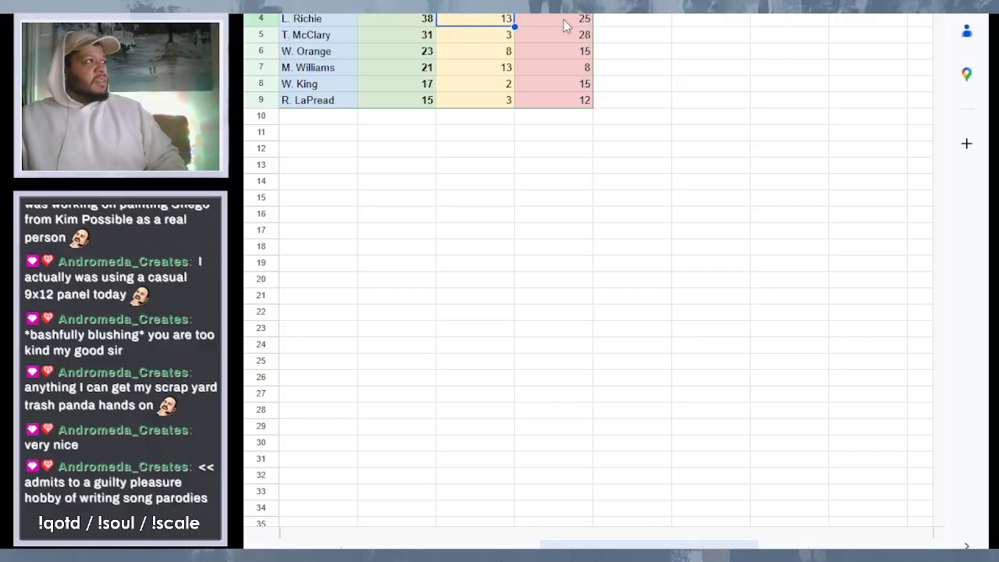
left_click(408, 24)
left_click(430, 189)
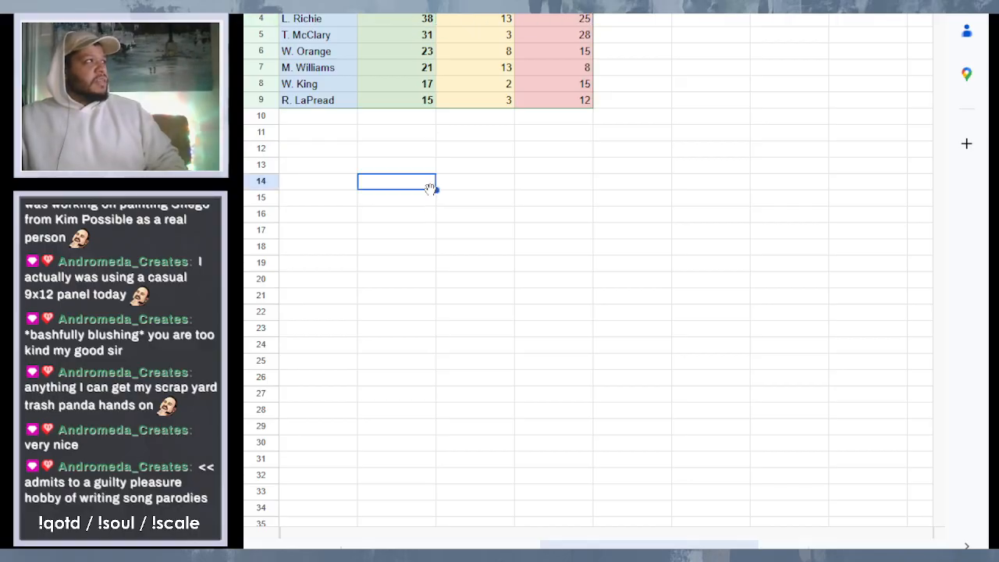
- Go through each band member's figure in the tally's green column, from L. Richie to R. LaPread
left_click(391, 22)
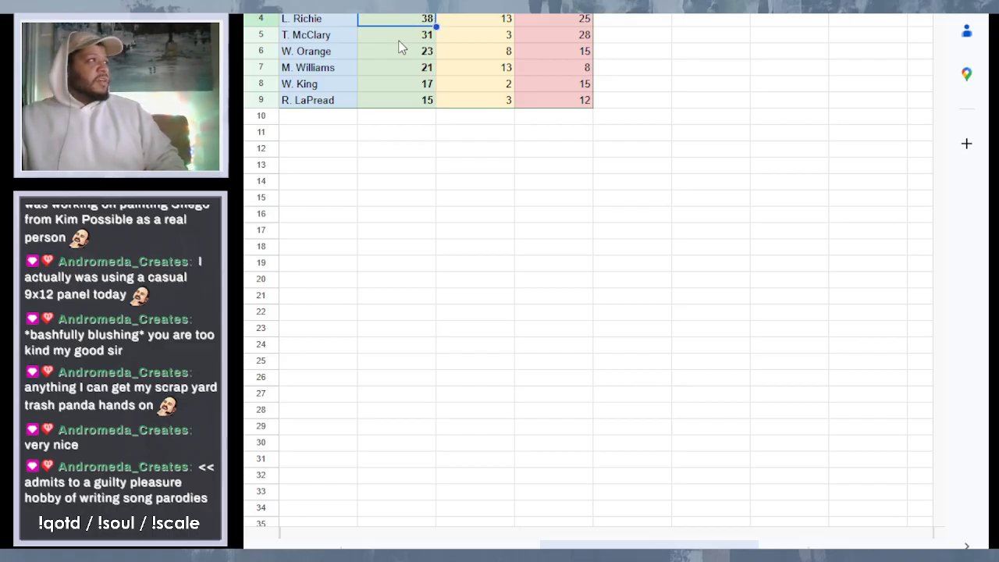
left_click(399, 41)
left_click(405, 53)
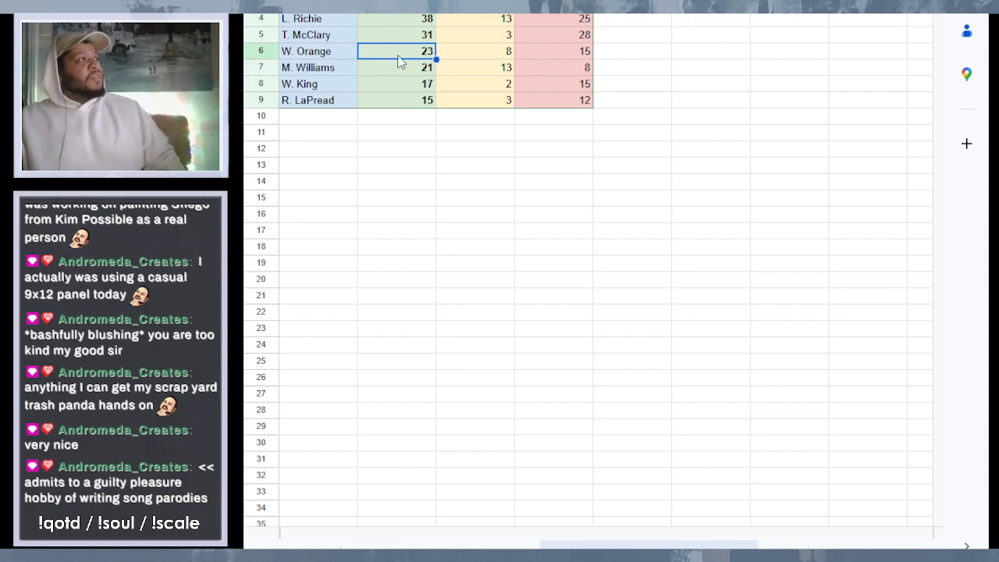
left_click(401, 70)
left_click(395, 91)
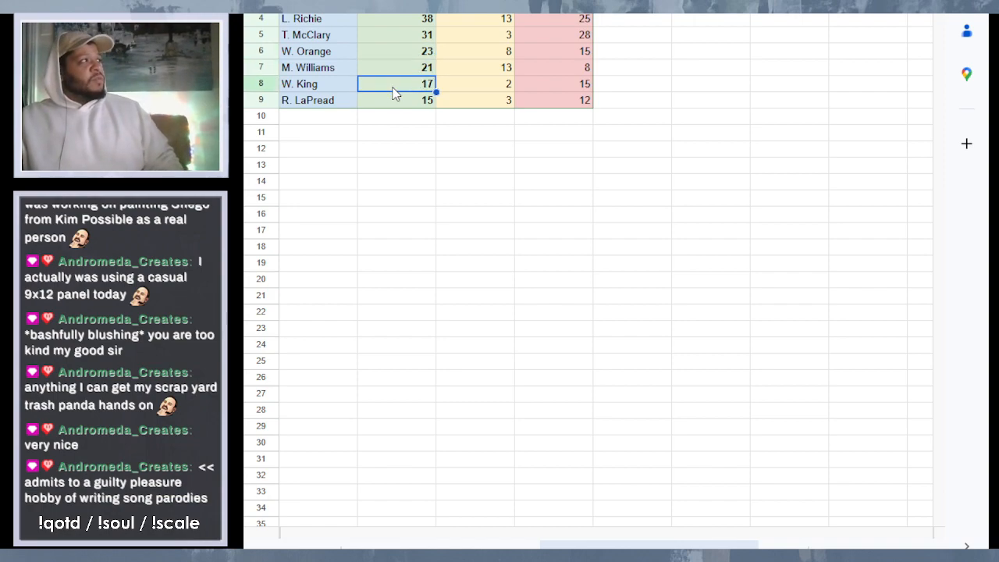
left_click(399, 101)
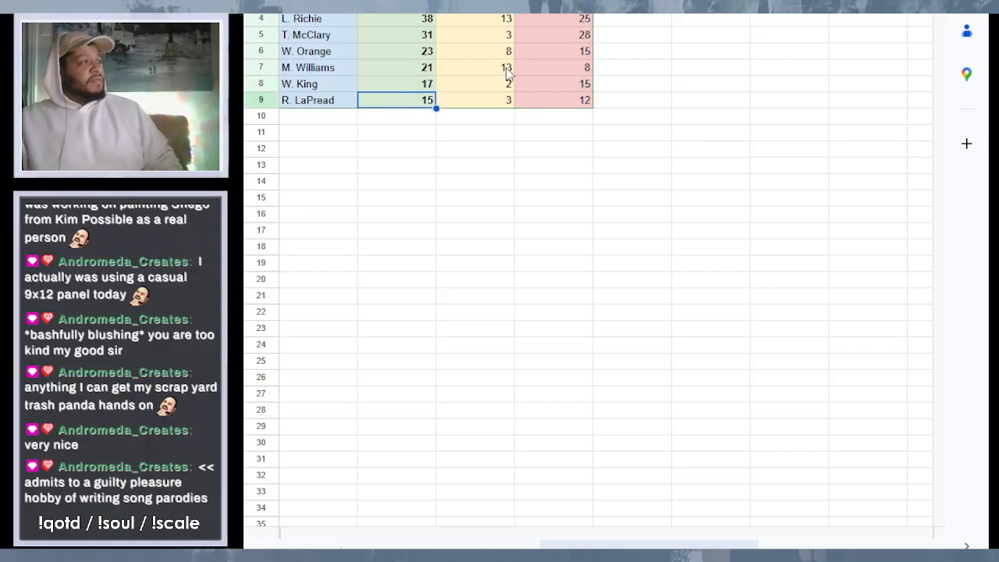
- Highlight the tally's yellow and red columns in turn for all six members, then clear the highlight
left_click_drag(494, 21, 499, 102)
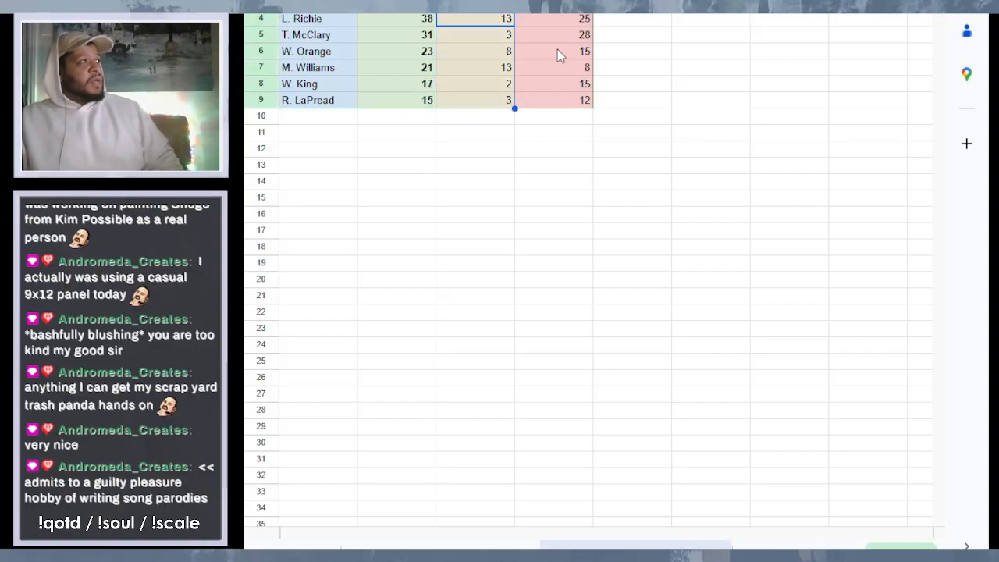
left_click_drag(568, 17, 569, 109)
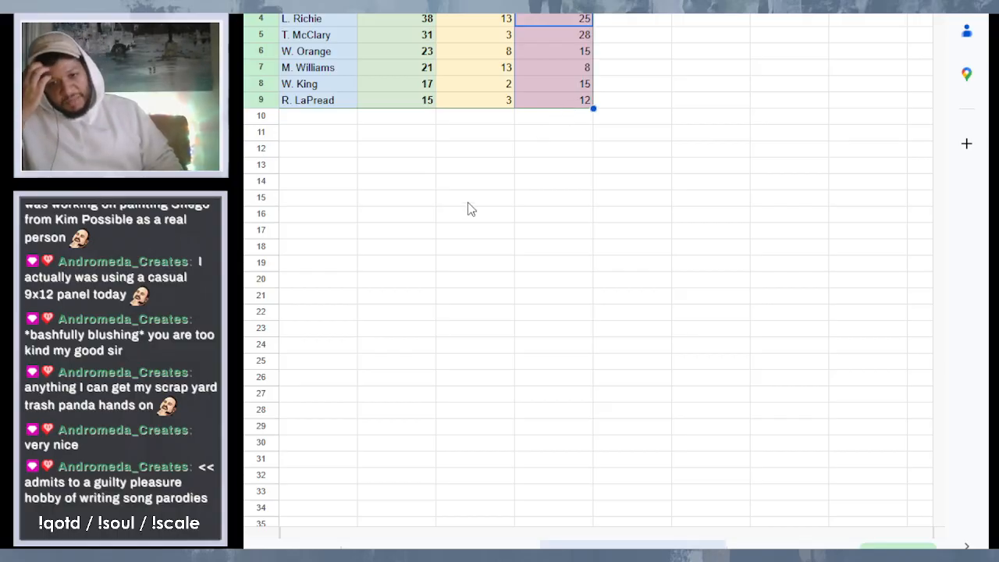
left_click(819, 168)
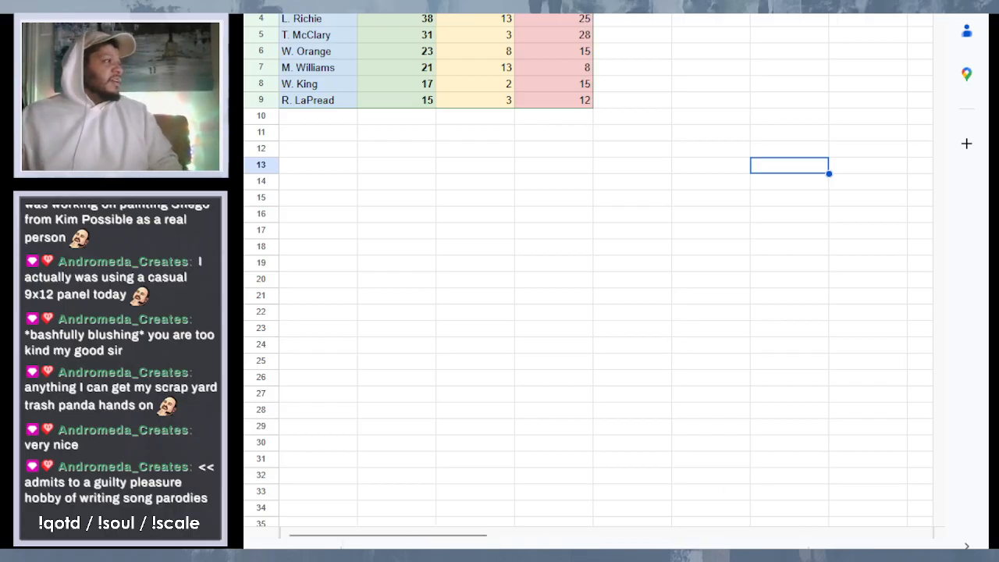
- Look through the song sheets for the M. White catalog and the K. Duckworth catalog, including their reordered lists
left_click(415, 546)
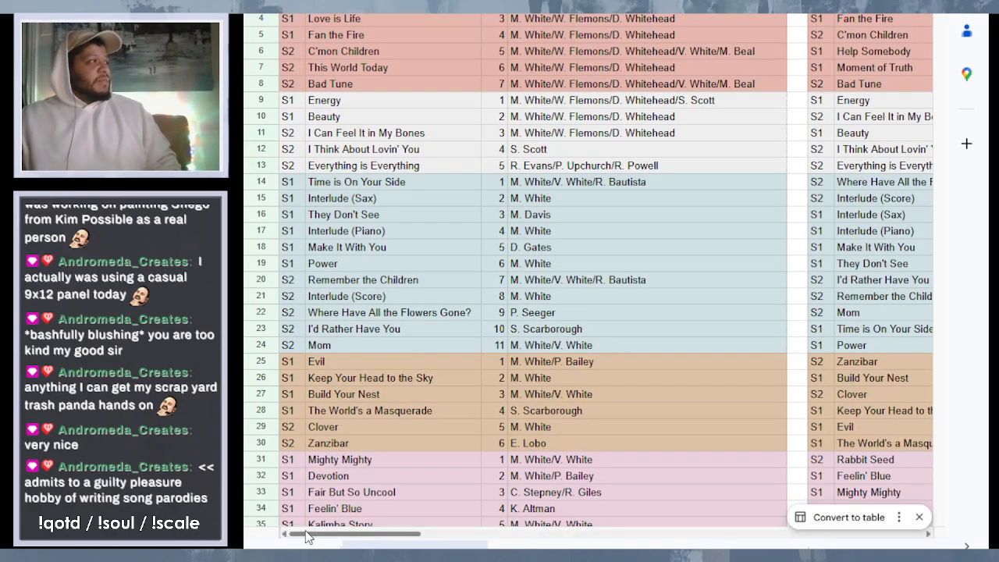
left_click_drag(312, 535, 570, 541)
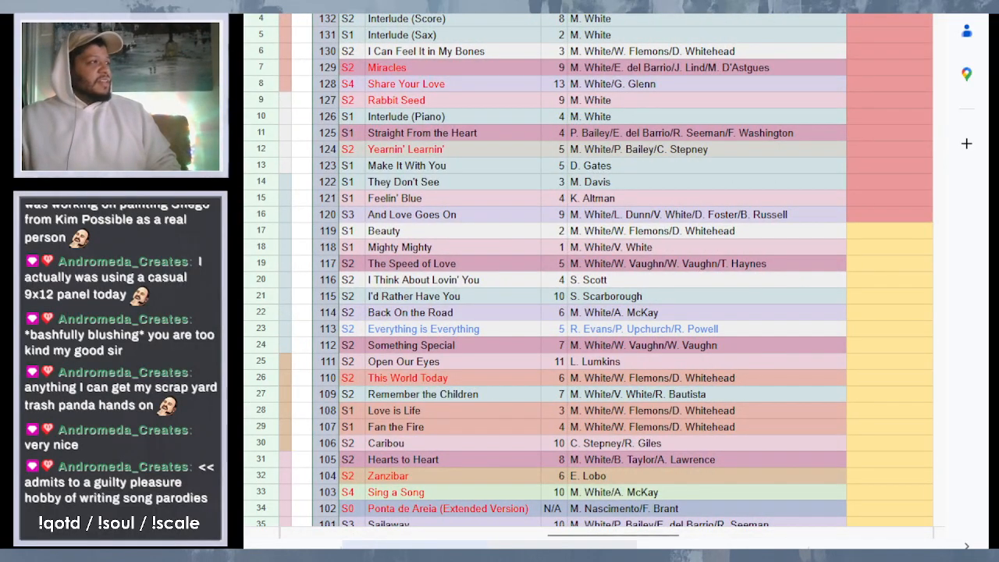
left_click(593, 545)
left_click_drag(500, 534, 535, 516)
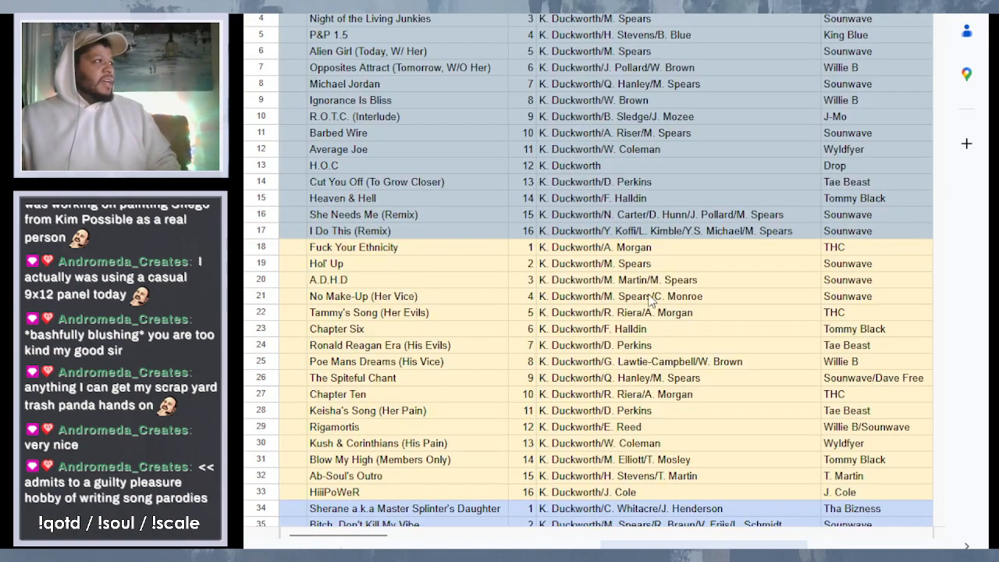
left_click(741, 547)
left_click_drag(347, 536, 497, 537)
scroll(559, 295, "down", 4)
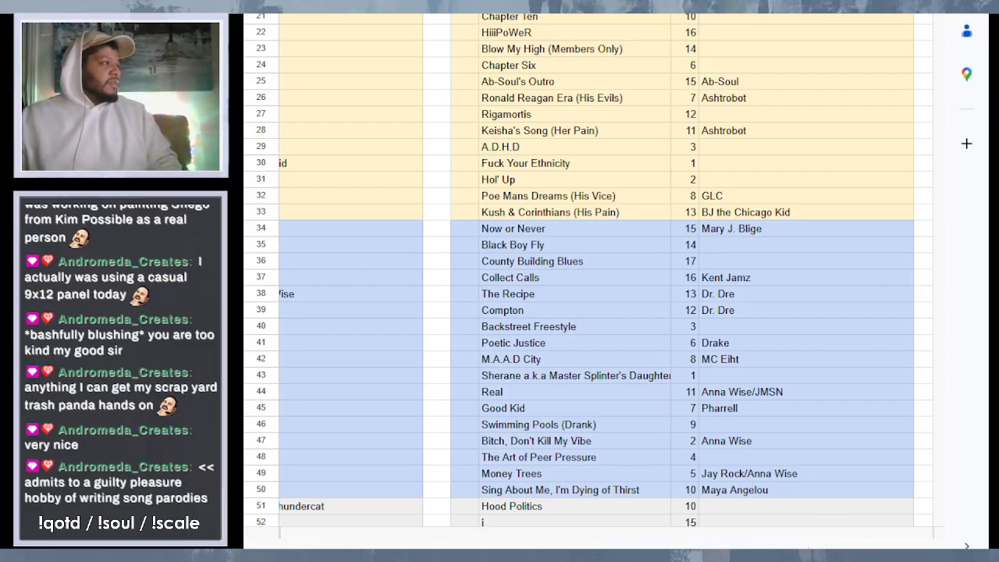
- Open the Commodores song sheet and highlight the song titles of the original track list, from the first album down through row 118
left_click(459, 547)
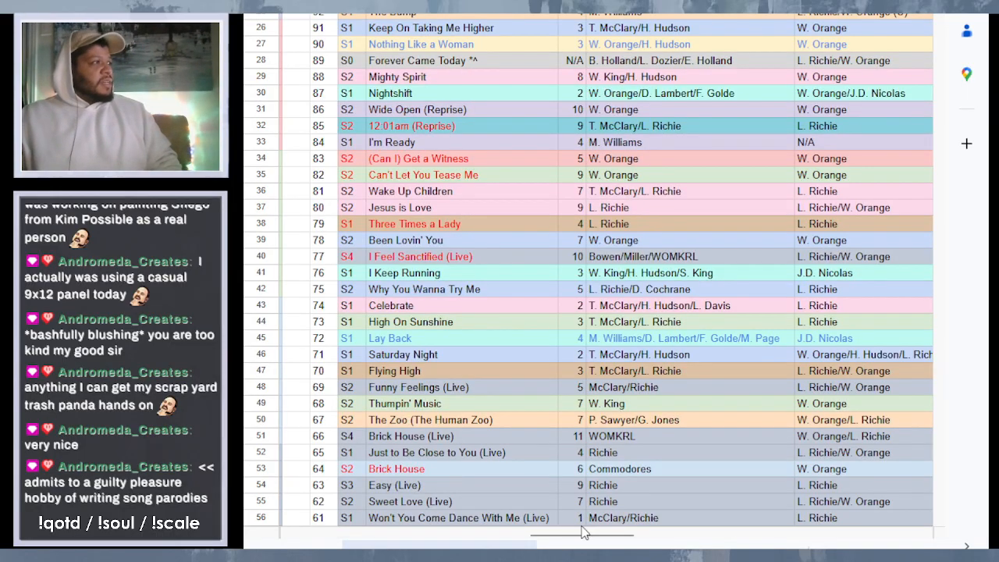
left_click_drag(585, 536, 342, 535)
scroll(611, 273, "up", 5)
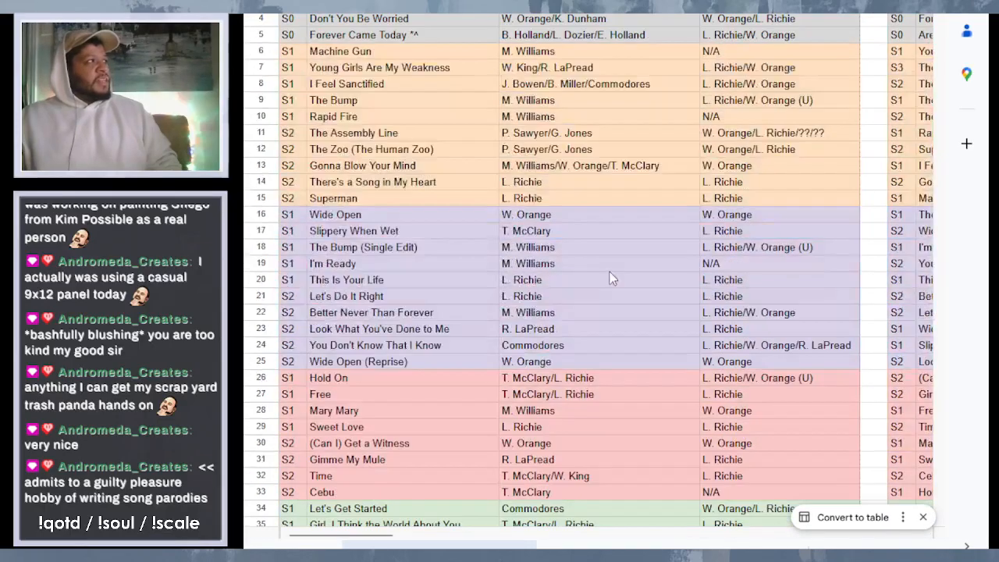
left_click(455, 35)
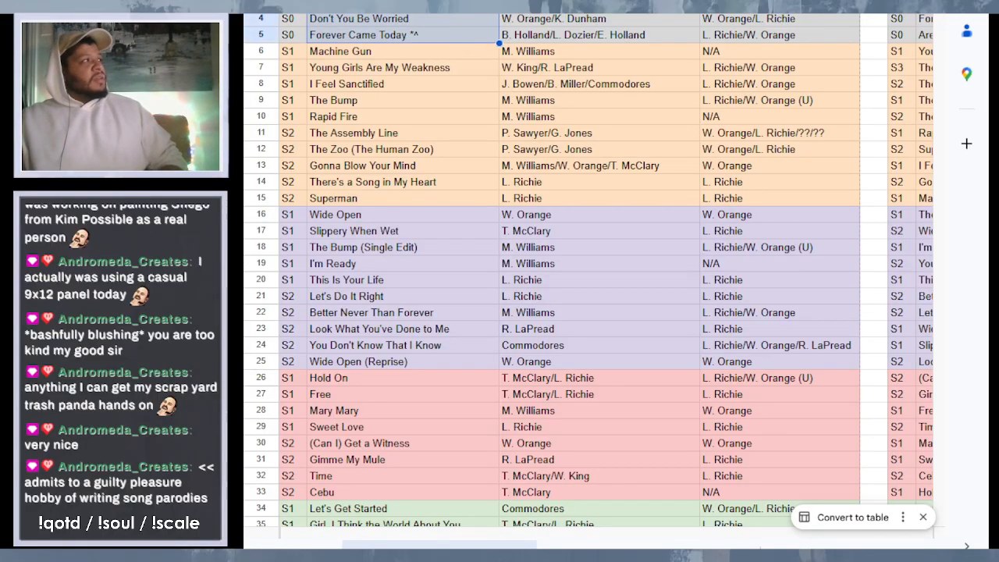
left_click_drag(437, 52, 427, 536)
scroll(451, 494, "down", 20)
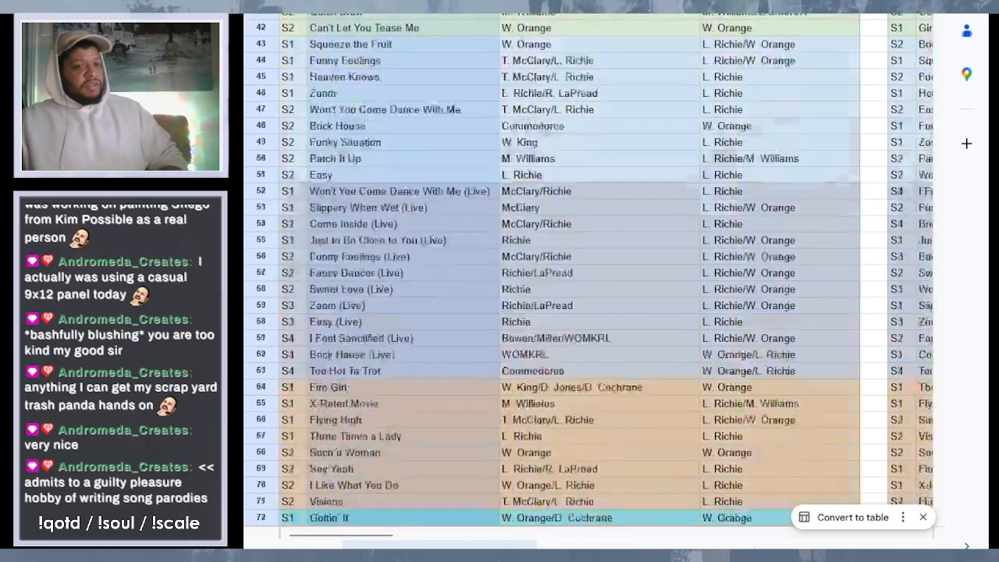
scroll(451, 493, "down", 6)
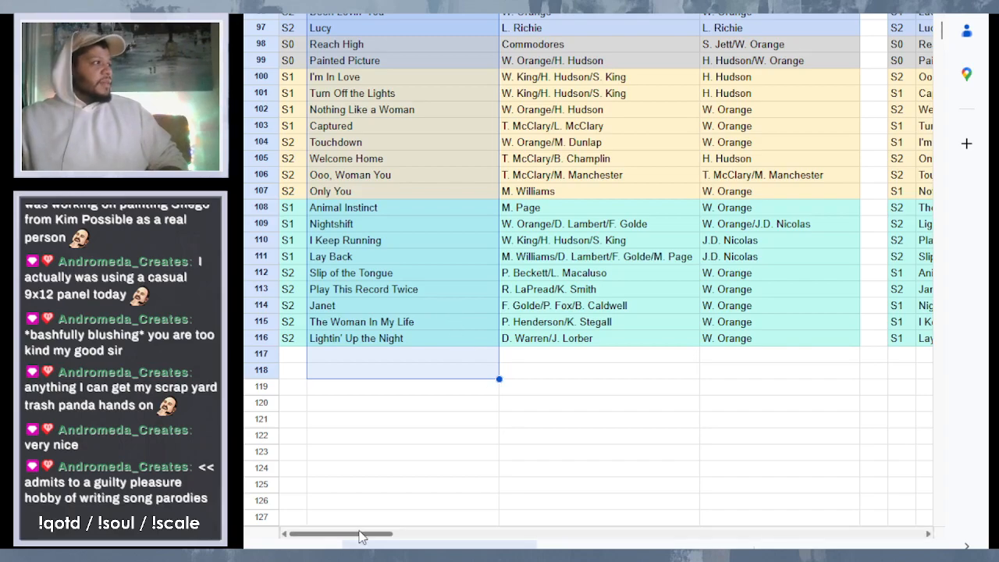
- Examine the end of the per-album reordered list and select the song "Only You"
left_click_drag(359, 536, 474, 545)
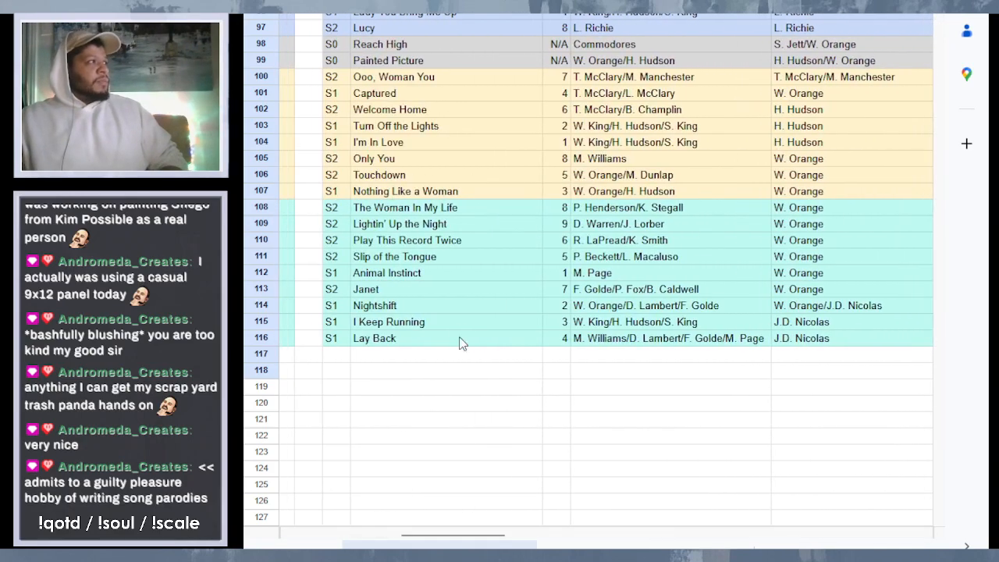
scroll(453, 335, "up", 1)
left_click_drag(431, 410, 437, 157)
left_click(444, 230)
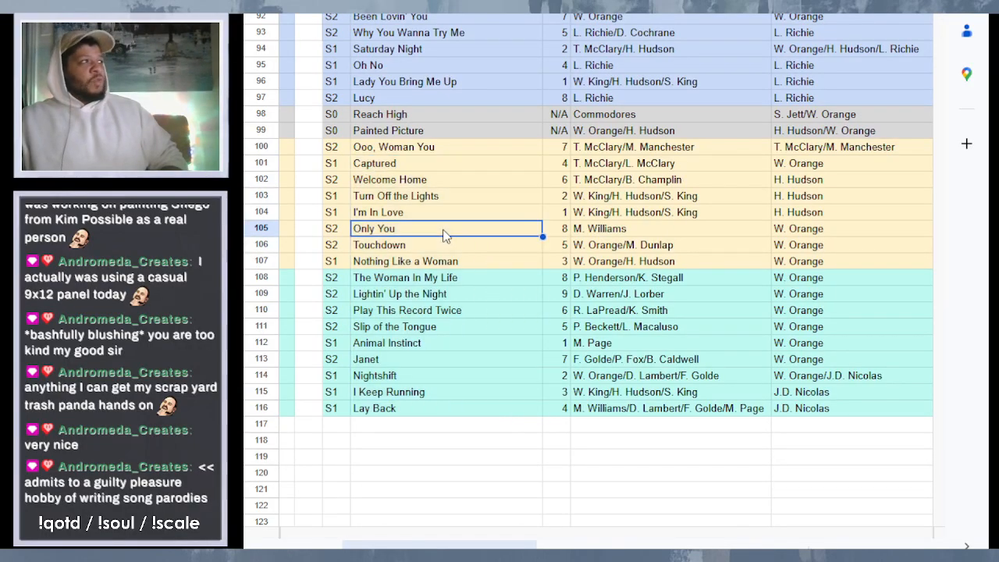
- Highlight the red album's reordered songs from "(Can I) Get a Witness" to "Hold On", then select its first and last songs individually
scroll(443, 235, "up", 20)
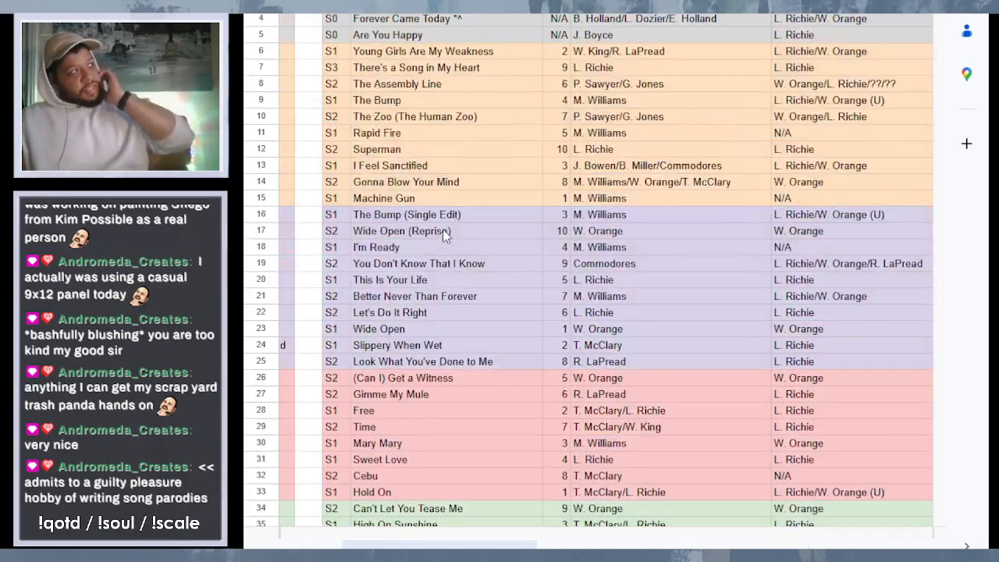
scroll(443, 228, "down", 2)
scroll(470, 164, "down", 1)
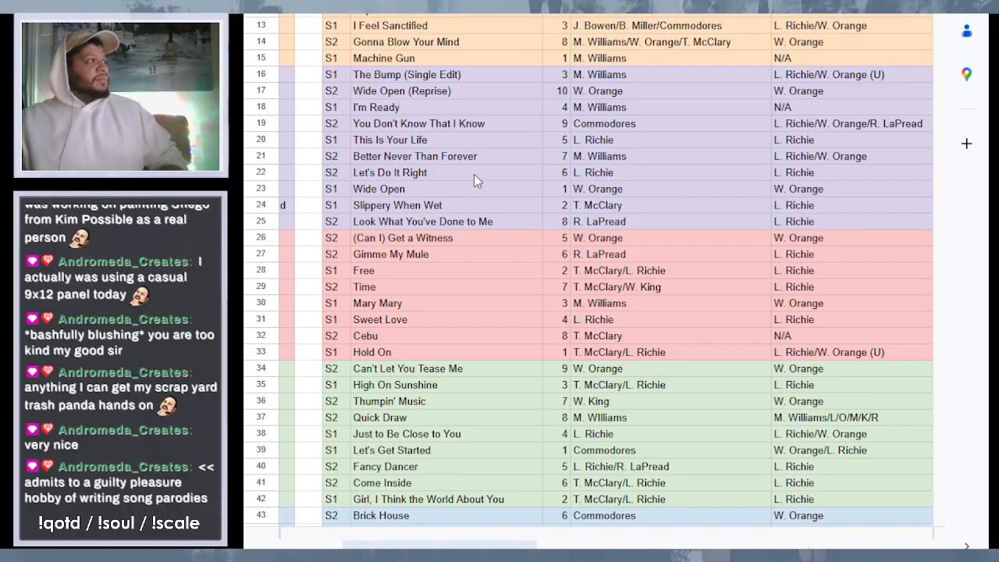
scroll(474, 180, "down", 1)
left_click_drag(466, 164, 502, 276)
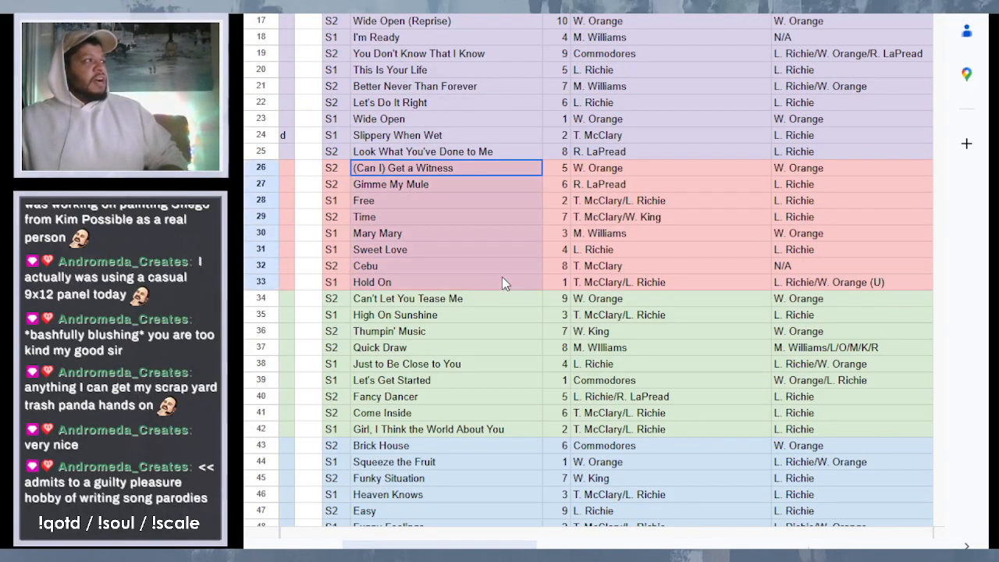
left_click(441, 168)
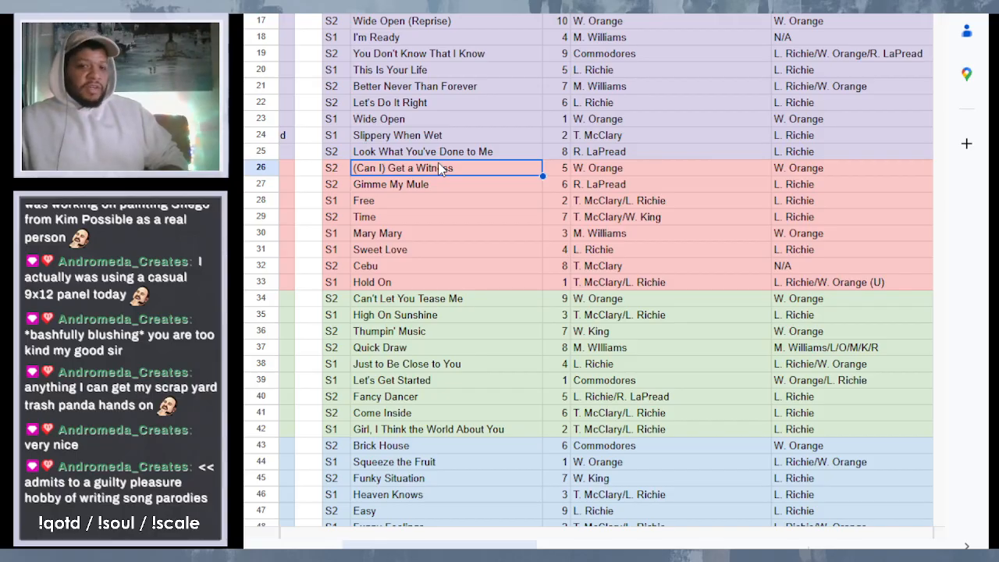
left_click(409, 282)
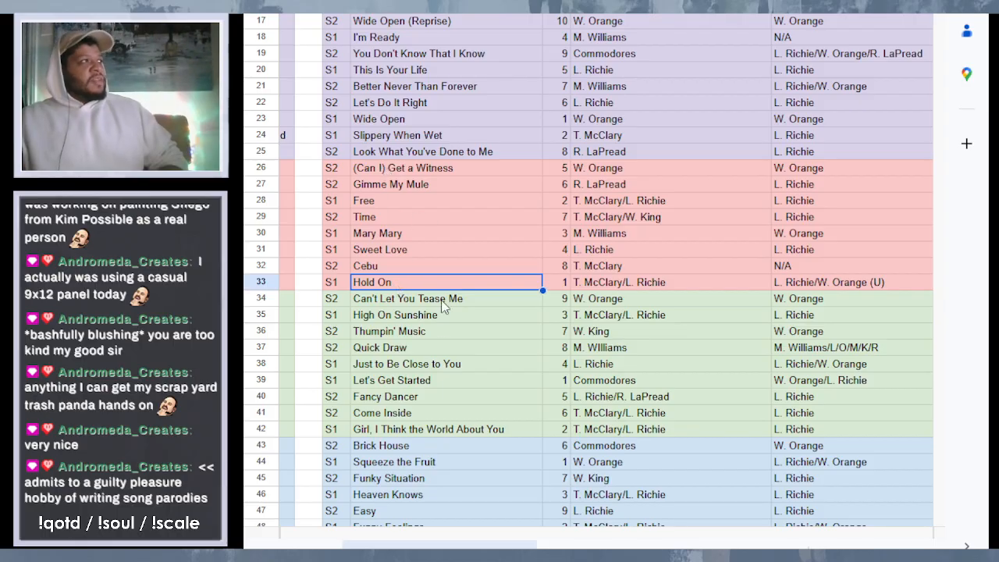
- Examine the overall song ranking from its lowest entries, selecting "Turn Off the Lights" and "Reach High"
left_click_drag(433, 538, 557, 538)
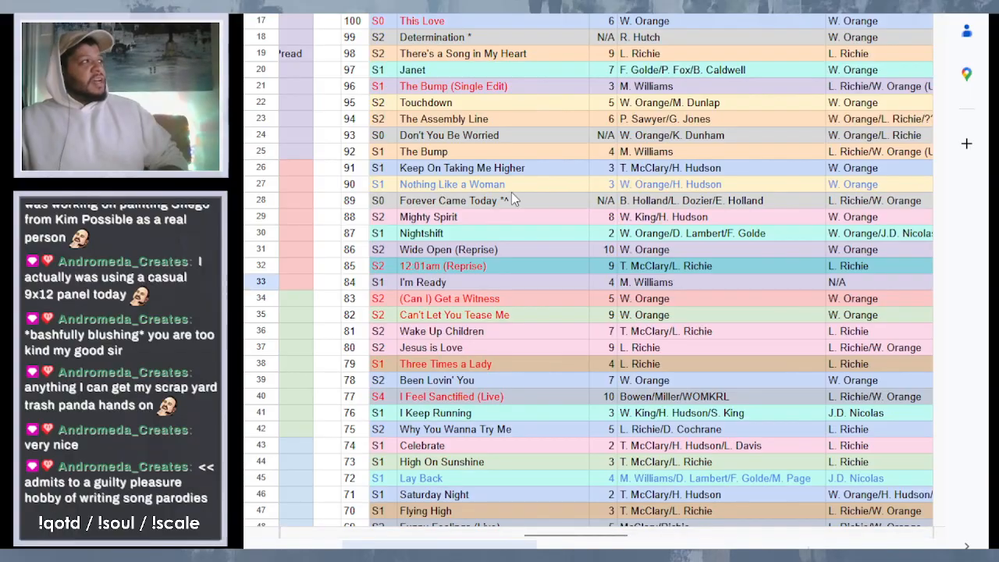
scroll(512, 195, "up", 3)
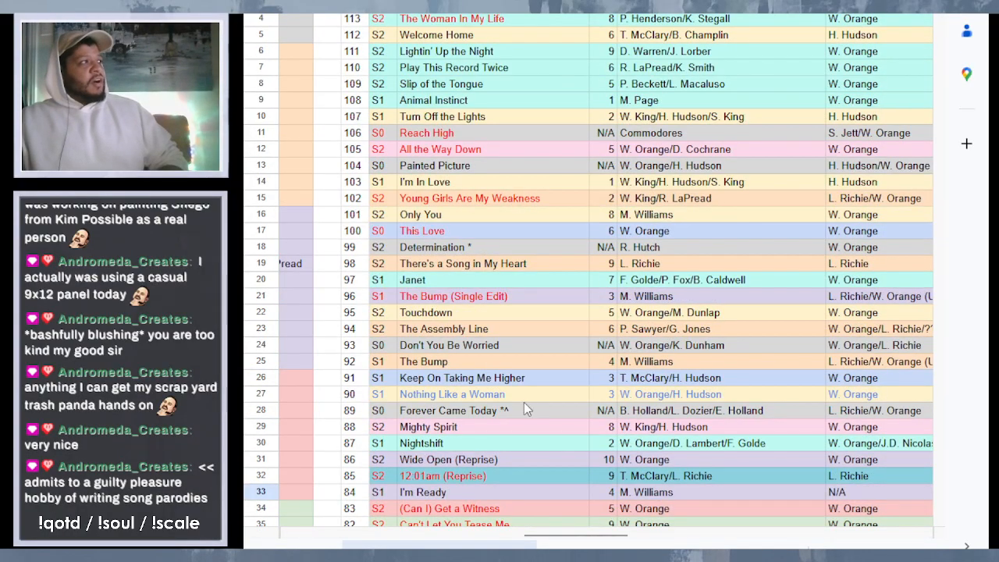
scroll(525, 400, "down", 1)
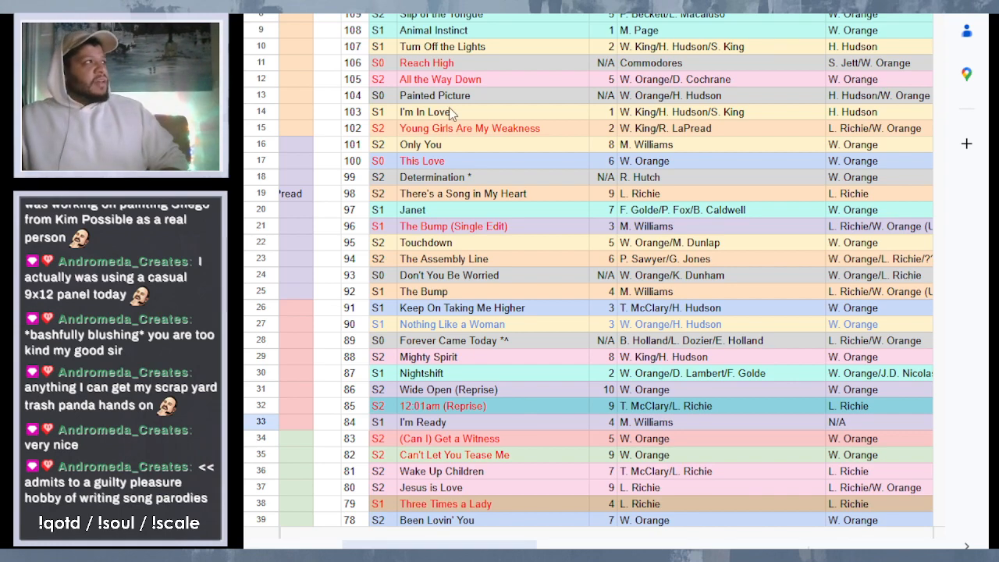
left_click(437, 46)
key("ctrl+c")
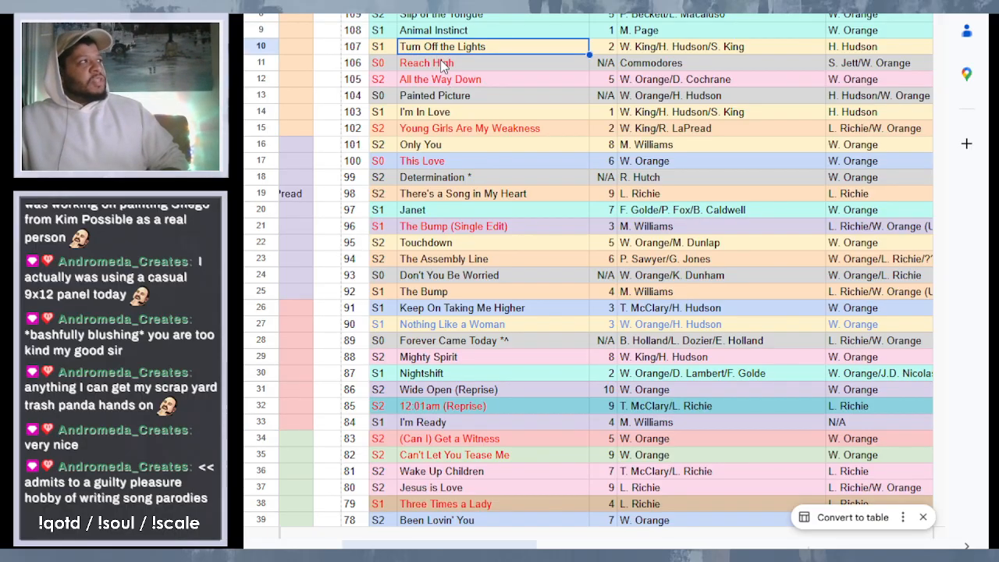
left_click(441, 61)
scroll(523, 155, "up", 2)
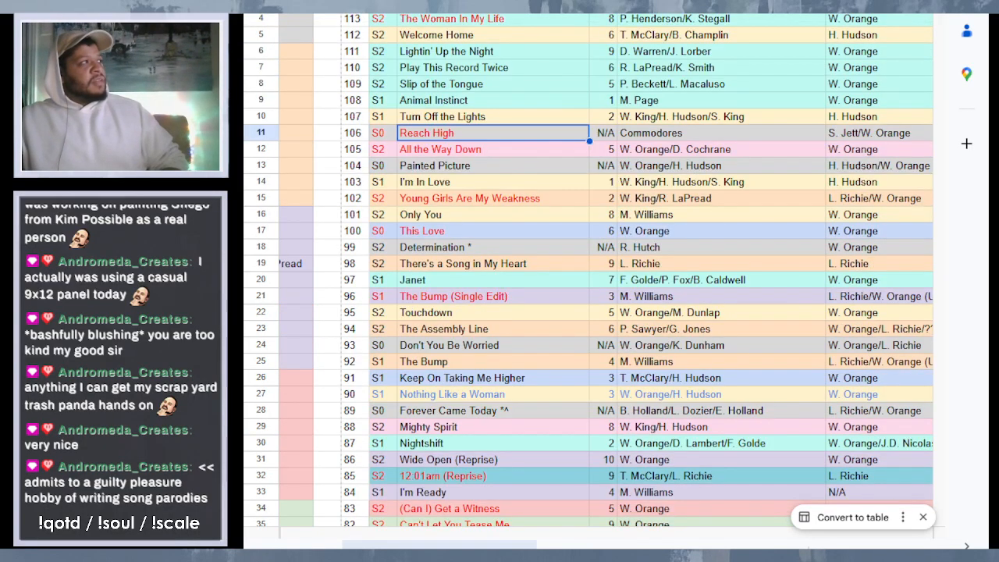
- Go through the red titles from "The Woman In My Life" to "Young Girls Are My Weakness", then select the blue title "Nothing Like a Woman"
left_click(467, 4)
left_click(488, 22)
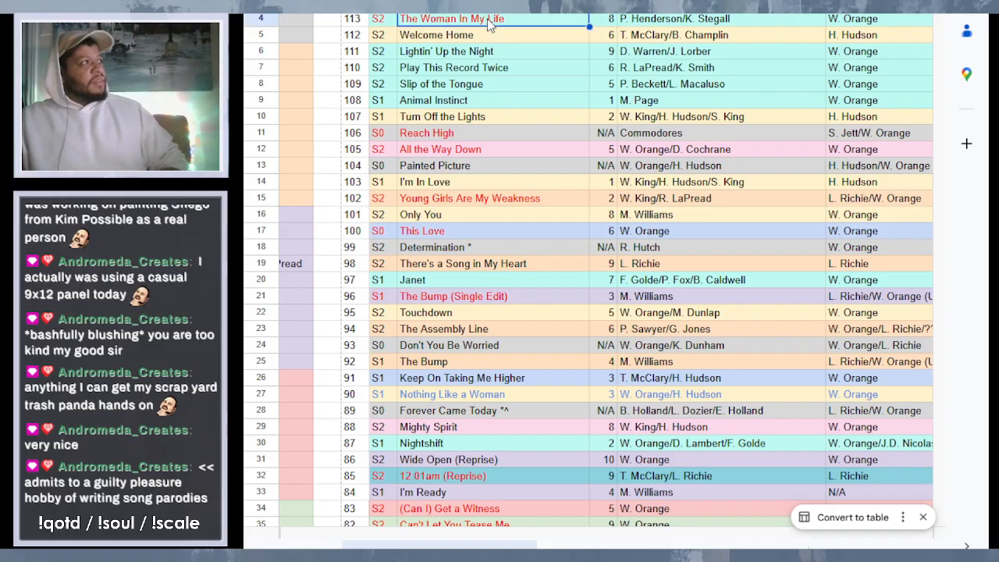
left_click(455, 133)
left_click(465, 153)
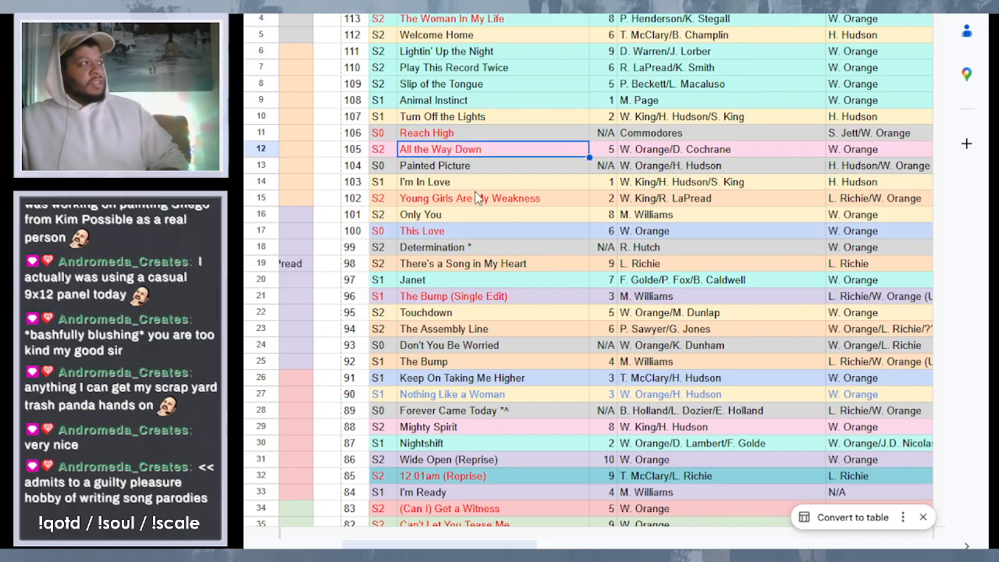
left_click(476, 201)
left_click(450, 398)
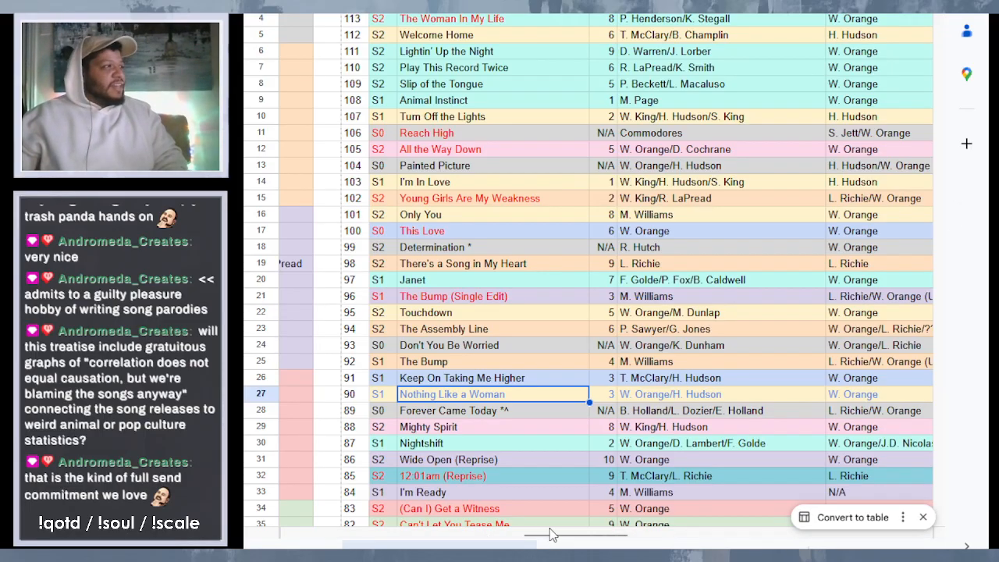
- Open the color-coded album chart sheet and examine the album averages, release years and each album's column of ranking positions
left_click_drag(553, 535, 386, 536)
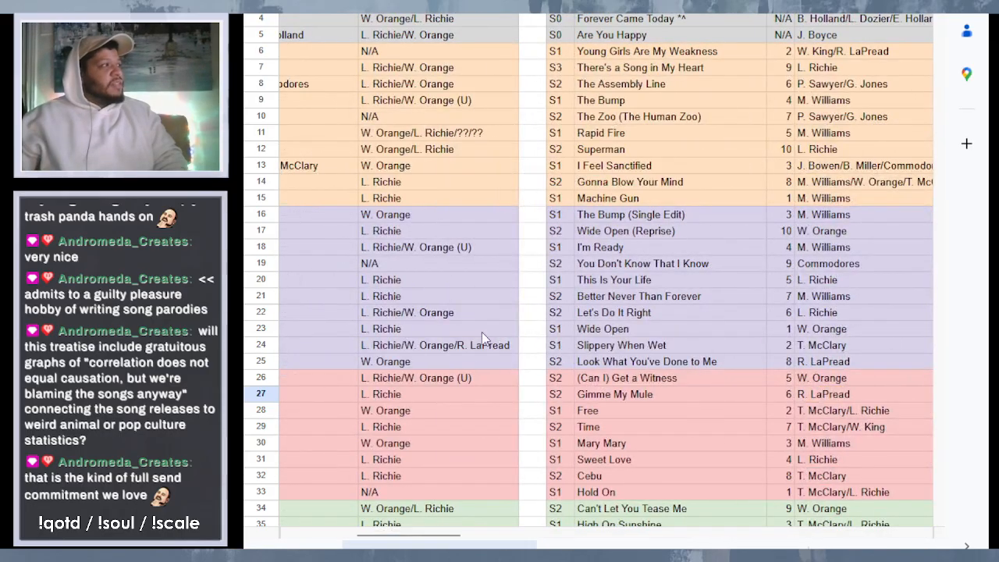
left_click(617, 546)
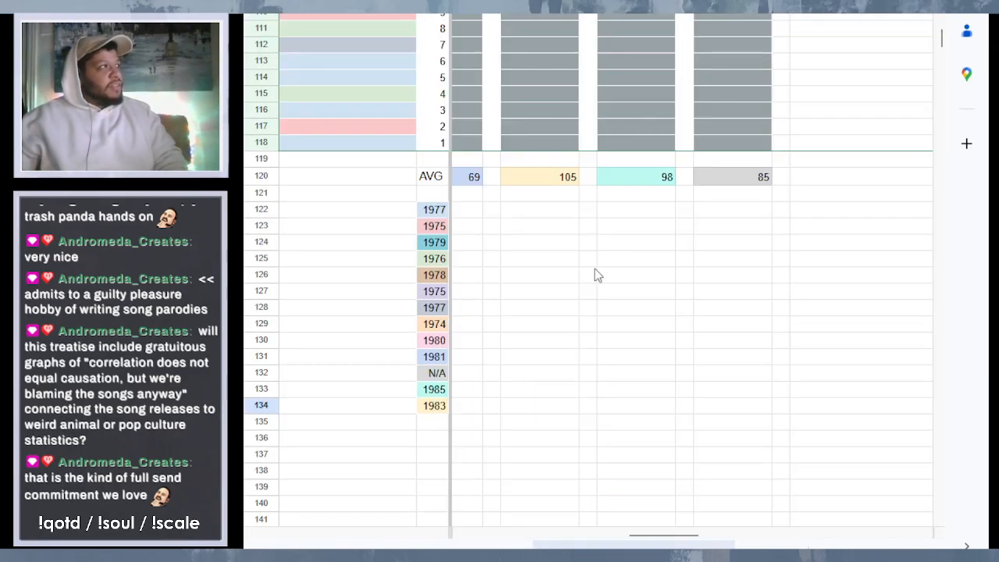
scroll(586, 281, "up", 15)
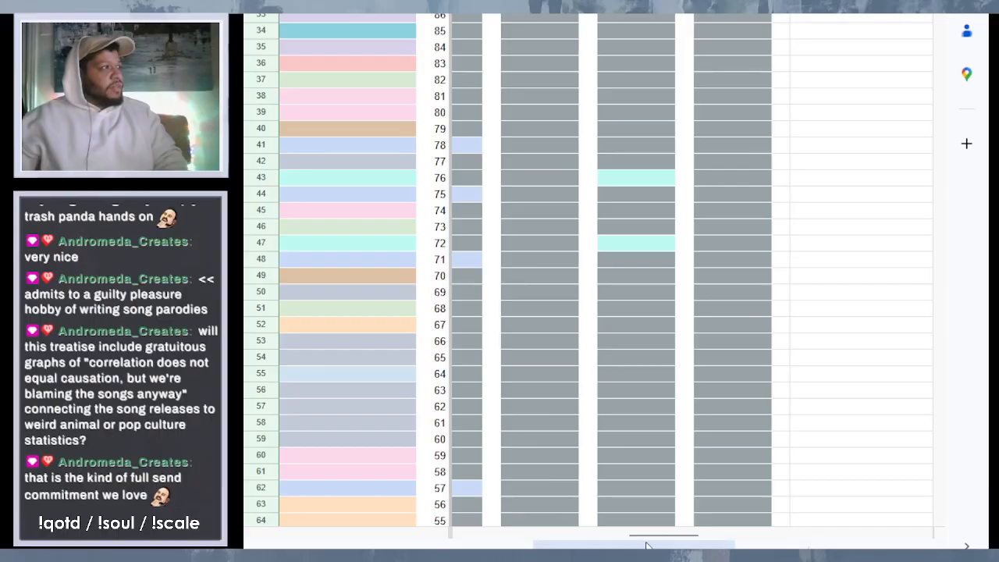
left_click_drag(646, 539, 511, 539)
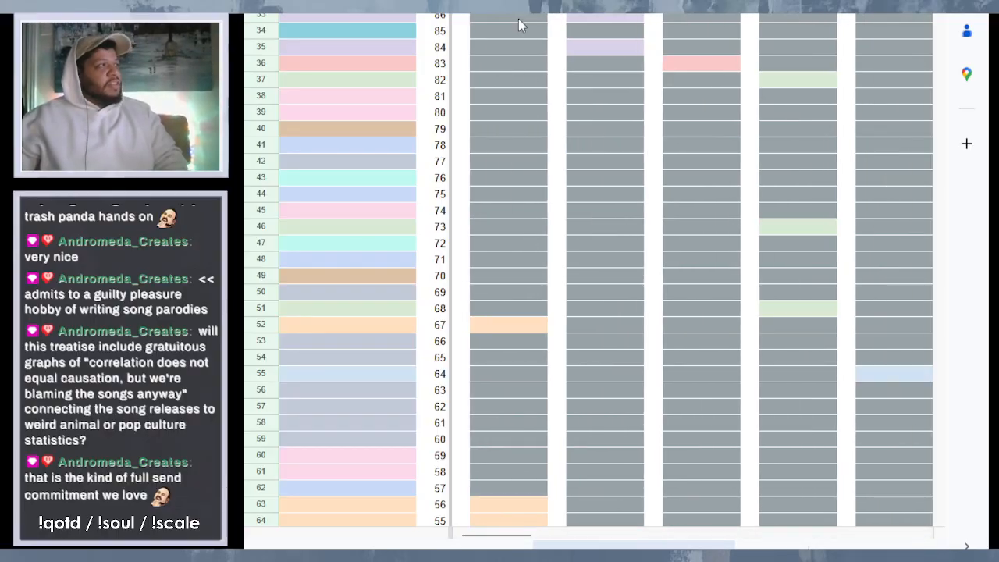
- Switch to the ranking document and read from the caveats through entry 115, "Ooo, Woman You", to entry 110, "Play This Record Twice"
key("ctrl+Tab")
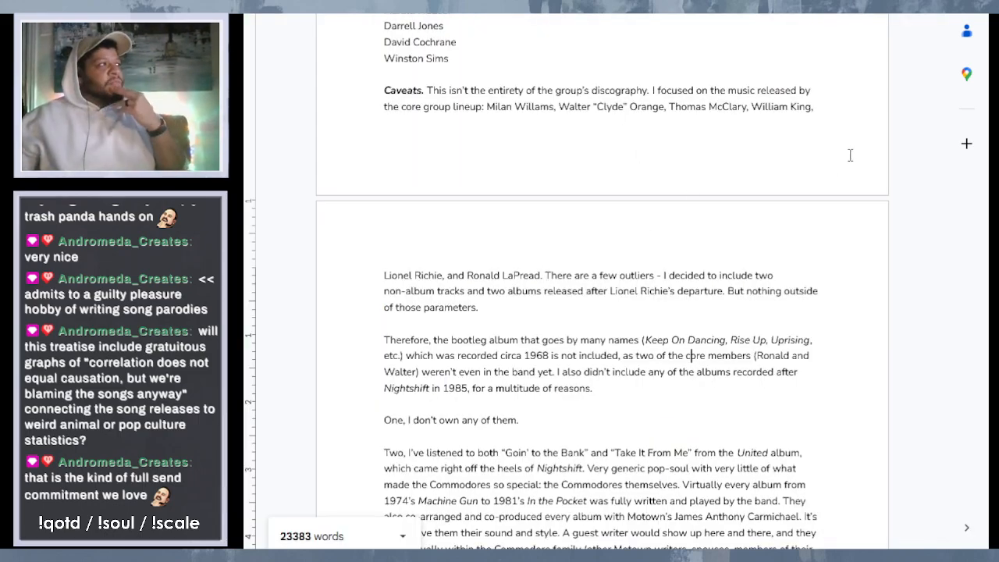
scroll(770, 183, "down", 10)
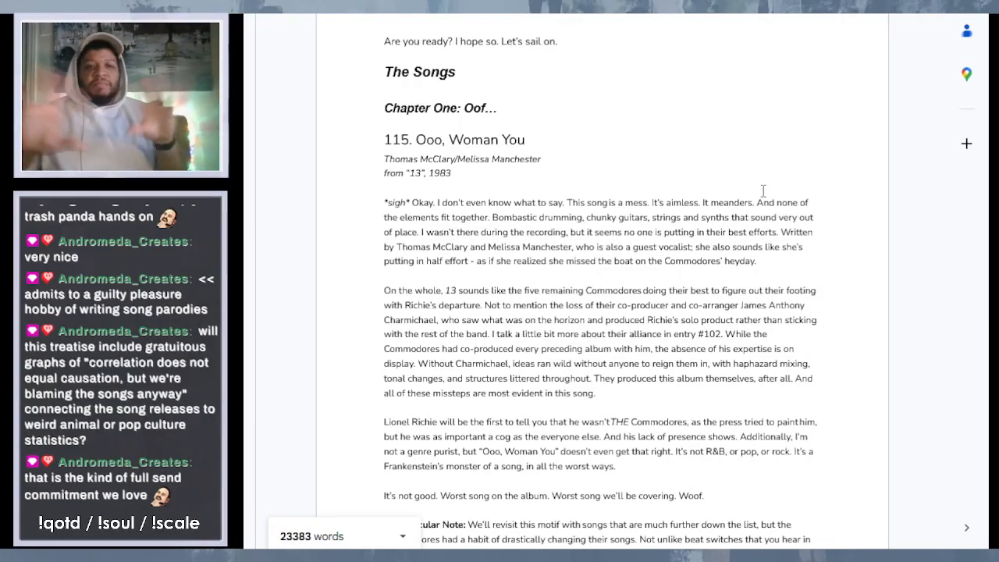
scroll(764, 191, "up", 1)
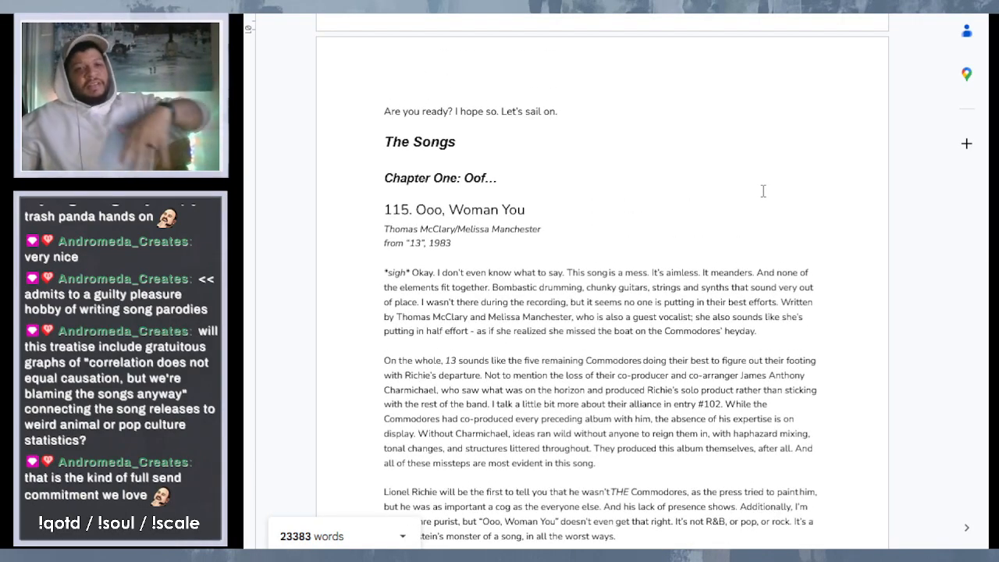
scroll(695, 154, "down", 3)
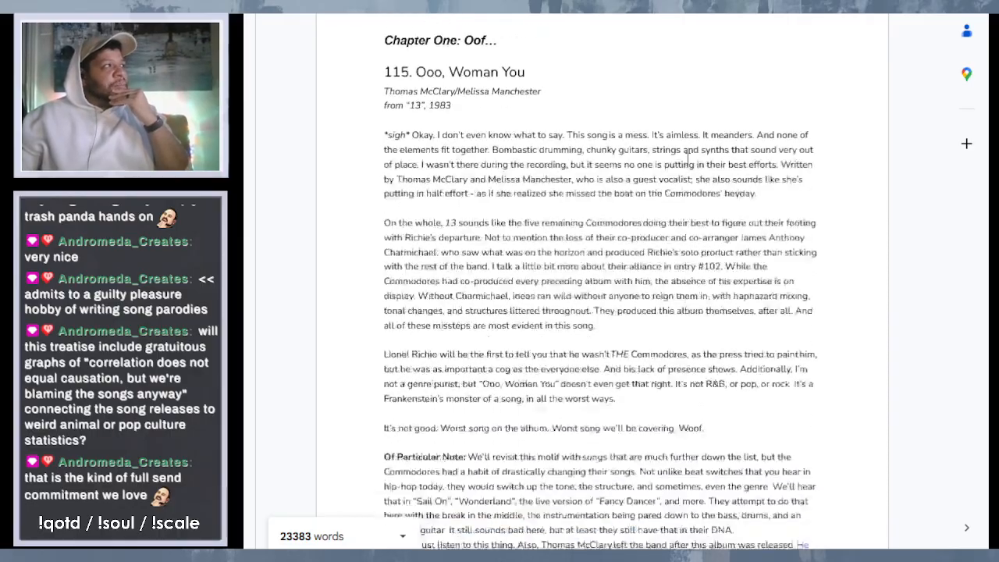
scroll(687, 159, "down", 1)
scroll(687, 160, "up", 1)
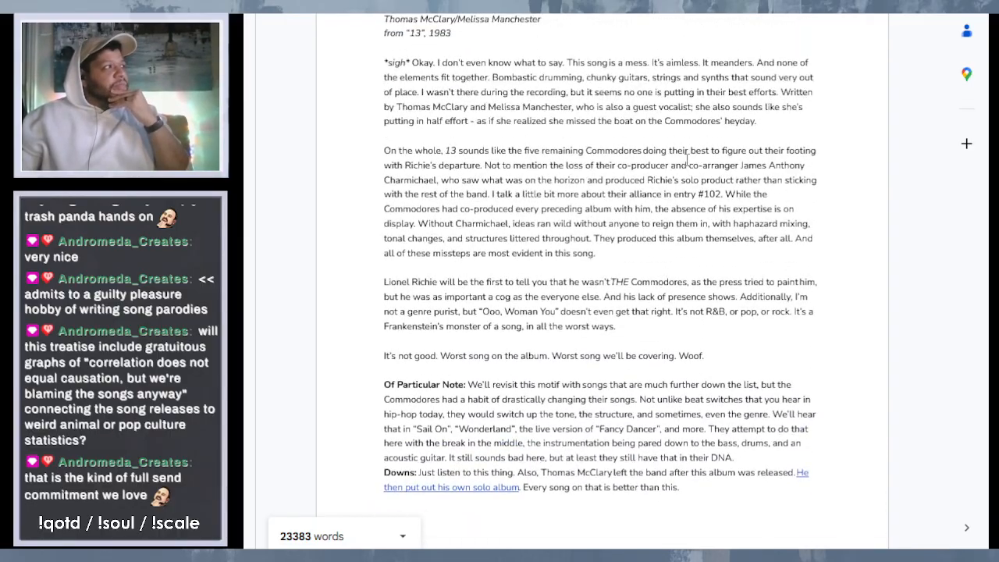
scroll(687, 159, "down", 2)
scroll(687, 159, "down", 20)
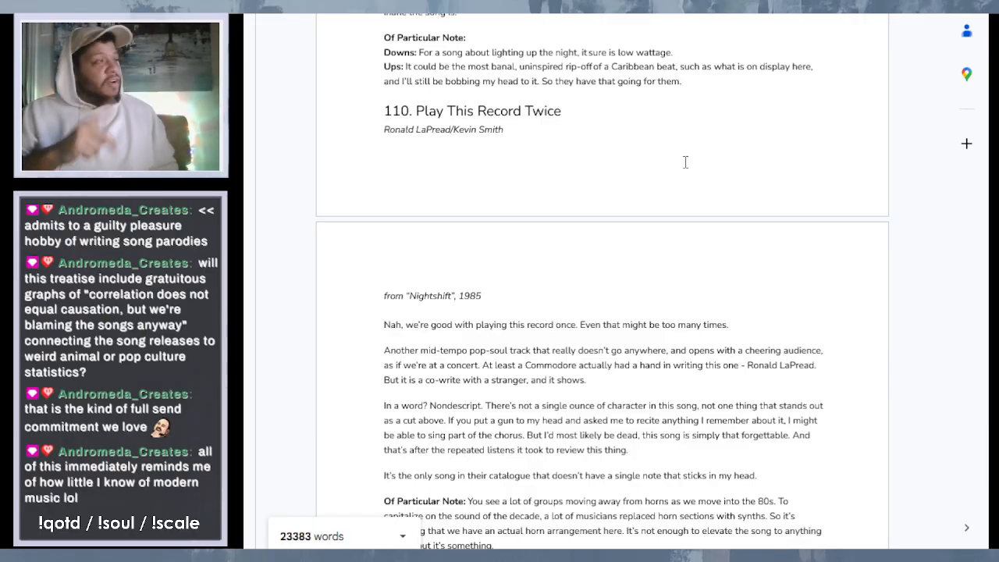
- Read the ranking entries following "Play This Record Twice", including 108, "Animal Instinct", and 107, "Turn Off the Lights"
scroll(685, 162, "up", 10)
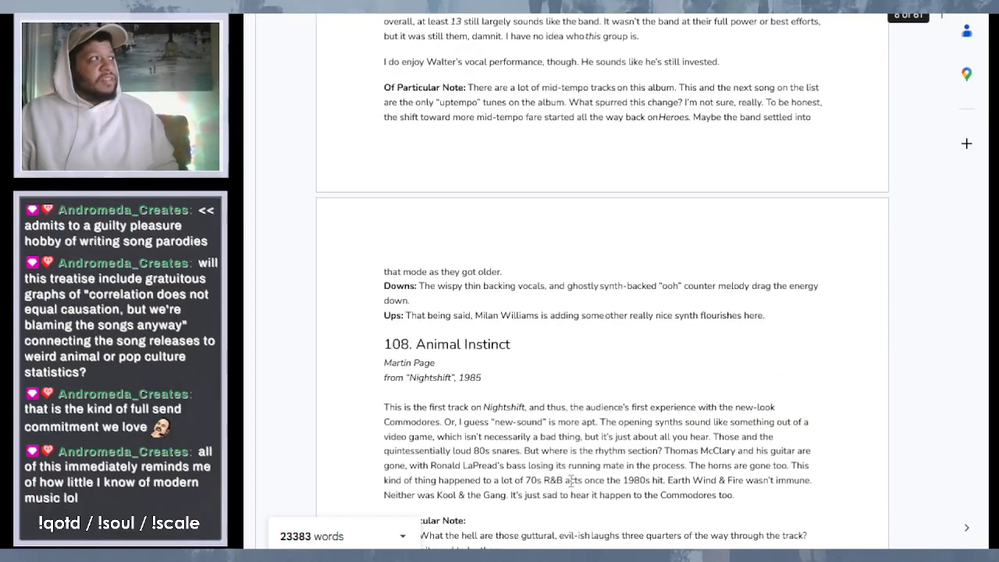
scroll(671, 156, "down", 2)
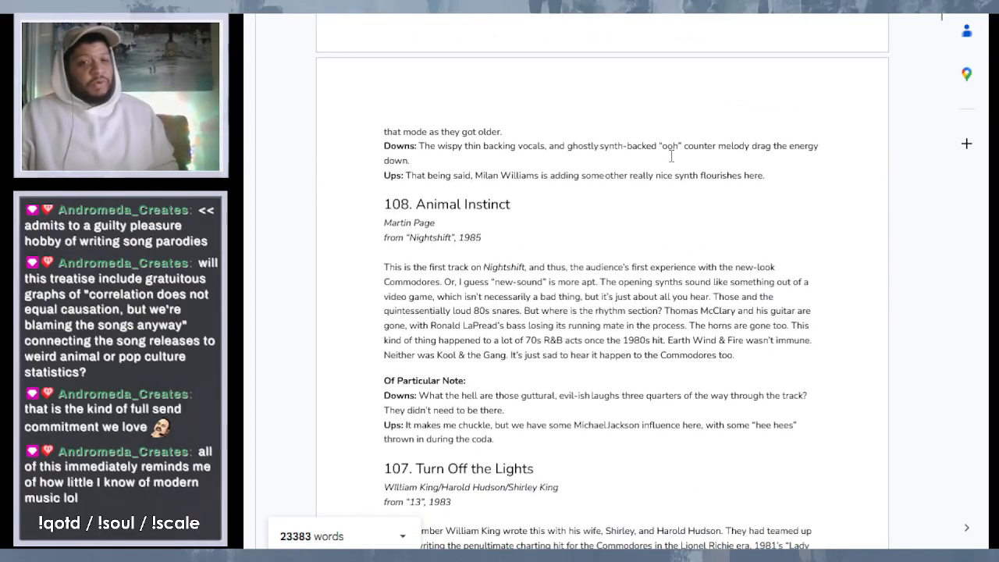
scroll(696, 123, "down", 1)
scroll(696, 123, "down", 5)
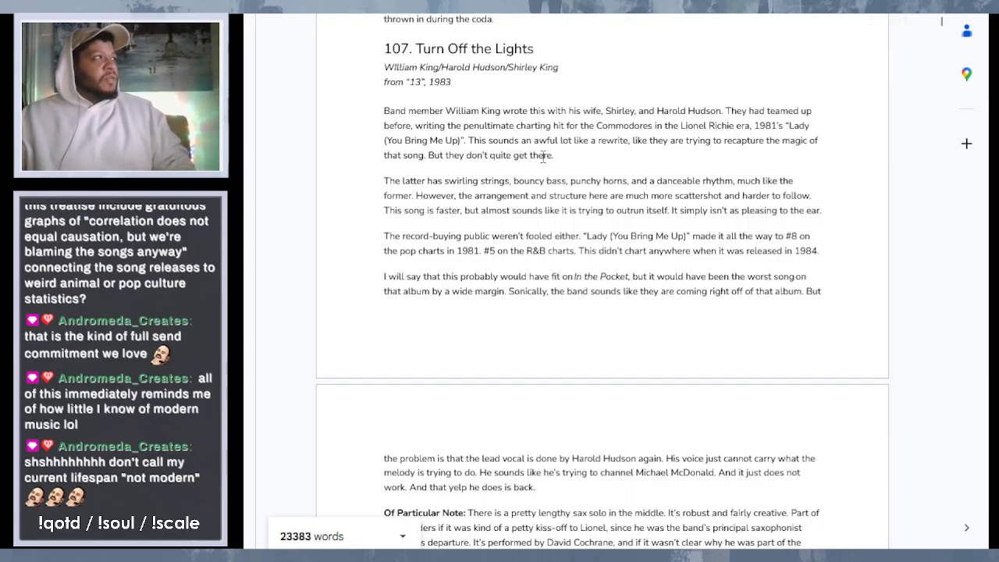
- Skim the remaining ranking entries from 107 through 50, "Visions", down to the unfinished entry 49, "Zoom (Live)"
scroll(543, 156, "down", 20)
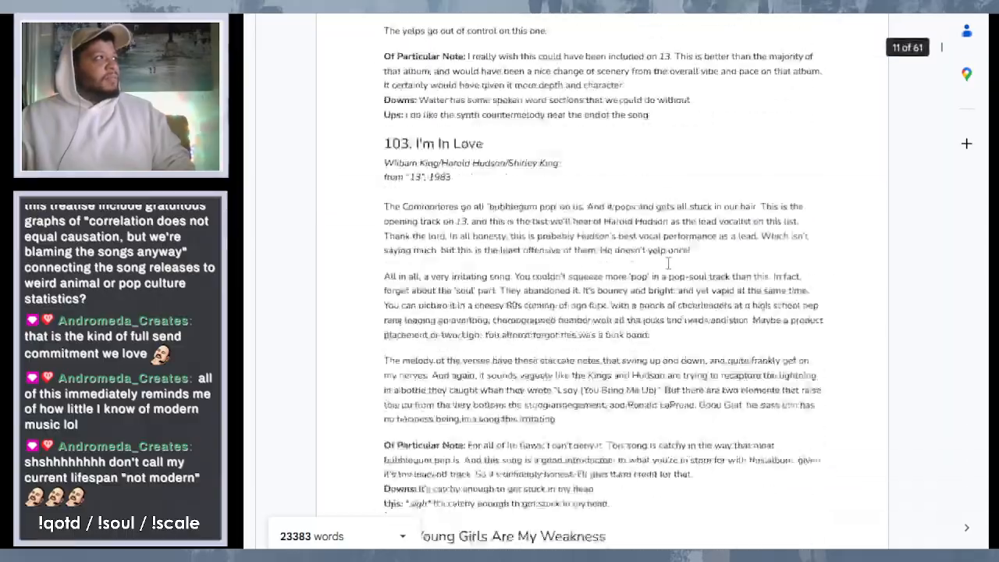
scroll(669, 263, "down", 20)
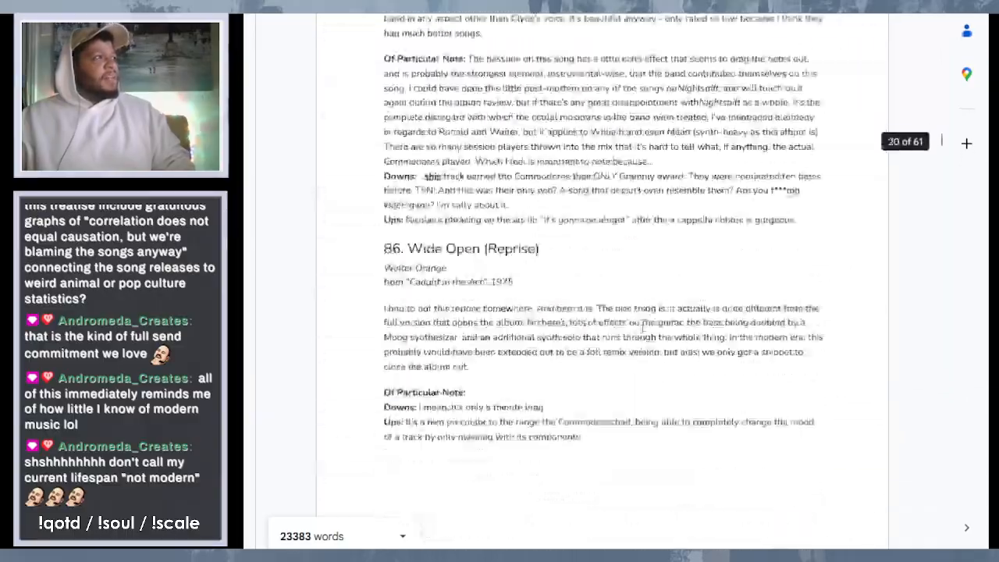
scroll(642, 328, "down", 20)
scroll(643, 328, "down", 5)
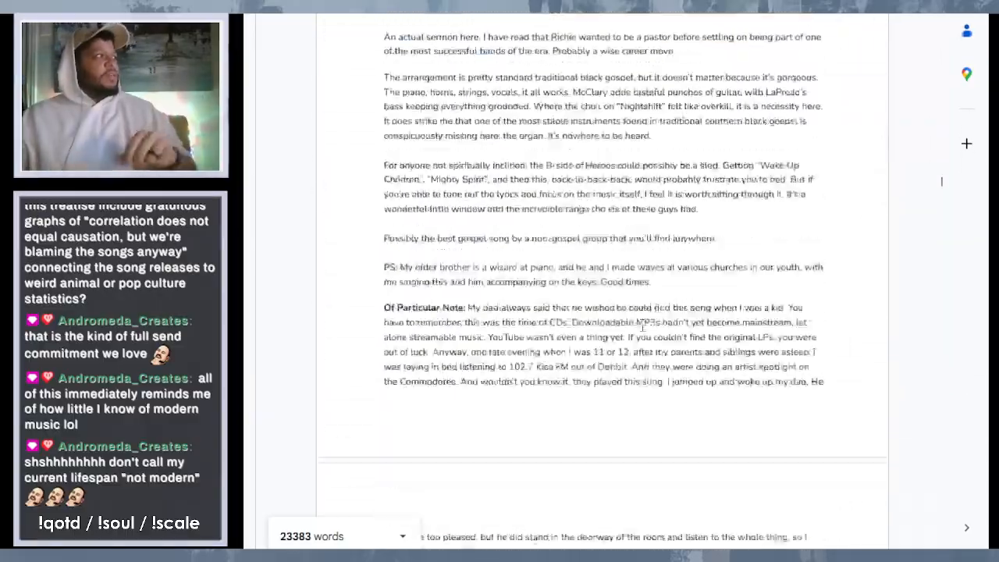
scroll(643, 328, "down", 20)
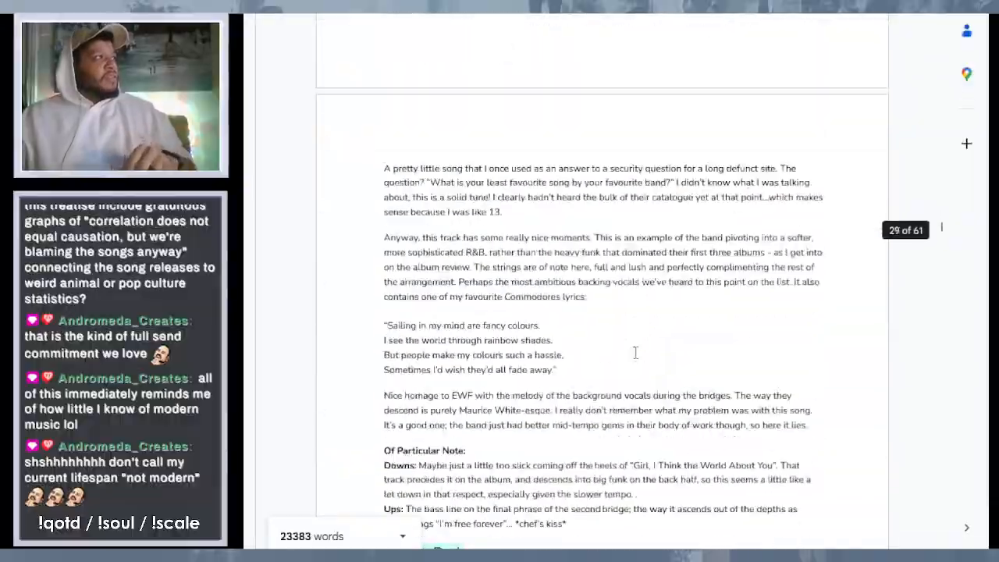
scroll(635, 353, "down", 20)
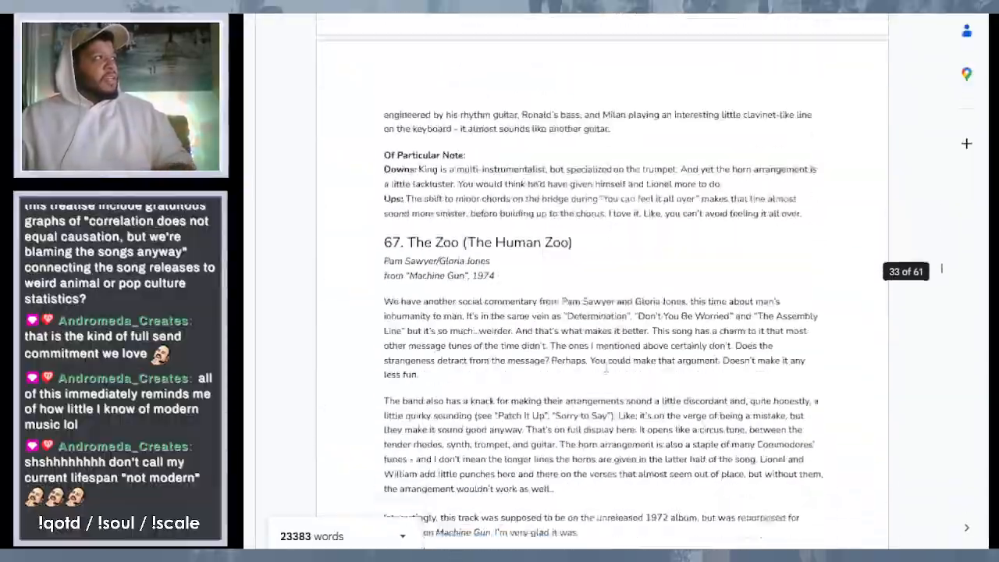
scroll(606, 368, "down", 20)
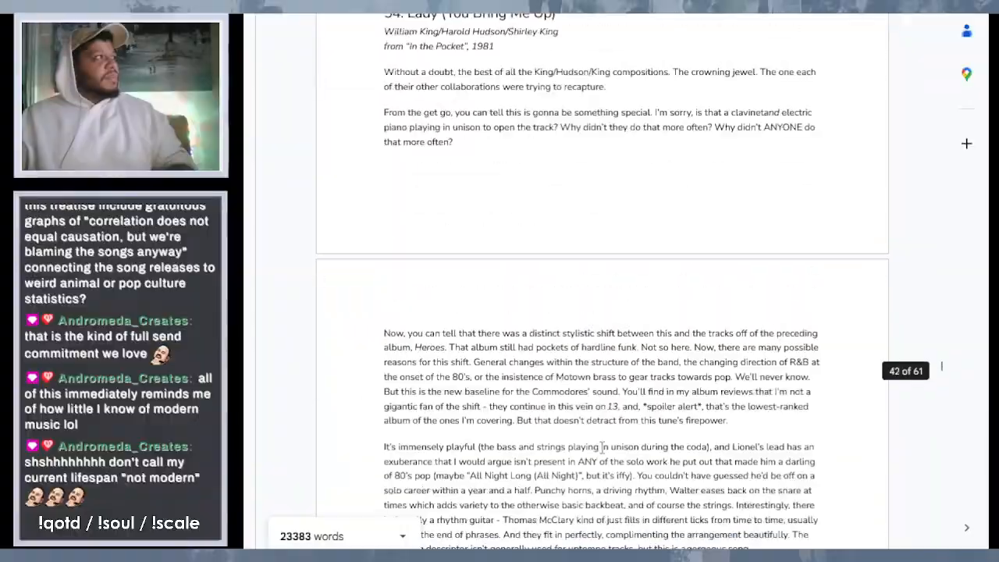
scroll(603, 446, "down", 20)
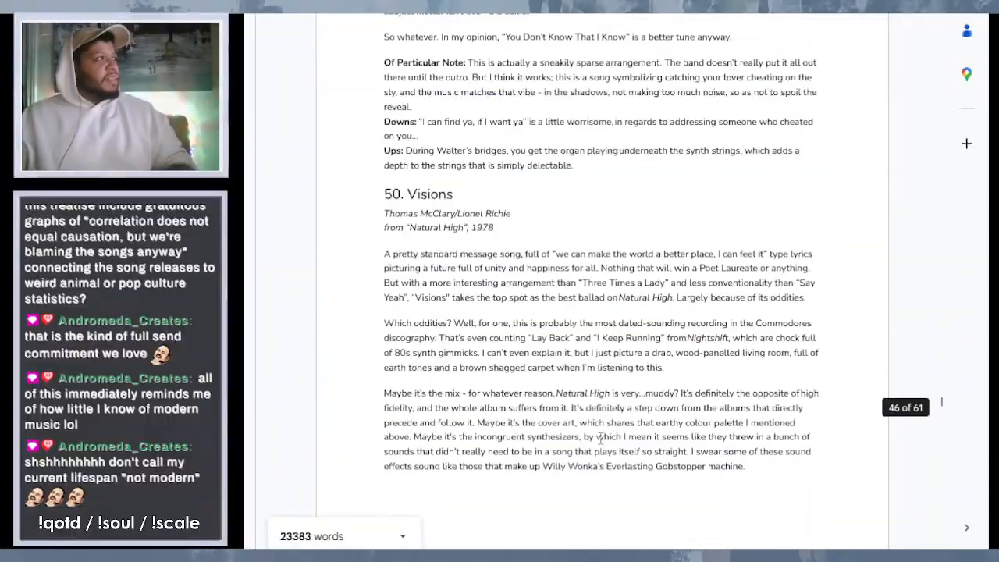
scroll(600, 439, "down", 10)
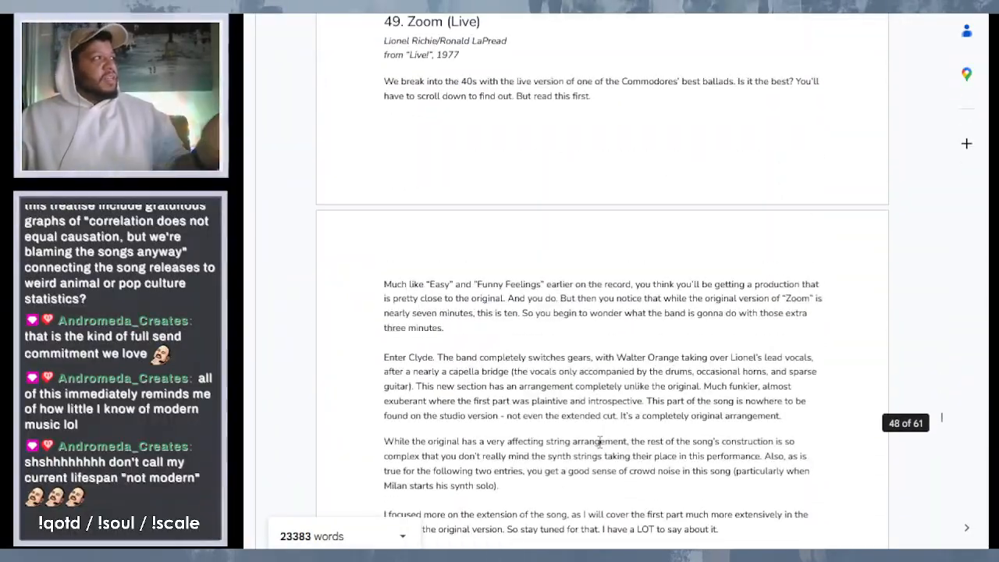
scroll(600, 442, "down", 2)
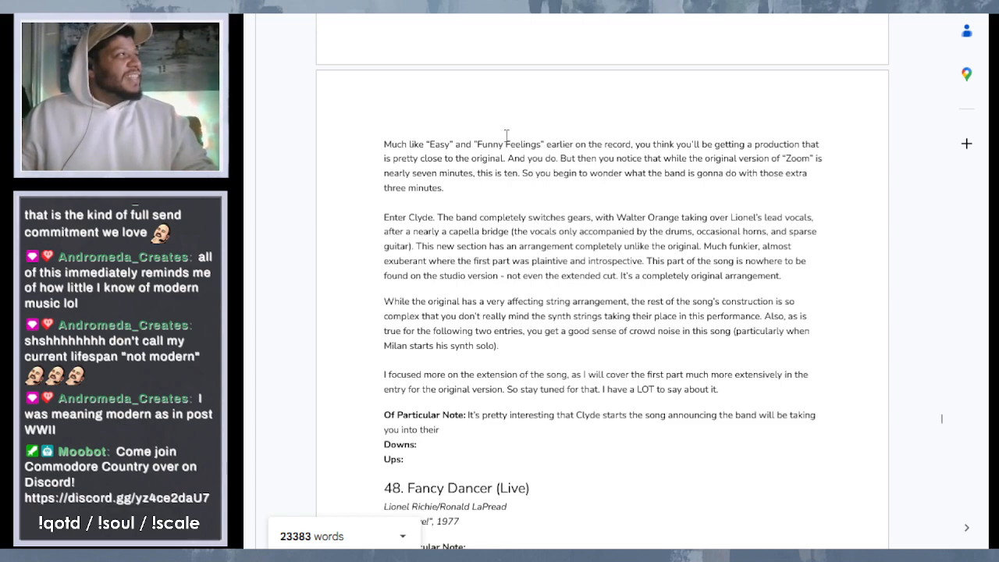
- Reread the "Zoom (Live)" review from its introduction to its notes, selecting the closing words "have a LOT to say about it"
left_click(524, 185)
scroll(531, 196, "up", 2)
scroll(533, 203, "up", 2)
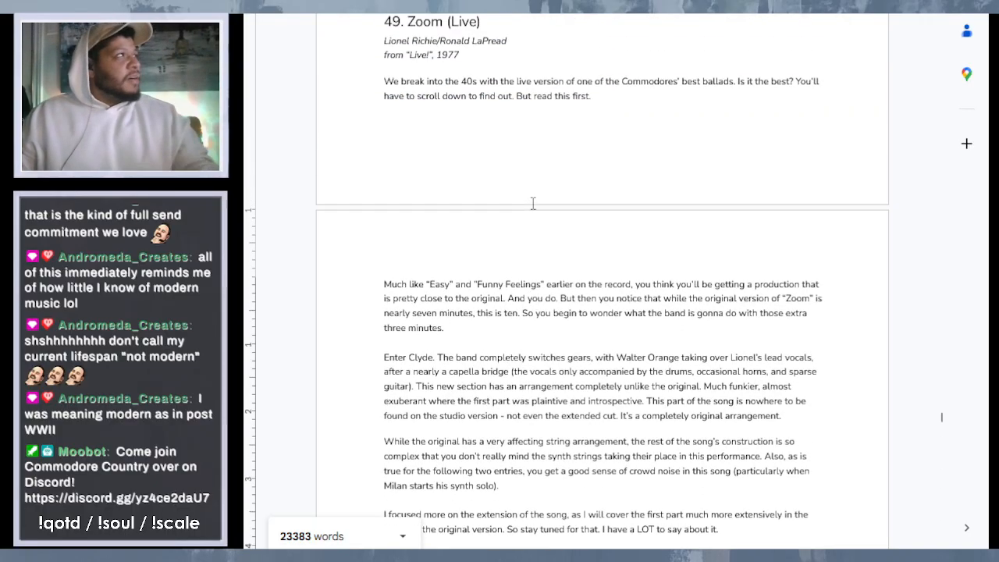
scroll(534, 203, "down", 2)
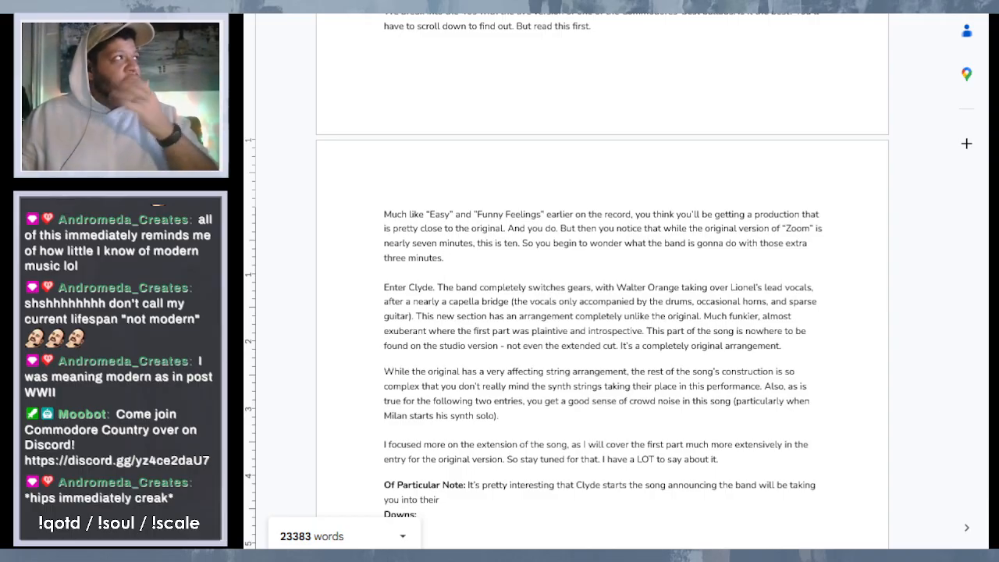
key("ctrl+z")
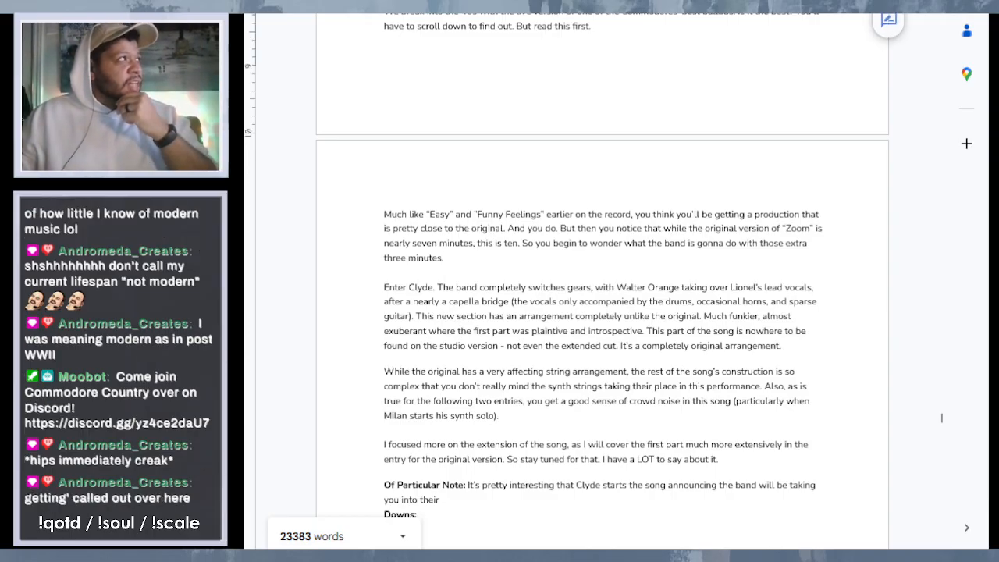
left_click(551, 43)
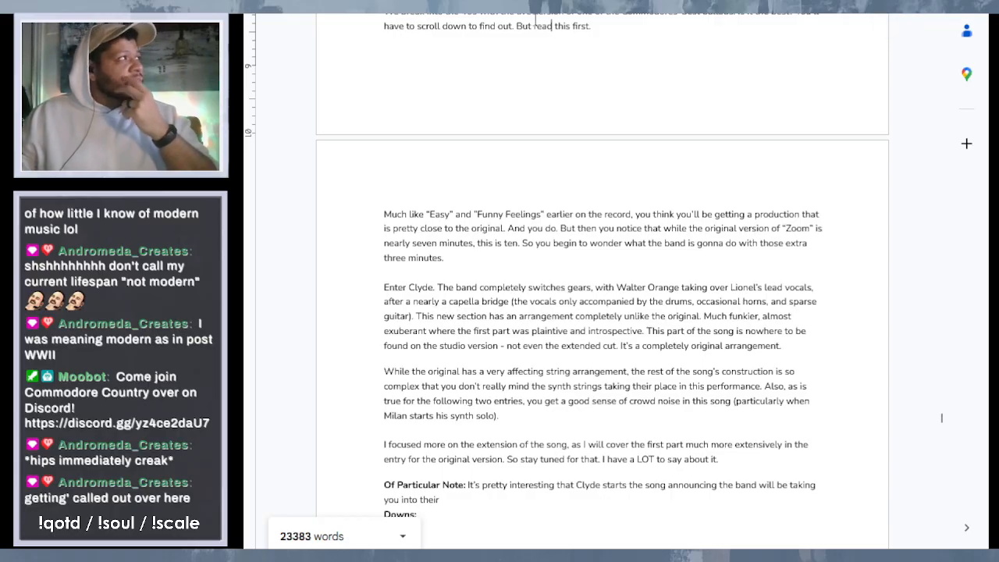
scroll(535, 25, "down", 1)
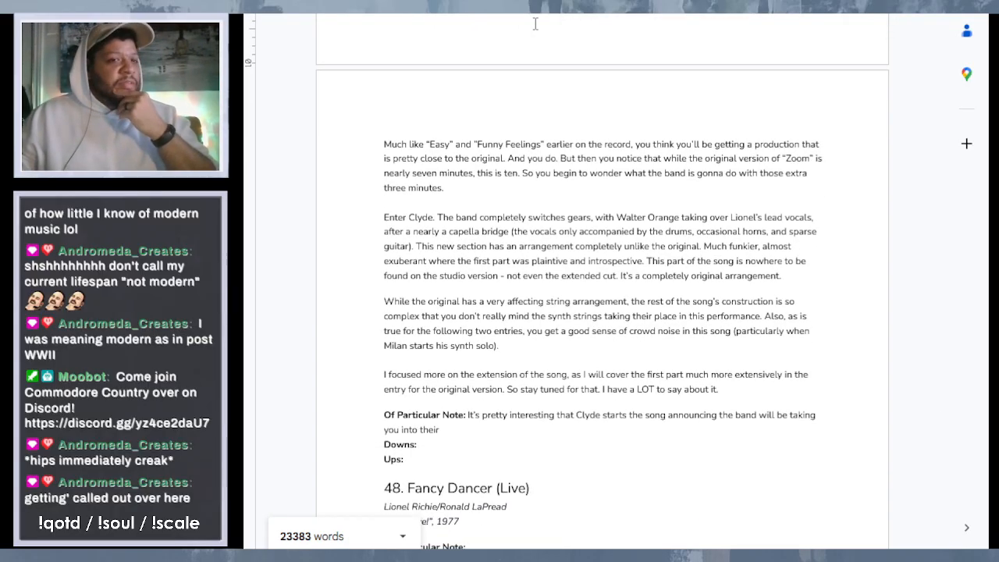
scroll(598, 166, "down", 1)
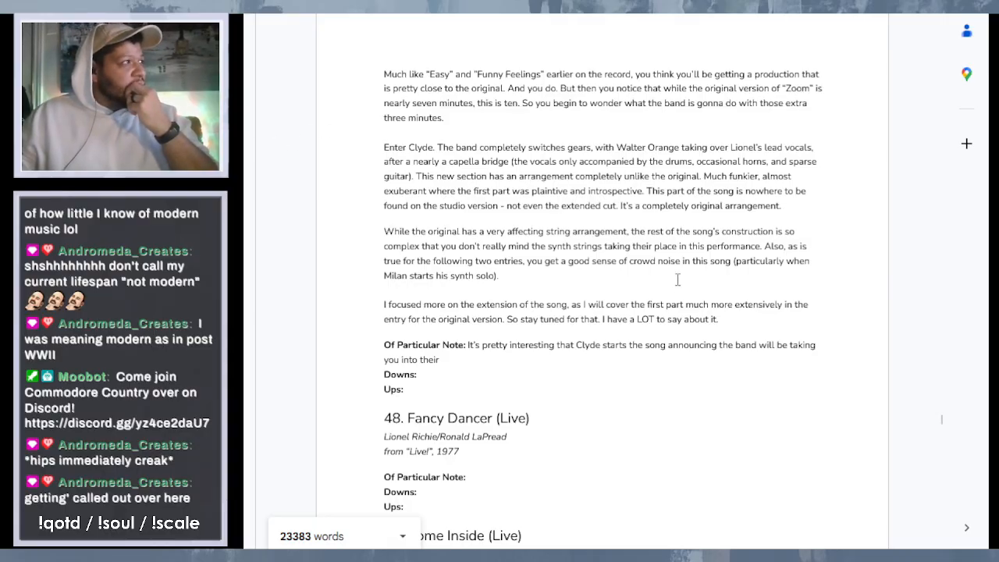
left_click_drag(607, 321, 717, 325)
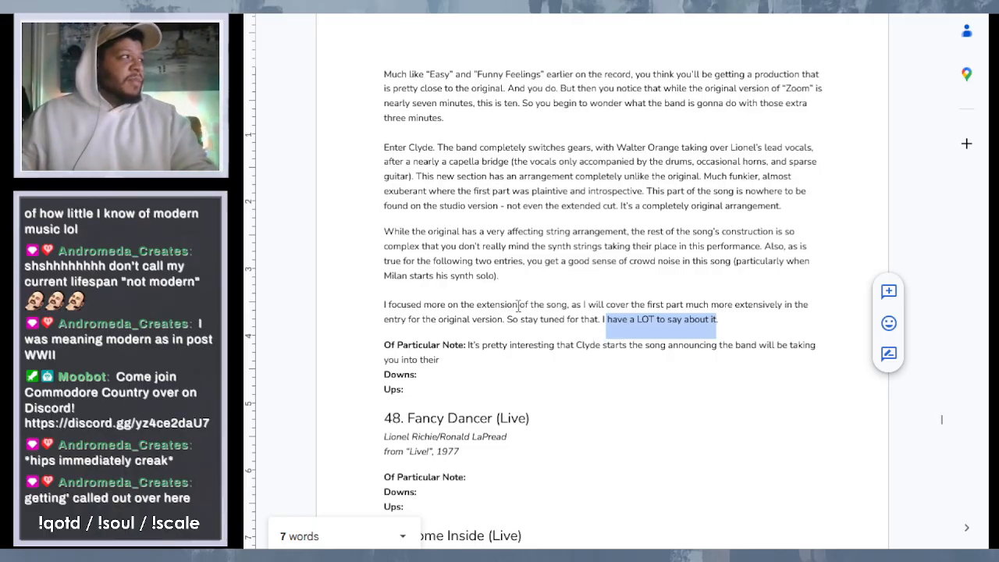
- Continue the unfinished Of Particular Note sentence of "Zoom (Live)" after "into their" with: 1977 "Commodore Musical Extravaganza"
left_click(463, 360)
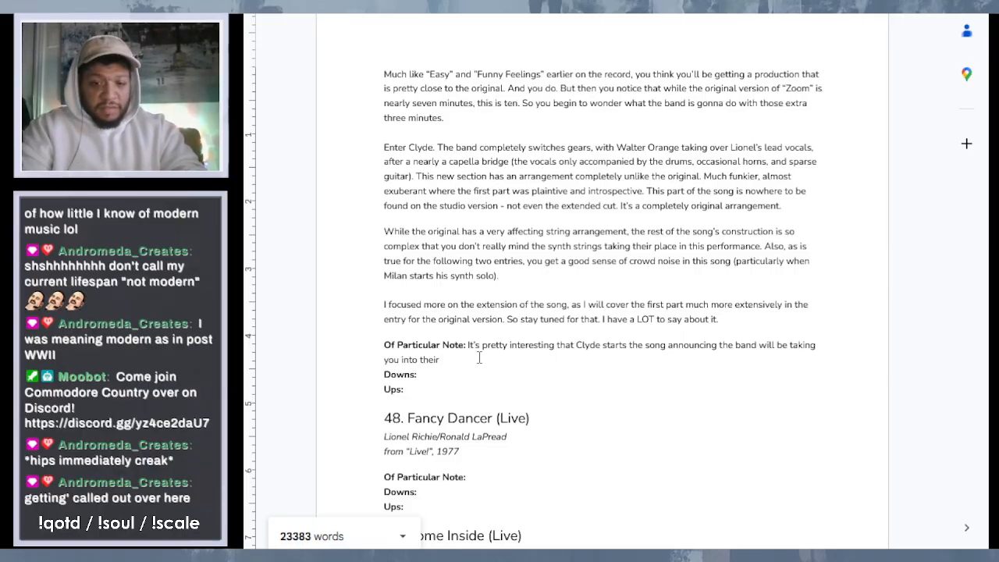
type("1977")
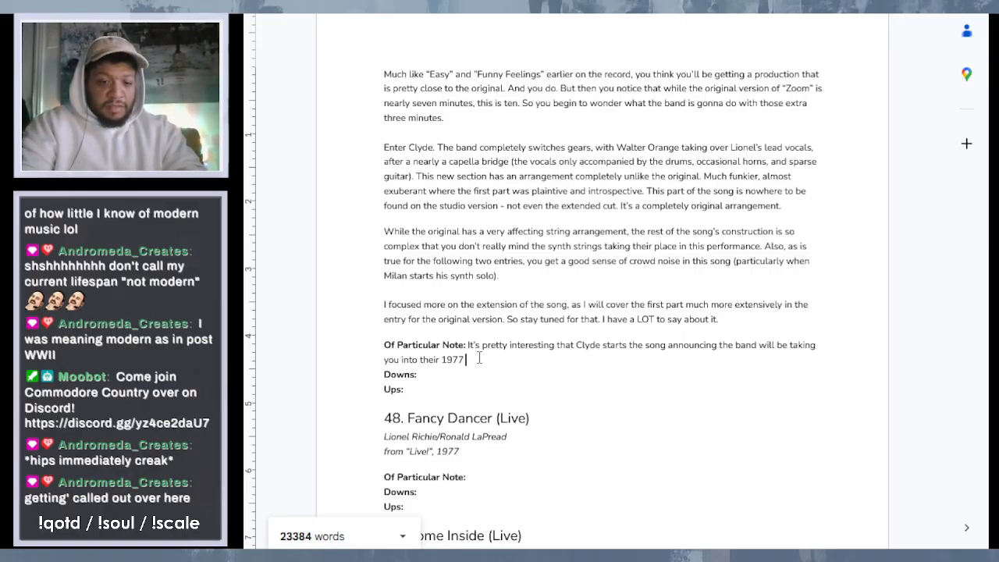
type(" \"Commodore")
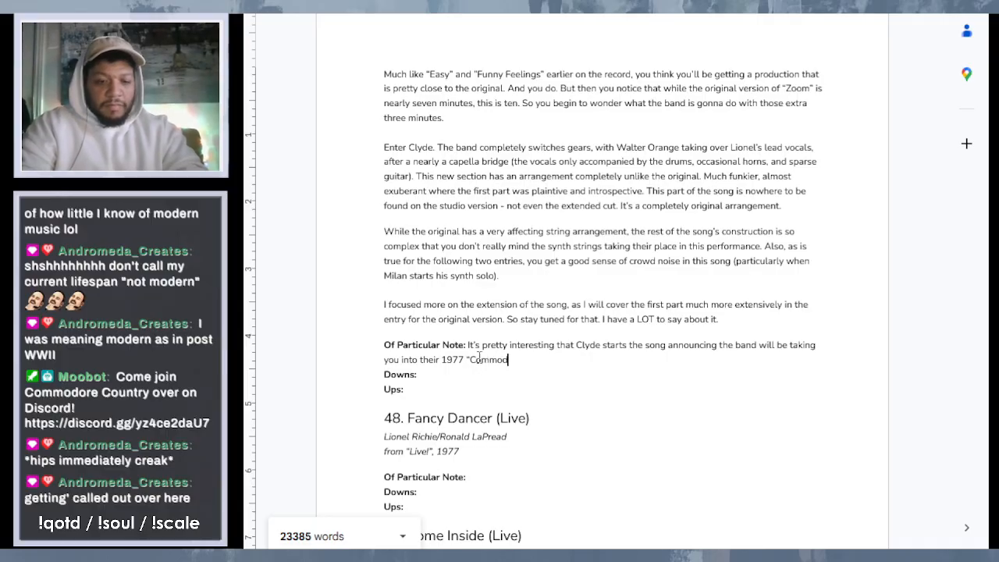
type(" Music")
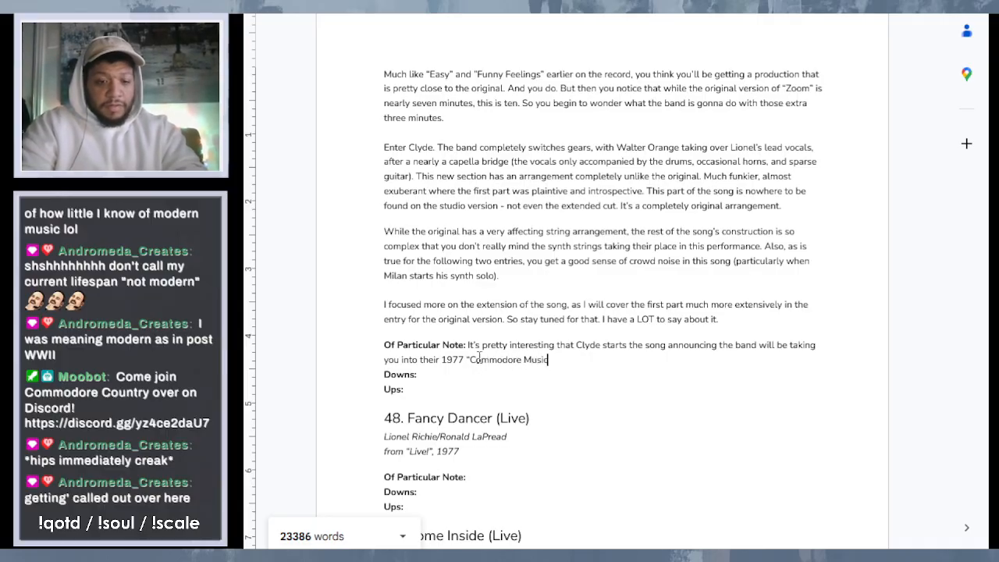
type("al Extrav")
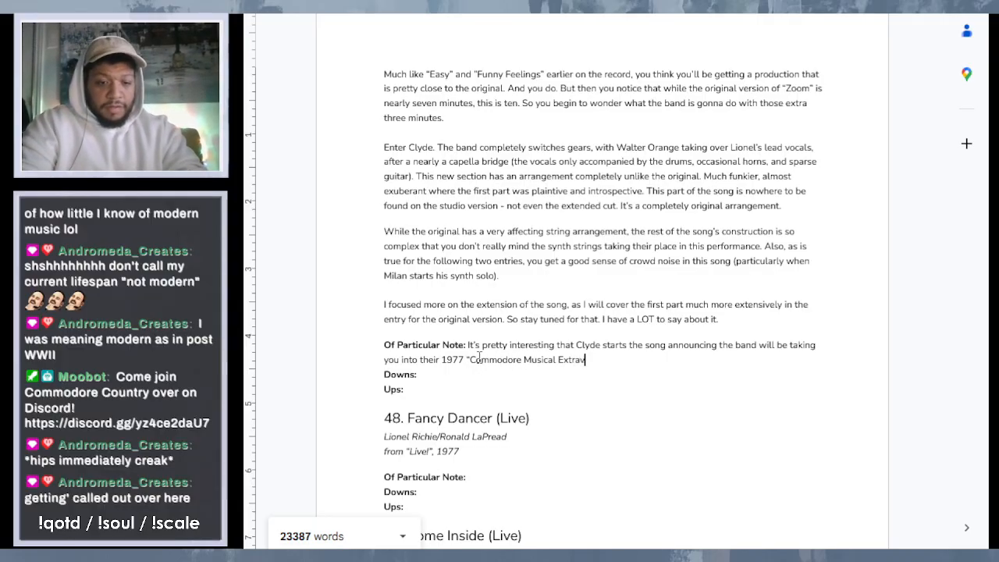
type("aganza")
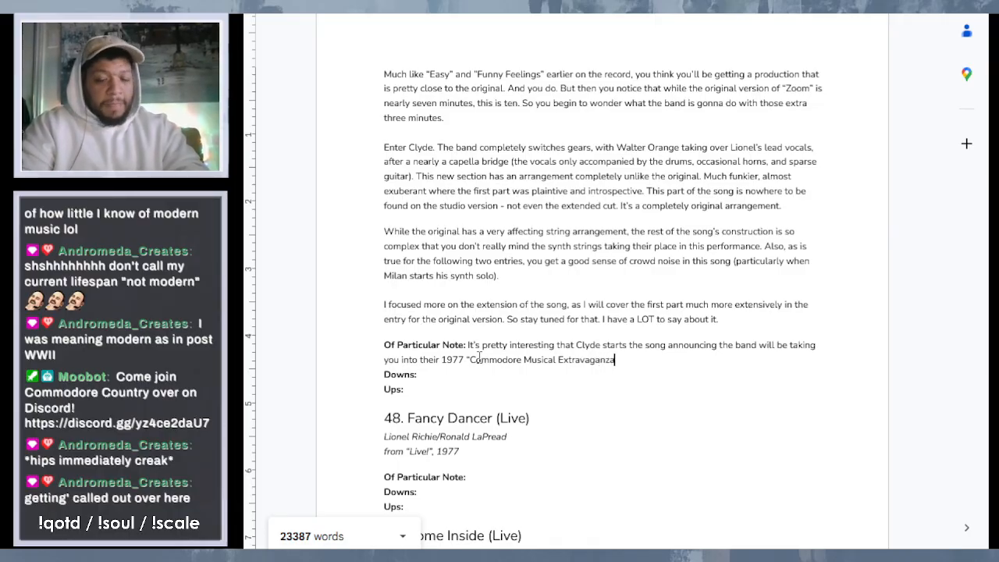
type("\" when th")
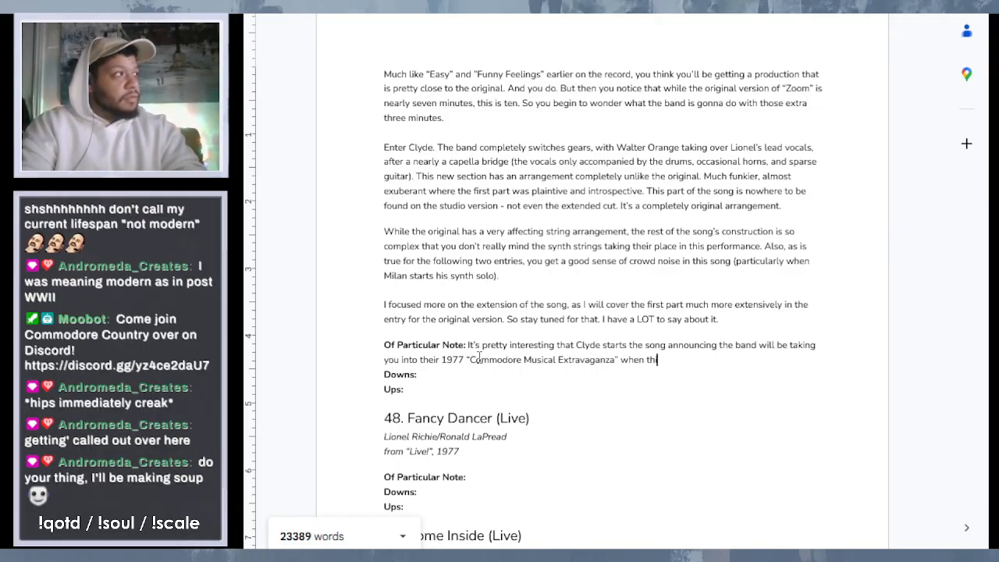
type("is song ")
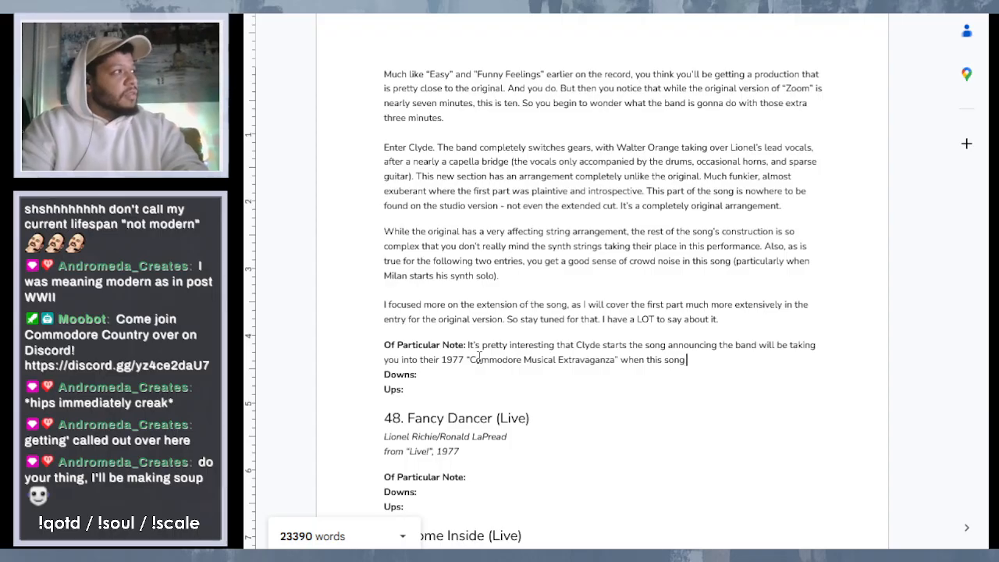
type("doesn")
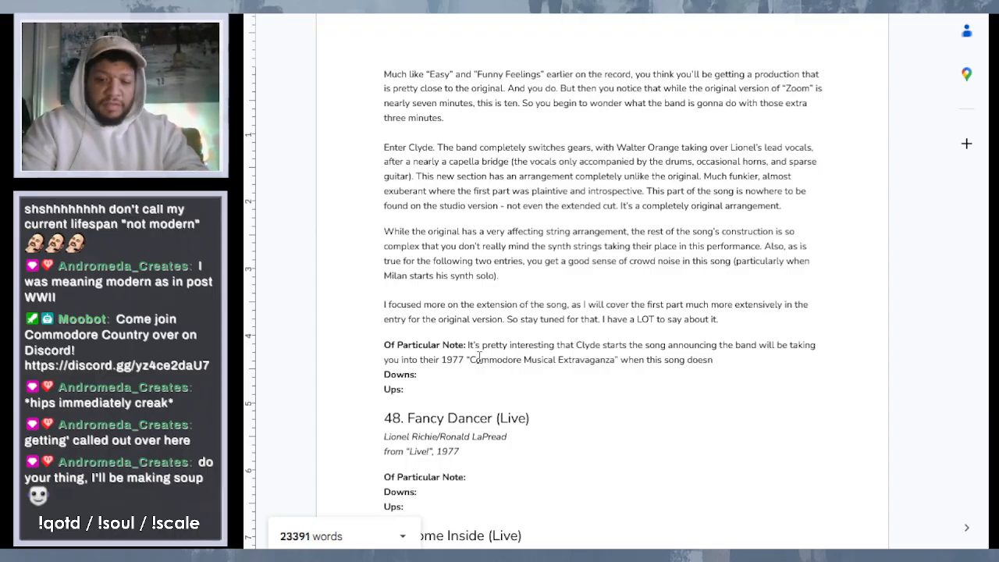
type("'t even open")
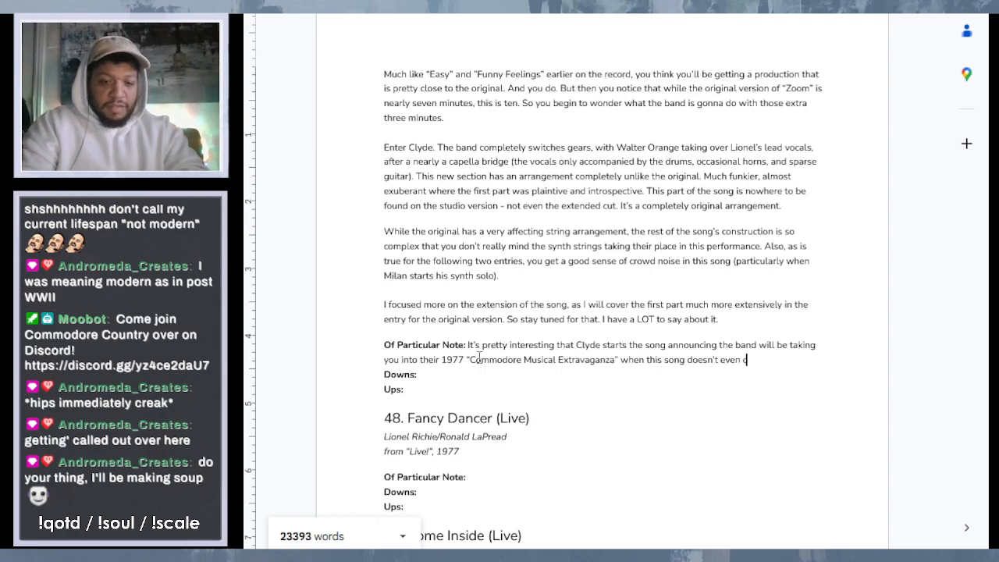
type(" the")
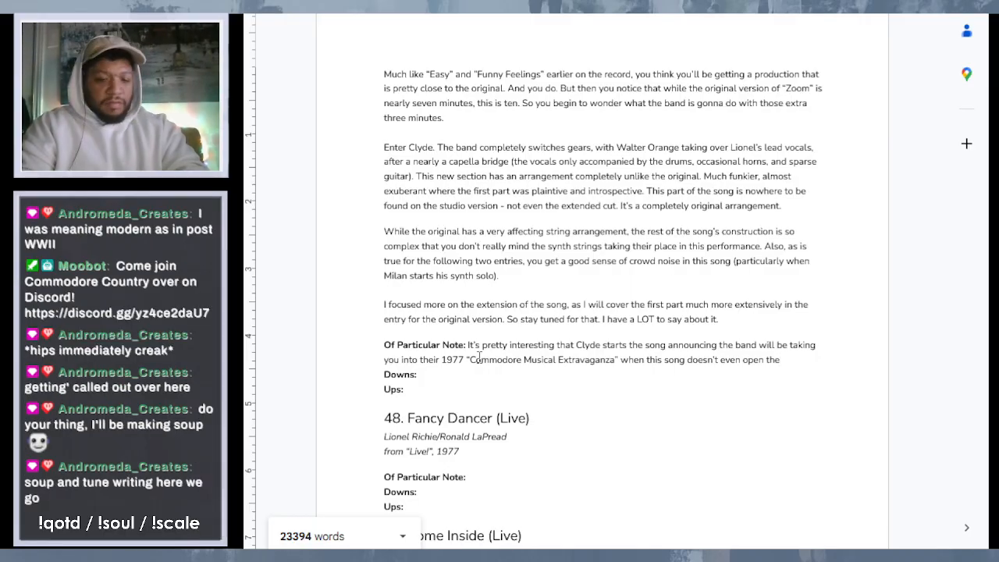
- Finish that Of Particular Note sentence with "when this song doesn't even open the concert."
type("concert.")
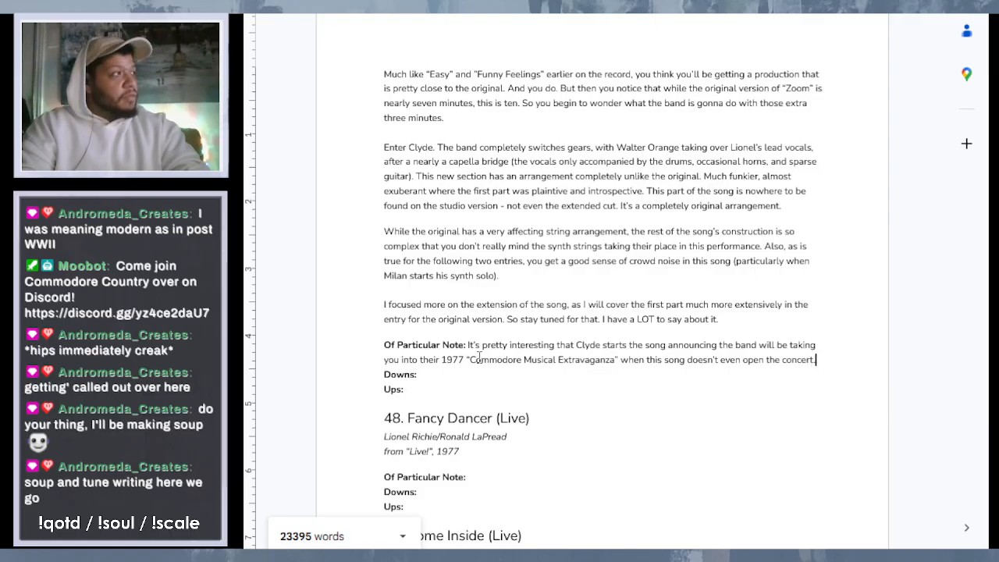
- Add the sentence "It's smack dab in the middle." to the end of the "Zoom (Live)" Of Particular Note text
key("Return")
type("It")
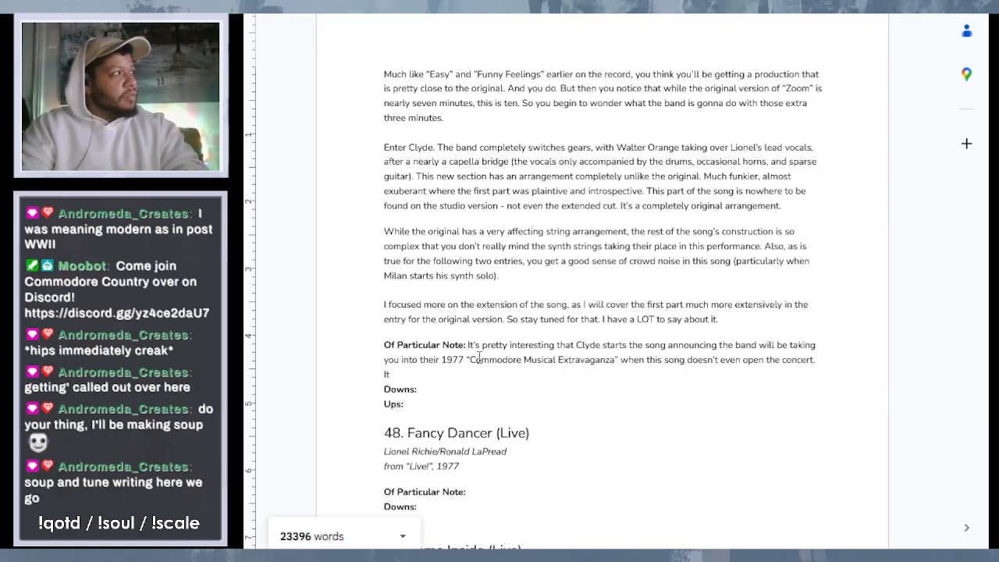
type("'s smack")
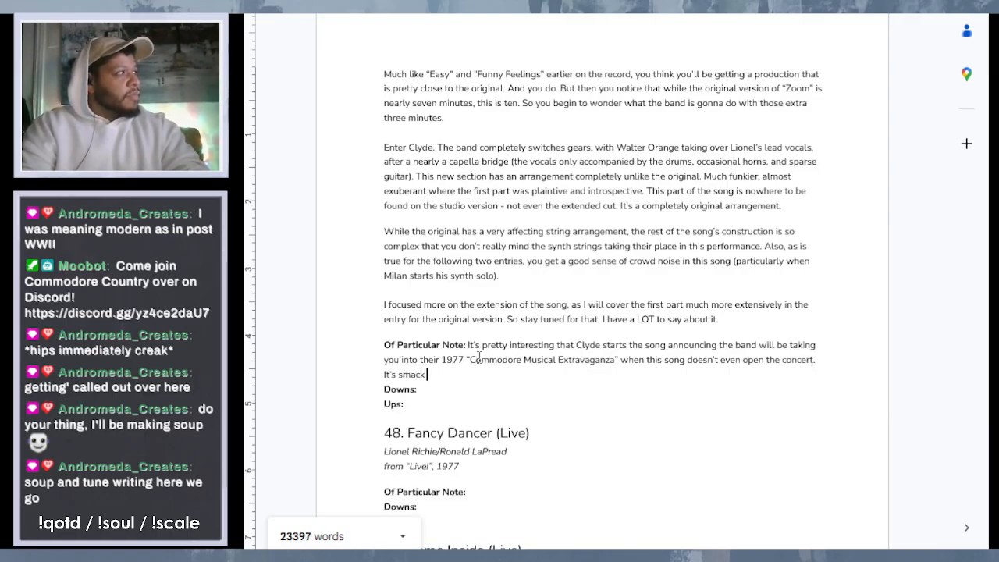
type(" dab in the ")
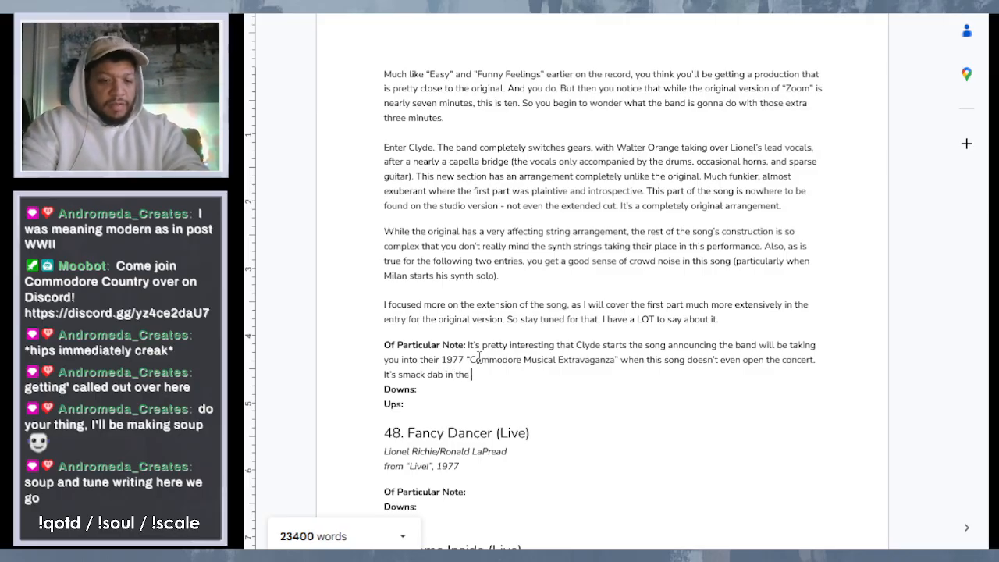
type("middle.")
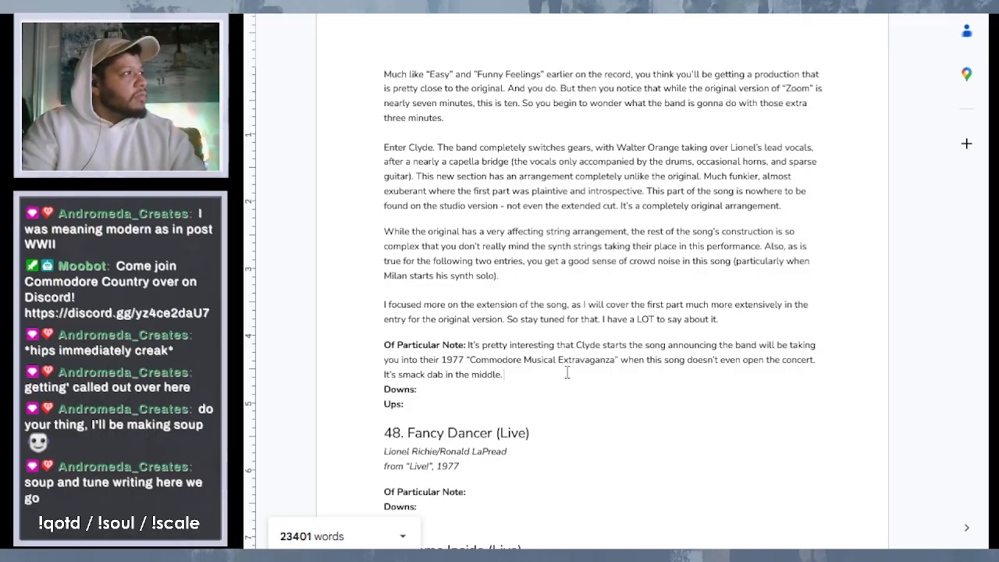
- Start the Downs text of "Zoom (Live)" with "I will say that the extension isn't as musically diverse as the first part of the song"
scroll(660, 269, "up", 4)
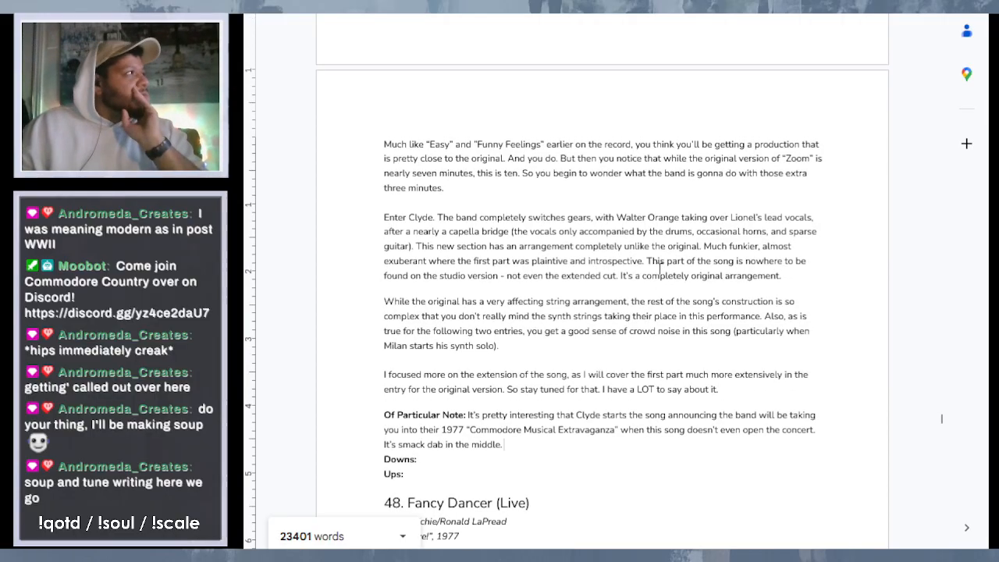
scroll(659, 270, "down", 1)
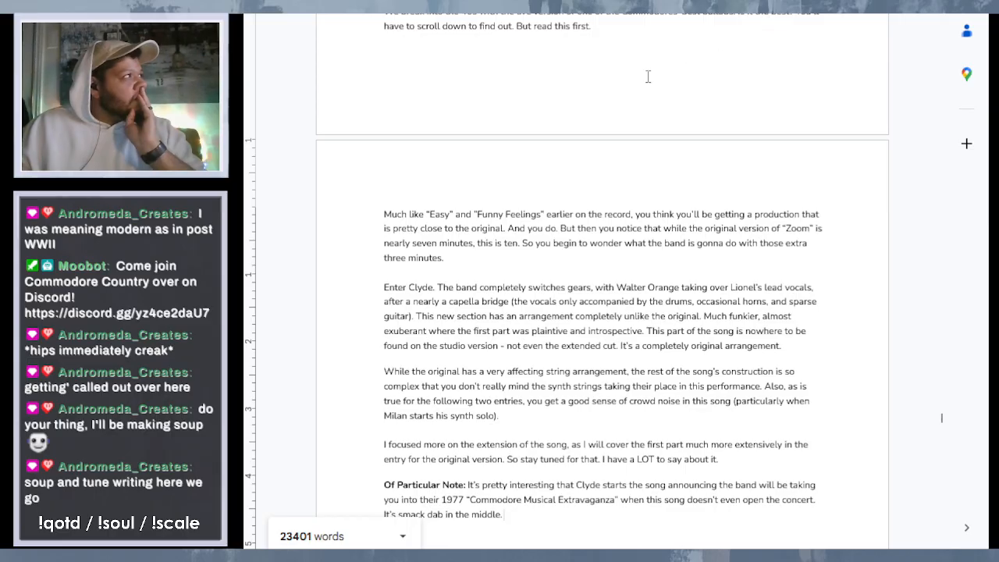
scroll(559, 268, "down", 3)
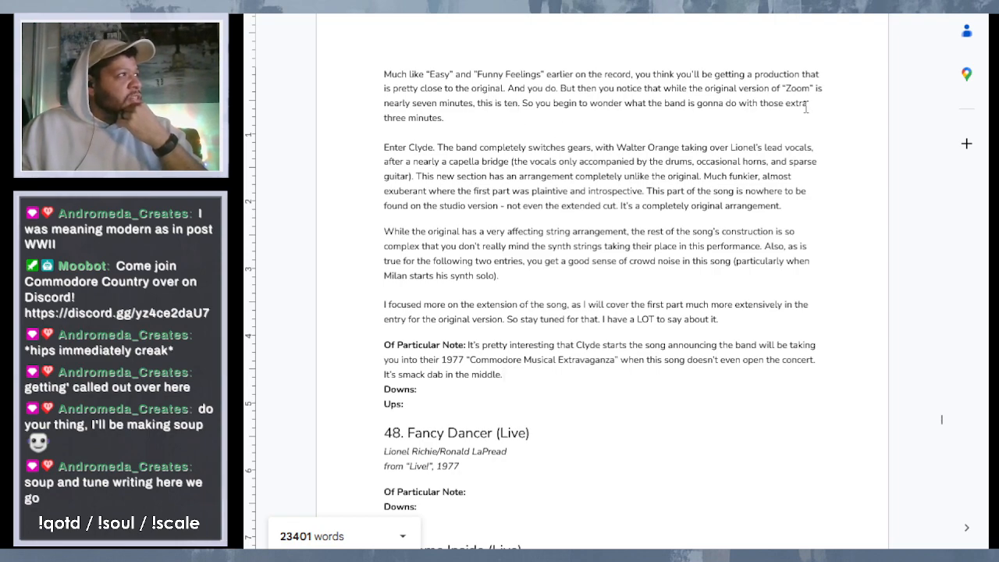
scroll(532, 150, "down", 2)
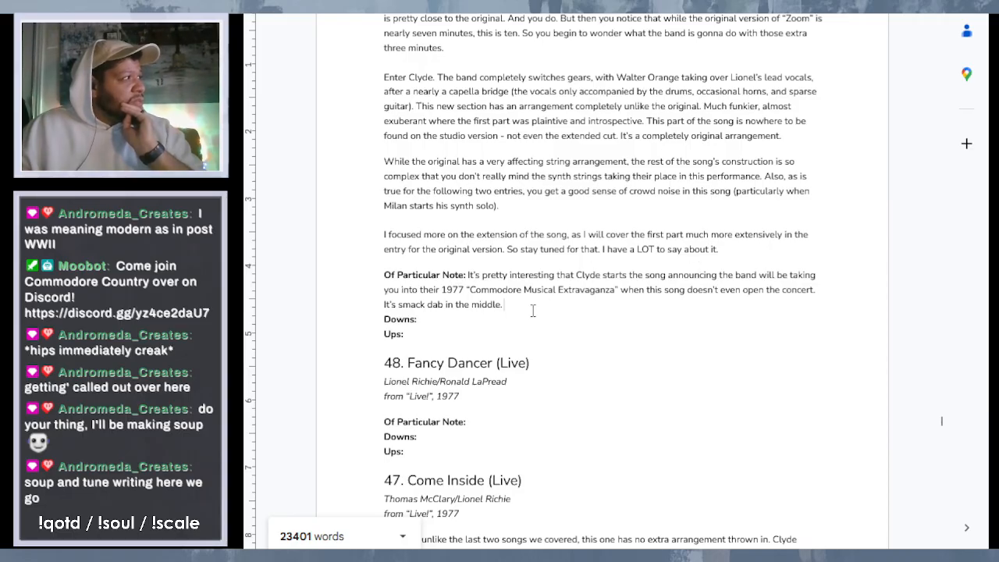
left_click(430, 337)
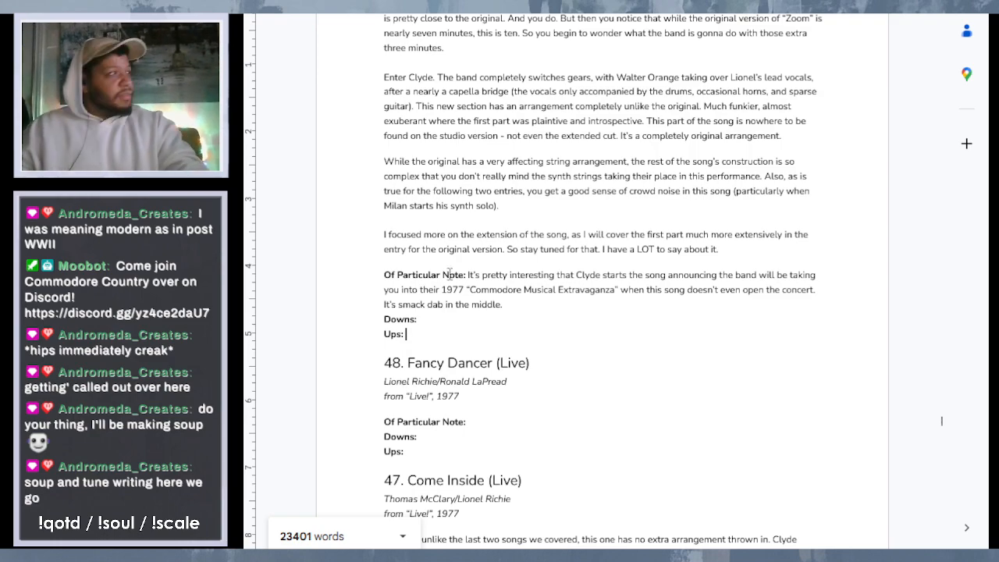
left_click(443, 320)
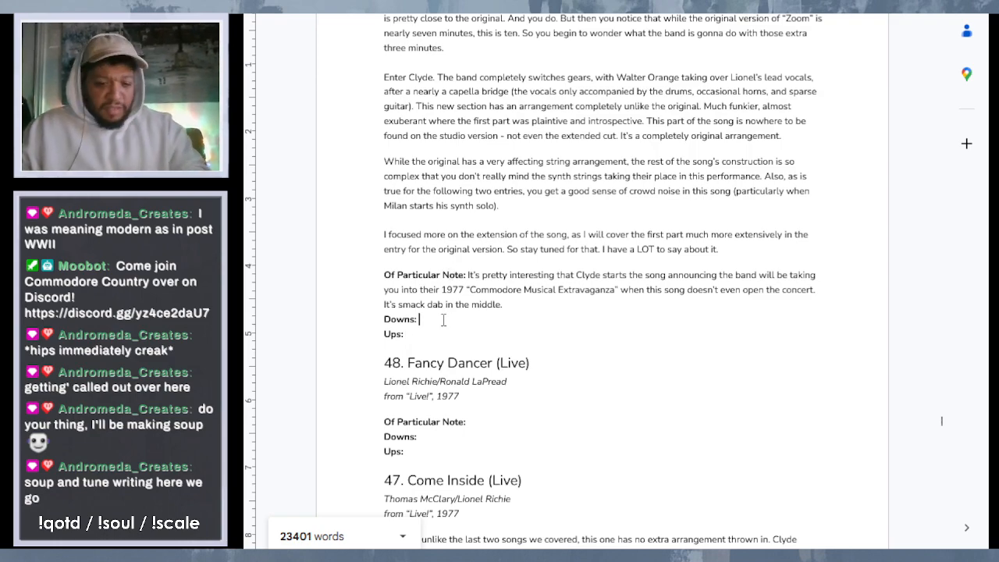
type("I wi")
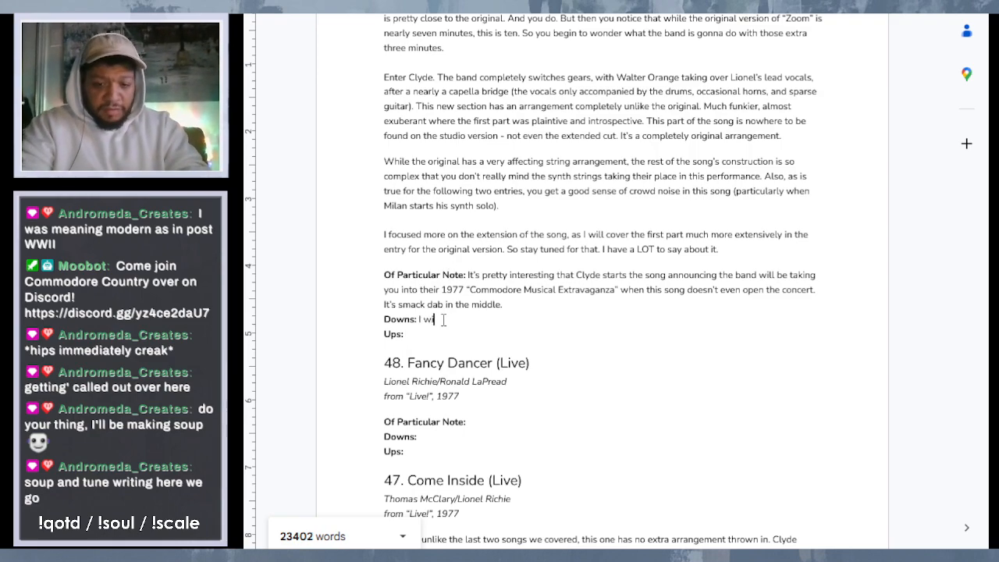
type("ll say that t")
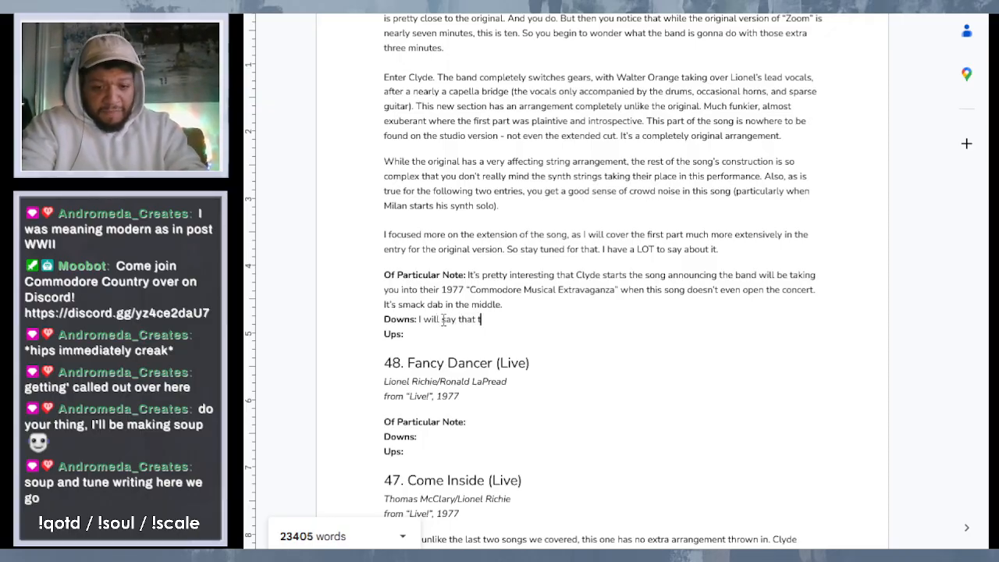
type("he extensio")
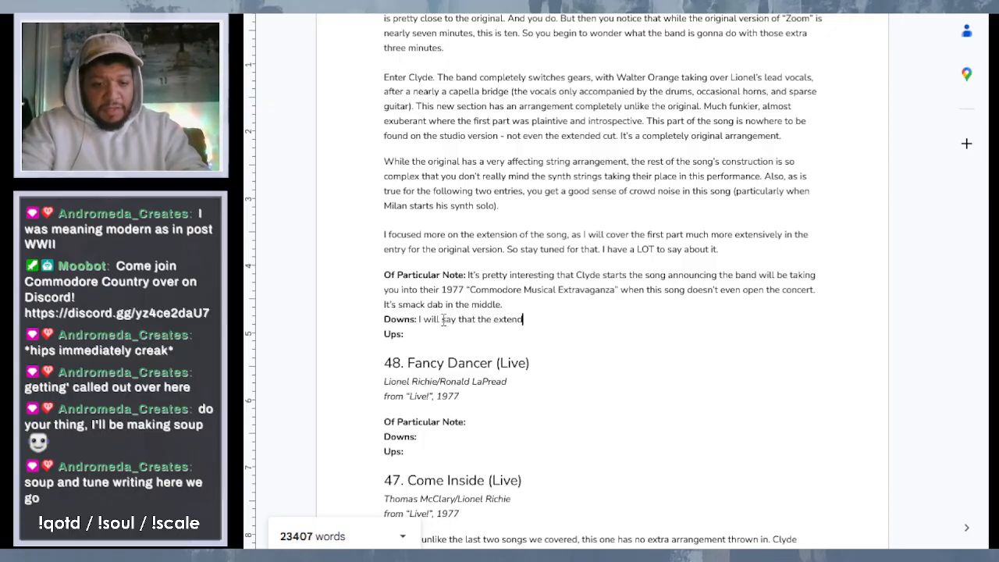
type("n isn")
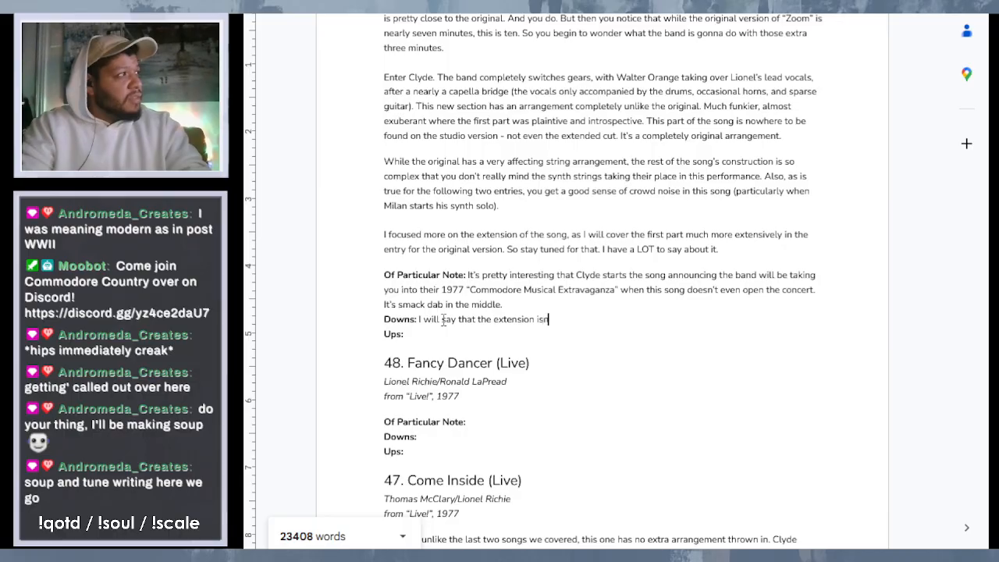
type("'t as m")
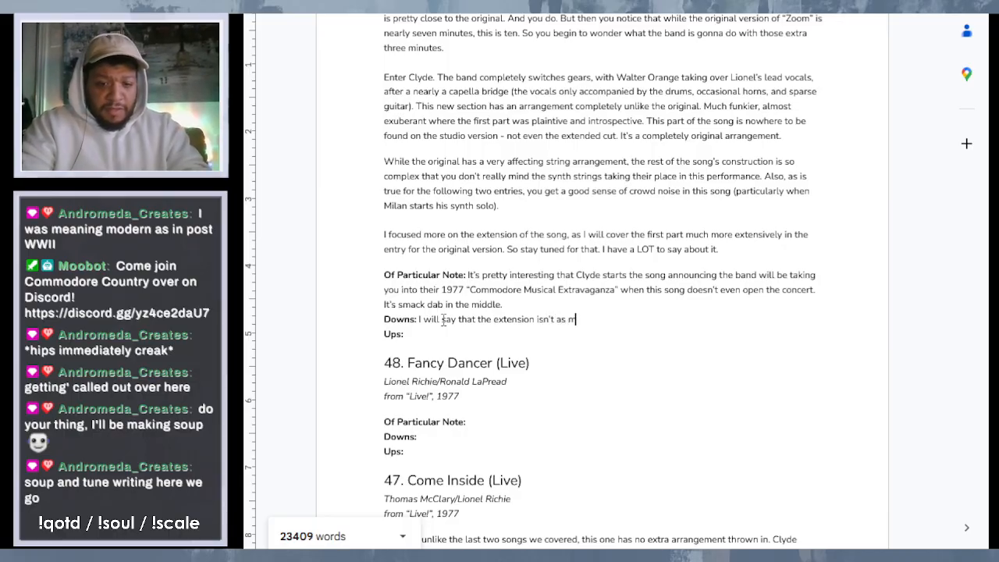
type("usically d")
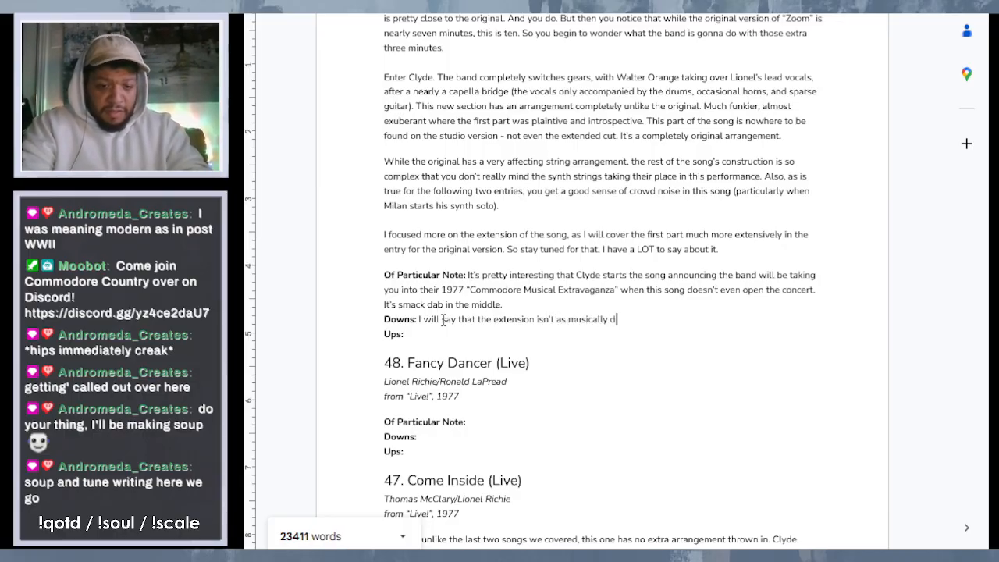
type("iverse as the")
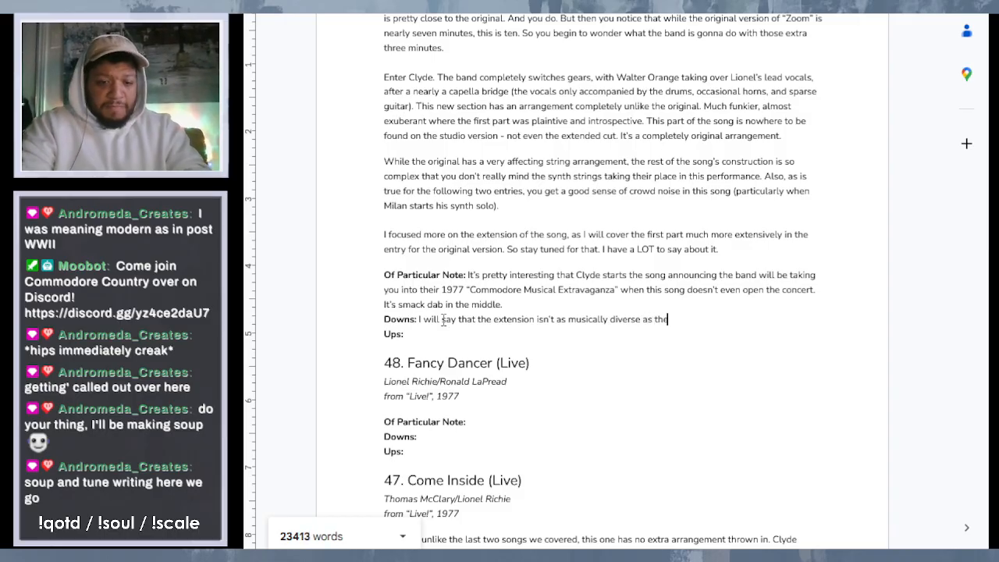
type(" first part of")
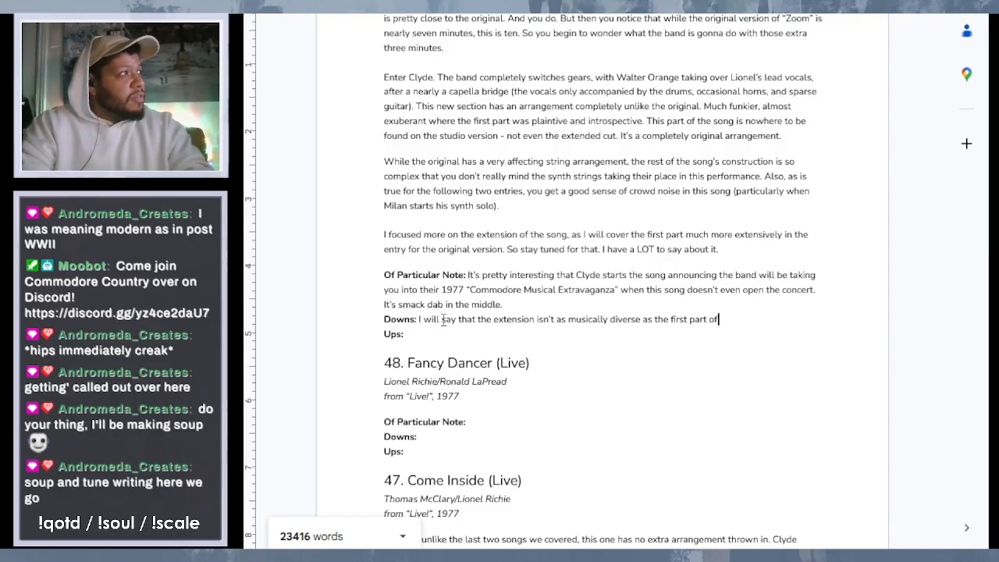
type(" the song")
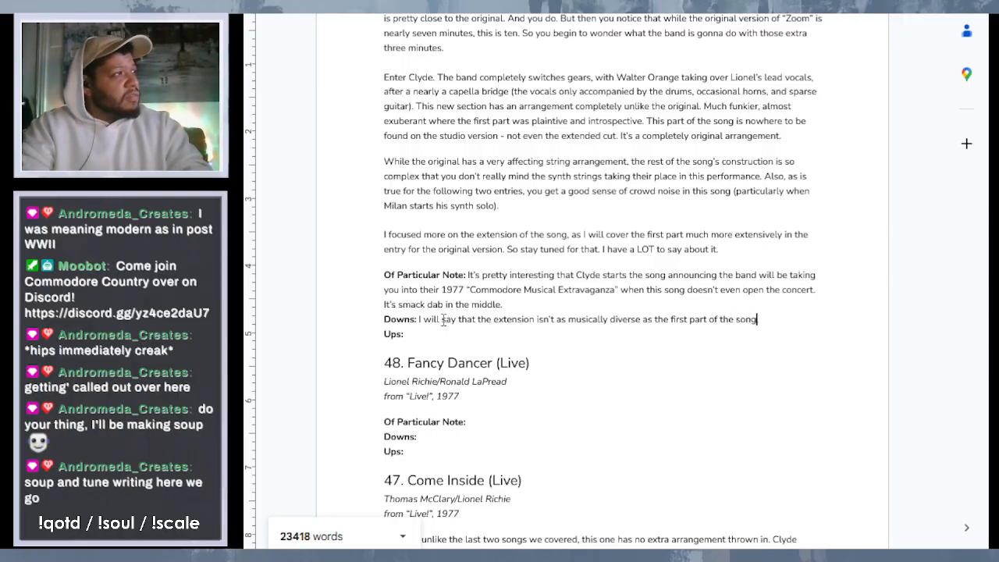
type(", so i")
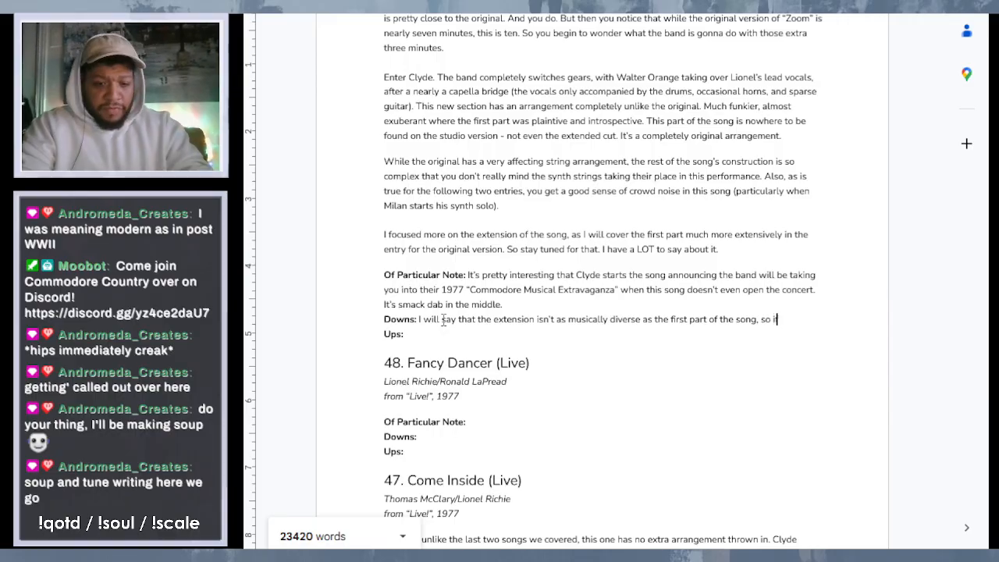
type("f you find yo")
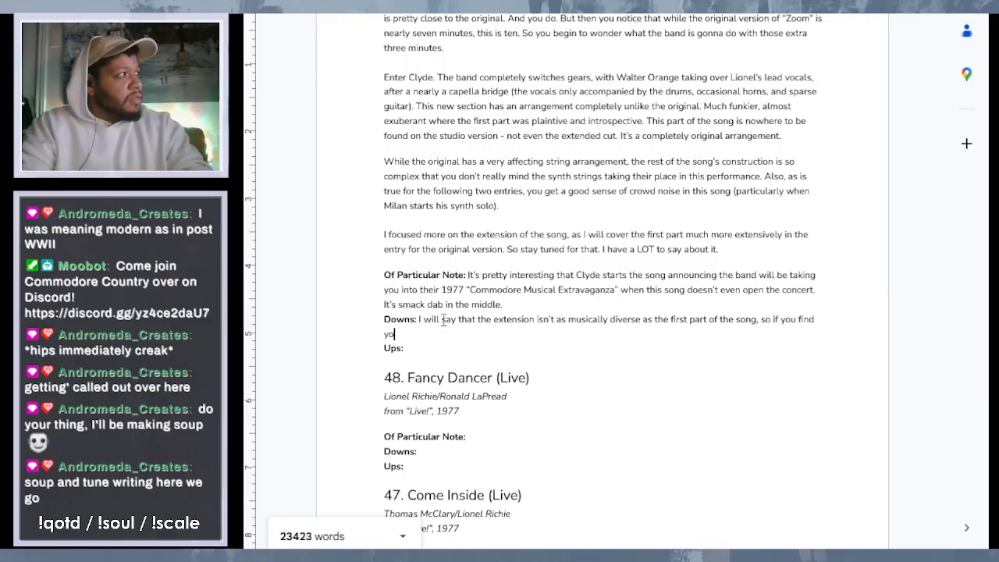
type("u st")
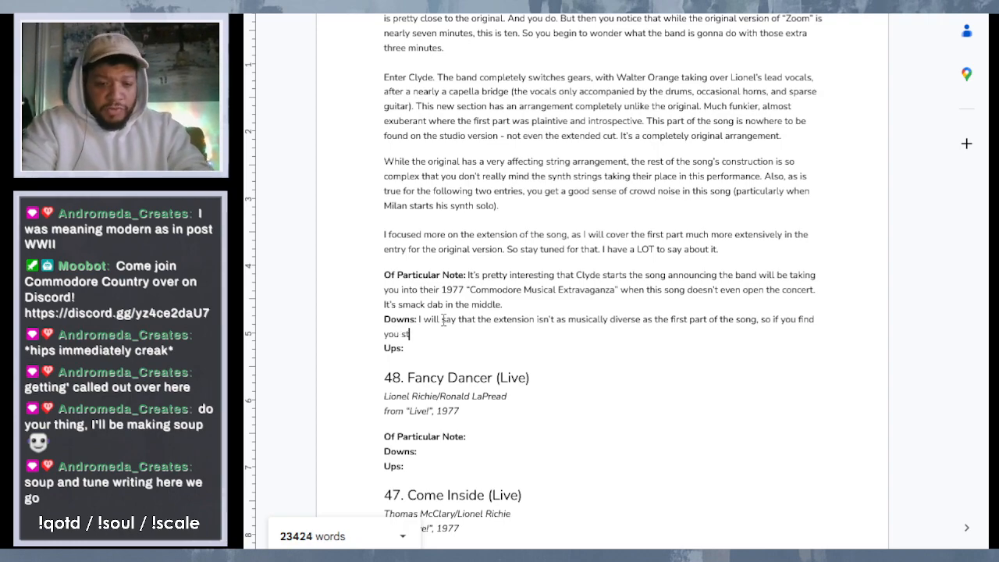
type("ruggl")
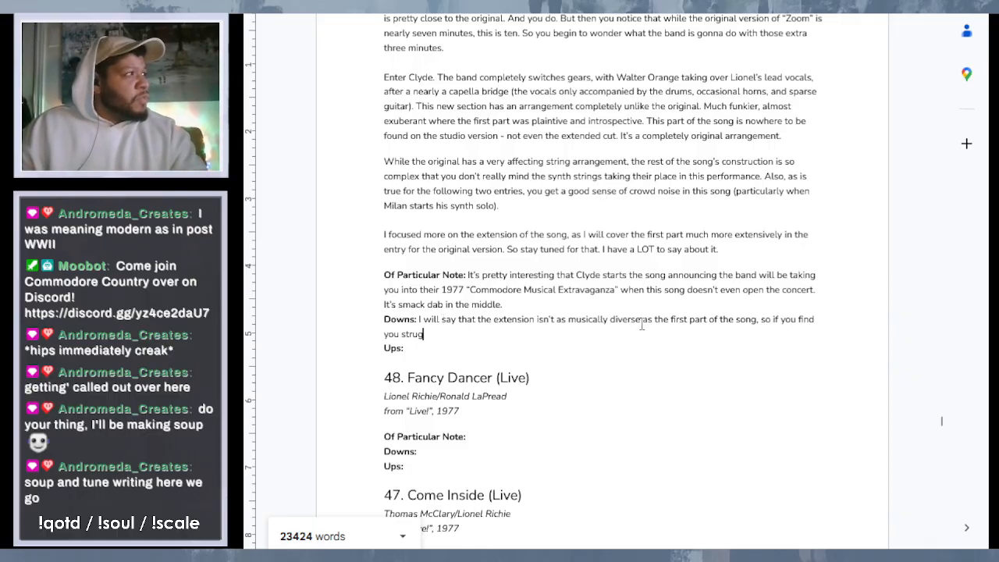
- Continue the "Zoom (Live)" Downs sentence with ", so if you find you struggle with lengthy songs to begin with"
double_click(433, 334)
double_click(429, 335)
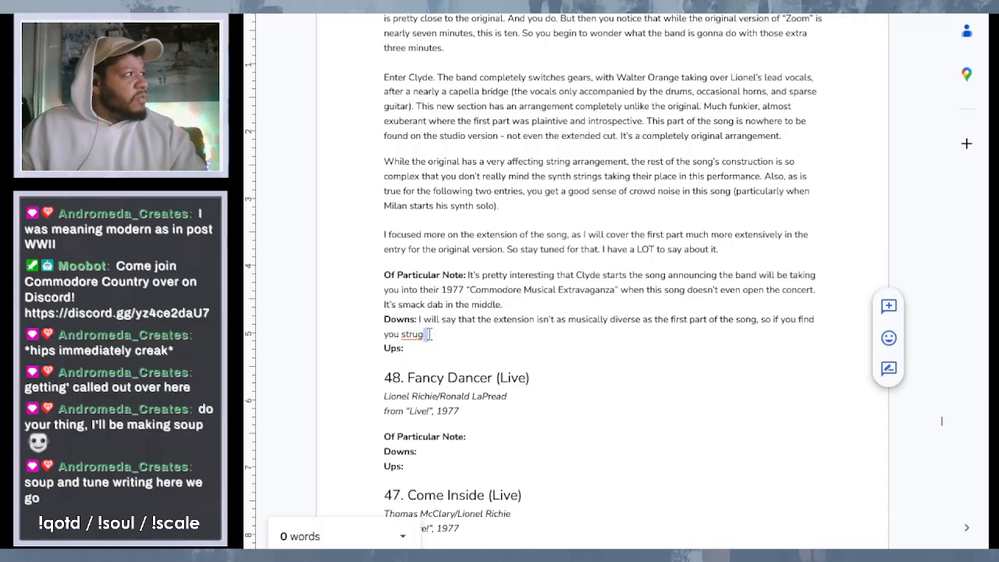
type("gle with ")
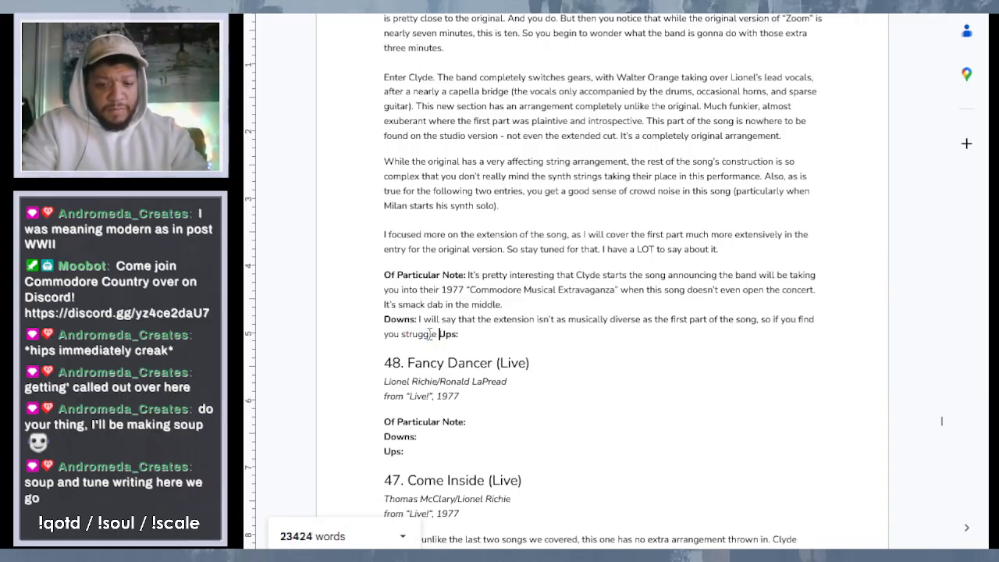
type("lenght")
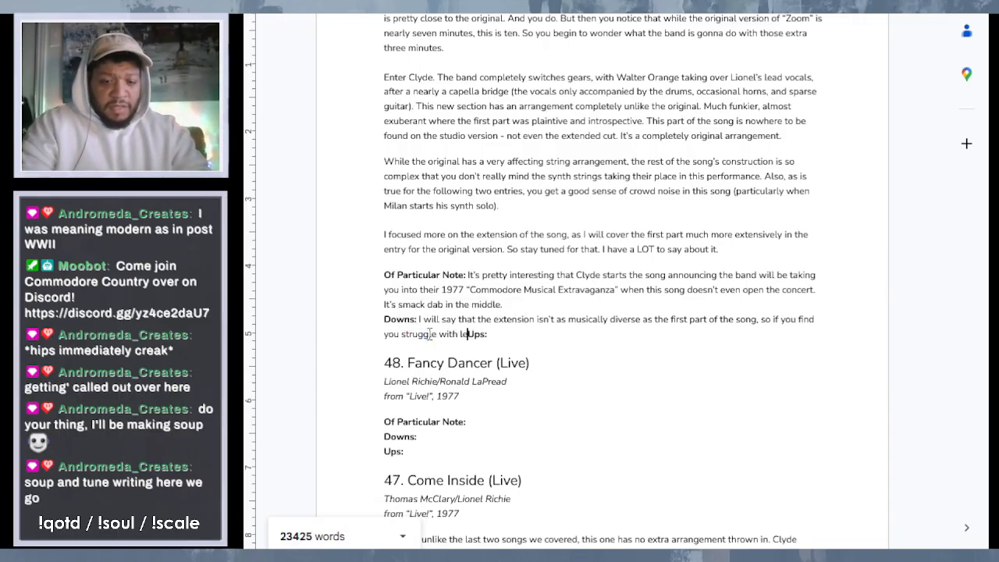
type("y ")
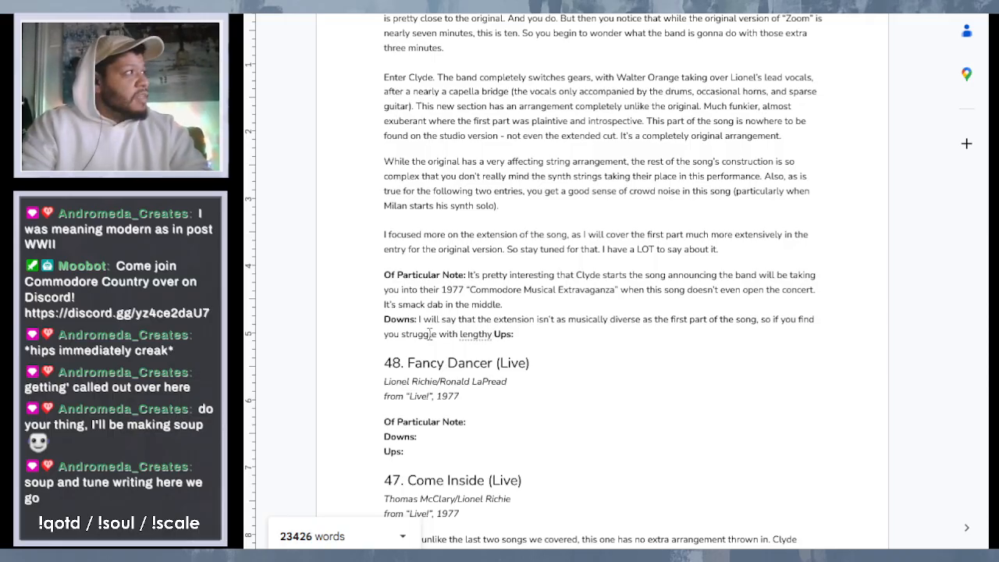
type("songs to")
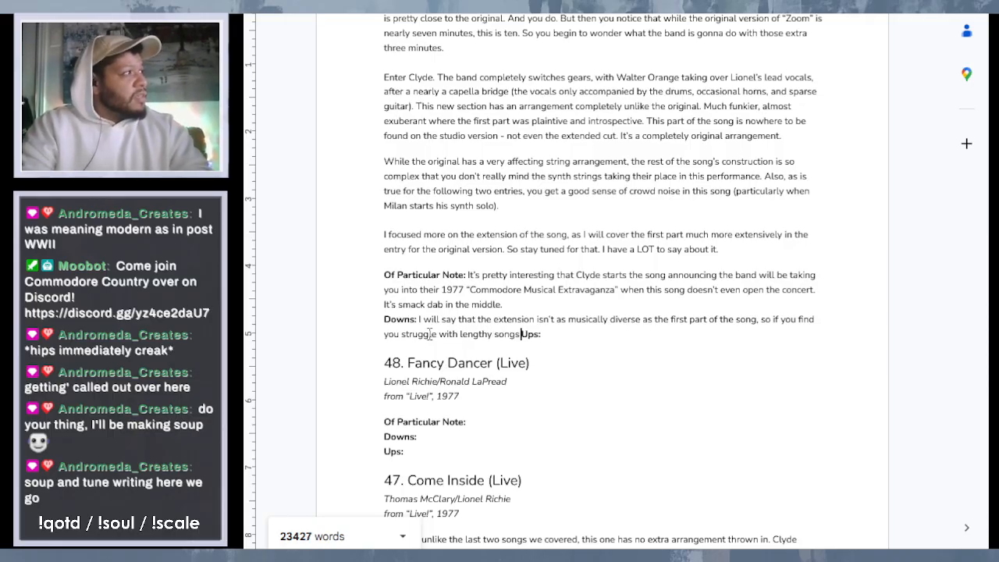
type(" beg")
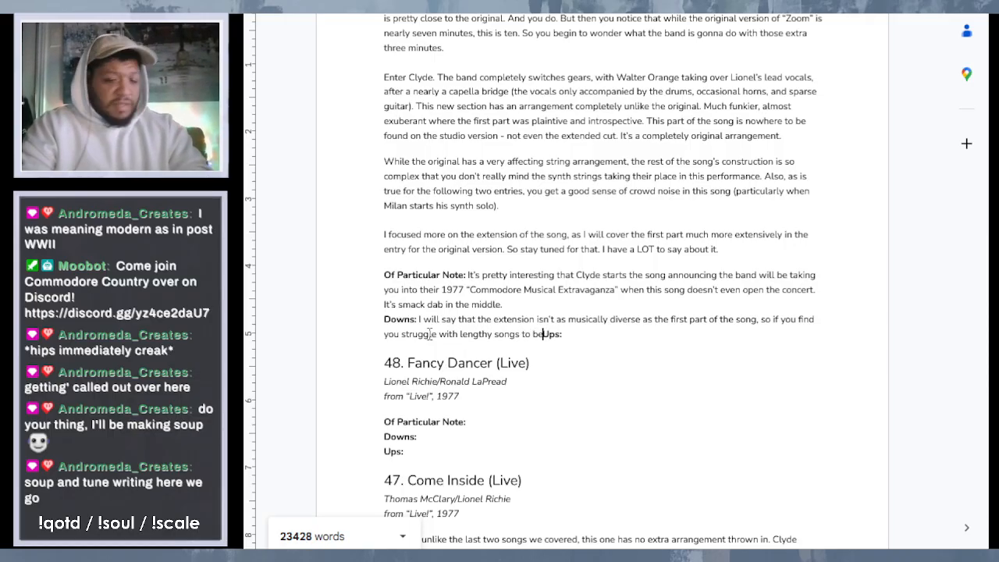
type("in with m")
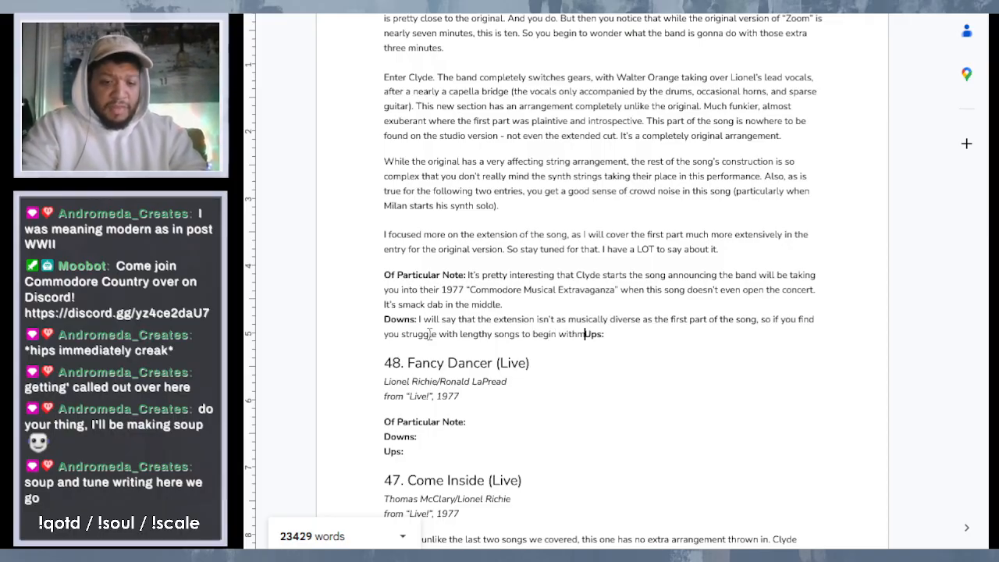
key("BackSpace")
- Finish the Downs sentence with ", the final three minutes might just feel like they drag." and put the Ups label on its own line
type(", the")
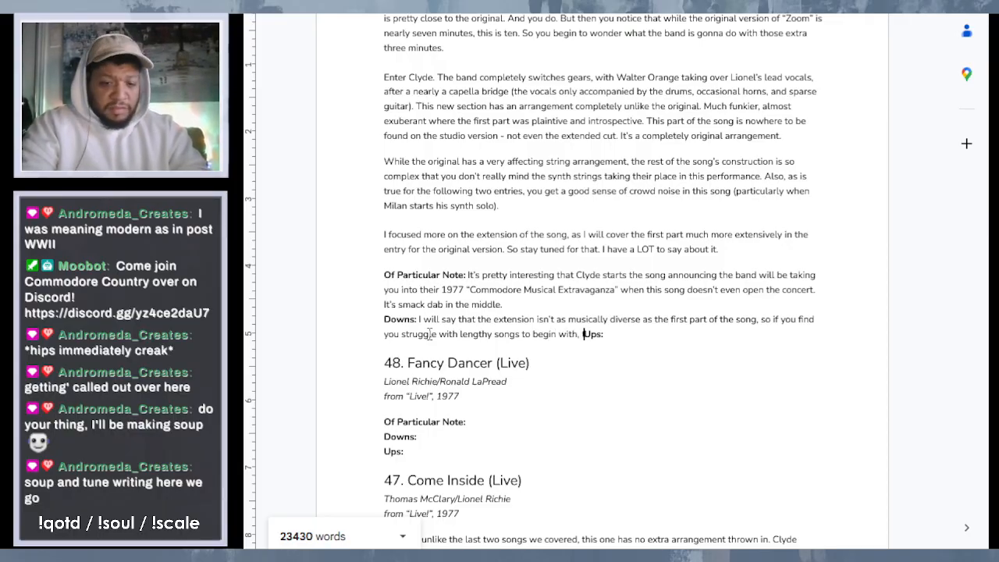
type(" final three")
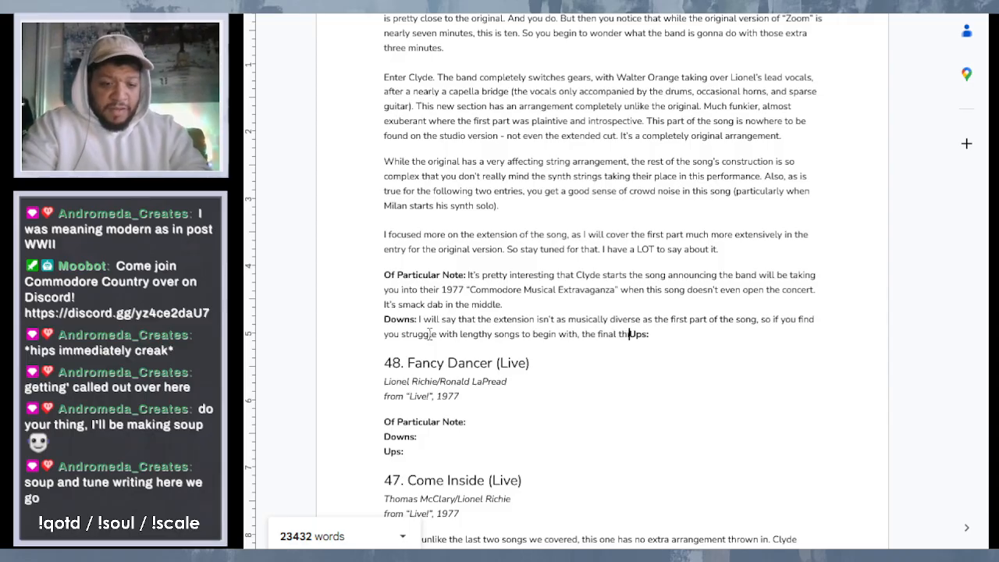
type(" minu")
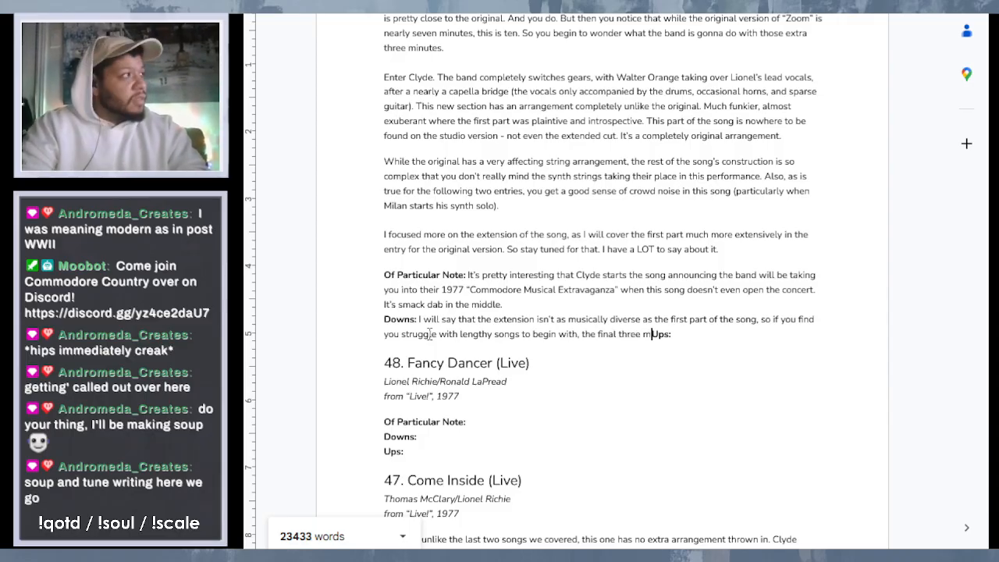
key("BackSpace")
key("BackSpace")
key("BackSpace")
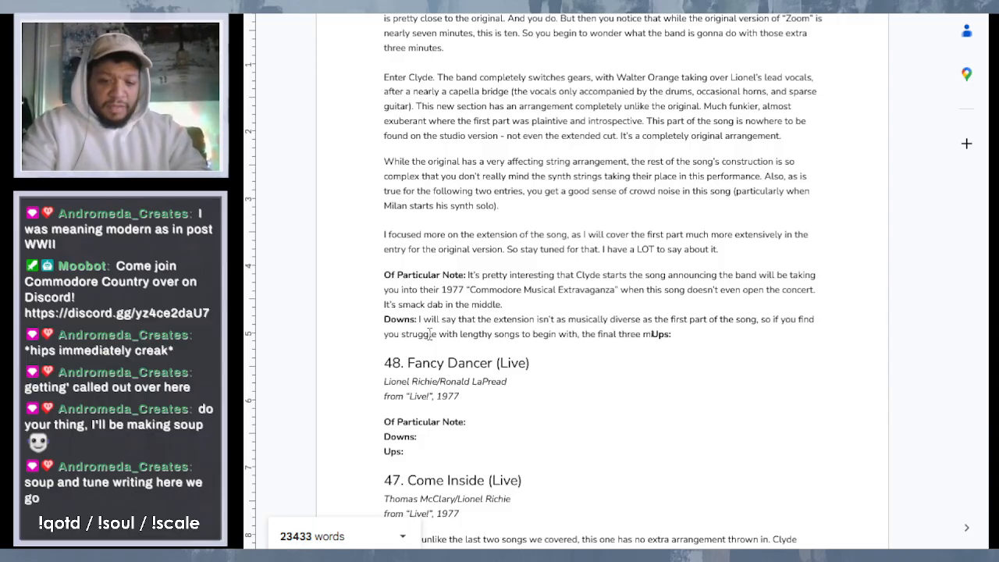
type("inutes m")
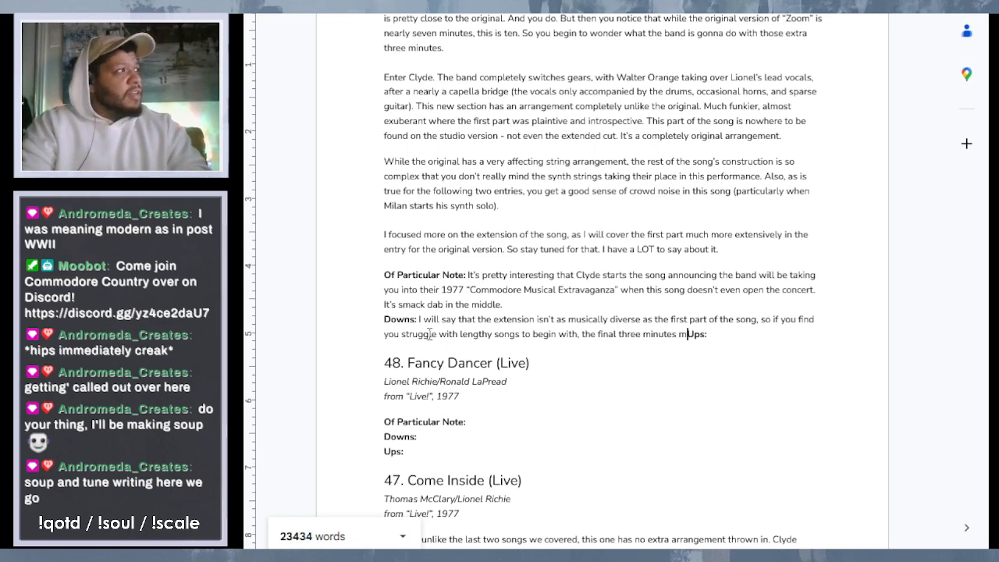
type("ight just")
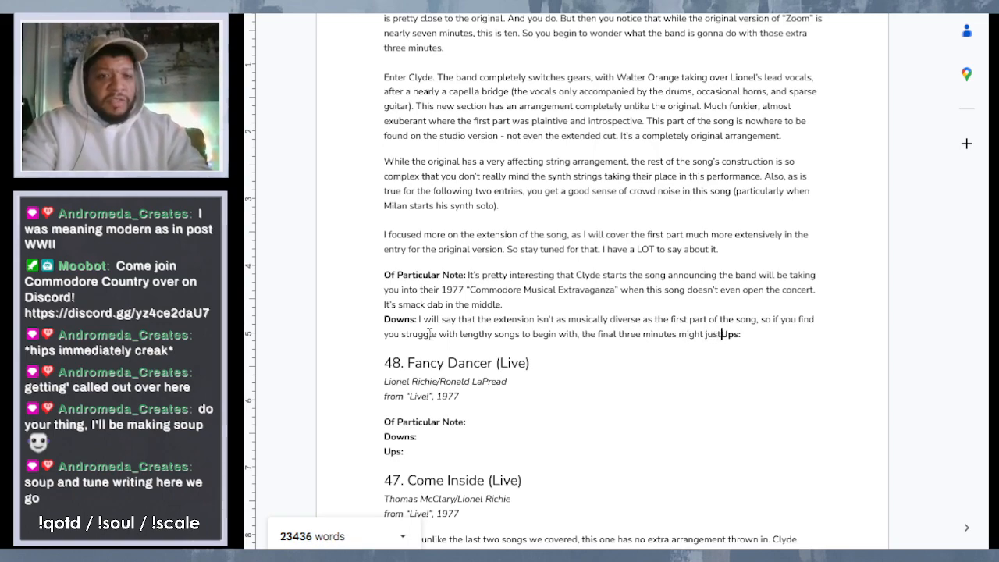
type(" feel like")
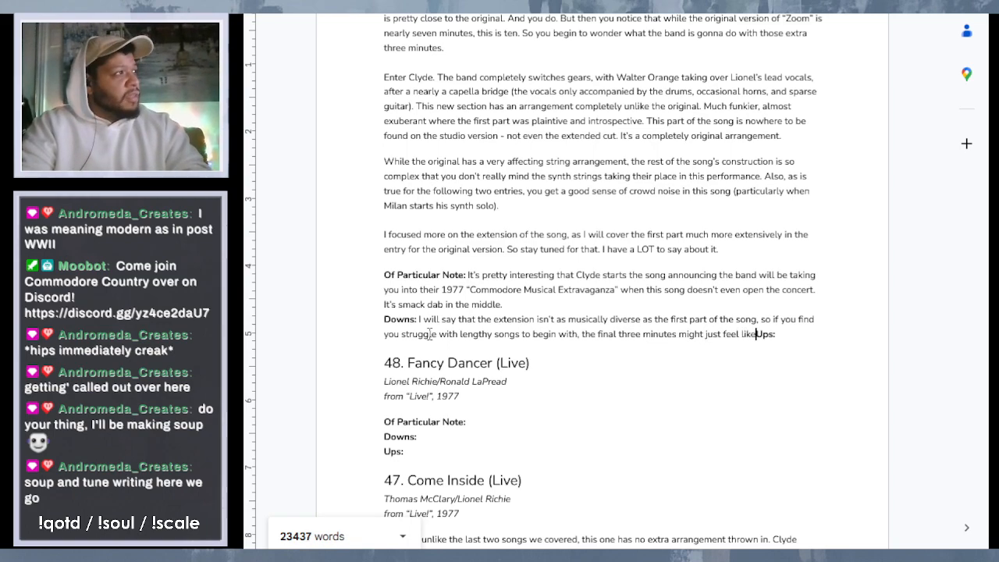
type(" they")
type(" drag.")
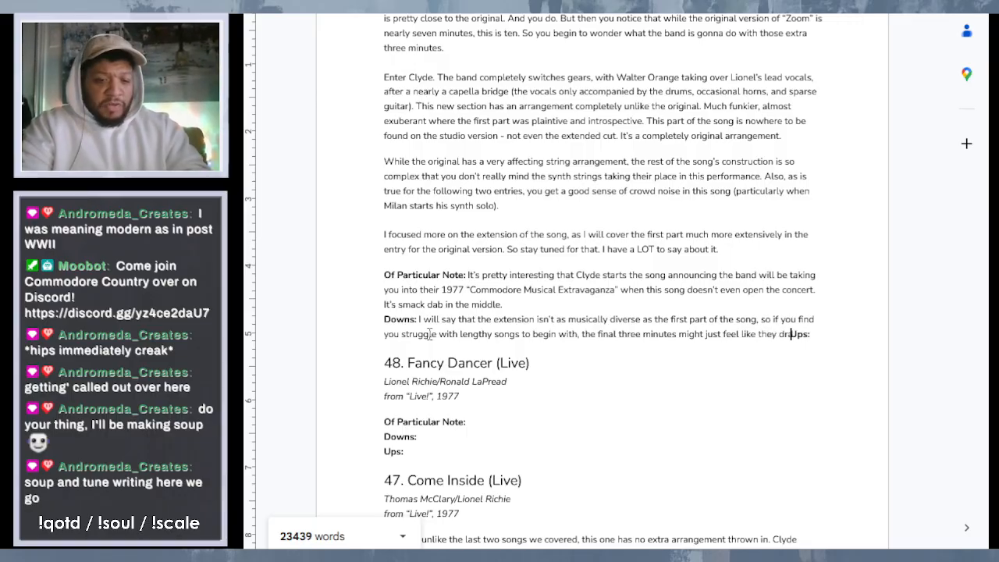
key("Return")
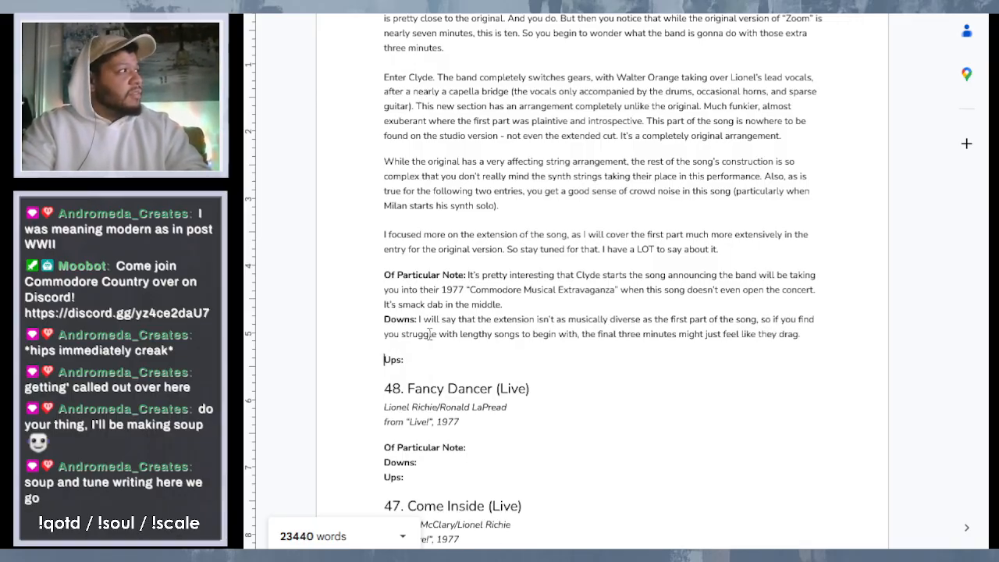
- Put the Ups label of "Zoom (Live)" on the line directly below the Downs text, without a paragraph gap
key("BackSpace")
key("shift+Return")
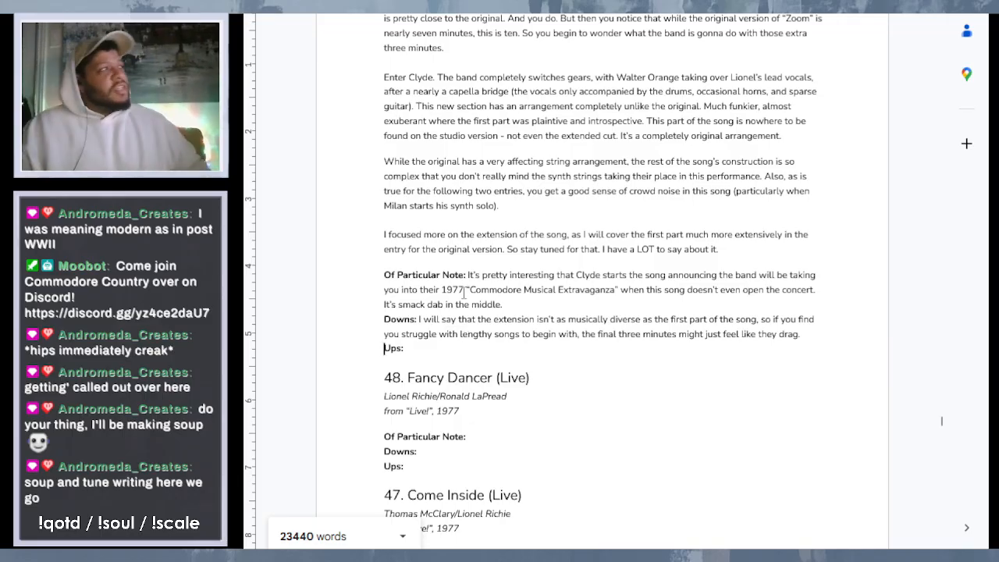
left_click_drag(384, 275, 466, 276)
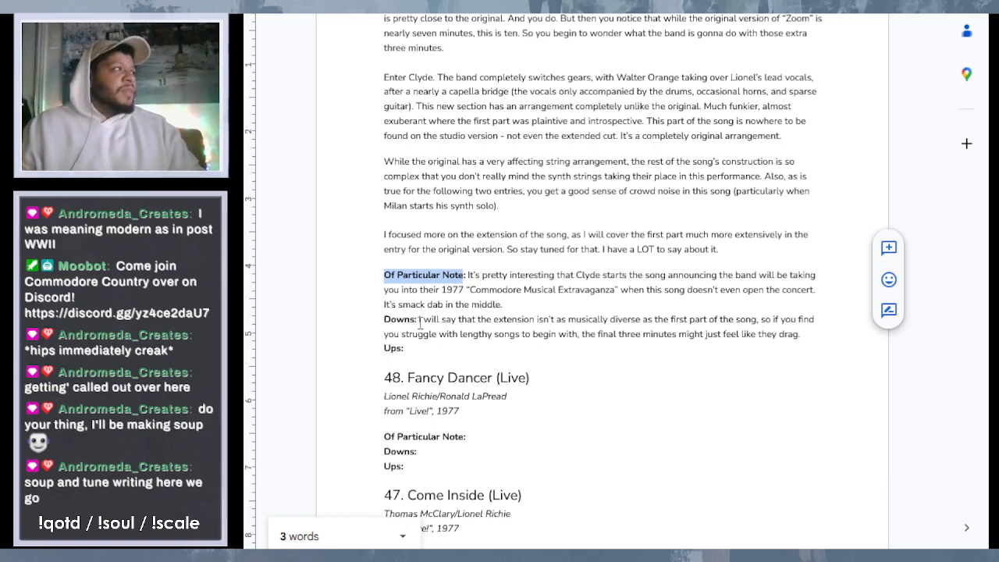
left_click_drag(384, 320, 416, 321)
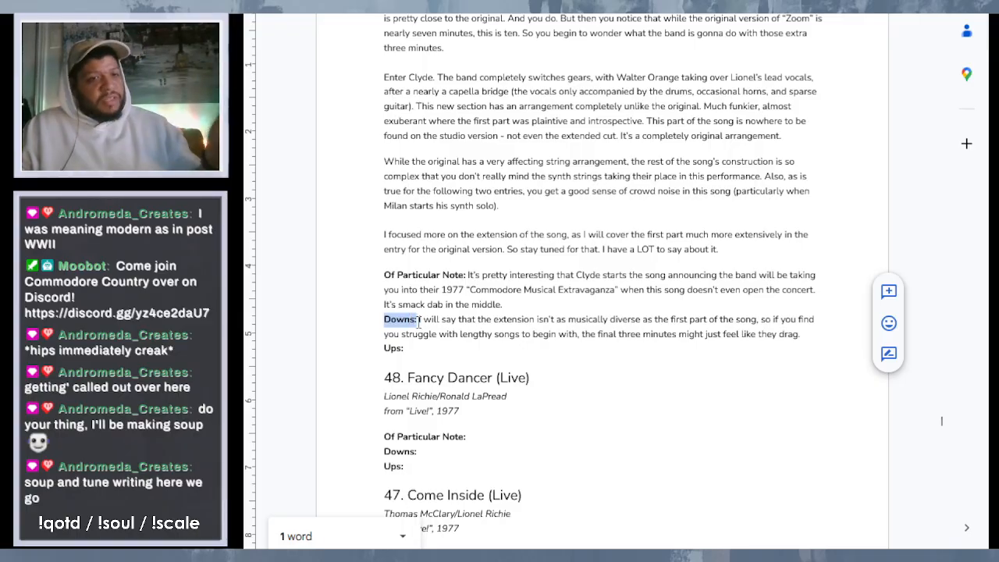
left_click_drag(381, 349, 405, 349)
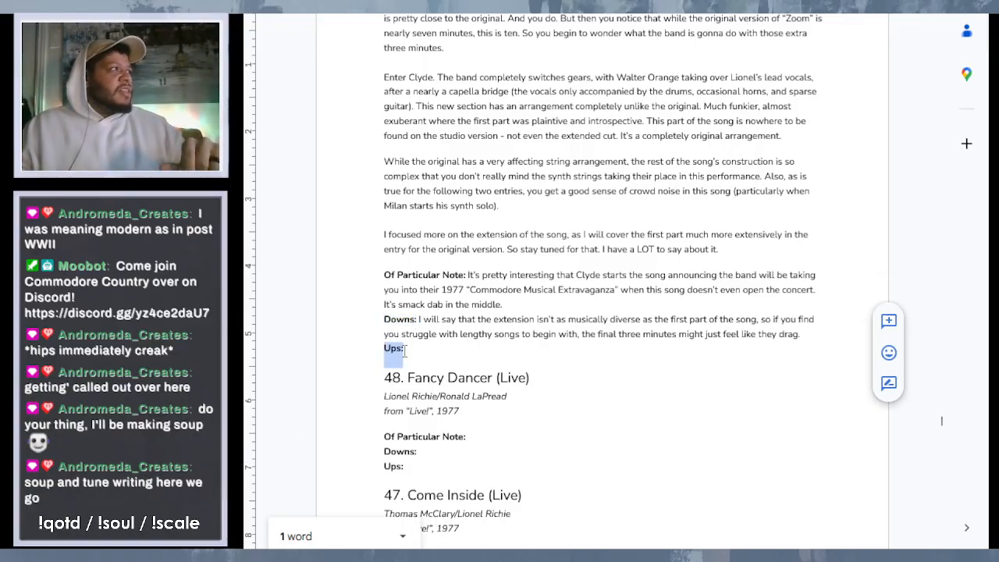
- Start the Ups text of "Zoom (Live)" with "Clyde blesses us with a falsetto"
left_click(418, 353)
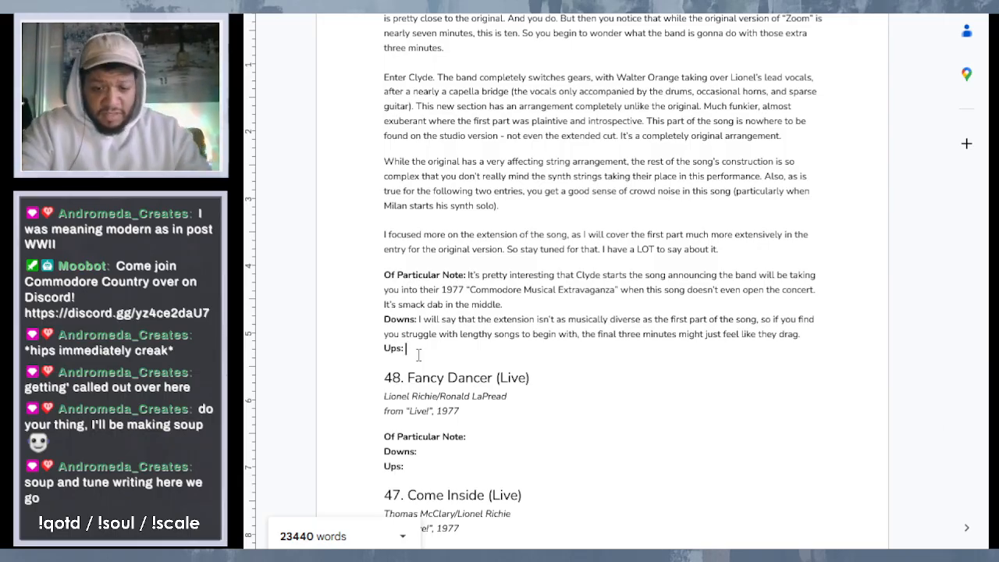
type("Clyde ")
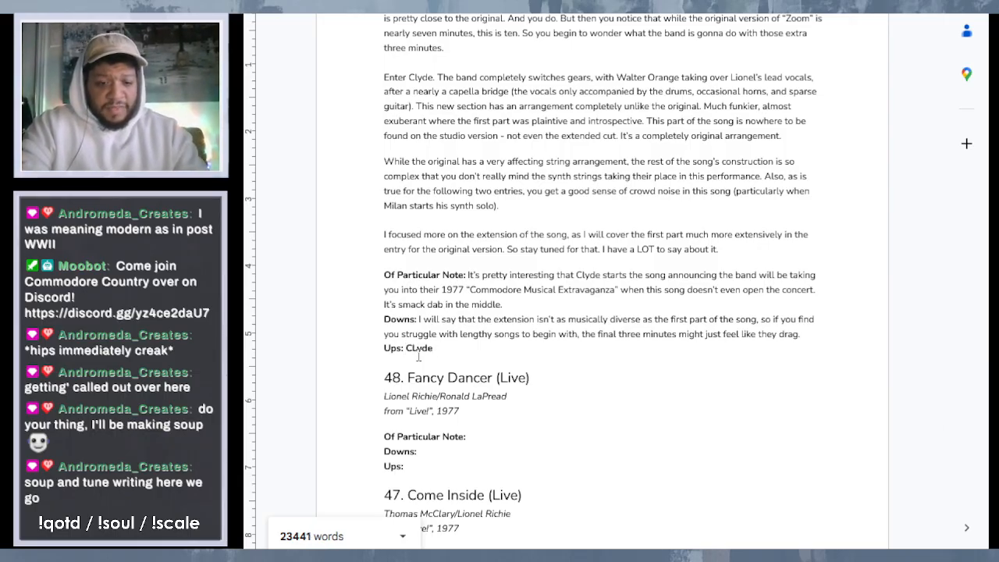
type("does")
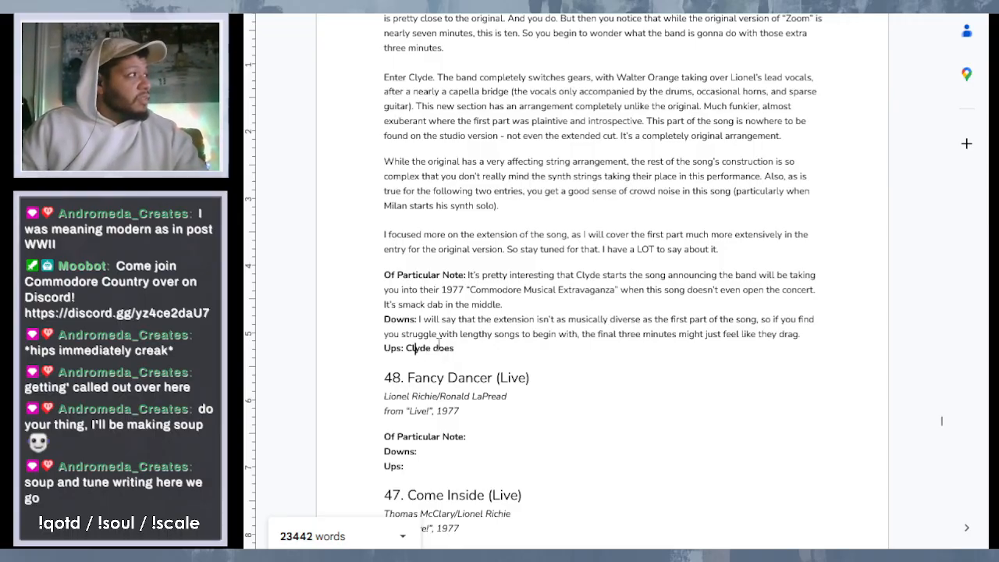
left_click_drag(433, 348, 468, 350)
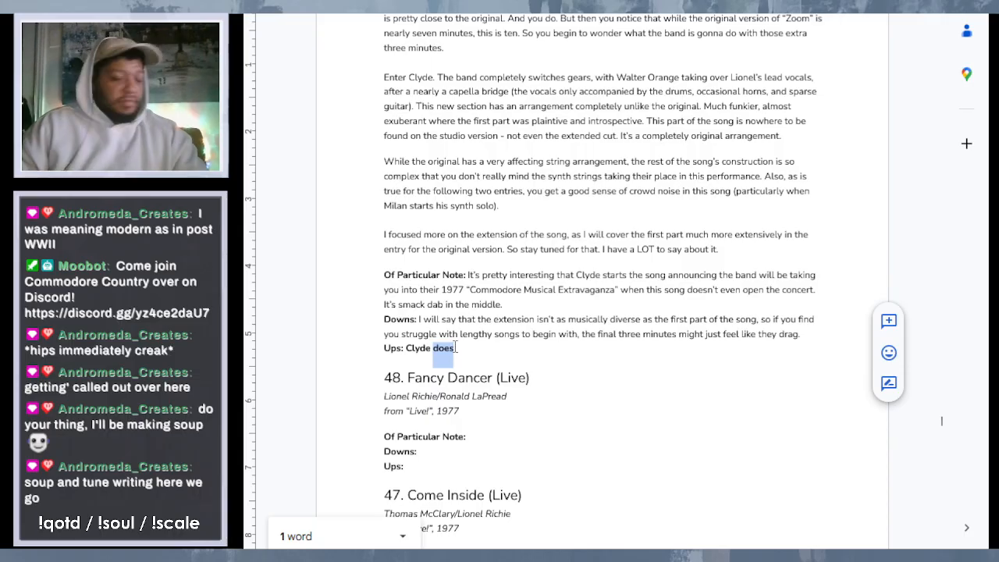
type("blesses u")
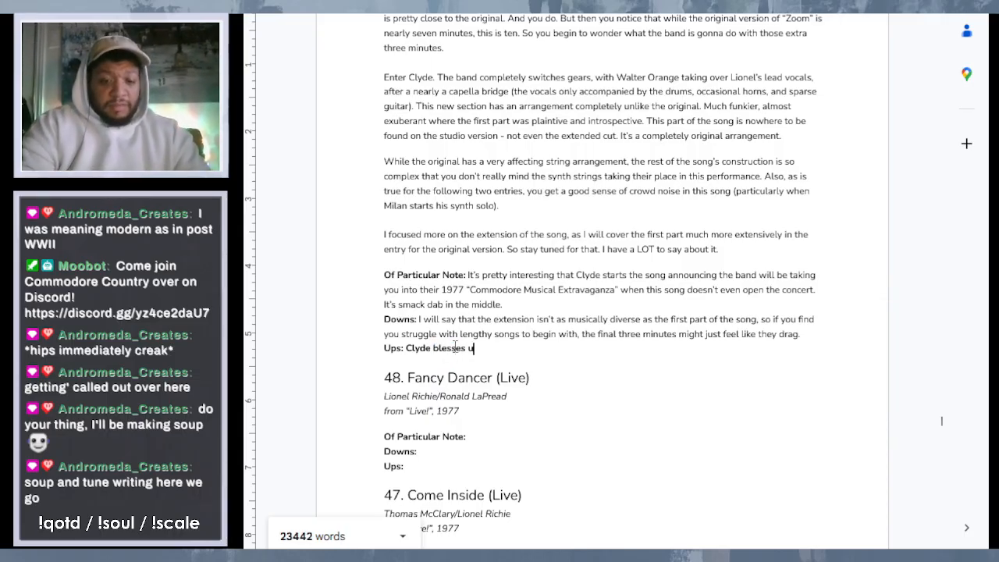
type("s with a ")
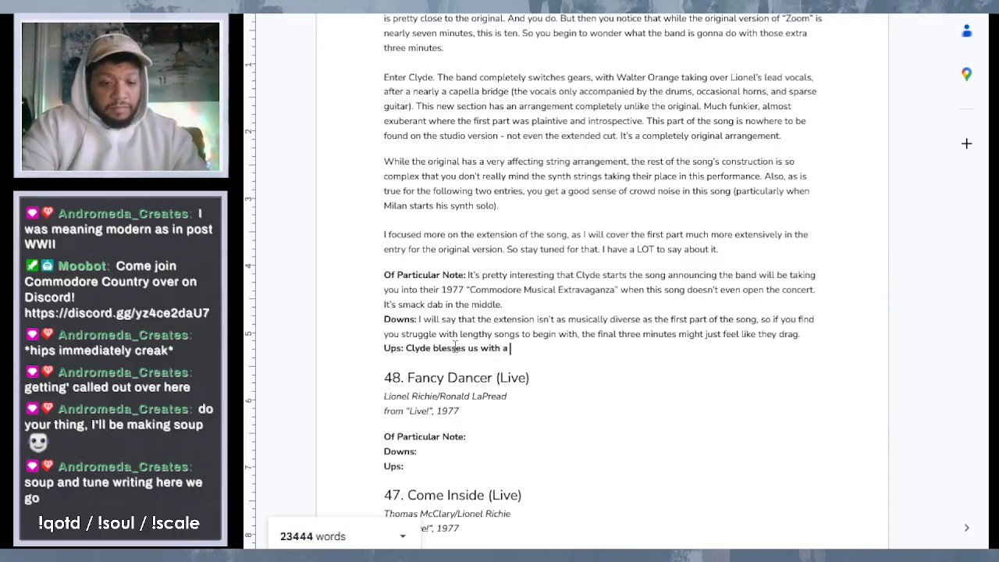
type("falsetto ")
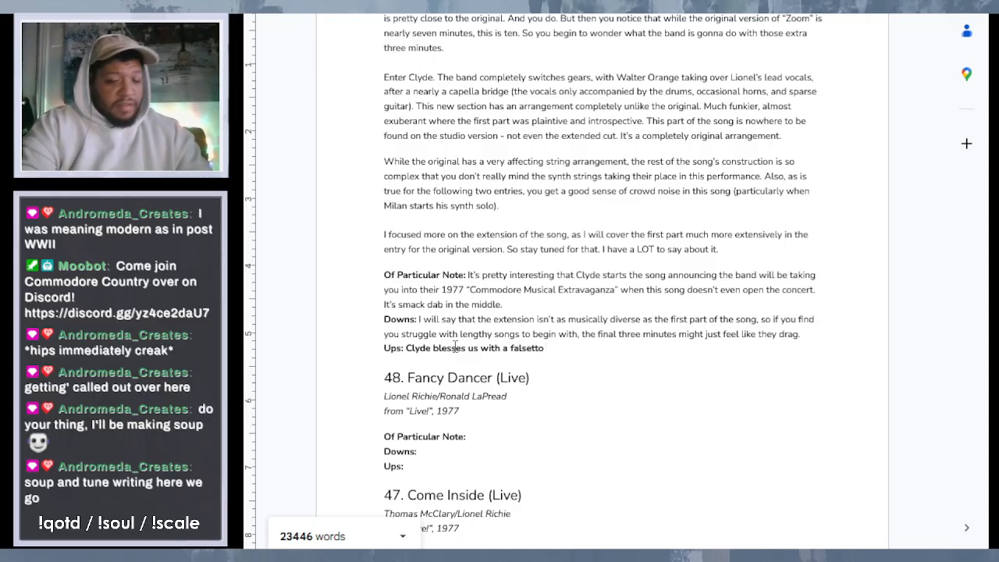
type("glissando")
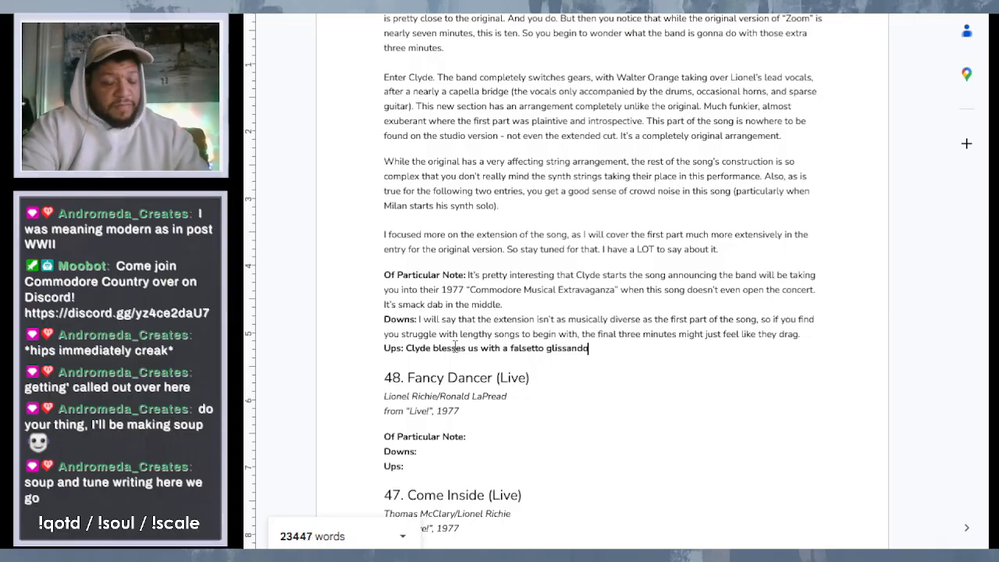
type(" that keep")
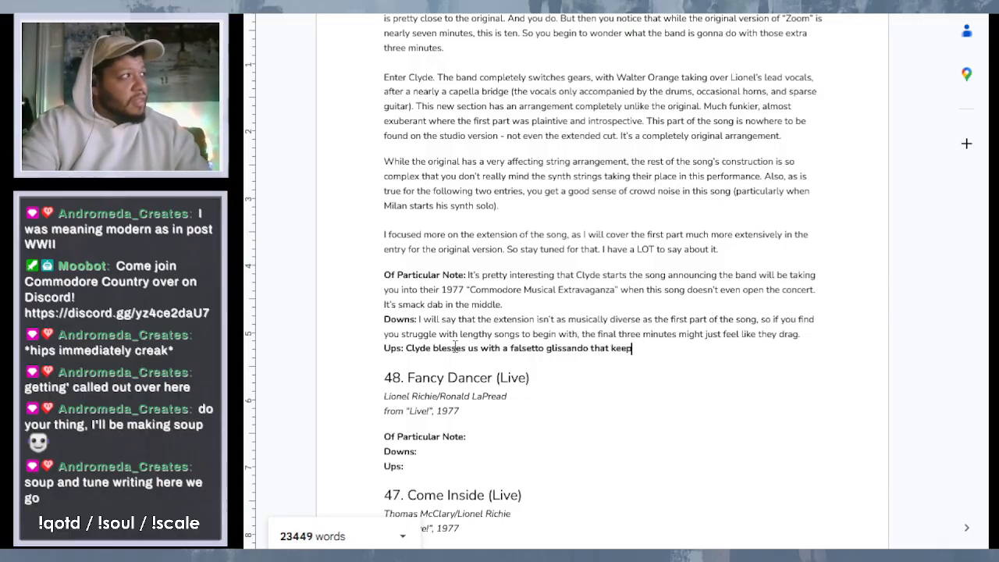
type("s ri")
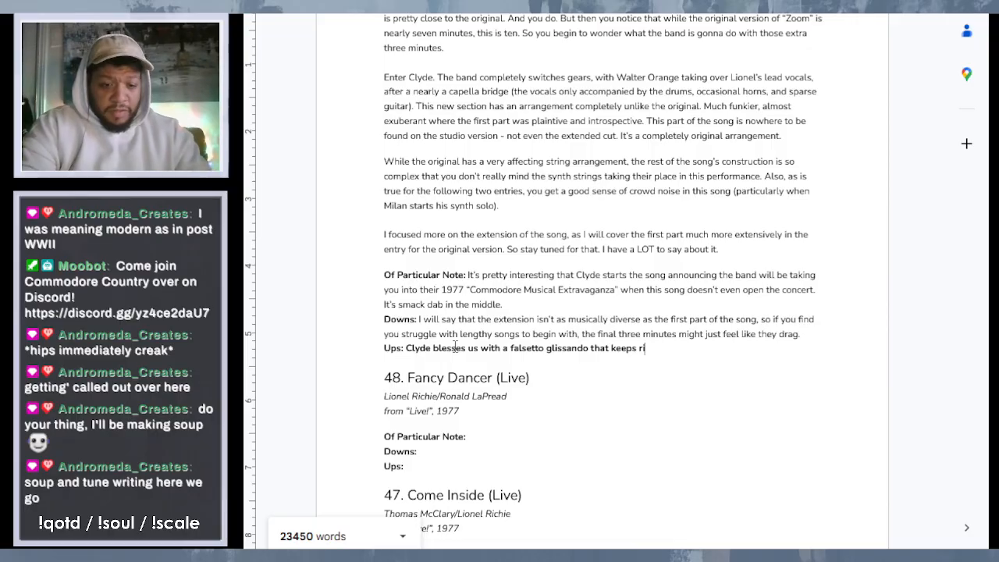
type("sing and ")
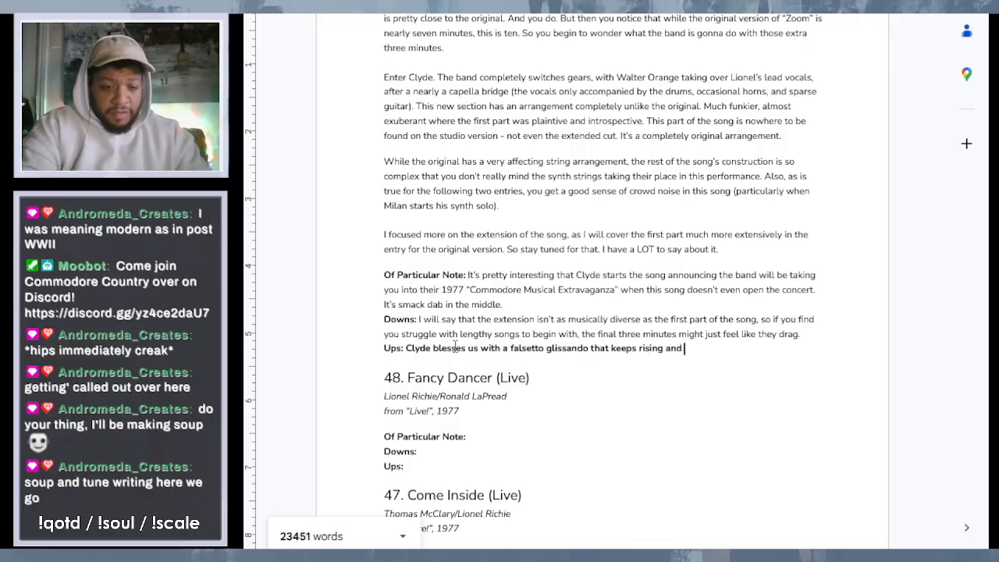
type("rising.")
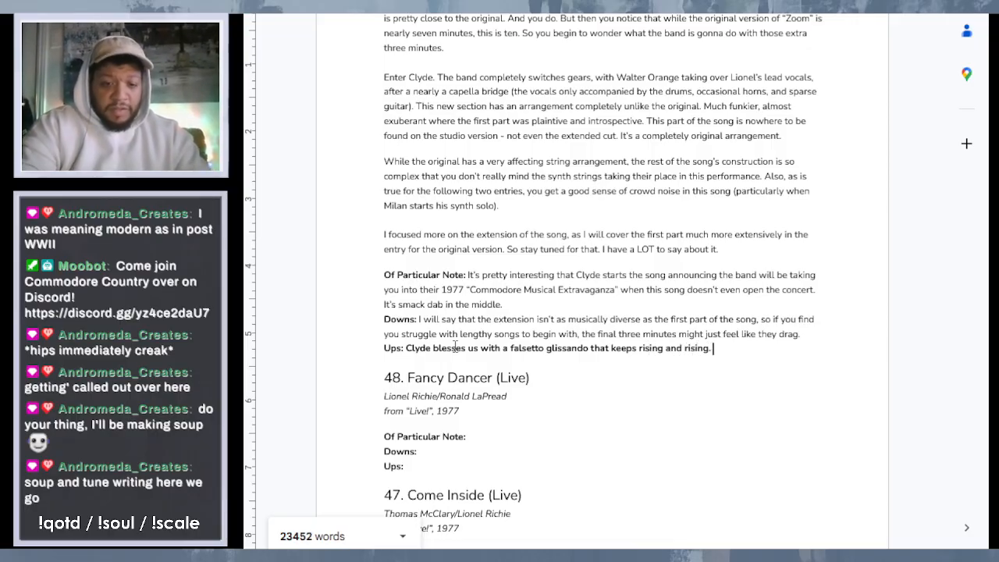
key("BackSpace")
type(" -")
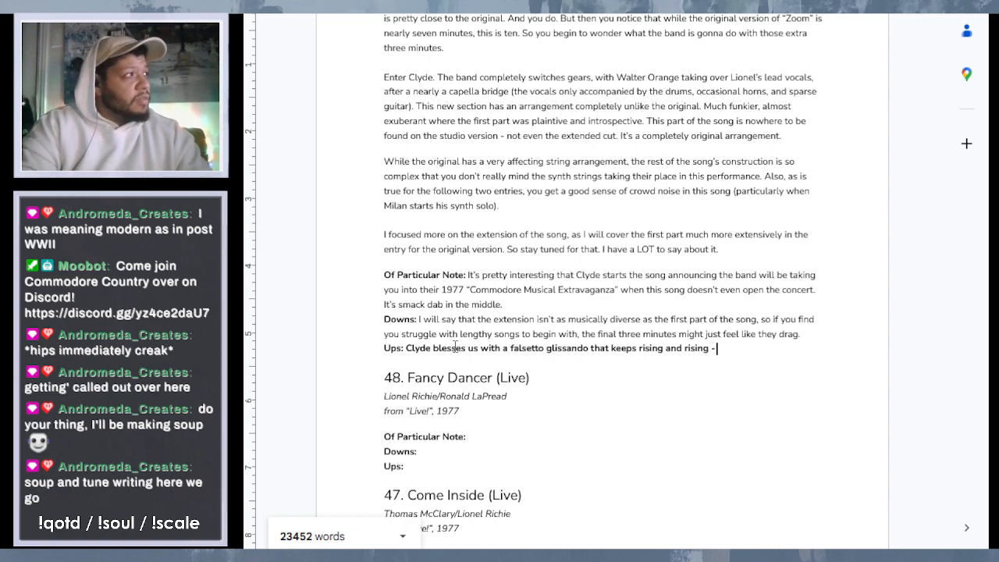
type(" to levels that you")
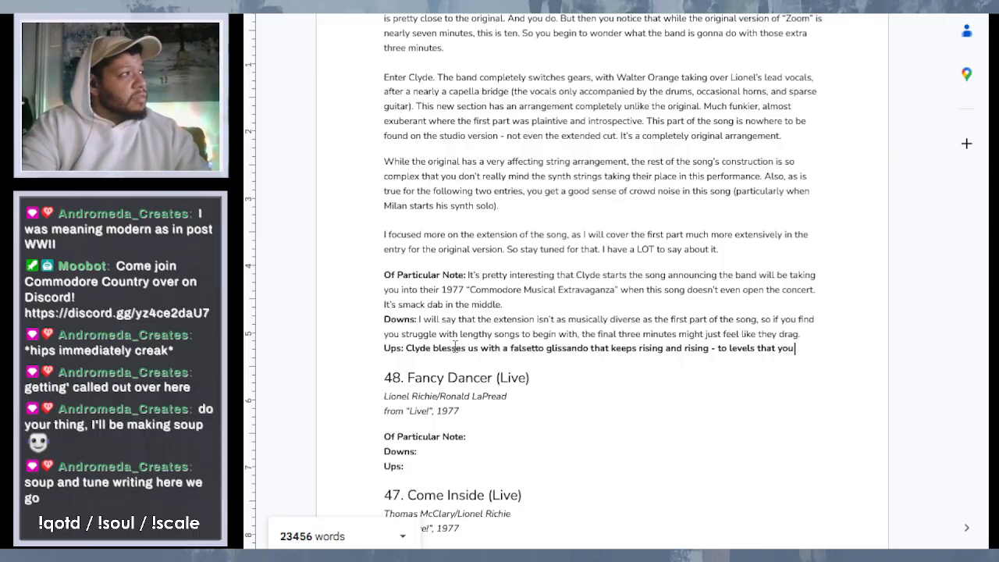
key("BackSpace")
key("BackSpace")
key("BackSpace")
key("BackSpace")
key("BackSpace")
key("BackSpace")
key("BackSpace")
key("BackSpace")
key("BackSpace")
key("BackSpace")
key("BackSpace")
key("BackSpace")
key("BackSpace")
key("BackSpace")
key("BackSpace")
key("BackSpace")
key("BackSpace")
key("BackSpace")
type("su")
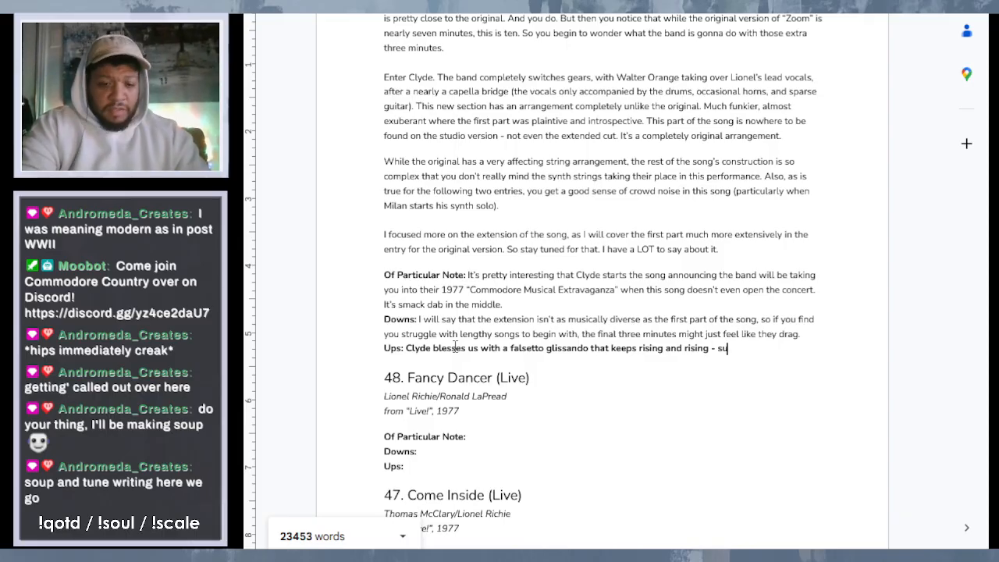
type("rpass")
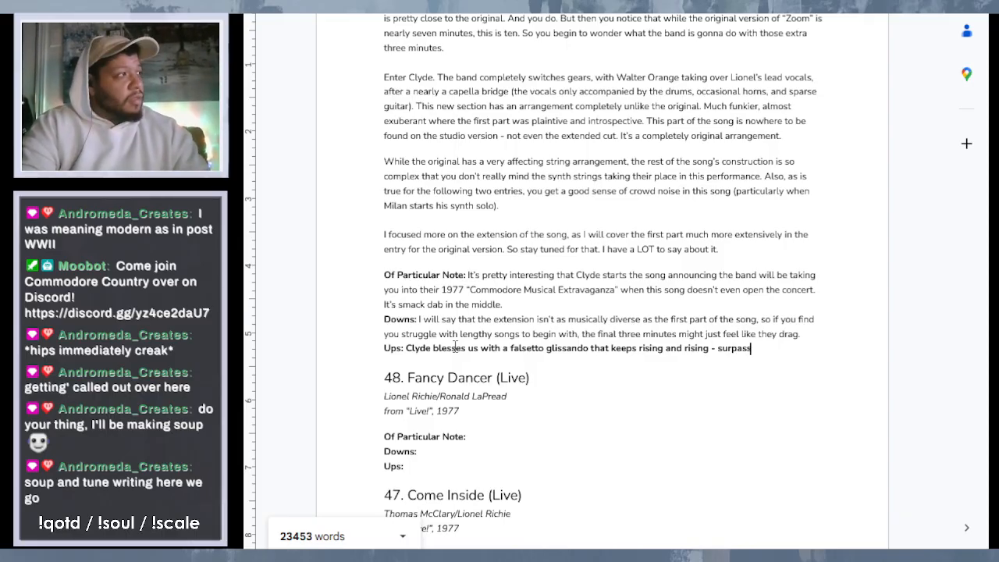
key("BackSpace")
key("BackSpace")
key("BackSpace")
key("BackSpace")
key("BackSpace")
key("BackSpace")
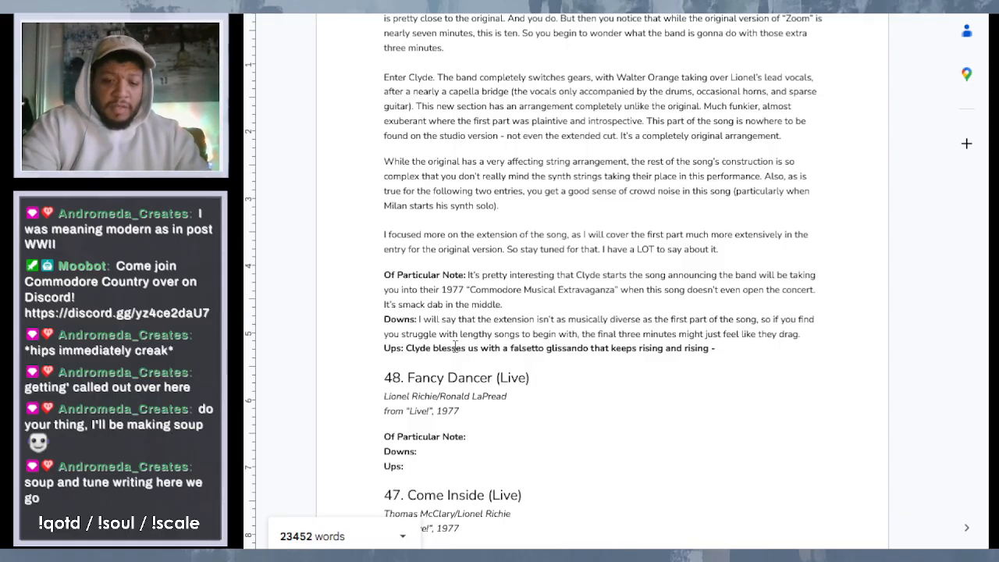
- Continue the Ups sentence after the dash with "it honestly surprises you when he finally reaches the apex"
type("it honestly surp")
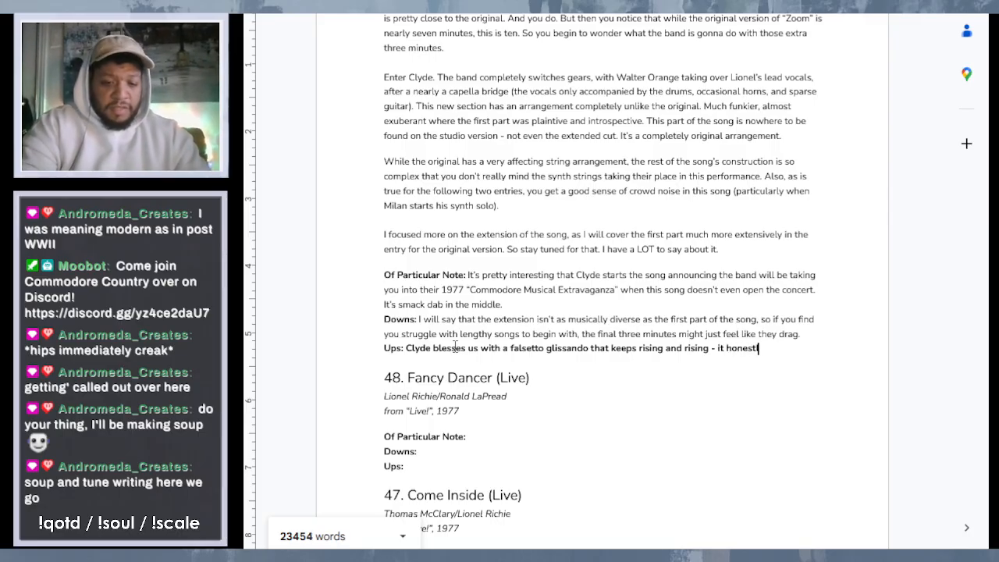
type("r")
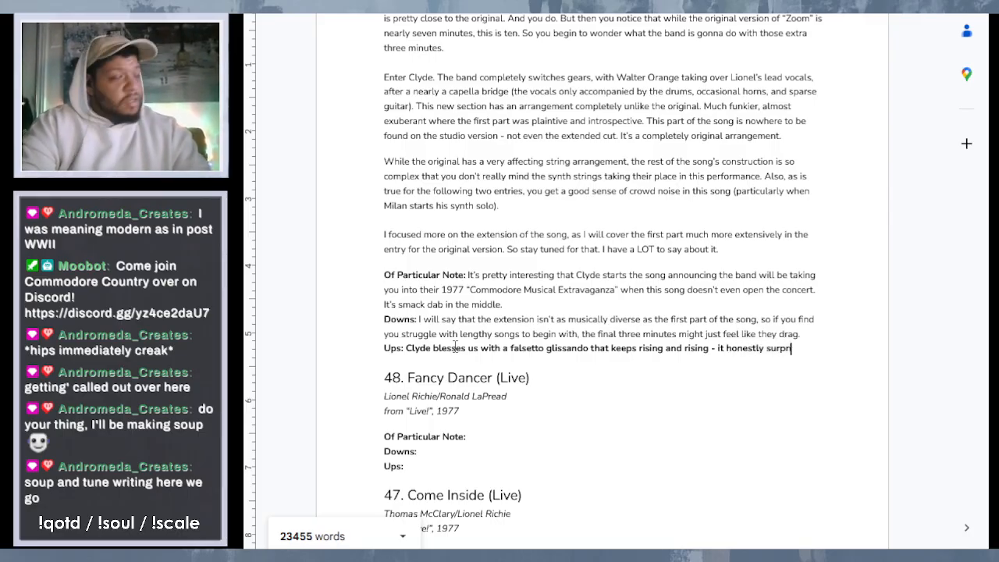
type("ises you wh")
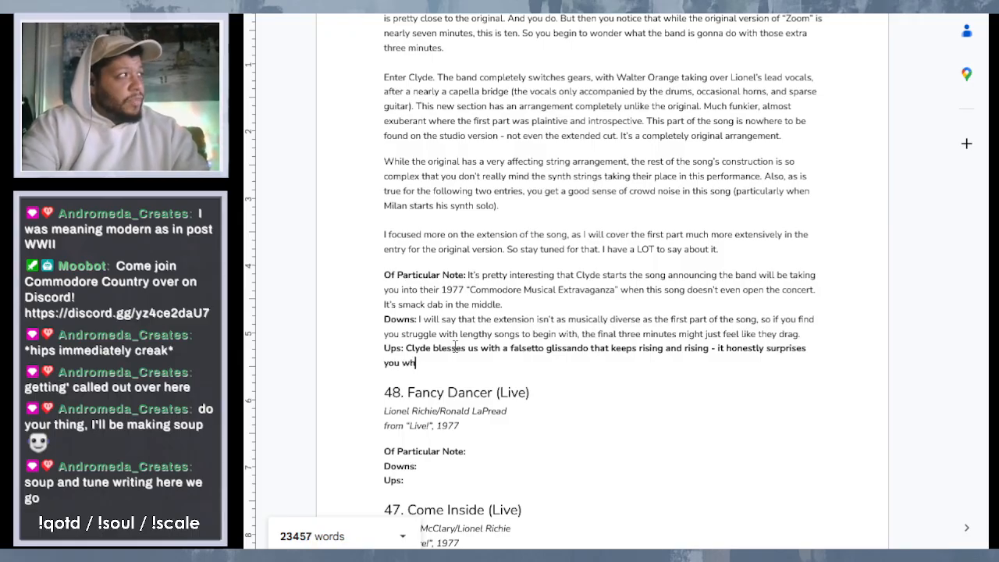
type("en he ")
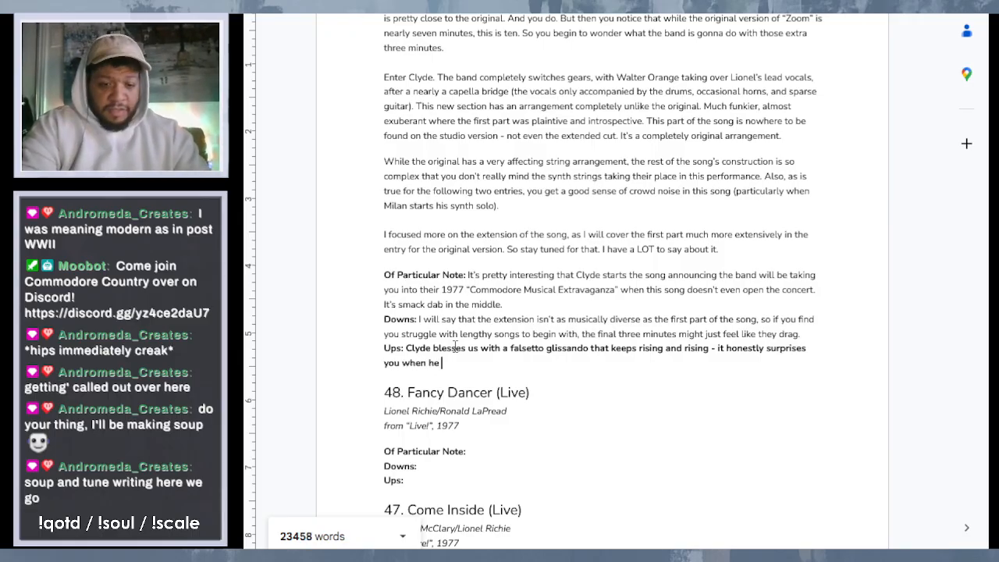
type("finally re")
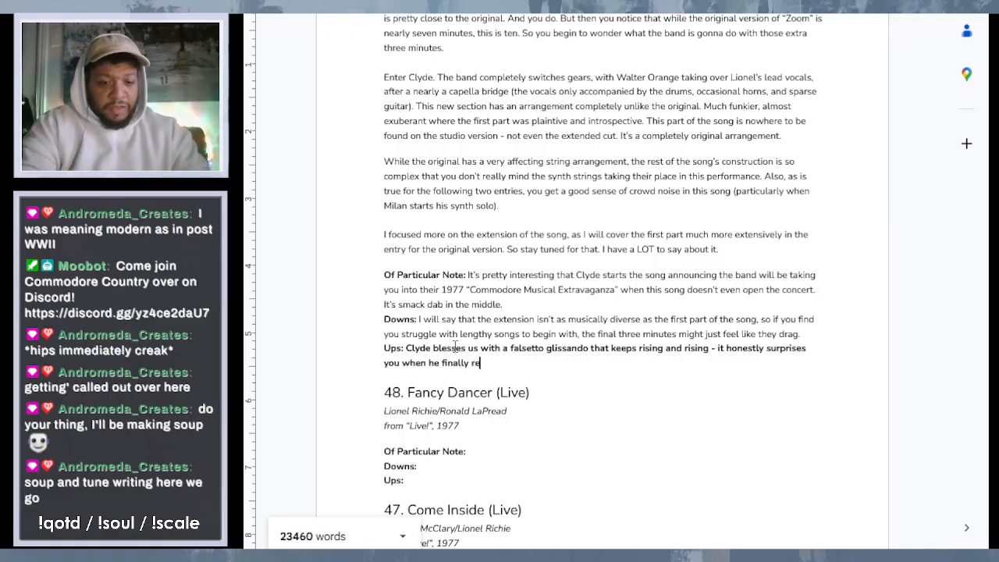
type("aches the ")
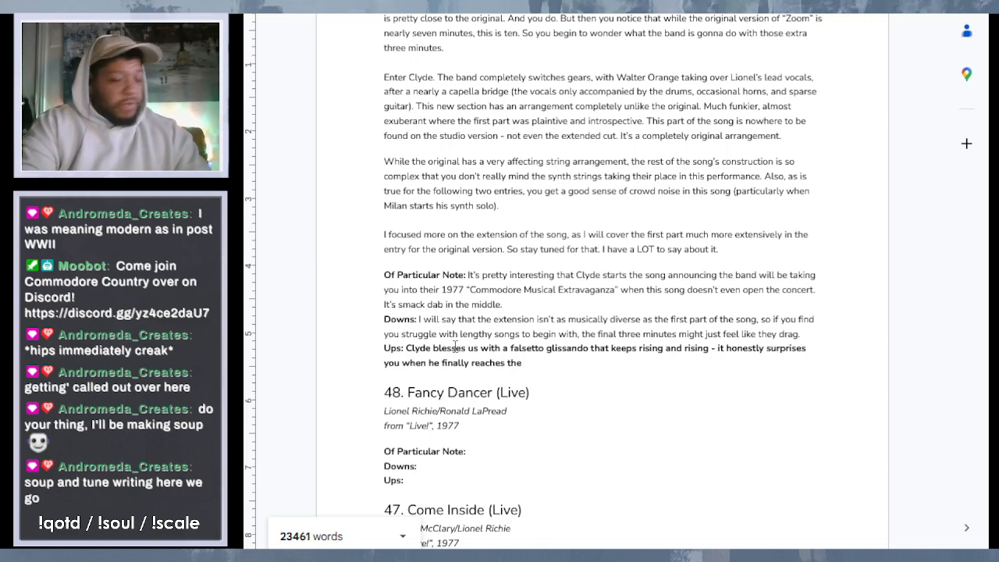
type("apex")
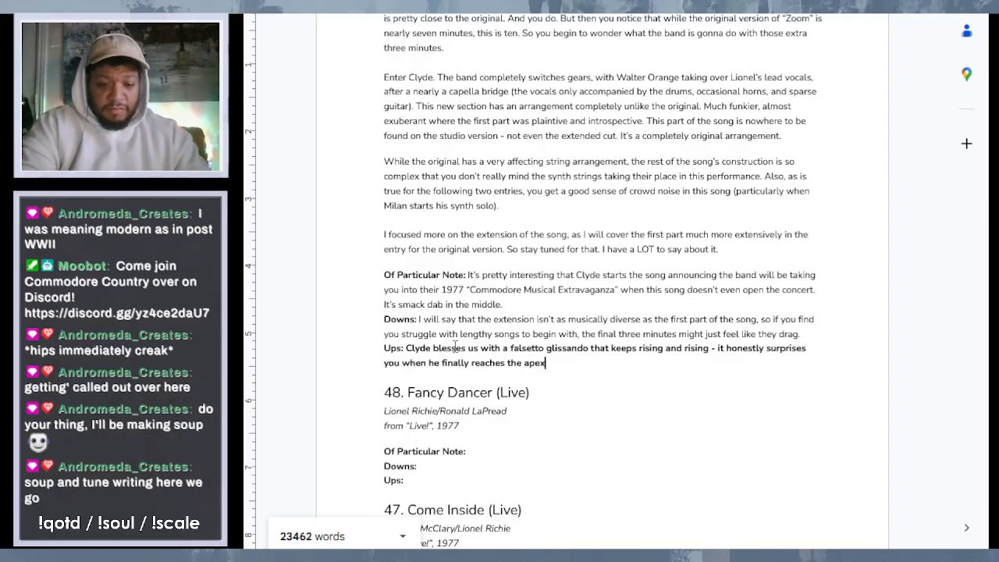
type(", no")
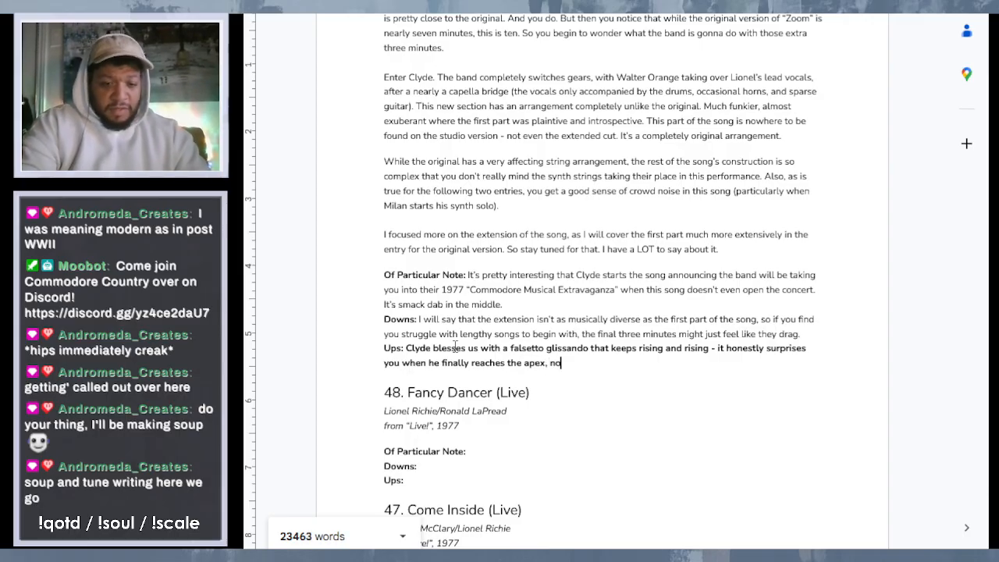
type("t reali")
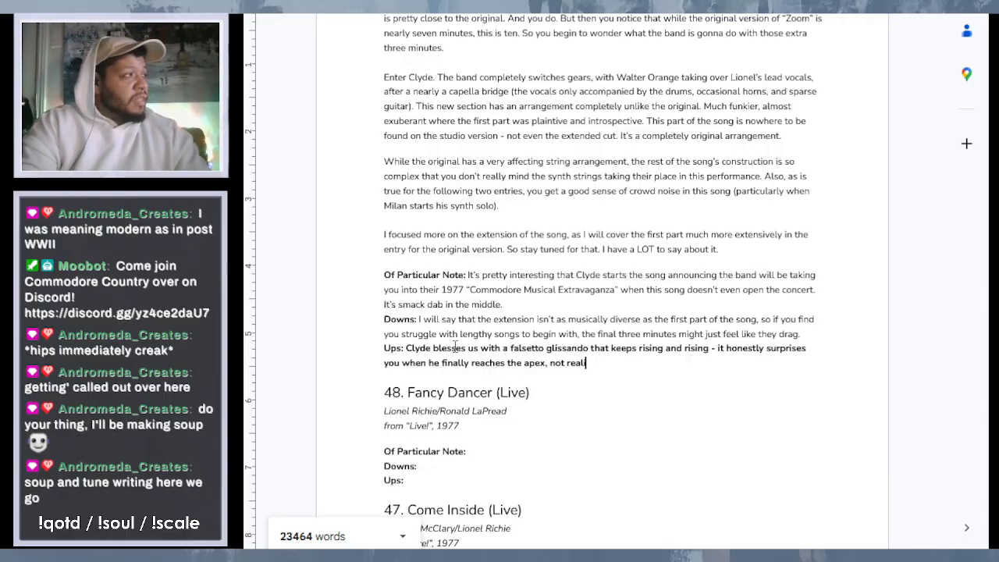
type("zin that")
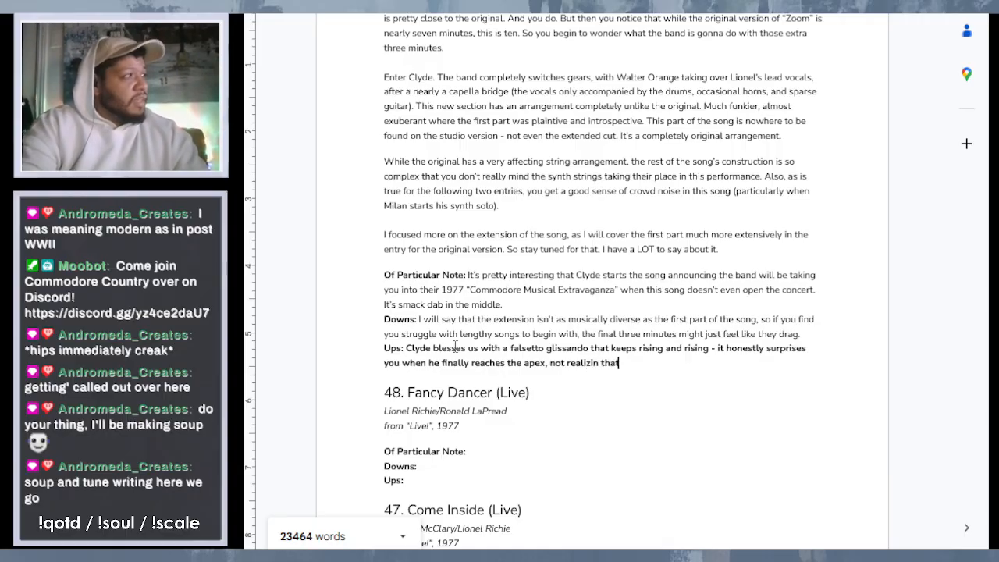
type(" hi")
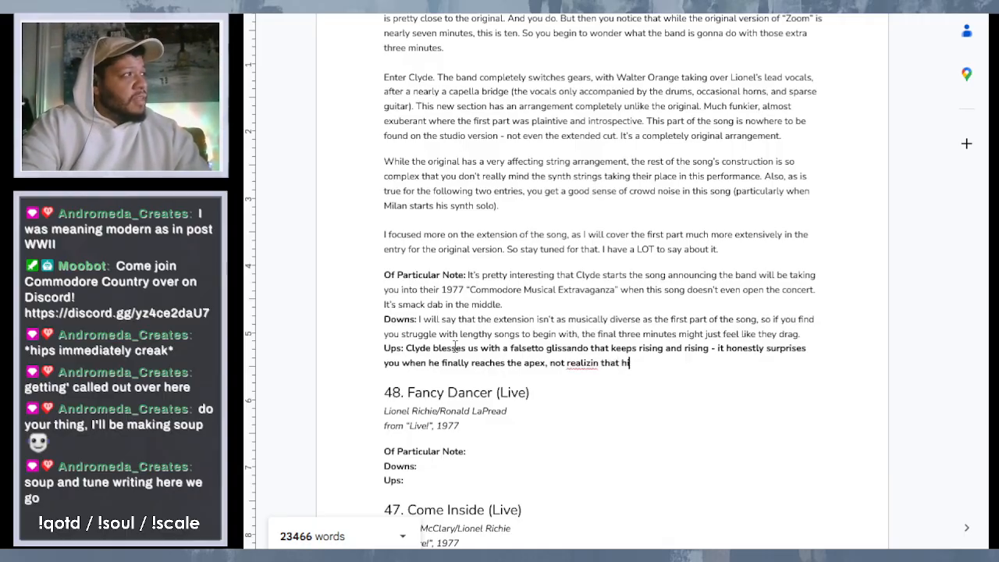
type("s voice ")
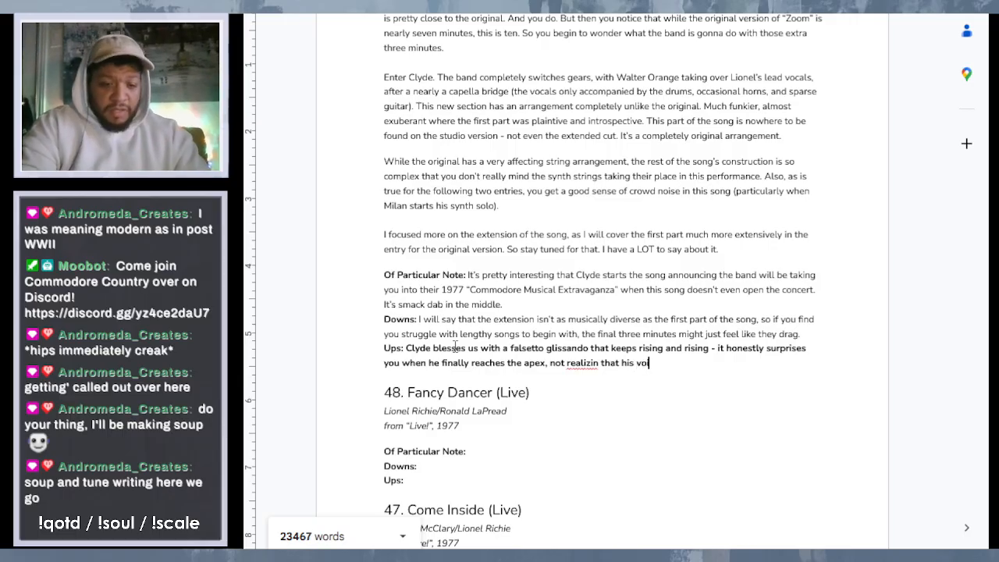
type("can g")
- Finish the Ups sentence of "Zoom (Live)" with ", not realizin that his voice can go that high."
type("o that ")
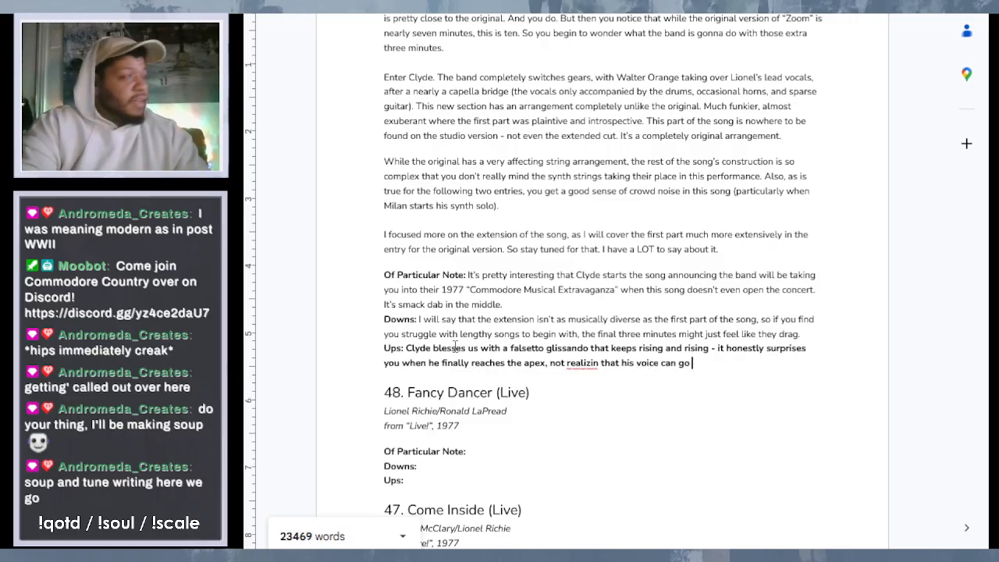
type("high.")
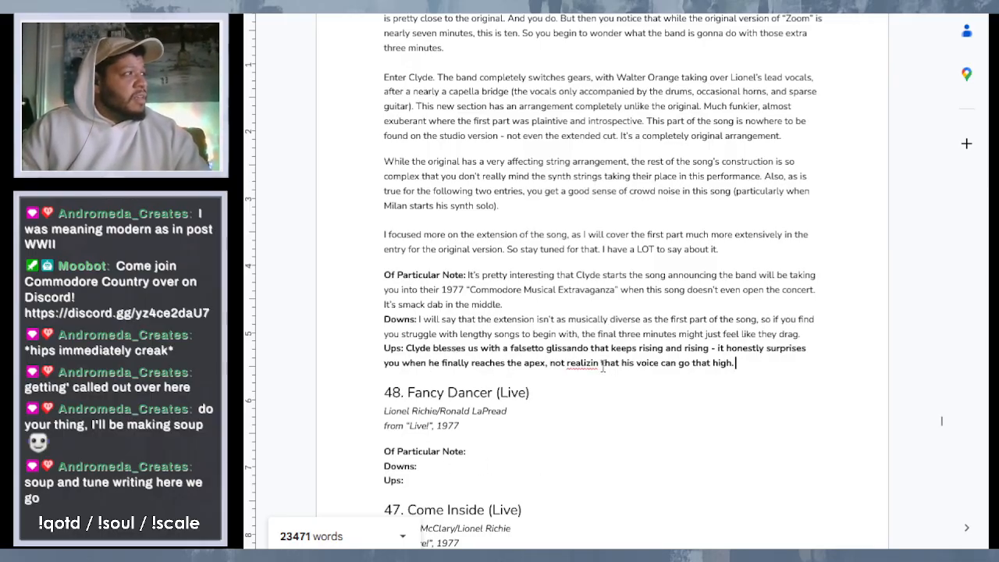
- Replace "not realizin" in the Ups sentence of "Zoom (Live)" with "never imagining"
left_click_drag(600, 364, 551, 365)
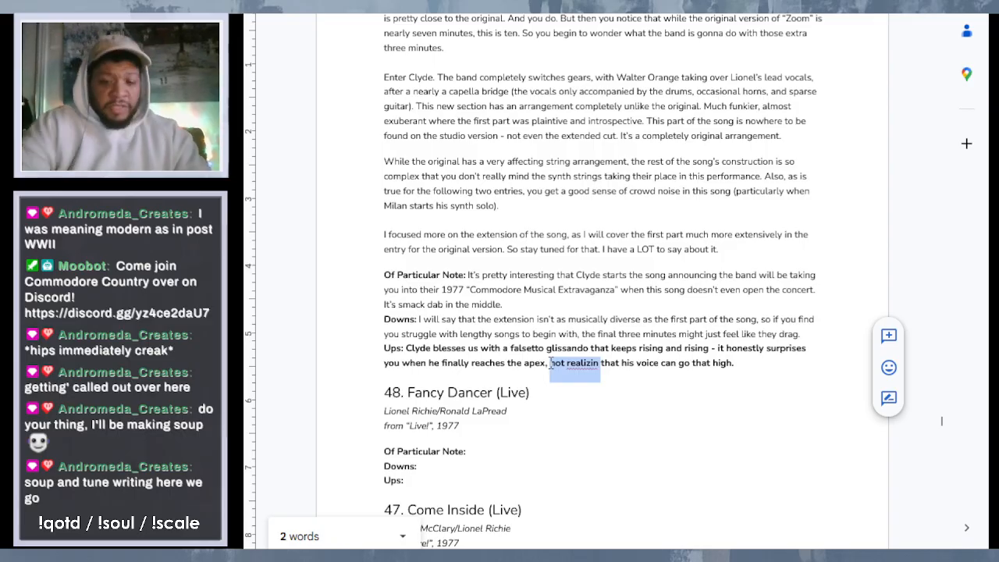
type("never imagining")
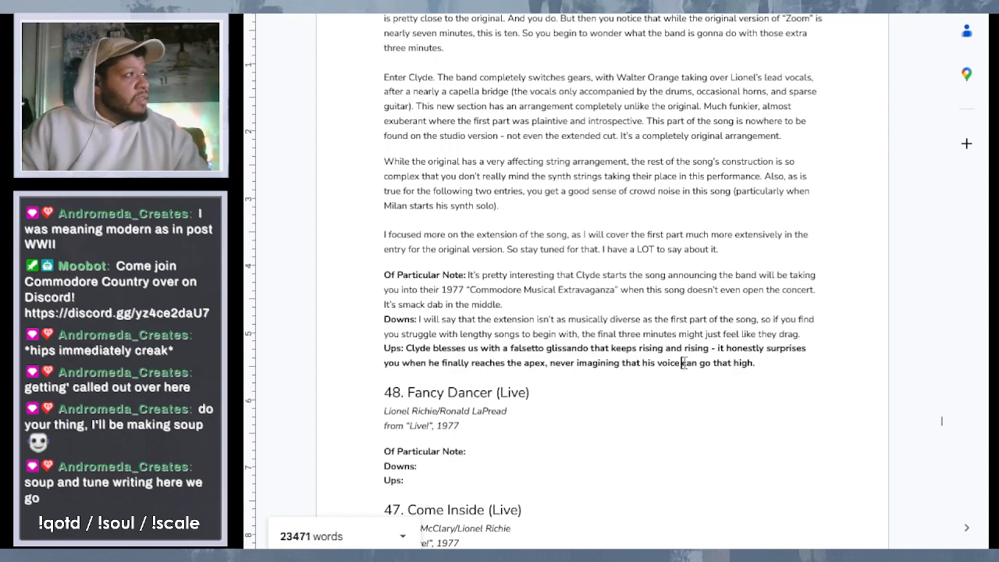
- Reword the end of the "Zoom (Live)" Ups sentence from "can go that high" to "is capable of going that high"
left_click_drag(682, 363, 754, 364)
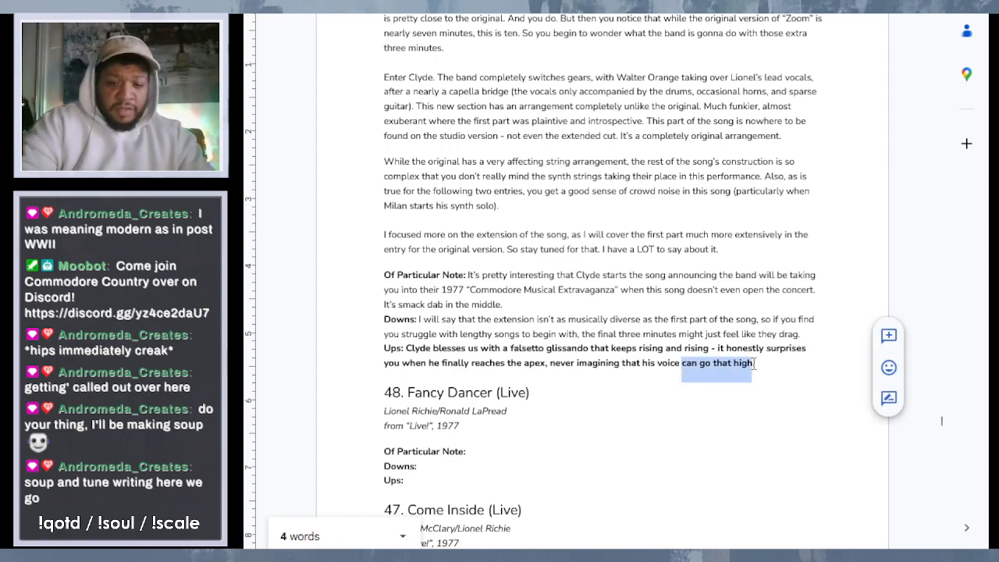
type("is capable")
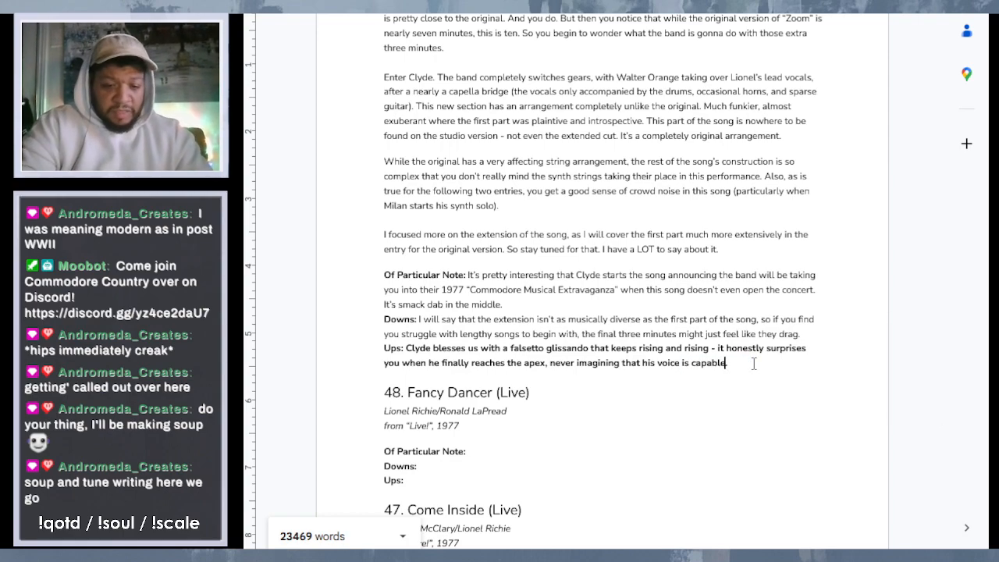
type(" of.")
type(" going that hi")
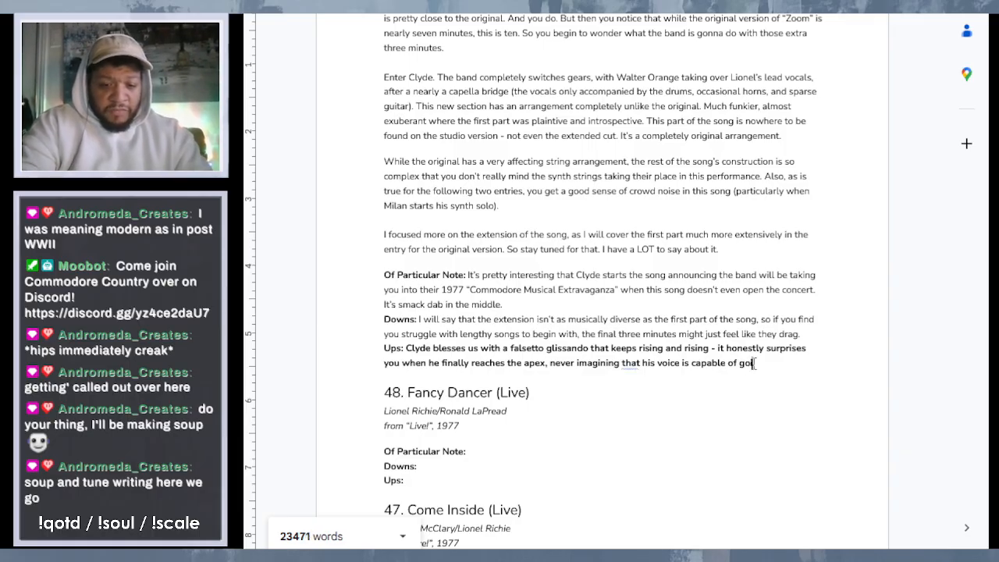
type("gh")
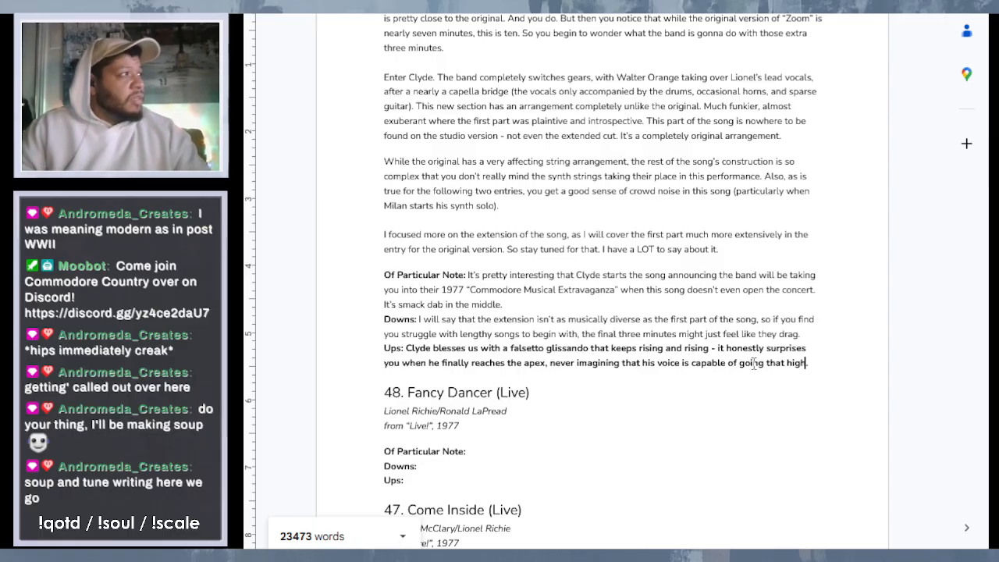
left_click(580, 291)
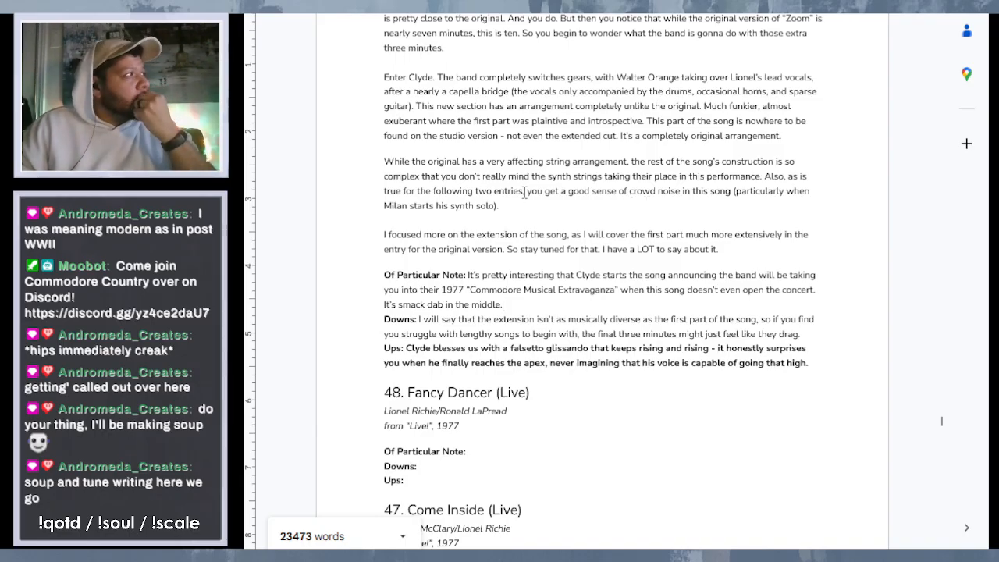
- Insert a new paragraph after the "Enter Clyde" paragraph, starting with "This extended part also graces us with"
left_click(812, 137)
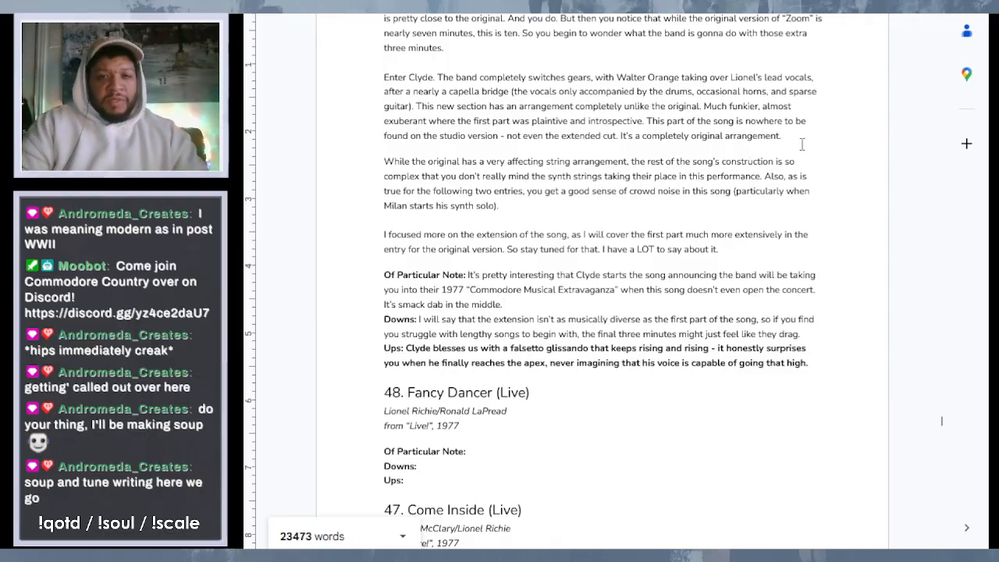
key("Return")
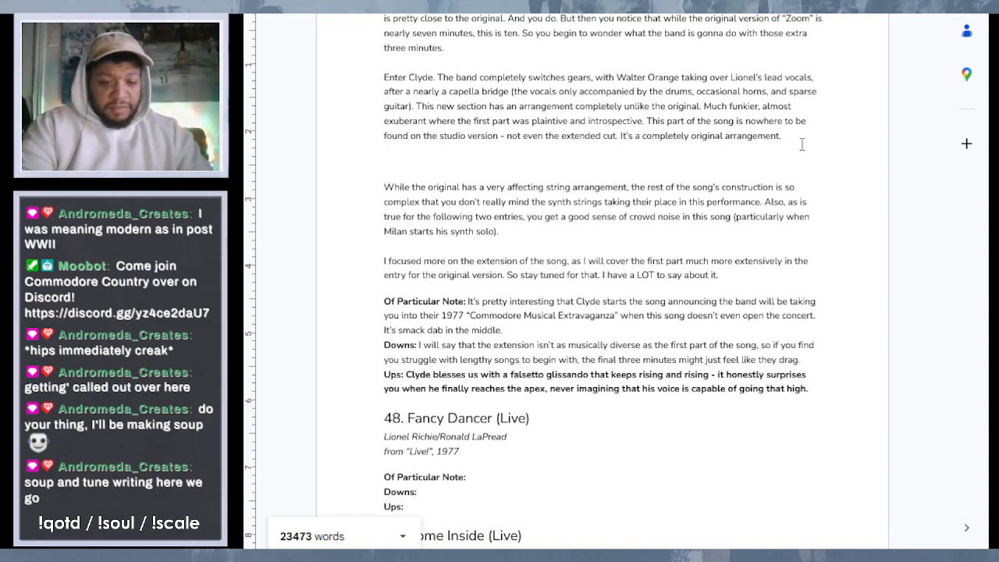
type("This ex")
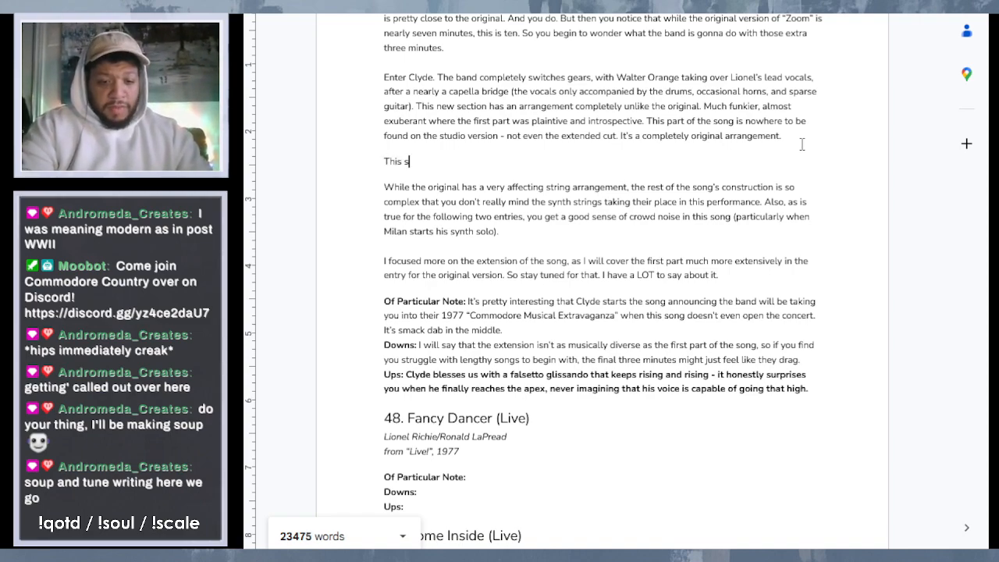
type("tens")
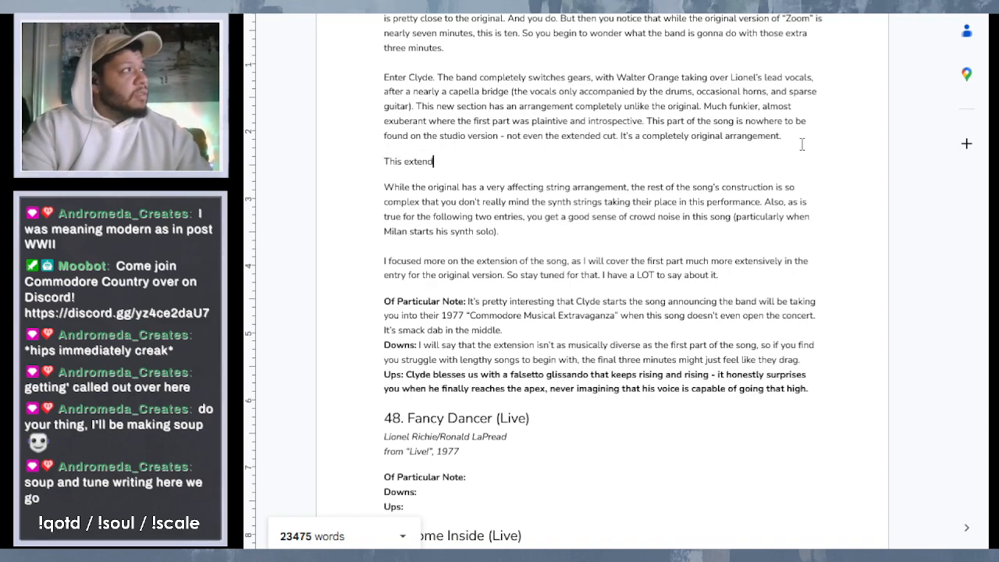
type("ed part is")
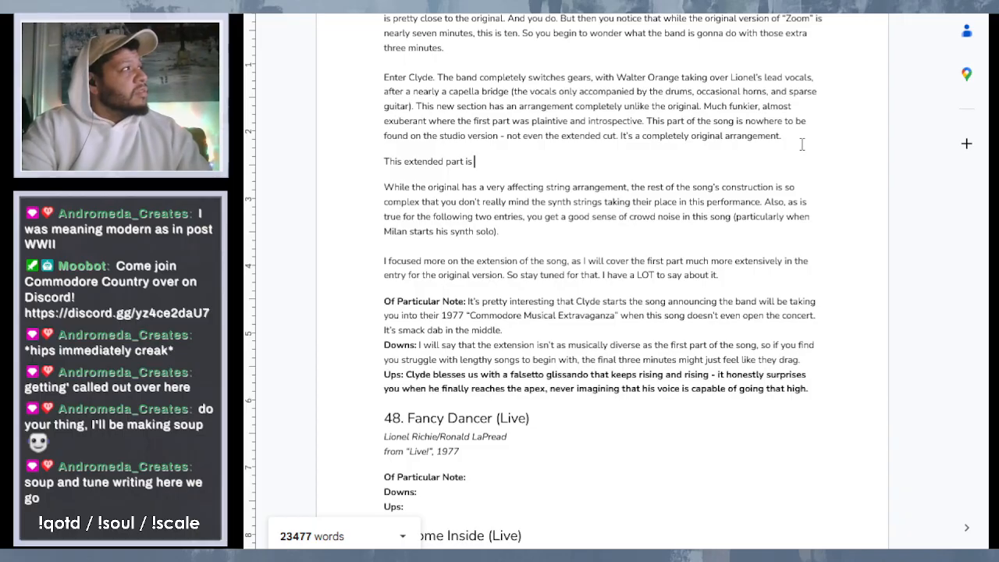
key("BackSpace")
key("BackSpace")
key("BackSpace")
key("BackSpace")
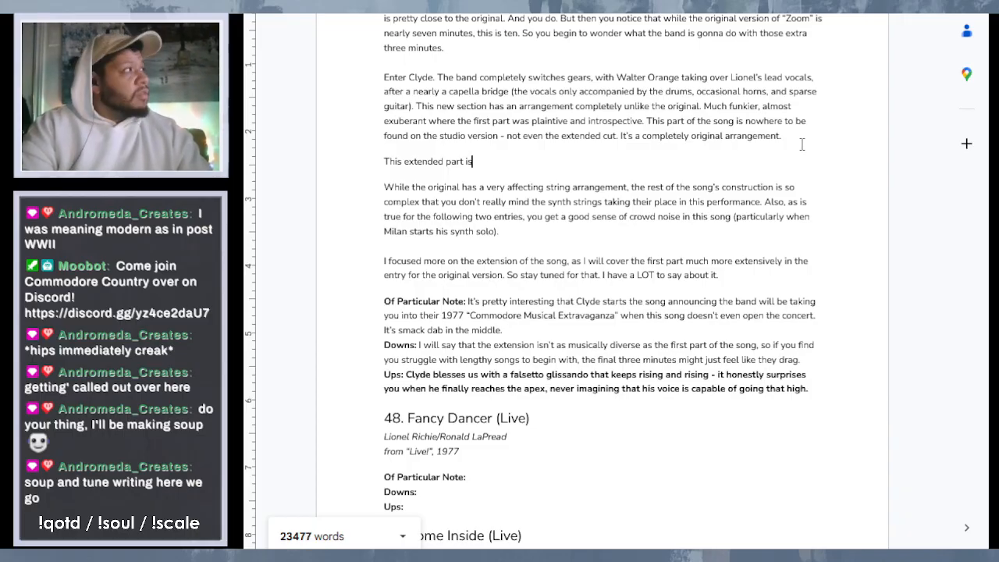
type("also ")
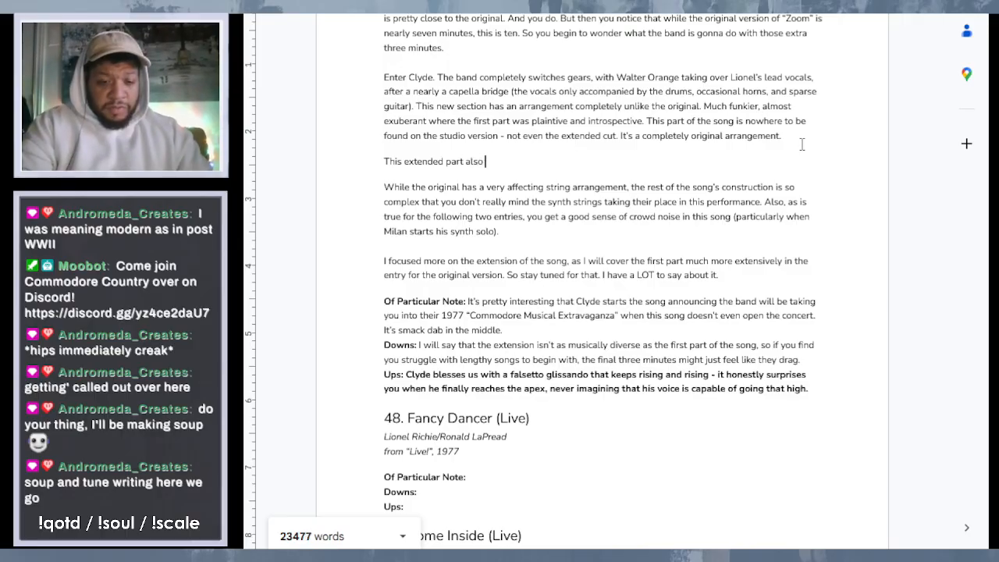
type("graces ")
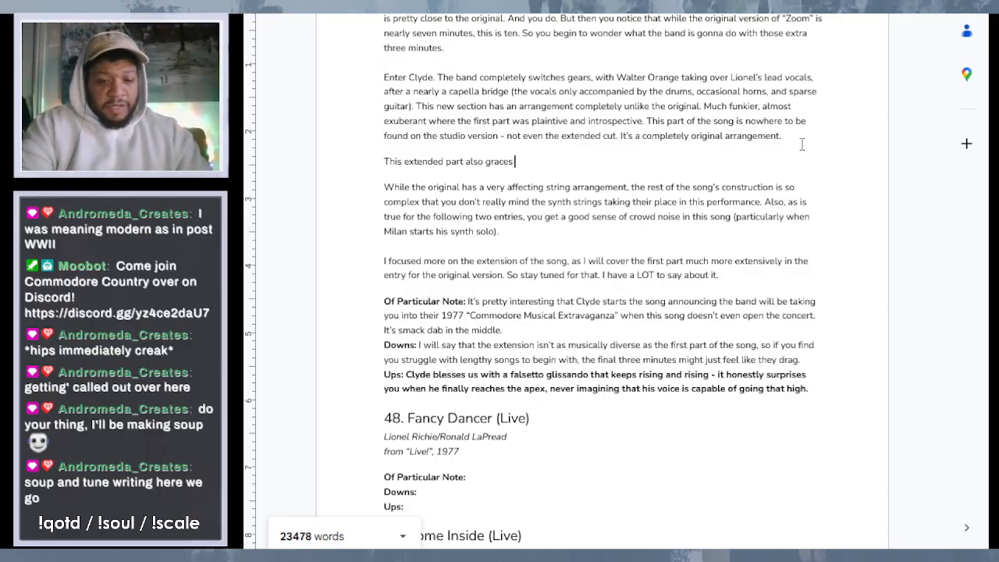
type("us with ")
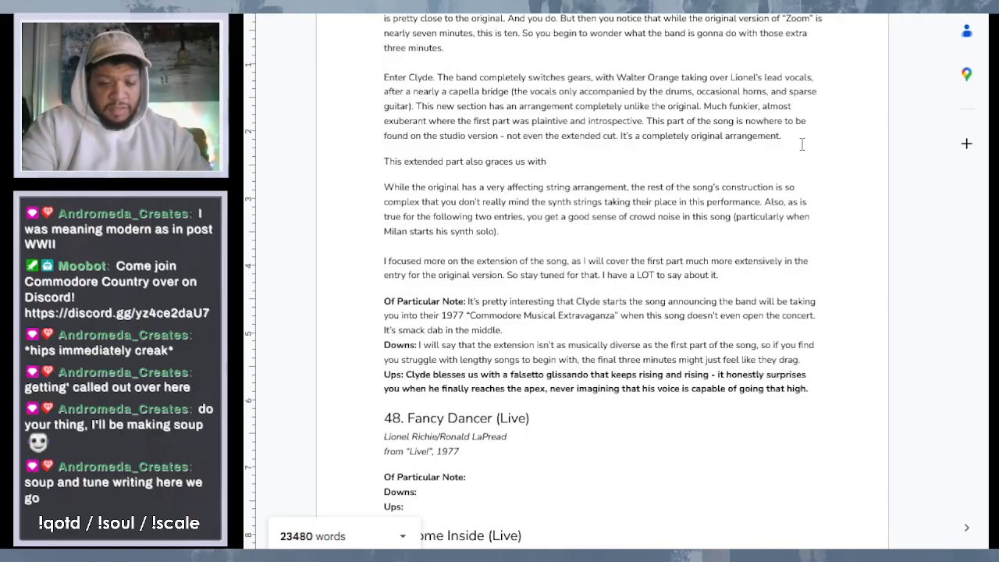
type("some")
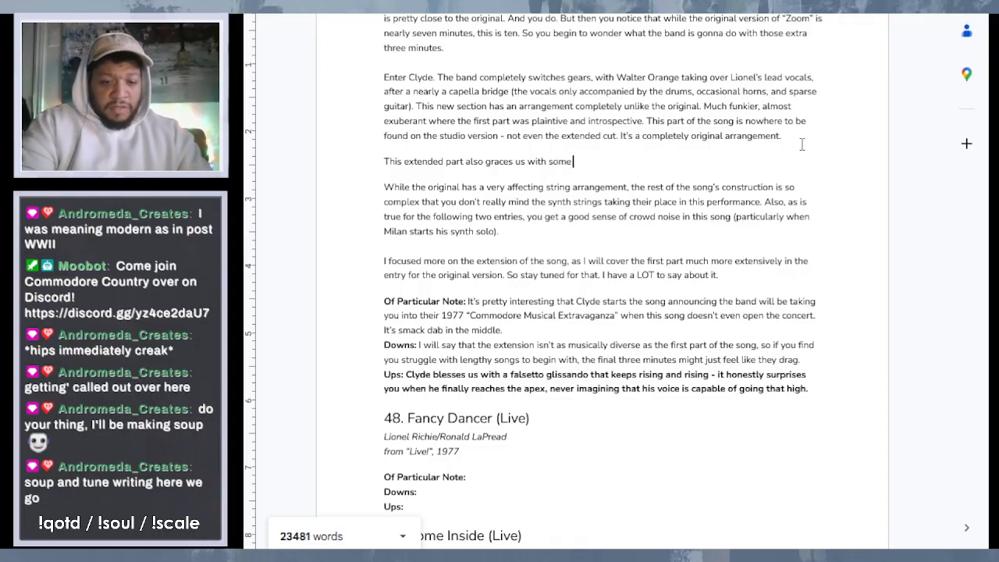
type(" pretty tig")
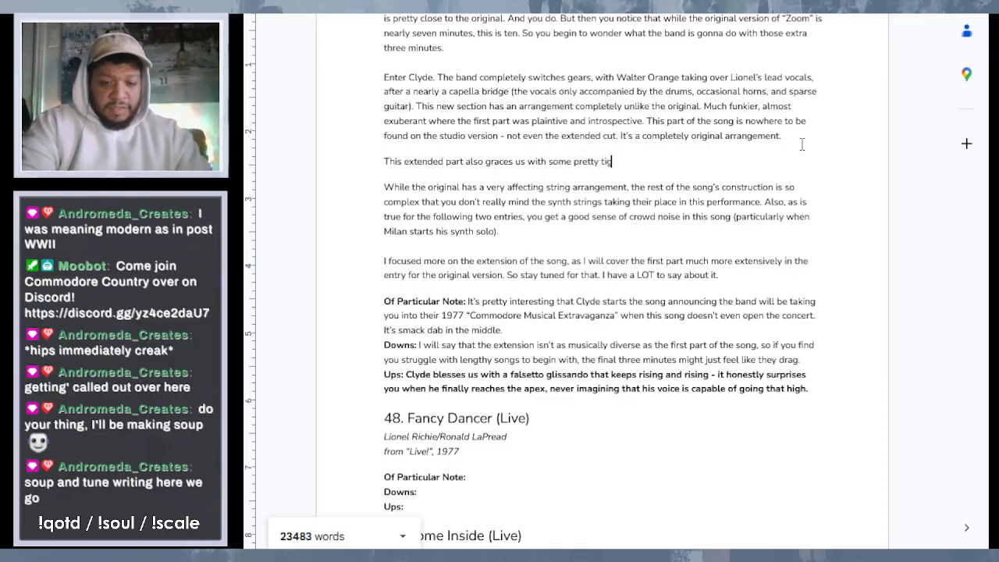
type("ht vocal ha")
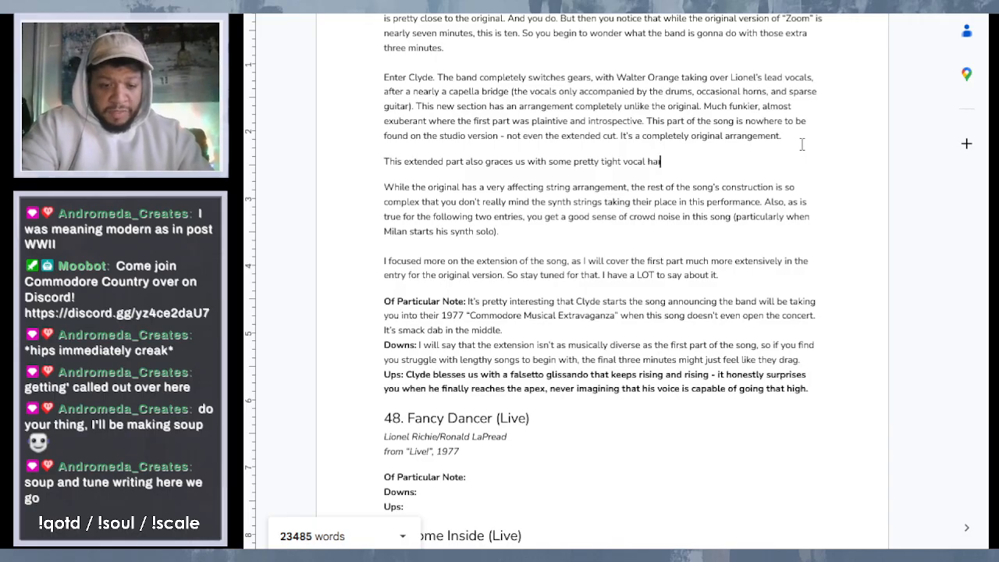
type("rmonies from")
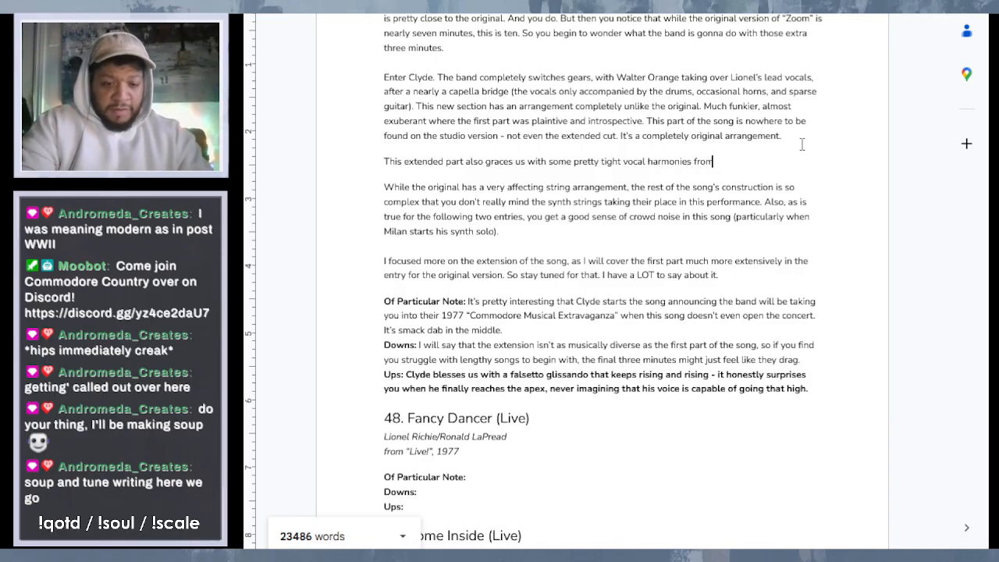
type(" the band. T")
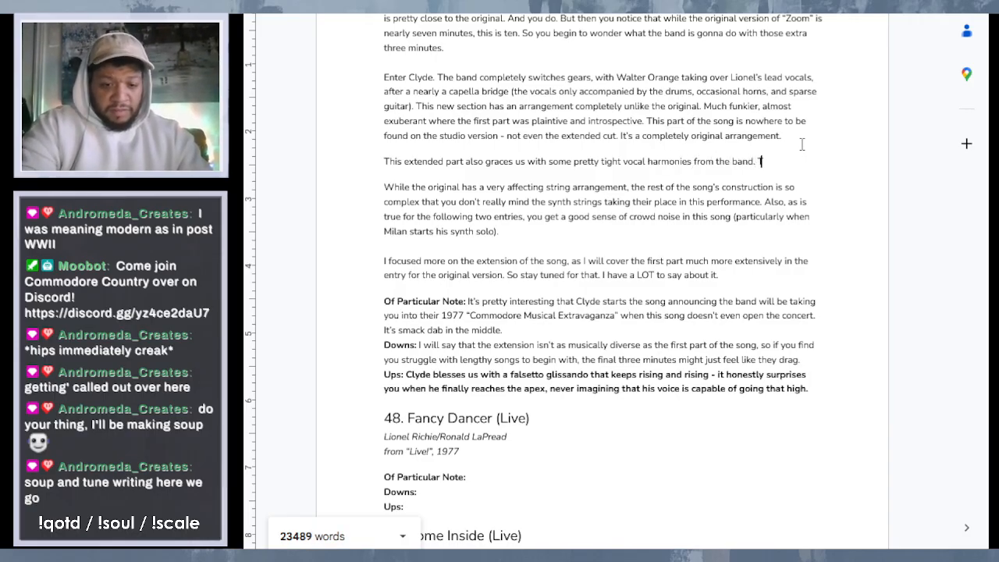
type("he orig")
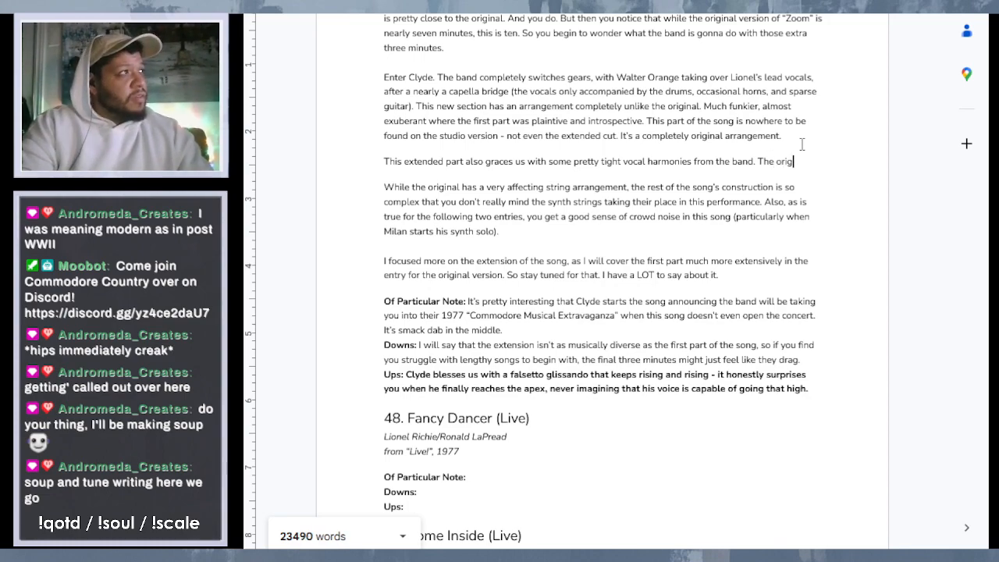
type("inal had s")
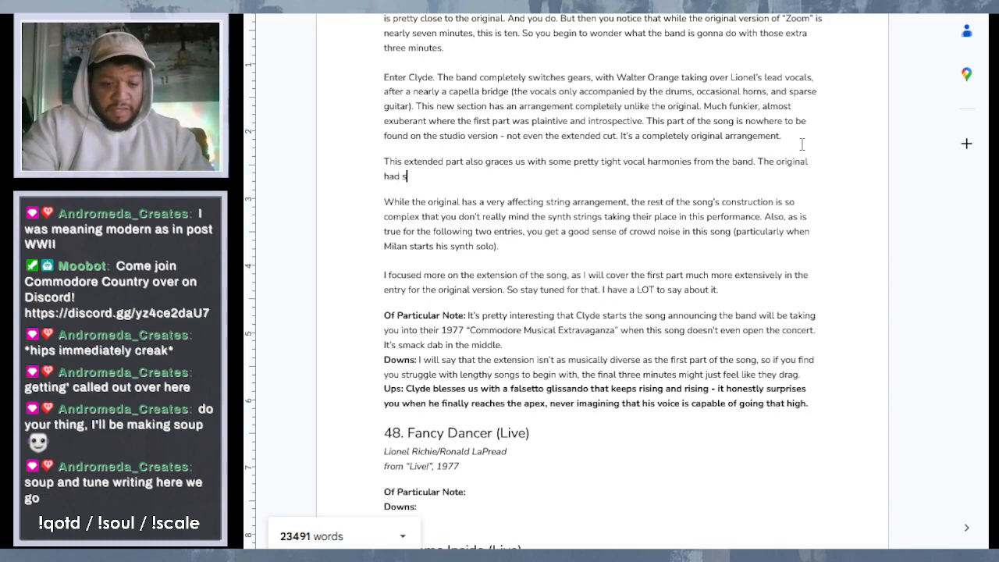
type("ome some so")
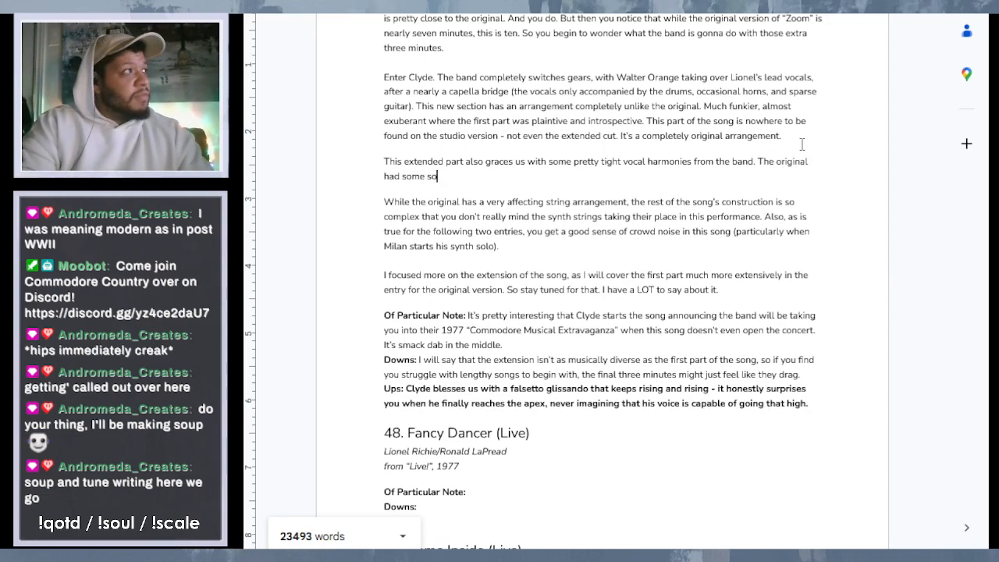
- Continue the second sentence of the new paragraph with "original had some of the better"
key("BackSpace")
key("BackSpace")
key("BackSpace")
key("BackSpace")
type("of")
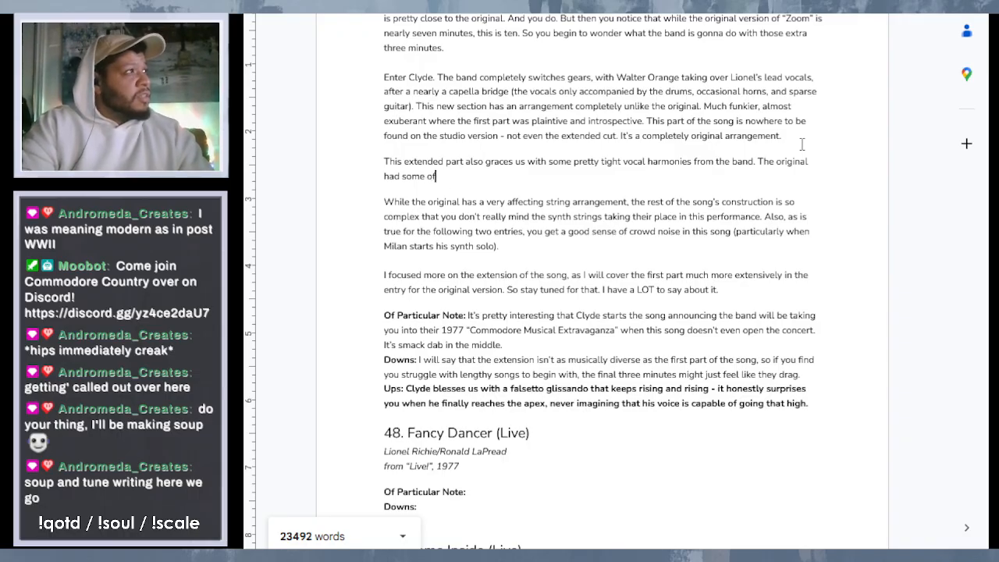
type(" the better")
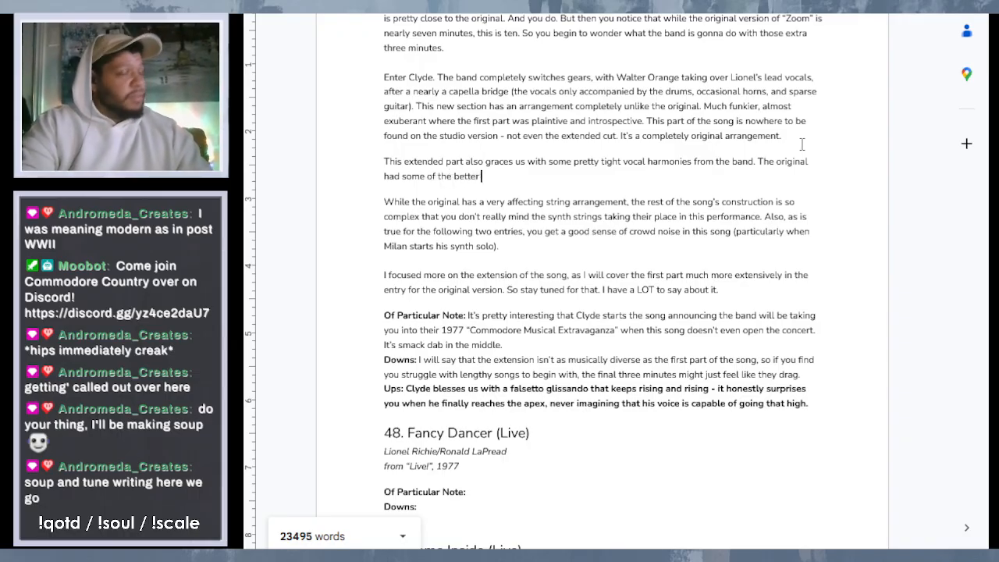
type(" back")
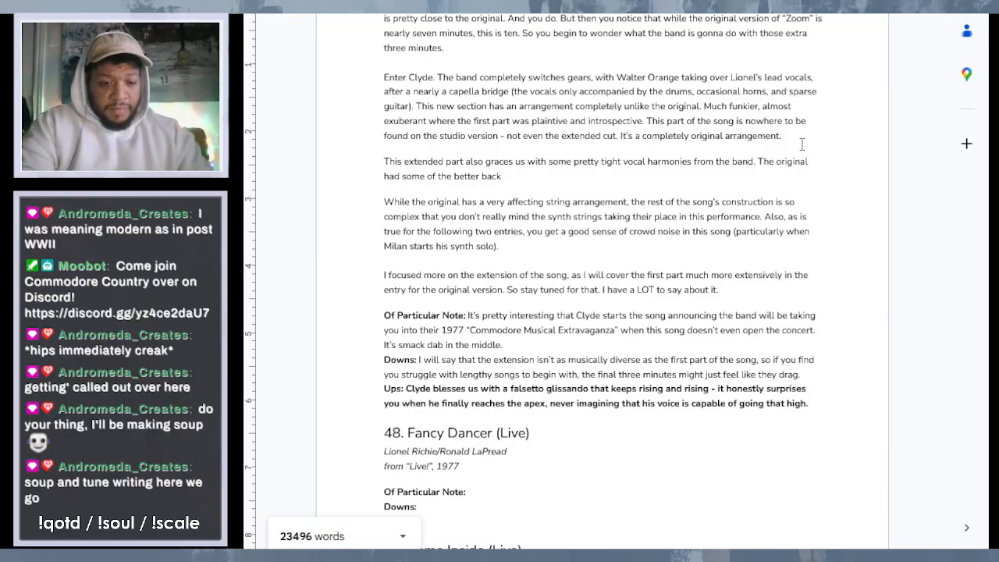
type("ground ")
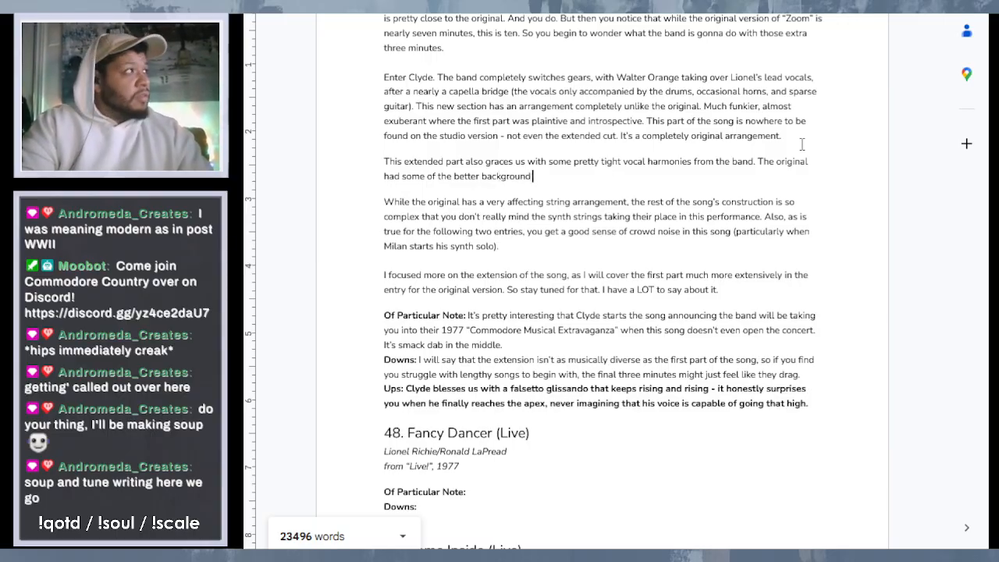
type("voc")
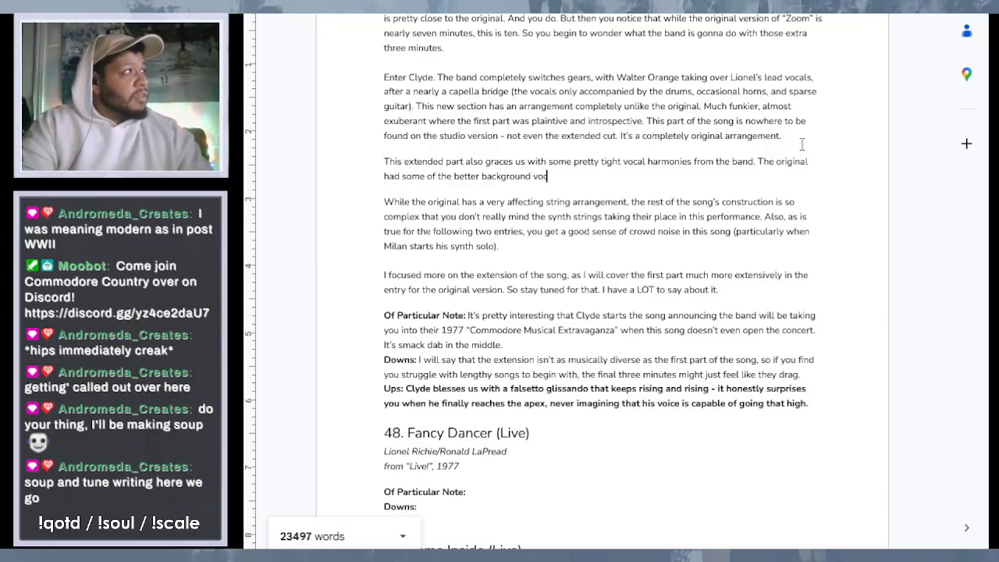
key("BackSpace")
key("BackSpace")
key("BackSpace")
key("BackSpace")
key("BackSpace")
key("BackSpace")
key("BackSpace")
key("BackSpace")
key("BackSpace")
key("BackSpace")
key("BackSpace")
key("BackSpace")
key("BackSpace")
key("BackSpace")
- Continue the second sentence of the new "Zoom (Live)" paragraph with "group vocals during their tenure, so"
type("gro")
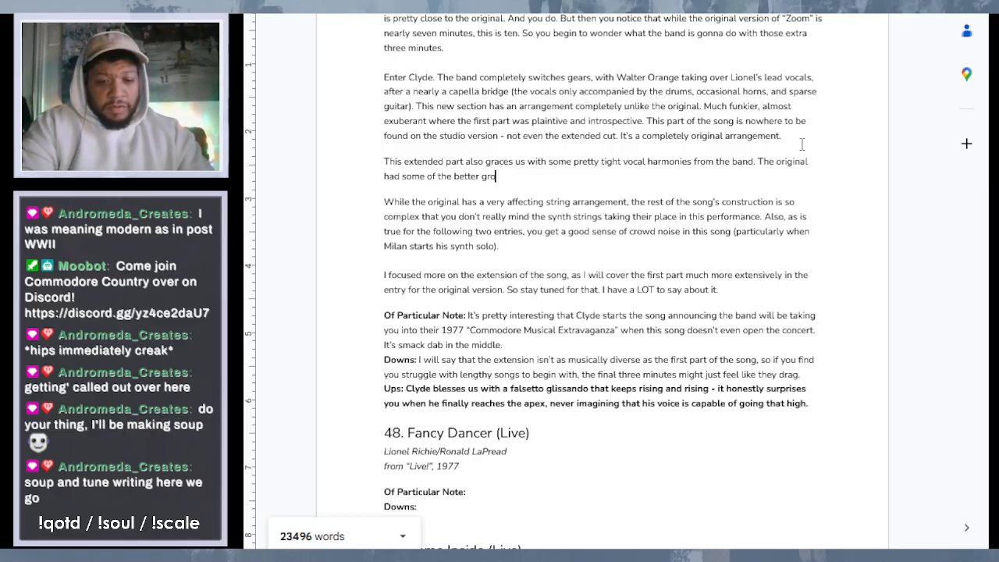
type("up ")
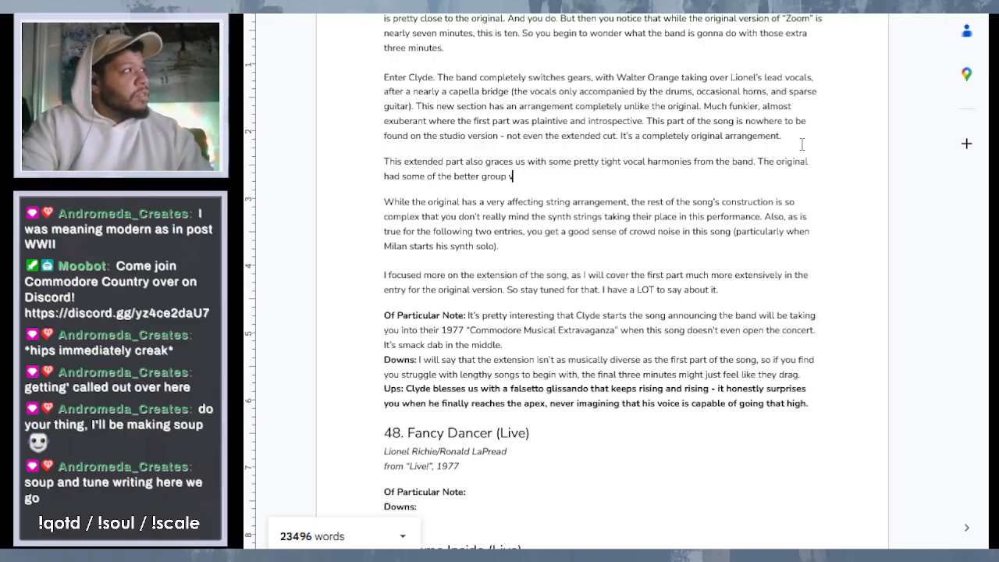
type("voca")
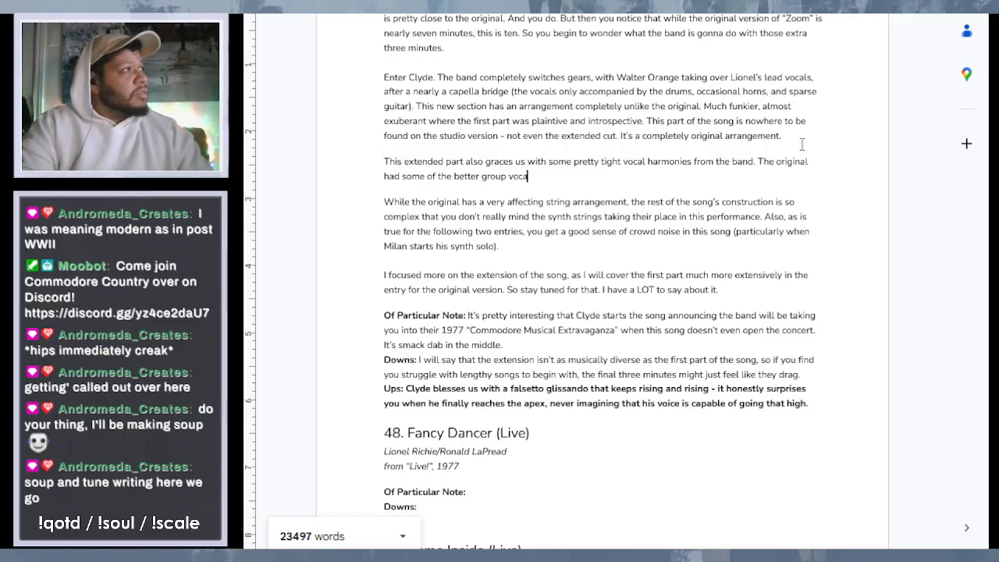
type("ls du")
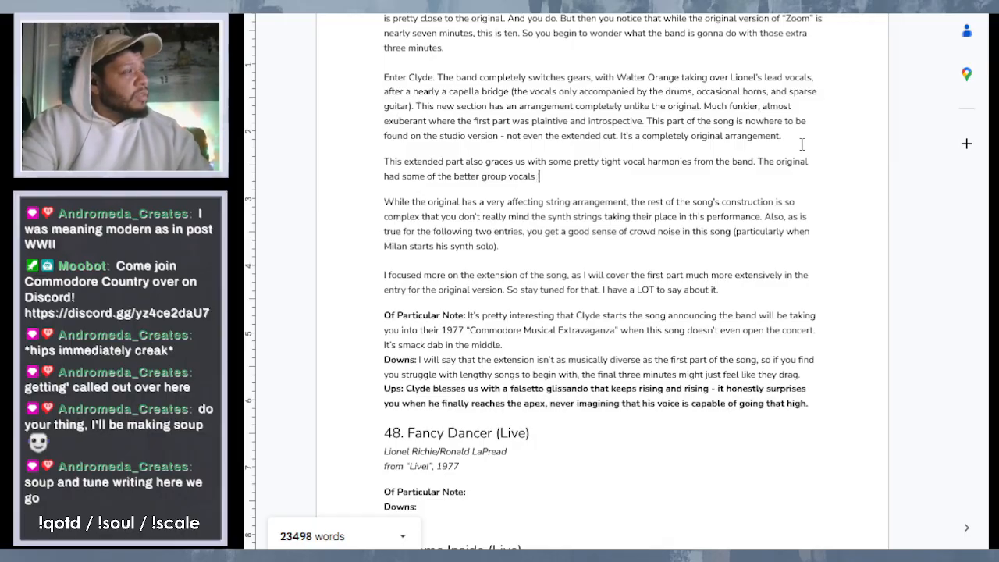
type("ring their")
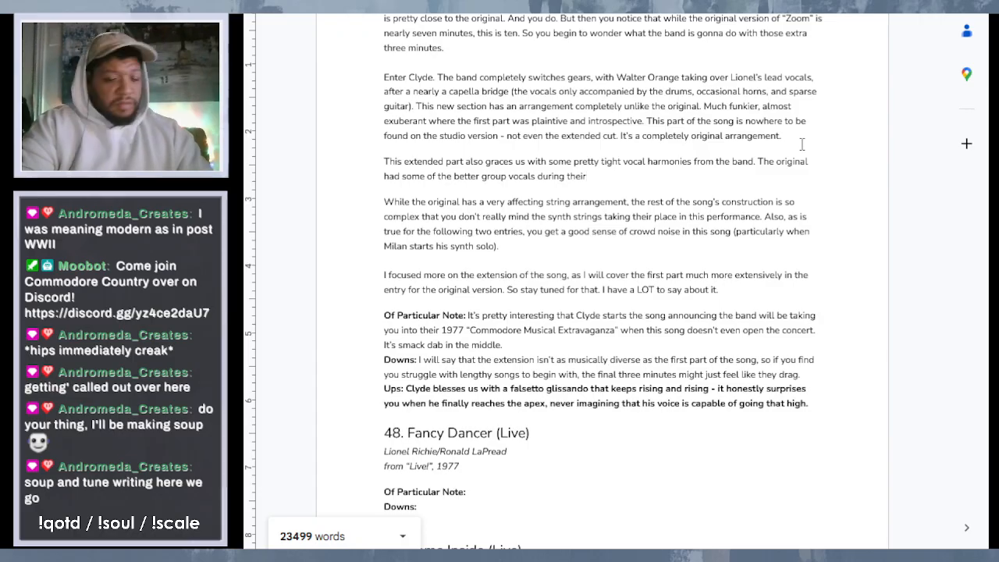
type(" tenure, so ")
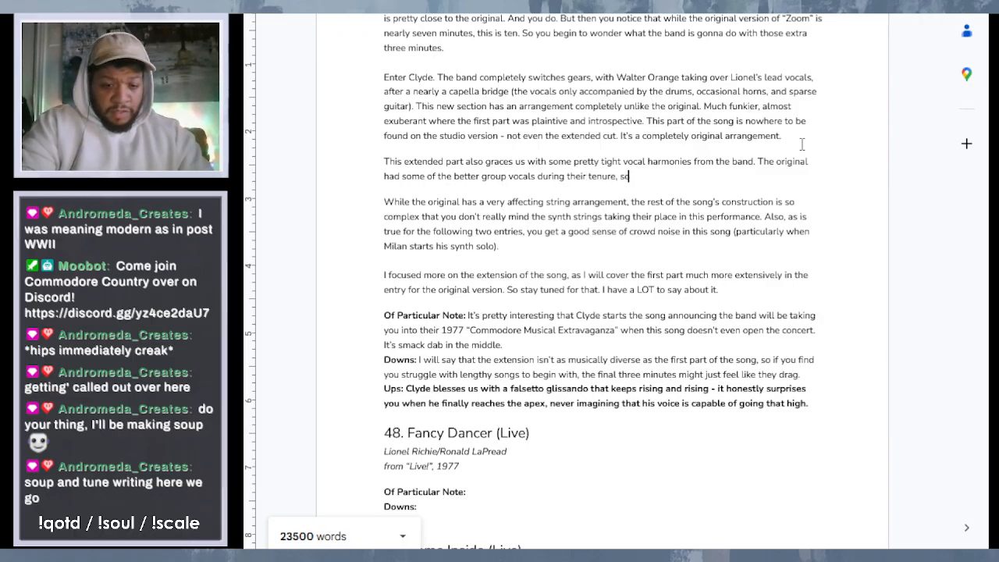
type("it's nice to s")
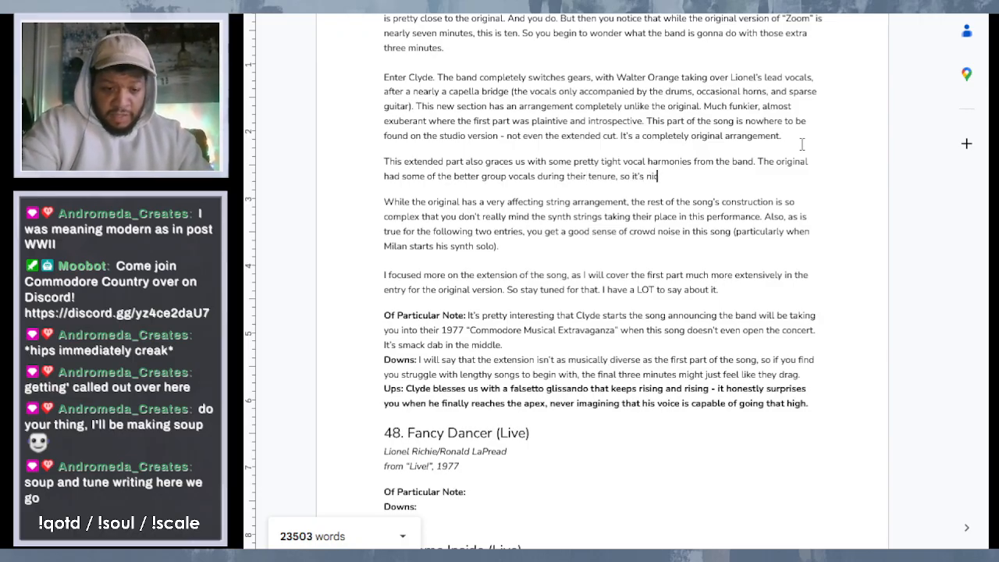
type("ee them")
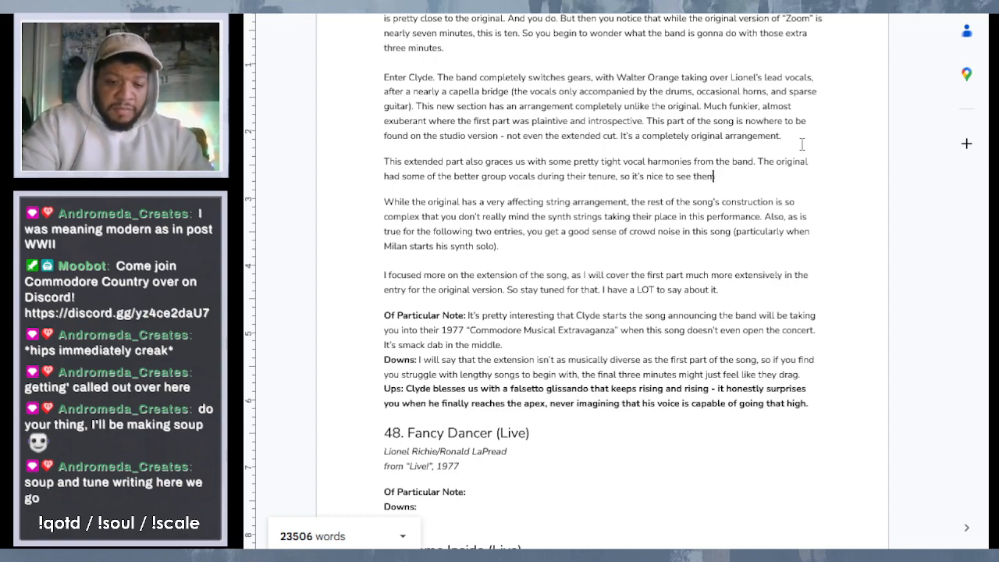
type(" expand")
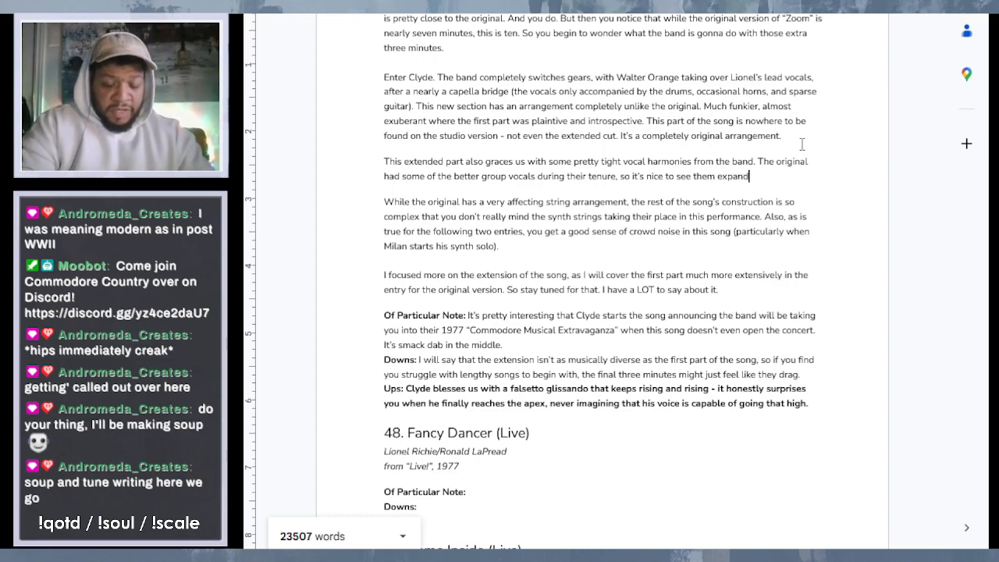
type(" upon that")
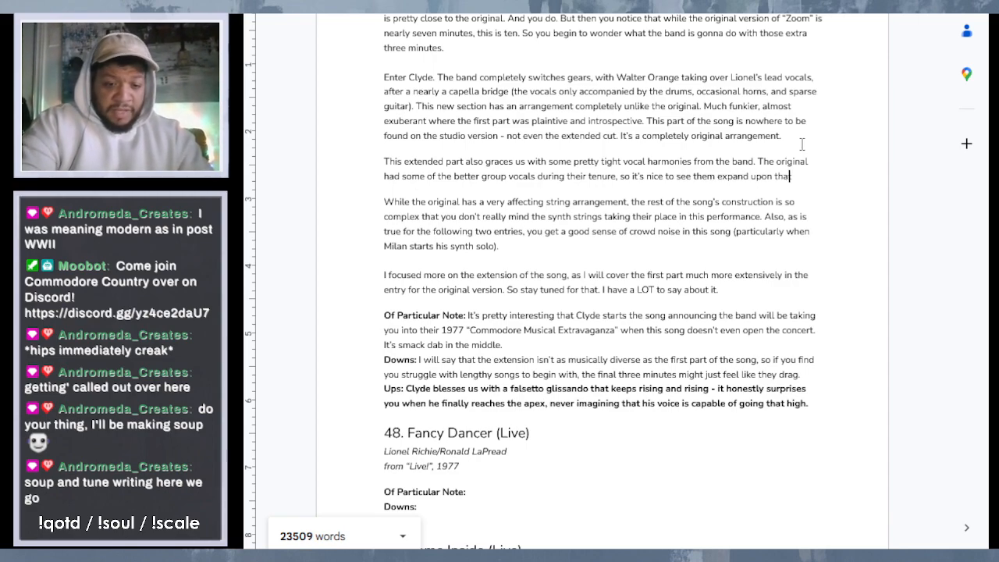
type(" here")
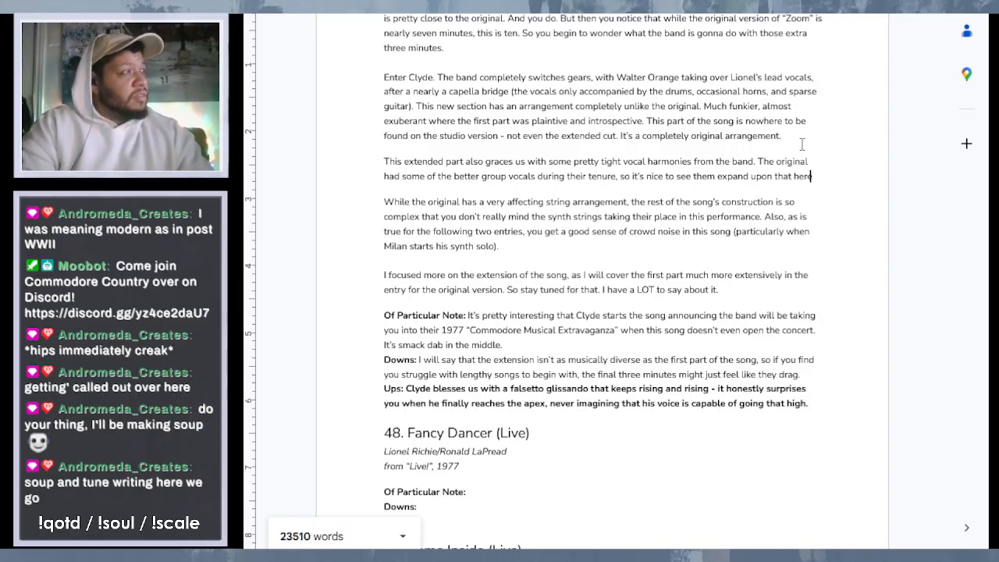
type(".")
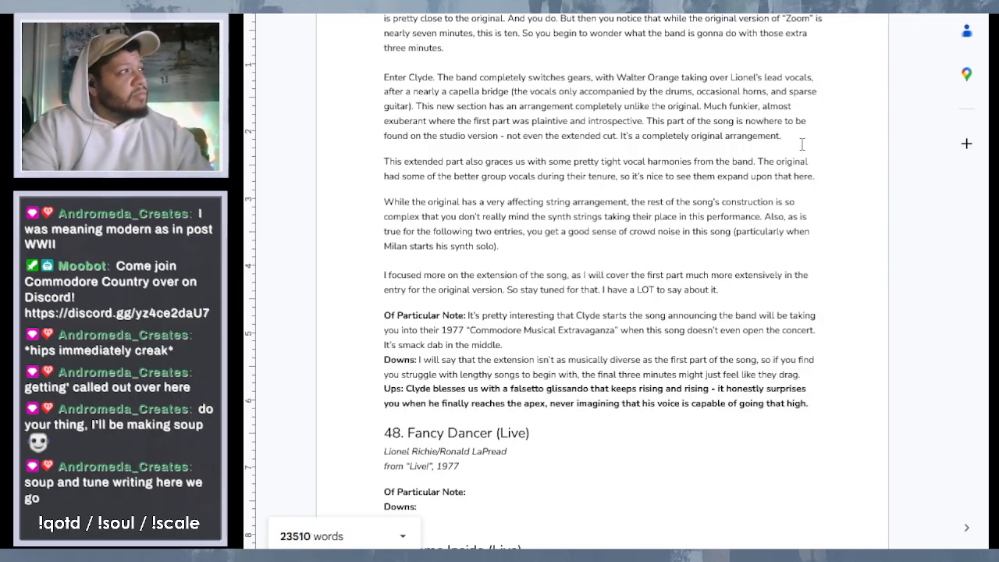
- Finish the second sentence of the vocal harmonies paragraph with "it's nice to see them expand upon that here."
key("BackSpace")
key("BackSpace")
key("BackSpace")
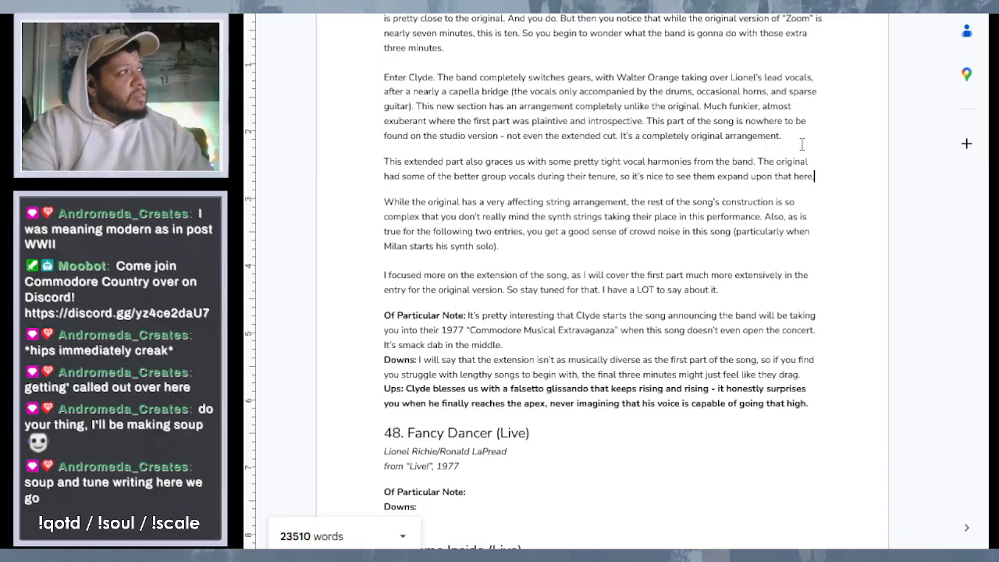
- Begin a third sentence in the paragraph with "On of the things that frustrates me when I listen to the majority of this album"
key("shift+Return")
type("On of ")
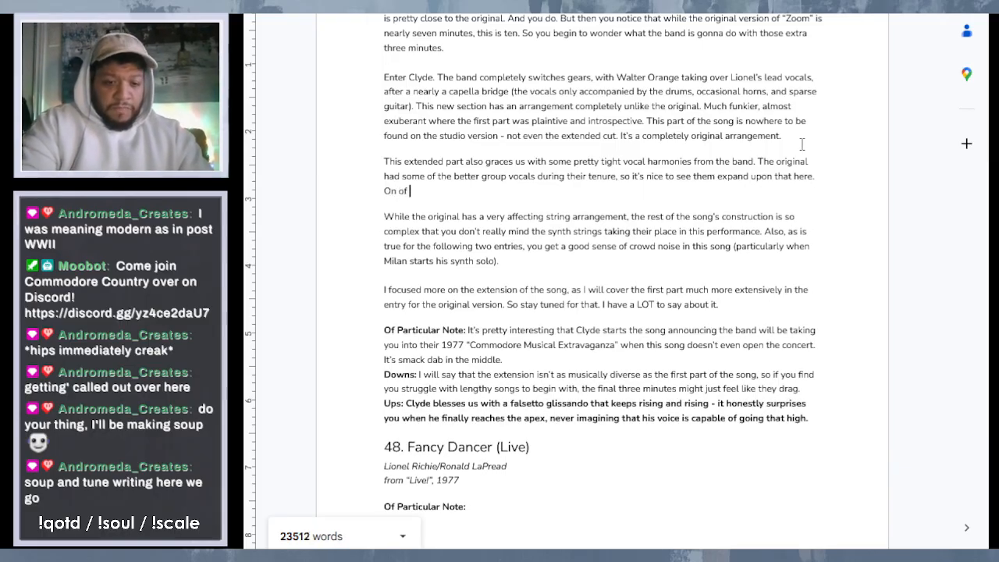
type("the things th")
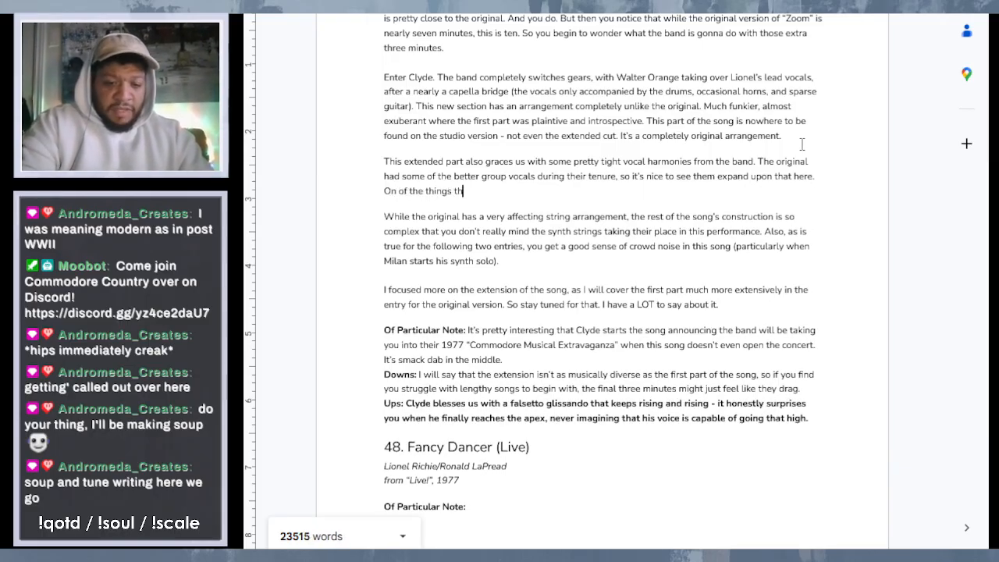
type("at frust")
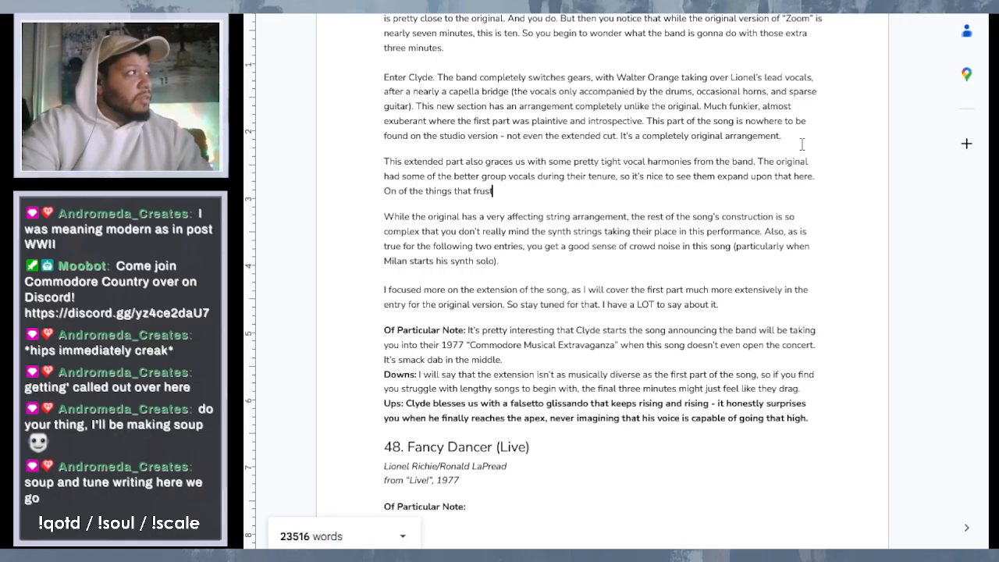
type("rates me")
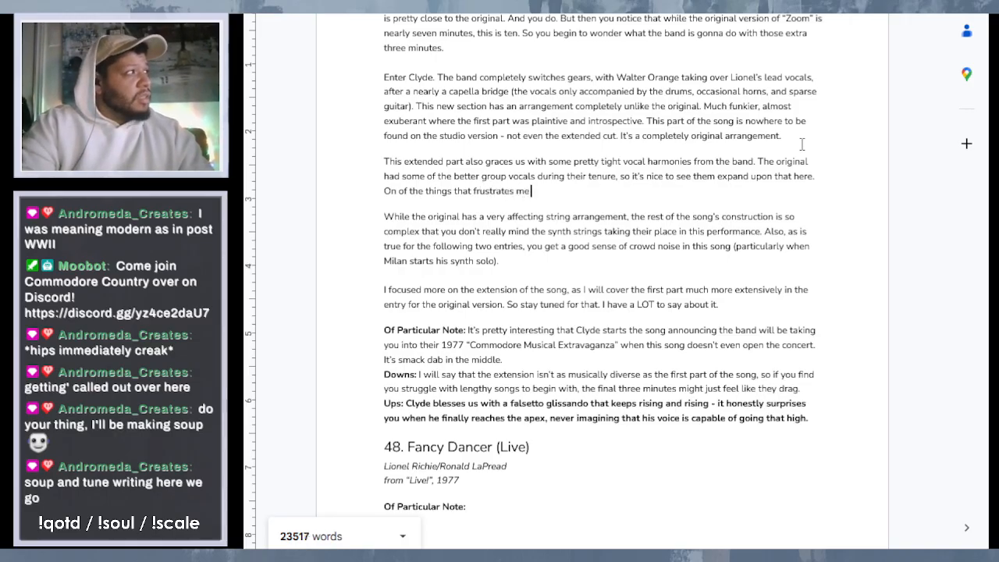
type(" when I")
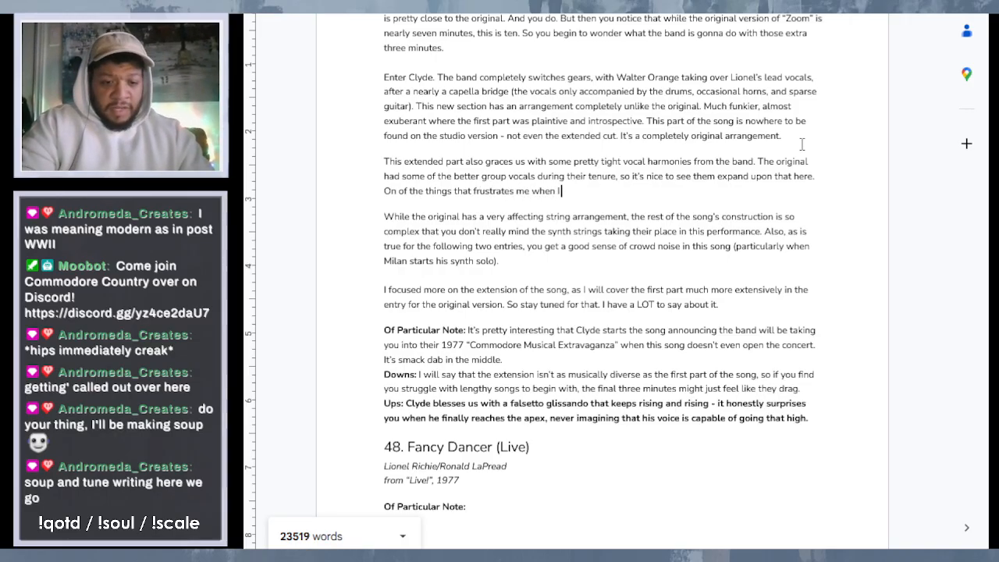
type(" listen to t")
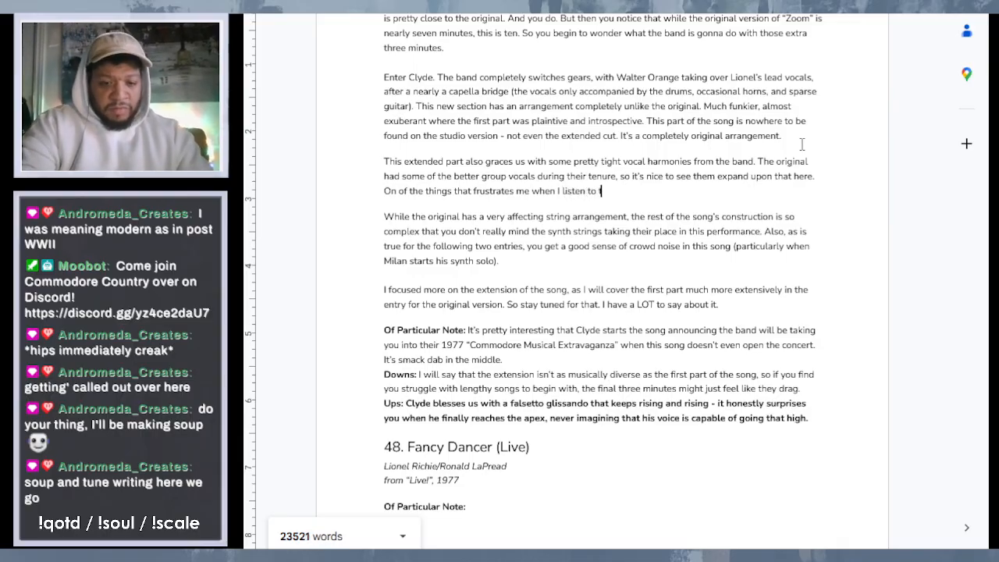
type("he majority")
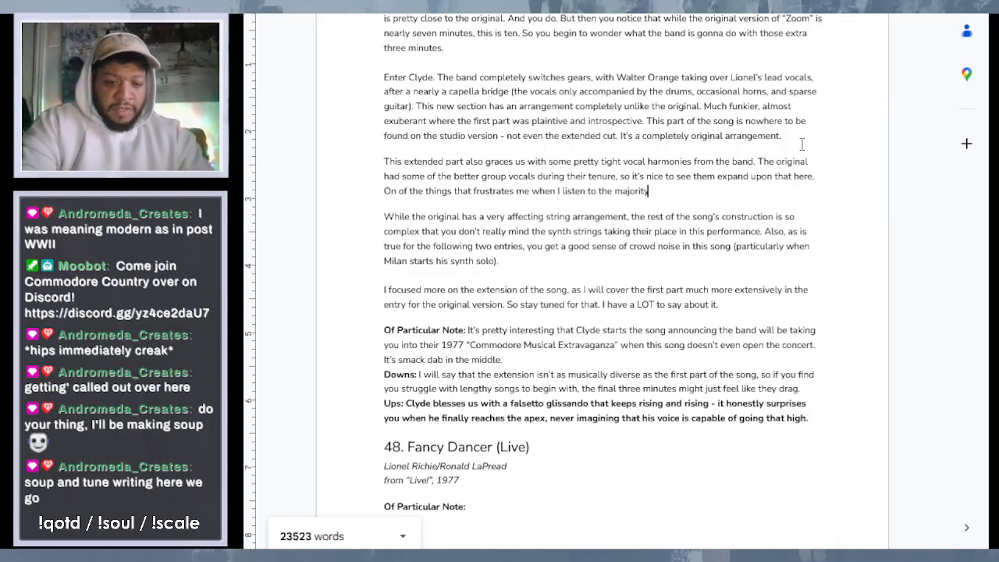
type(" of this albu")
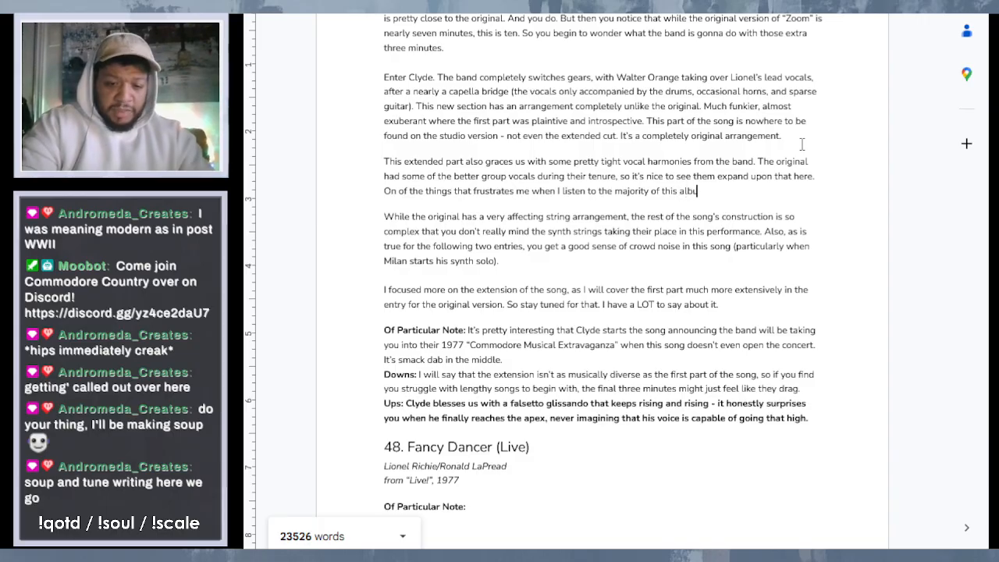
type("m, and the")
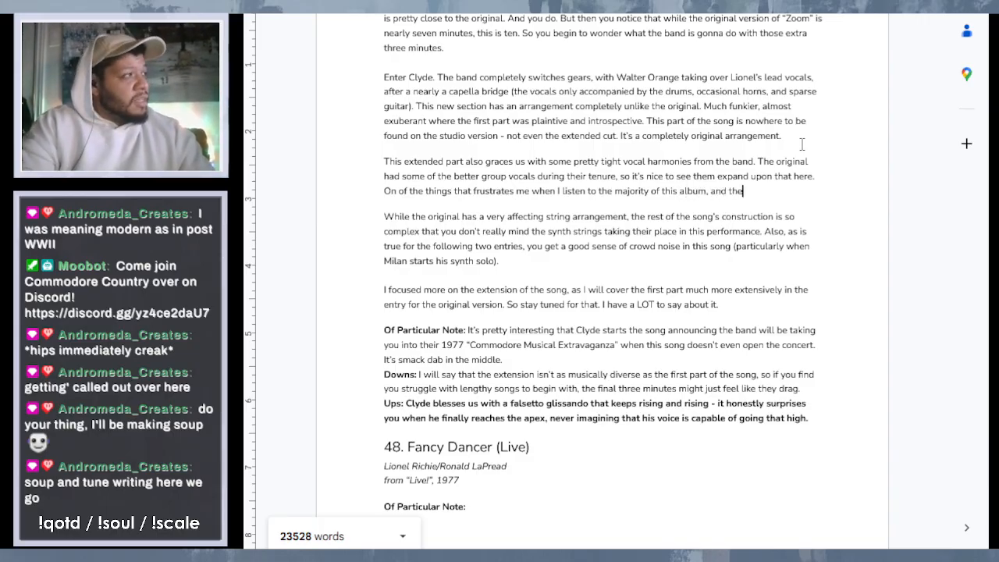
- Extend the third sentence with ", and watch videos of the group live,"
key("BackSpace")
key("BackSpace")
key("BackSpace")
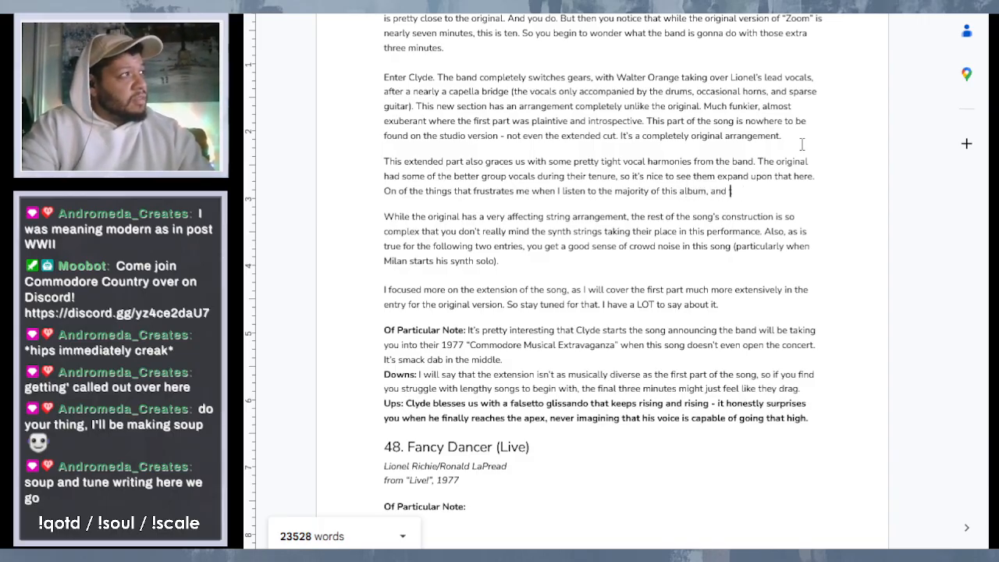
type("watch v")
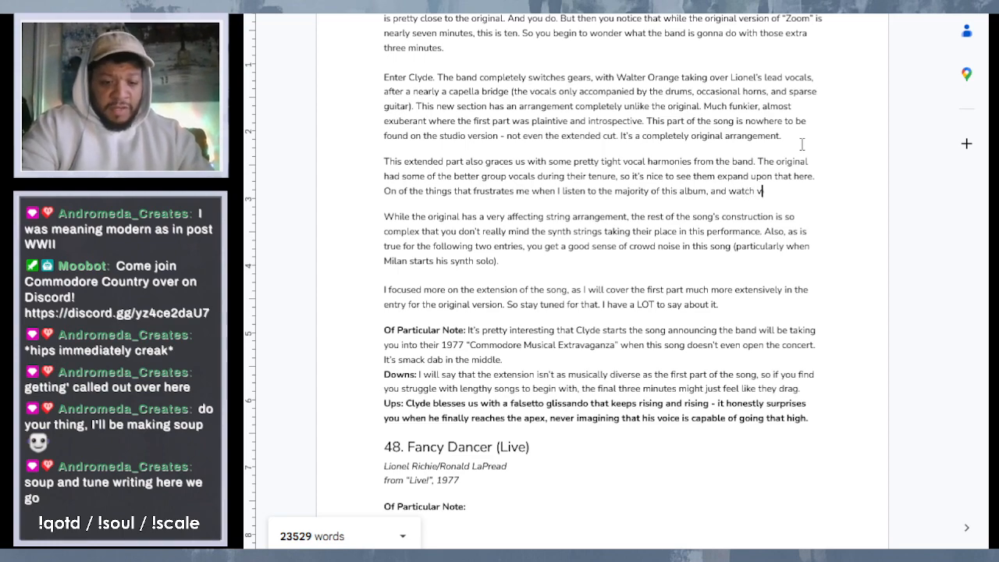
type("ideos of the g")
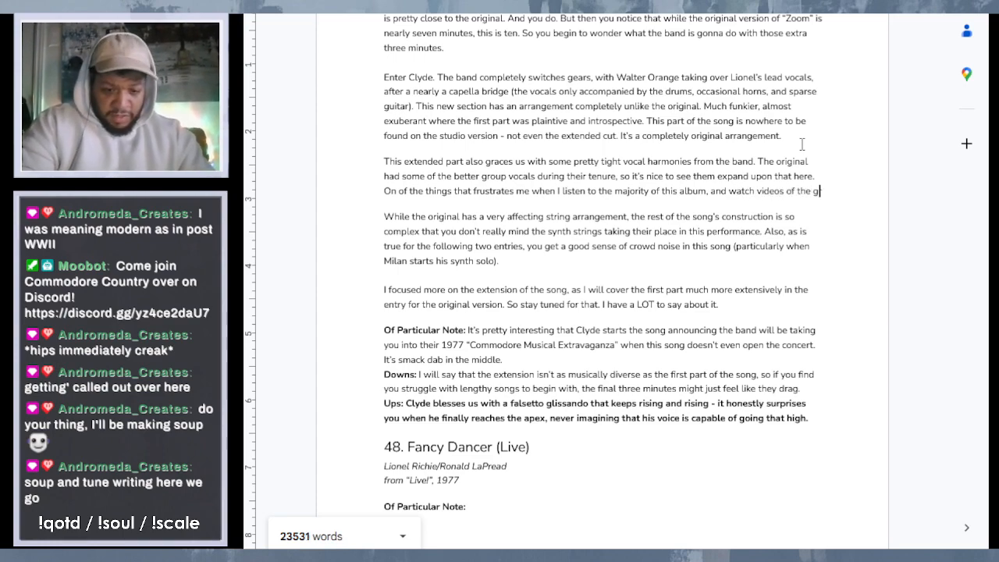
type("roup Iive, ")
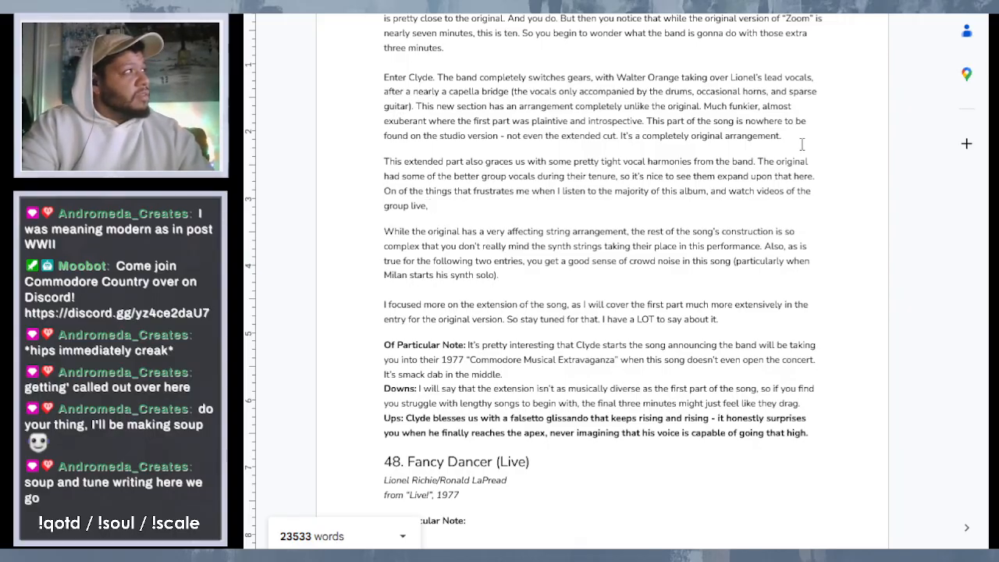
type("is that there")
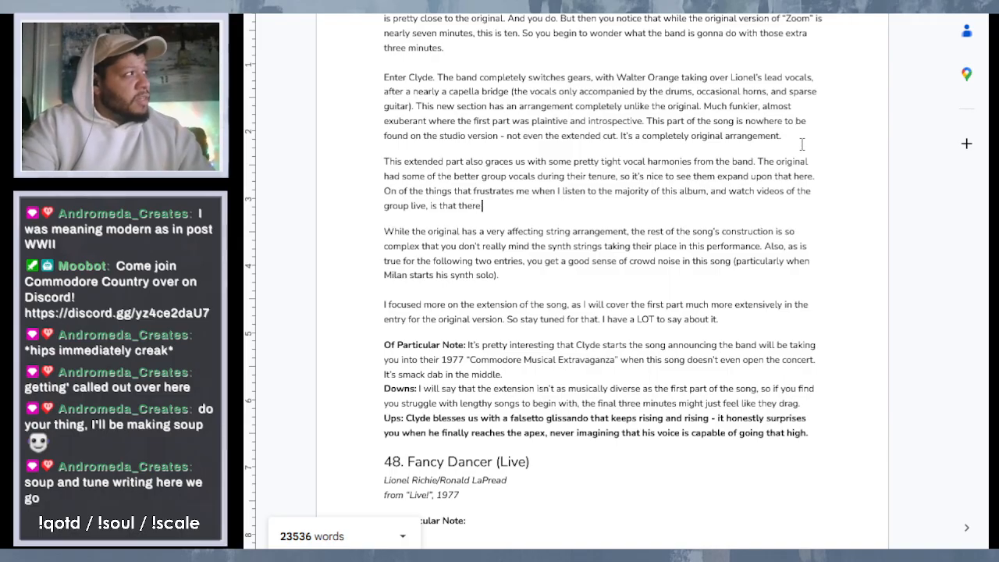
type(" is a tendan")
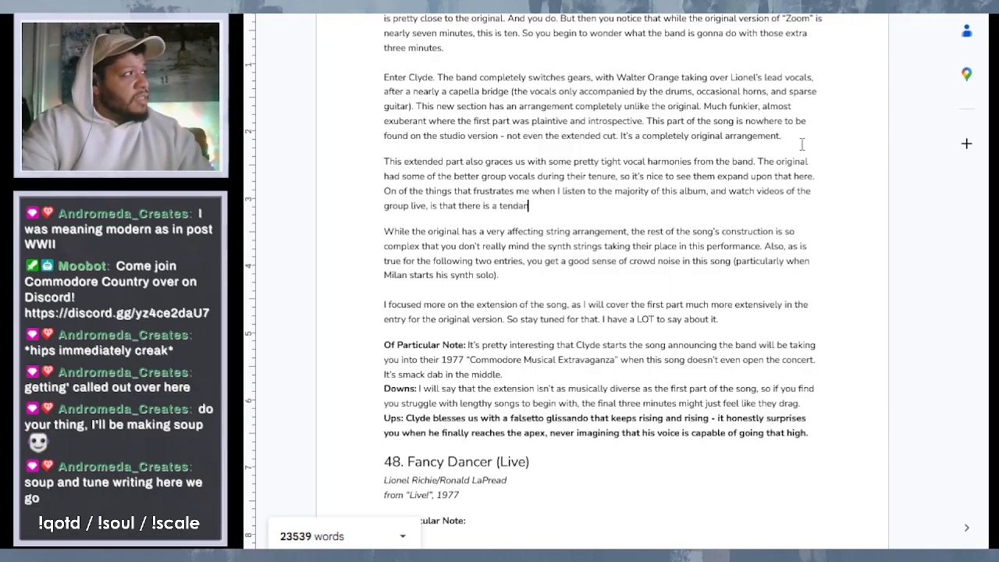
type("c")
- Continue the third sentence after "group live," with "is that there is a tendency for the"
key("BackSpace")
key("BackSpace")
key("BackSpace")
type("er")
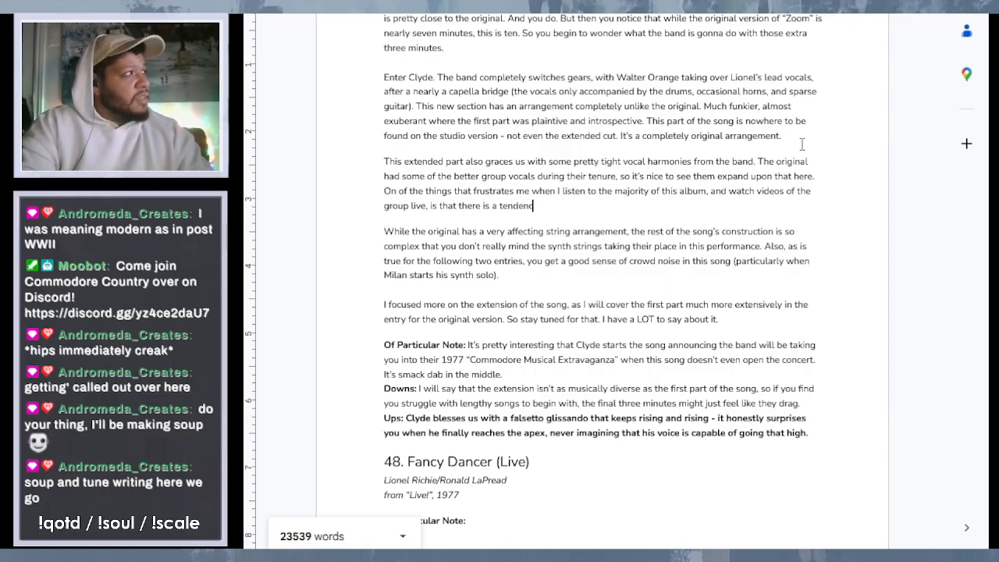
type("cy for the")
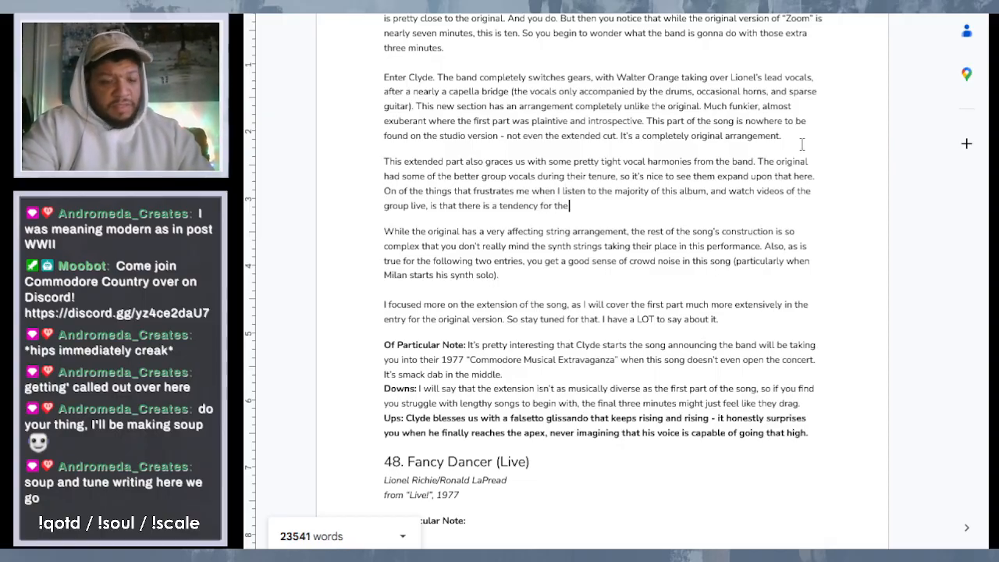
- Replace "there is a tendency for the" at the end of the third sentence with "it usually seems like"
key("BackSpace")
key("BackSpace")
key("BackSpace")
key("BackSpace")
key("BackSpace")
key("BackSpace")
key("BackSpace")
key("BackSpace")
key("BackSpace")
key("BackSpace")
key("BackSpace")
key("BackSpace")
key("BackSpace")
key("BackSpace")
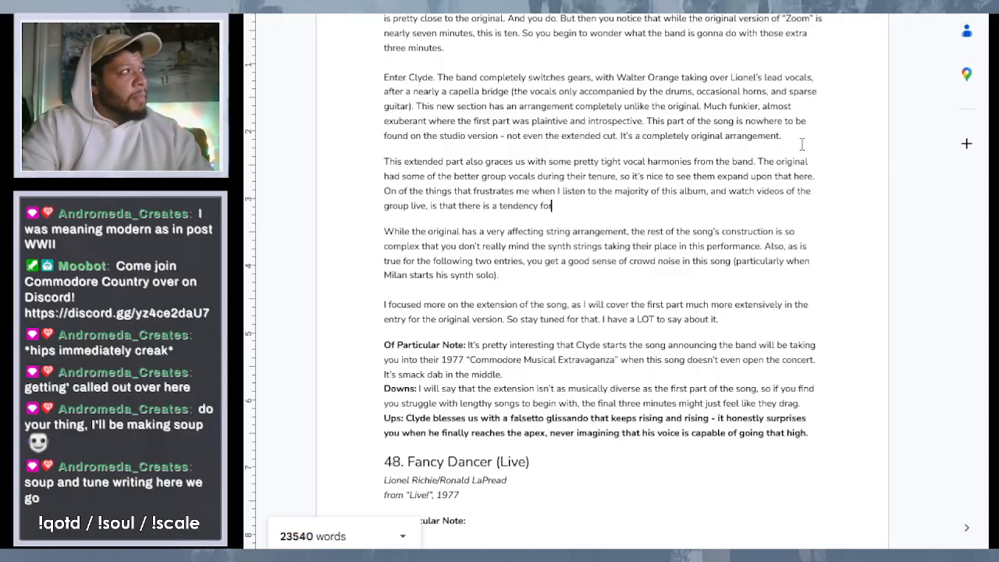
key("BackSpace")
key("BackSpace")
key("BackSpace")
key("BackSpace")
key("BackSpace")
key("BackSpace")
key("BackSpace")
key("BackSpace")
key("BackSpace")
key("BackSpace")
key("BackSpace")
key("BackSpace")
key("BackSpace")
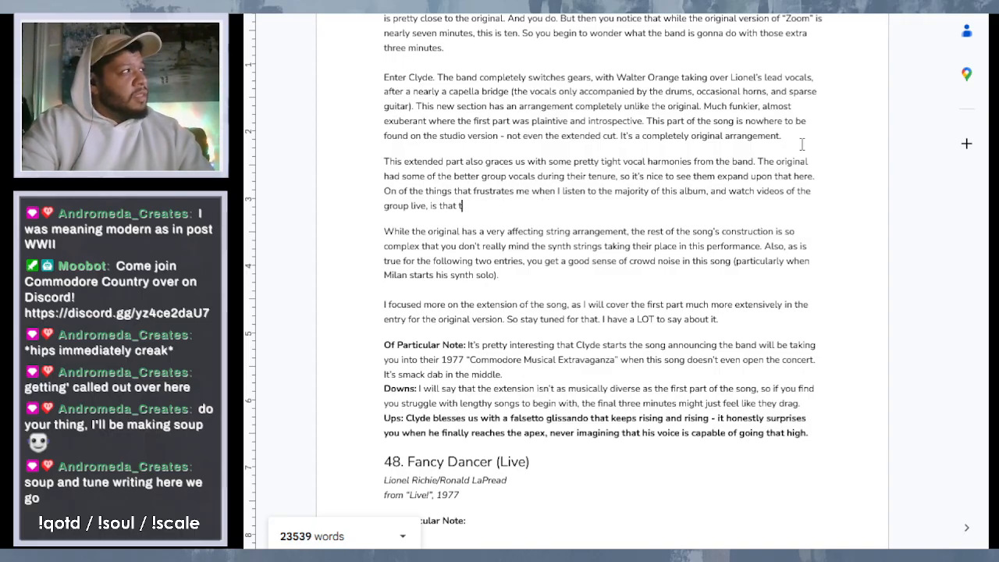
type("it u")
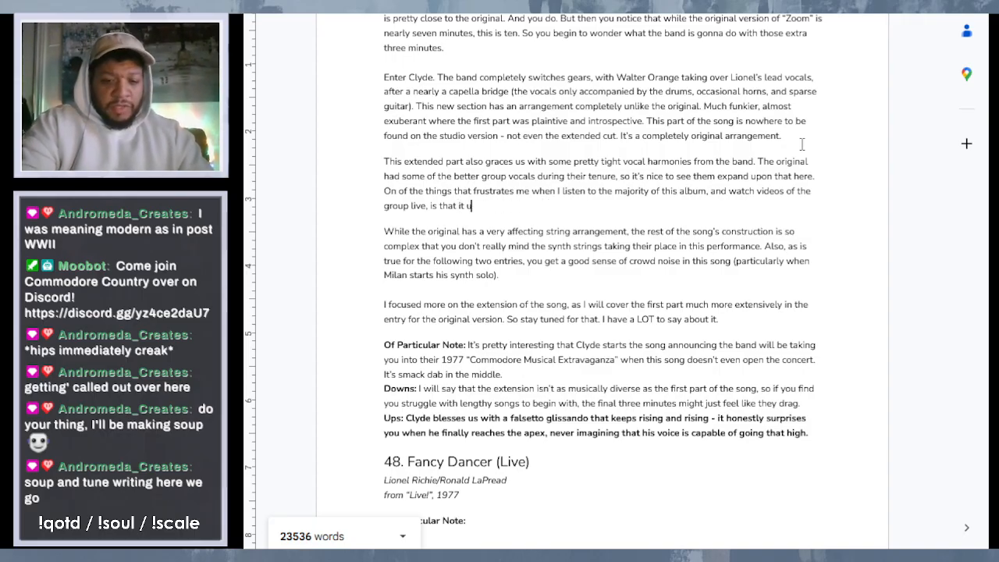
type("sualy ")
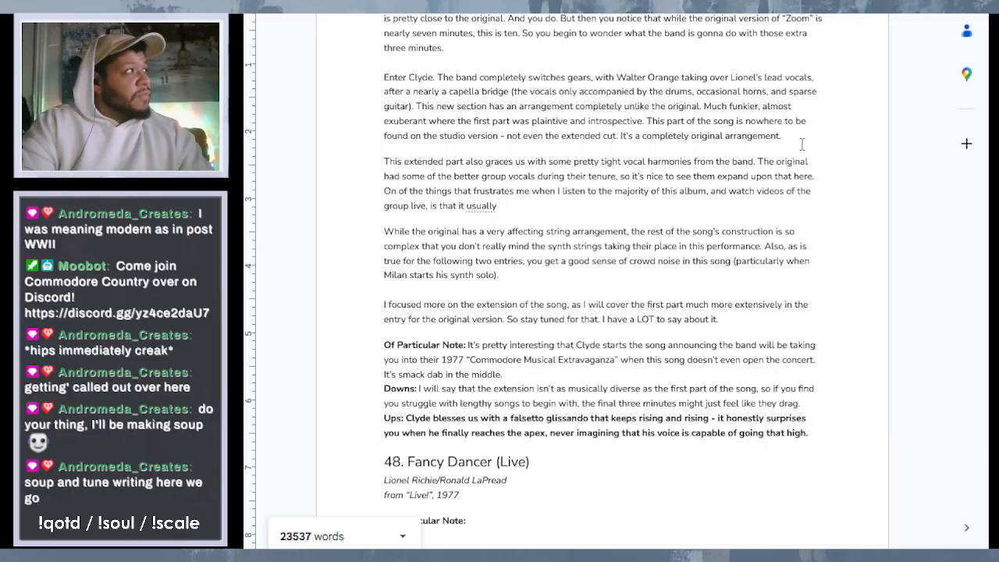
type("seems like")
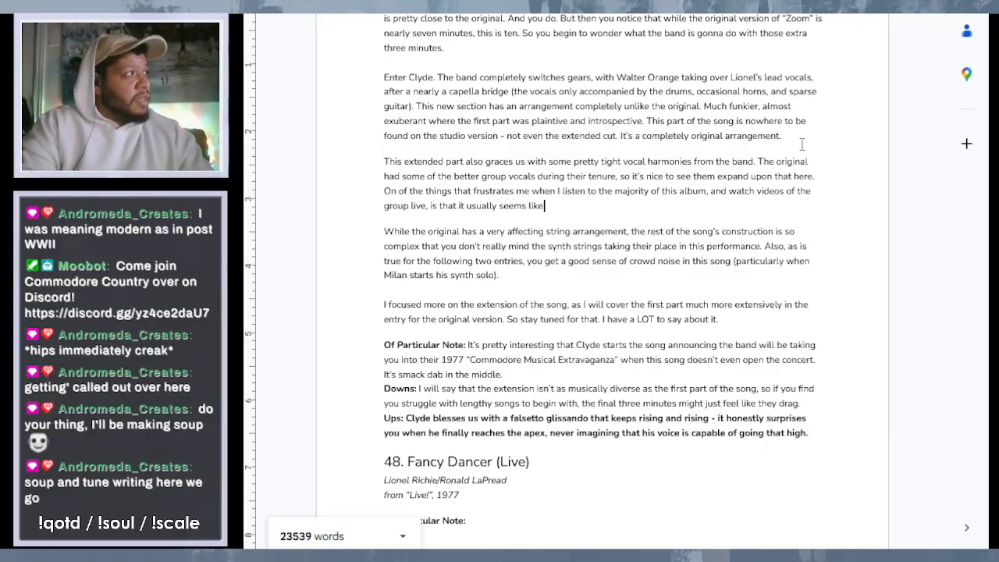
type(" Lionel")
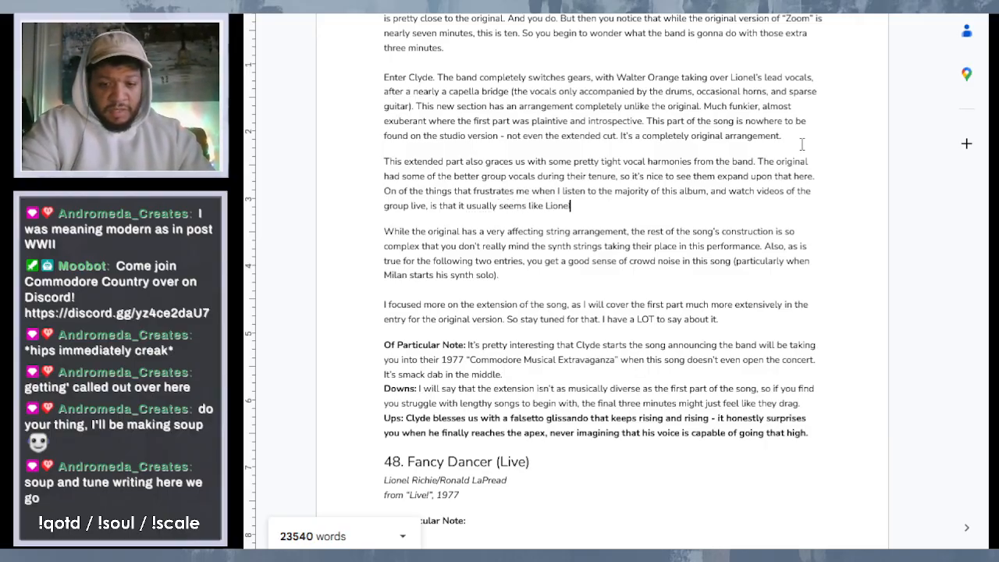
type("'s mi")
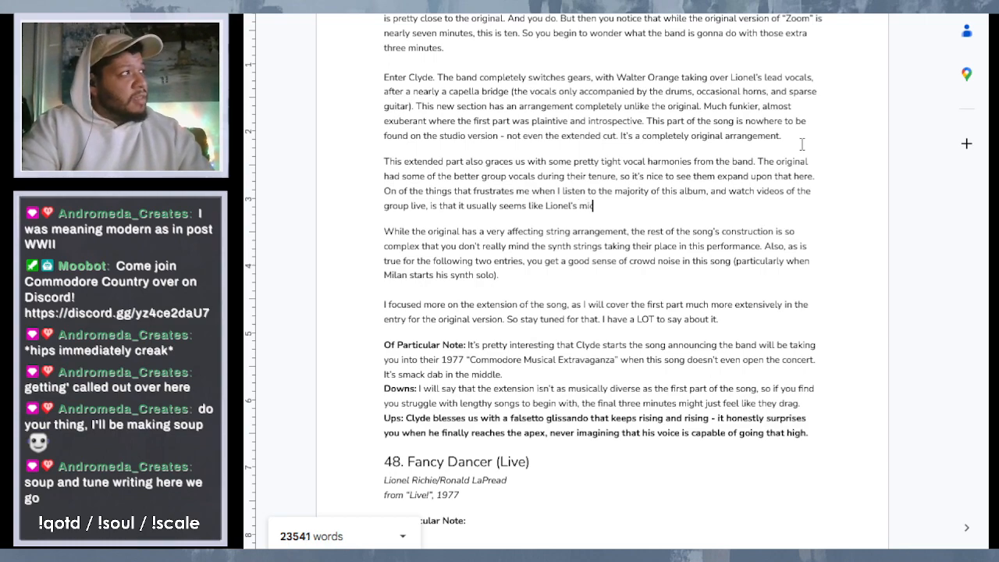
type("c is the on")
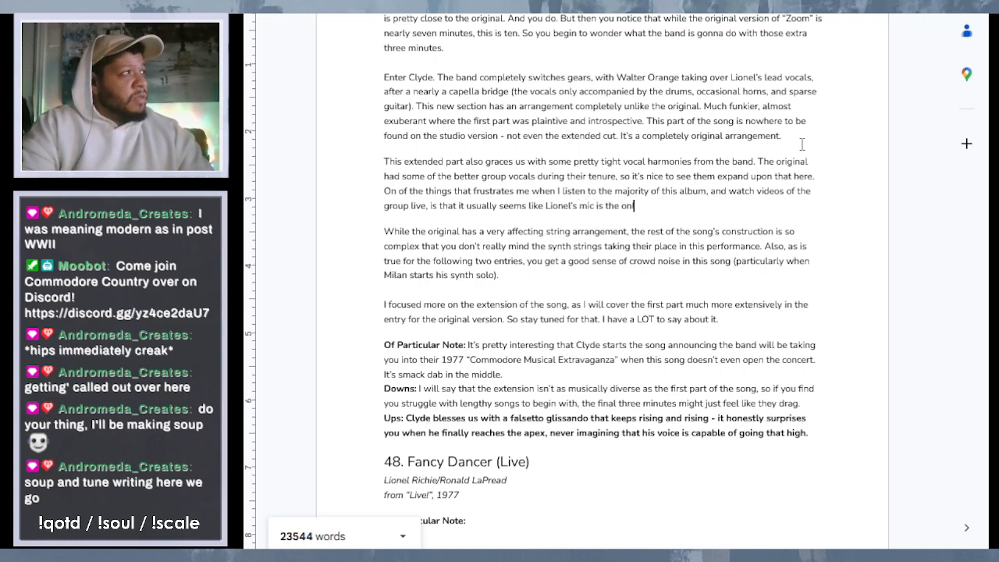
type("ly that's")
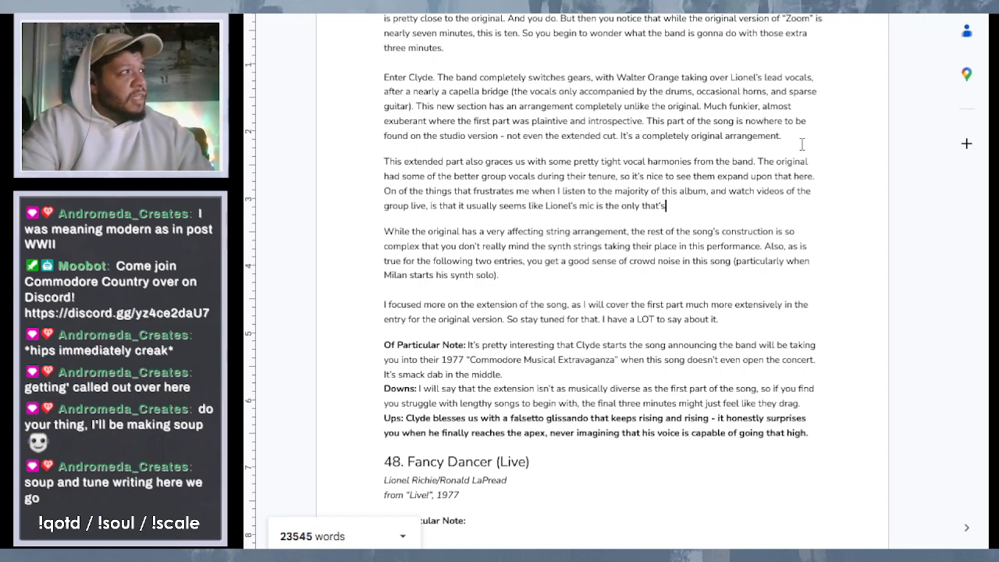
type(" on.")
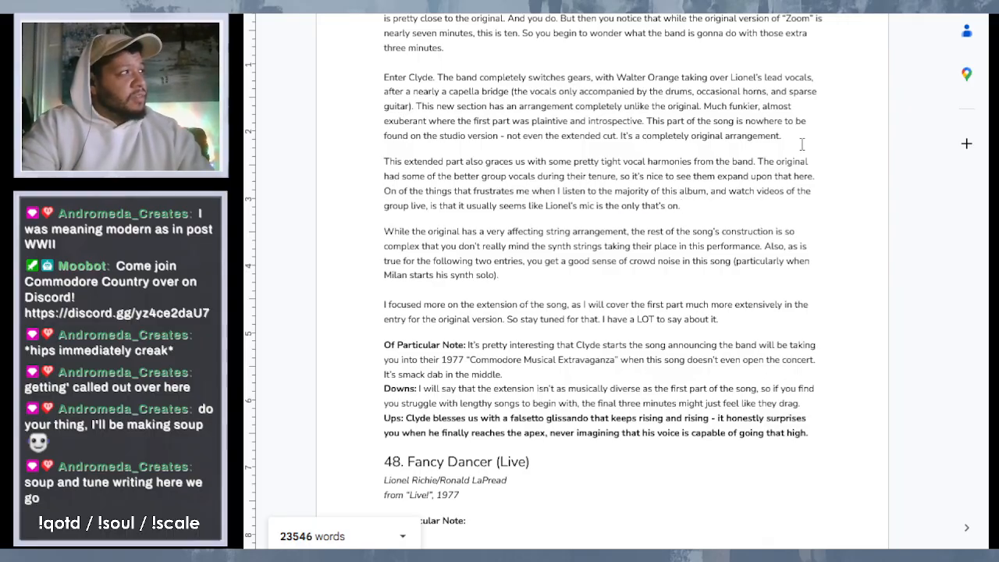
type(" H")
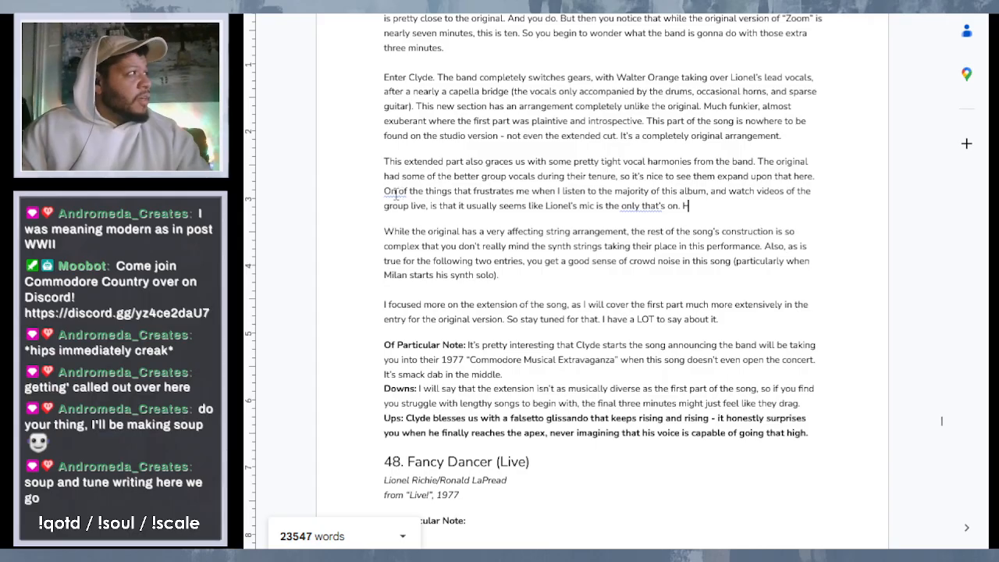
- Accept the grammar suggestion for "only that's" so the sentence reads "the only one that's on."
right_click(648, 211)
left_click(683, 249)
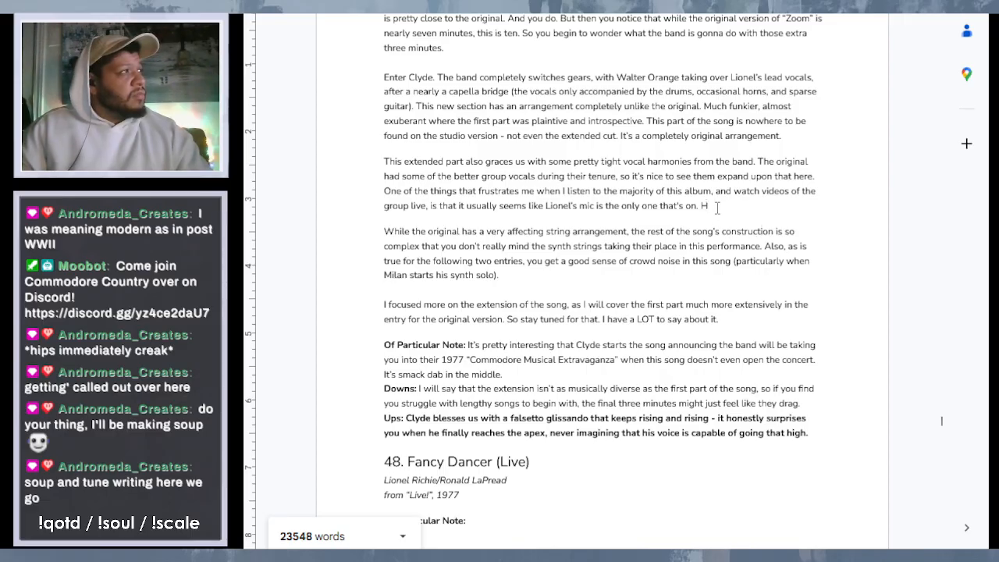
- Replace the stray "H" after the third sentence with "Sometimes, you can't hear the rest of the band's vocals at all"
double_click(704, 206)
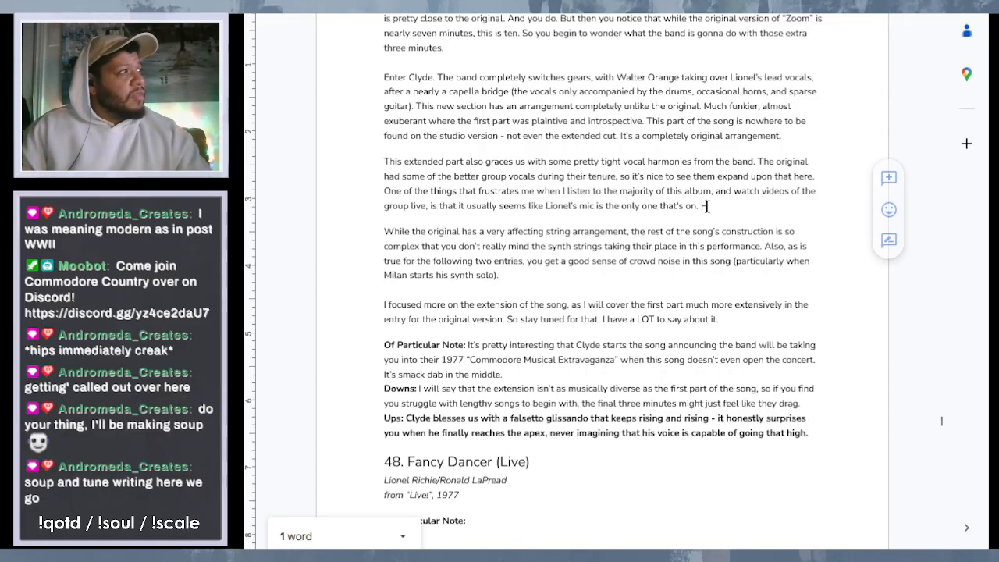
left_click(711, 207)
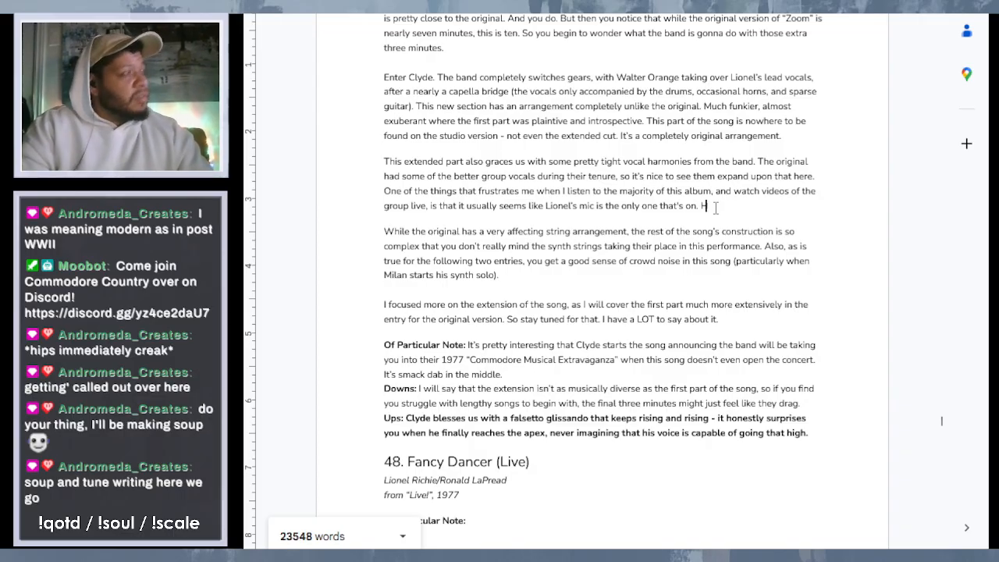
key("BackSpace")
type("Some")
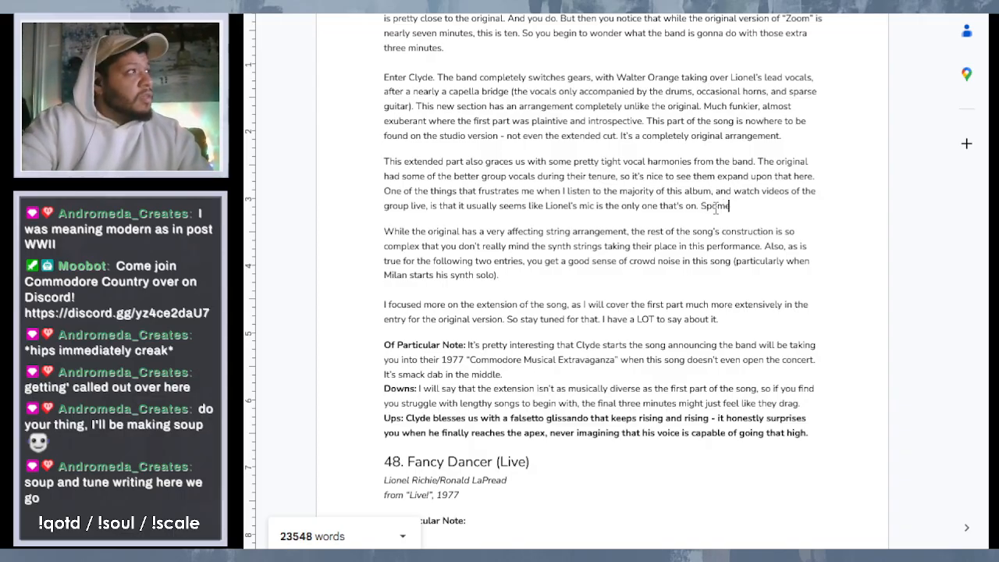
type("t")
key("BackSpace")
key("BackSpace")
key("BackSpace")
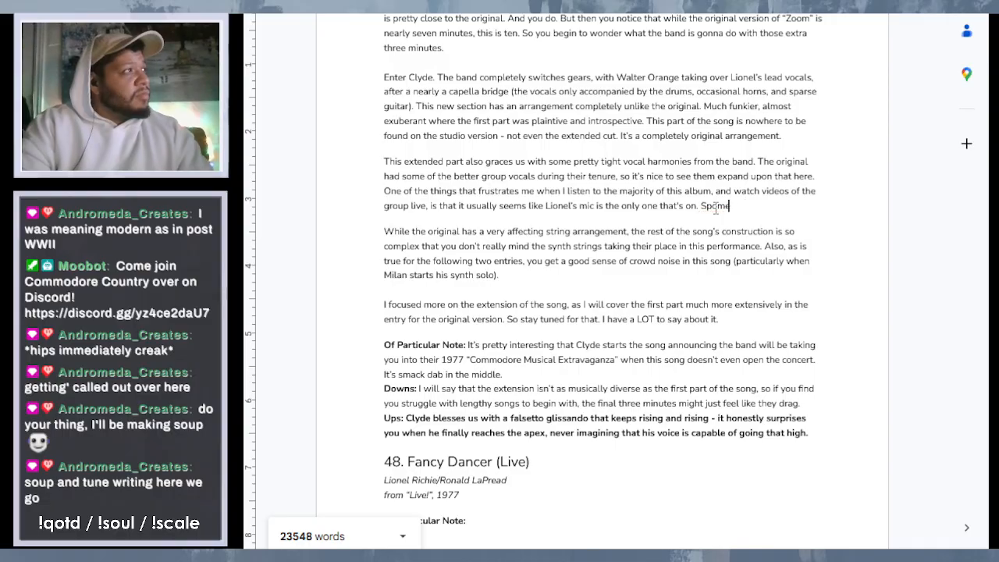
type("metimes, yo")
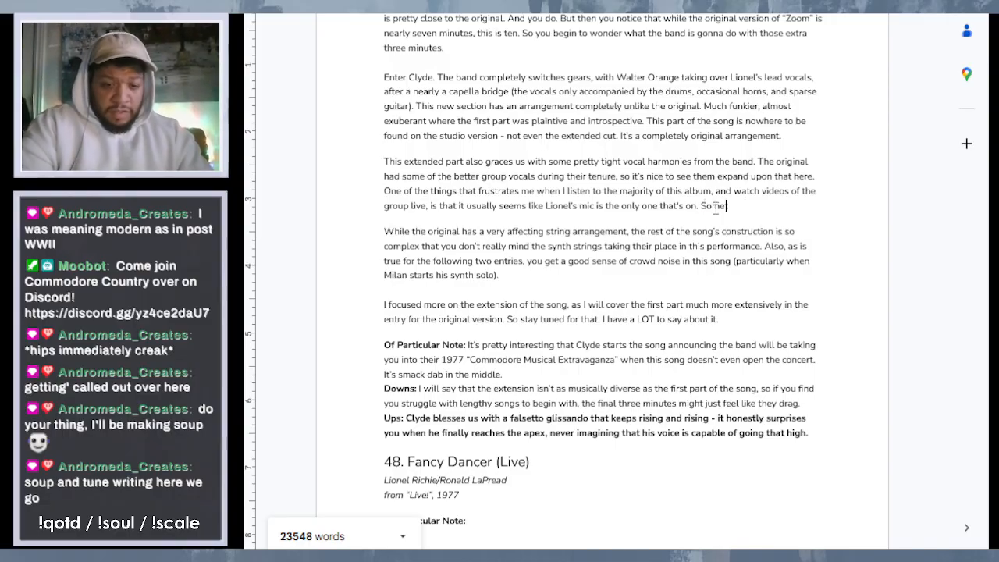
type("u can")
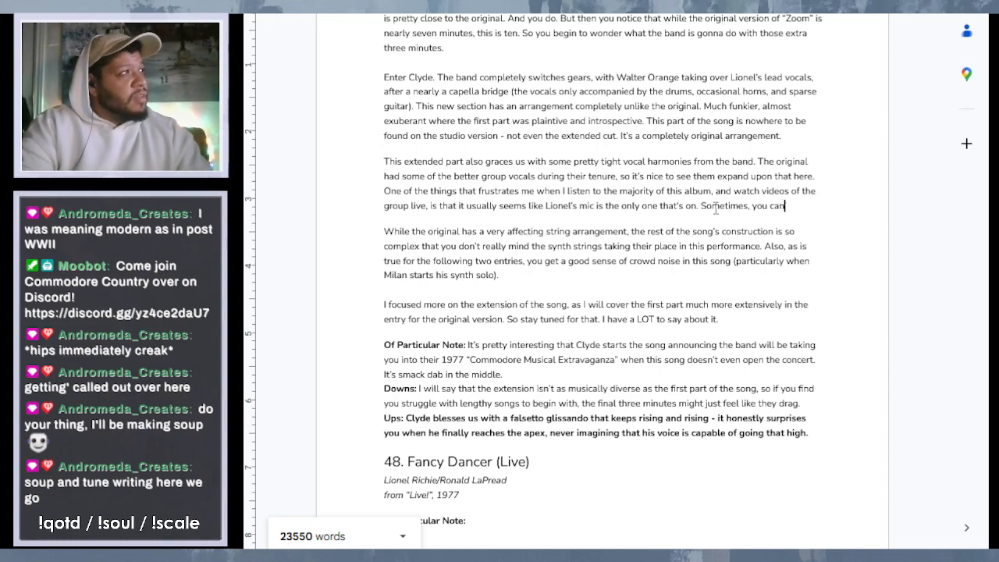
type("'t hea")
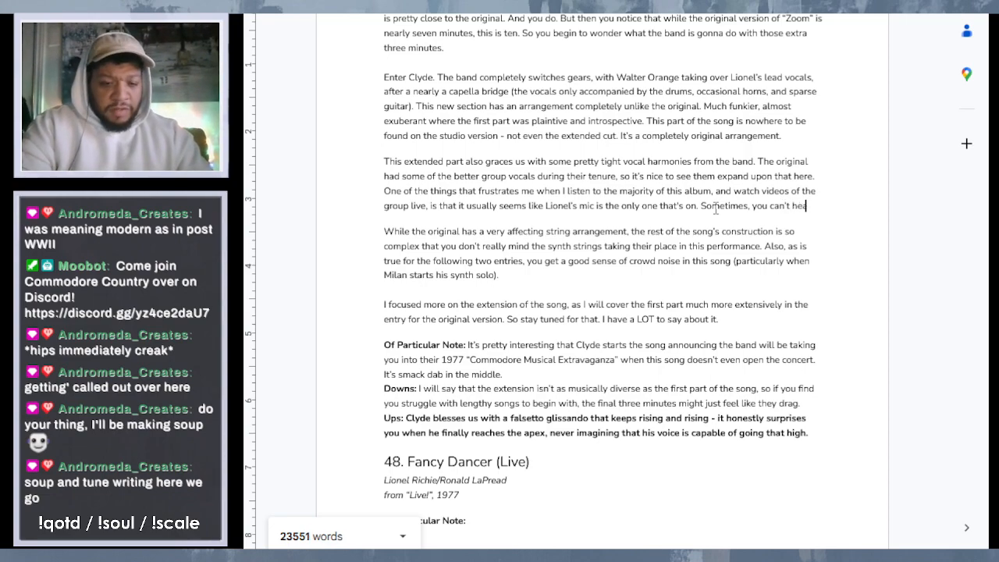
type("r the rest of the band")
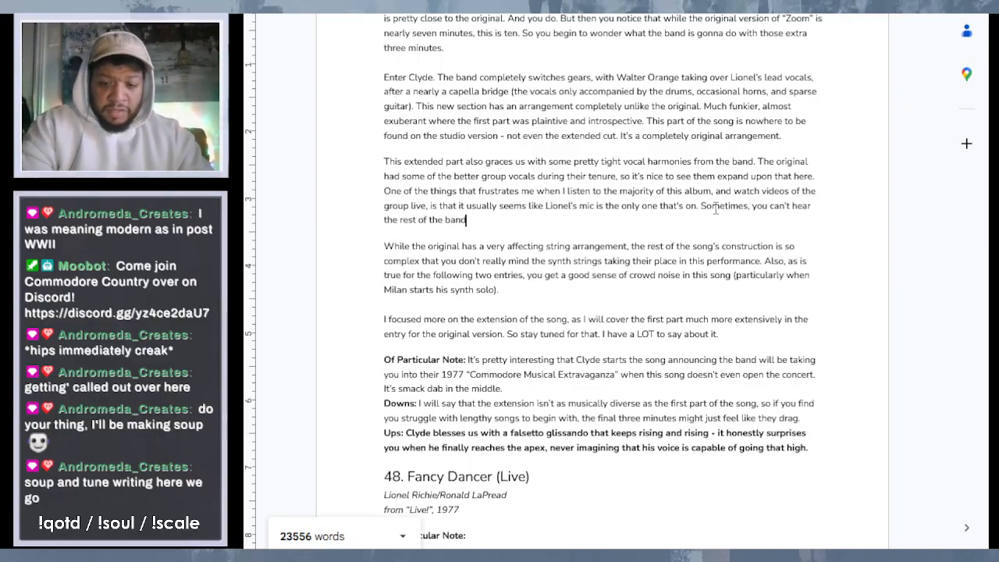
type("'s vocals at all")
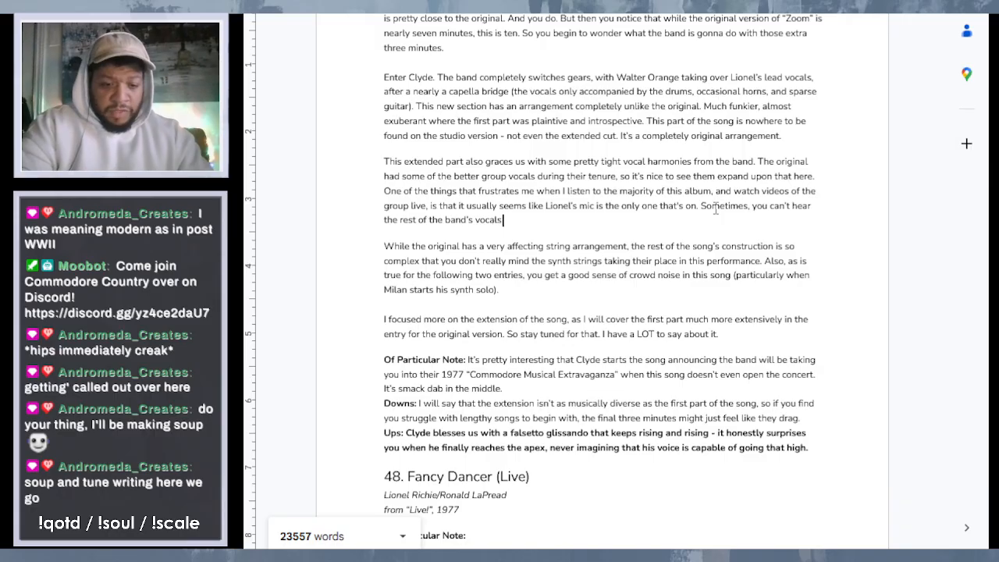
type(". Tha")
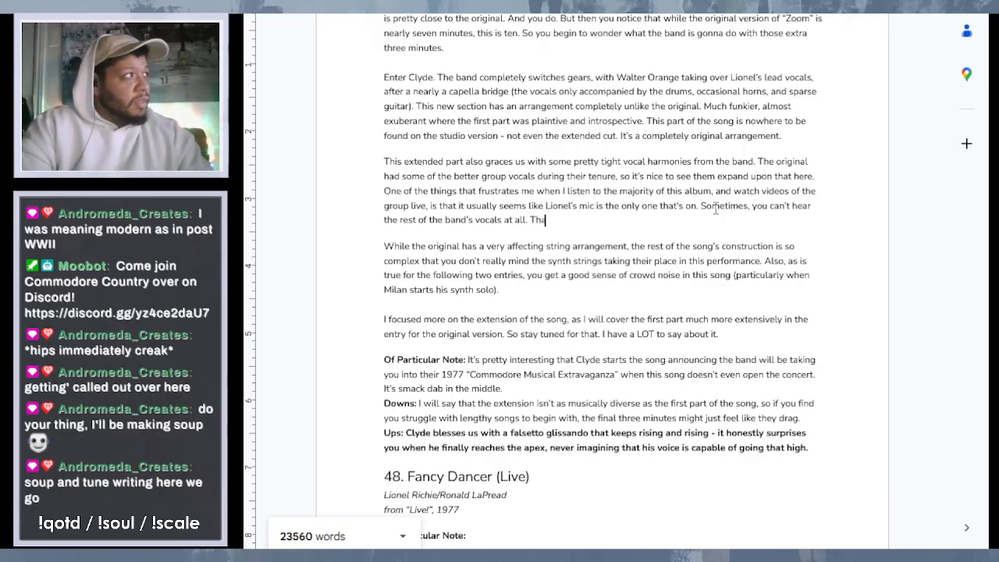
type("nkfull")
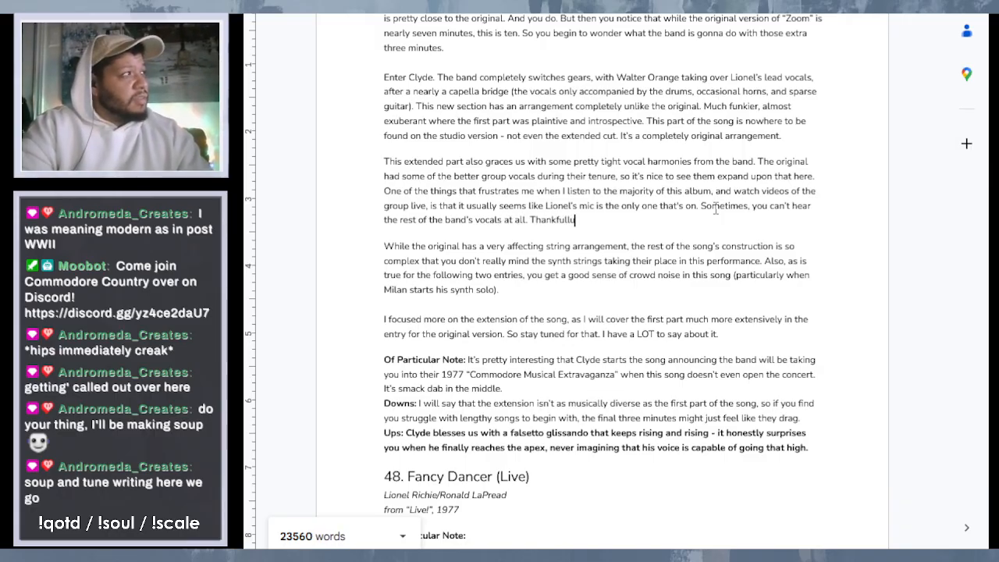
type("y, you can")
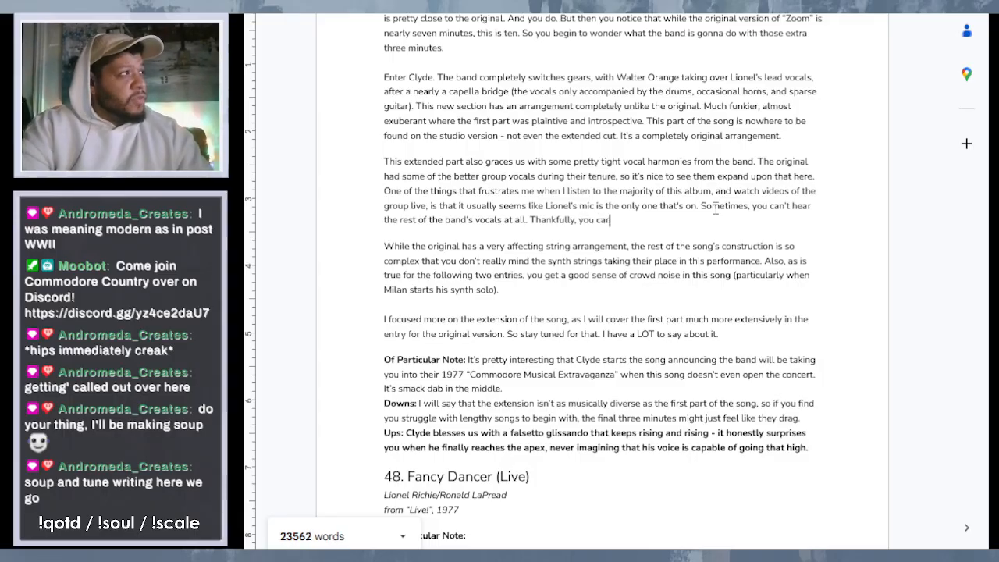
type(" here, and")
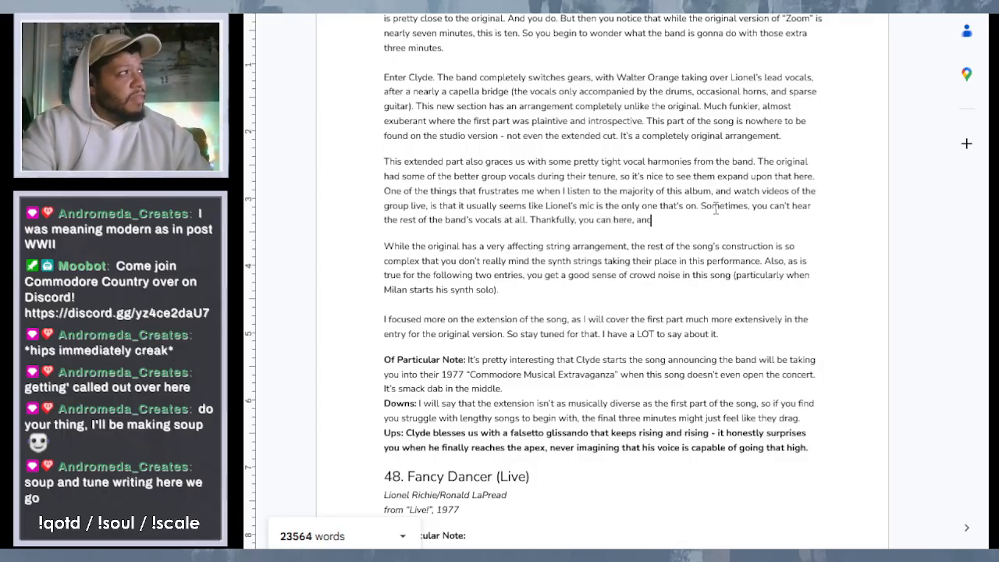
type(" on the ne")
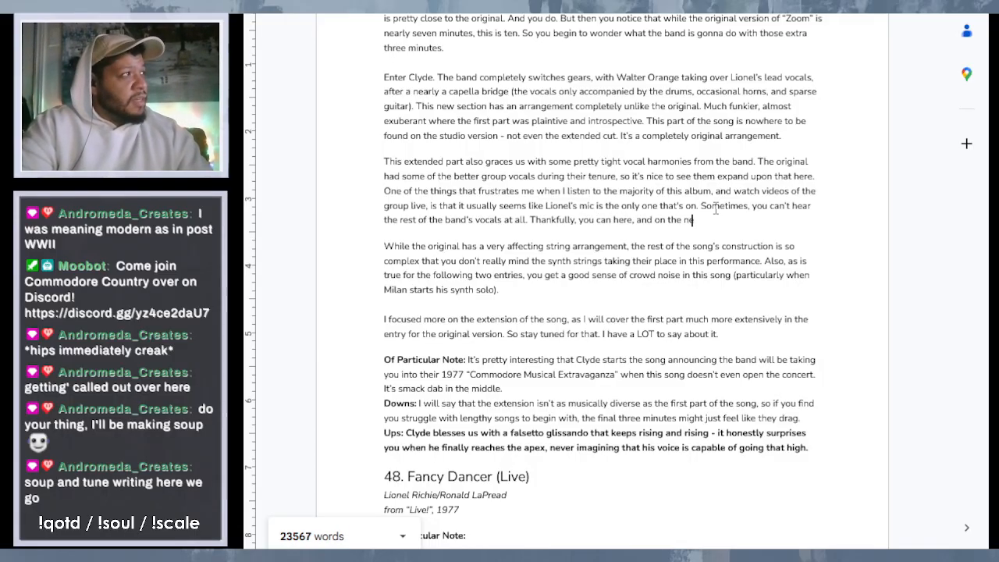
type("xt two songs we")
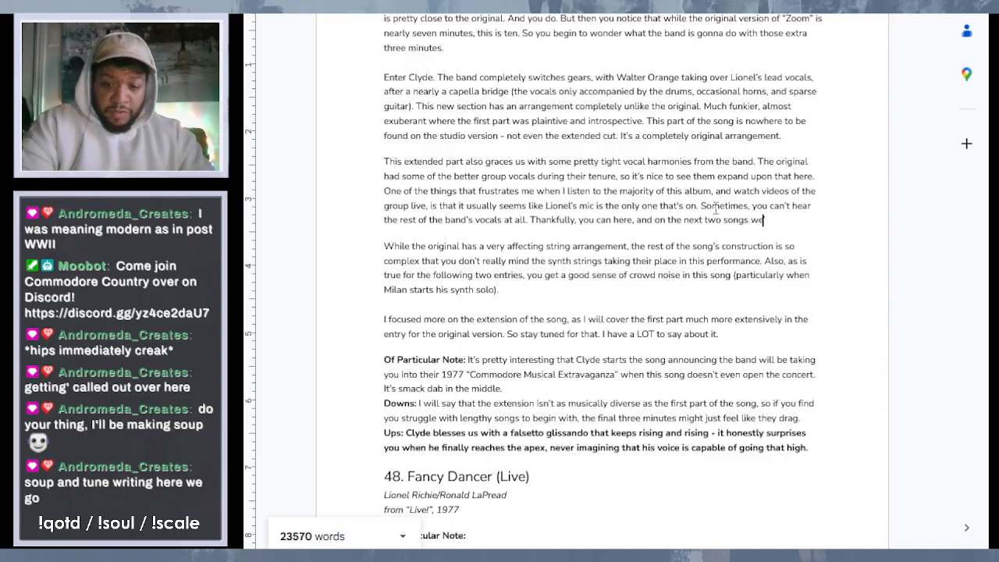
type("'ll talk abou")
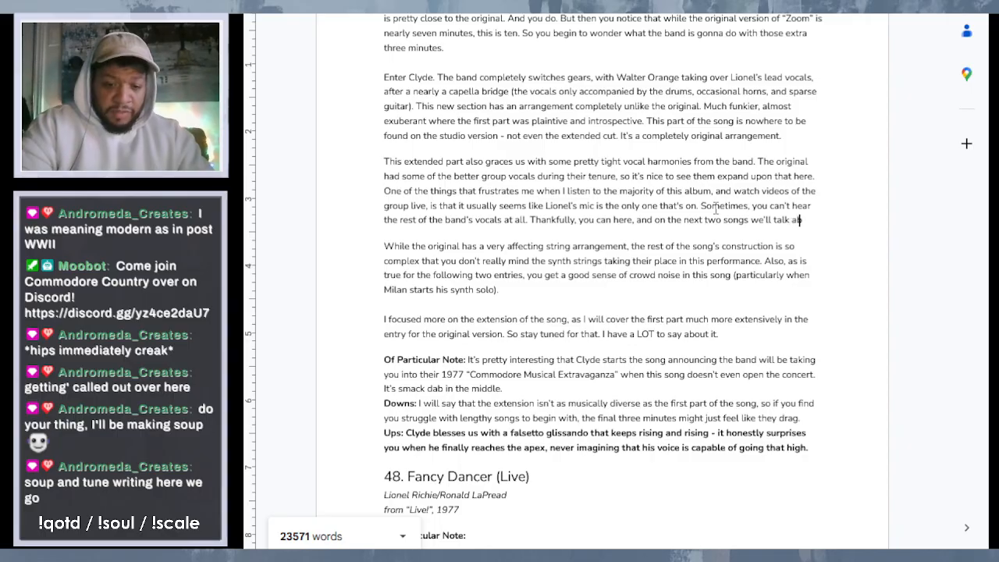
type("t on this ")
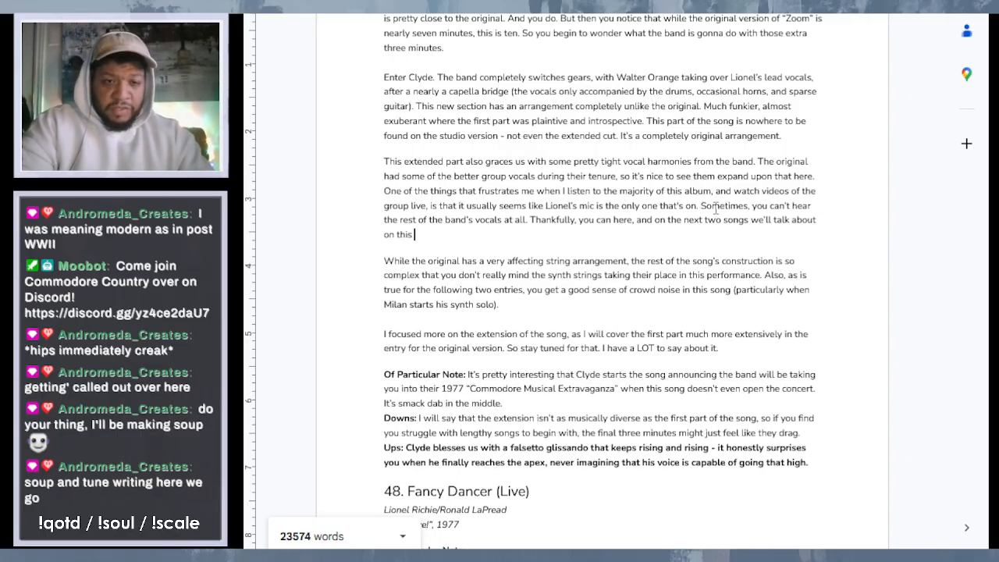
type("record.")
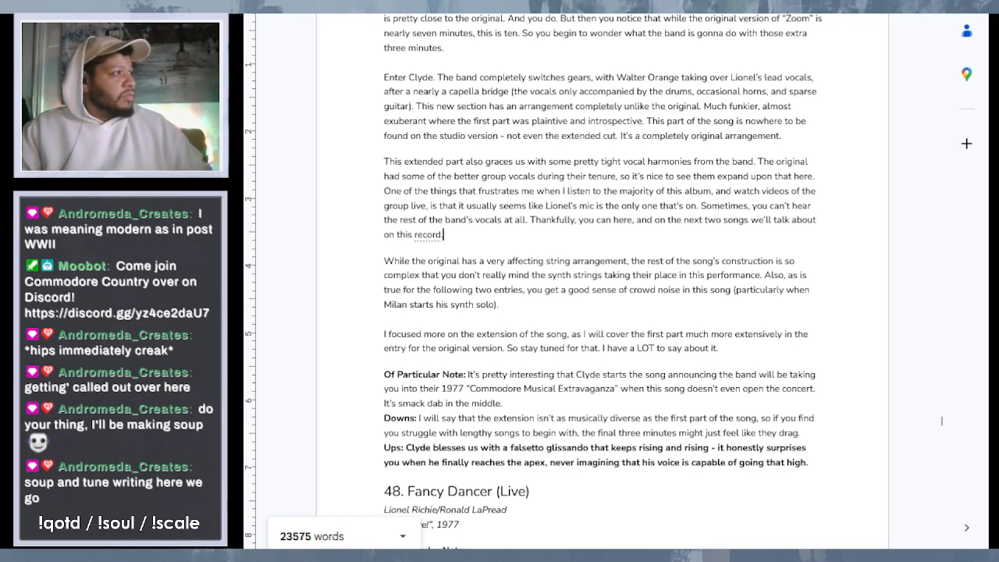
- Remove the bold formatting from the text following the "Ups:" label in the "Zoom (Live)" entry, keeping the label bold
left_click_drag(816, 465, 409, 448)
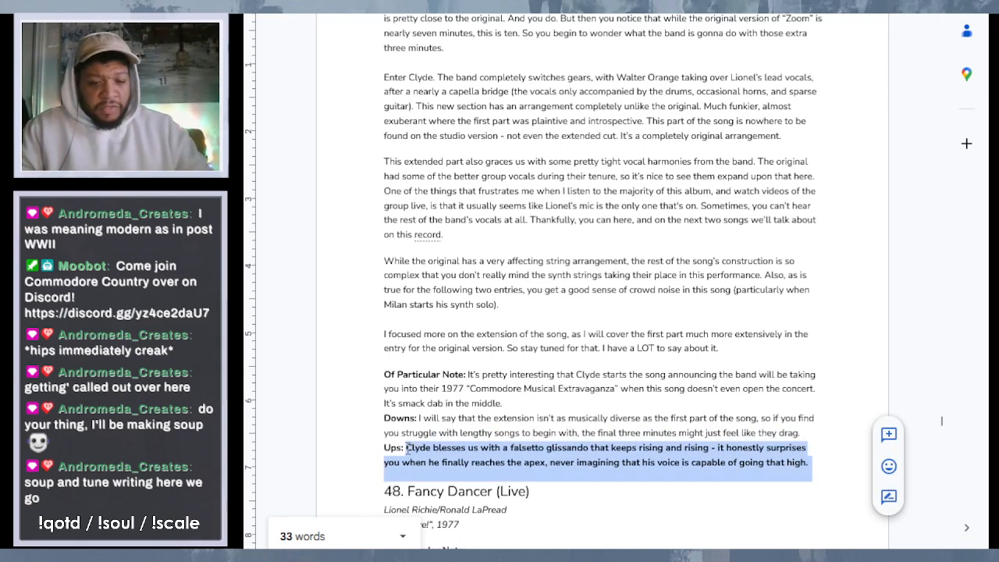
left_click(609, 375)
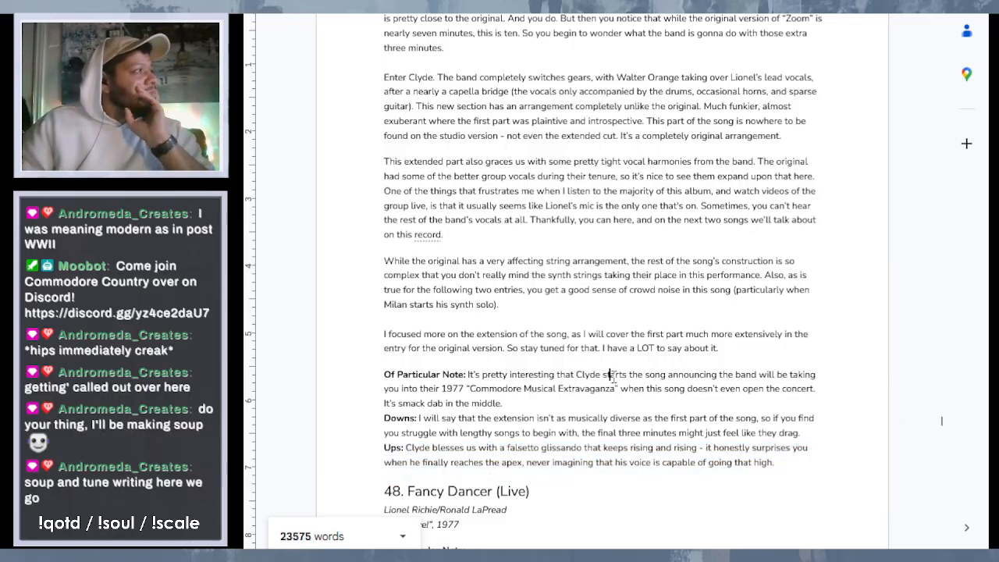
left_click(488, 239)
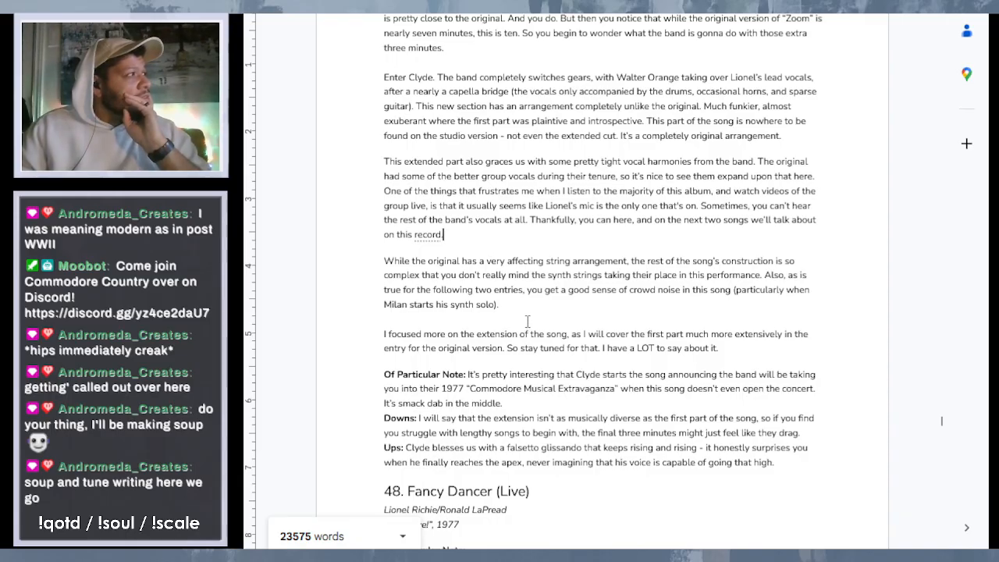
scroll(563, 319, "up", 1)
scroll(563, 318, "down", 2)
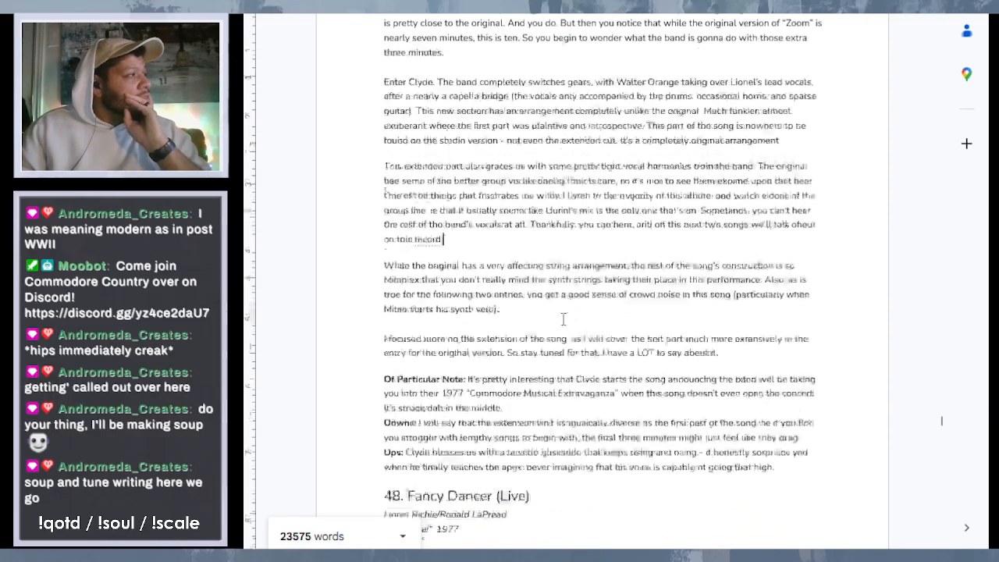
scroll(563, 318, "down", 1)
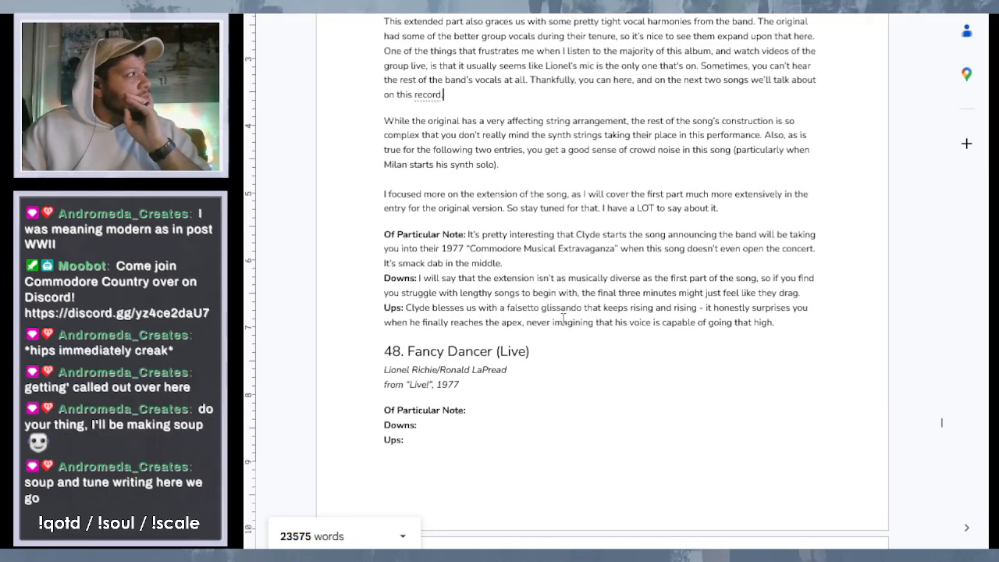
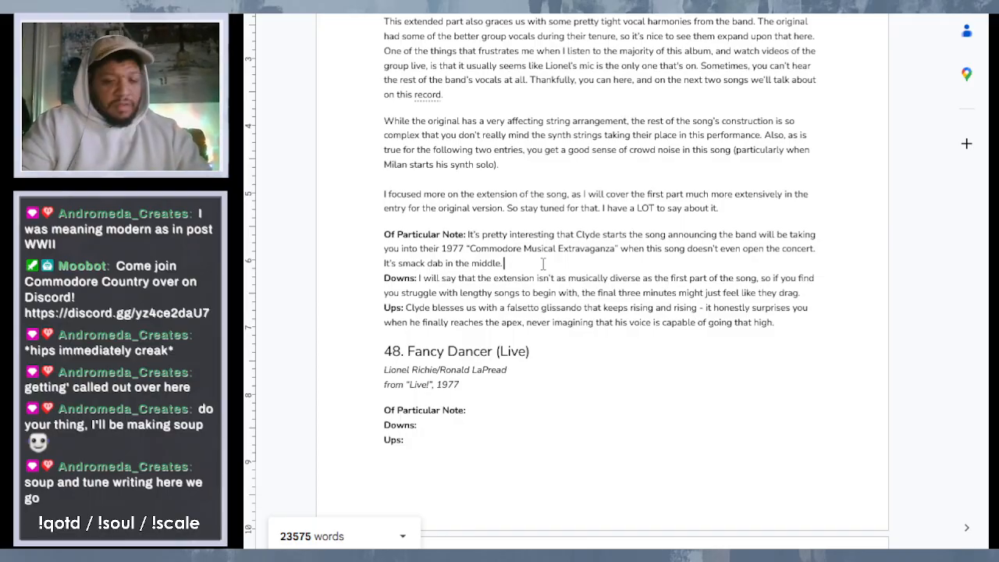
- Extend the last sentence of the "Zoom (Live)" particular note with "- they had already been playing for a good amount of time already."
type("They ahd")
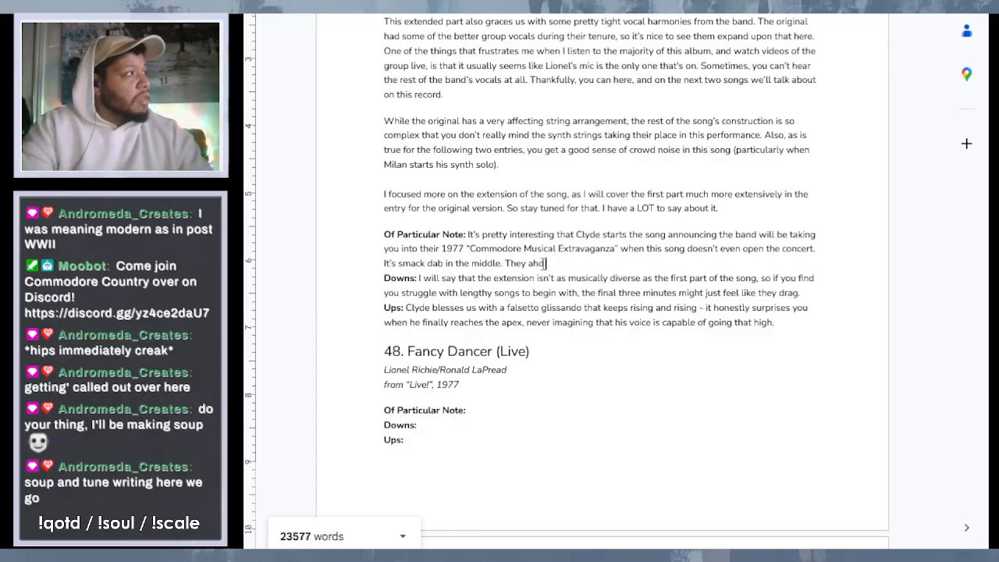
key("BackSpace")
key("BackSpace")
key("BackSpace")
key("BackSpace")
key("BackSpace")
key("BackSpace")
key("BackSpace")
key("BackSpace")
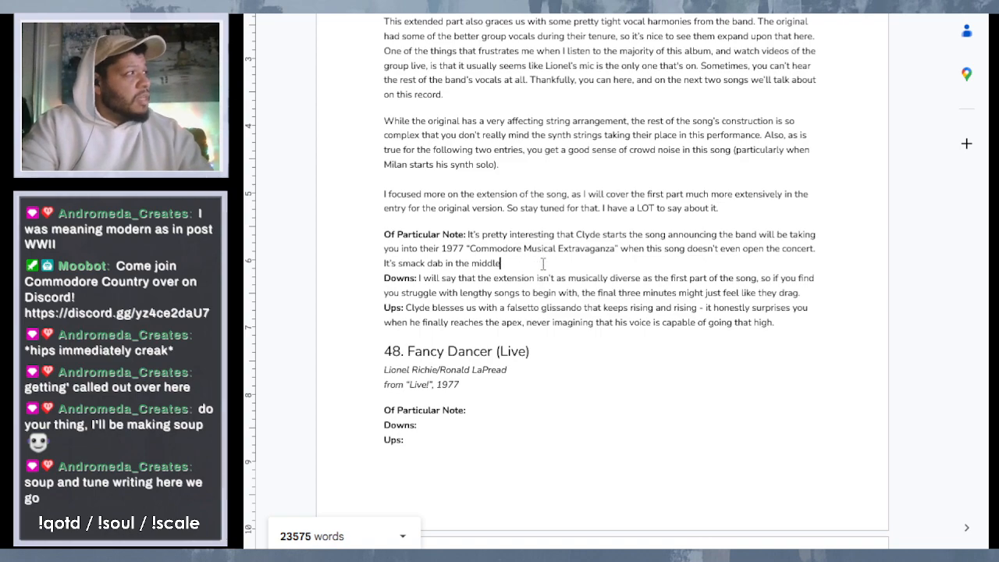
type("- they ha")
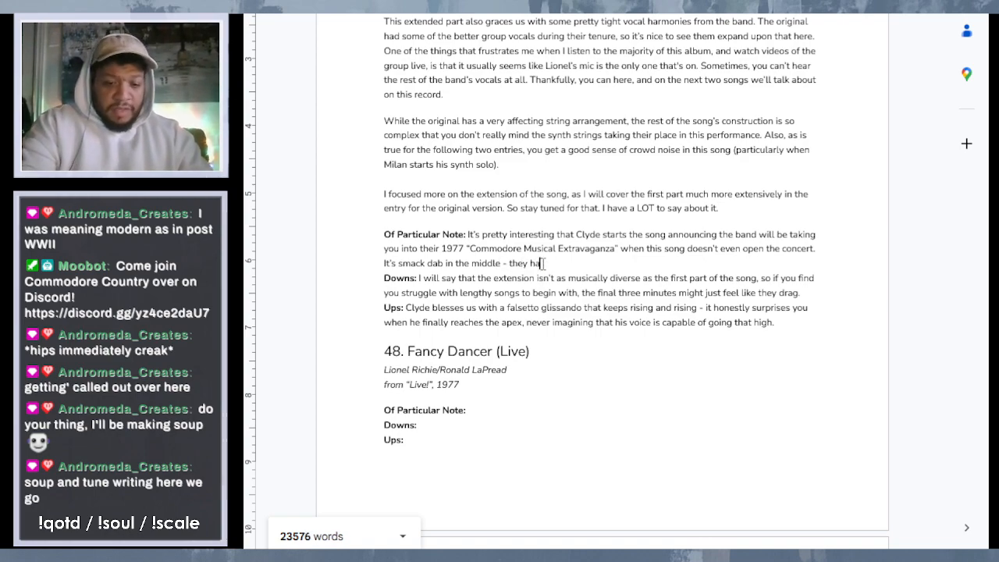
type("d already")
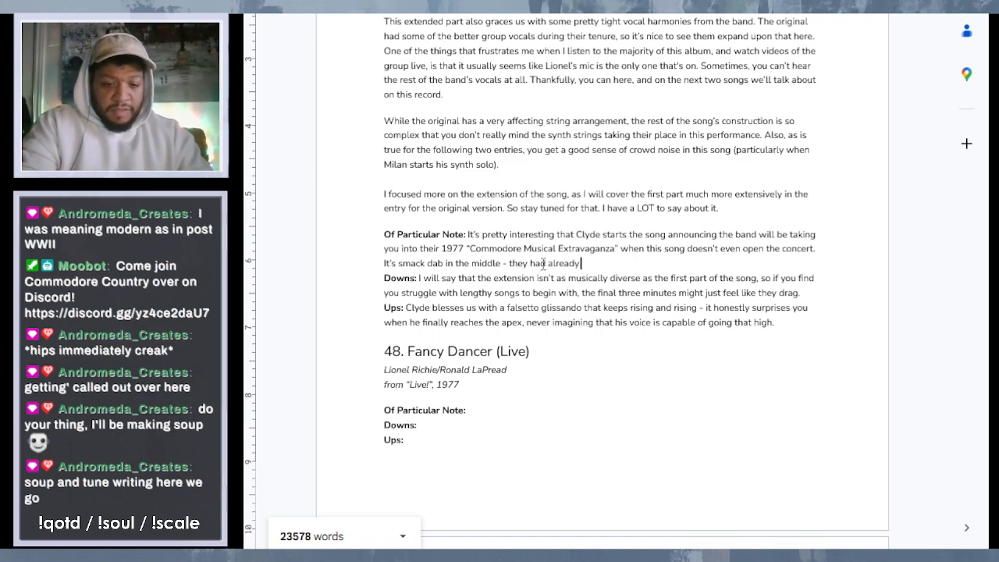
type(" been playing for")
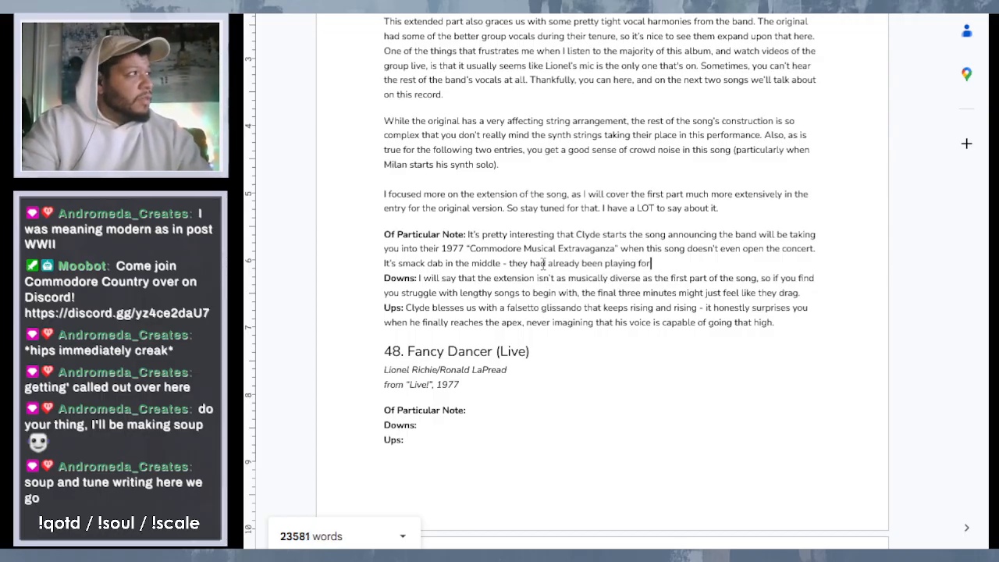
type(" a g")
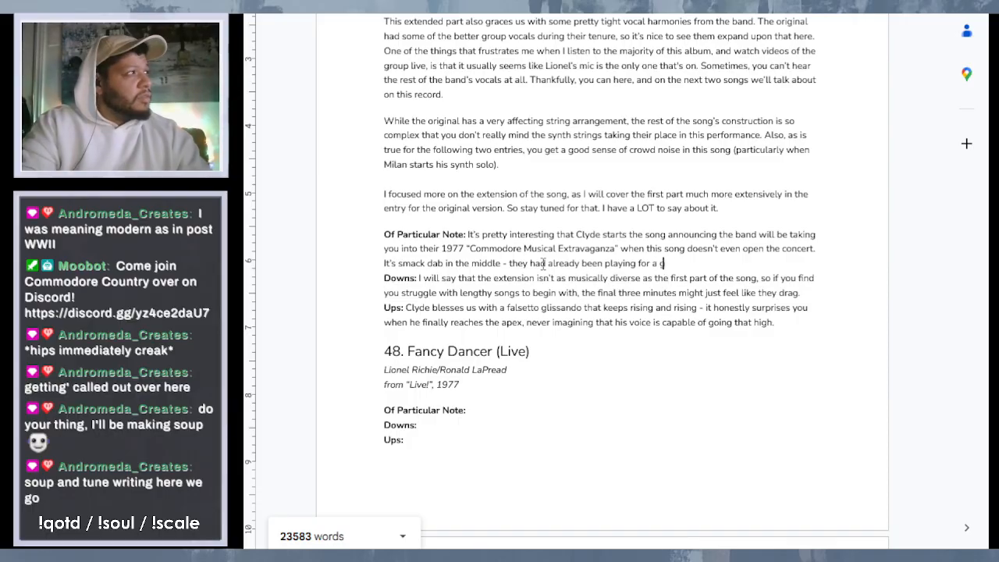
type("ood amo")
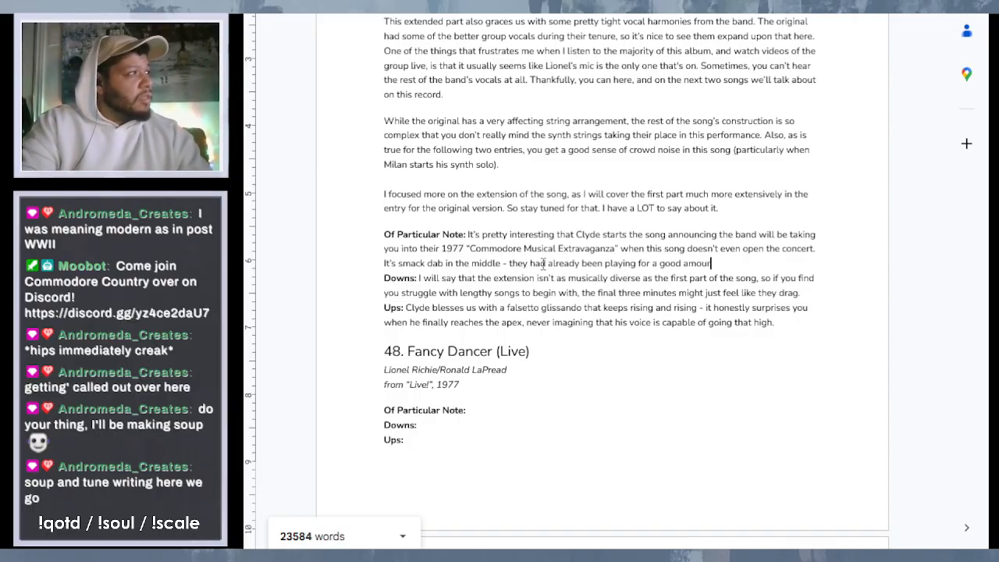
type("unt")
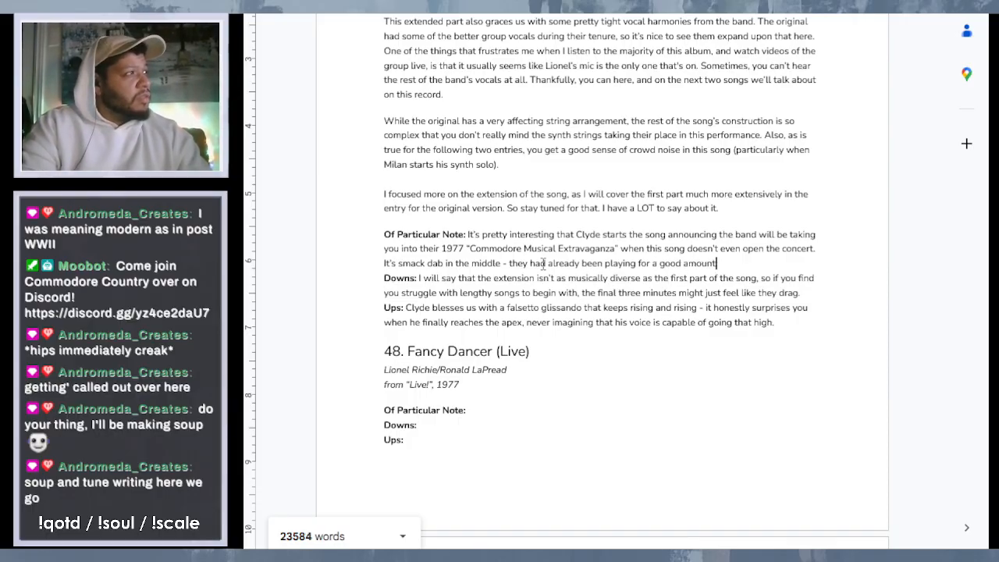
type(" od")
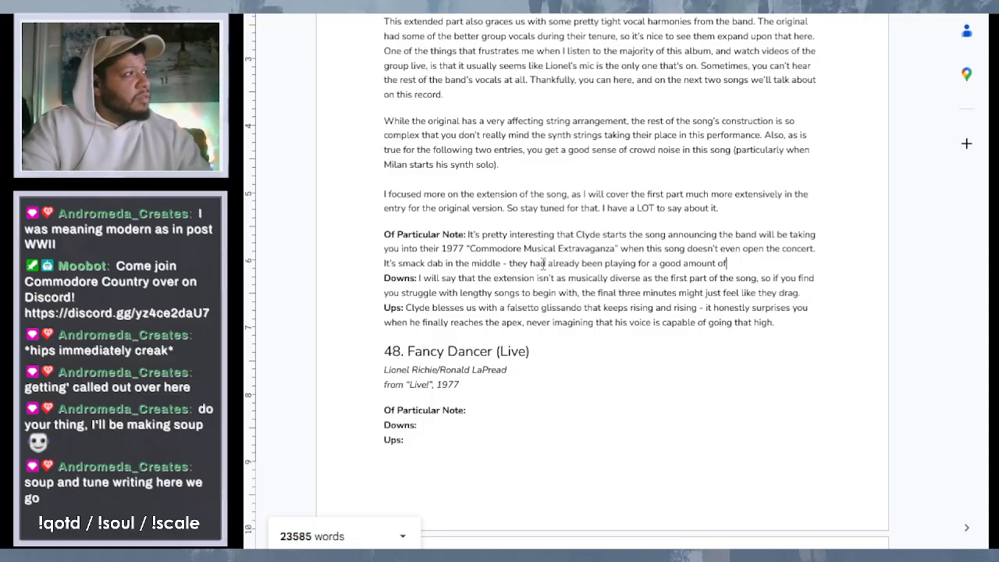
type(" time al")
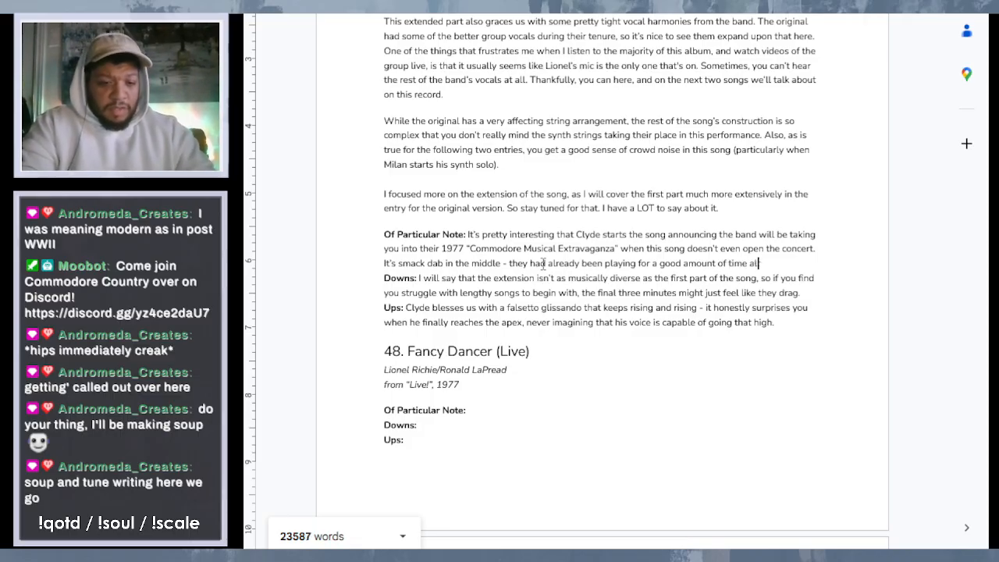
type("ready")
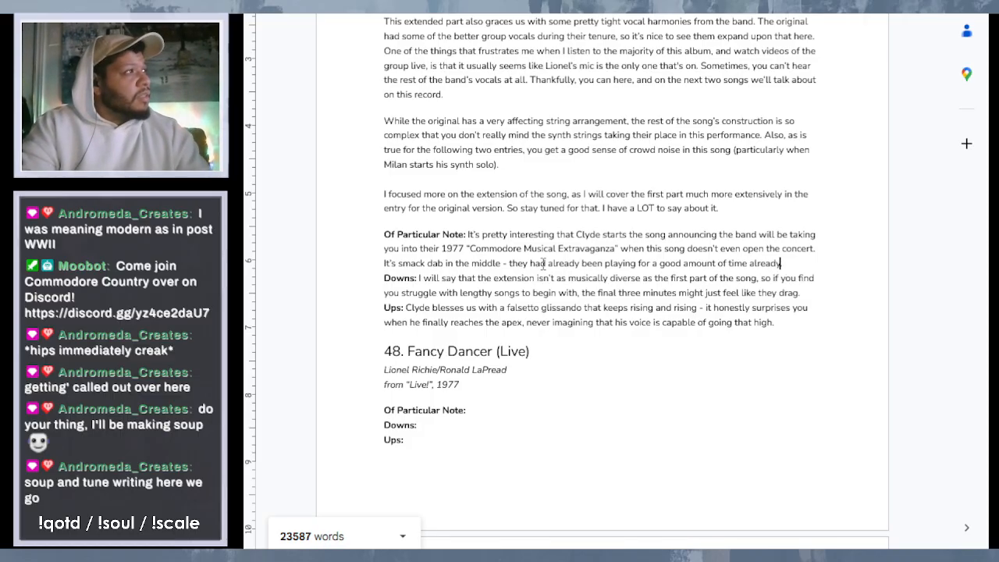
type(".")
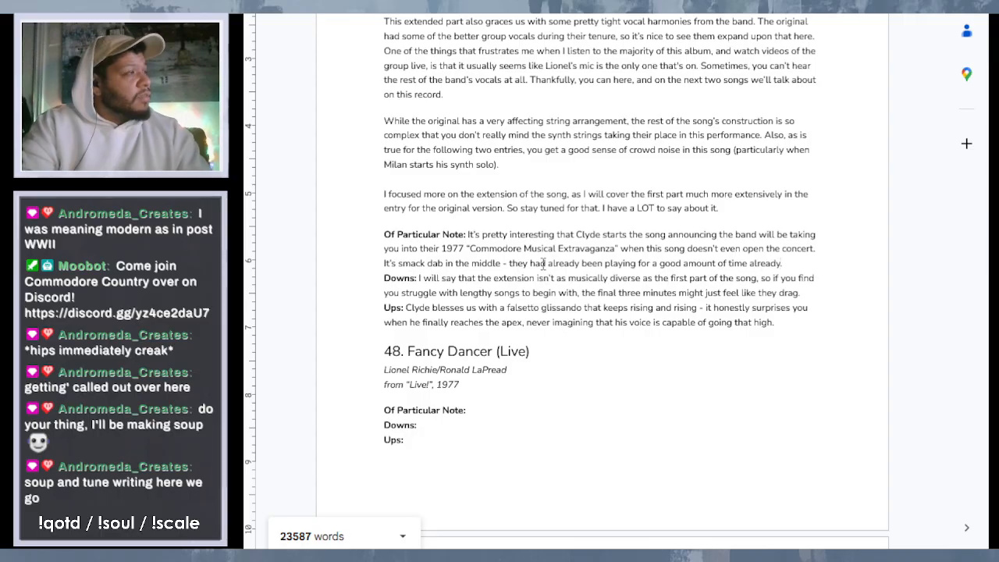
- Look over the "Zoom (Live)" entry and its neighbours, and go back through the earlier entries to the document's introduction
left_click(706, 283)
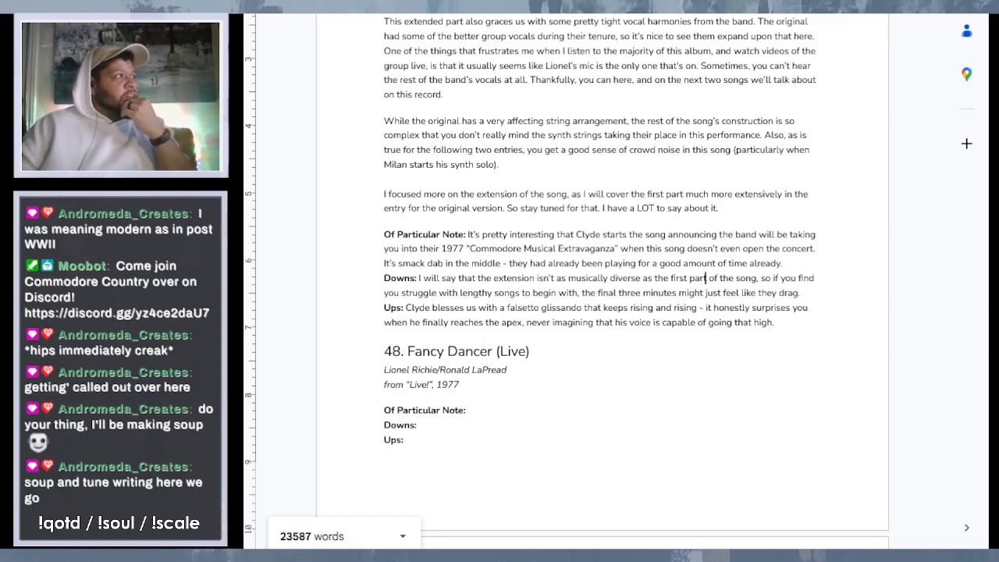
scroll(629, 104, "up", 5)
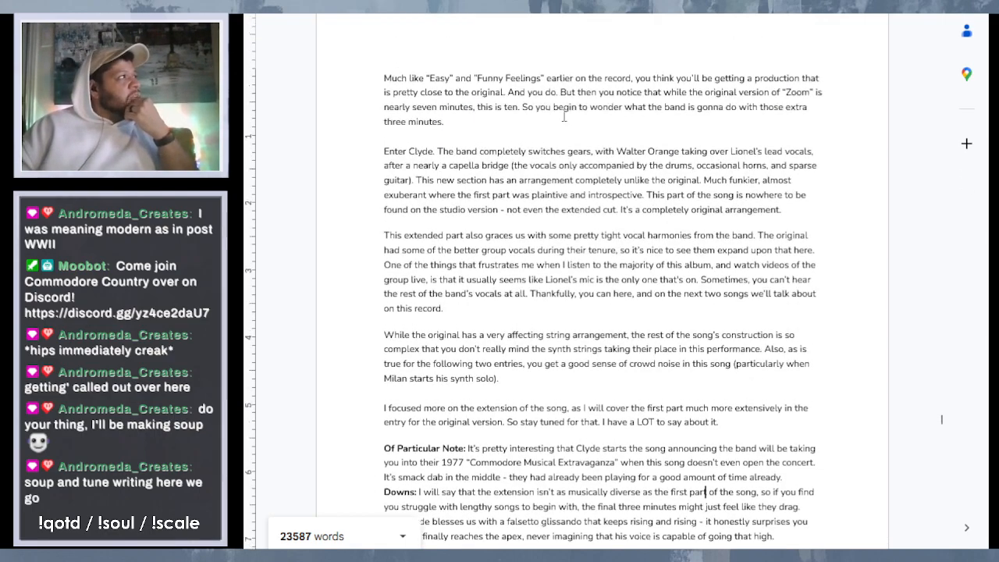
left_click_drag(383, 22, 483, 24)
left_click(483, 178)
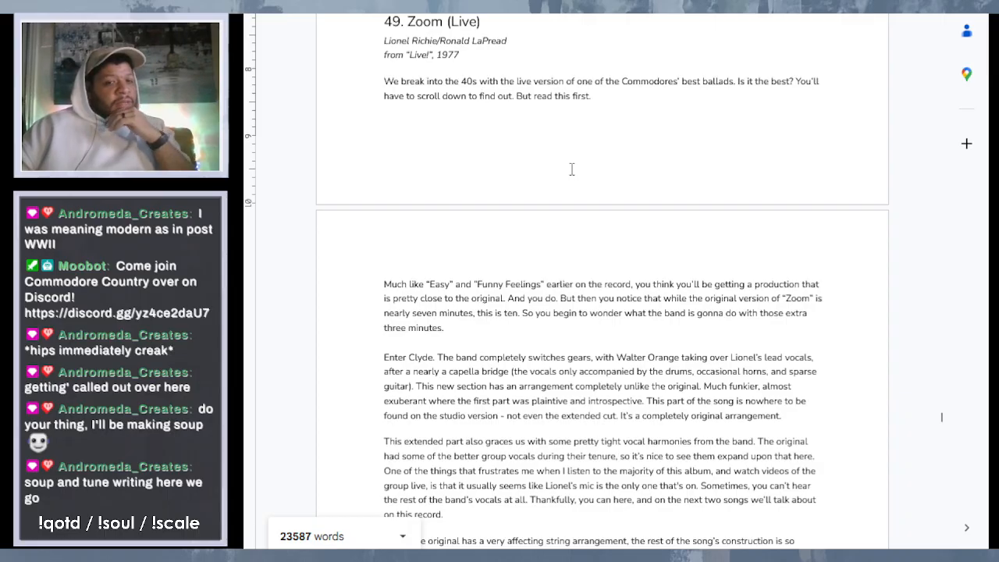
scroll(678, 210, "down", 5)
scroll(678, 211, "down", 5)
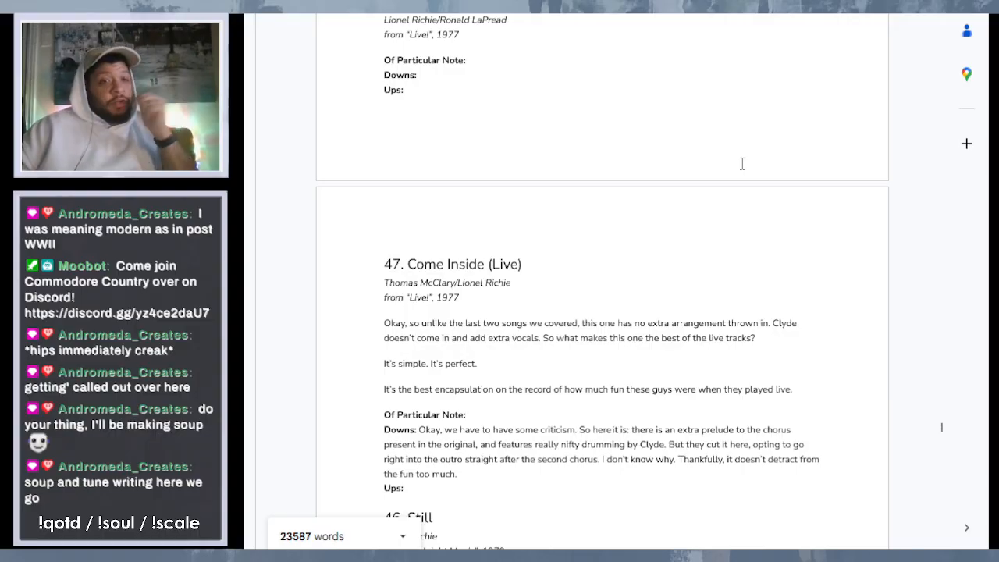
scroll(742, 163, "up", 15)
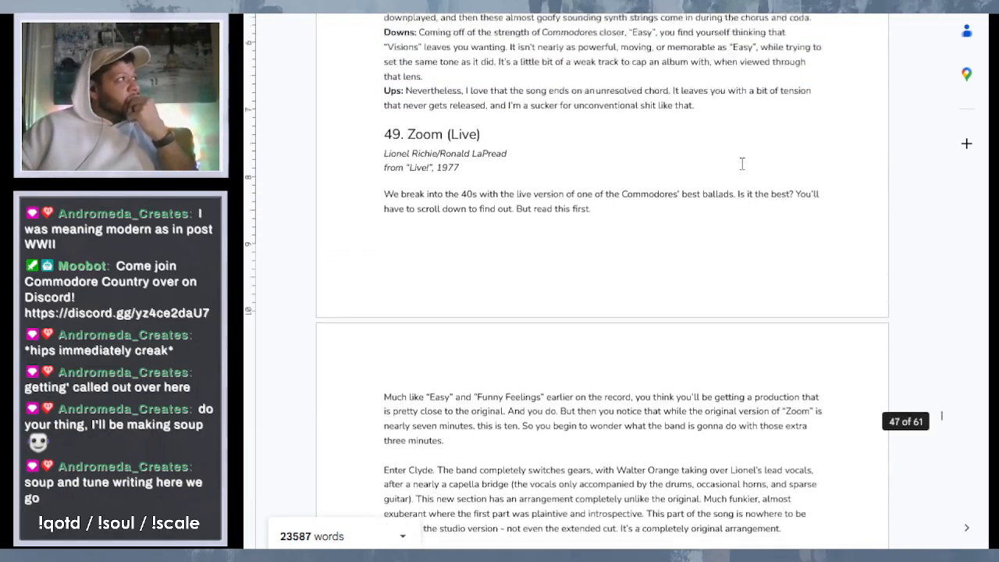
scroll(742, 163, "up", 5)
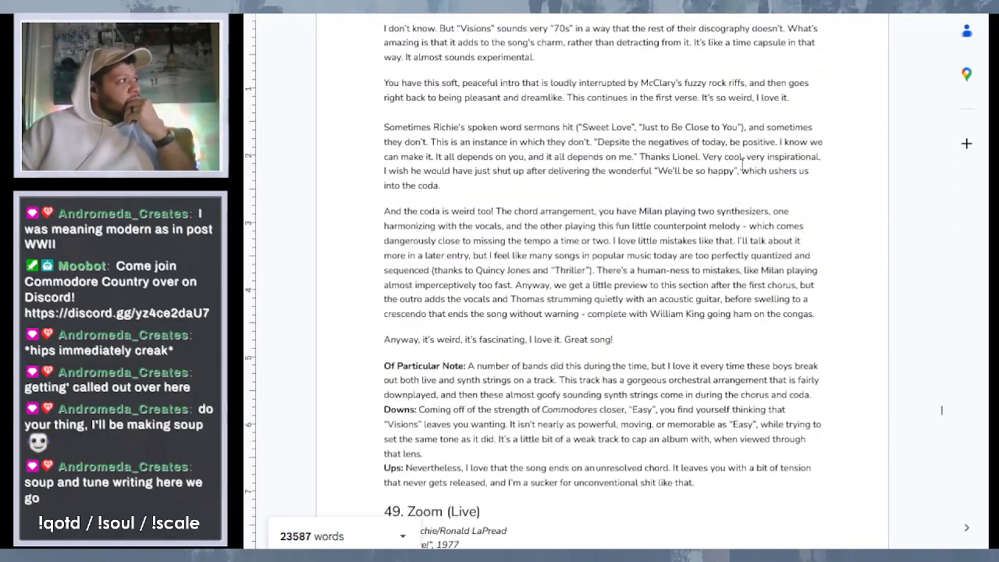
scroll(711, 266, "up", 7)
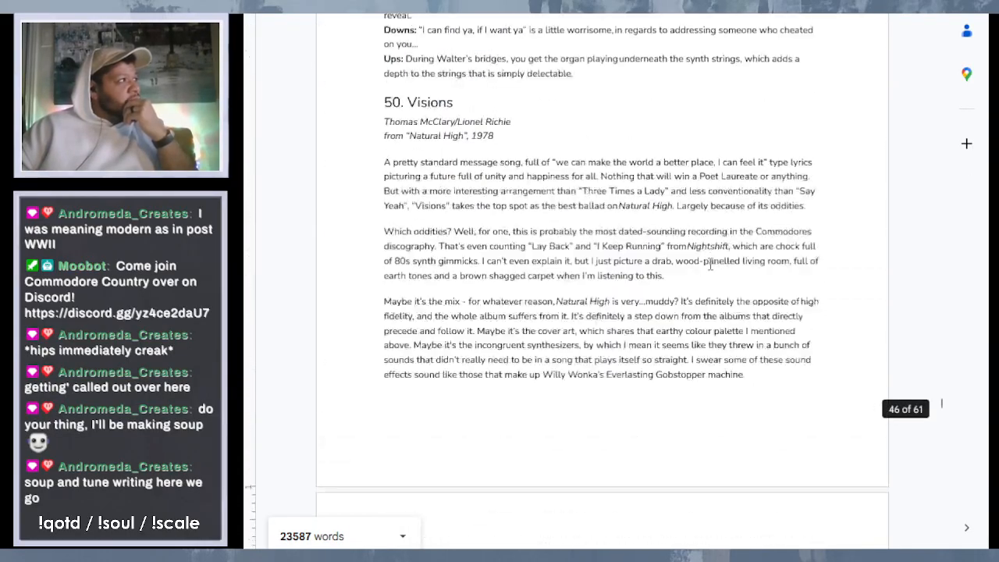
scroll(711, 265, "up", 9)
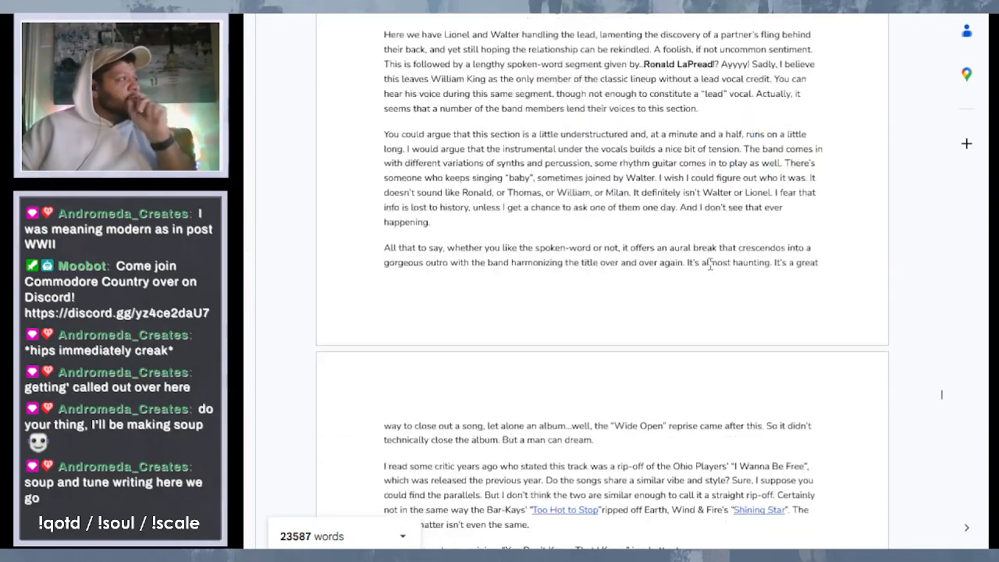
scroll(710, 266, "up", 1)
scroll(508, 241, "down", 5)
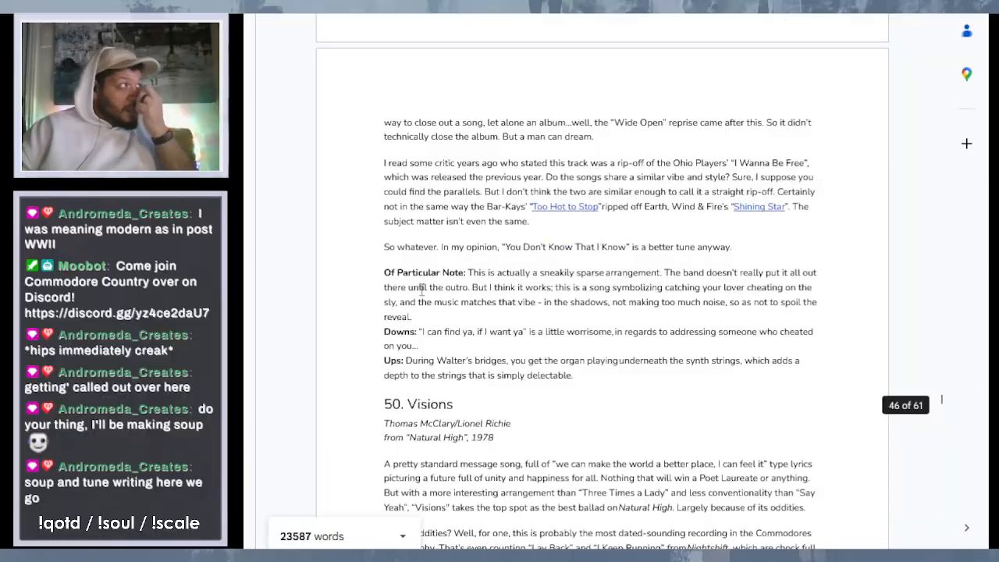
scroll(629, 263, "down", 18)
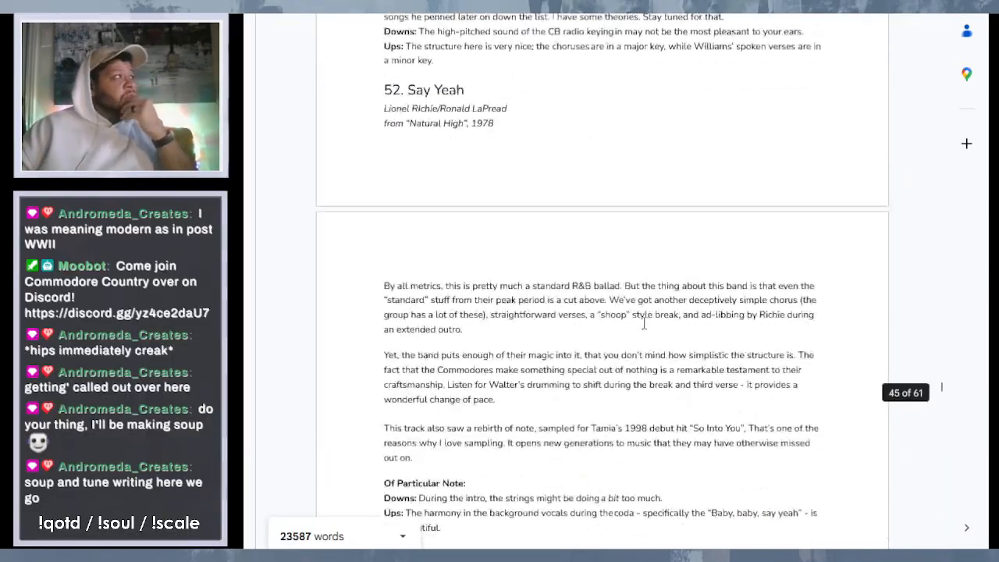
scroll(644, 324, "down", 20)
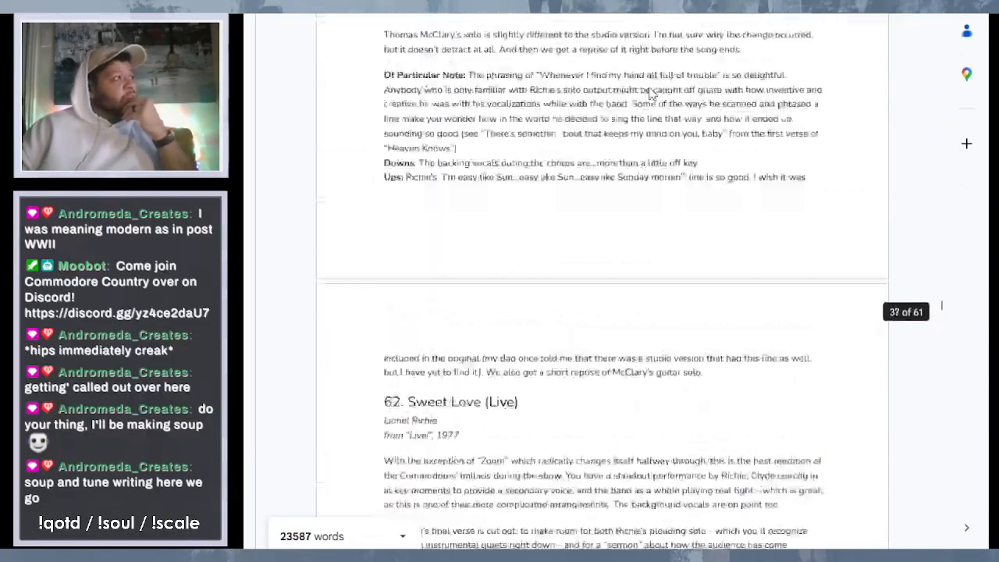
scroll(651, 94, "down", 20)
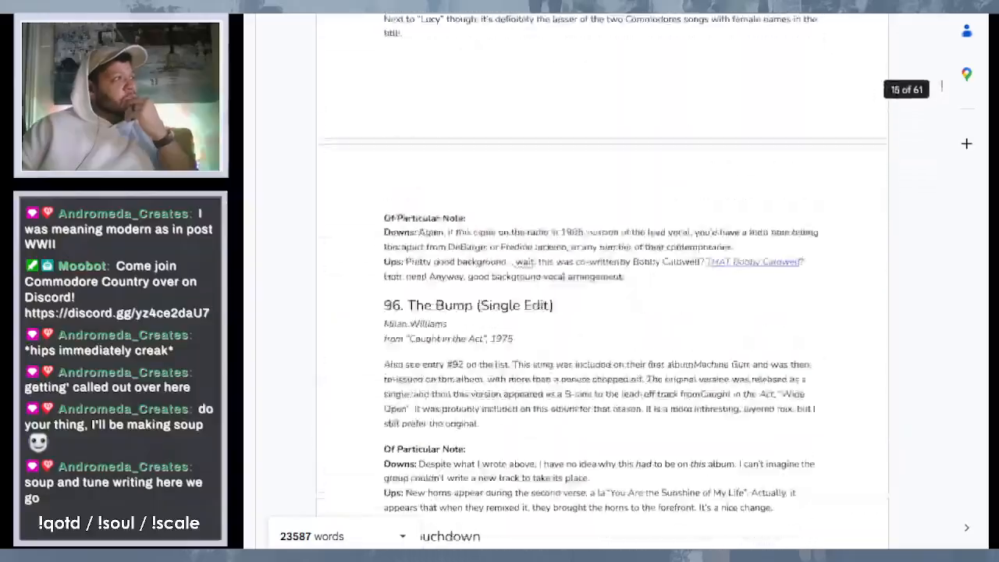
scroll(602, 281, "up", 20)
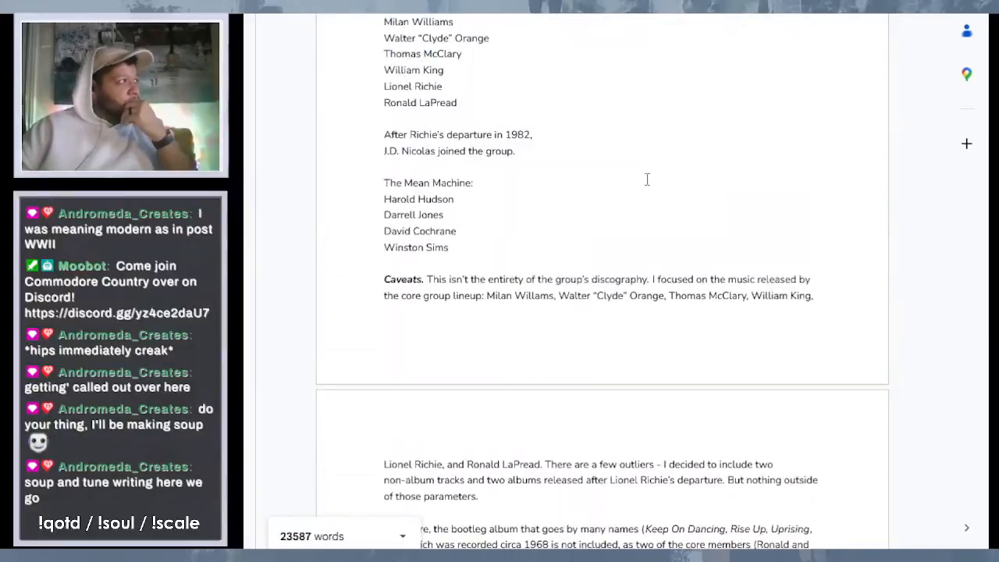
- Review the ranking from entry 115 onward, examining the chapter divisions through "Chapter Three: Cooking with Gas"
scroll(647, 179, "down", 15)
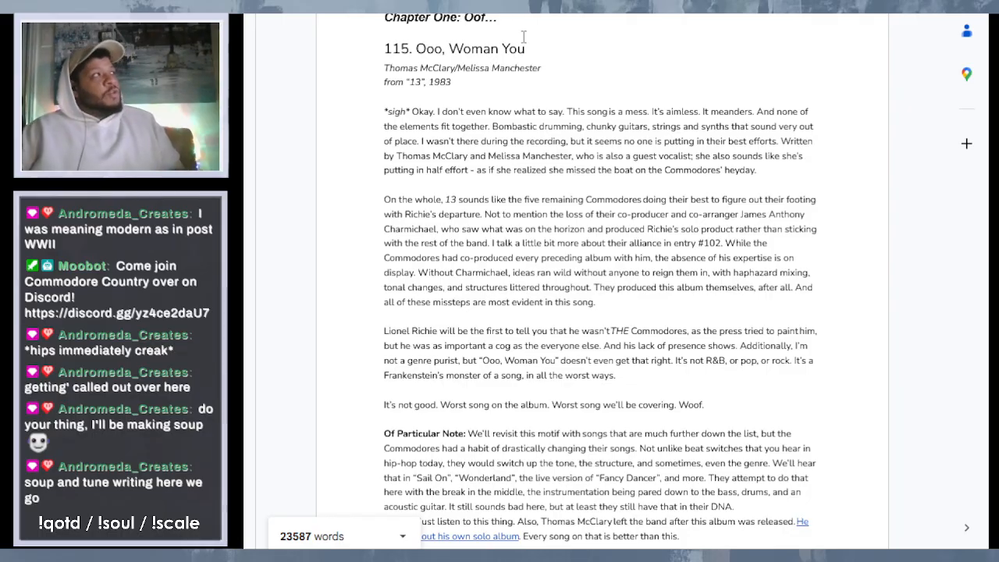
scroll(492, 93, "down", 1)
scroll(492, 93, "down", 20)
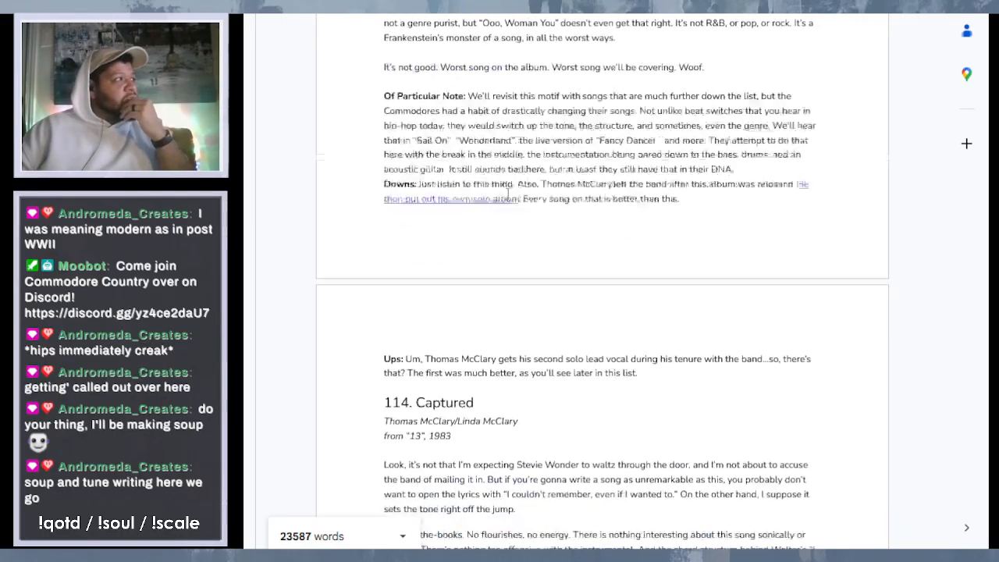
scroll(513, 303, "down", 12)
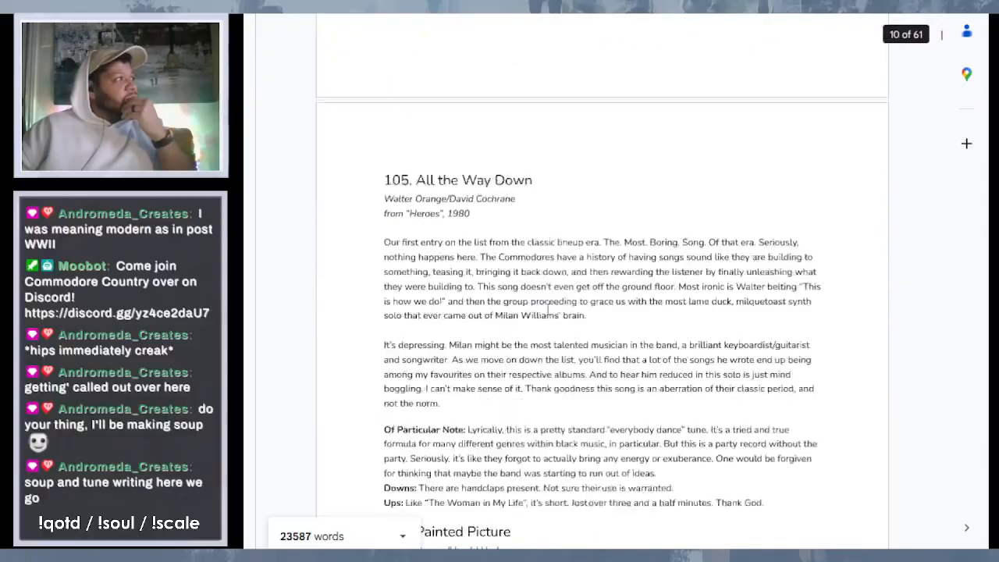
scroll(547, 310, "down", 12)
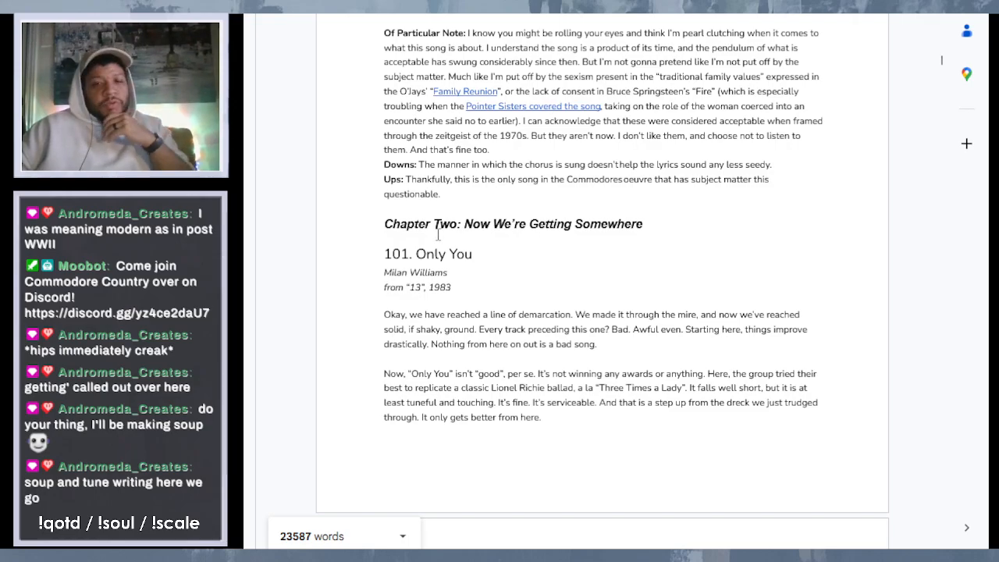
scroll(520, 234, "down", 5)
scroll(519, 234, "down", 12)
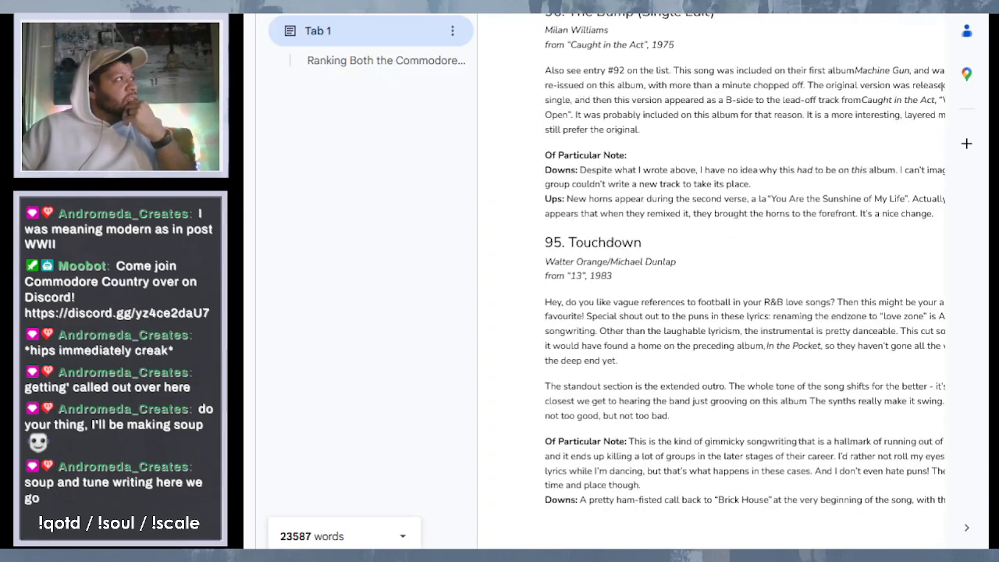
scroll(574, 170, "down", 20)
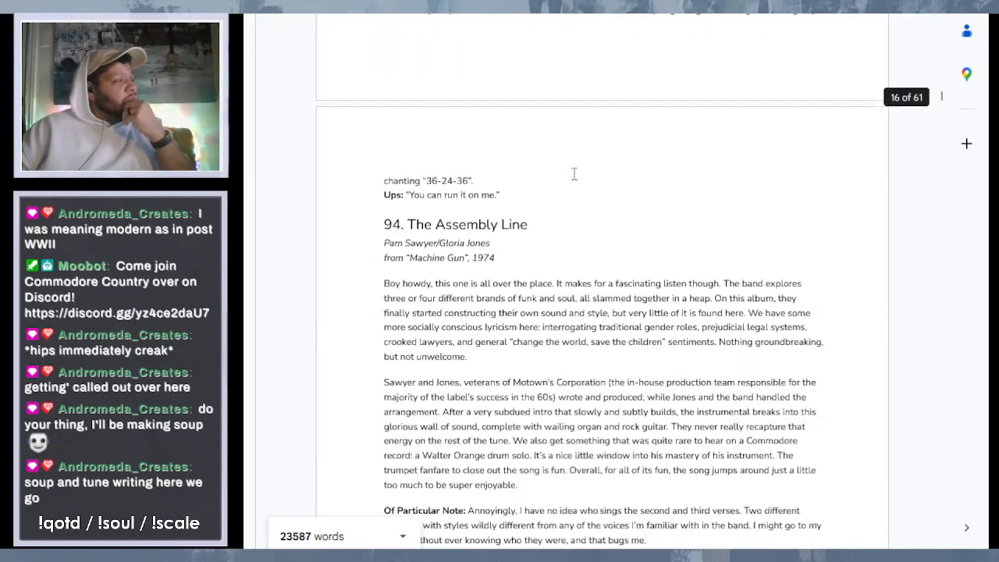
scroll(604, 363, "down", 20)
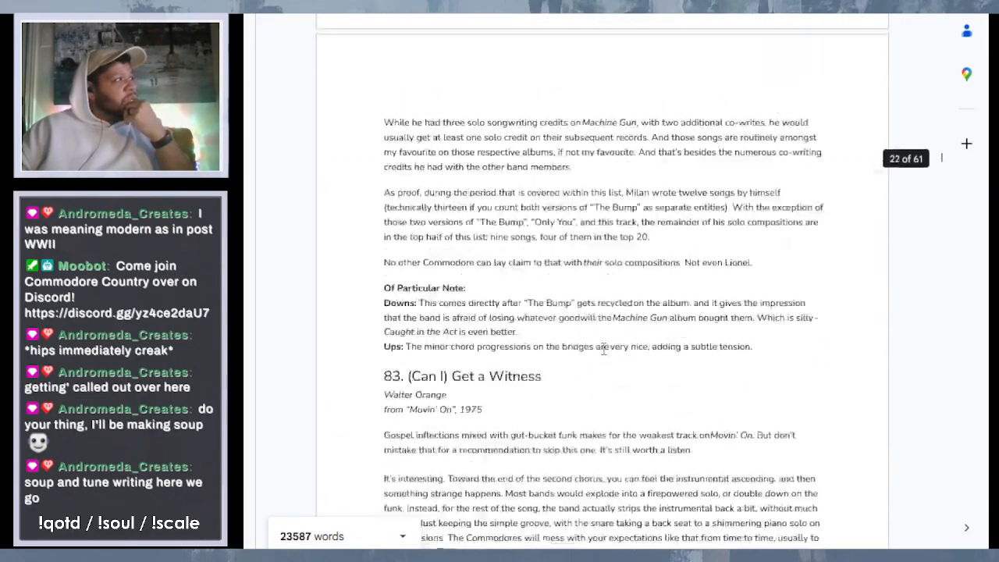
scroll(602, 316, "down", 20)
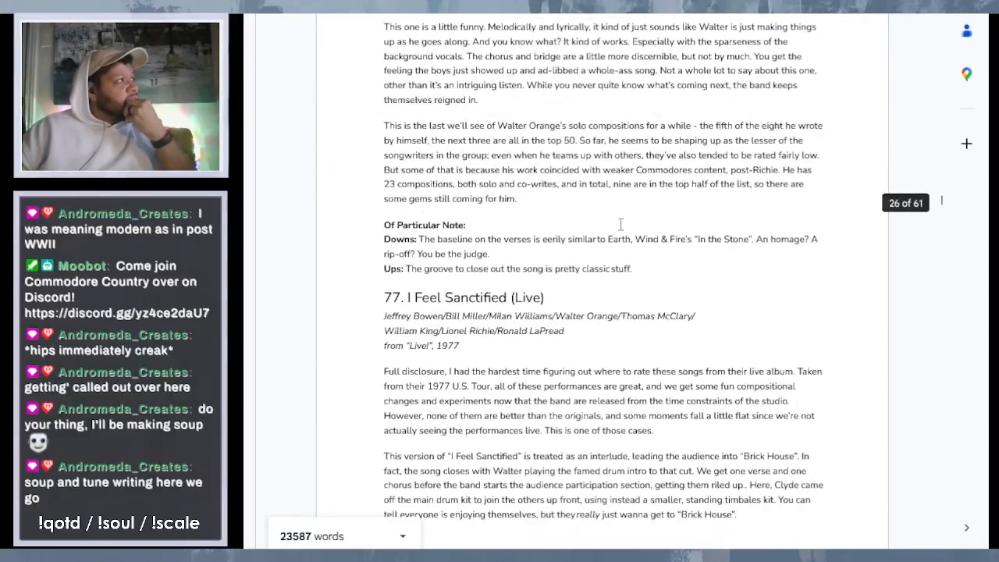
scroll(601, 316, "down", 15)
scroll(617, 377, "down", 10)
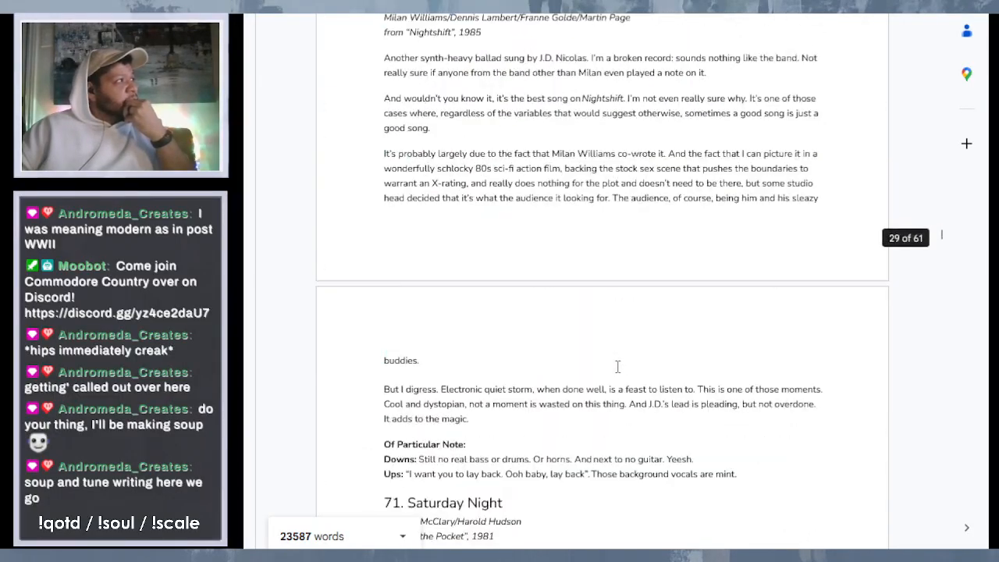
scroll(618, 349, "down", 10)
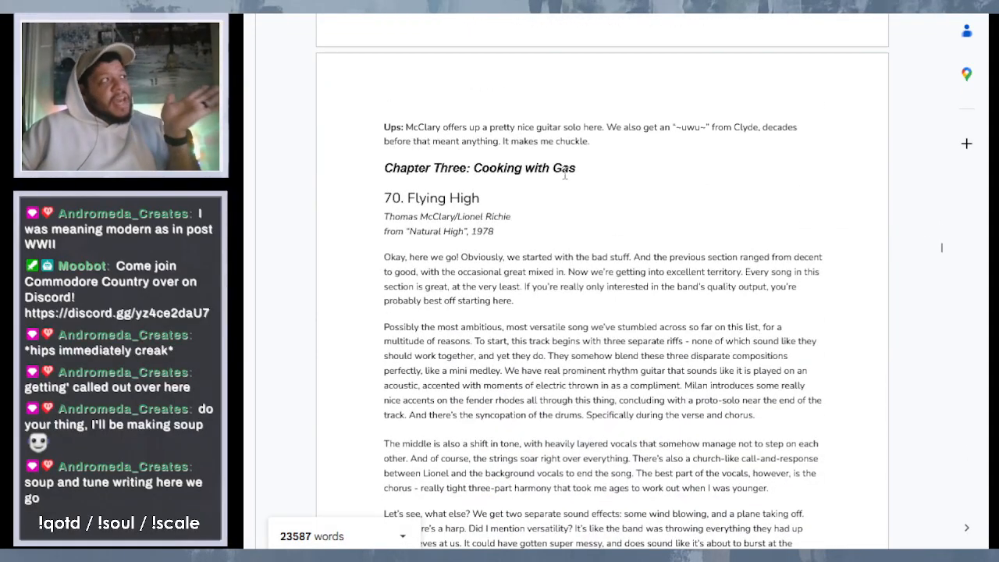
- Review the ranking from "Chapter Three: Cooking with Gas" onward, examining where Chapters Four, Five and Six begin
scroll(716, 406, "down", 15)
scroll(716, 406, "down", 20)
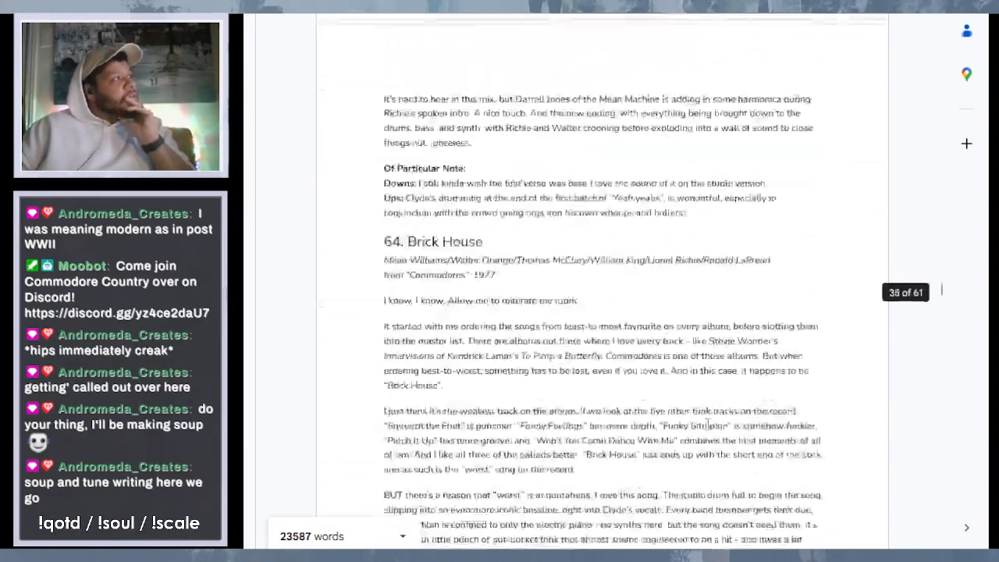
scroll(708, 424, "down", 20)
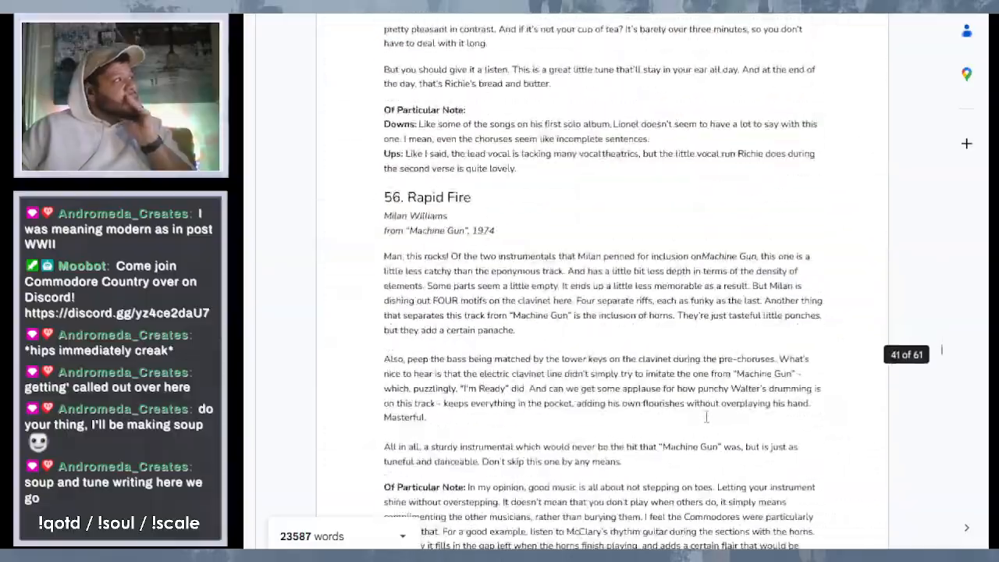
scroll(695, 478, "down", 20)
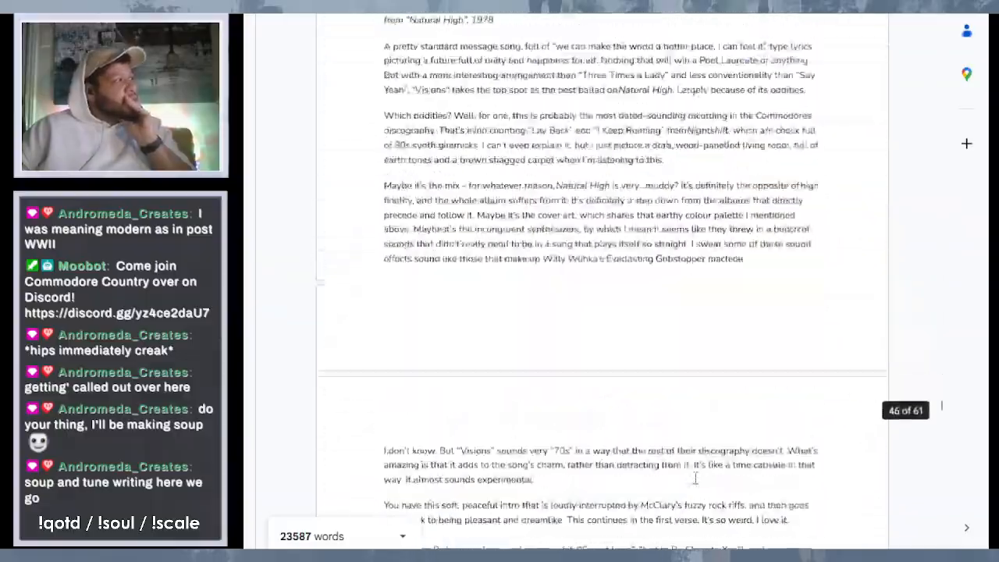
scroll(692, 398, "down", 15)
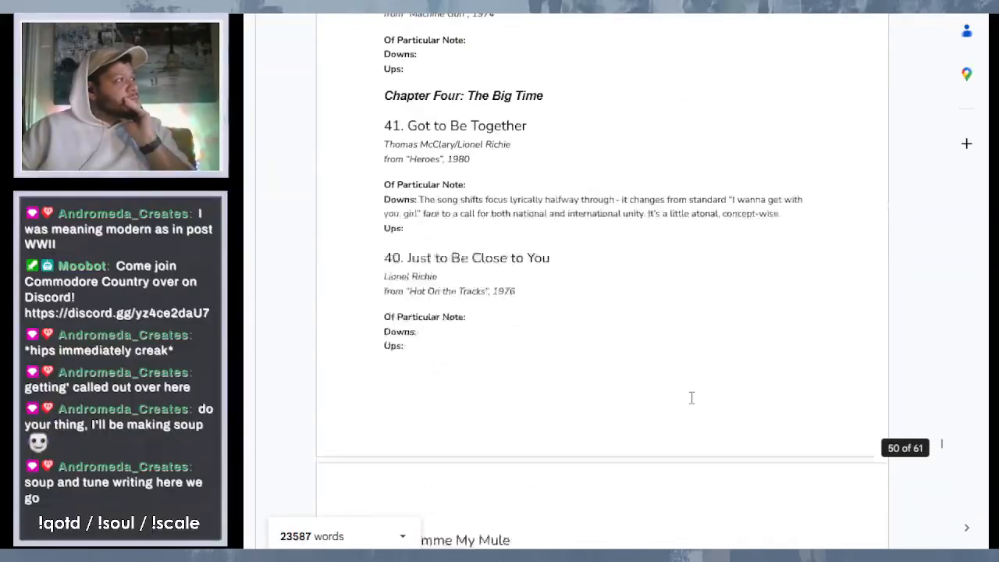
scroll(692, 399, "up", 8)
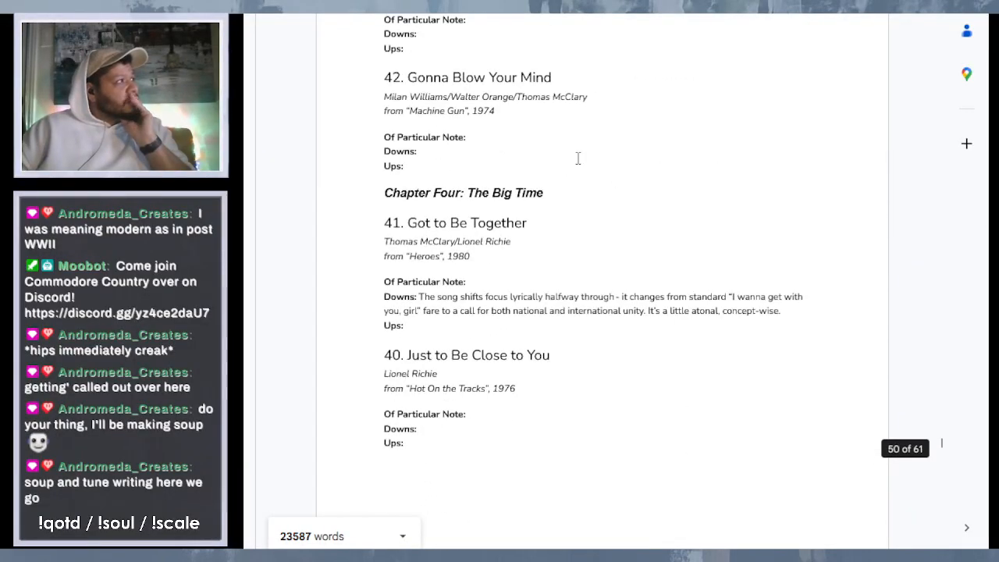
scroll(663, 341, "down", 15)
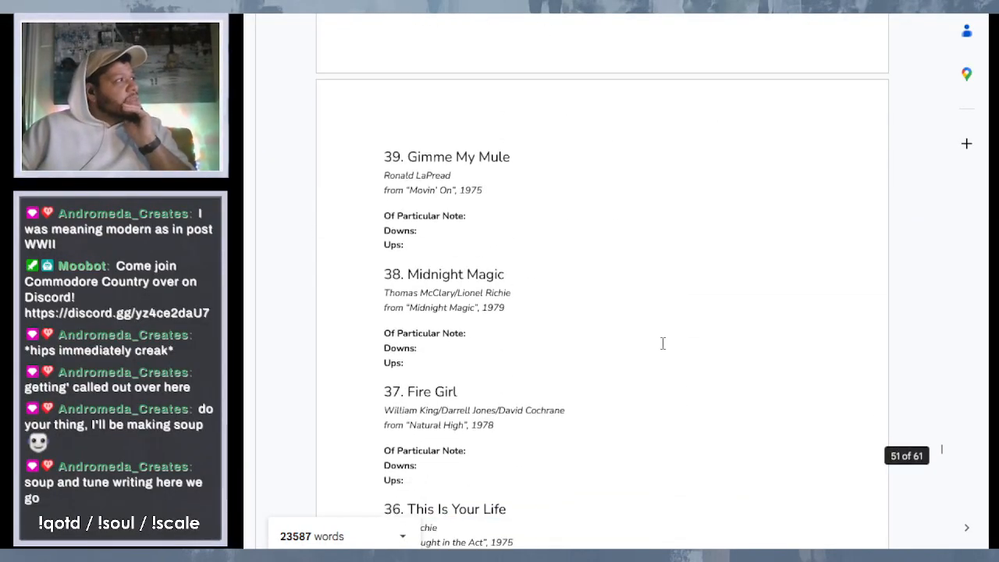
scroll(684, 330, "down", 10)
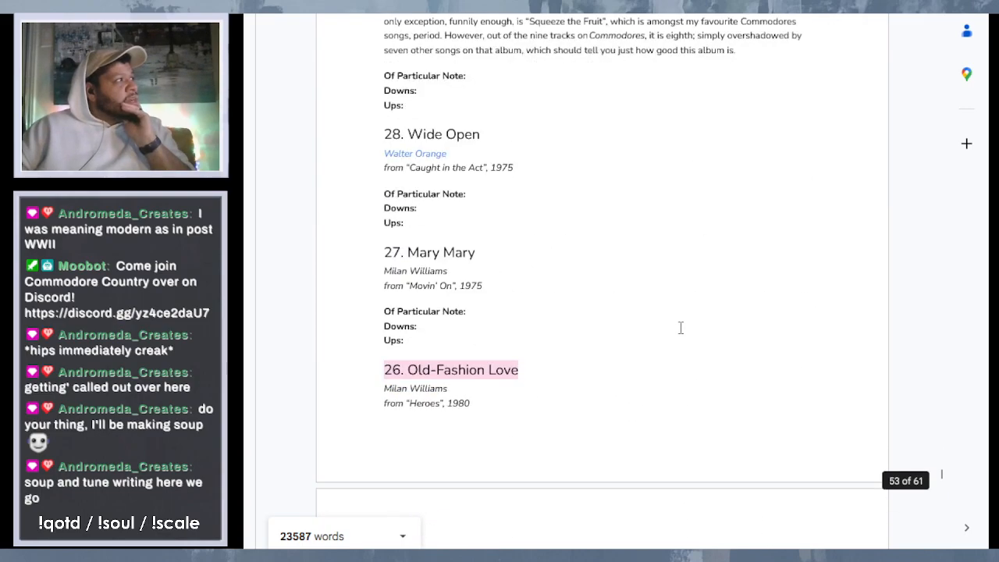
scroll(681, 328, "down", 4)
scroll(681, 328, "down", 5)
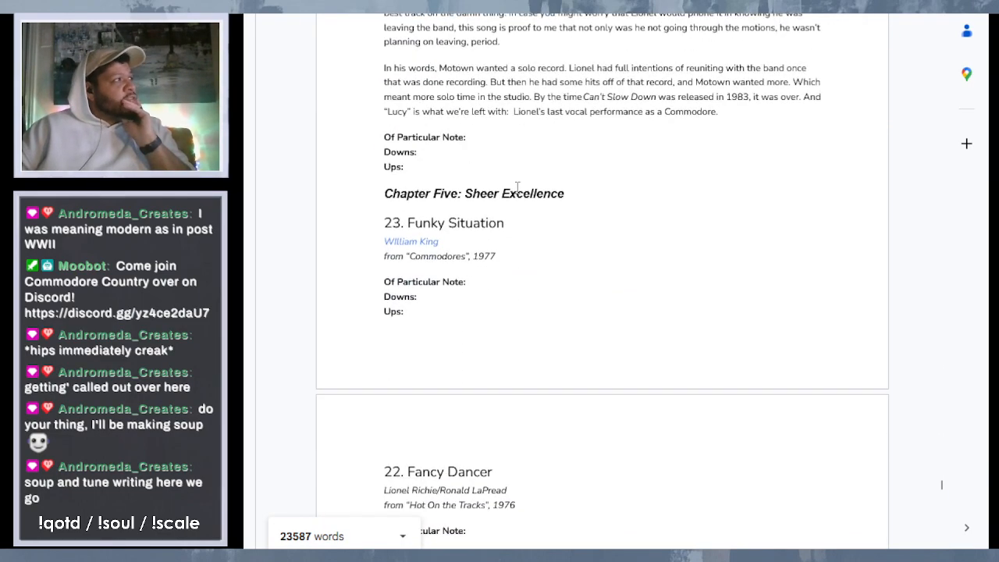
scroll(631, 374, "down", 10)
scroll(631, 375, "down", 10)
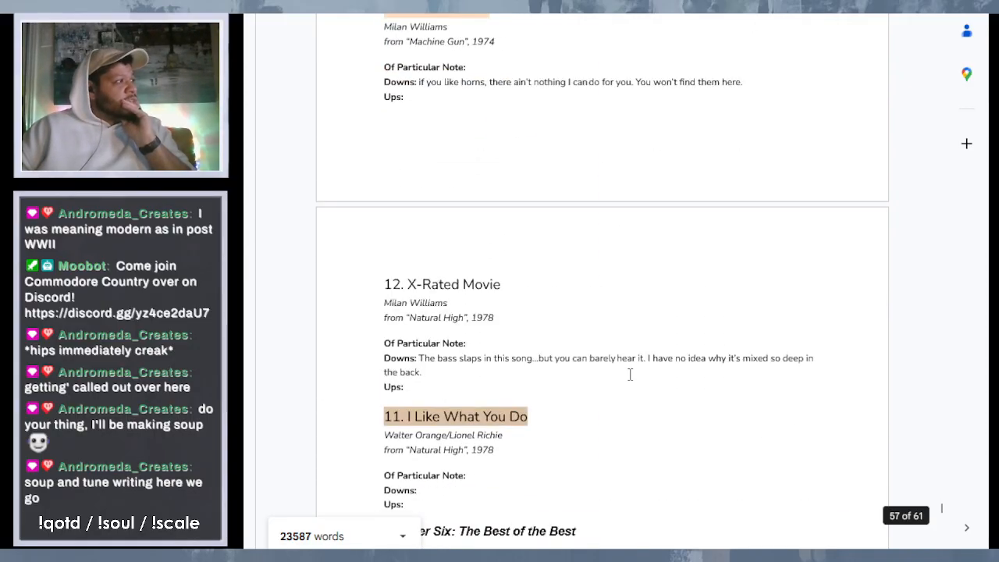
scroll(561, 445, "down", 2)
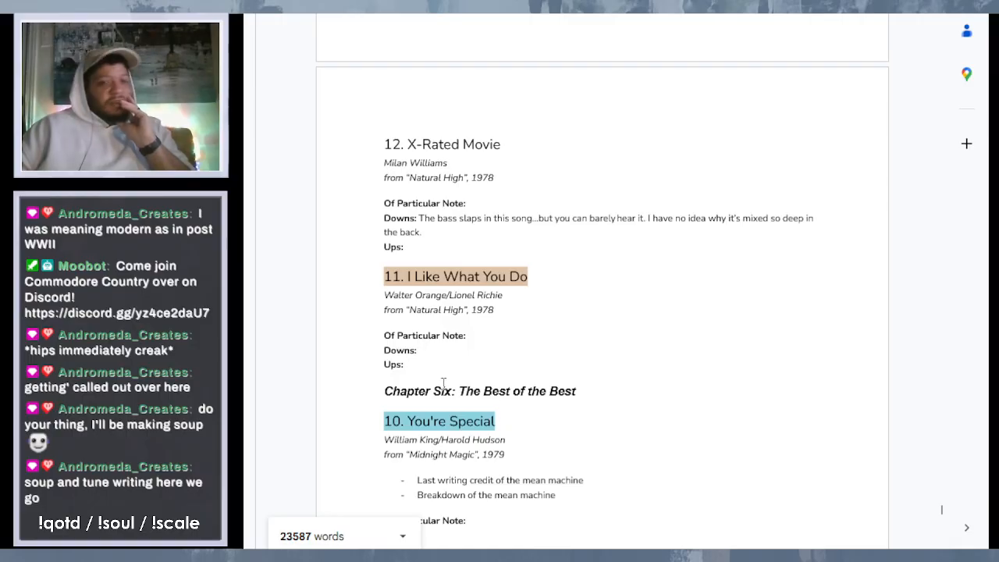
- Go back through the ranking from "Chapter Six: The Best of the Best" to the start of "Chapter One: Oof…"
scroll(558, 21, "up", 1)
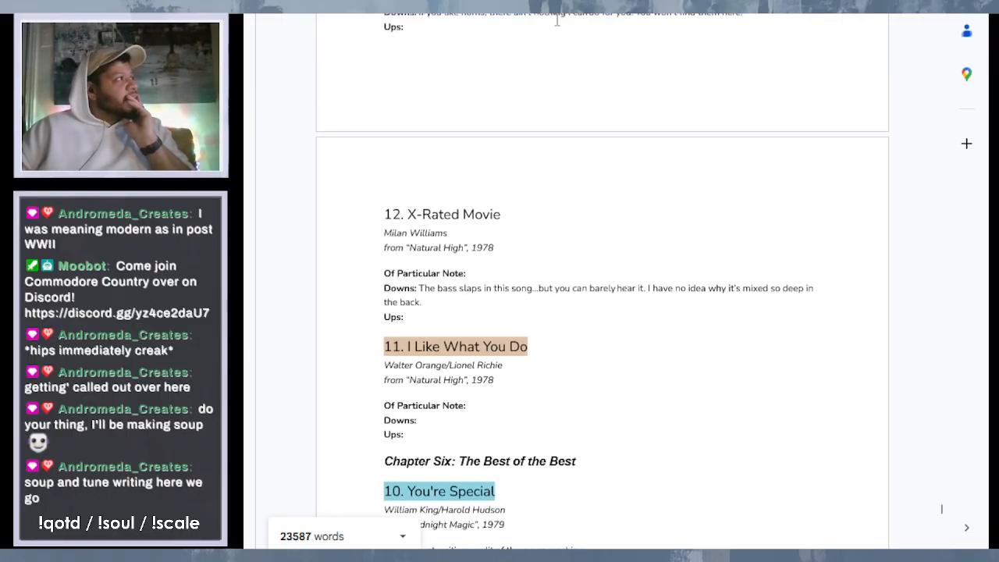
scroll(562, 65, "up", 20)
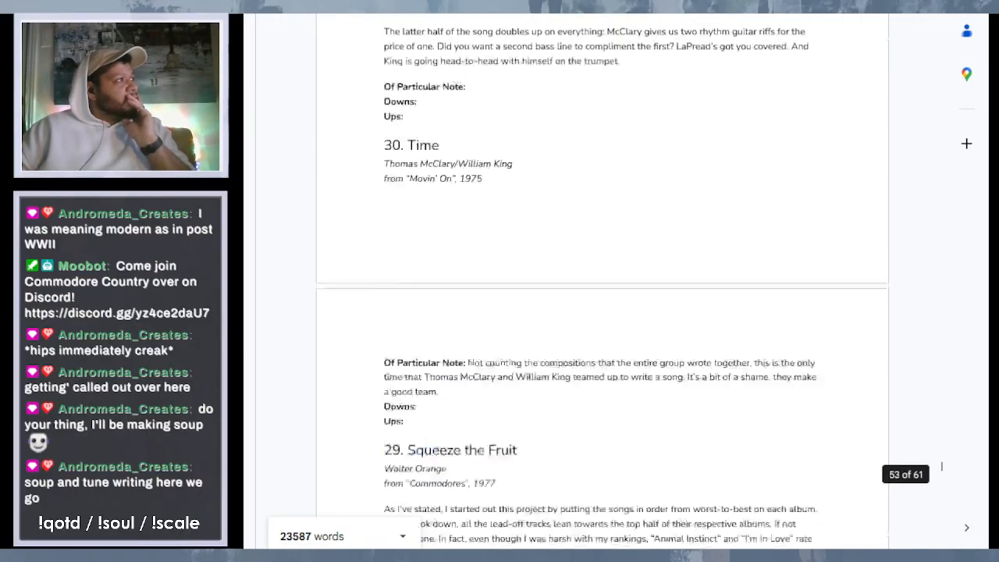
scroll(601, 281, "up", 20)
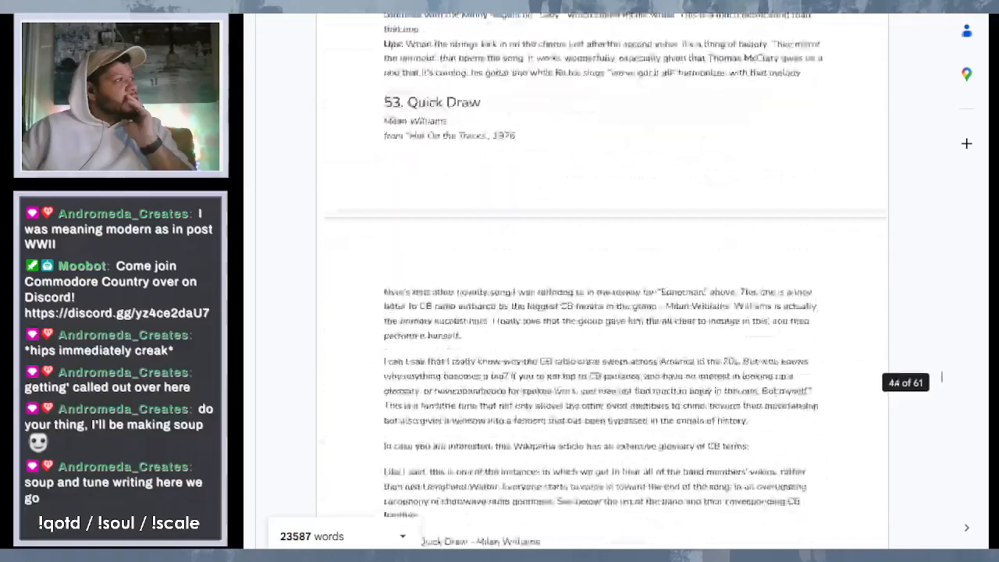
scroll(601, 281, "up", 18)
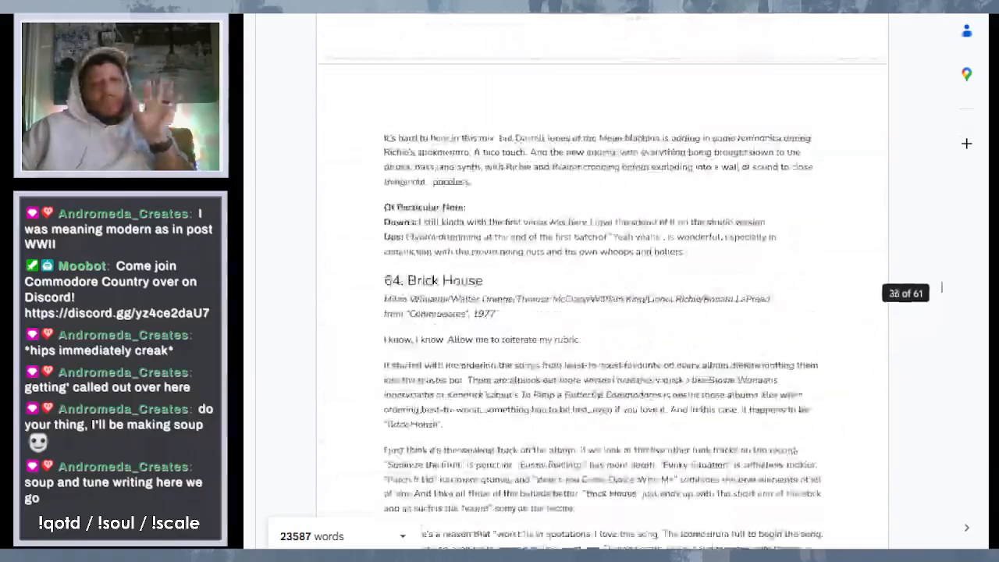
scroll(601, 281, "up", 20)
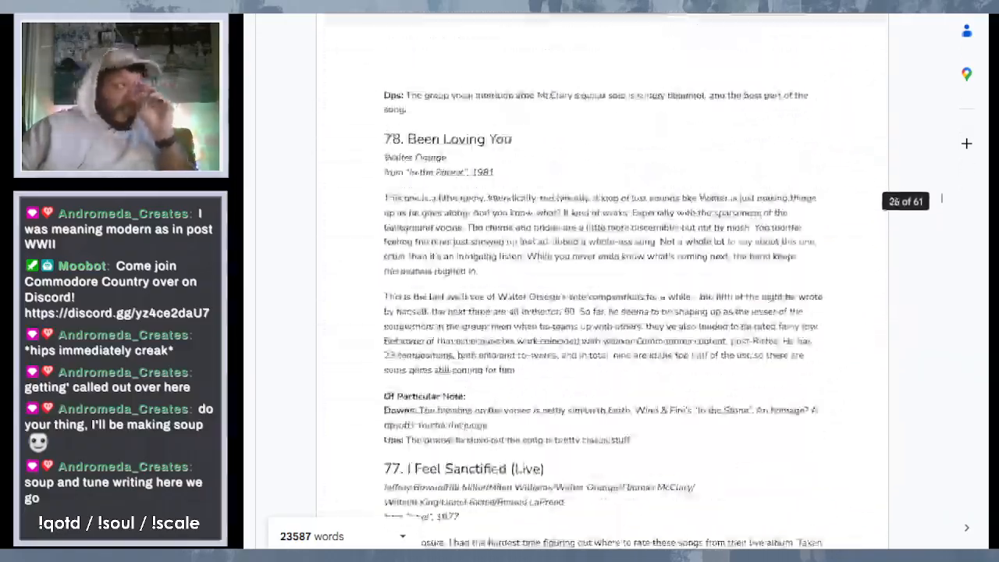
scroll(601, 281, "up", 20)
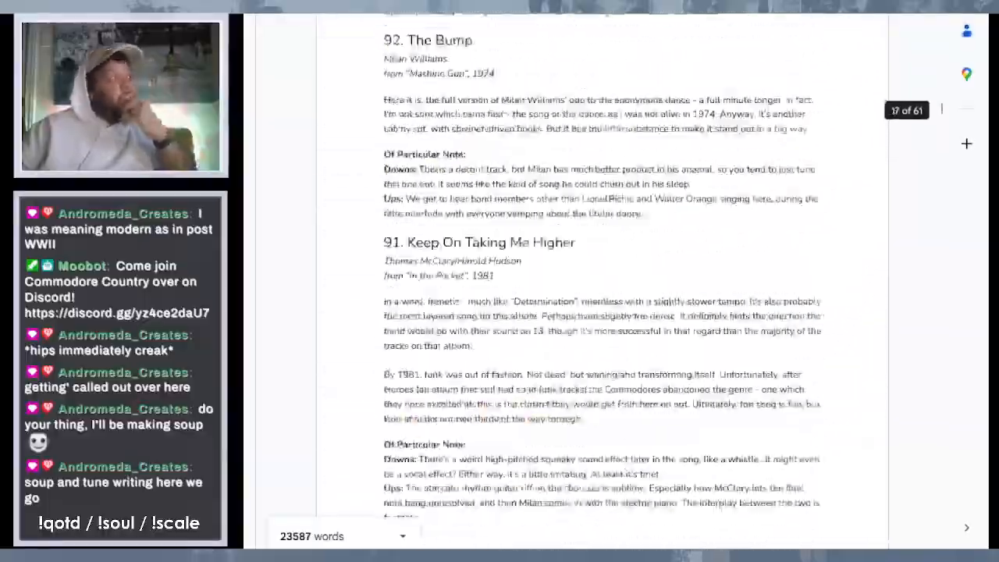
scroll(601, 281, "up", 20)
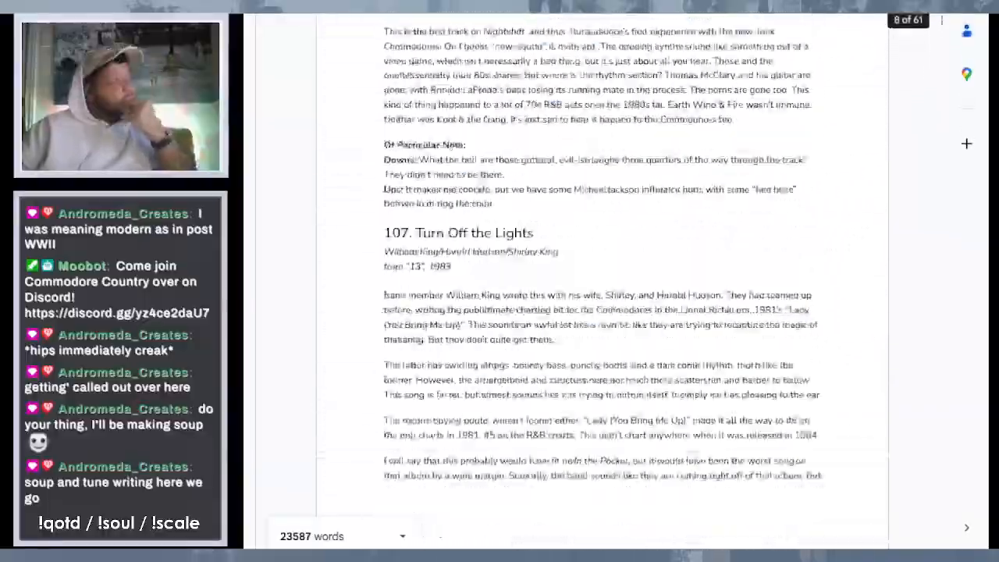
scroll(544, 74, "up", 20)
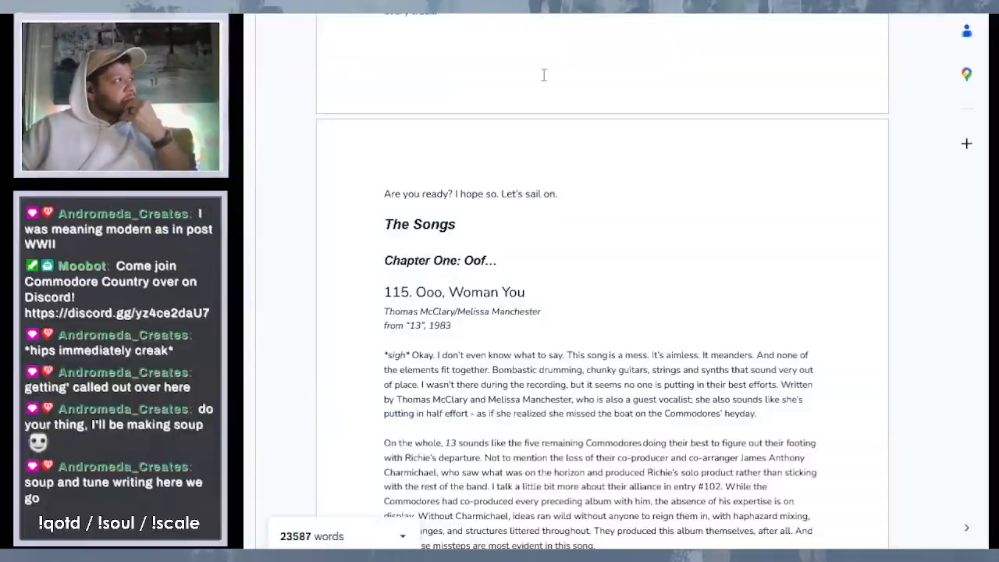
- Look over entries 115 "Ooo, Woman You" through 113 "The Woman In My Life", including their particular notes, and return to entry 115
scroll(544, 74, "down", 5)
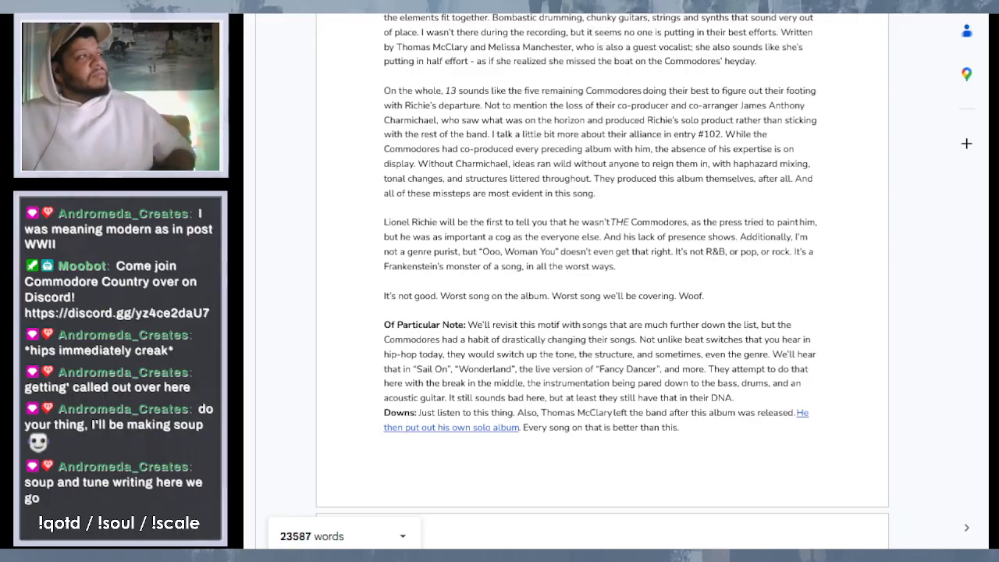
scroll(598, 272, "down", 3)
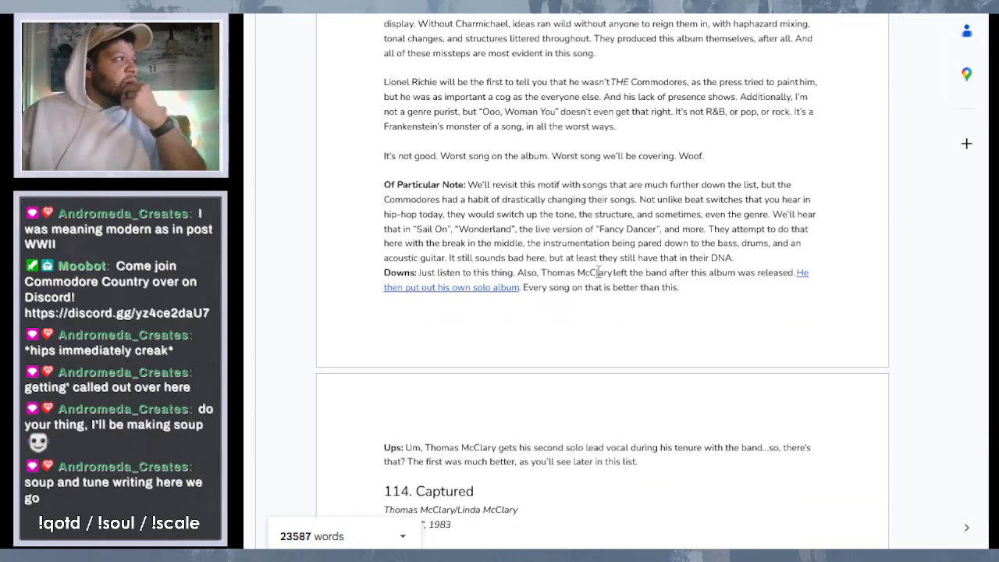
scroll(598, 271, "down", 2)
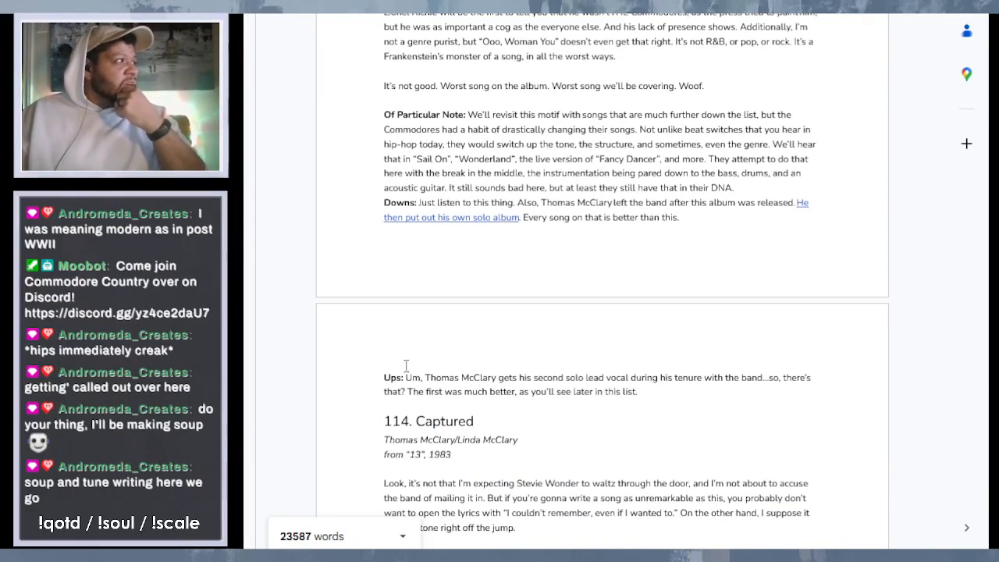
scroll(425, 372, "down", 8)
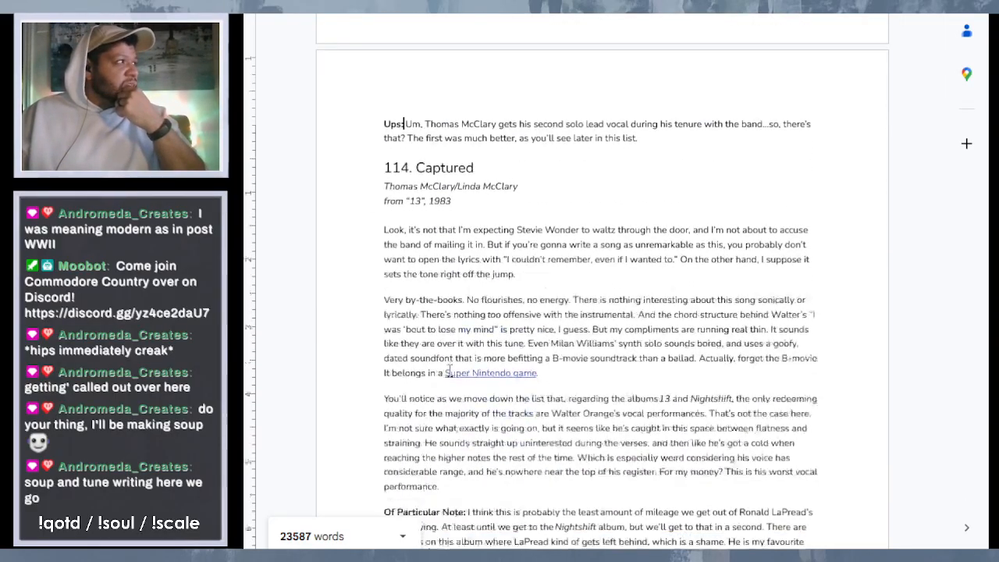
scroll(450, 371, "down", 3)
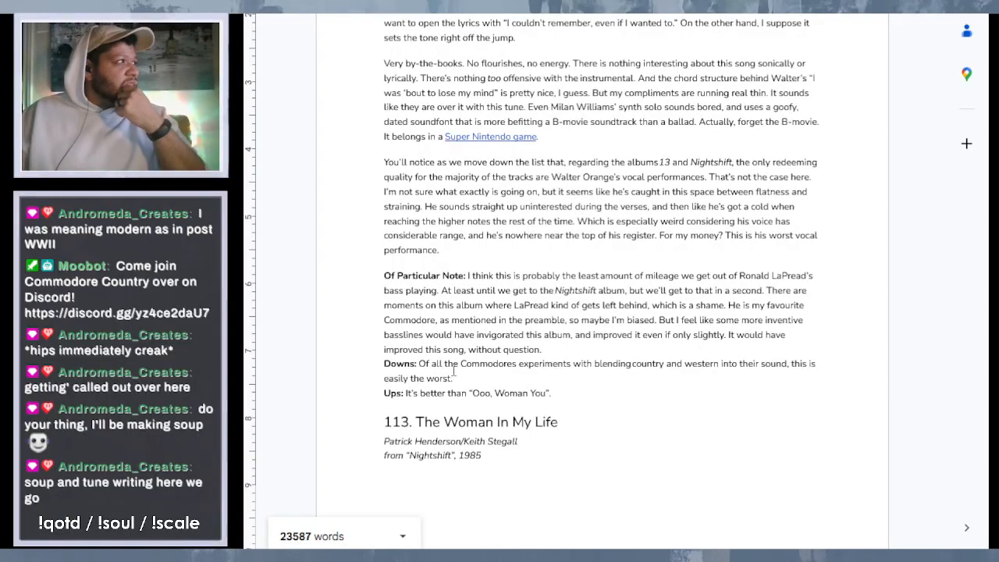
scroll(593, 284, "down", 6)
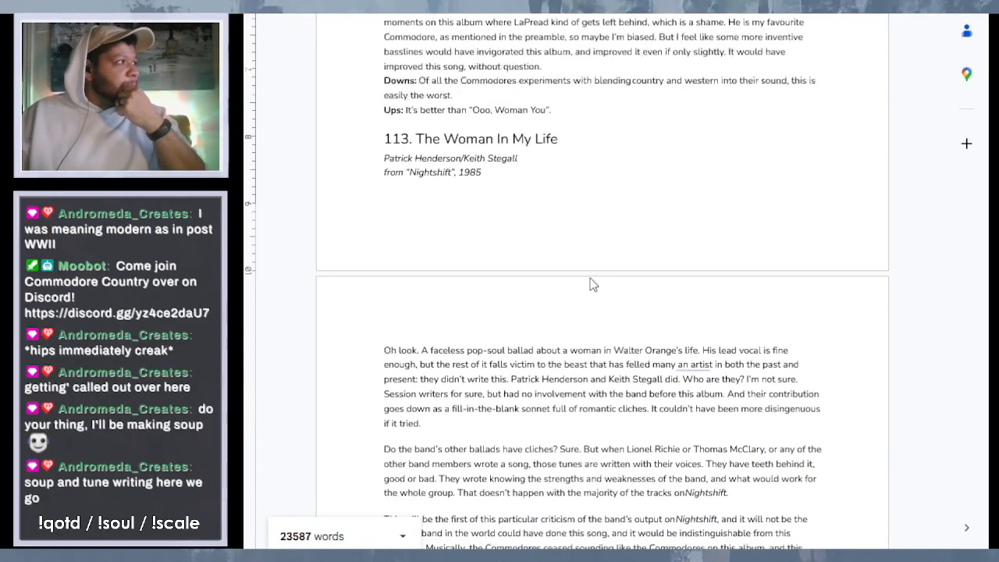
scroll(594, 284, "down", 6)
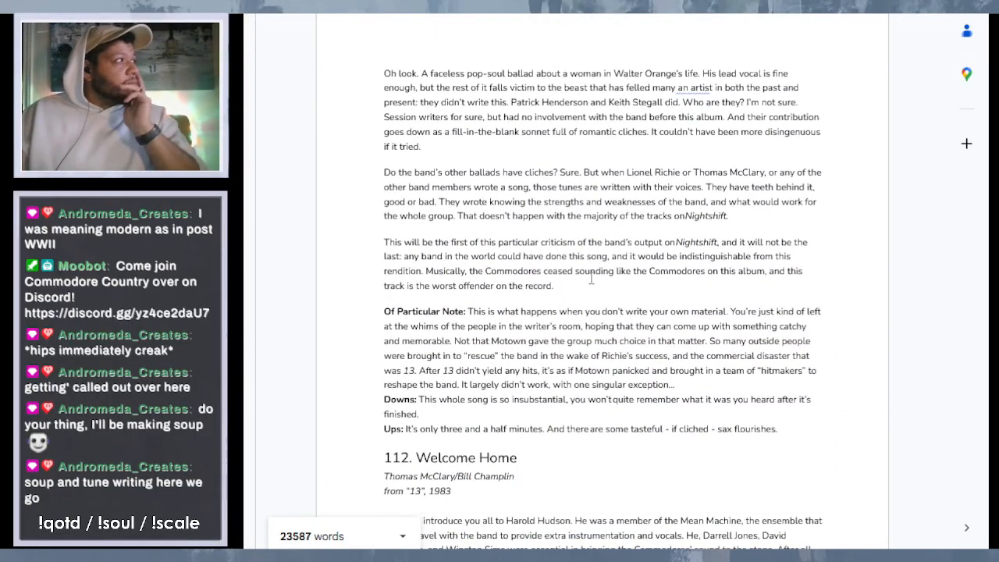
scroll(666, 310, "up", 3)
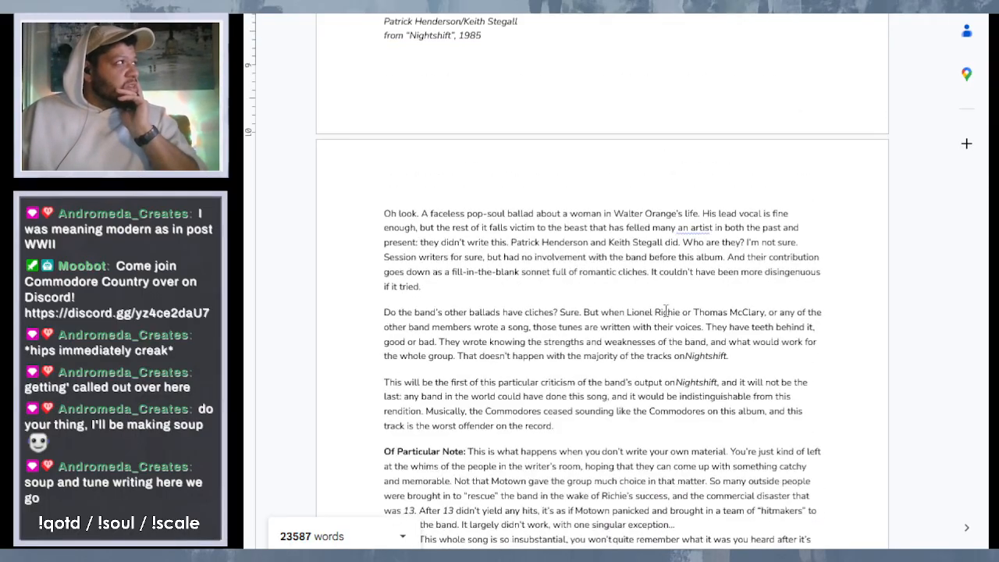
scroll(666, 310, "up", 20)
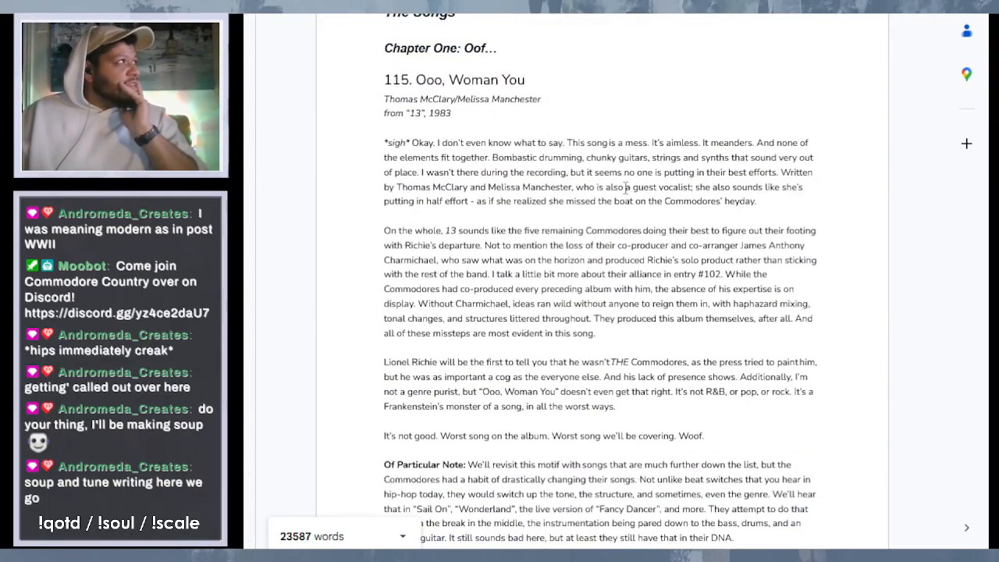
- Look through the entries from 114 "Captured" down to 111 "Lightin' Up the Night", examining the reviews and particular notes
scroll(627, 188, "down", 20)
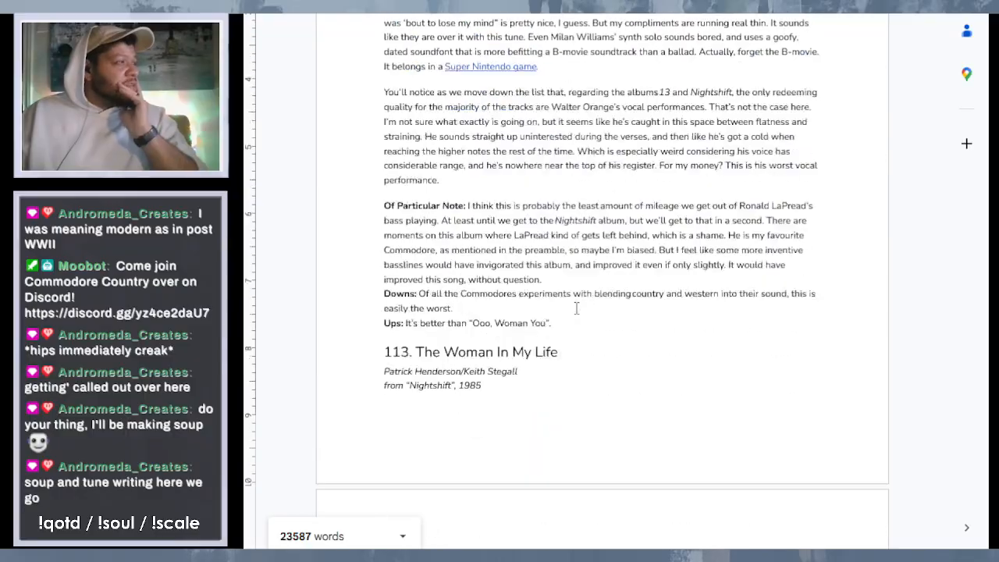
scroll(577, 304, "down", 2)
scroll(584, 285, "down", 4)
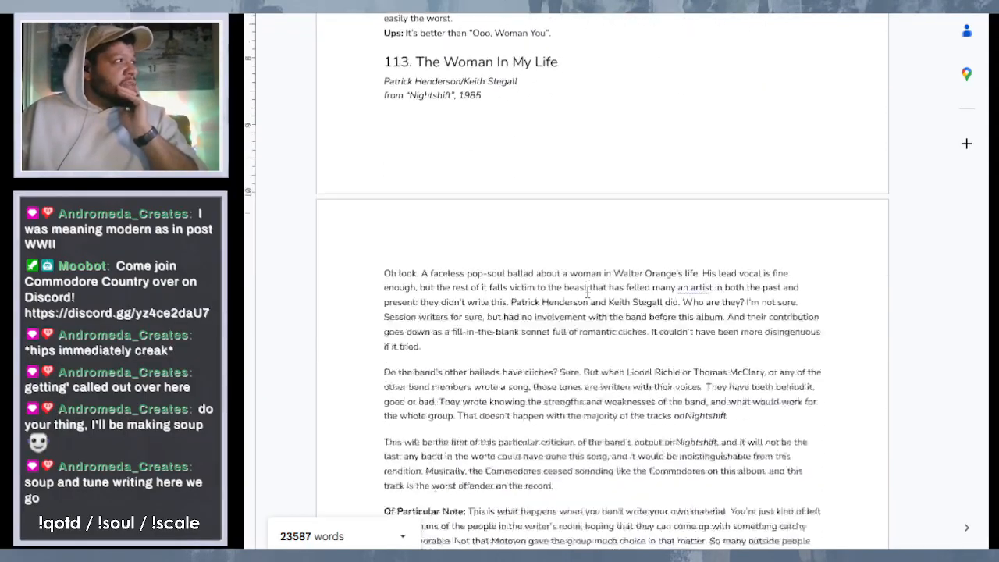
scroll(587, 293, "down", 6)
scroll(588, 292, "down", 2)
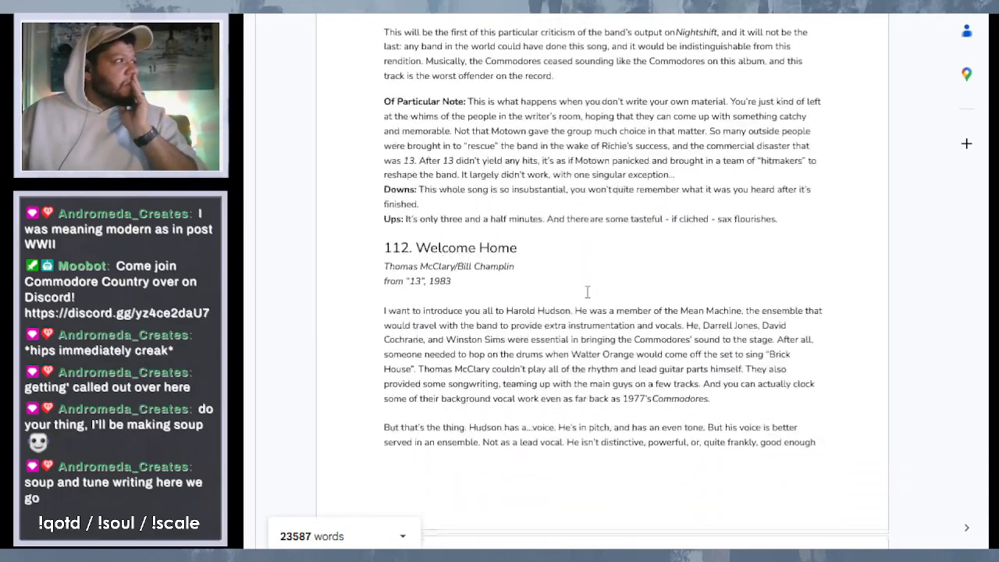
scroll(587, 292, "down", 8)
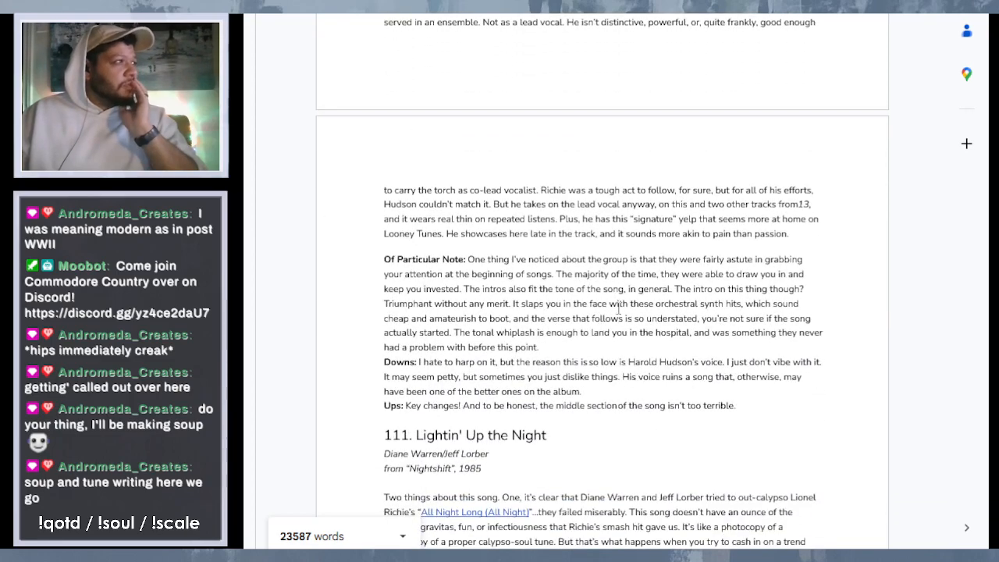
scroll(619, 309, "down", 5)
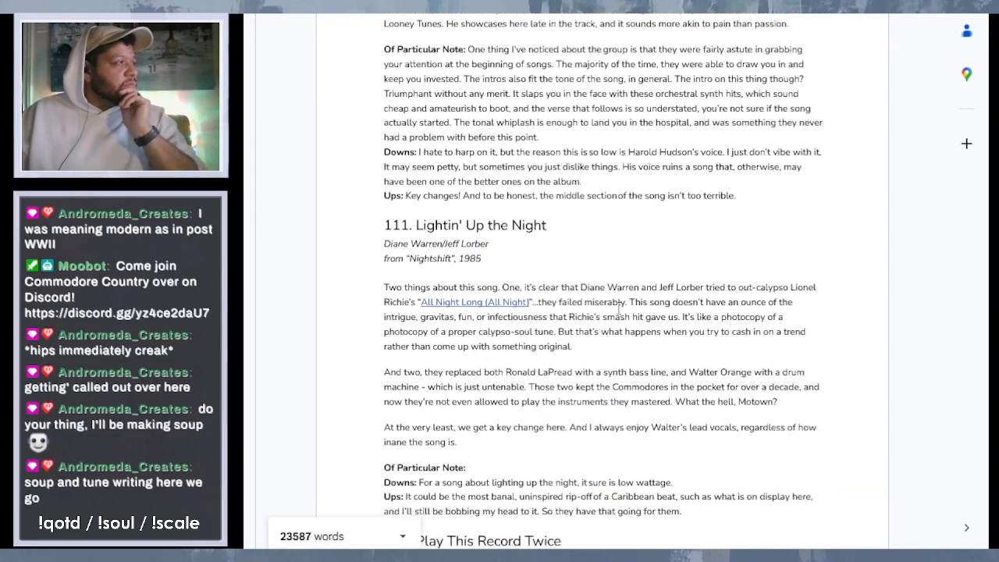
scroll(619, 309, "down", 1)
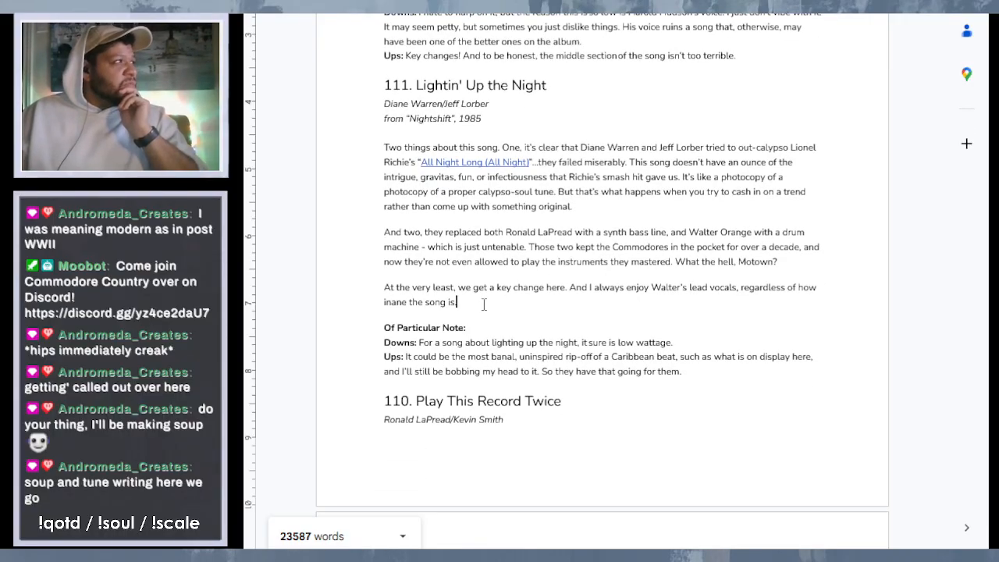
- Add the sentence "And inane it is." to the end of entry 111's last review paragraph, right after "regardless of how inane the song is."
left_click_drag(485, 306, 384, 148)
left_click(625, 232)
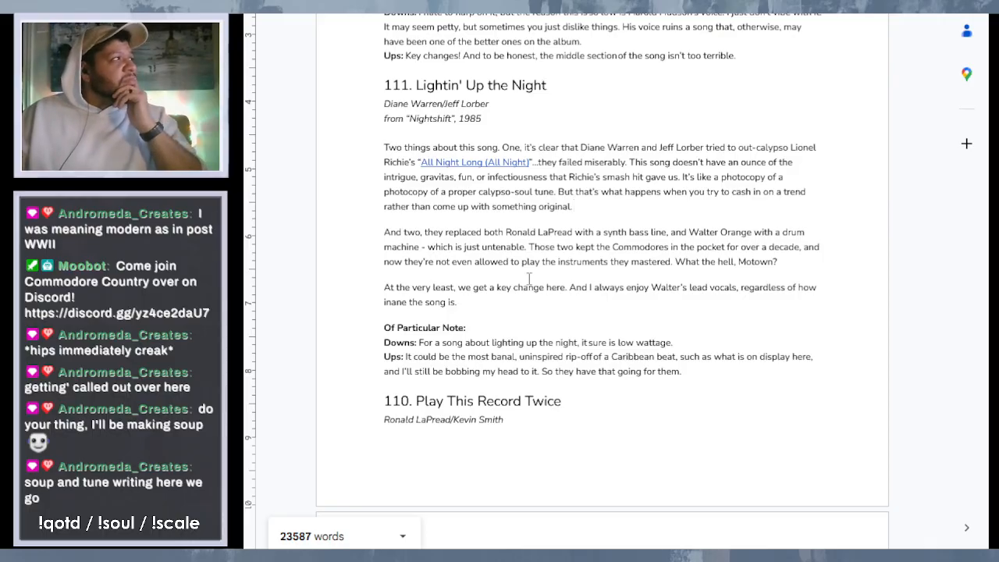
type(". ")
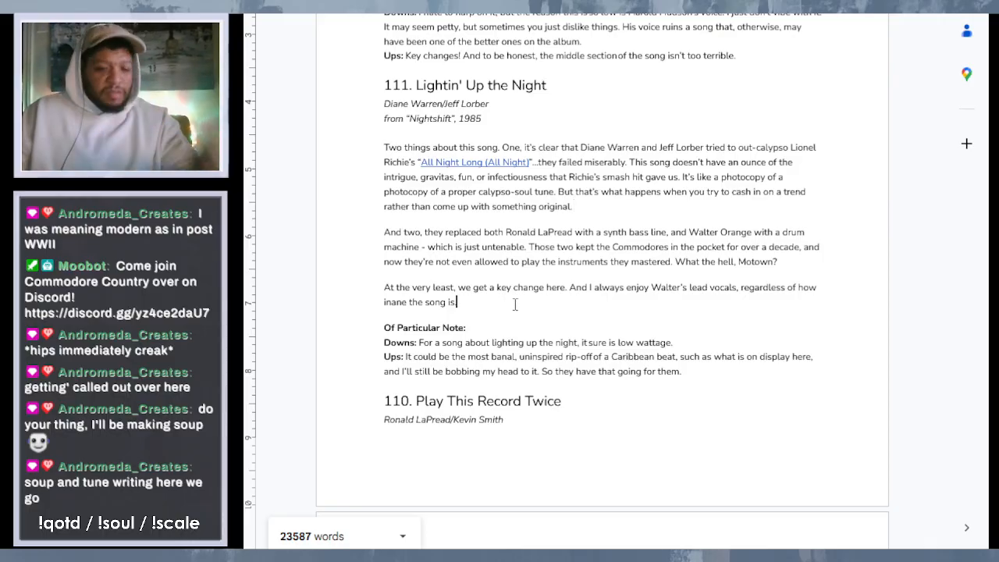
type("And ")
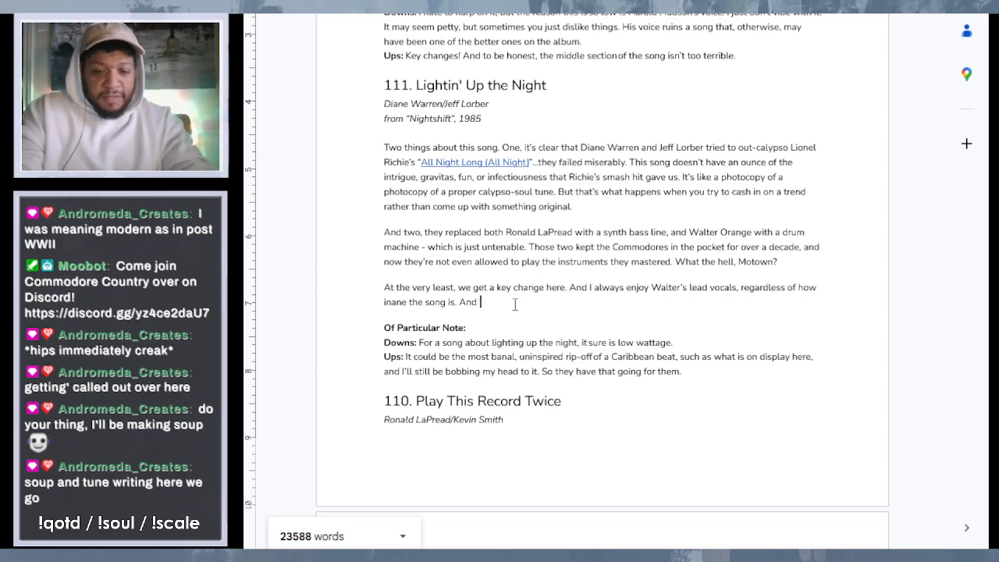
type("inane it is")
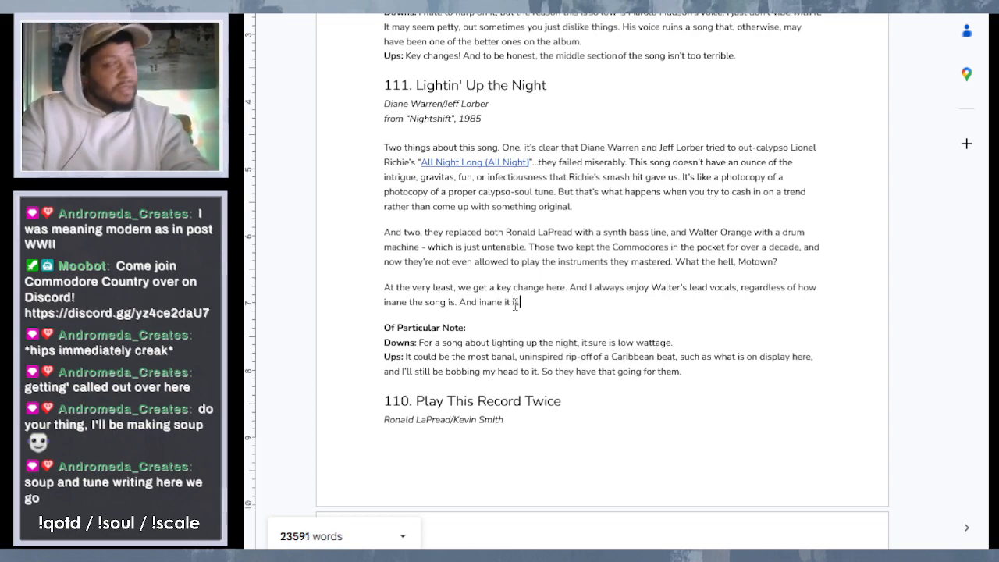
type(". Th")
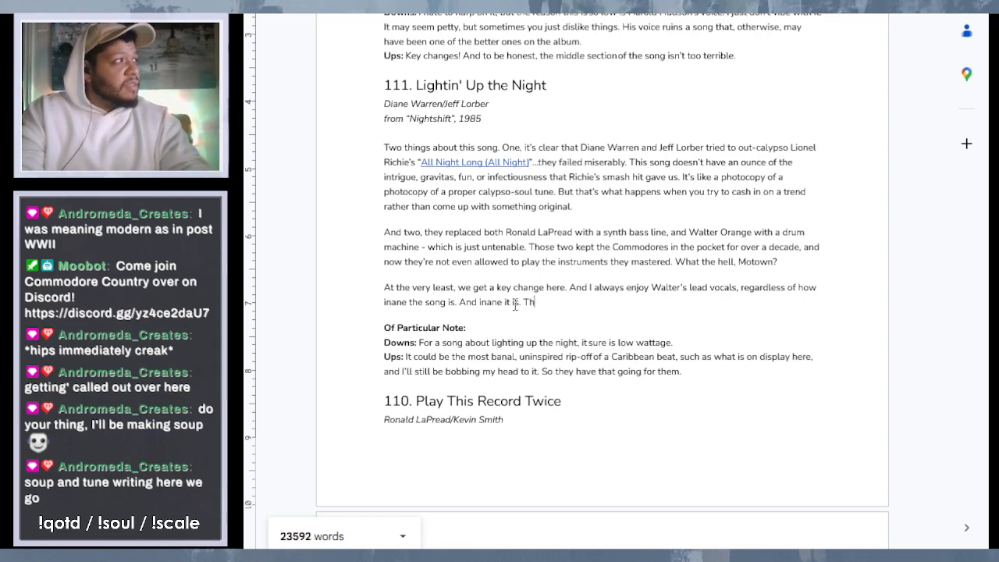
type("is song is")
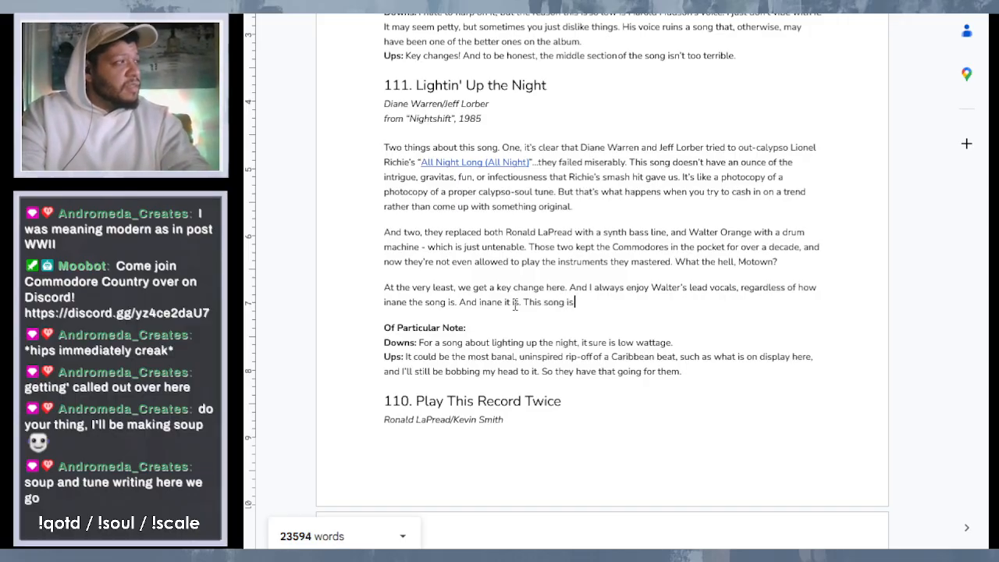
type(" so")
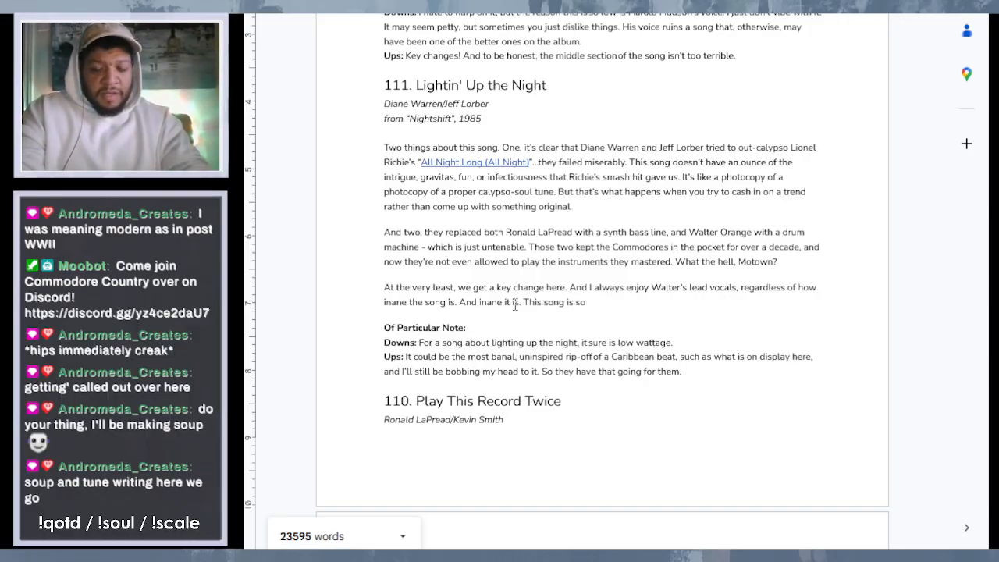
type(" nor")
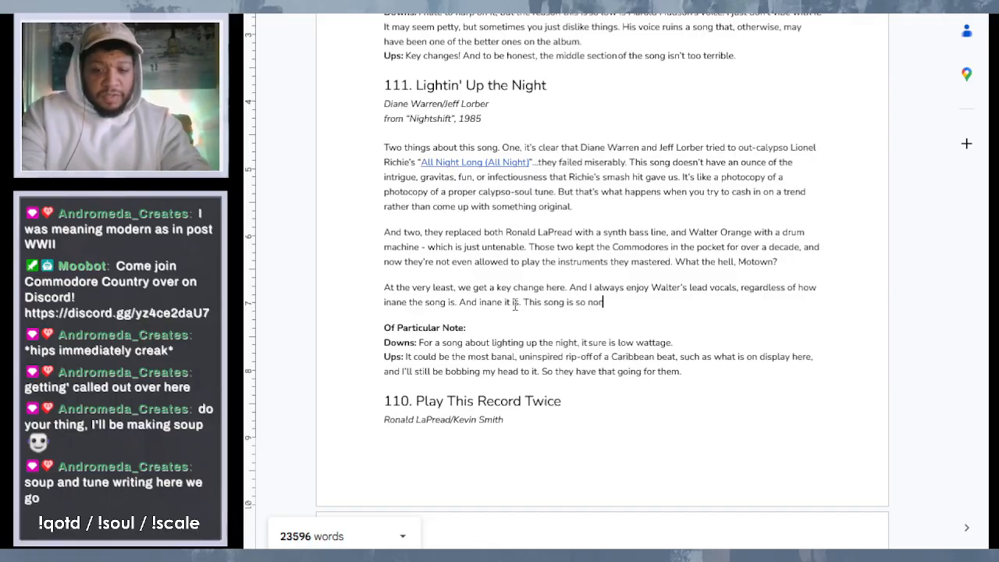
type("-des")
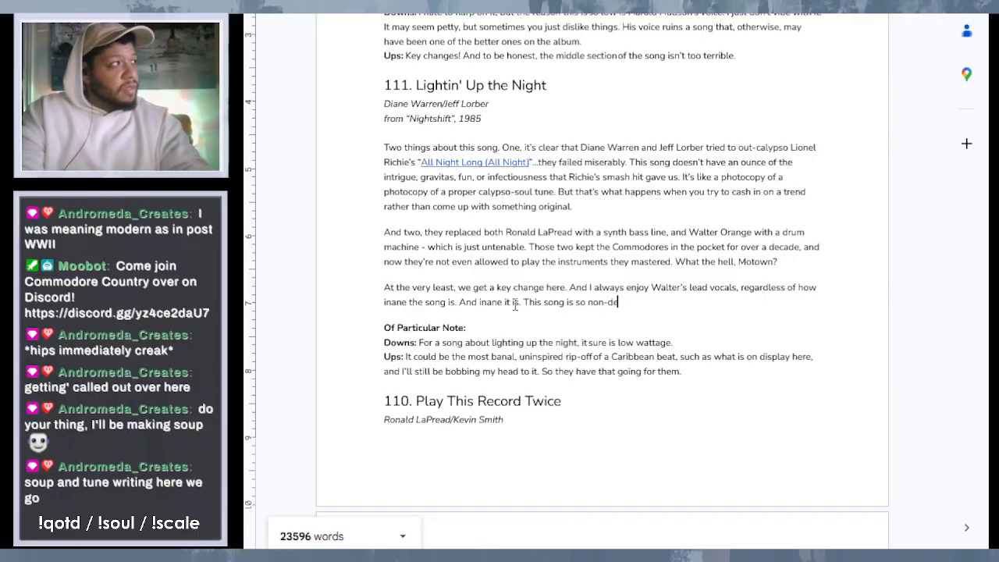
- Start another sentence in that closing paragraph of entry 111 with "This song is so lightweight,"
key("BackSpace")
key("BackSpace")
key("BackSpace")
key("BackSpace")
key("BackSpace")
key("BackSpace")
key("BackSpace")
key("BackSpace")
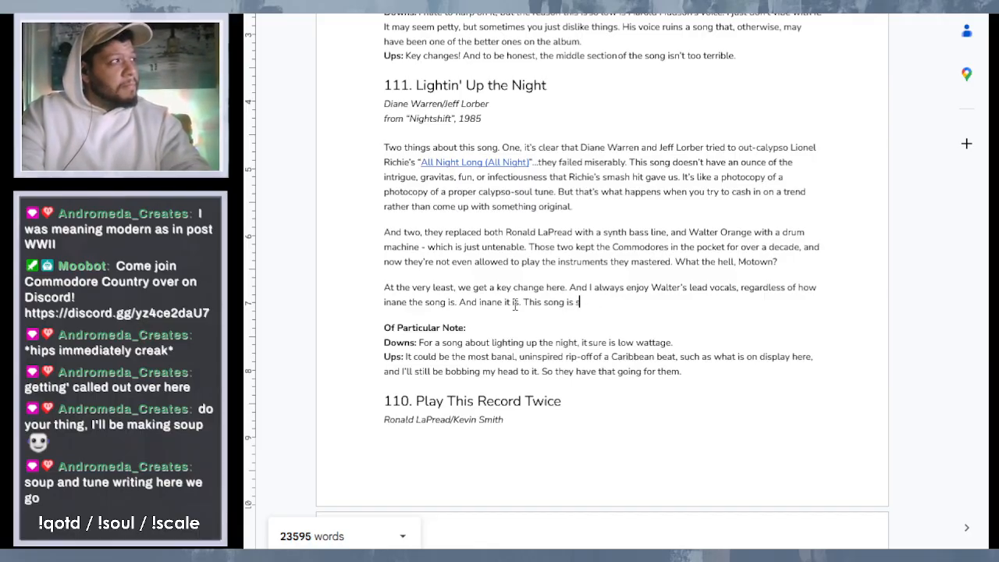
type("o lic")
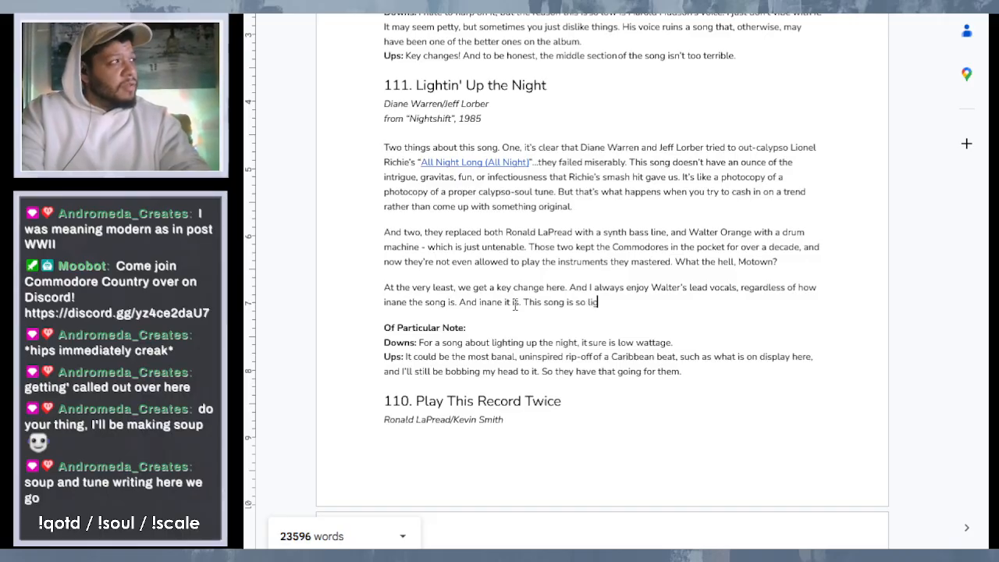
key("BackSpace")
type("ghtweight")
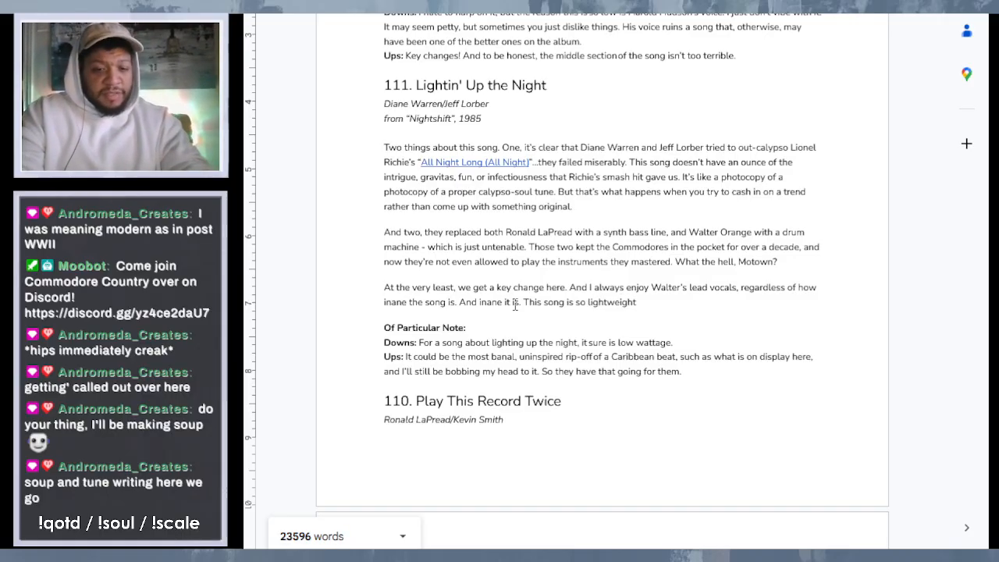
type(". ")
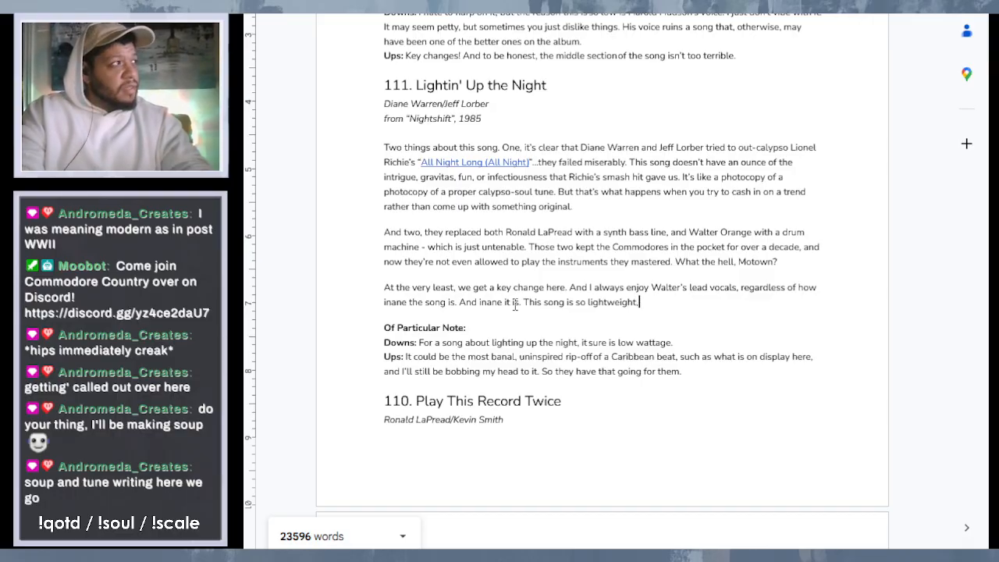
type("you")
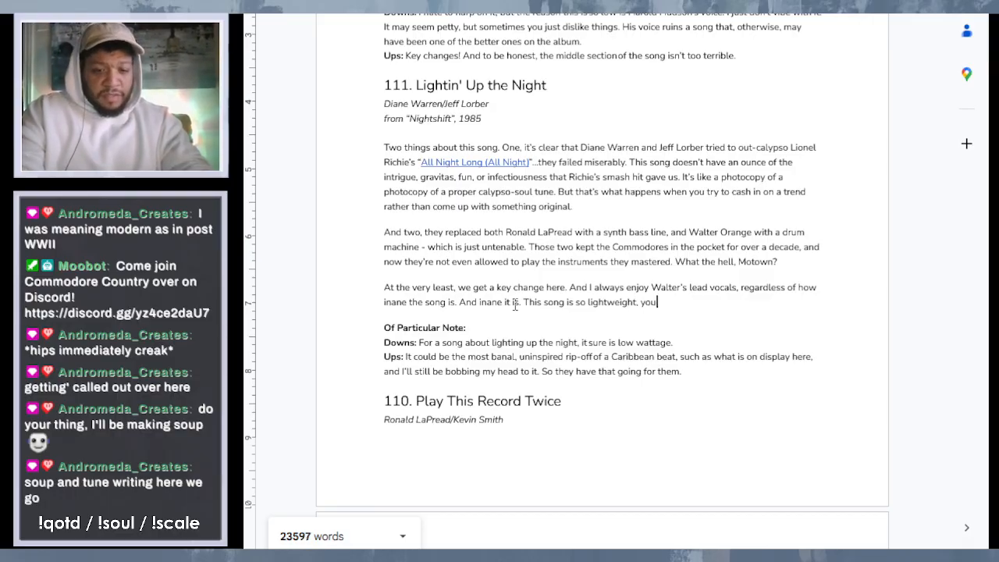
type(" may no")
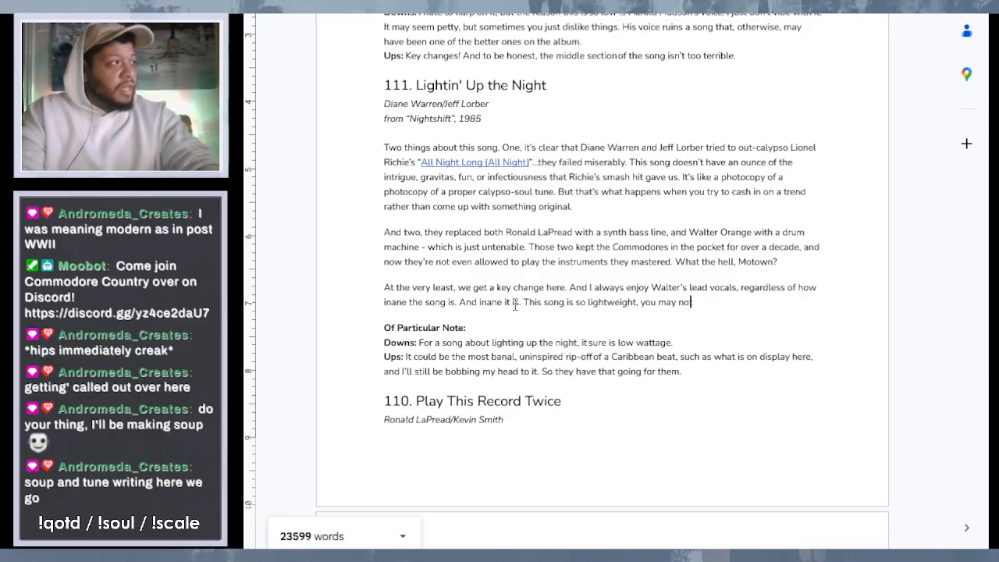
type("t reali")
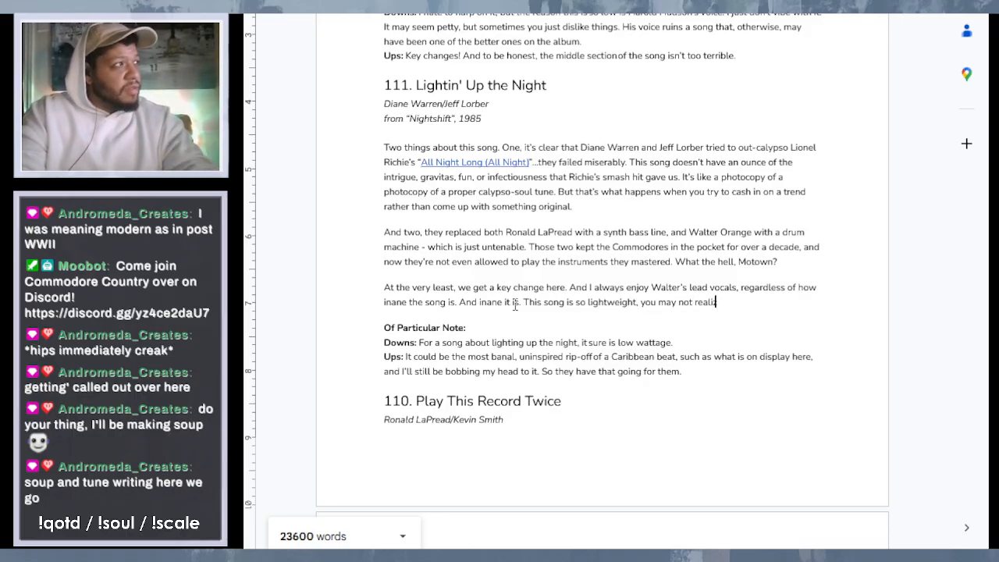
type("ze that the")
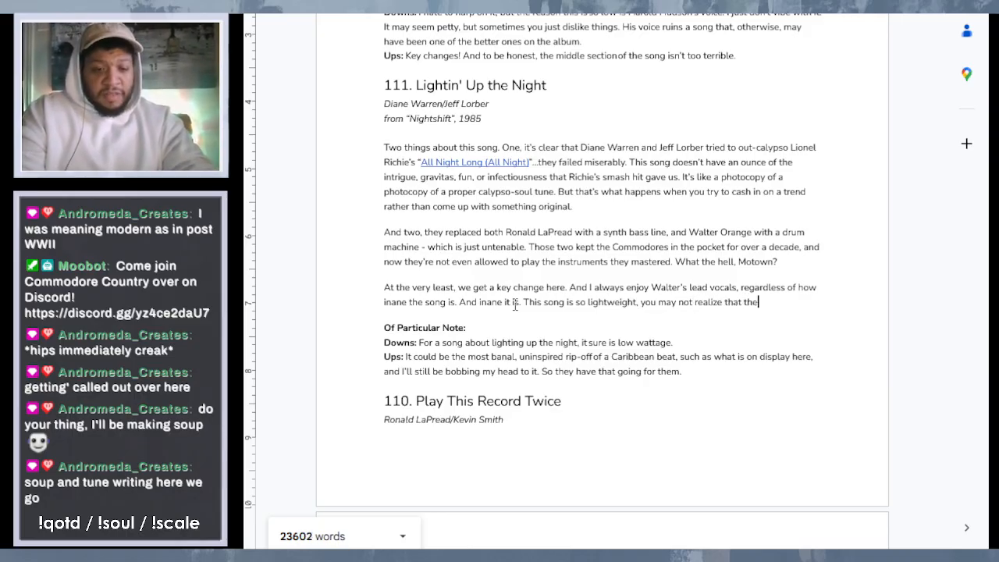
type(" record ha")
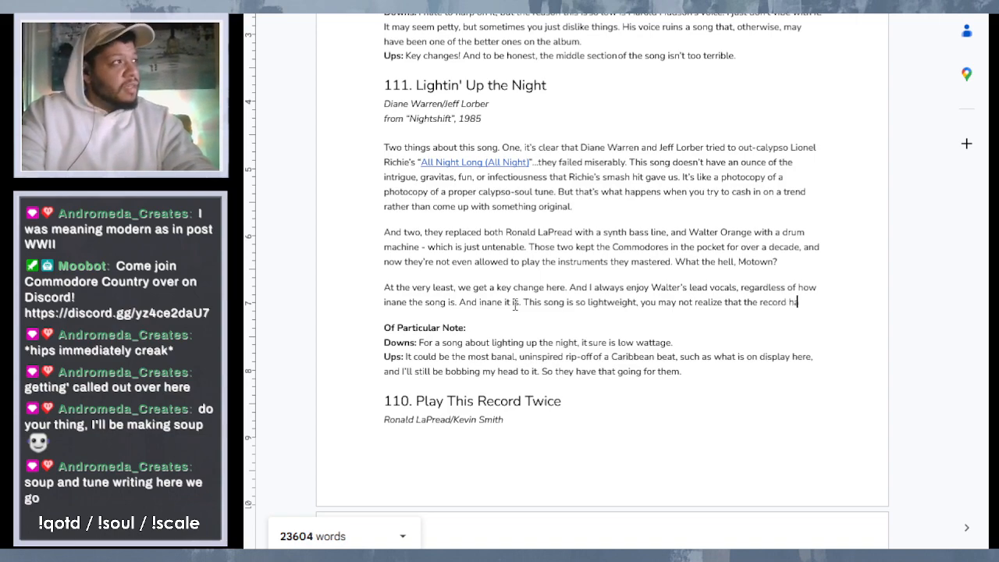
type("s ended onces")
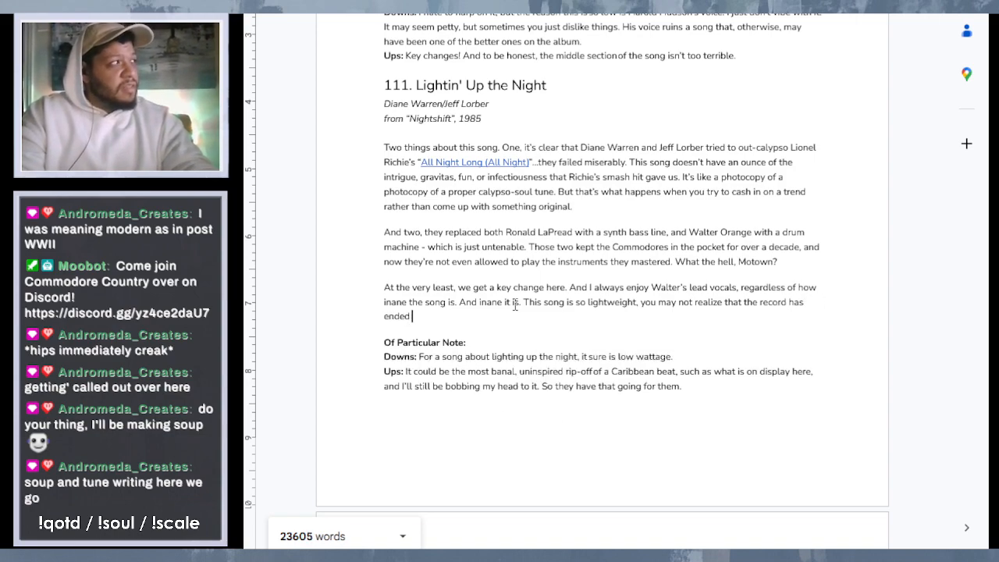
- Complete the "so lightweight" sentence with "you may not realize that the record has ended once it finishes."
key("BackSpace")
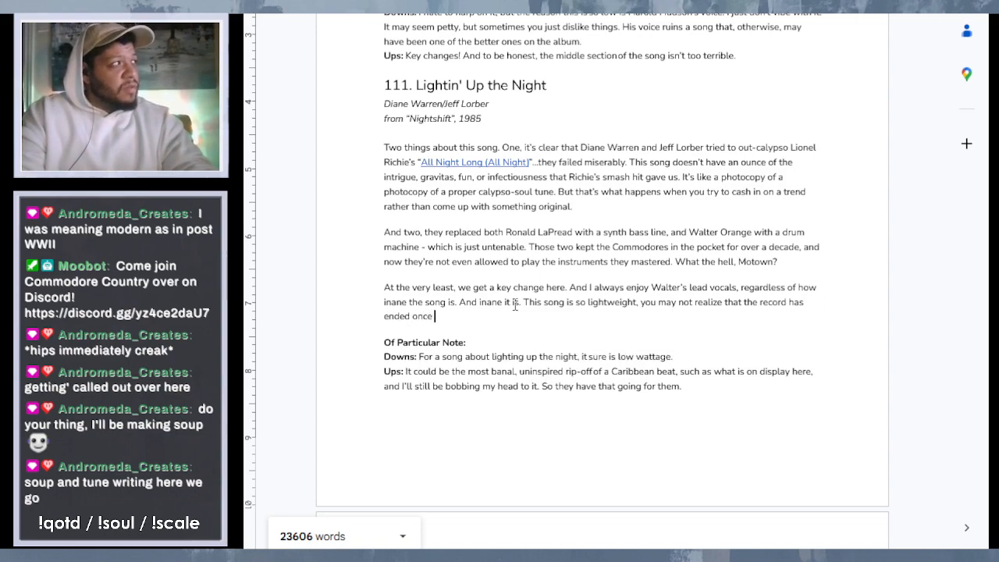
type("it finis")
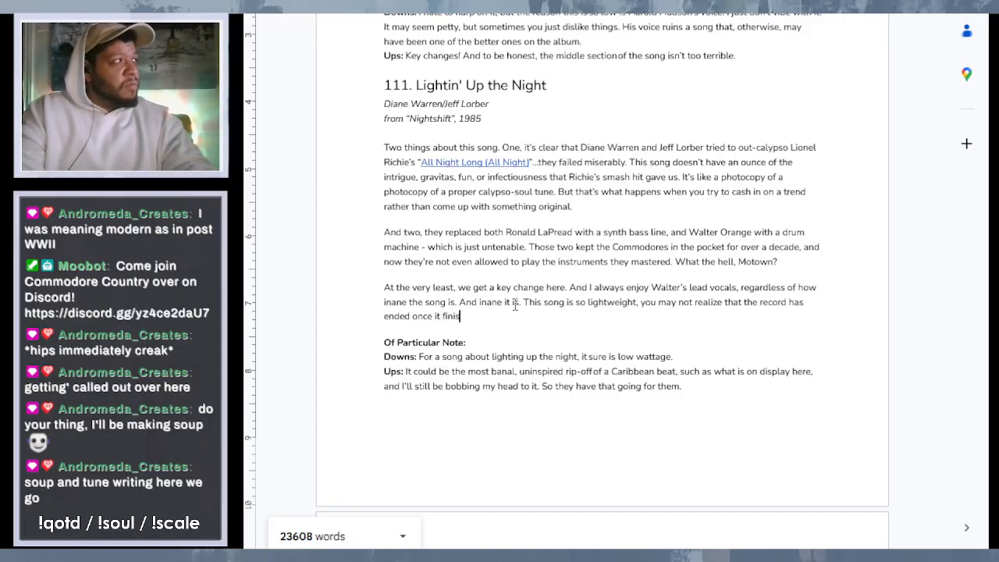
type("hes. ")
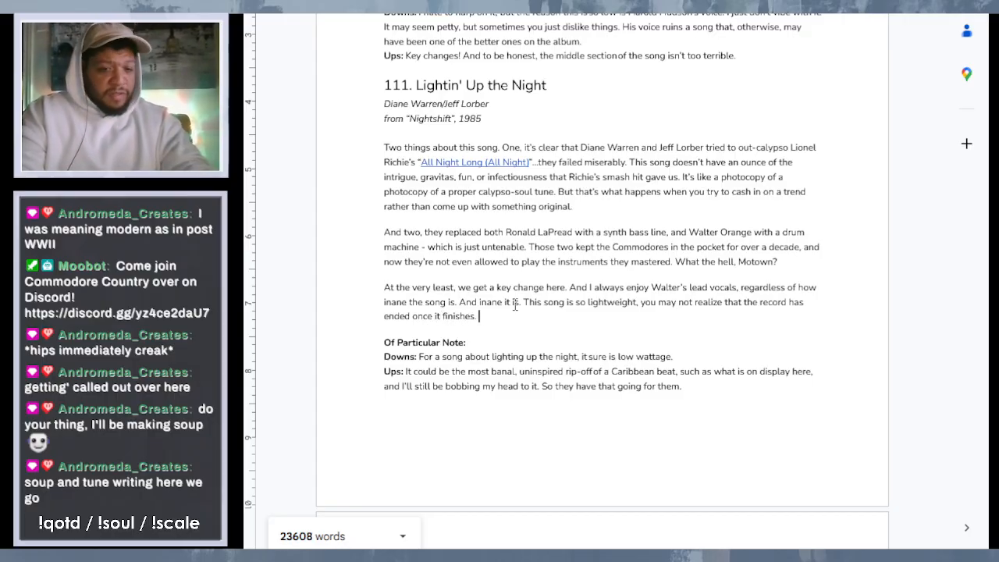
type("That's r")
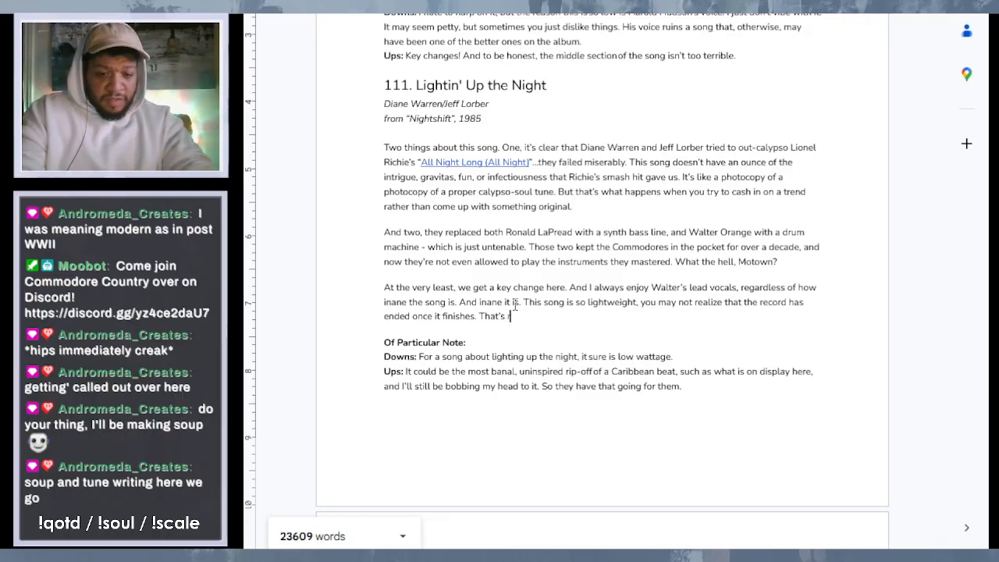
type("ight, th")
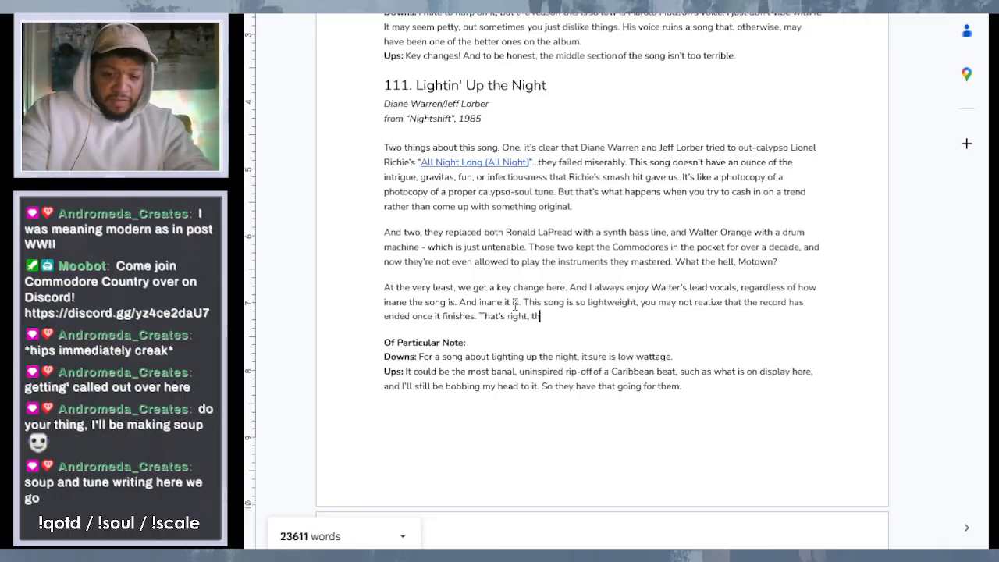
type("is is what the")
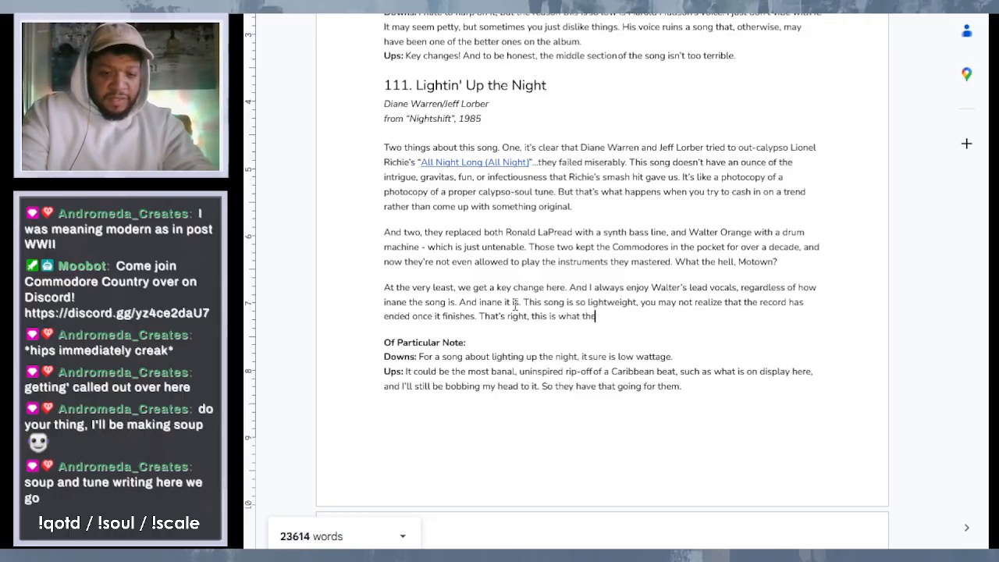
type("y cecid")
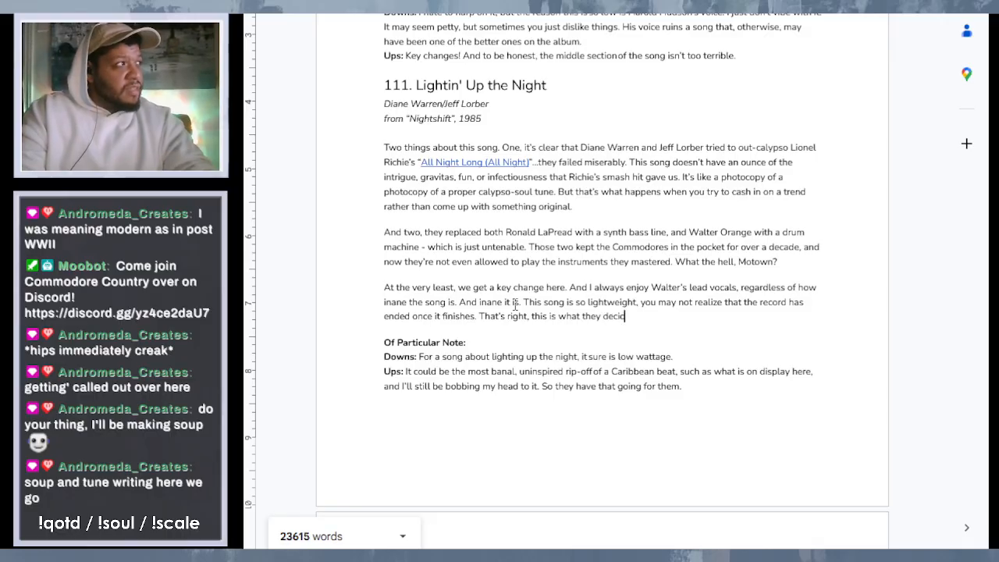
type("ed to")
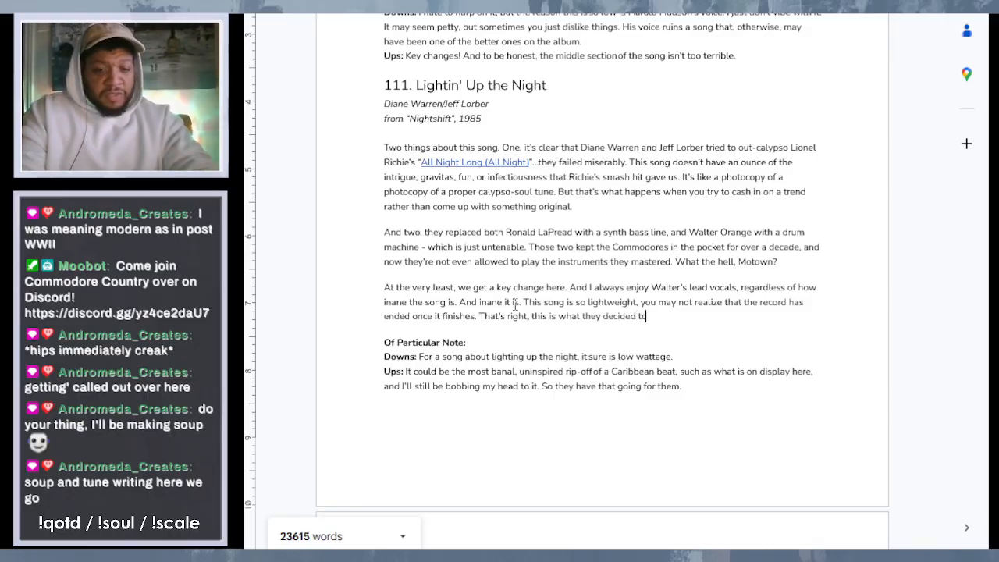
type(" close the")
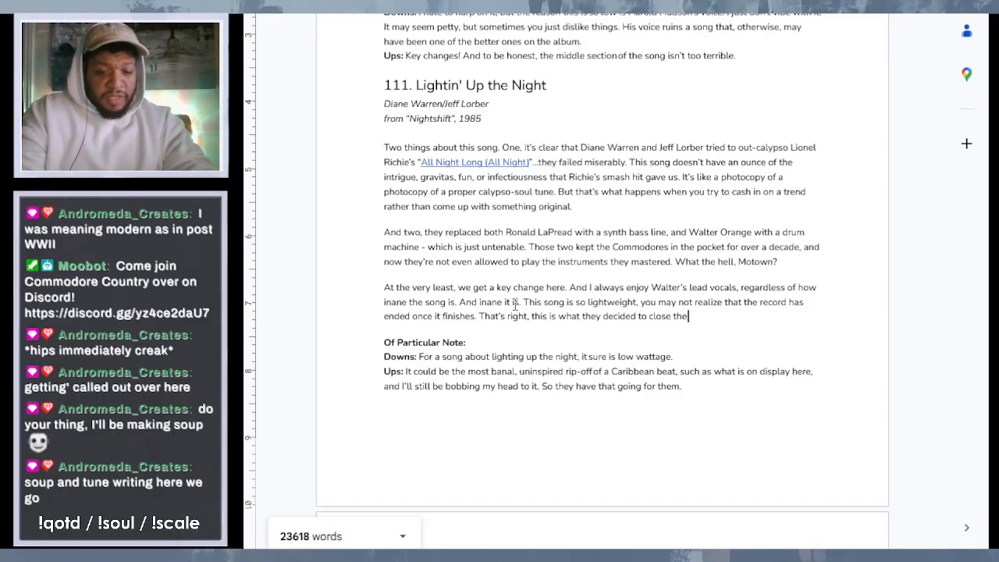
type(" album out on.")
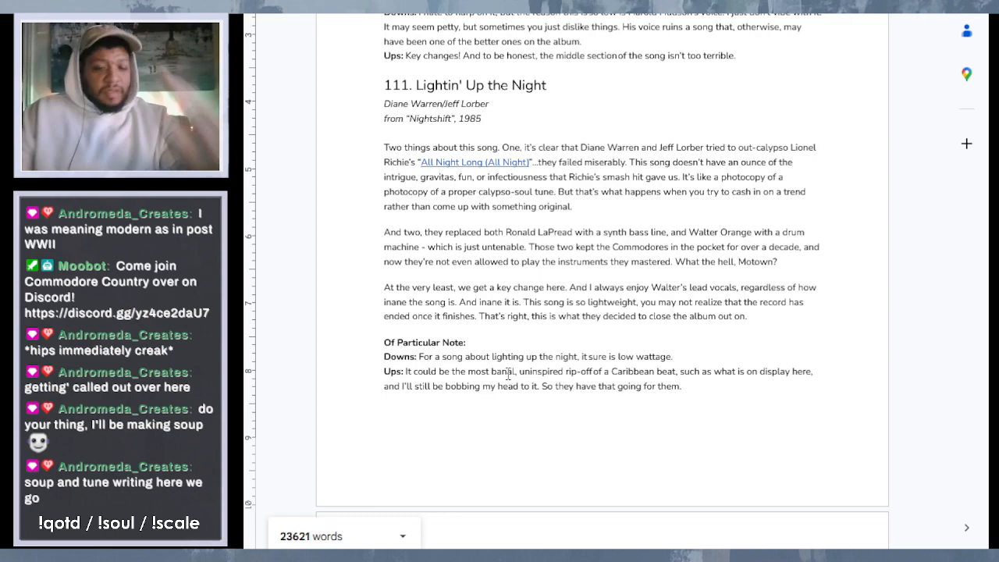
- Begin entry 111's "Of Particular Note" line with the words "Obviously, in music,"
type("Oh")
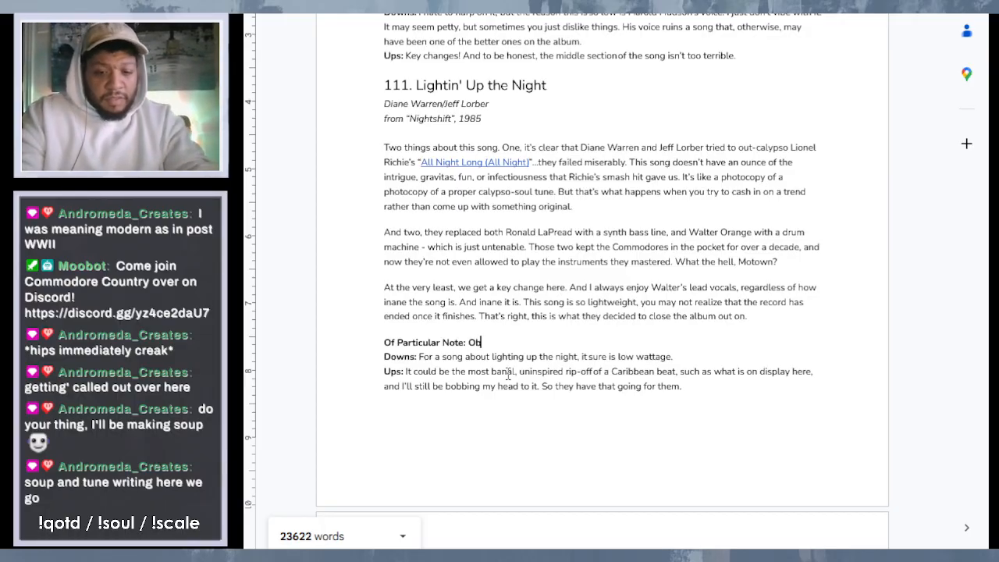
type("viously, ")
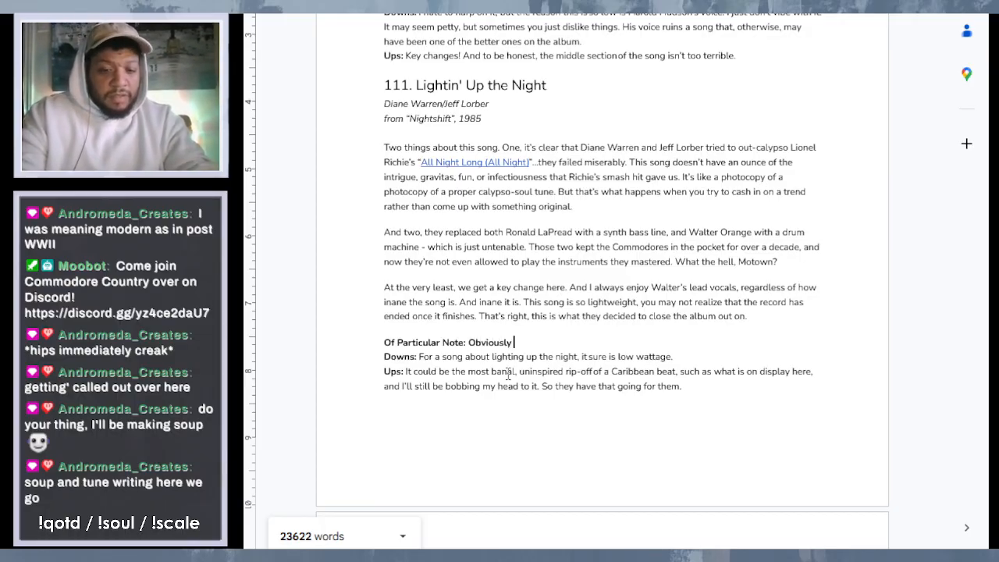
type("in")
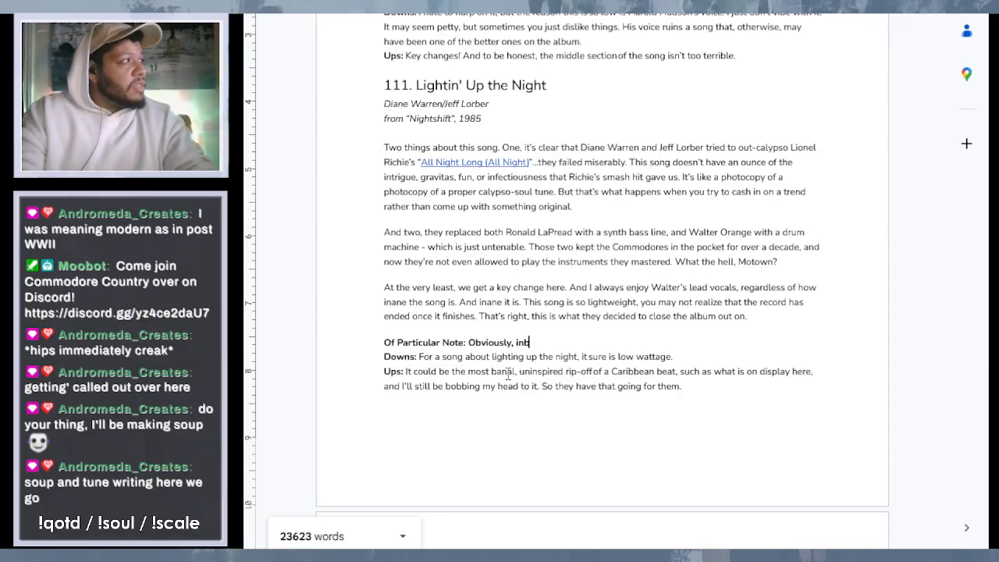
type(" music, ")
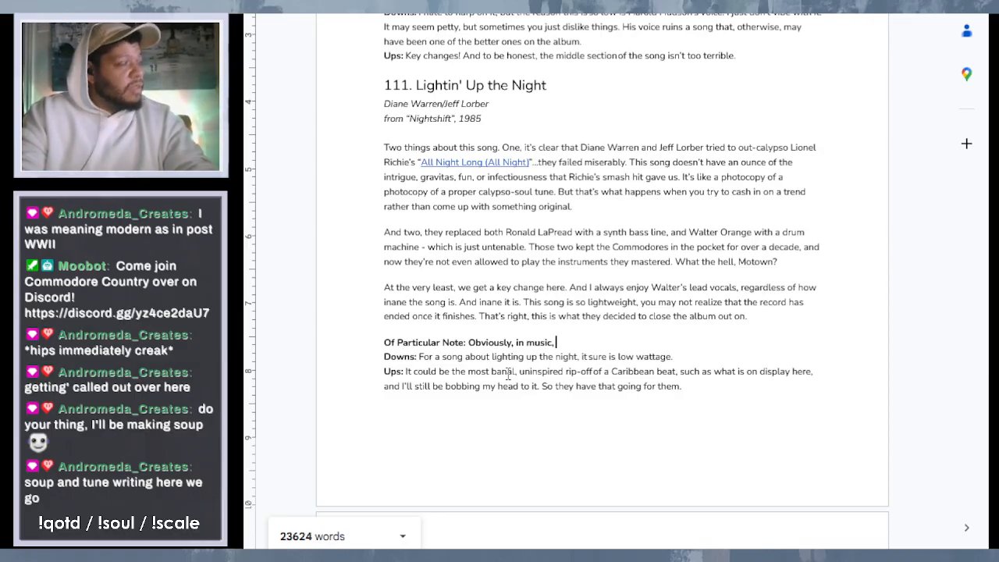
type("partists")
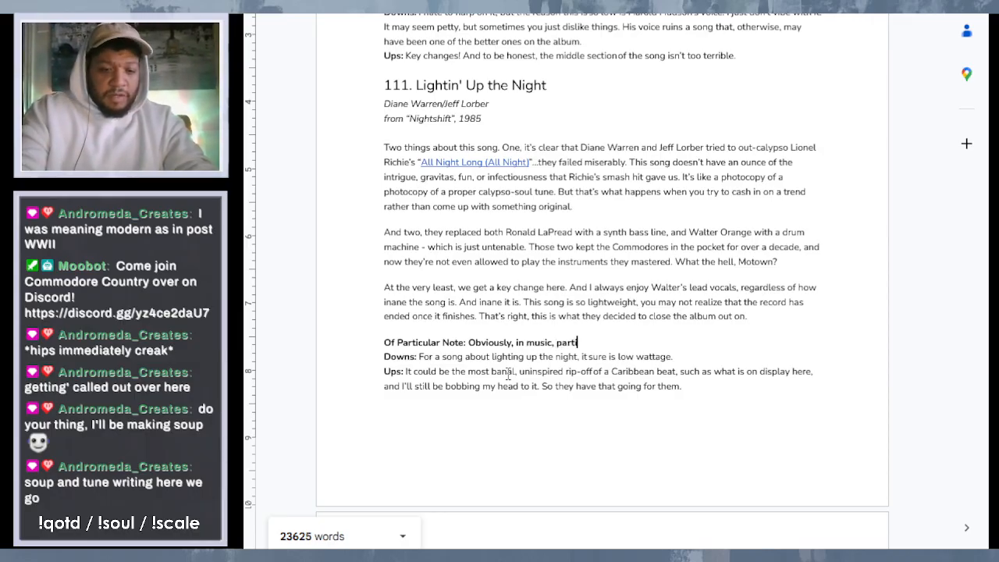
- Continue the "Of Particular Note" sentence with "artists will borrow from other acts all the time"
key("BackSpace")
key("BackSpace")
key("BackSpace")
key("BackSpace")
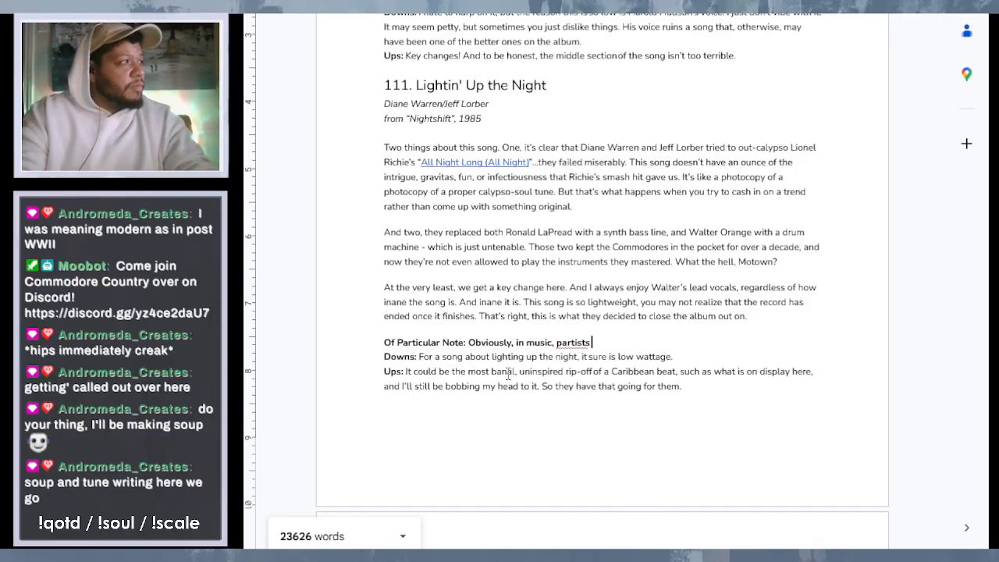
key("BackSpace")
key("BackSpace")
key("BackSpace")
key("BackSpace")
type("art")
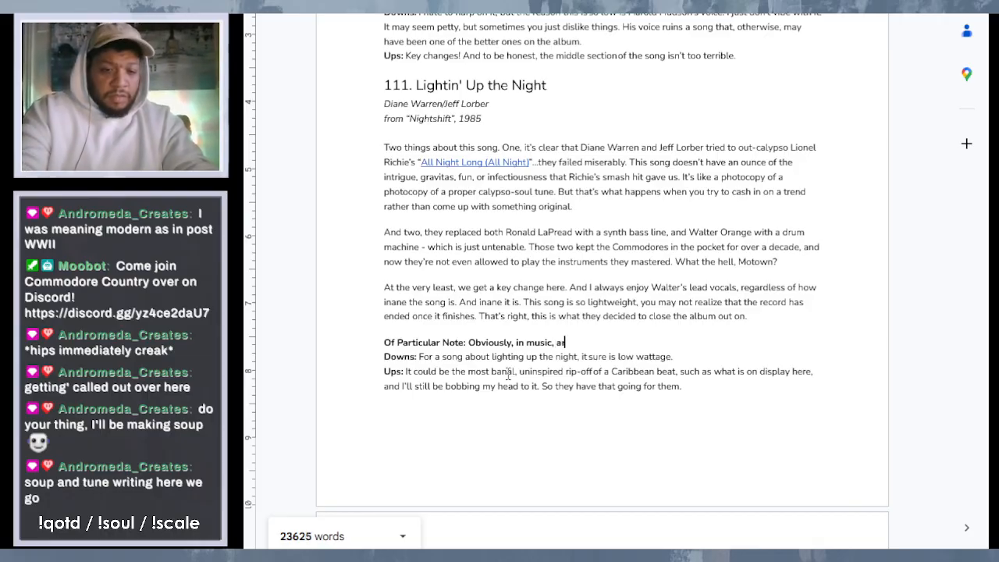
type("ists will ")
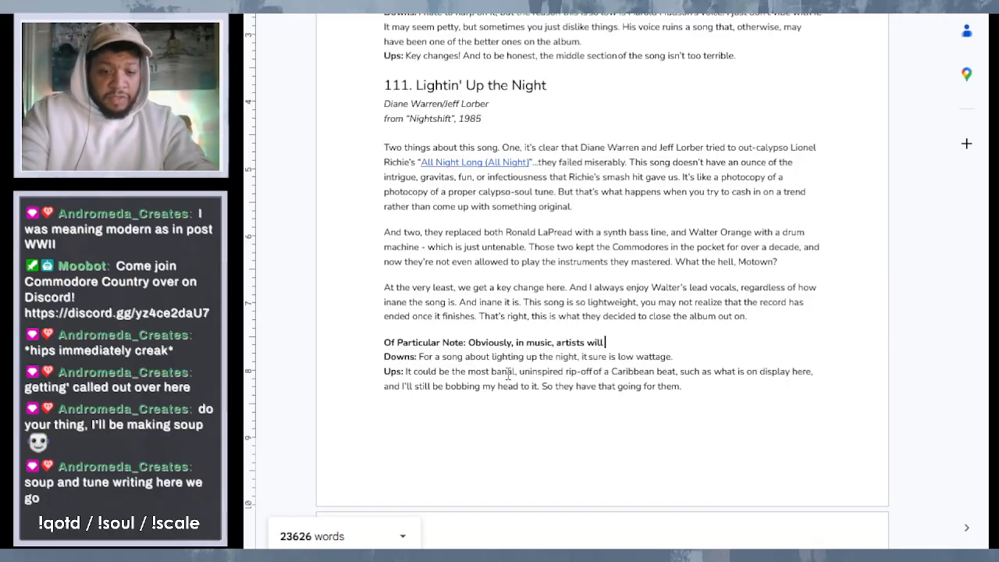
type("borrow from other")
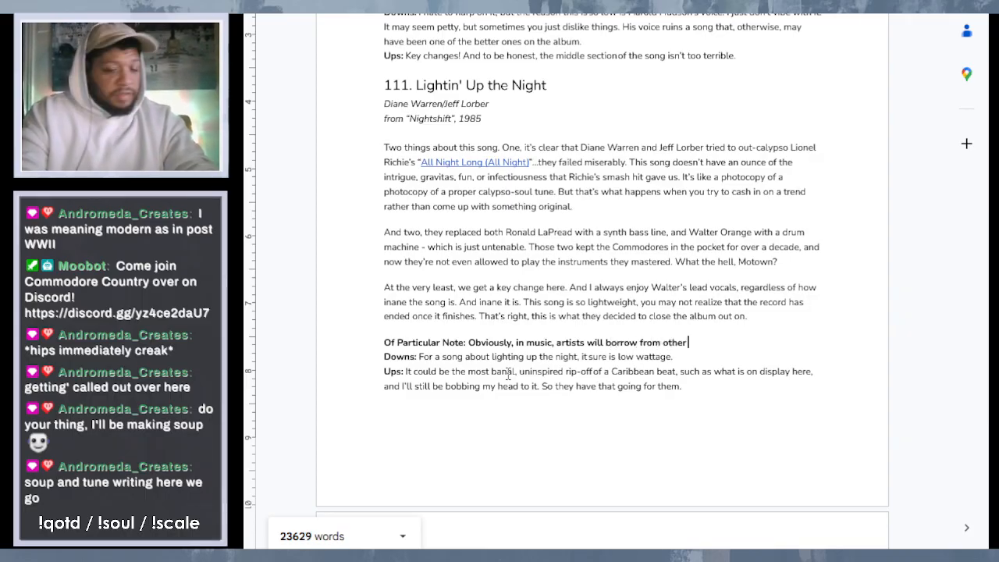
type(" act")
type("ll the time -")
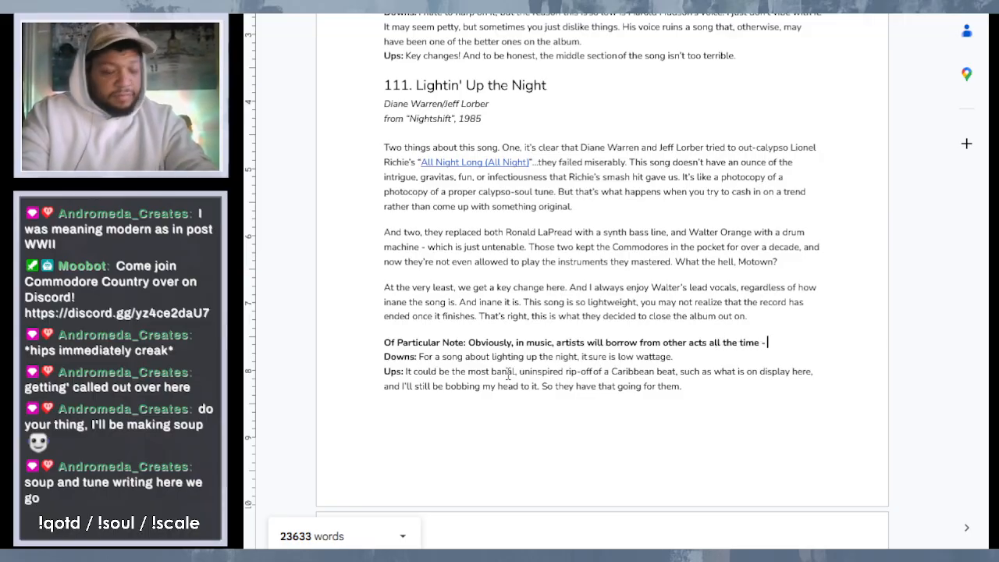
type(" of")
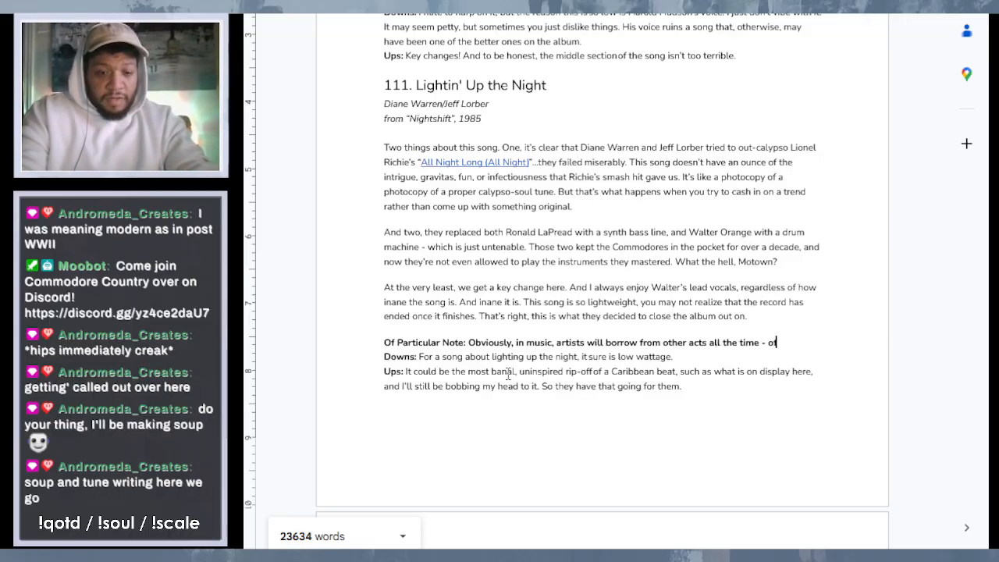
type("ten from ve")
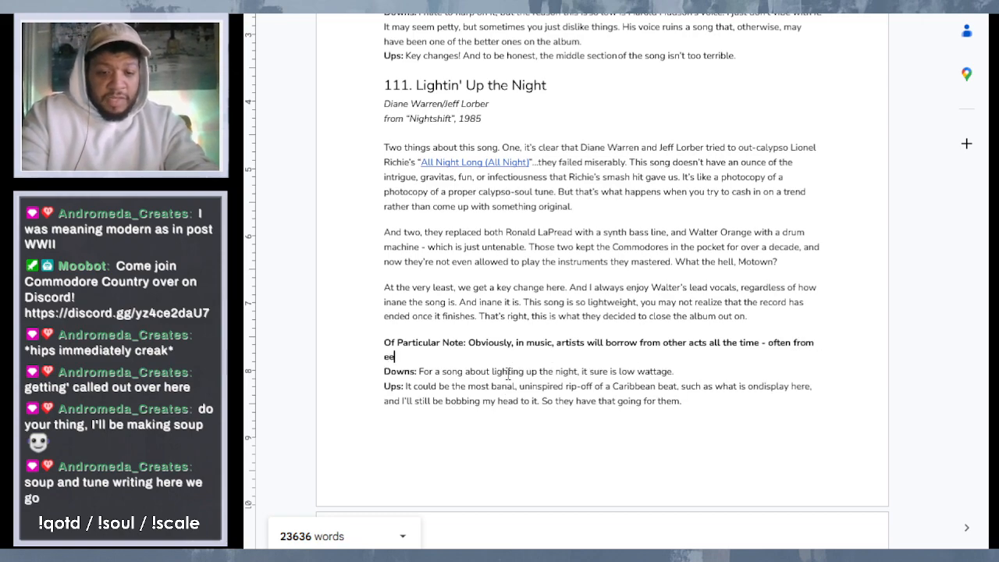
key("BackSpace")
key("BackSpace")
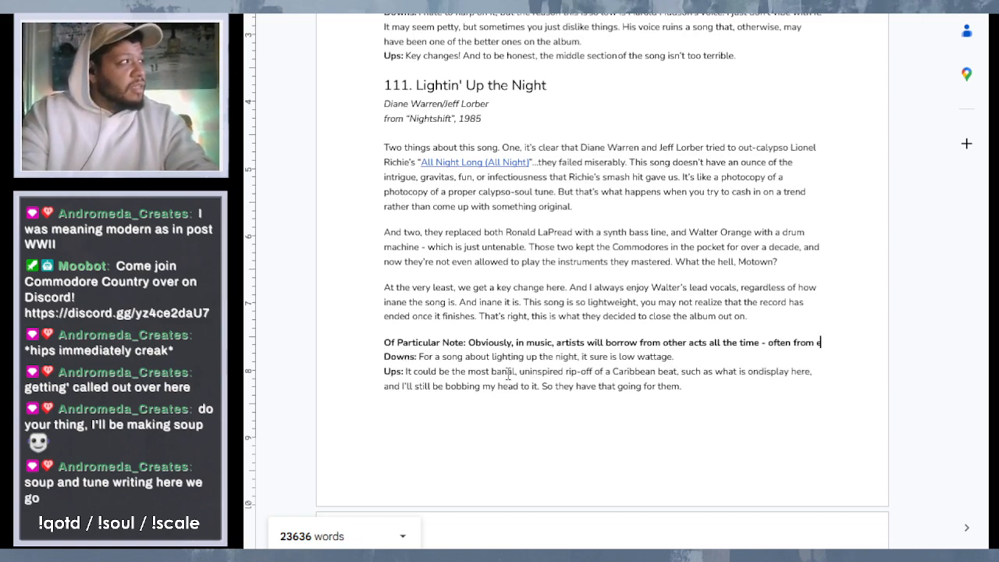
type("ev")
key("BackSpace")
key("BackSpace")
key("BackSpace")
key("BackSpace")
key("BackSpace")
key("BackSpace")
key("BackSpace")
key("BackSpace")
key("BackSpace")
key("BackSpace")
key("BackSpace")
key("BackSpace")
key("BackSpace")
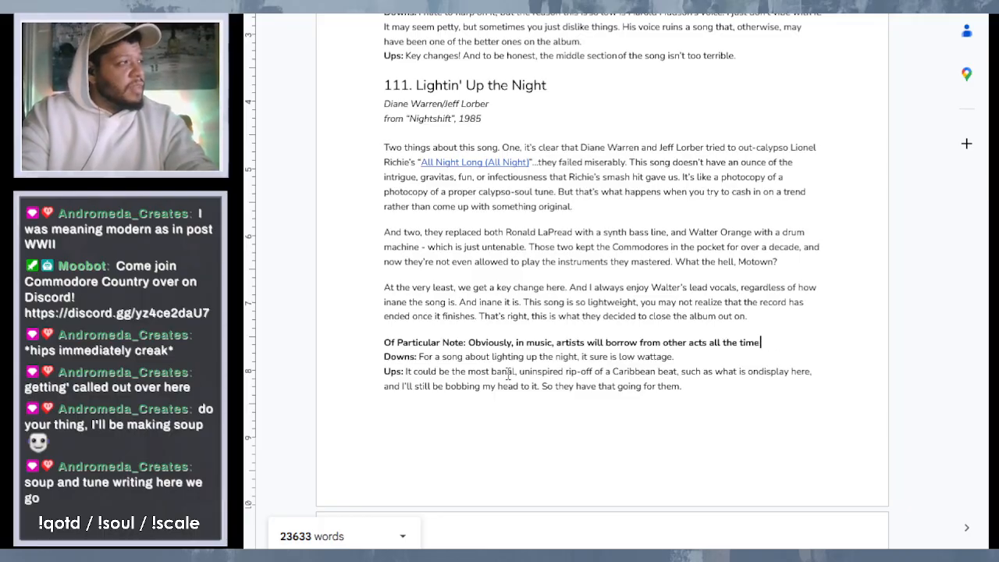
- End the first note sentence with a period and start another with "Take the album that the aforementioned"
type("Take")
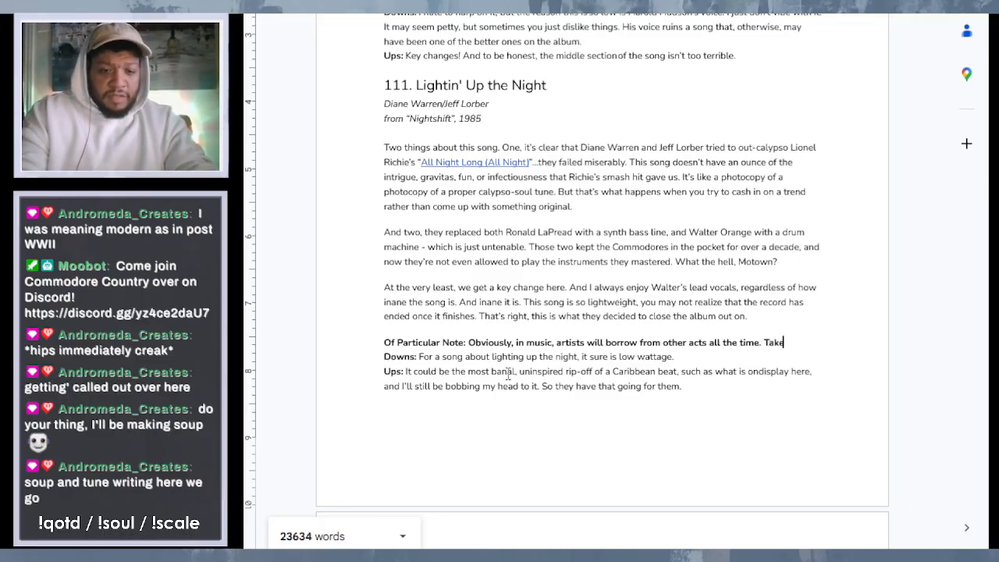
type(" the ao")
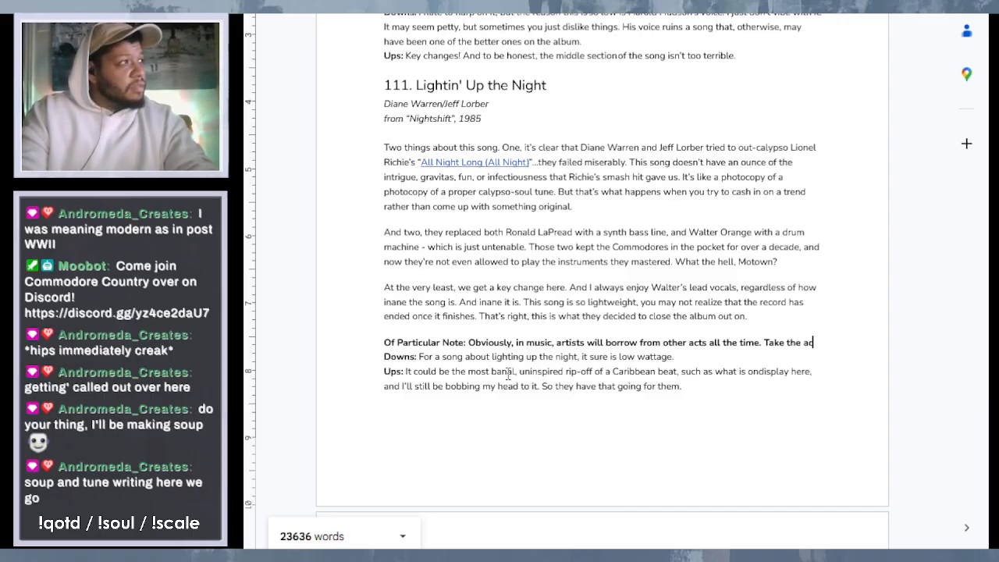
key("BackSpace")
key("BackSpace")
key("BackSpace")
key("BackSpace")
type("e a")
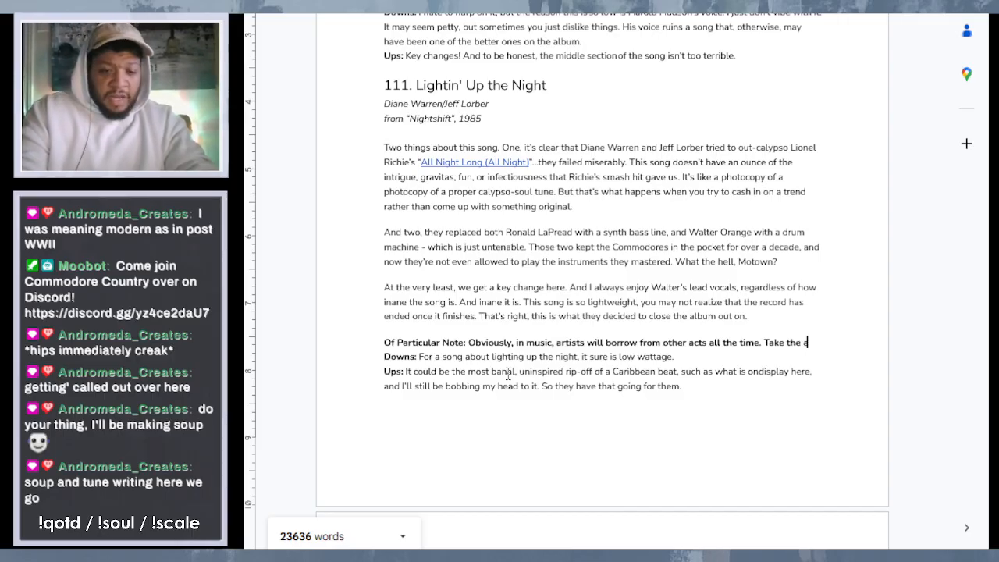
type("lbum that t")
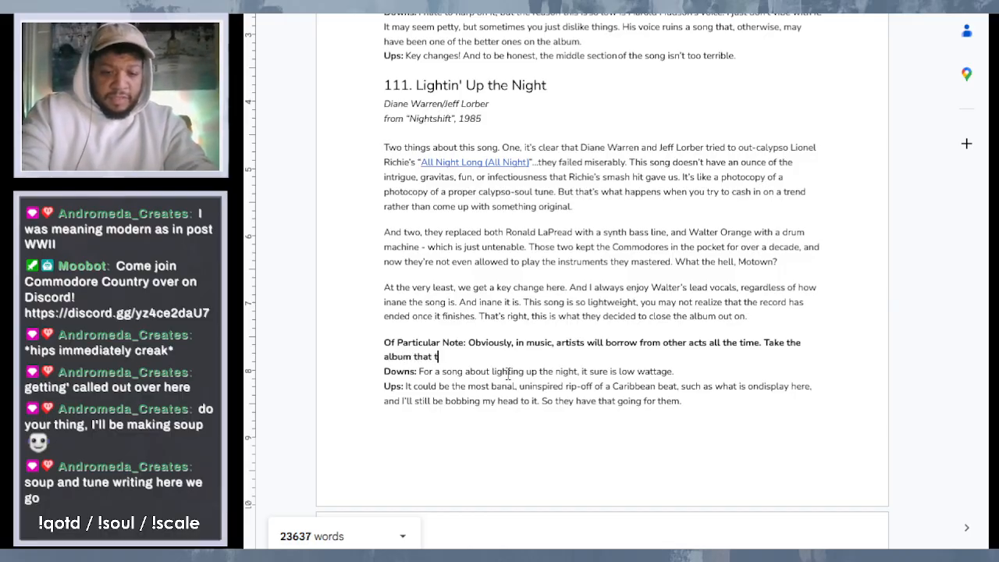
type("he afore")
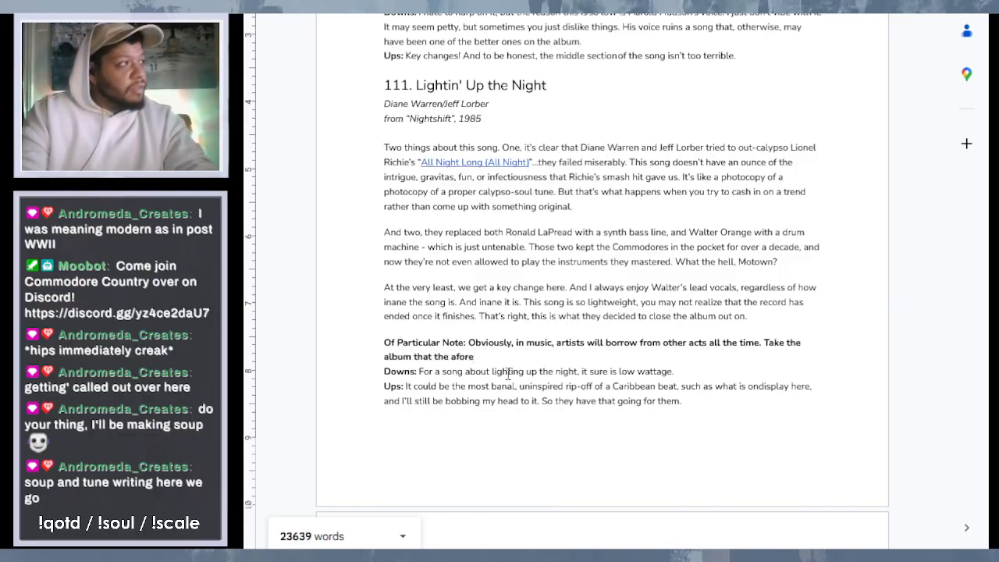
type("mentioned ")
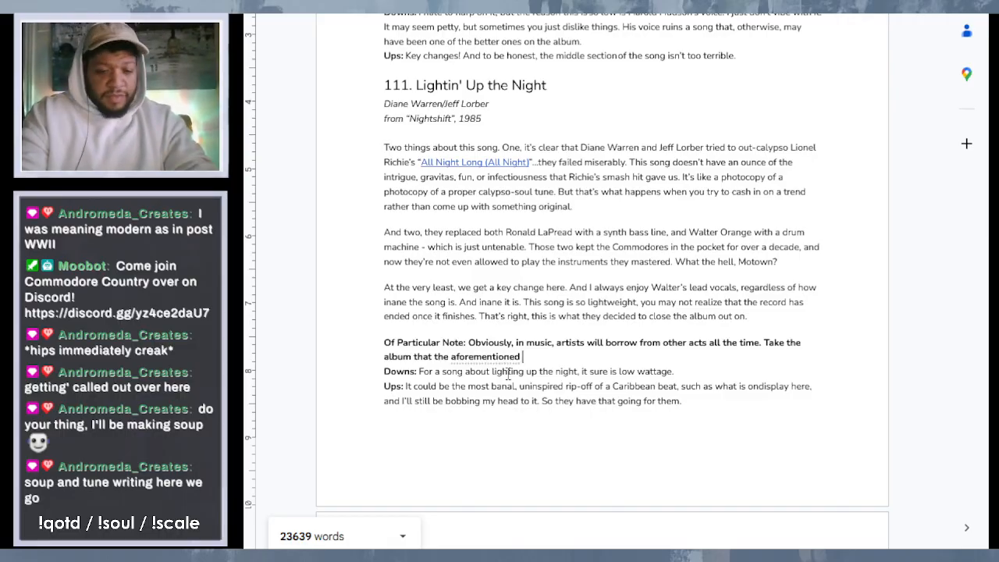
type("\"All Night ")
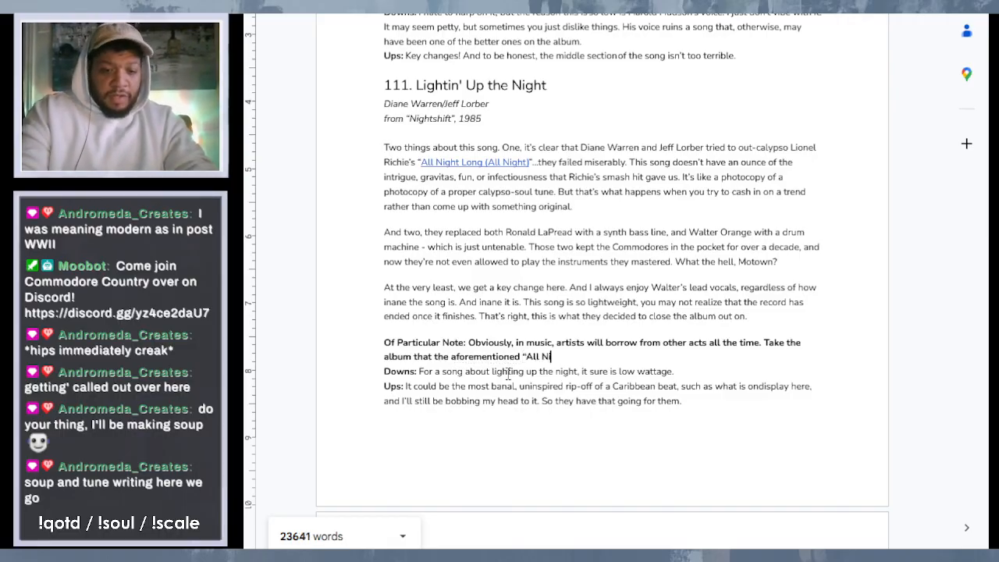
type("Long")
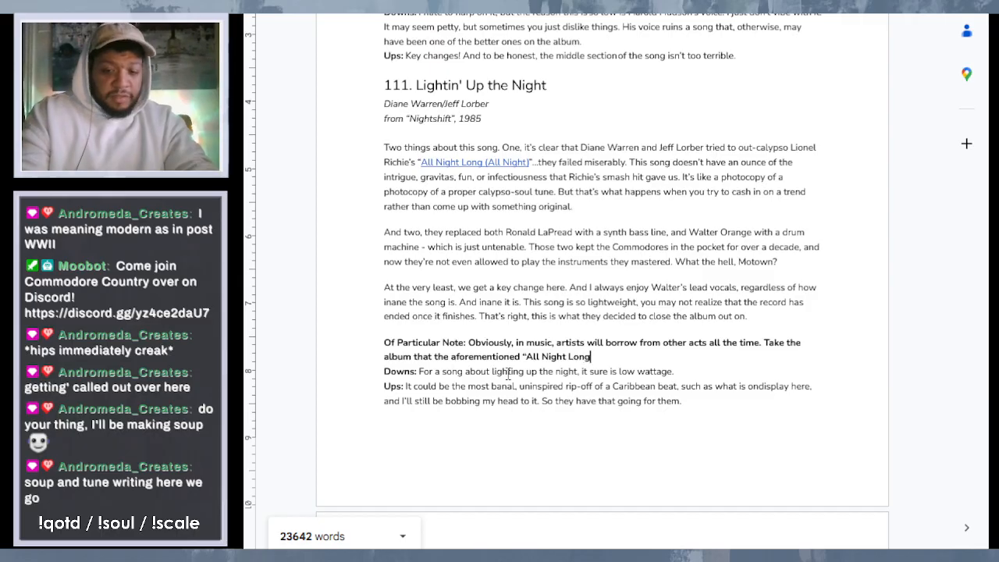
type("\" is")
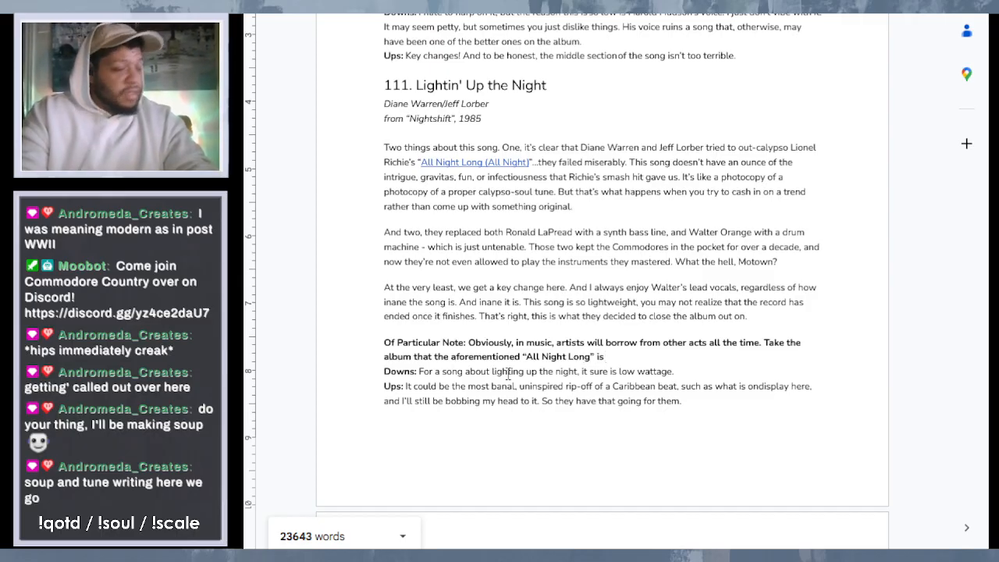
type(" from")
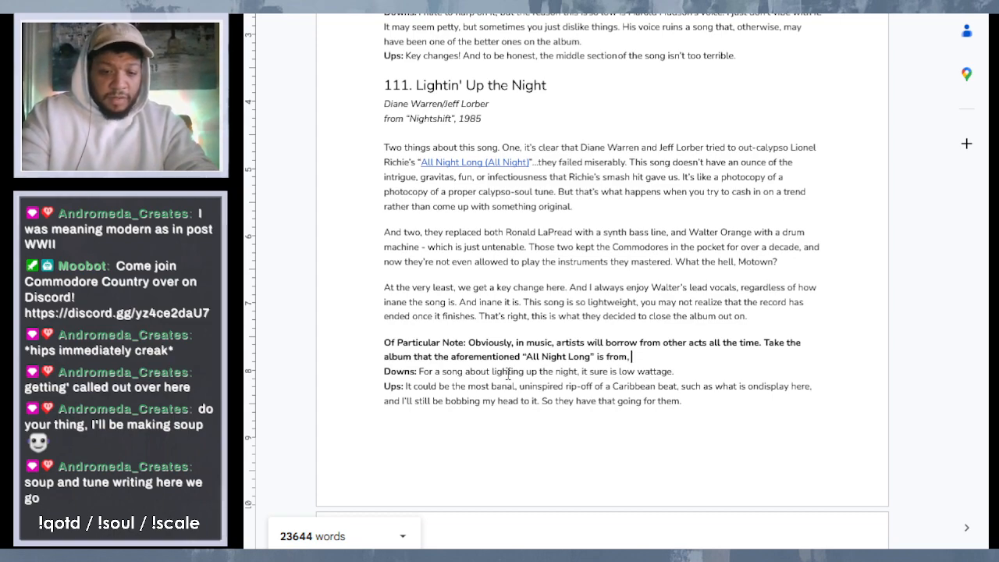
type(", Ca")
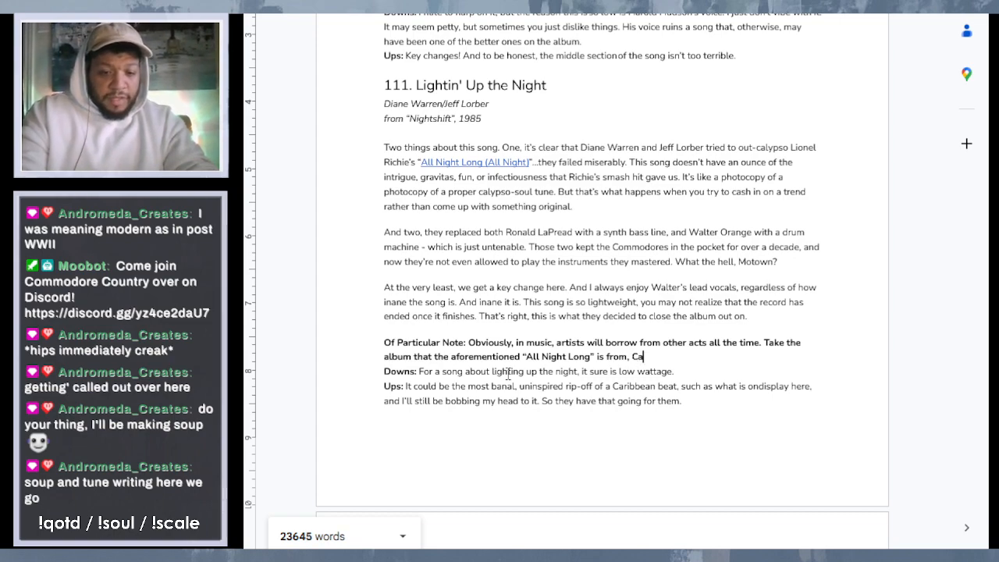
type("nt Slow D")
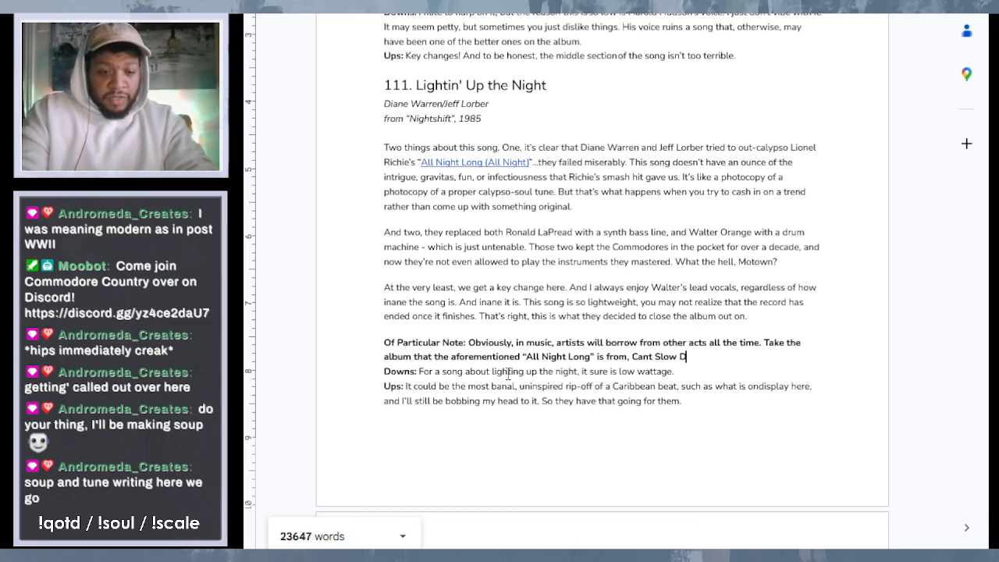
type("own. The")
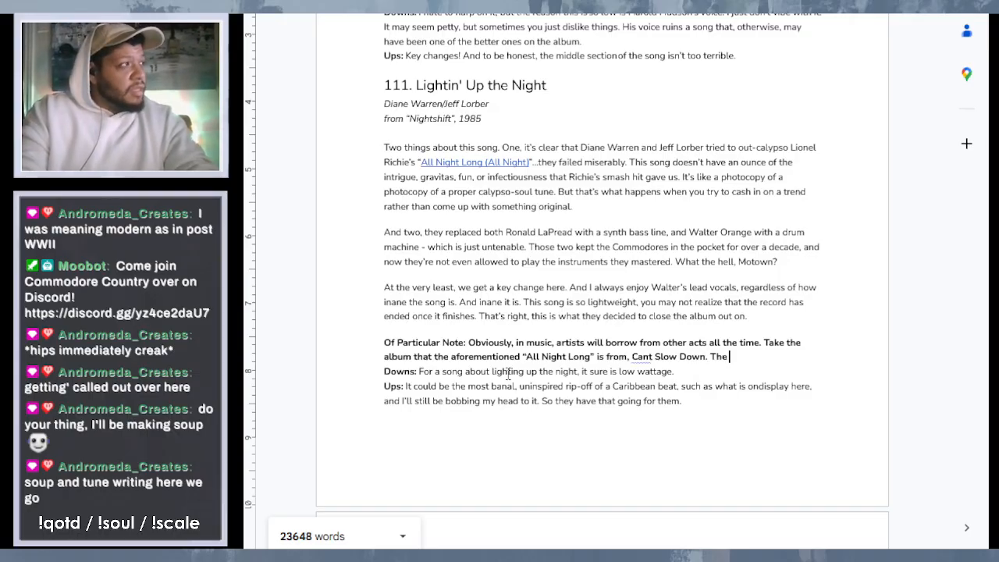
- Close the note's second sentence with a period and correct "Cant" to "Can't" in its album title
key("BackSpace")
key("BackSpace")
key("BackSpace")
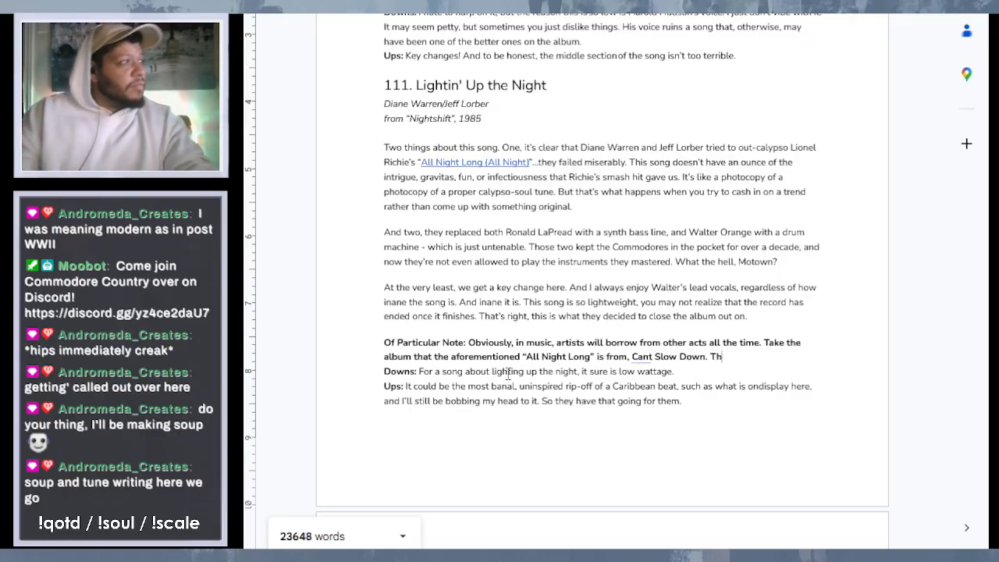
right_click(644, 358)
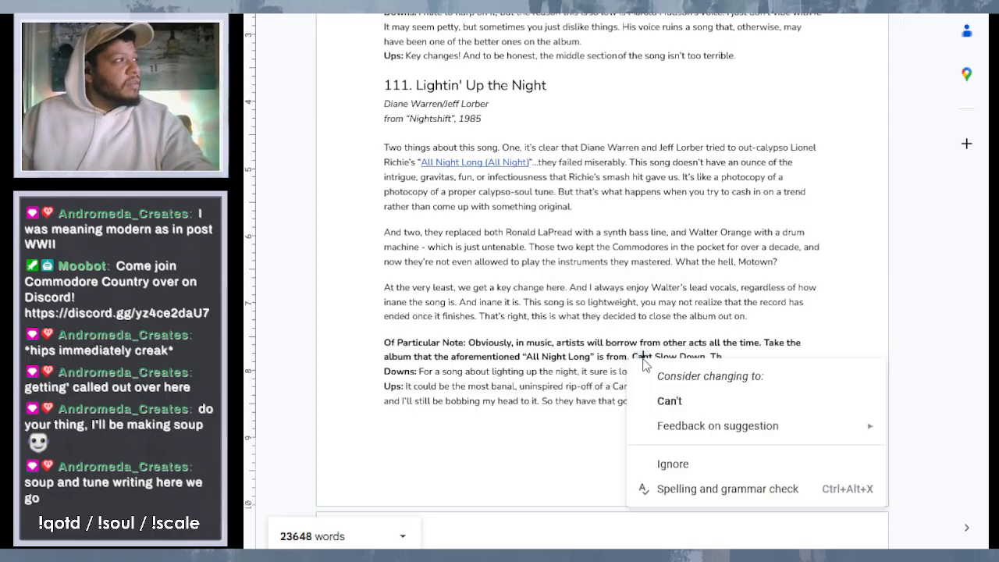
left_click(714, 397)
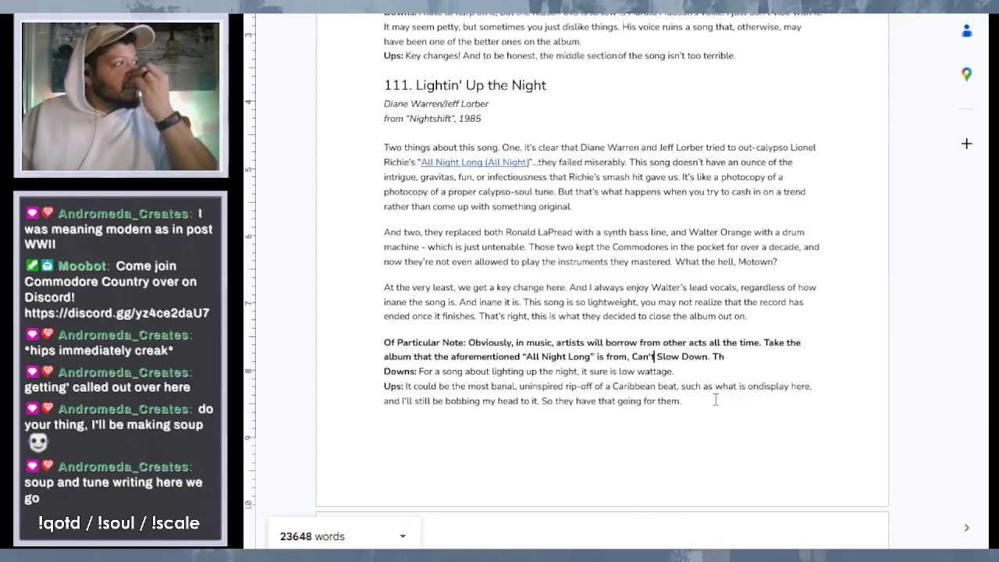
- Start the note's third sentence, after "Can't Slow Down.", with "The title track from"
left_click(736, 357)
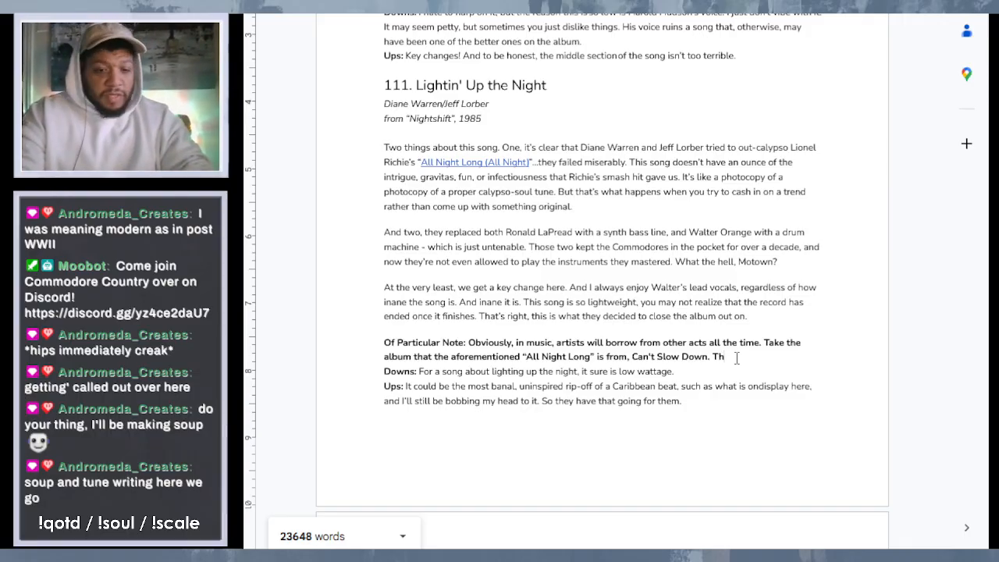
type("e t")
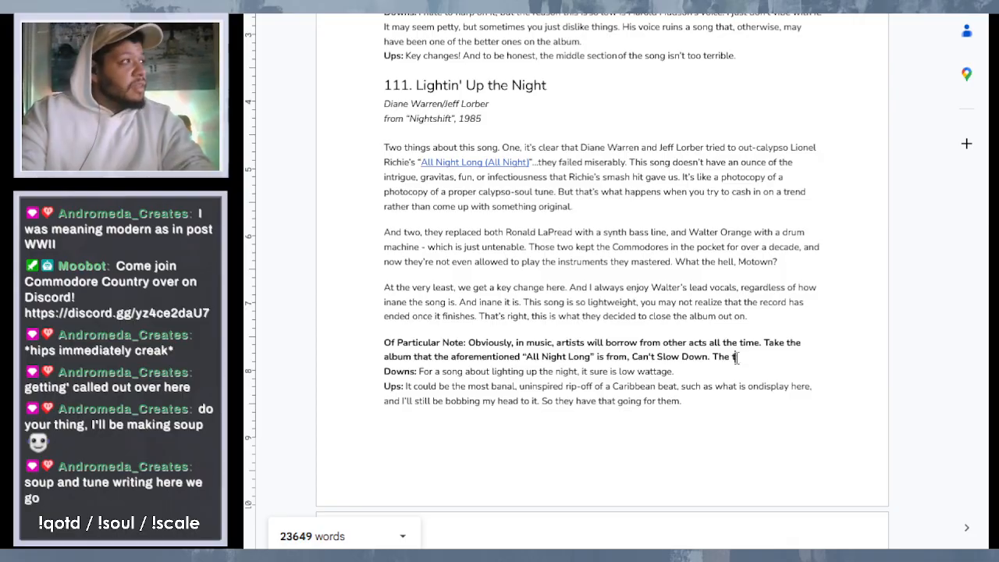
type("itle track from ")
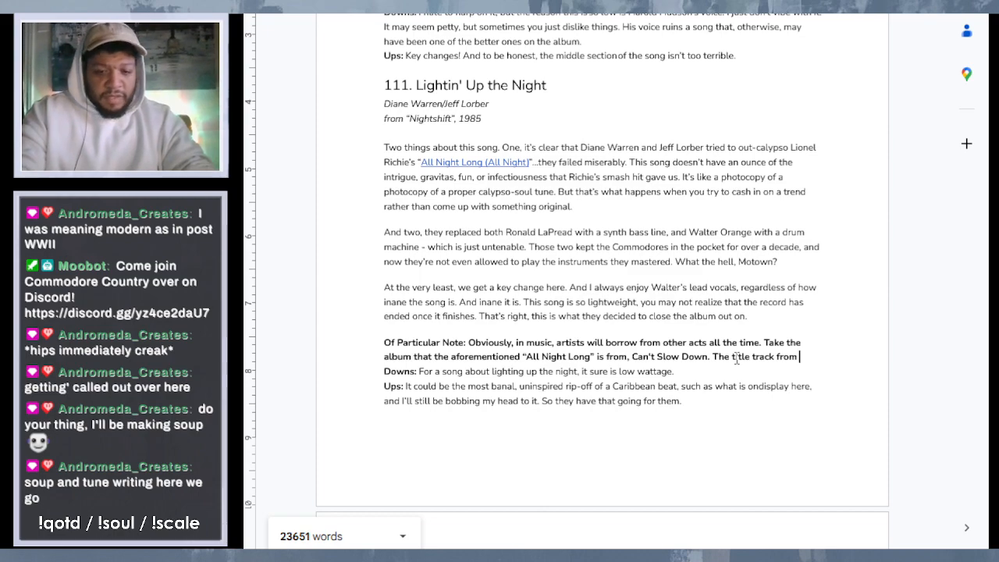
type("Lionel")
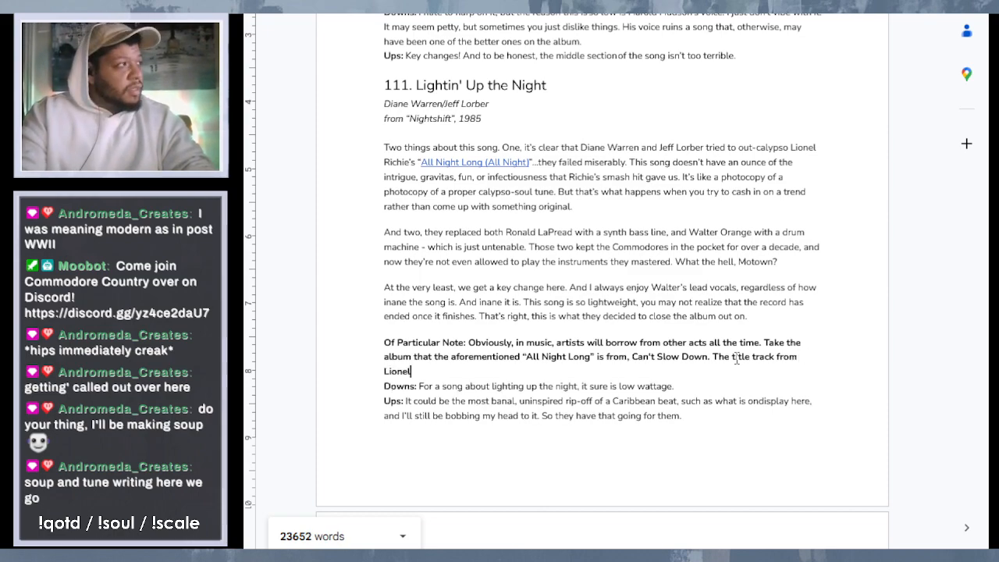
key("BackSpace")
key("BackSpace")
key("BackSpace")
key("BackSpace")
key("BackSpace")
key("BackSpace")
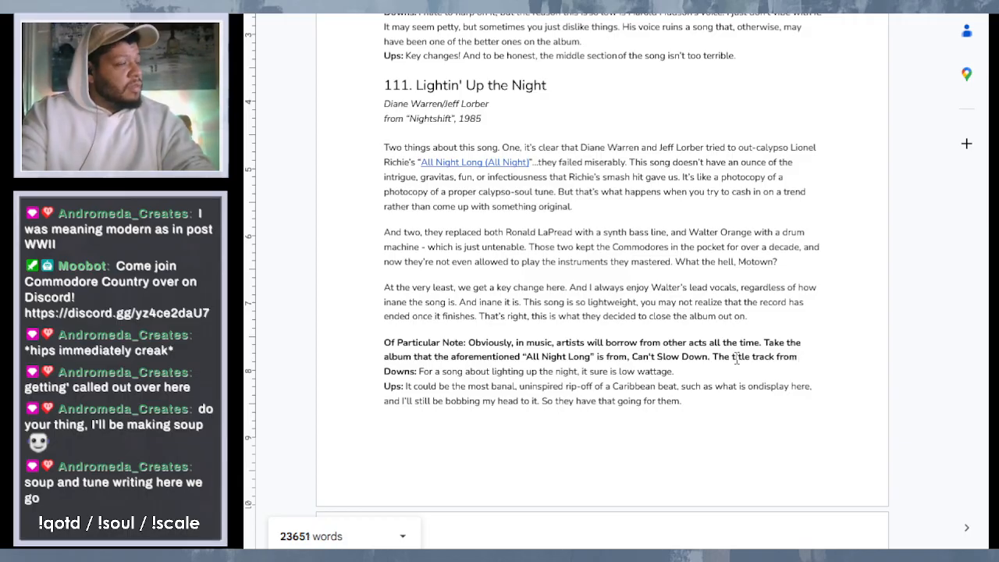
- Continue the note's third sentence, after "The title track from", with "this LP"
type("this alb")
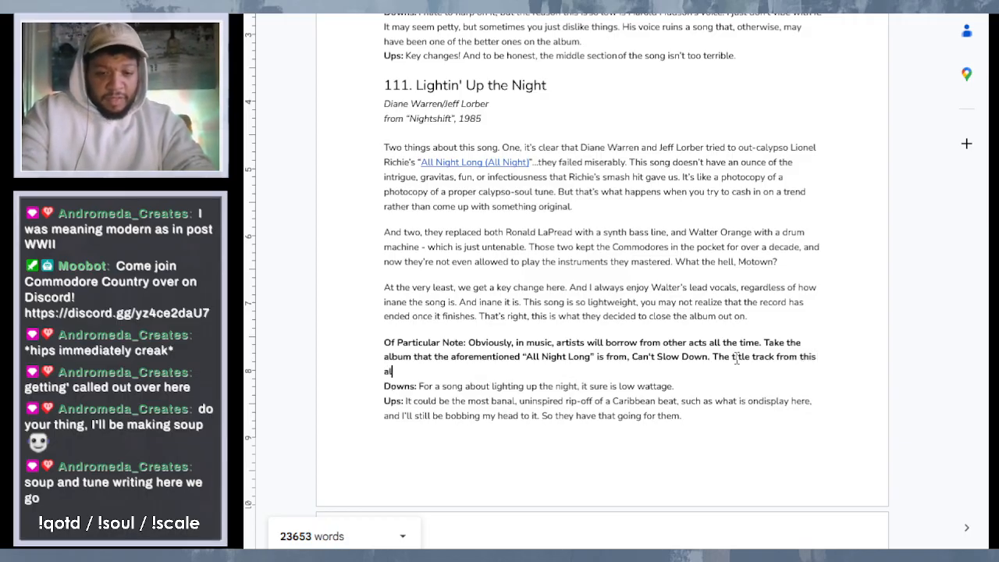
key("BackSpace")
key("BackSpace")
key("BackSpace")
key("BackSpace")
key("BackSpace")
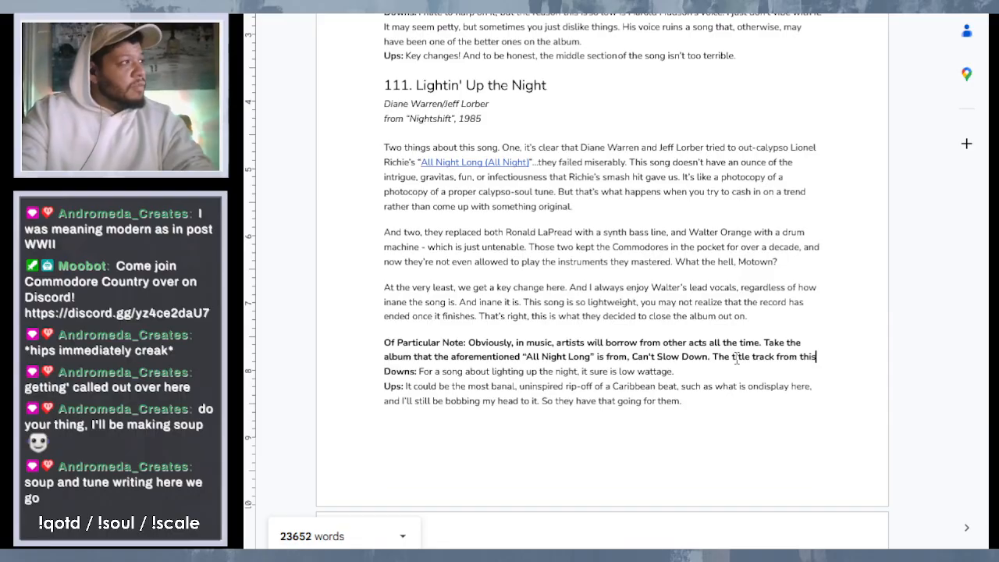
type("LP")
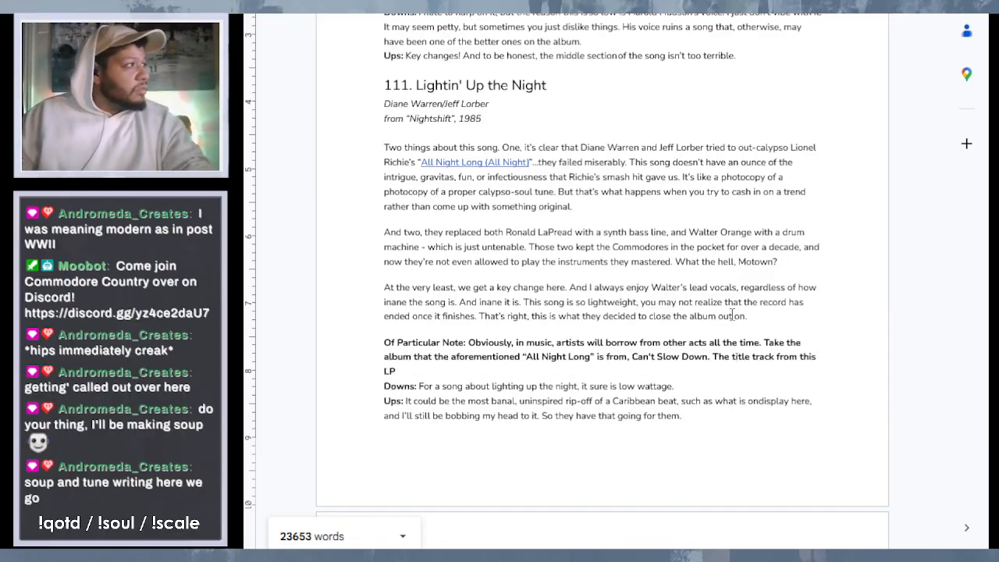
- Insert "Lionel's sophomore effort" before the album title "Can't Slow Down" in the note's second sentence
left_click(633, 358)
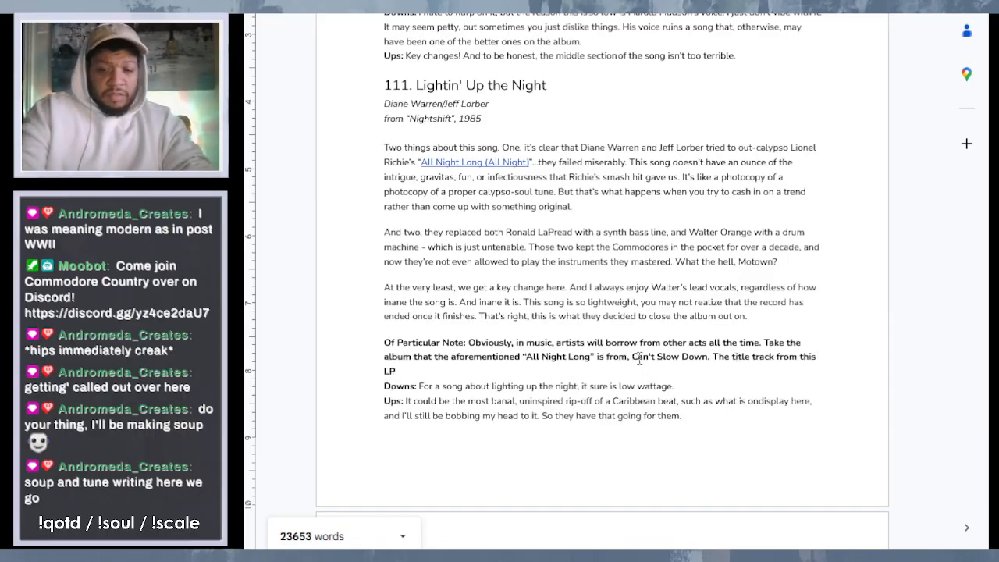
type("Lionel")
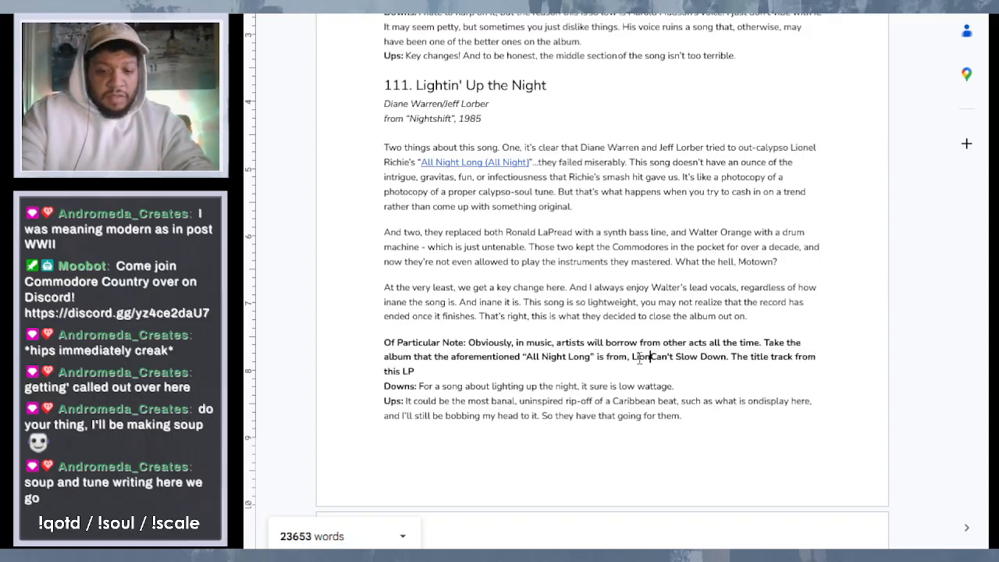
type("'s ")
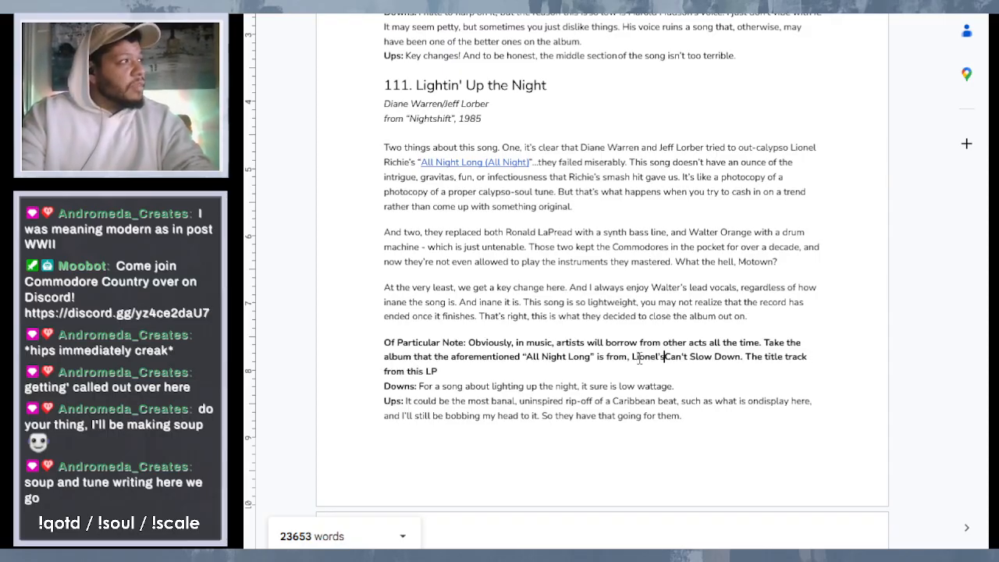
type("sophomor")
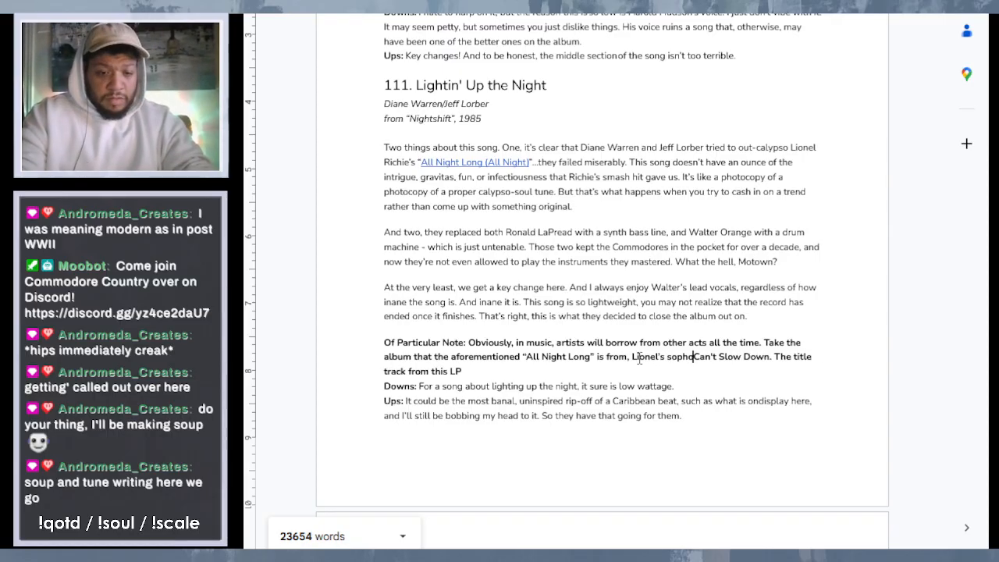
type("e effort")
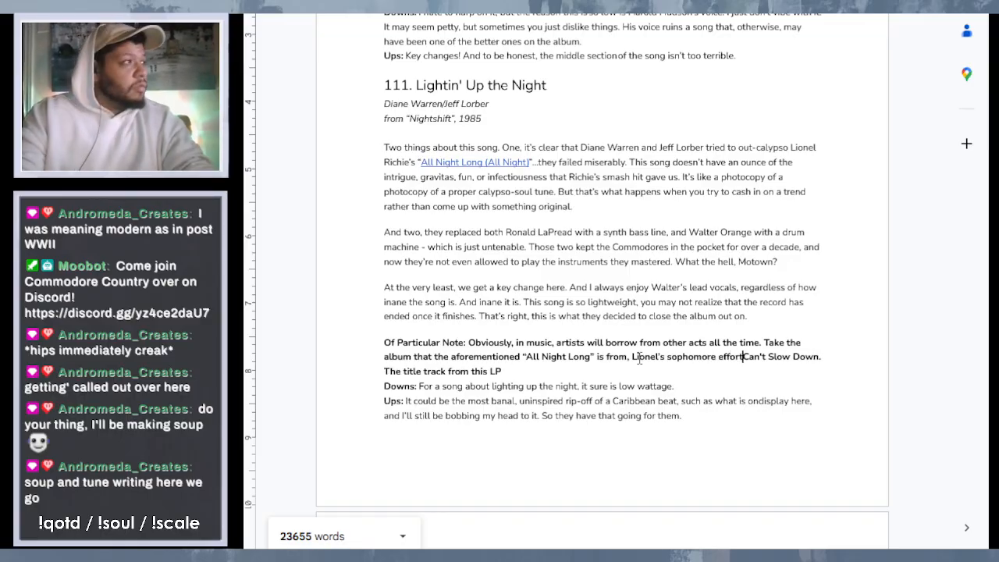
- Continue the note's third sentence, after "this LP", with "borrows a lot of stylistic and rhythmic elements from"
double_click(584, 373)
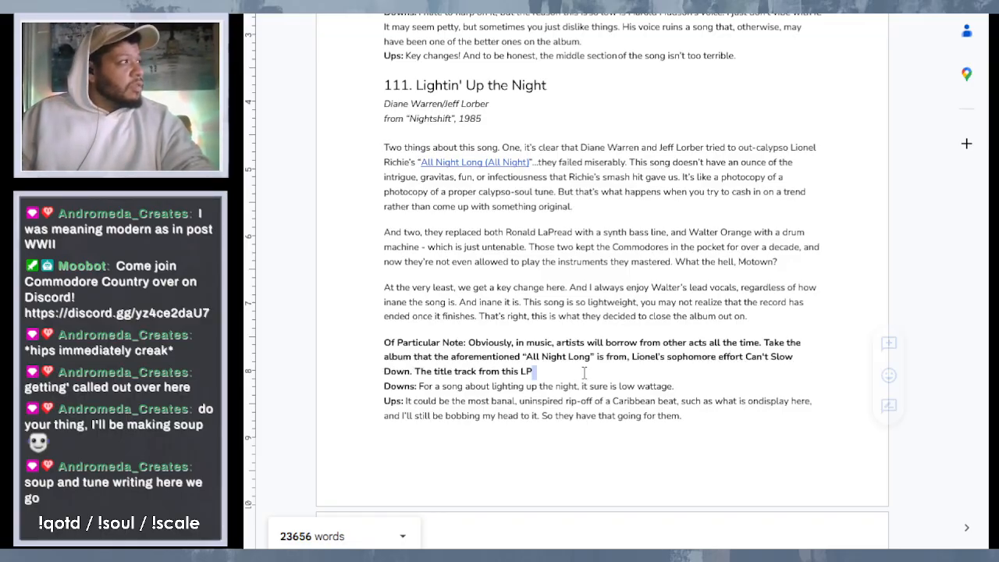
left_click(584, 373)
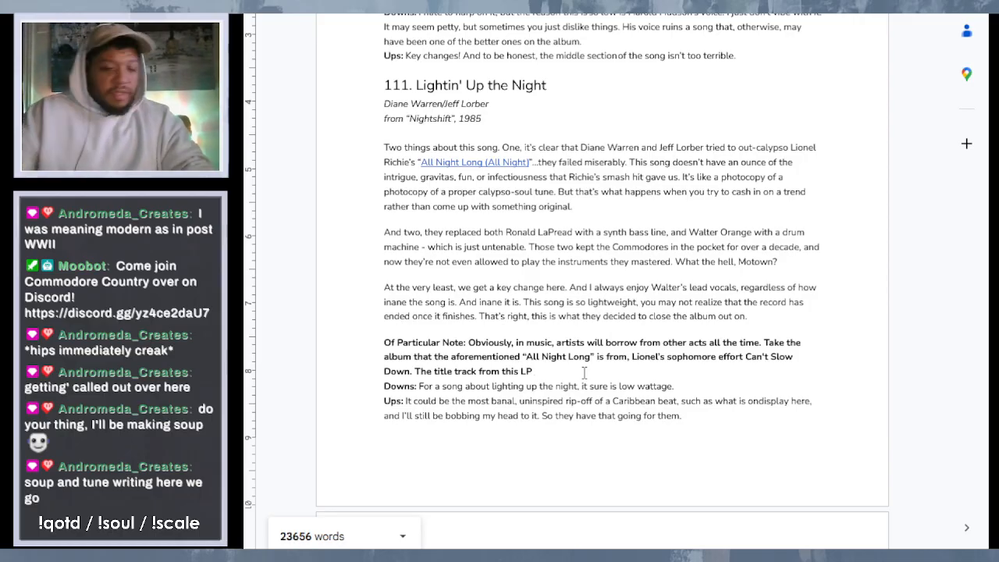
type("borrow")
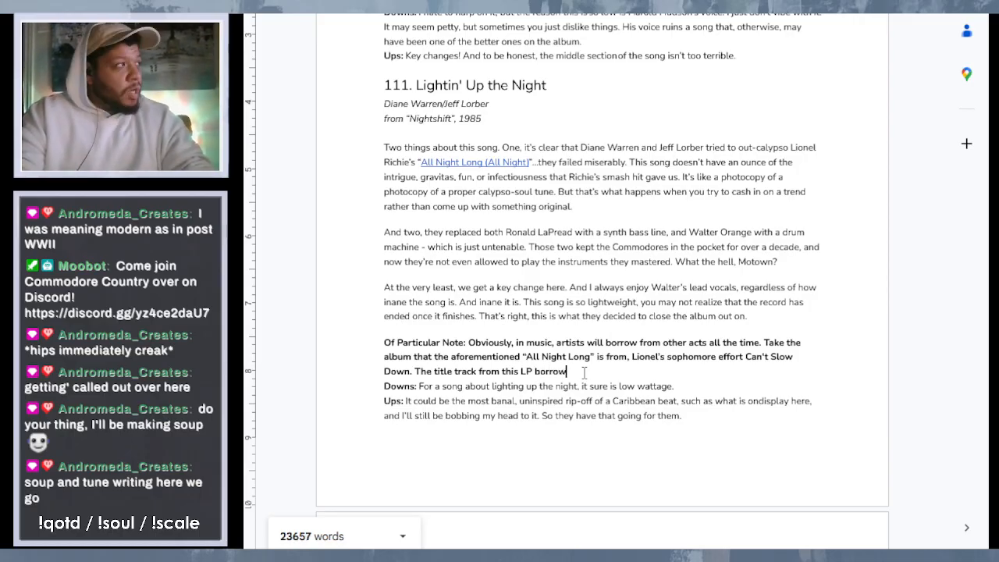
type("s a lot of ")
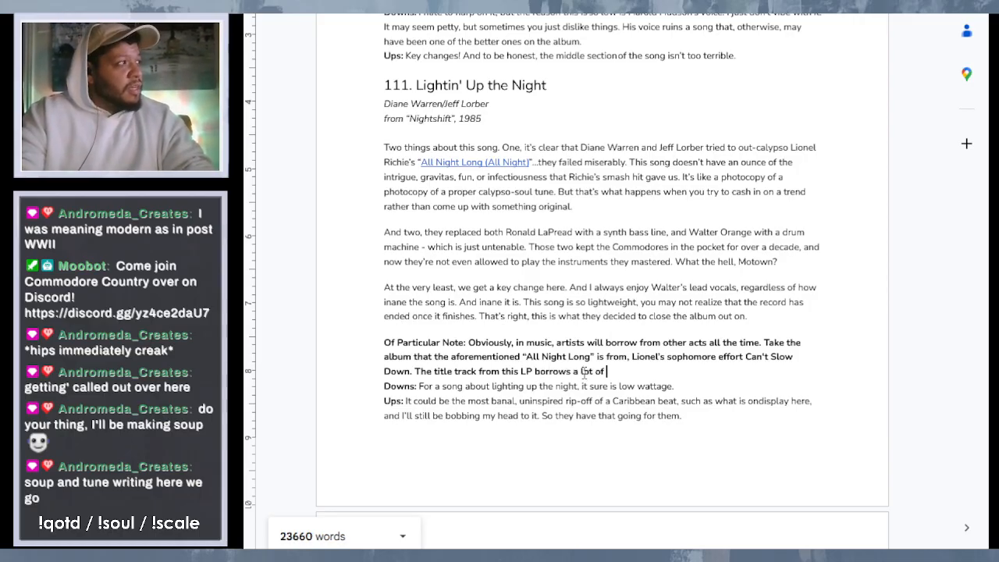
type("stylistic")
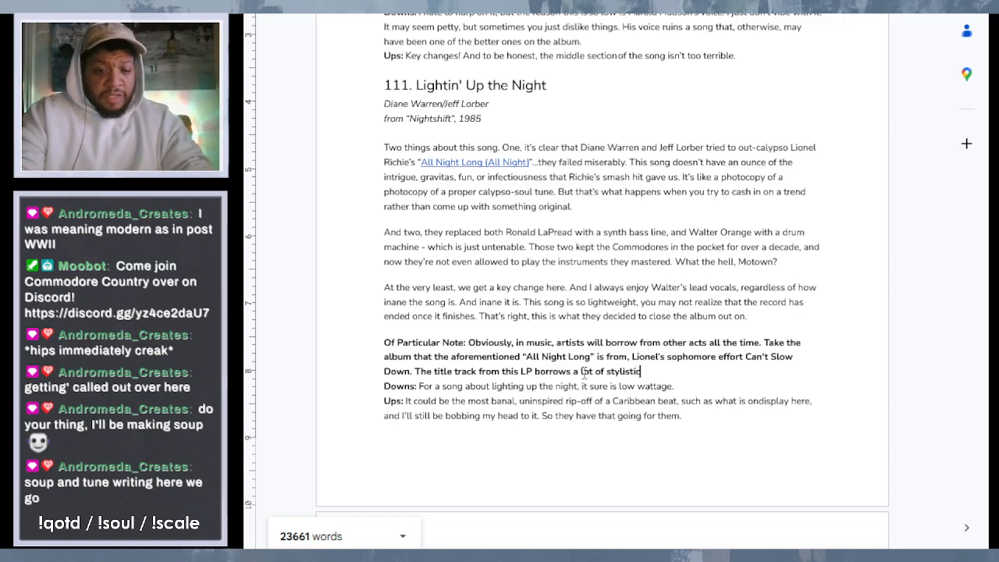
type(" and rhy")
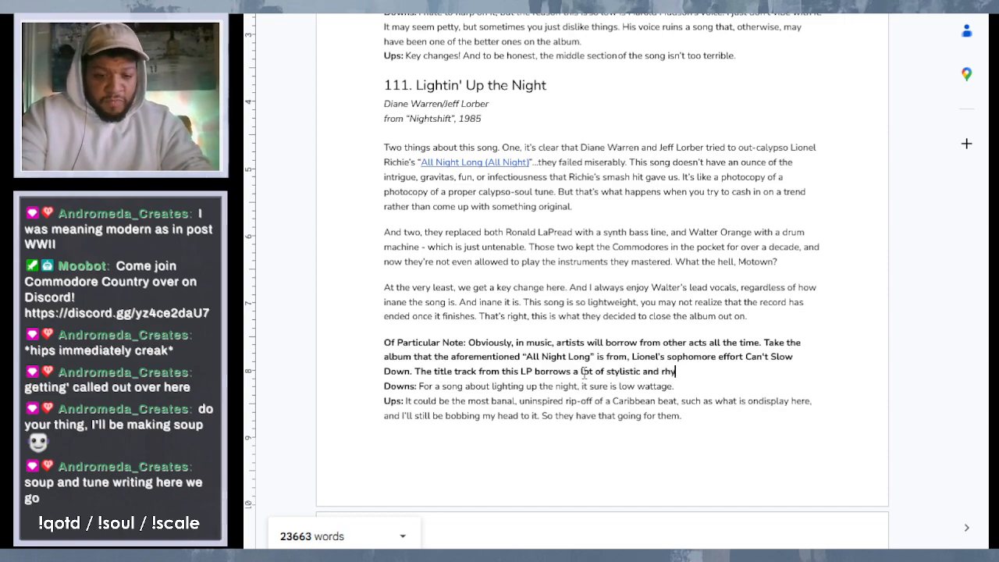
type("thmic elemenyts")
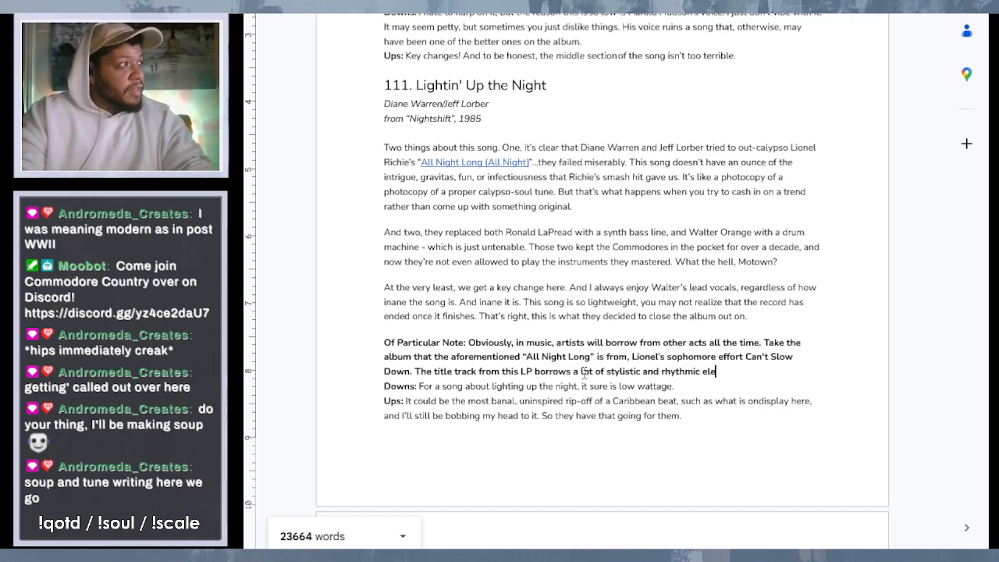
key("BackSpace")
key("BackSpace")
type("t")
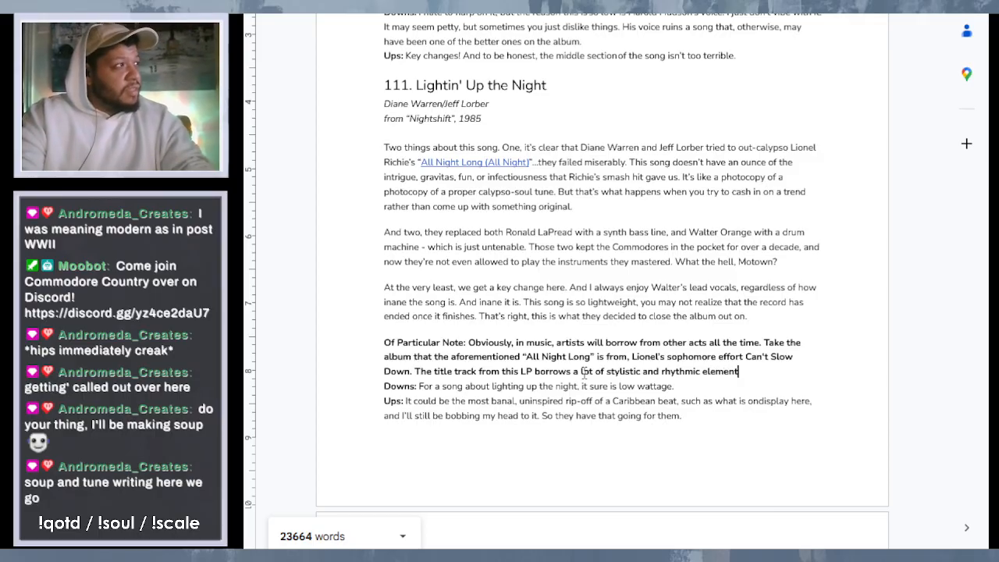
type("s from ")
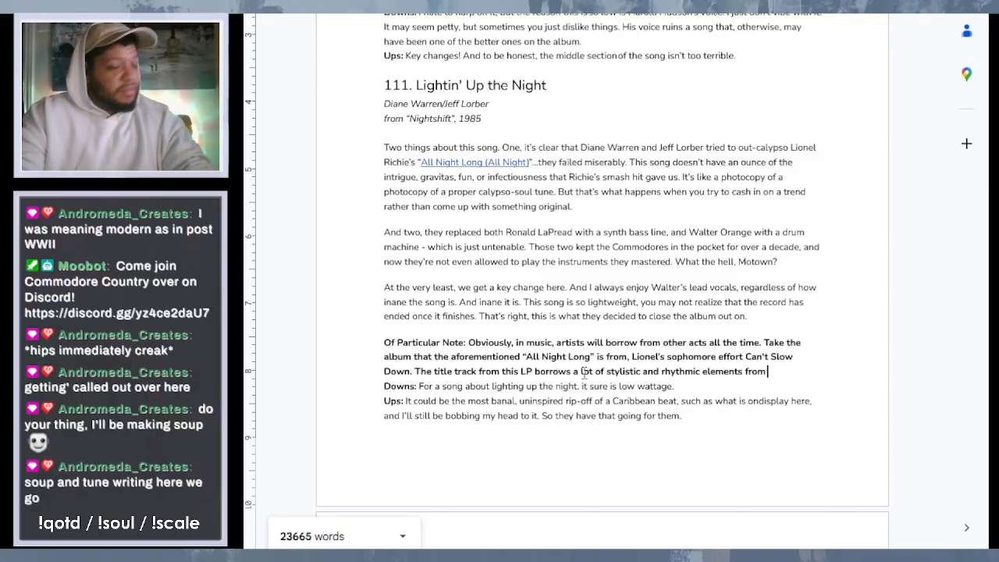
type("Michael J")
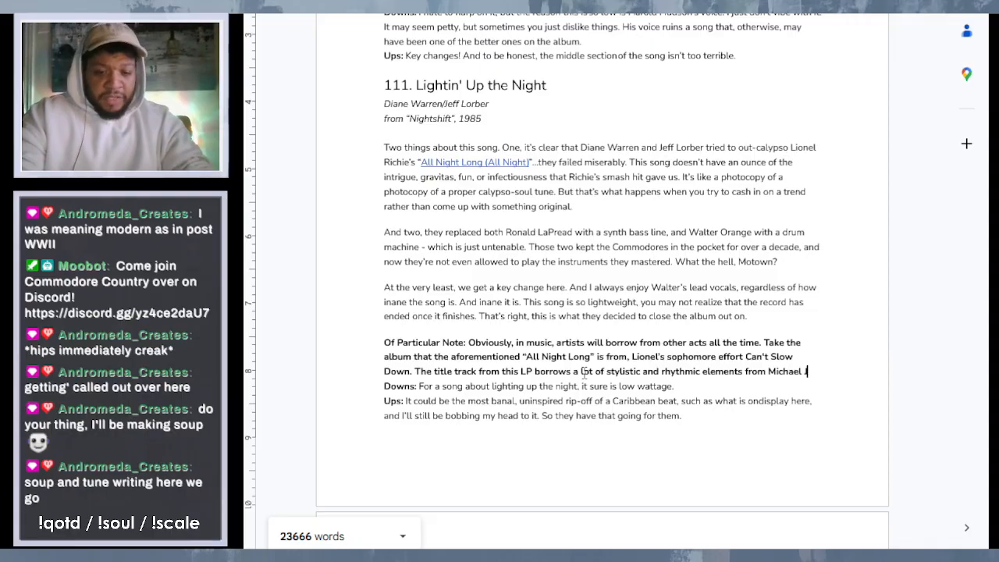
type("ackson")
type("'s ")
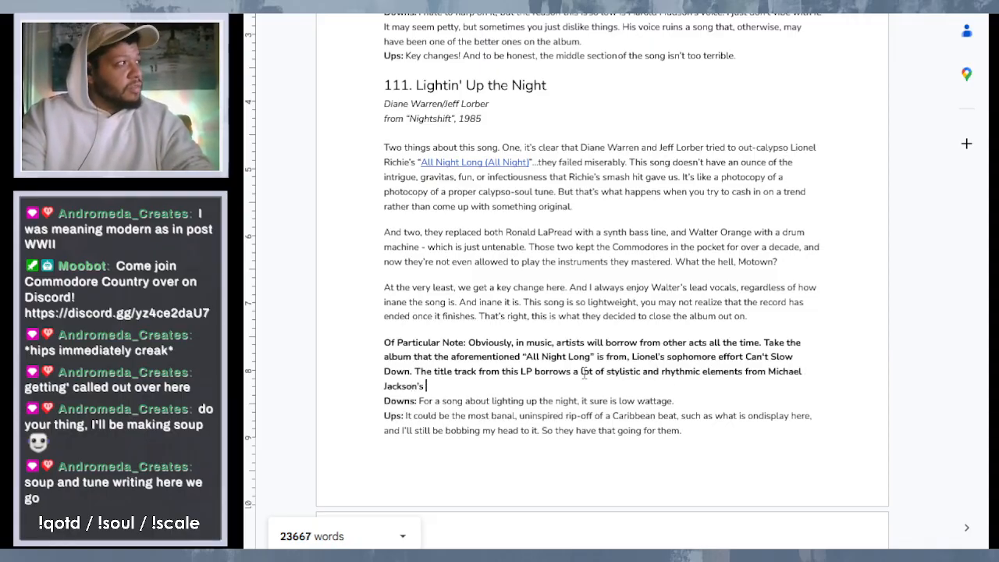
type("\"")
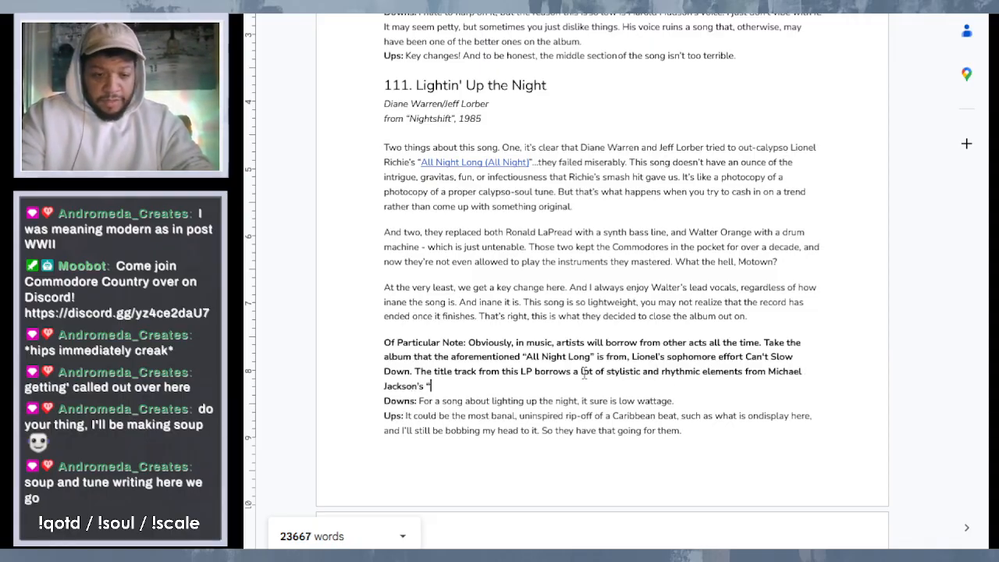
type("Wanna Be STar")
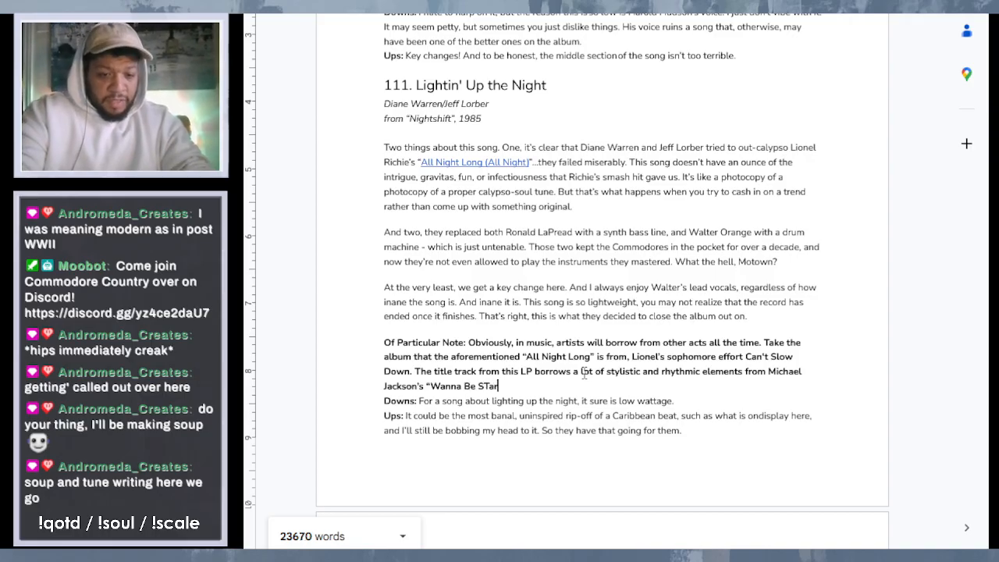
type("ting S")
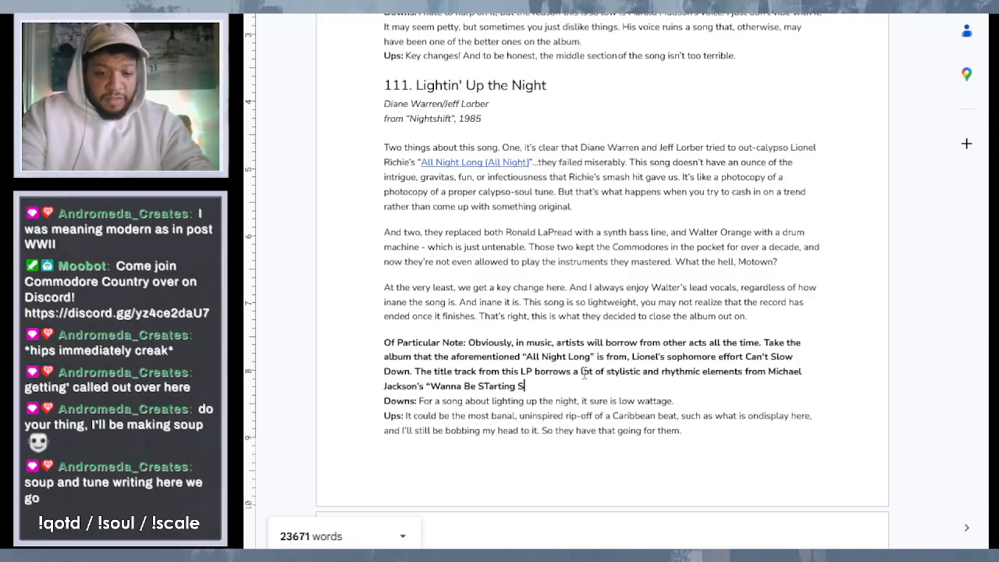
type("oethin")
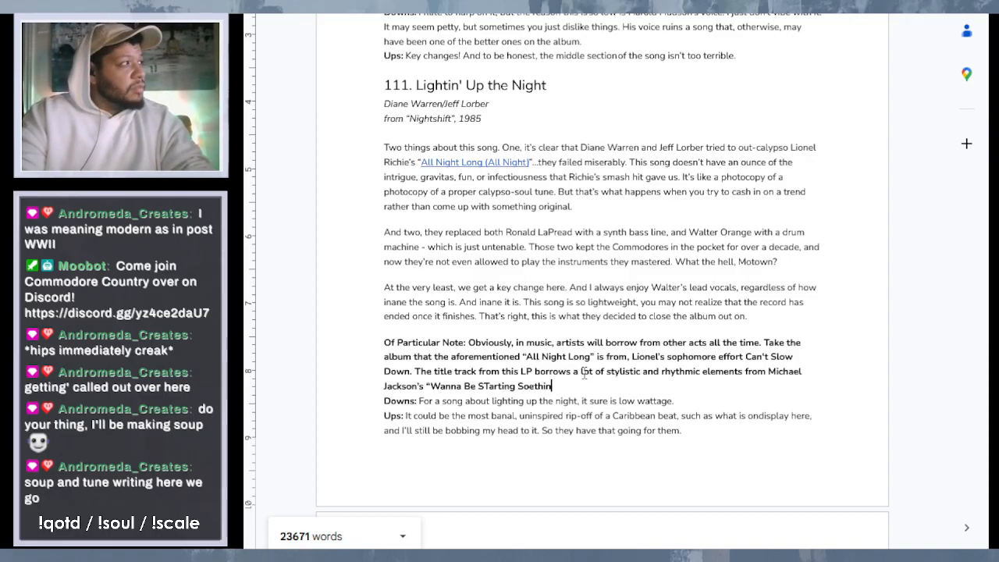
- Add "Michael Jackson's “Wanna Be Starting Something" to the end of the note's third sentence
key("BackSpace")
key("BackSpace")
key("BackSpace")
key("BackSpace")
key("BackSpace")
type("mething")
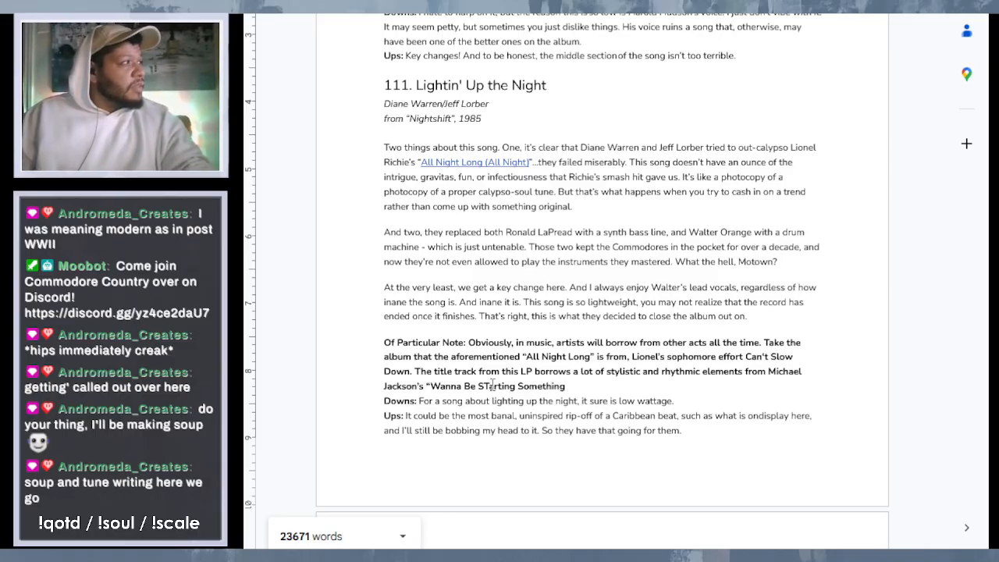
- Correct the Michael Jackson song title in the note to "Wanna Be Startin' Somethin'"
left_click(492, 386)
key("BackSpace")
type("t")
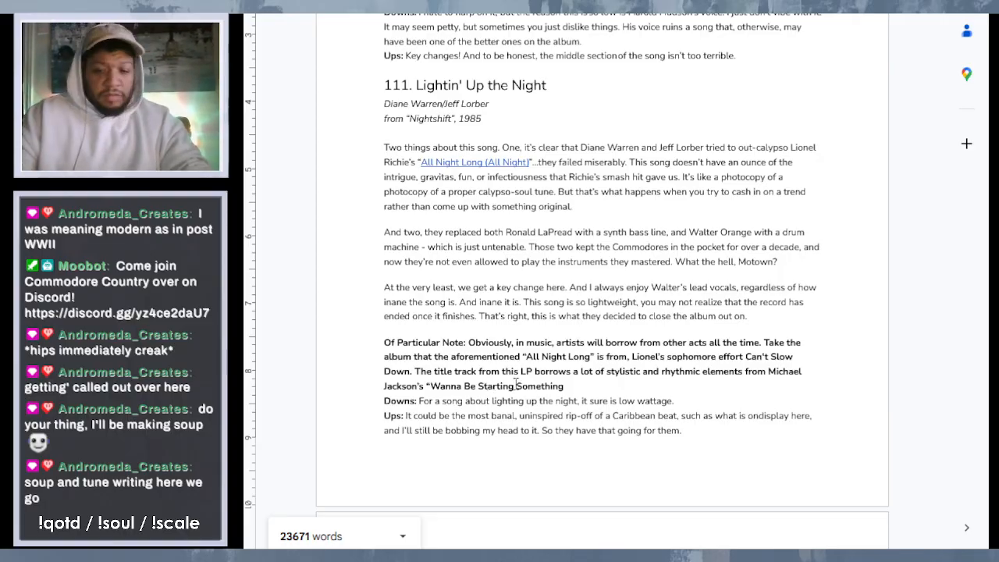
key("BackSpace")
type("'")
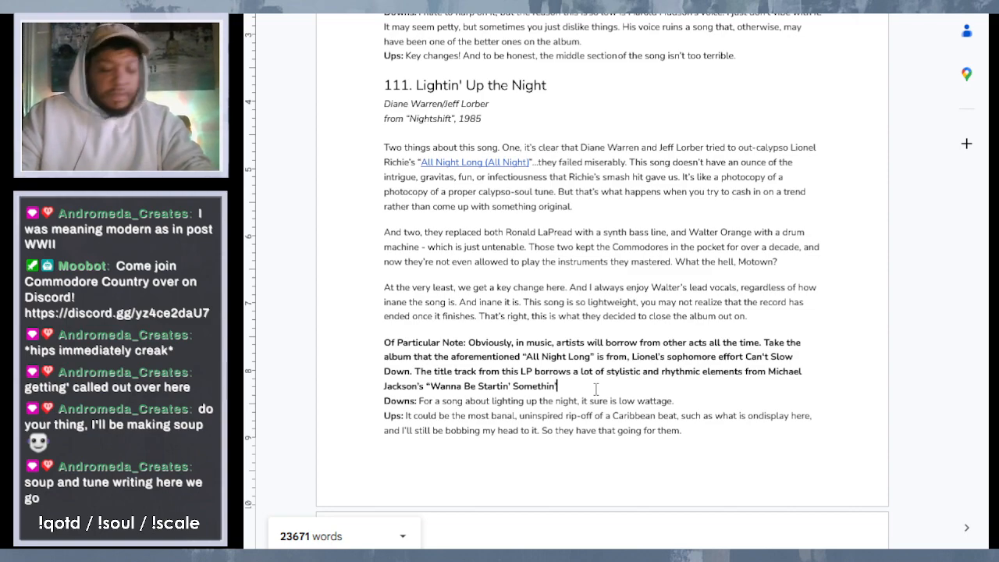
type("and")
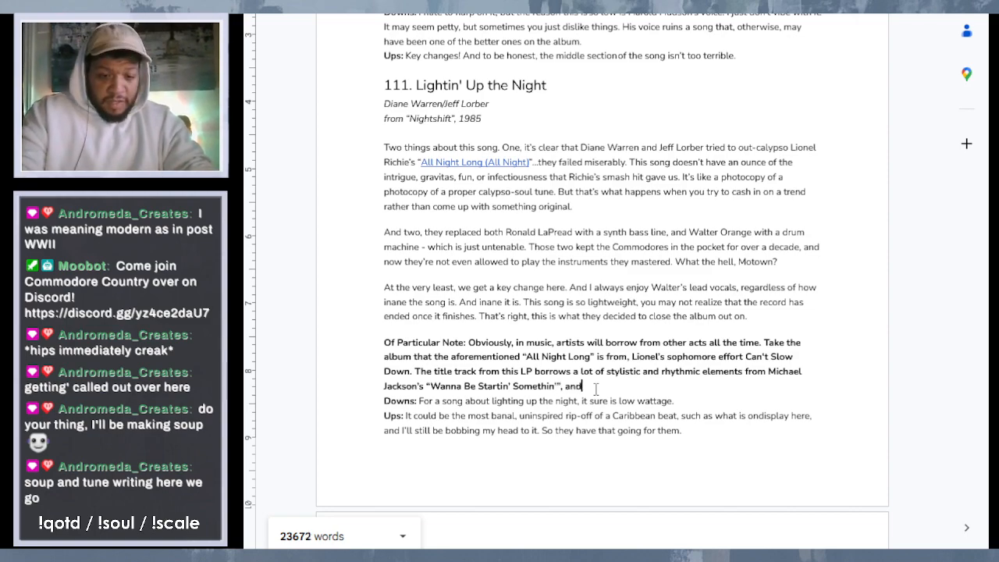
type(" while it is")
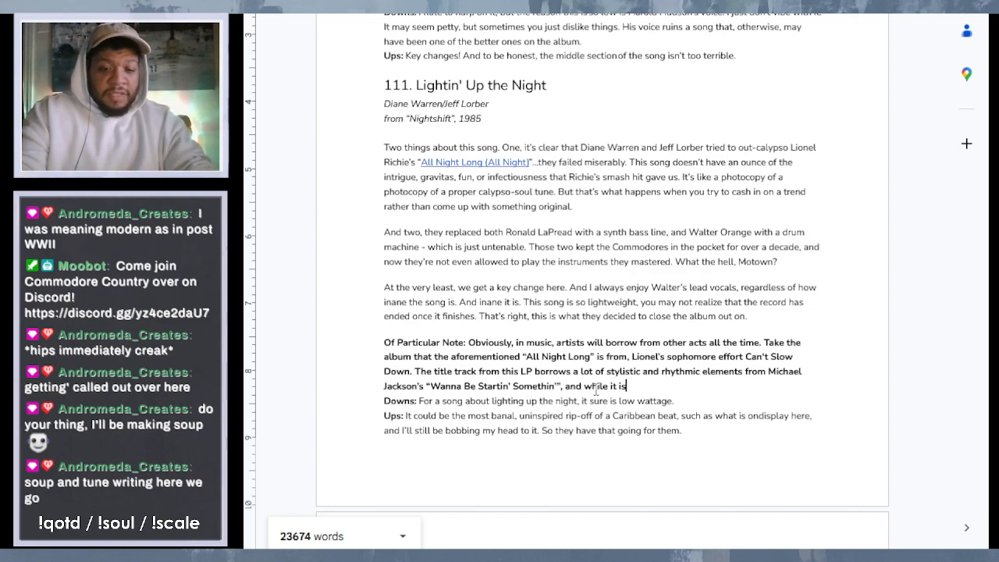
type("n't near")
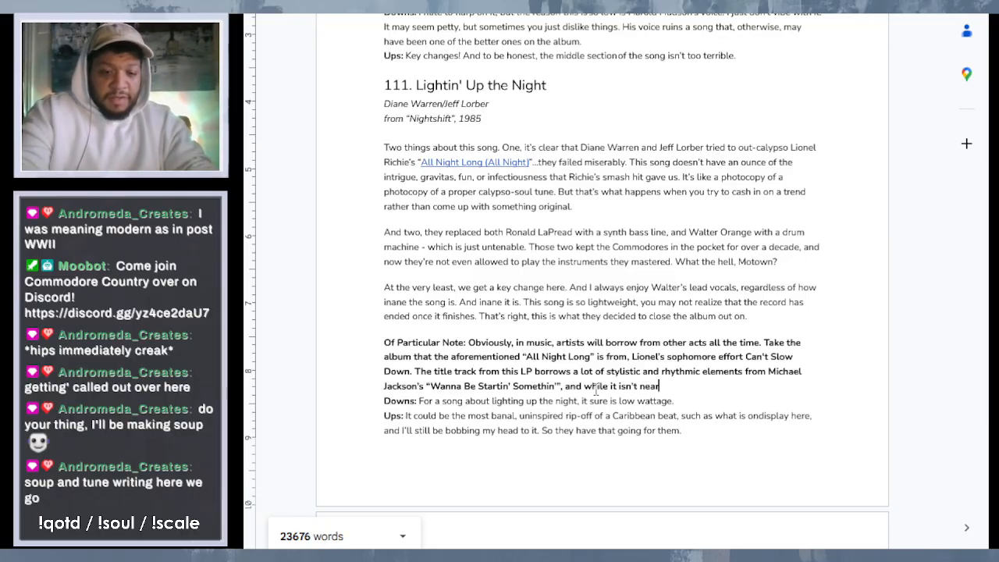
type("ly as good a")
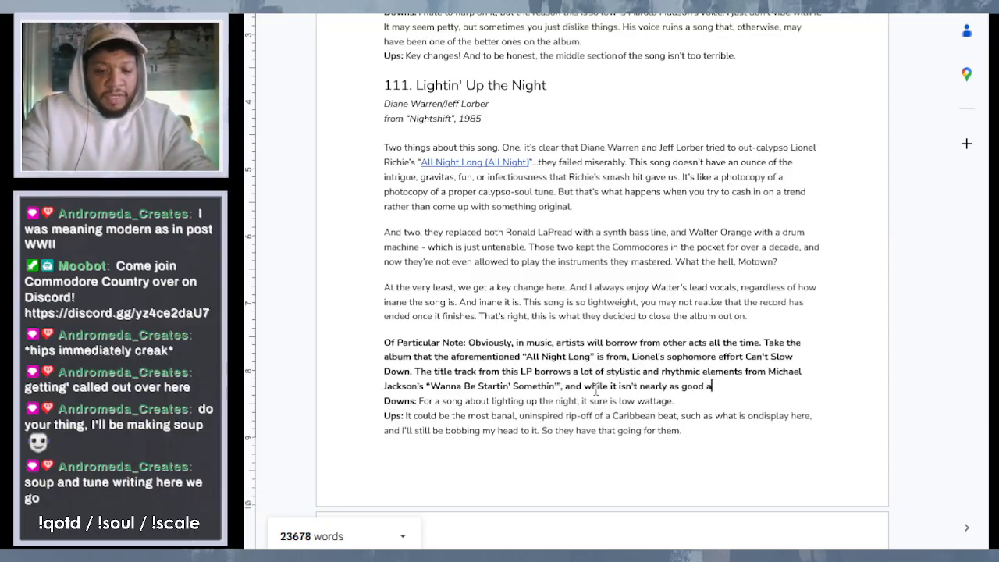
type(" song a")
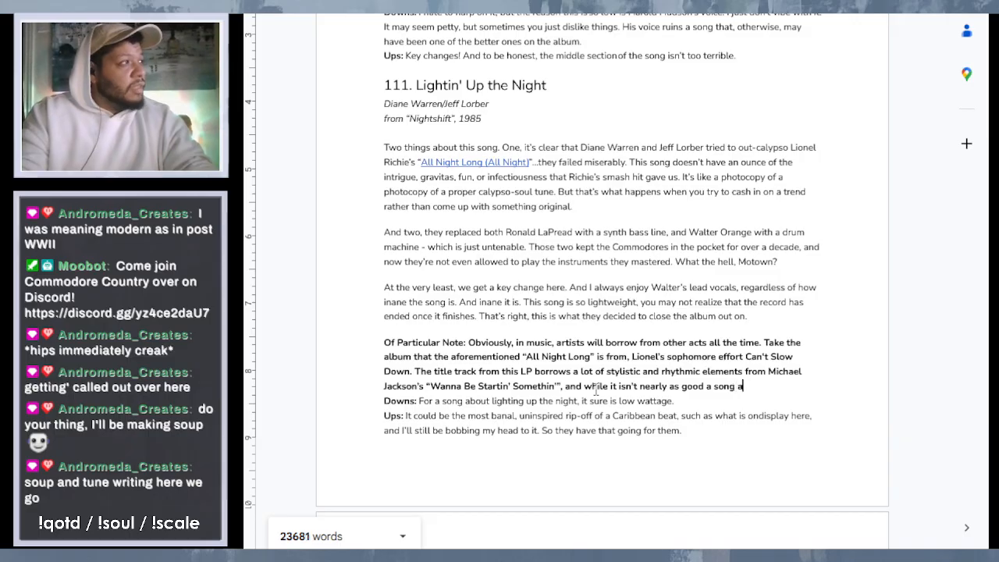
type("s that ")
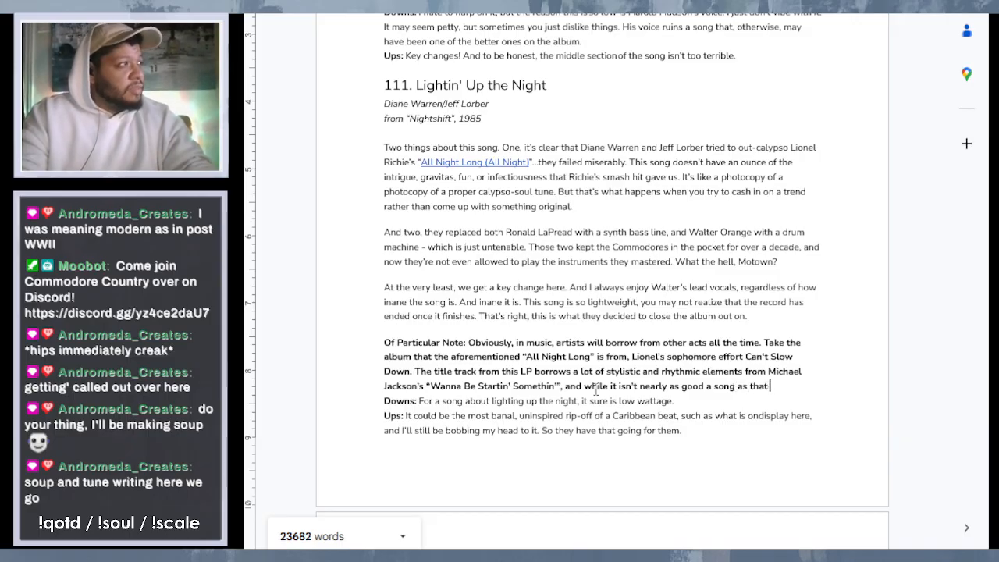
type("one, \"")
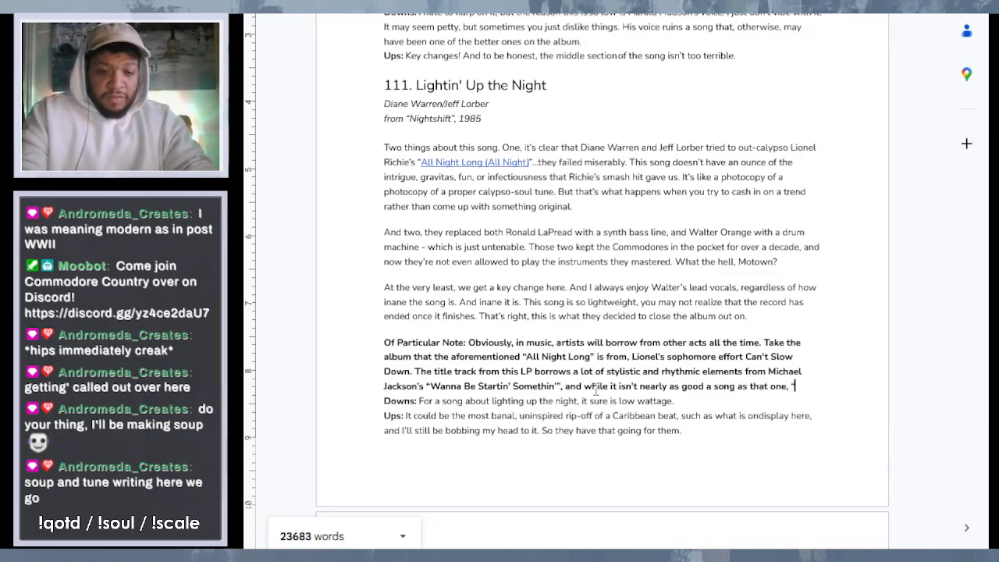
type("Can")
type("'t Slow")
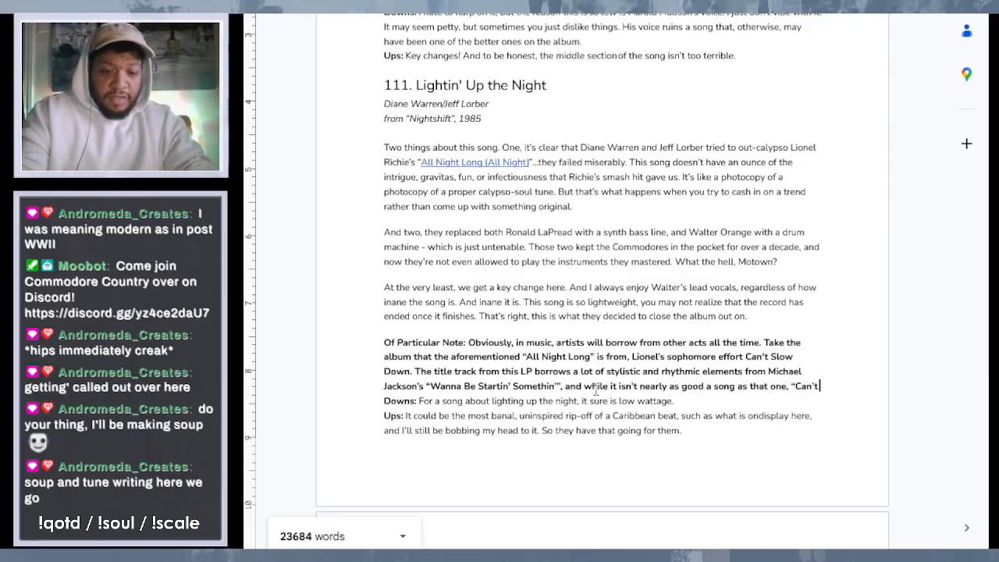
type(" Down")
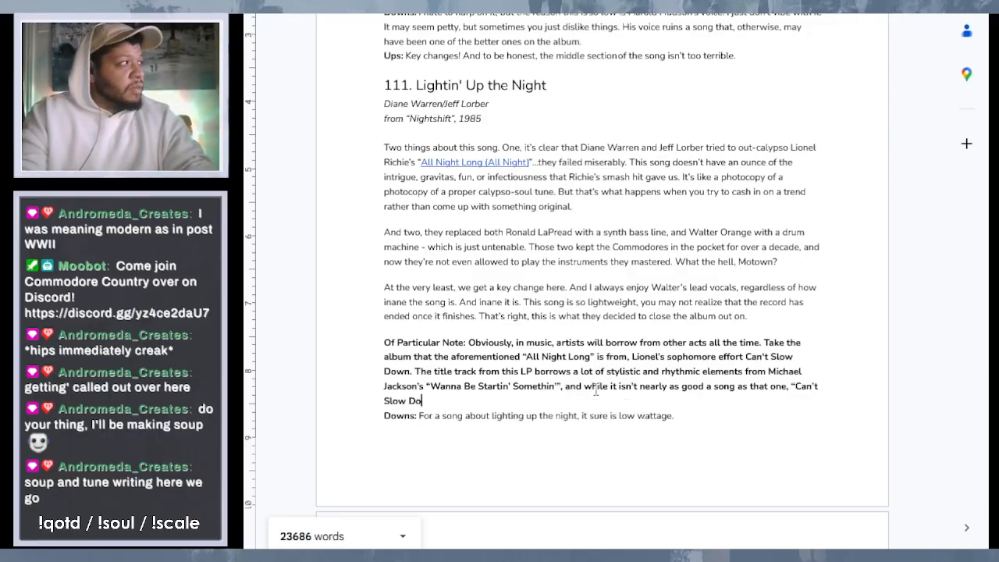
type("\" is s")
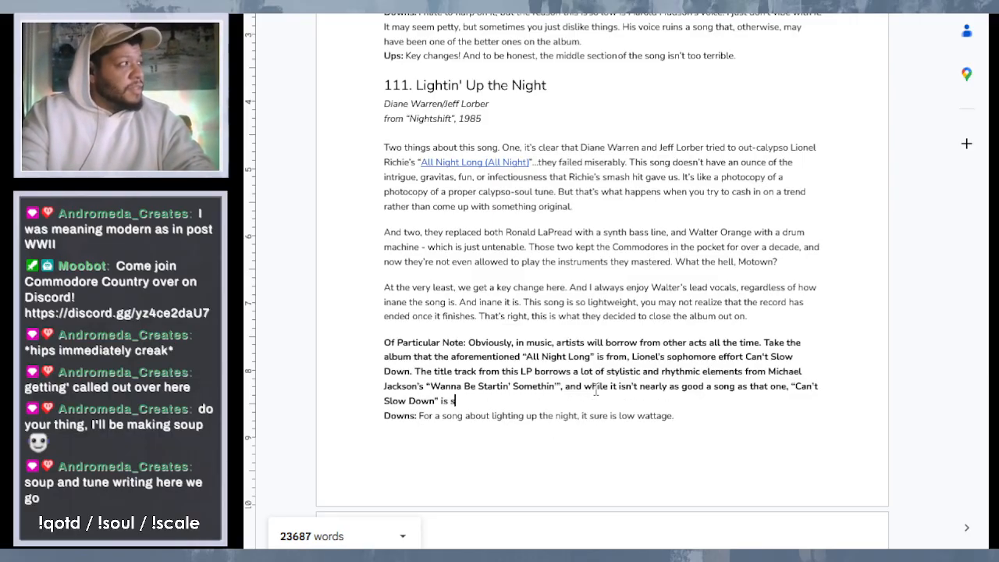
type("tu")
- Finish the note's current sentence after "that one," with "“Can't Slow Down” is still a compelling ride in it's own right."
key("BackSpace")
type("ill a ")
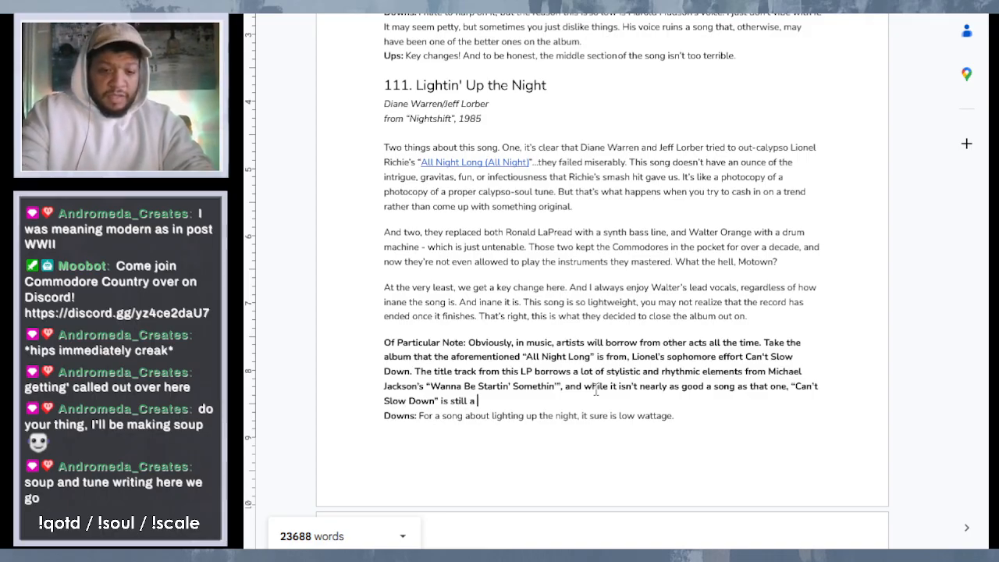
type("compelling ")
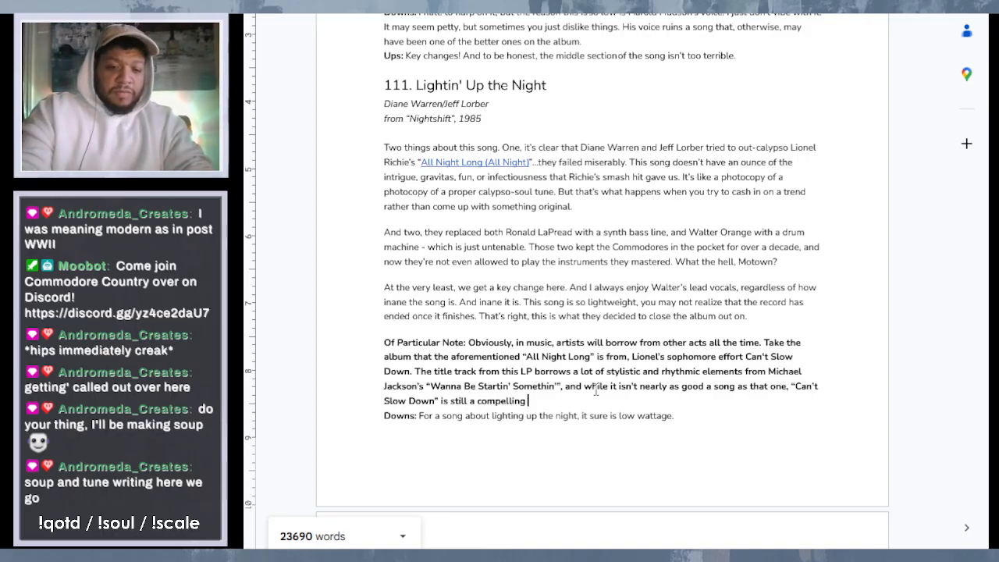
type("ride in it")
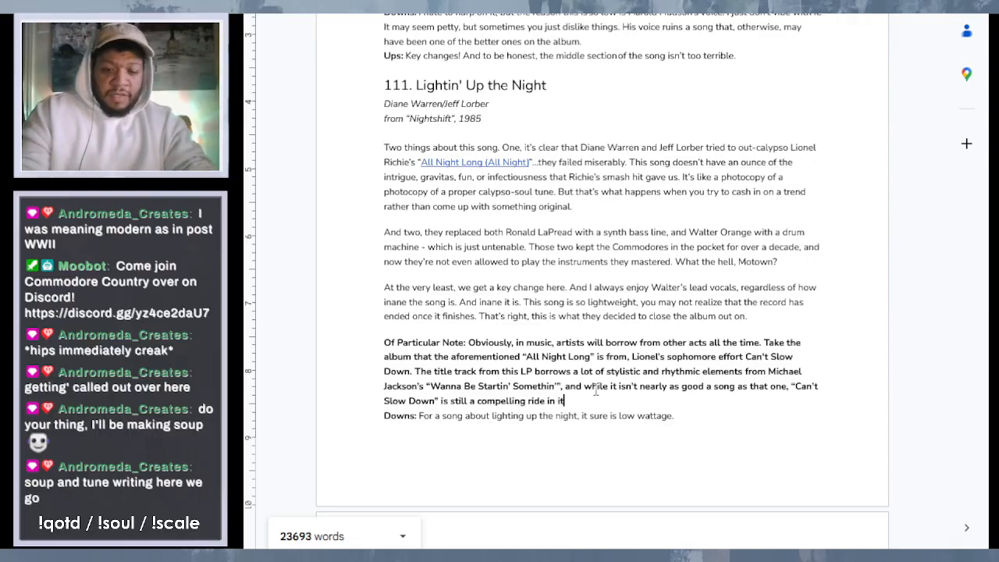
type("'s own right.")
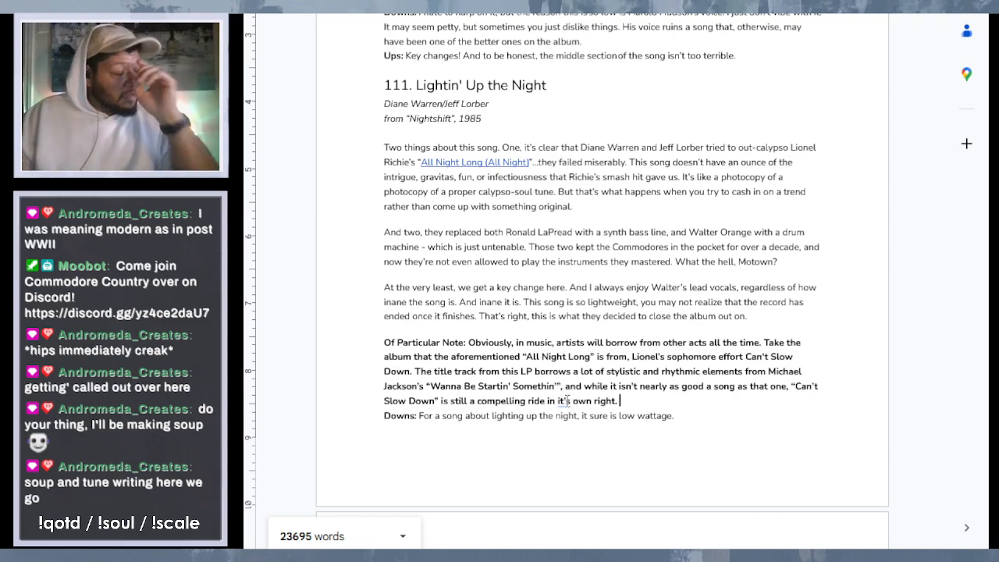
- Correct "it's" to "its" before "own right" in the note
left_click(569, 400)
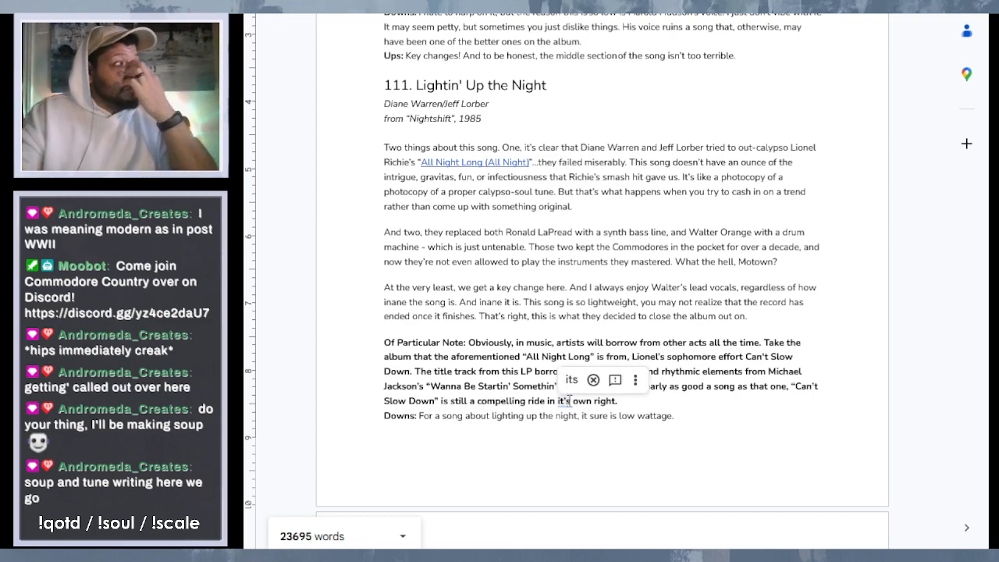
key("BackSpace")
key("BackSpace")
type("s")
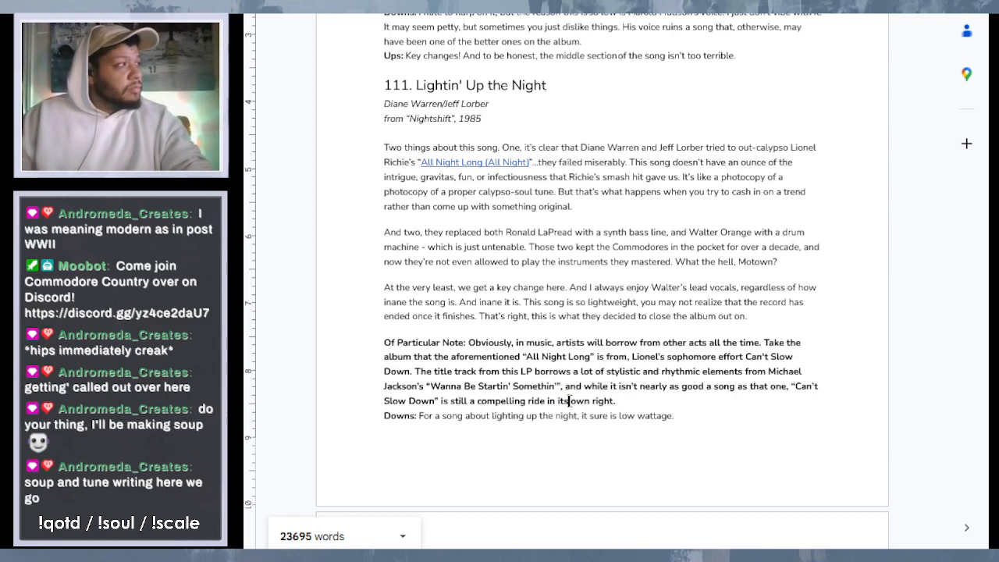
- Add the sentence "The same can't be said about “Lightin' Up the Night”." to the end of the note
left_click(634, 403)
type("The")
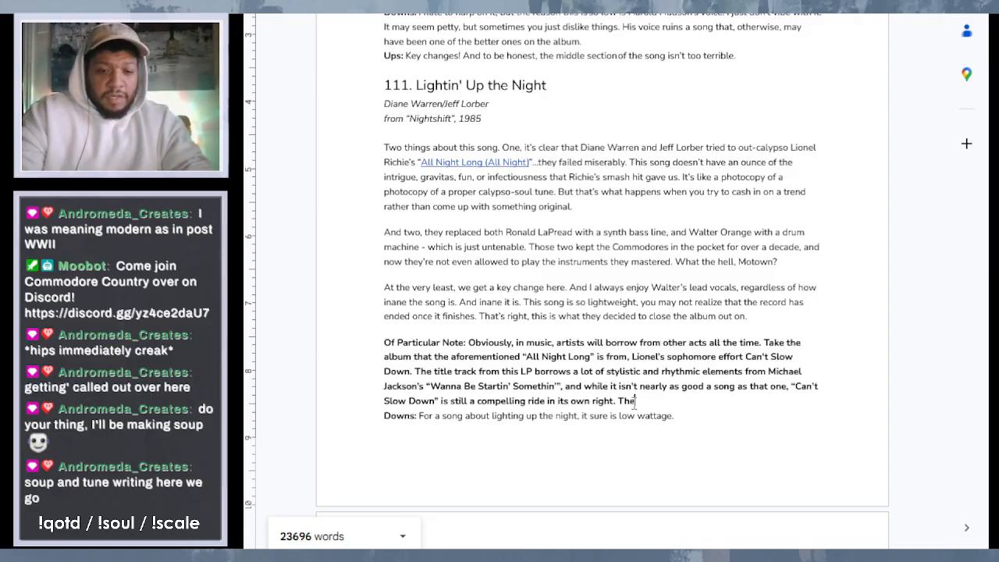
type(" same can")
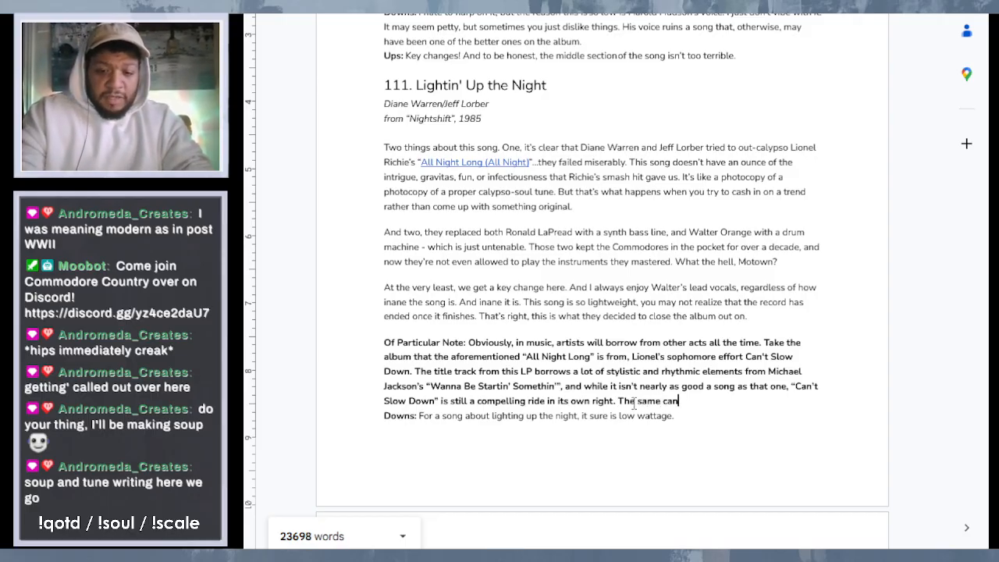
type("'t be ss")
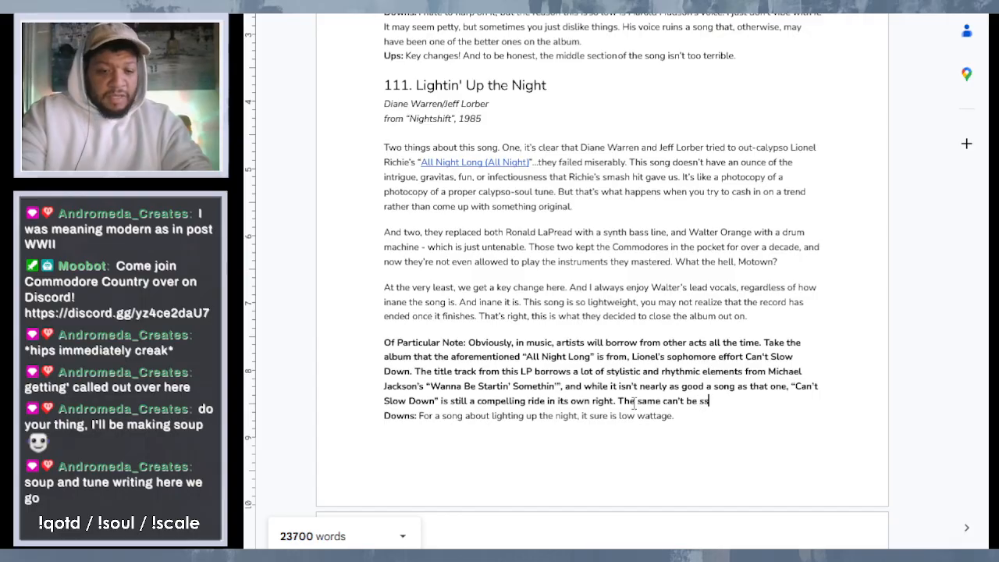
key("BackSpace")
type("aid")
key("BackSpace")
key("BackSpace")
key("BackSpace")
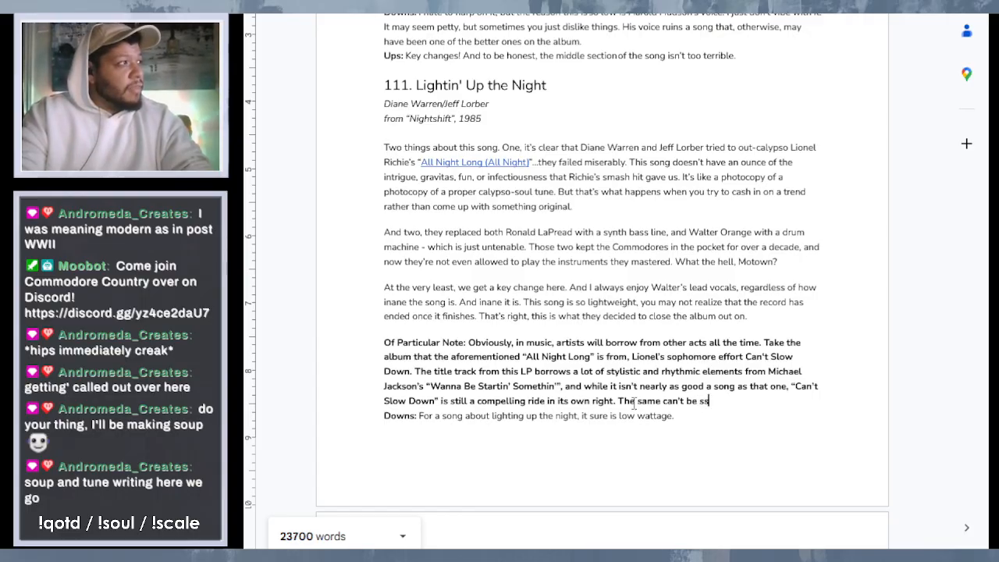
type("aidabout")
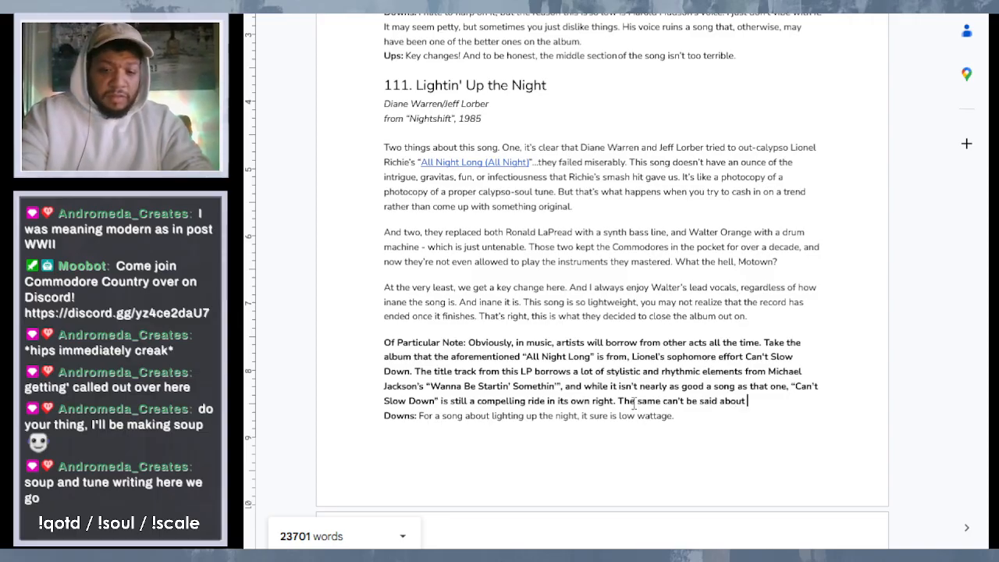
type(" \"Light")
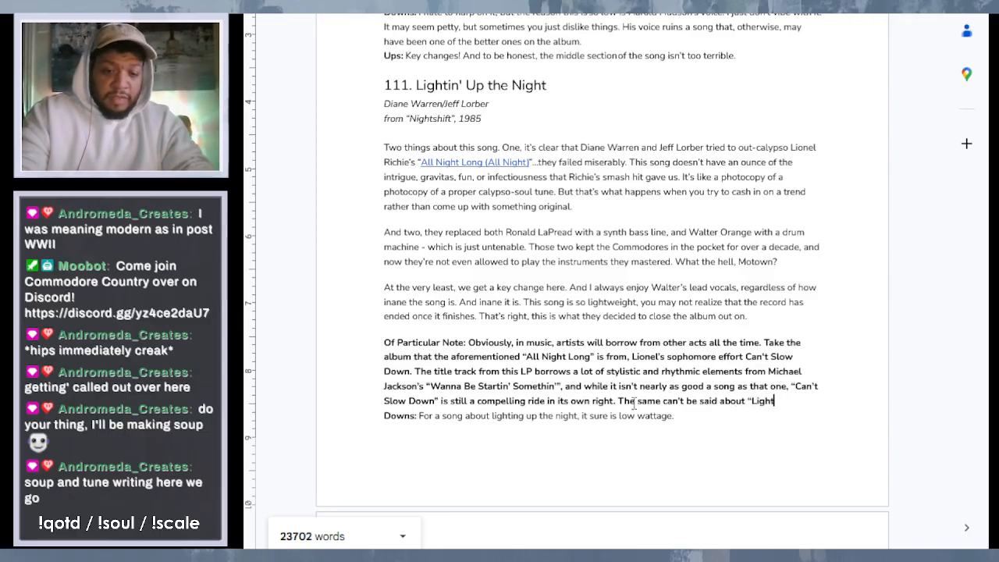
type("in' Up the Nig")
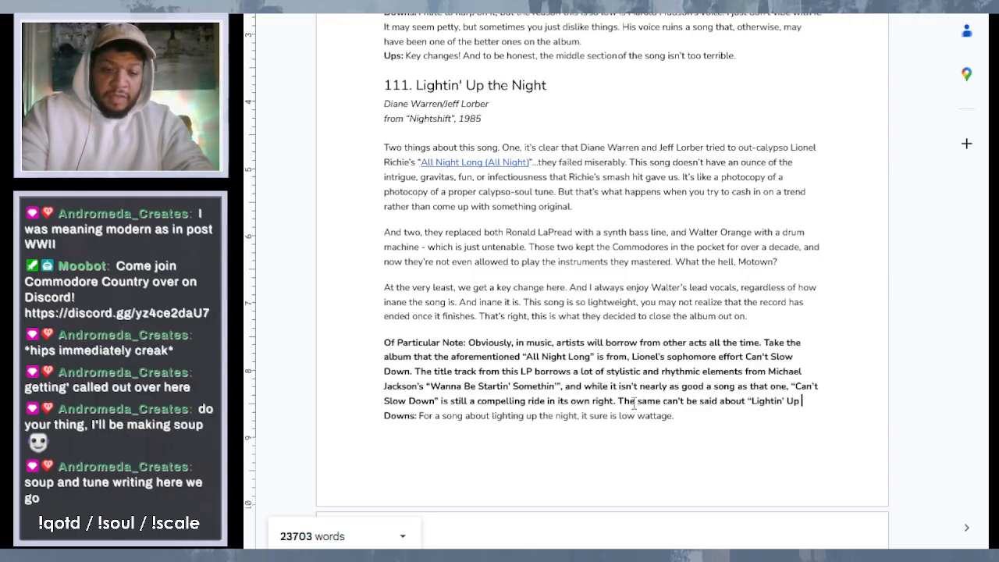
type("ht”.")
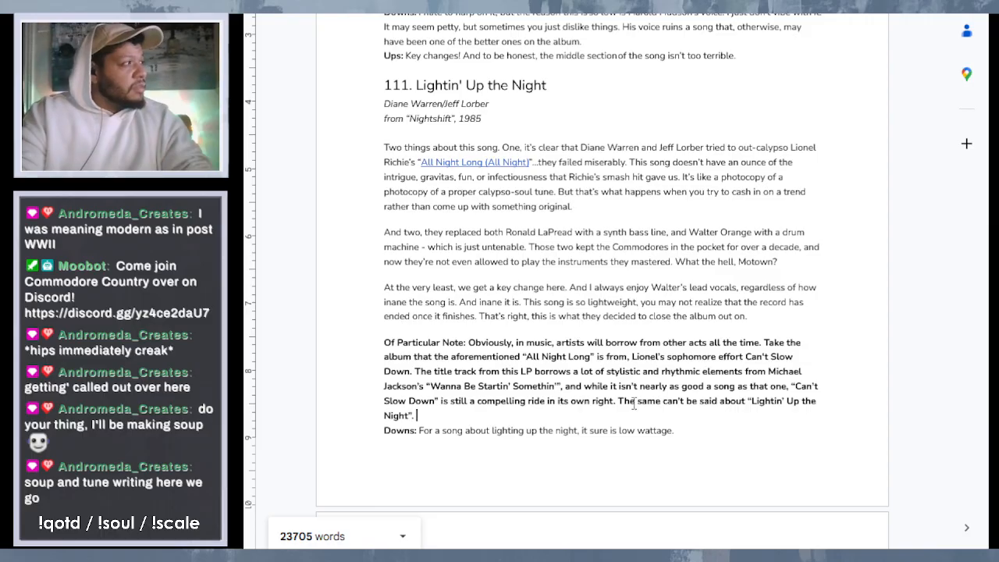
- Add the sentence "It doesn't stand on any of it's own merits." to the end of the note
type("It doe")
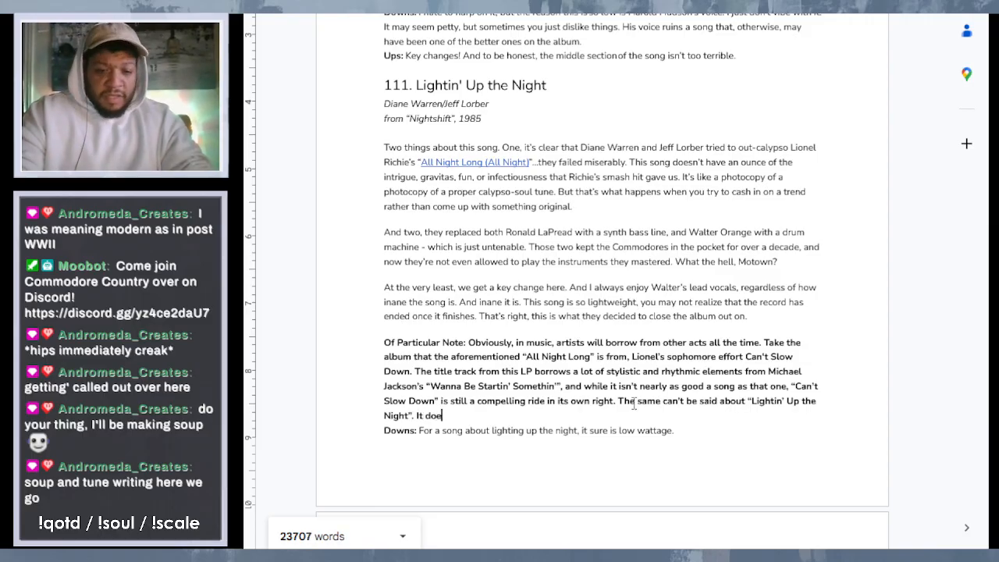
type("sn't stand on any ")
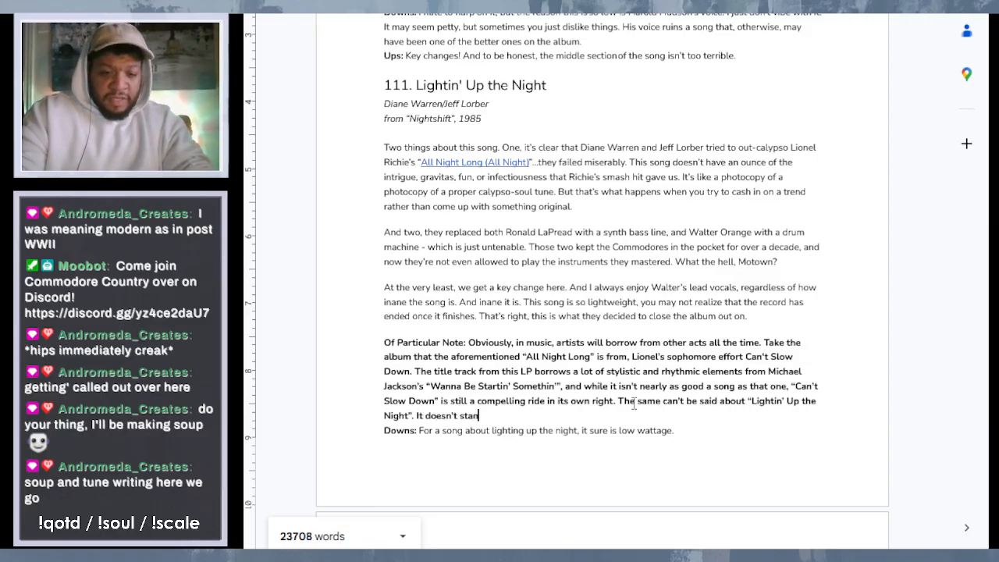
type("of it")
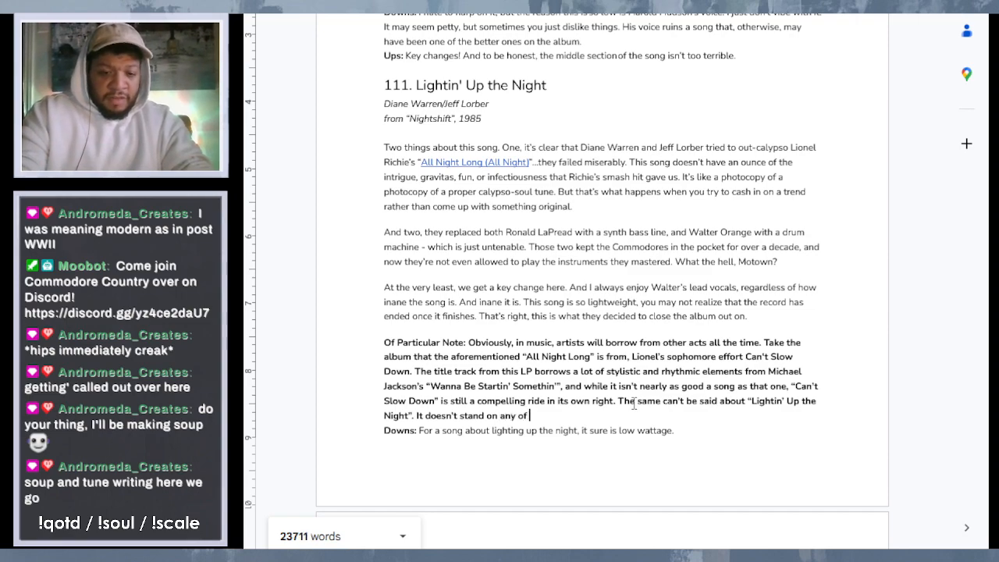
type("wn merites.")
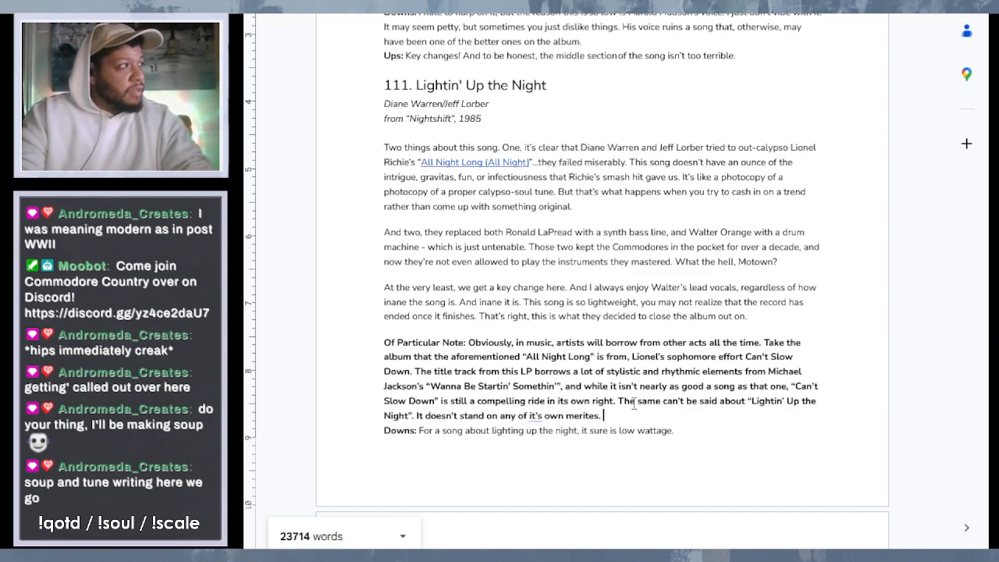
key("BackSpace")
key("BackSpace")
type("s. Other than ")
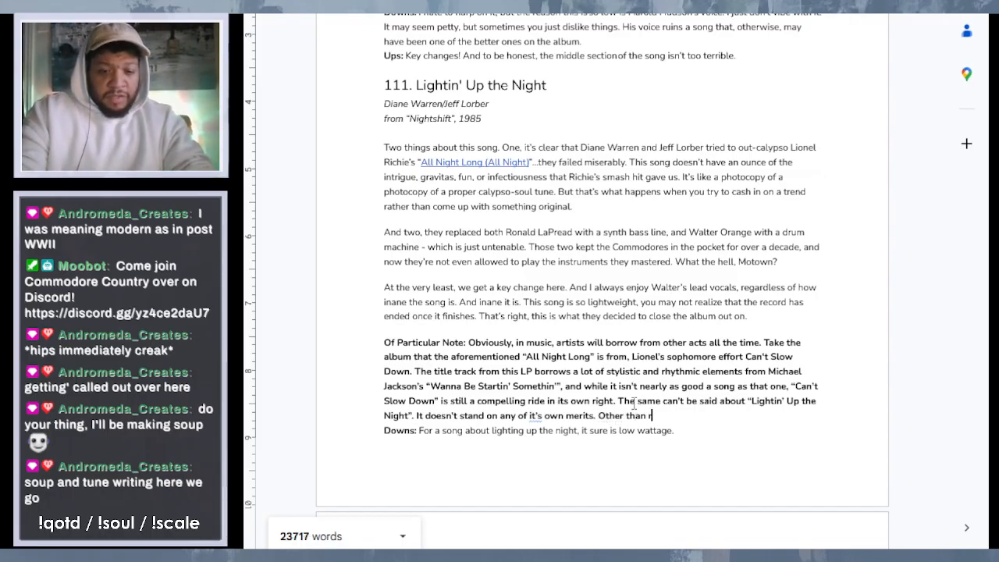
type("trying t")
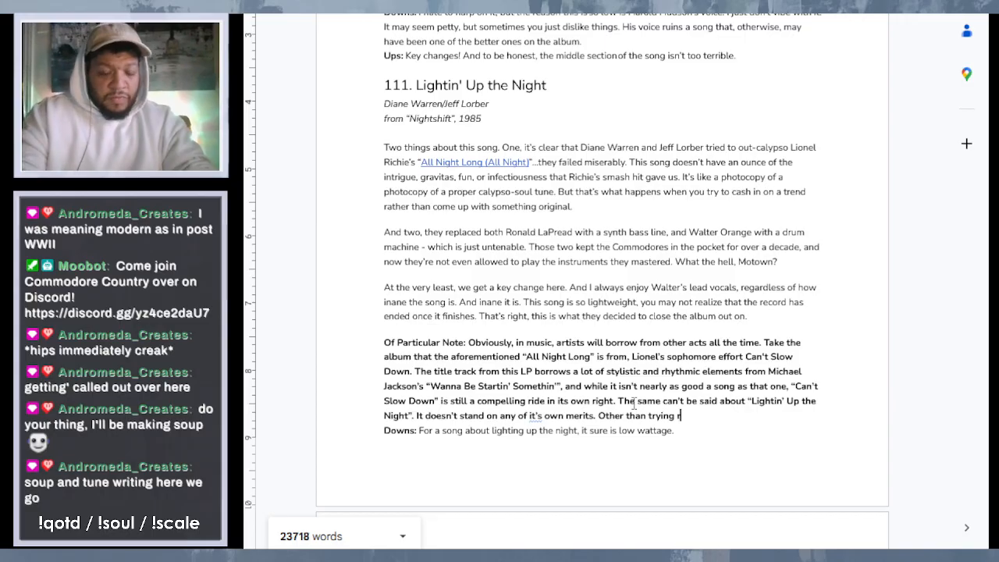
type("eally")
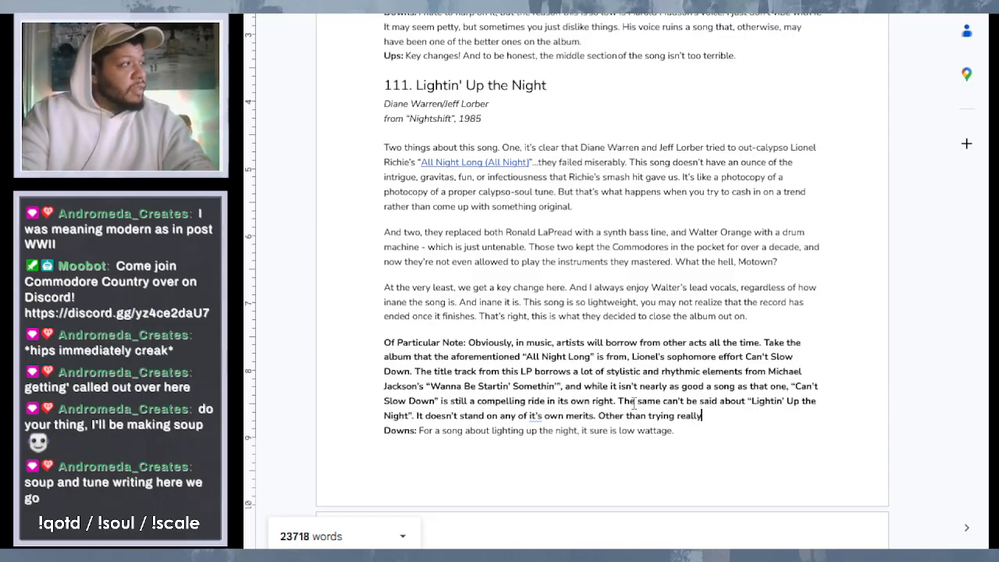
key("BackSpace")
key("BackSpace")
key("BackSpace")
key("BackSpace")
key("BackSpace")
key("BackSpace")
key("BackSpace")
key("BackSpace")
key("BackSpace")
key("BackSpace")
key("BackSpace")
key("BackSpace")
key("BackSpace")
key("BackSpace")
key("BackSpace")
key("BackSpace")
key("BackSpace")
key("BackSpace")
key("BackSpace")
key("BackSpace")
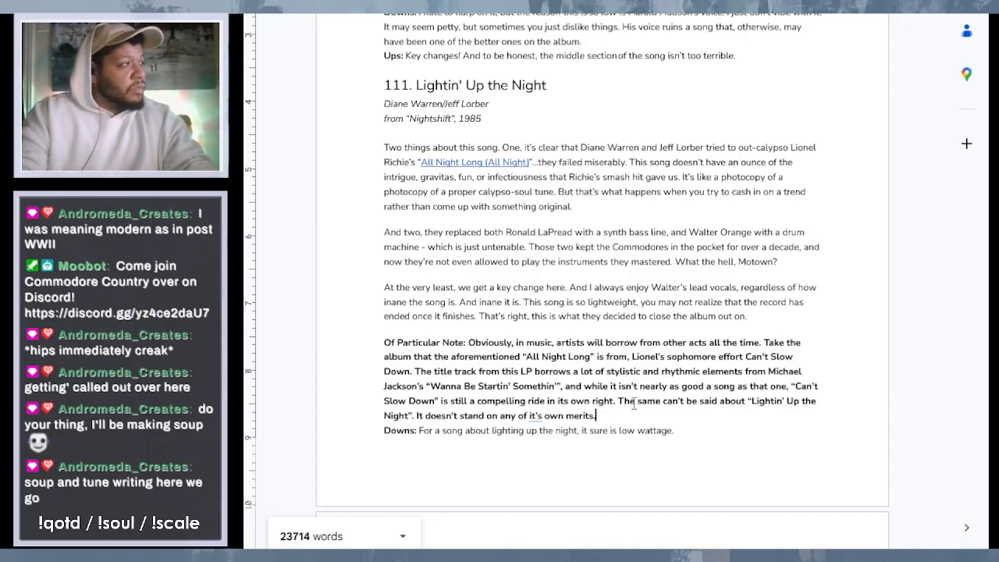
- Replace the period after "merits" with a comma and continue the sentence with "rather relying on"
key("BackSpace")
type(", re")
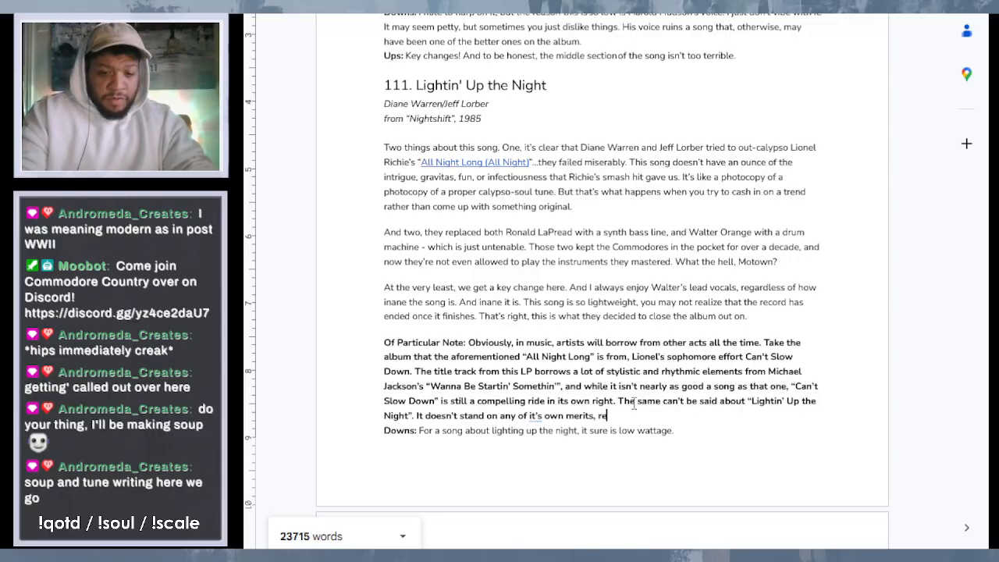
type("lying r")
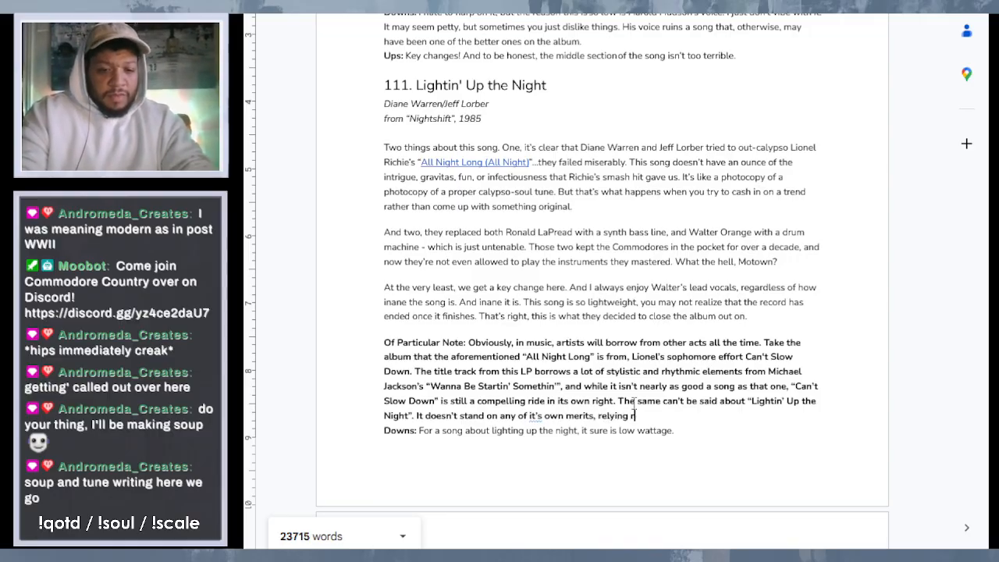
type("ather")
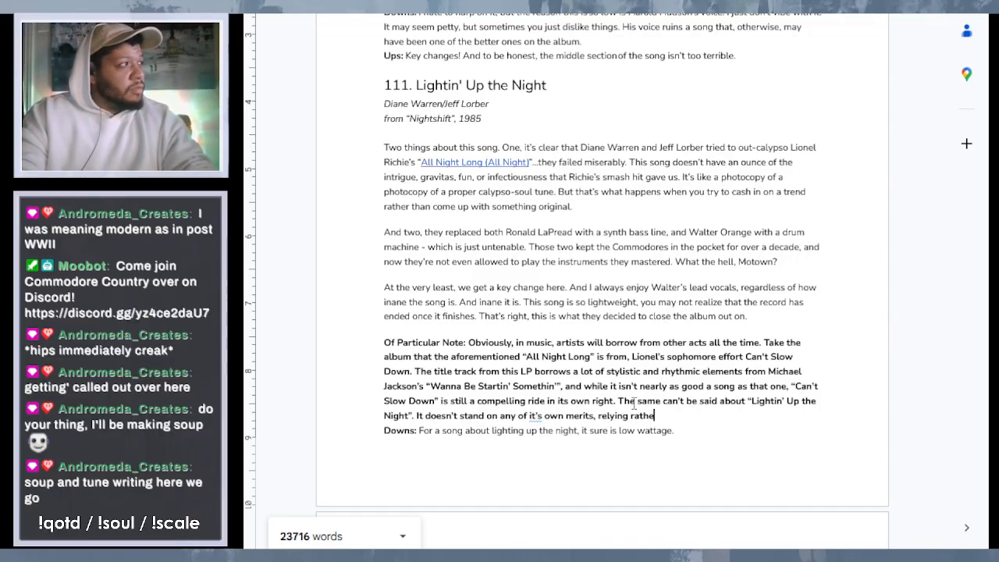
key("BackSpace")
key("BackSpace")
key("BackSpace")
key("BackSpace")
key("BackSpace")
key("BackSpace")
key("BackSpace")
key("BackSpace")
key("BackSpace")
key("BackSpace")
key("BackSpace")
key("BackSpace")
key("BackSpace")
key("BackSpace")
type("r")
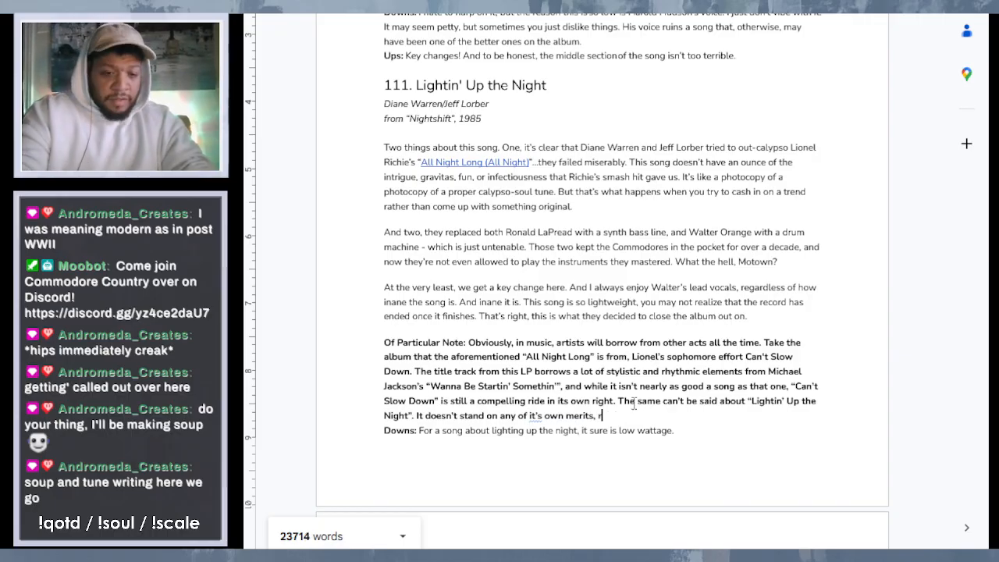
type("ather relying on ")
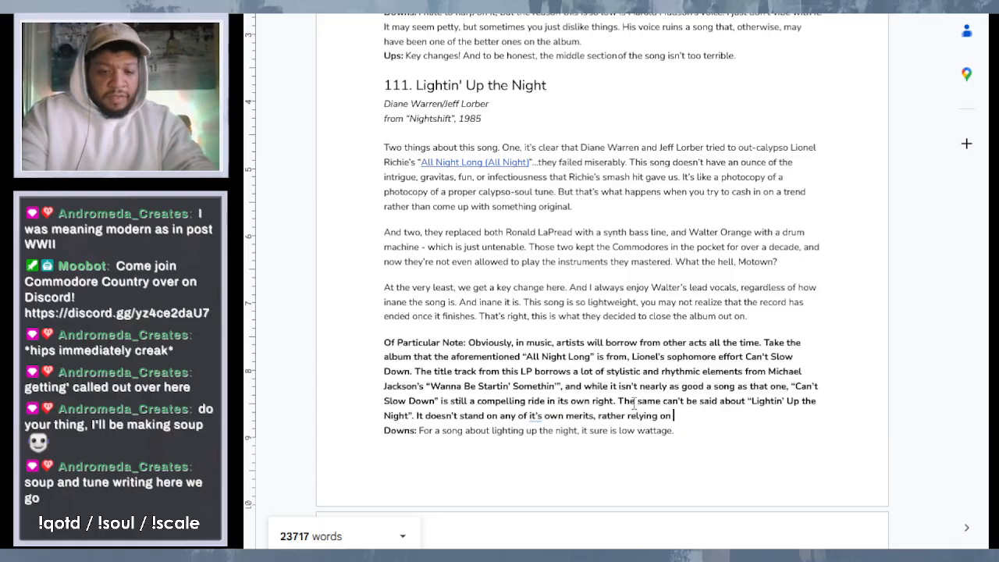
type("fool")
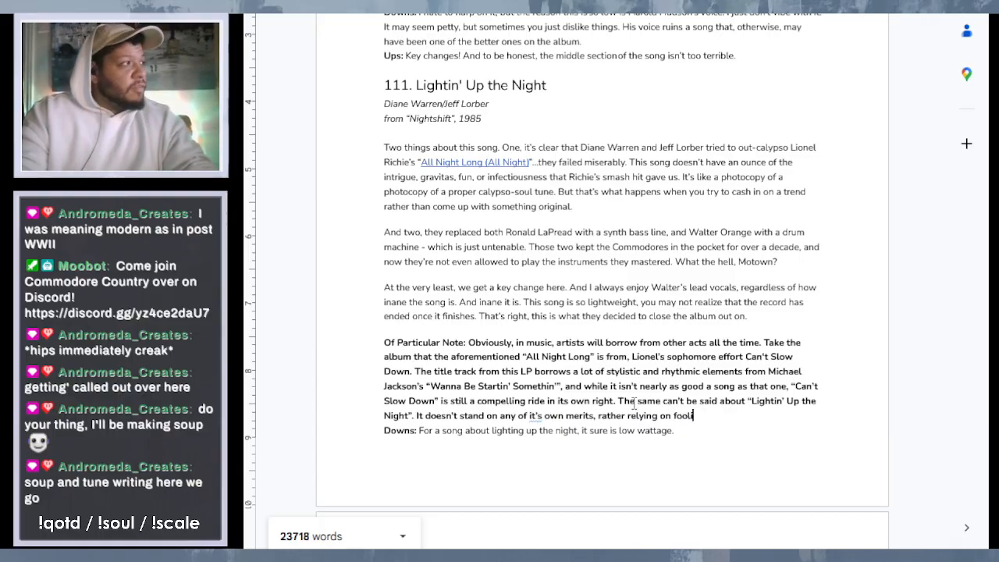
type("ing ")
type("yo")
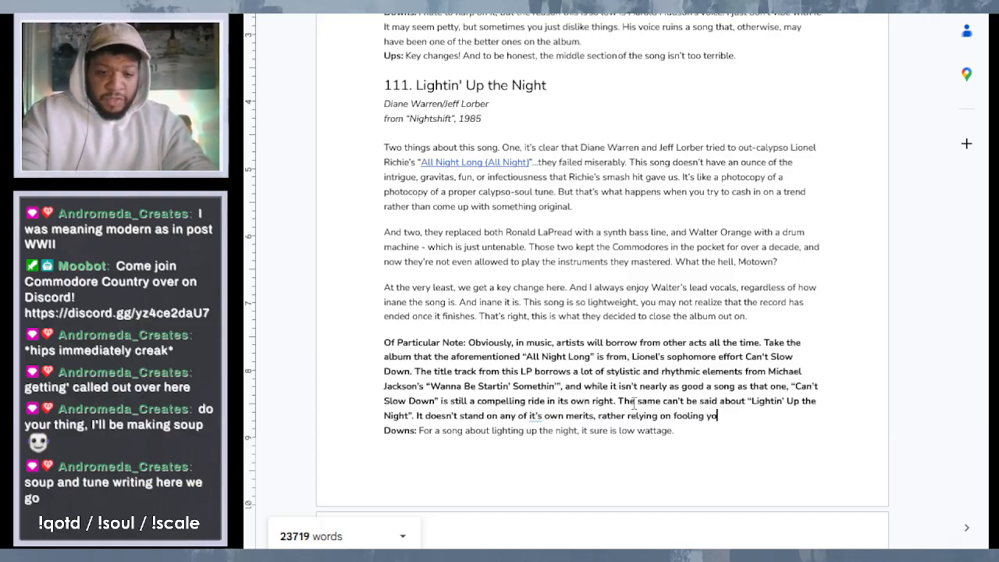
type("u into thin")
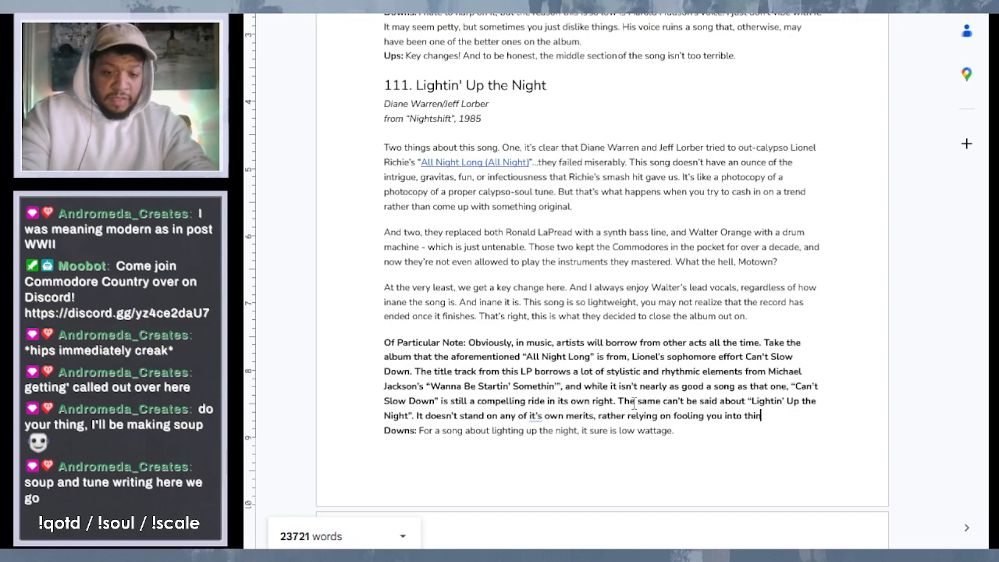
type("king you m")
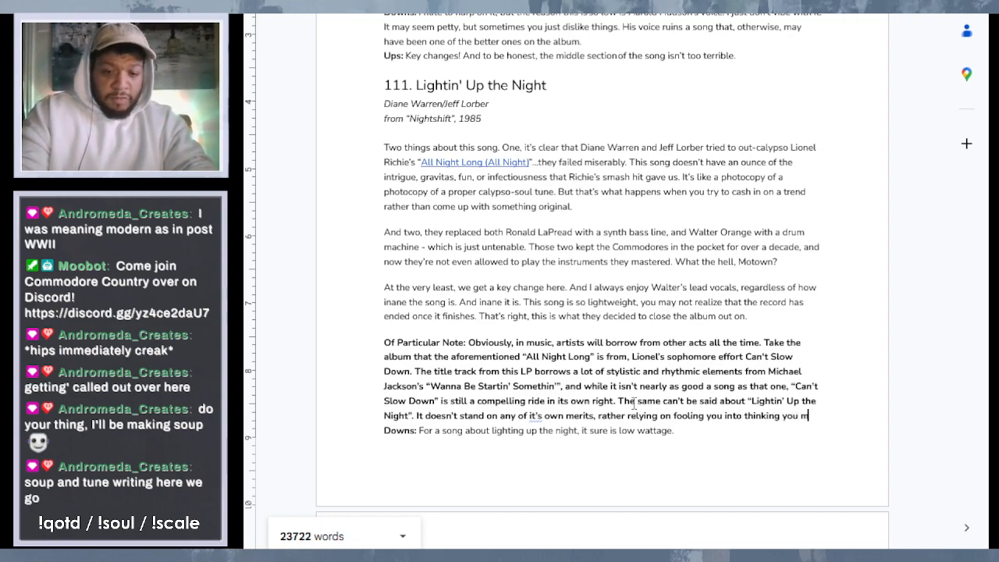
type("ight be lis")
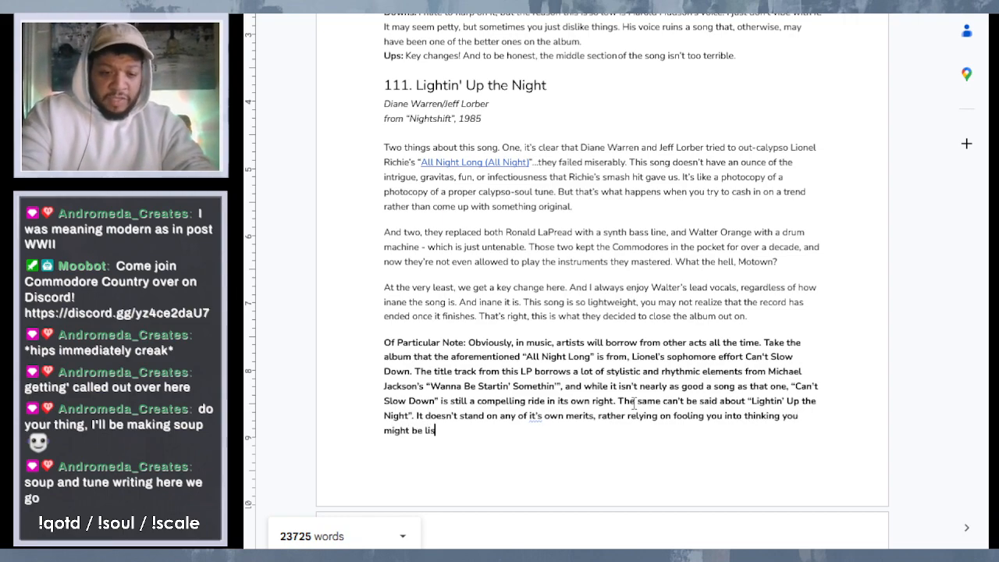
type("tening to :")
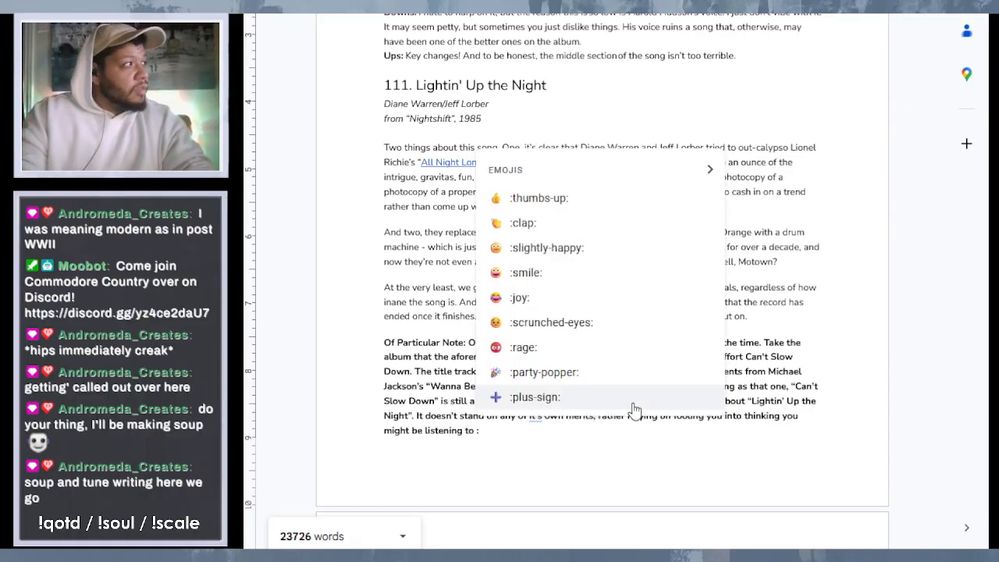
- Complete the note's last sentence with "fooling you into thinking you might be listening to “All Night Long”"
key("BackSpace")
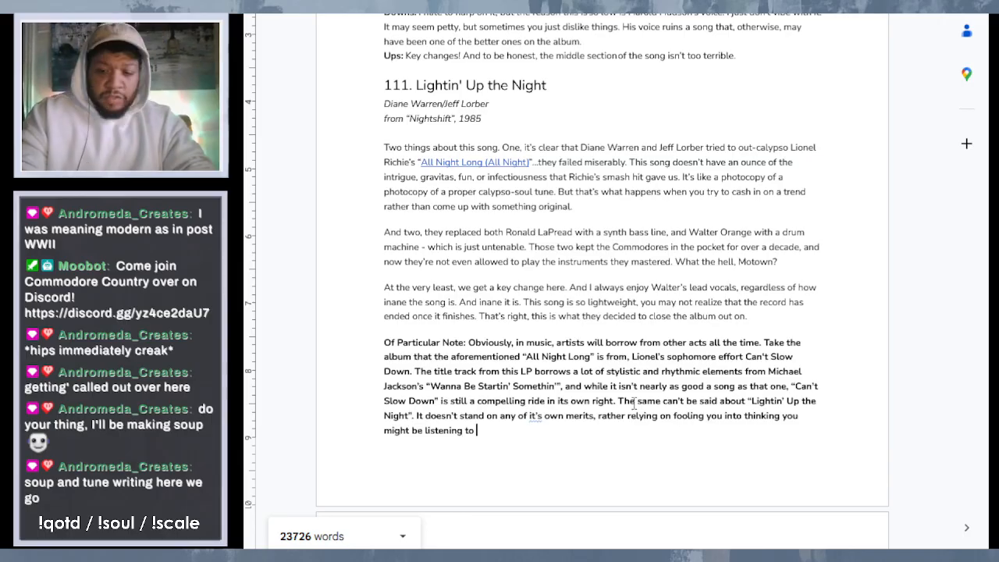
type("\"All Night ")
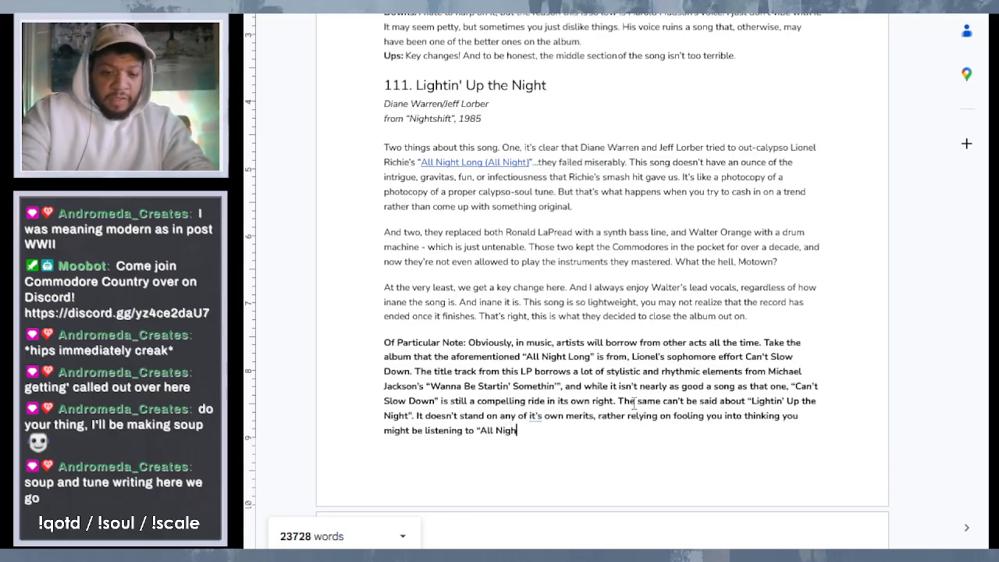
type("Long")
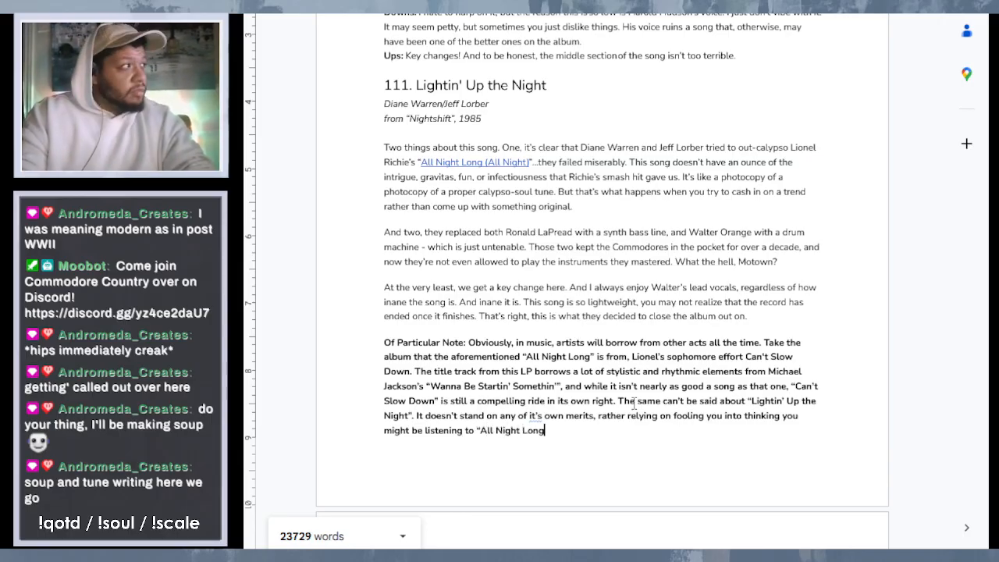
type(".")
key("BackSpace")
type("\"")
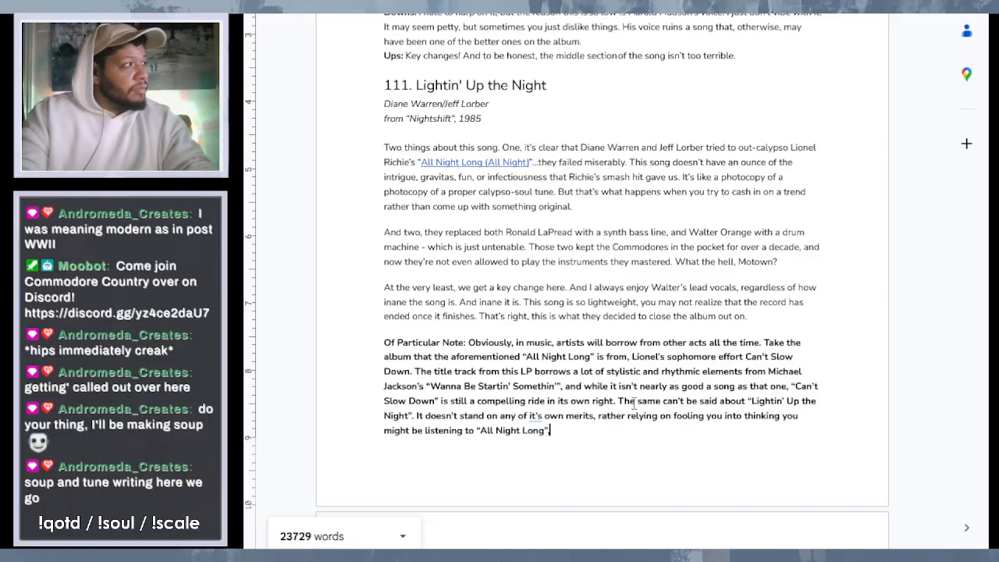
type(". It")
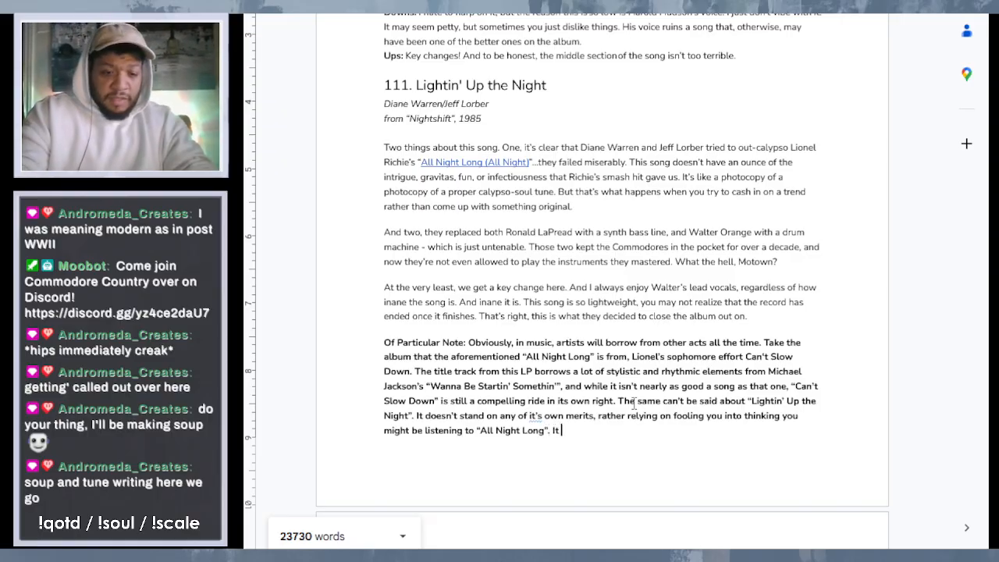
type(" doesn’t")
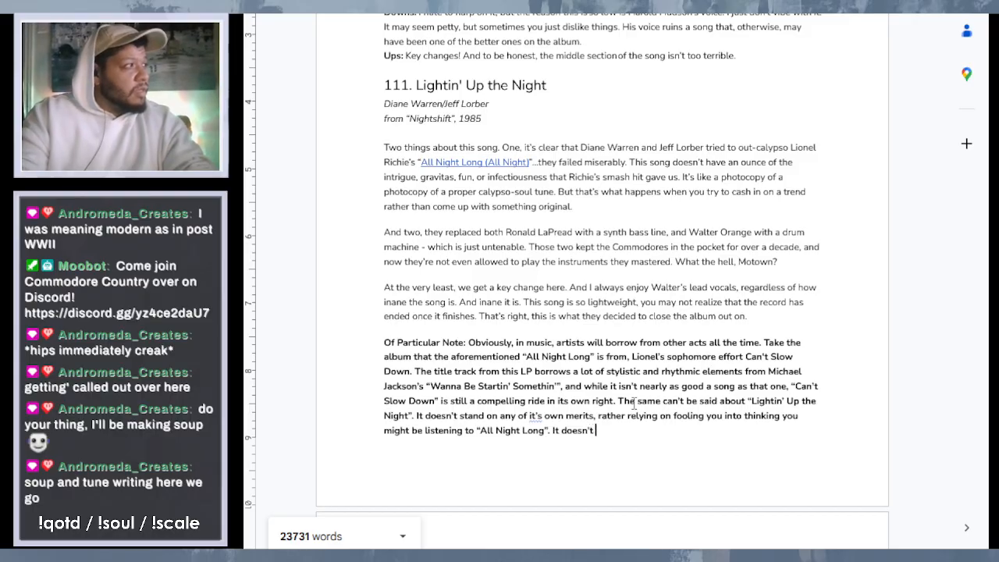
type(" work.")
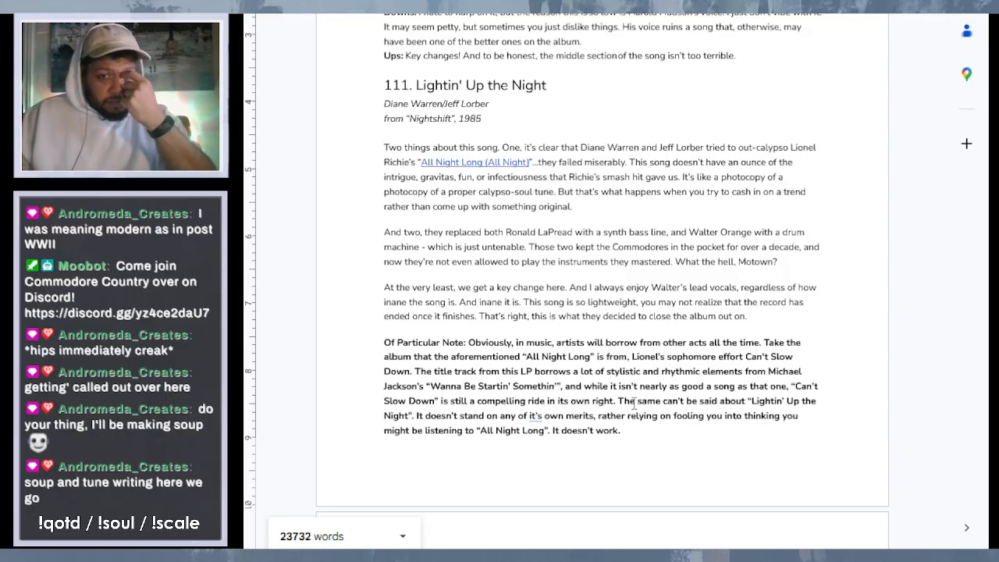
- End the note with the sentence "It doesn't work." and correct "it's" to "its" before "own merits"
right_click(537, 415)
left_click(587, 474)
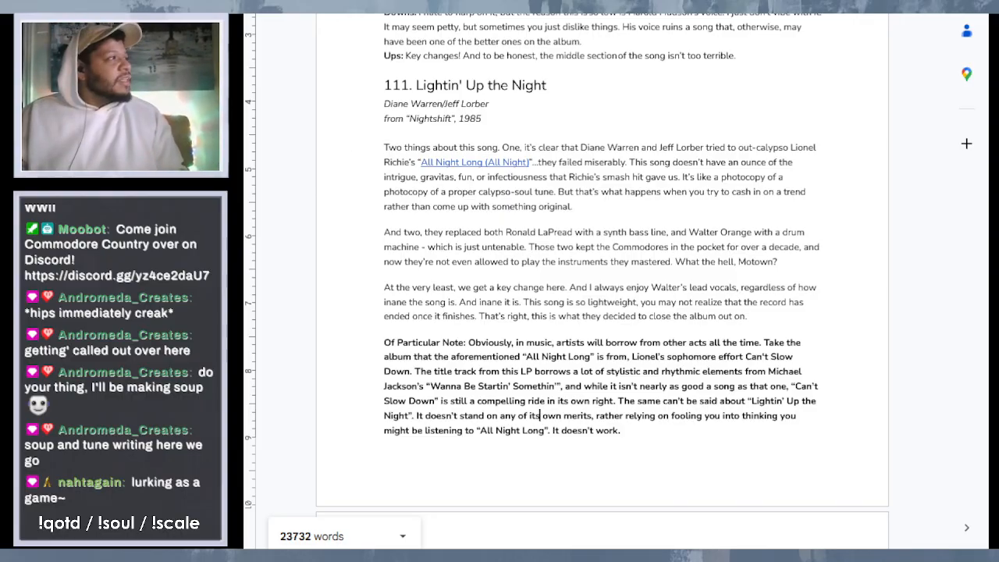
- Remove the bold formatting from the note's text in entry 111, keeping only the "Of Particular Note:" label bold
left_click_drag(468, 343, 659, 433)
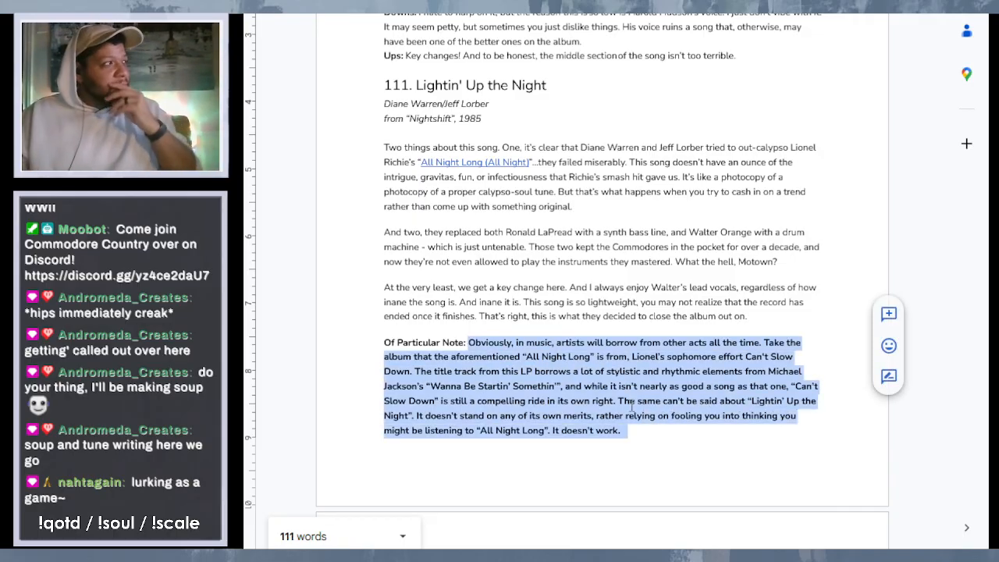
left_click(632, 403)
left_click(631, 435)
left_click_drag(630, 435, 473, 341)
key("ctrl+b")
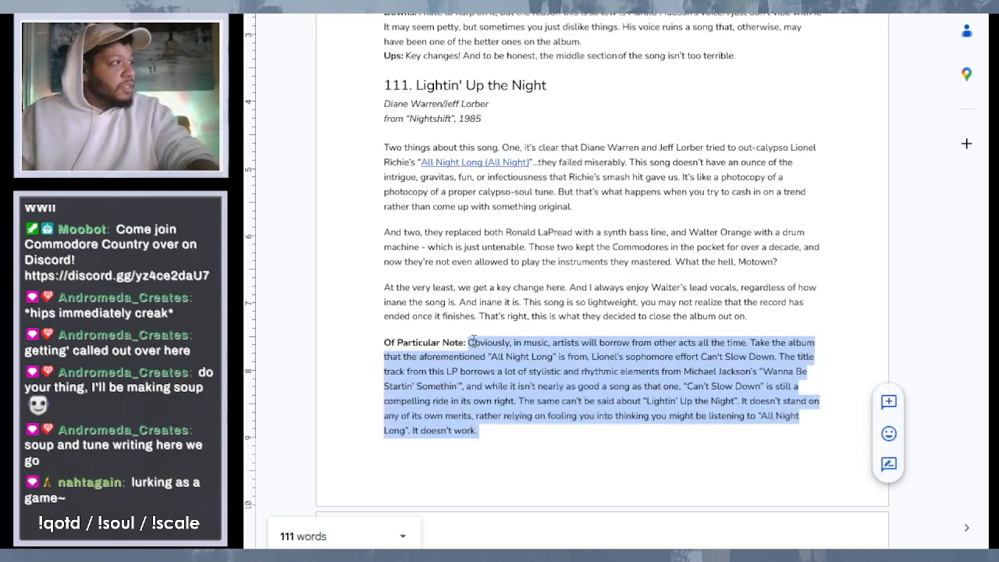
left_click(667, 342)
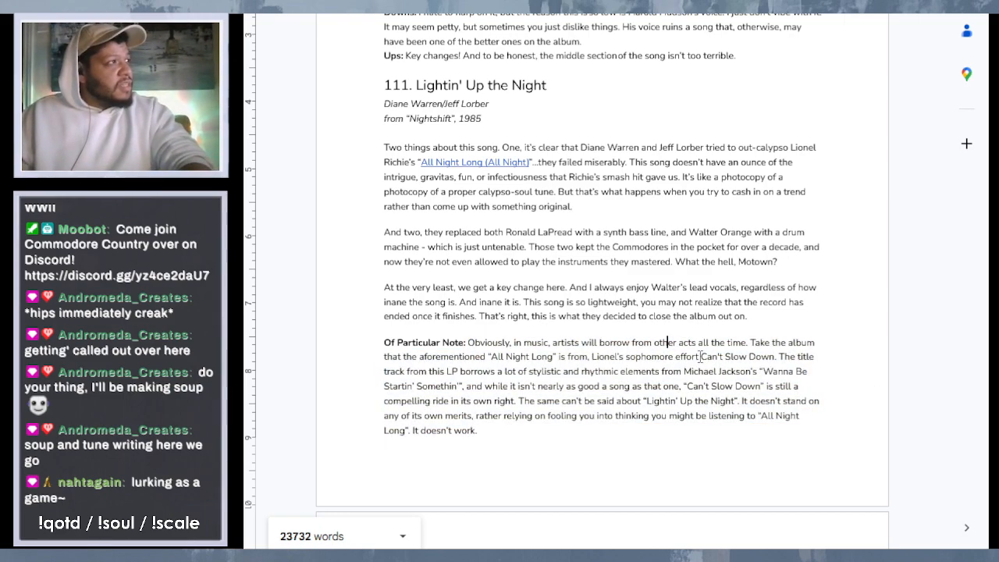
- Italicize the album title "Can't Slow Down" after "sophomore effort" in the note
mouse_move(701, 357)
left_mouse_down()
mouse_move(754, 357)
mouse_move(703, 353)
left_mouse_up()
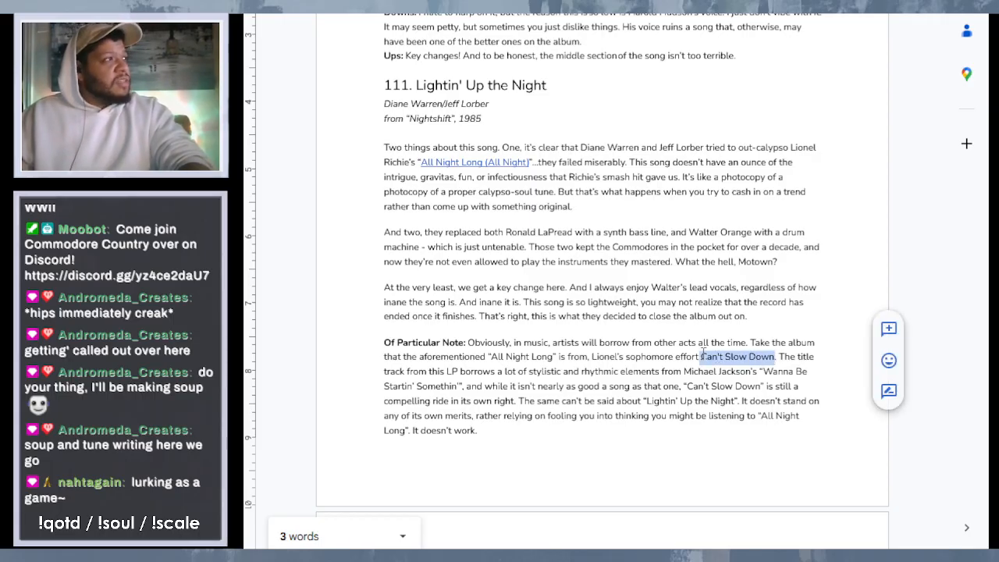
key("ctrl+i")
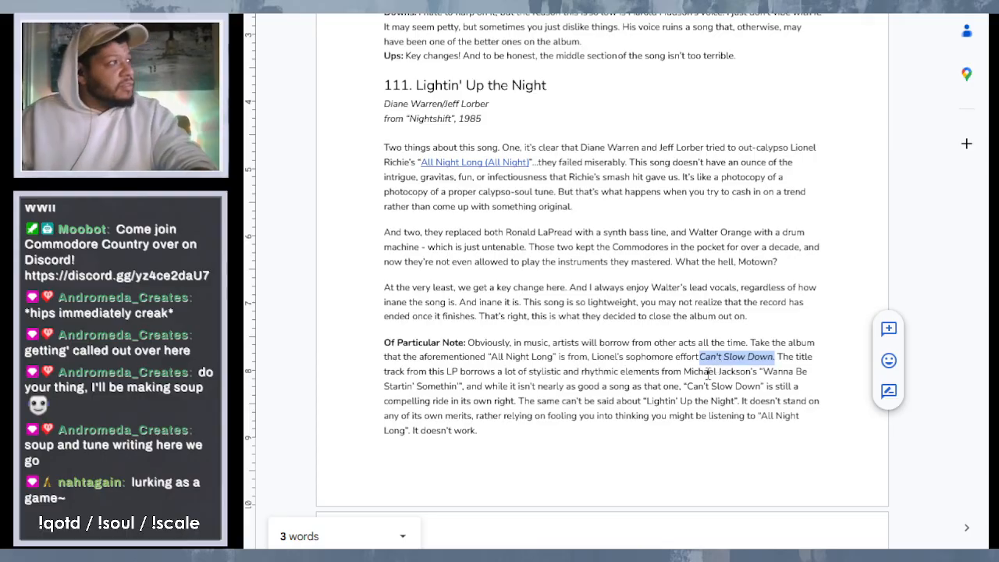
left_click(708, 375)
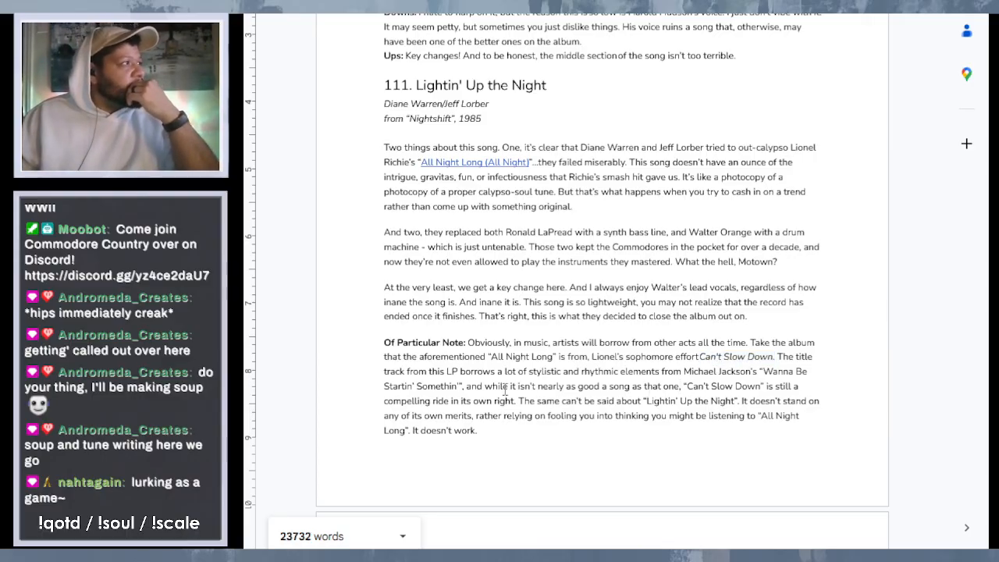
- Proofread the completed "Of Particular Note" text of entry 111, "Lightin' Up the Night"
type(",")
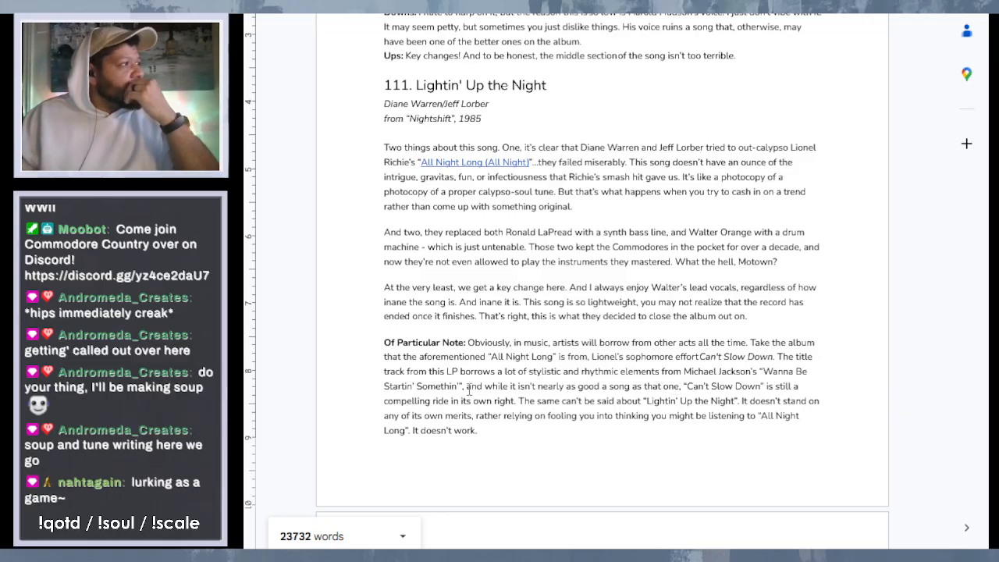
type(",")
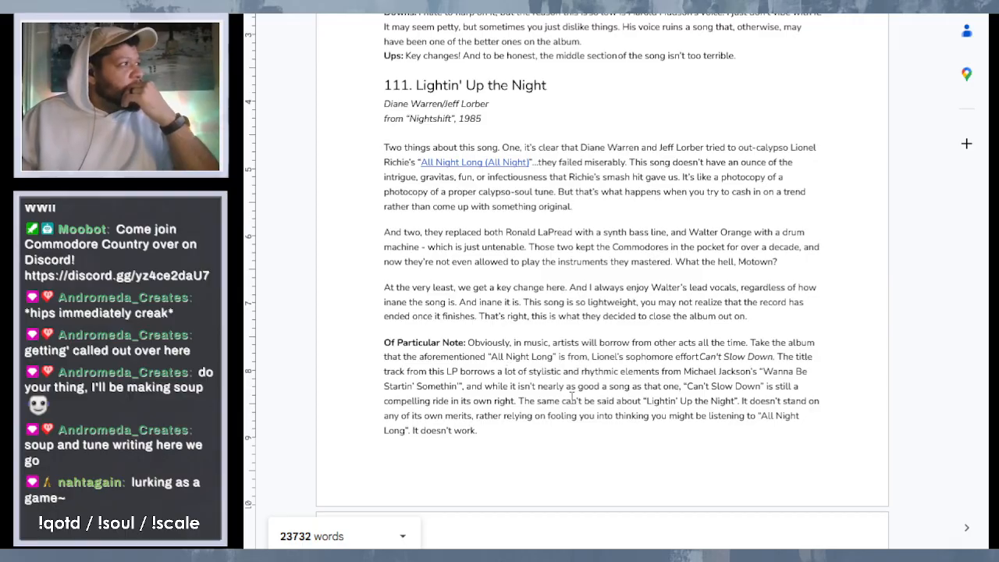
scroll(650, 400, "down", 4)
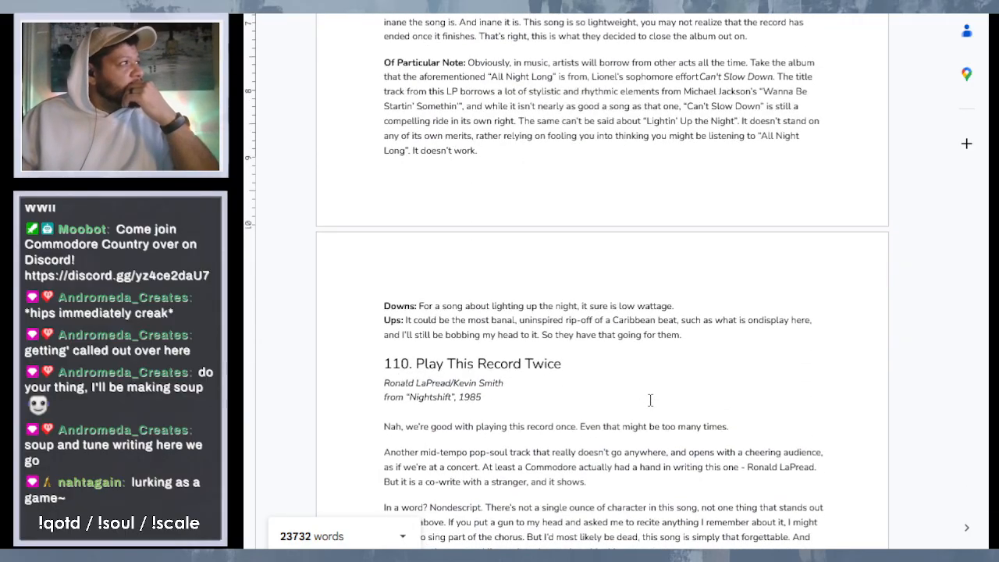
scroll(650, 400, "up", 1)
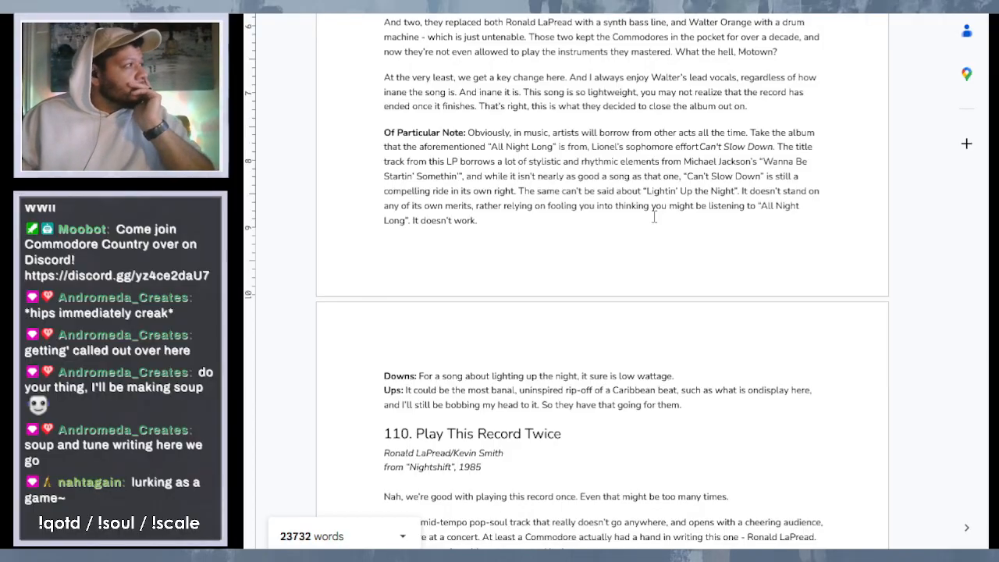
type(",")
- Find the next entry with an empty note and place the cursor after "Of Particular Note:" in entry 108, "Animal Instinct"
scroll(655, 217, "down", 1)
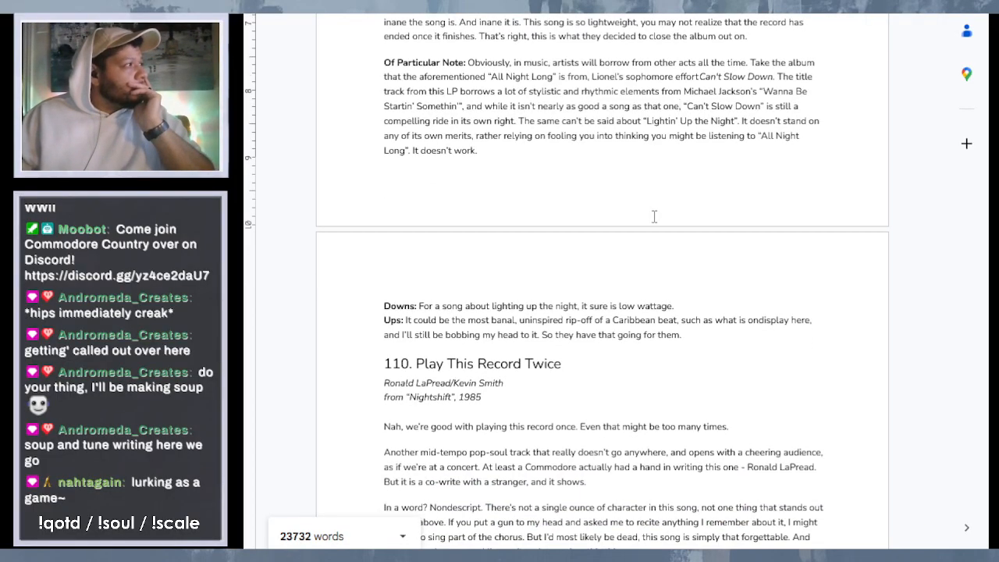
scroll(654, 216, "down", 4)
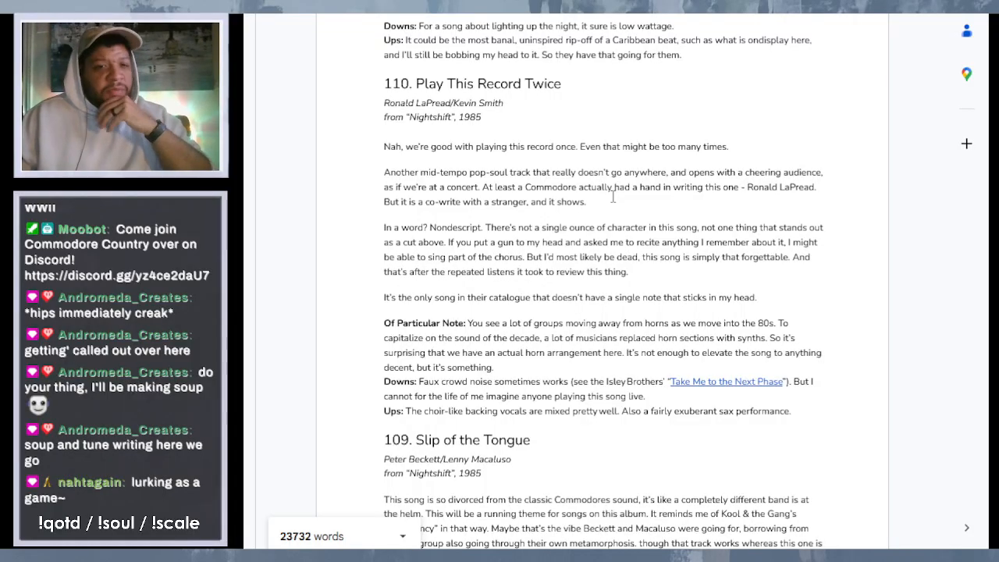
scroll(613, 198, "down", 6)
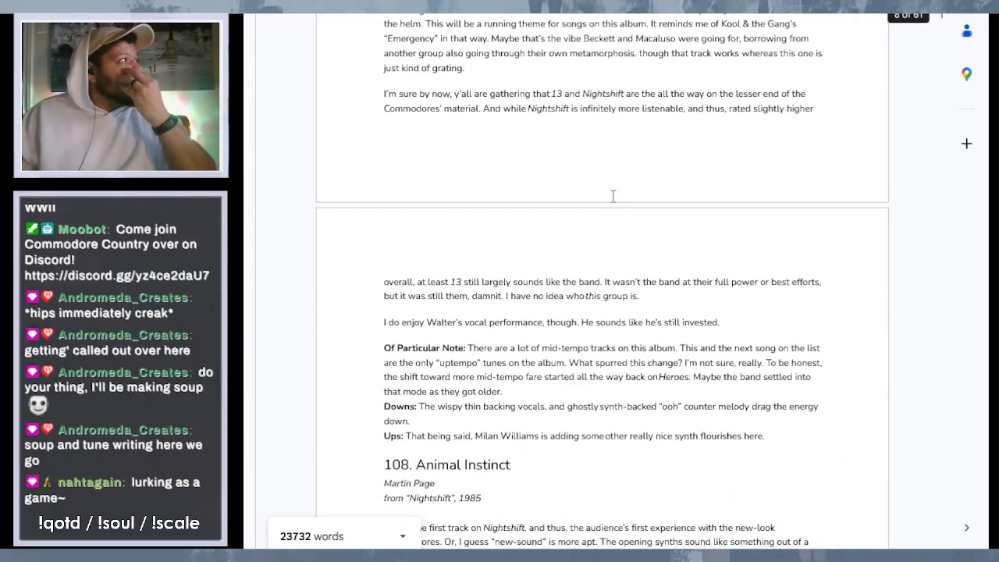
scroll(613, 196, "down", 1)
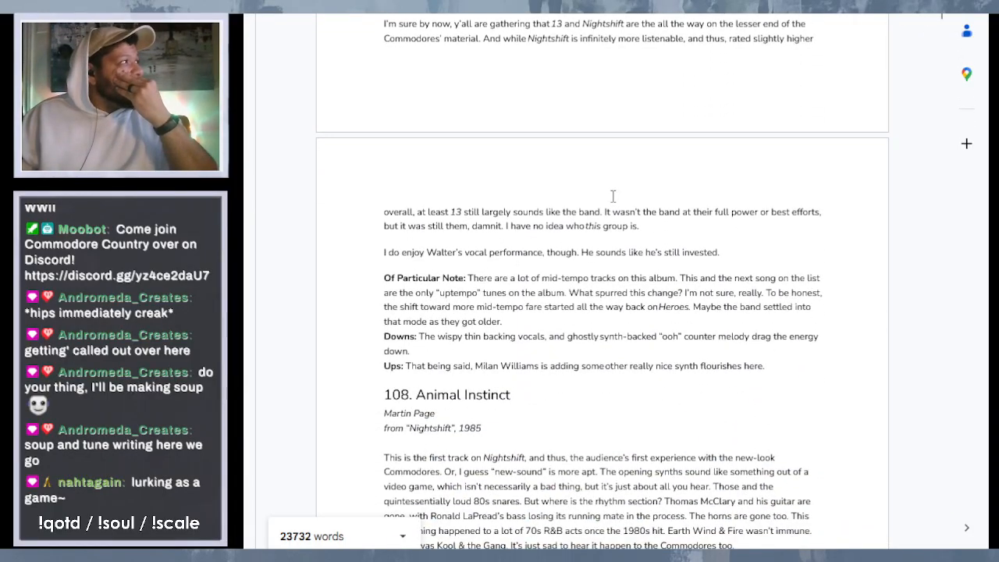
scroll(613, 196, "up", 1)
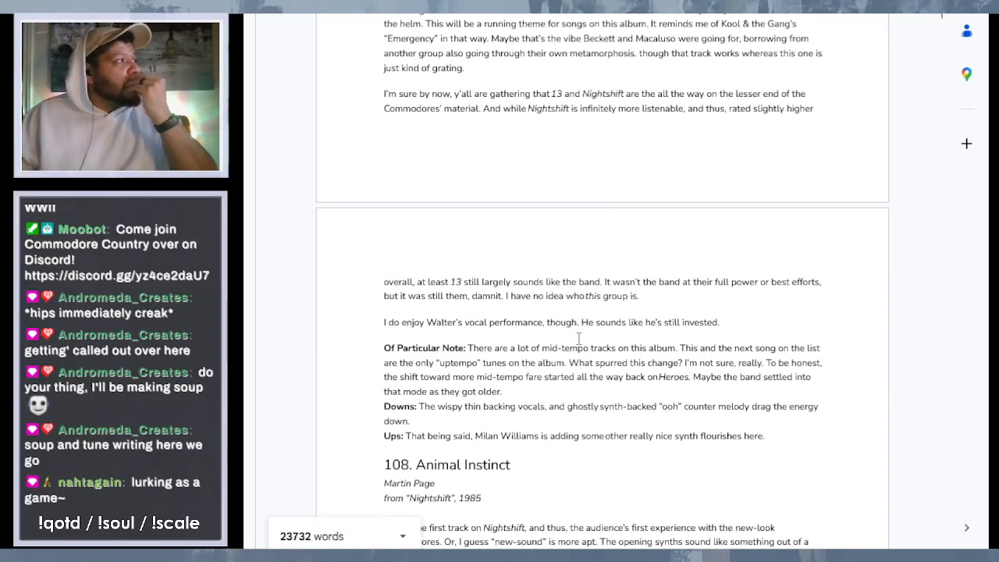
scroll(585, 355, "down", 5)
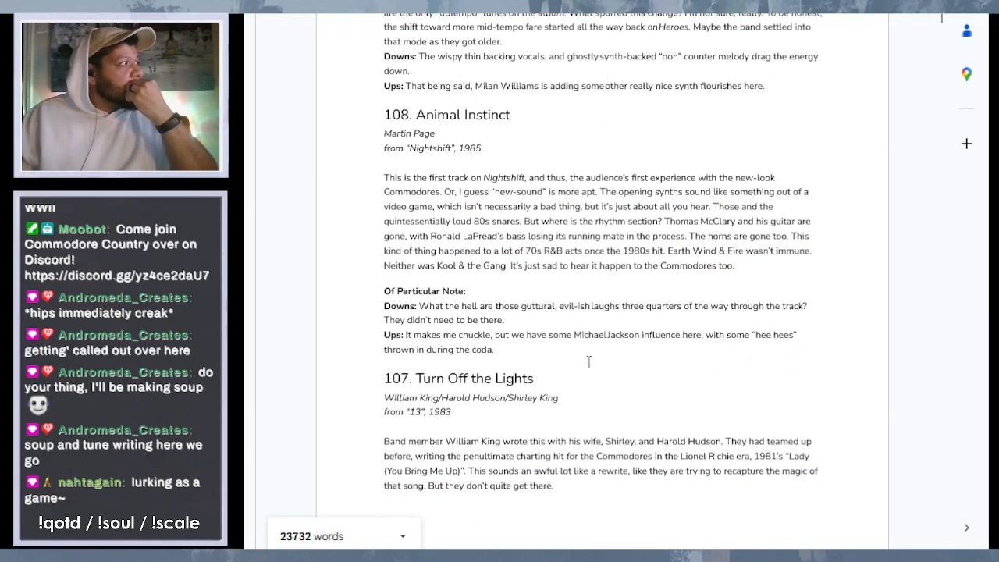
left_click(493, 293)
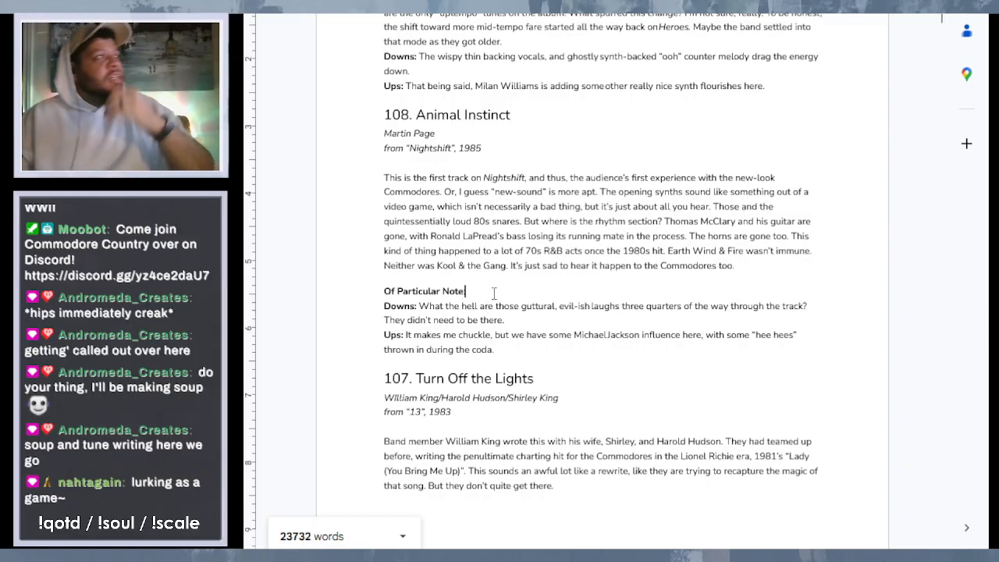
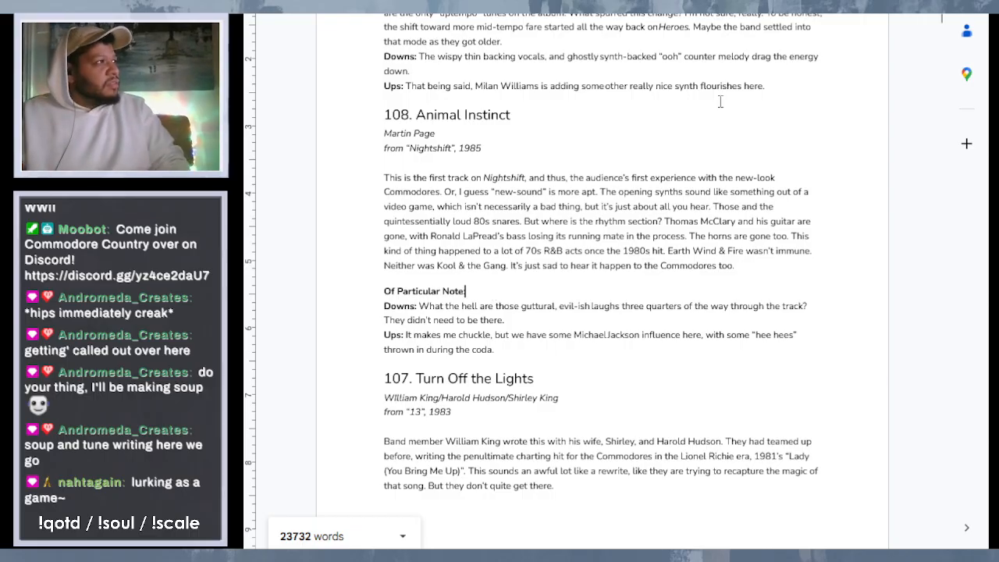
- In entry 108's first paragraph, replace "just about all you hear" with "the dominant rhythmic element, and frankly gets on your nerves after a bit."
left_click_drag(709, 206, 614, 209)
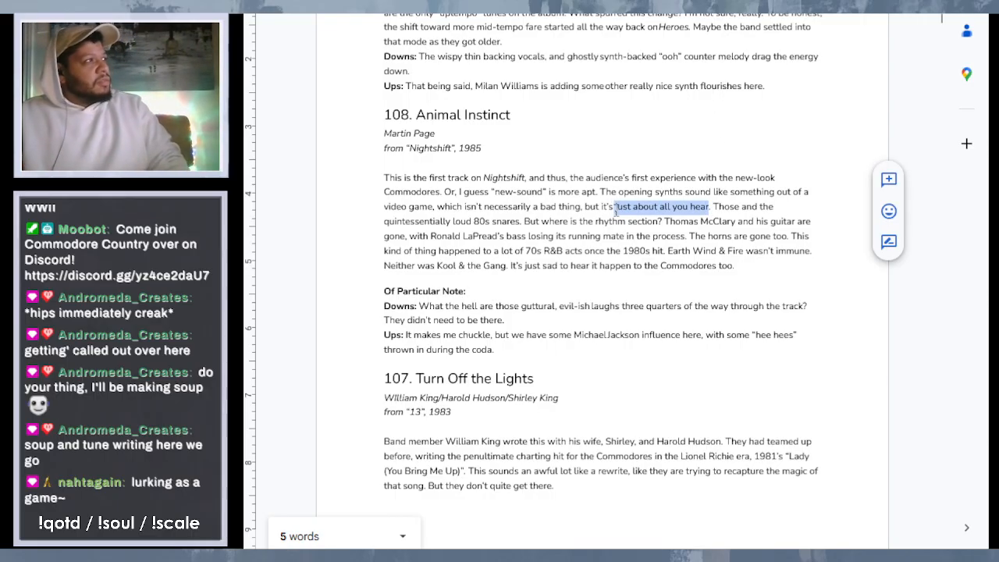
type("the c")
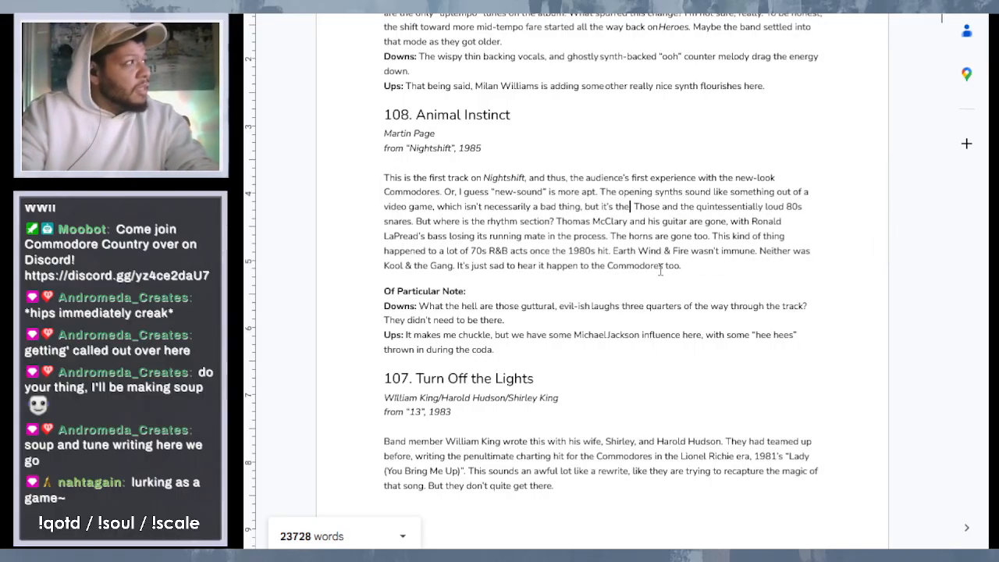
type("omina ")
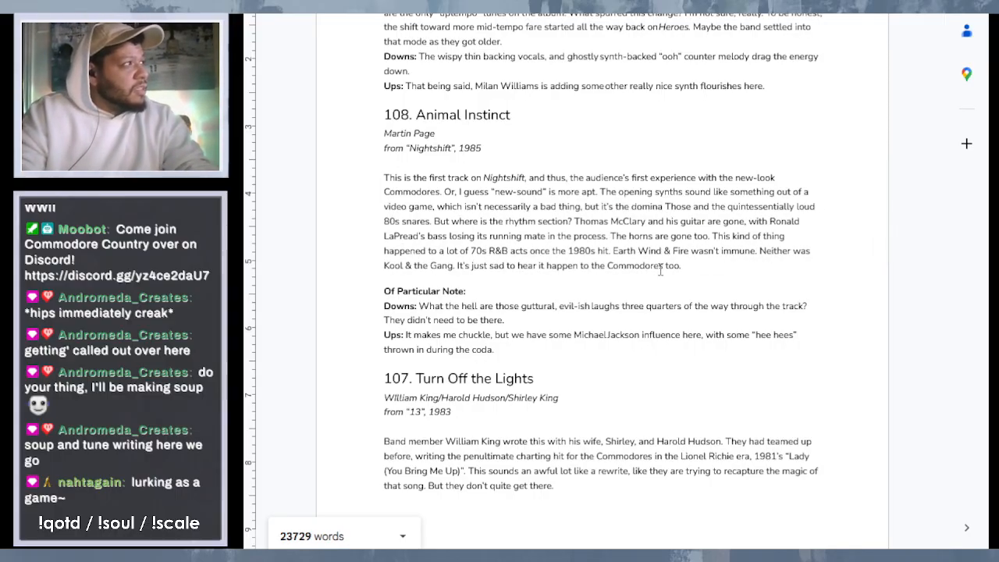
type("nt ")
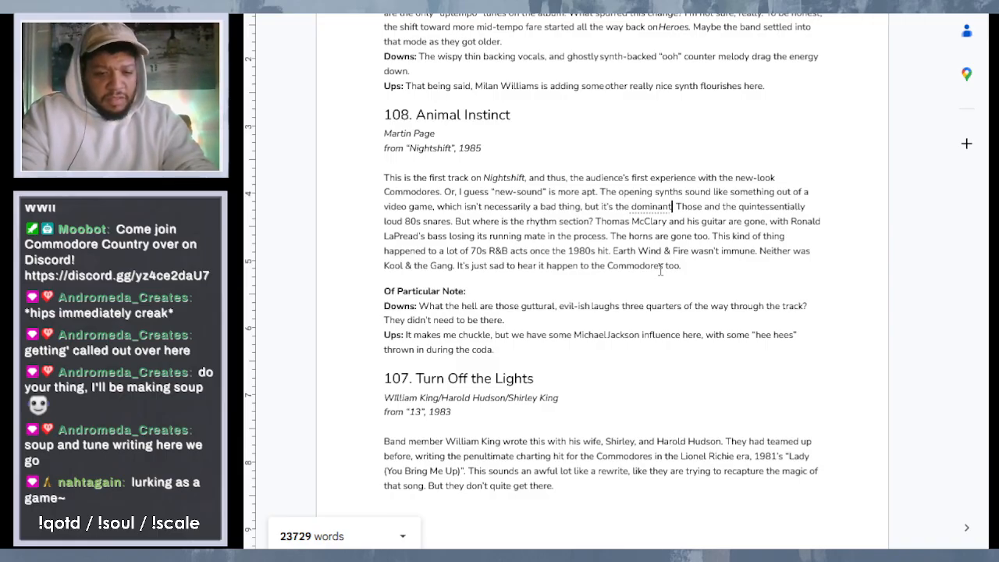
type("rhy ")
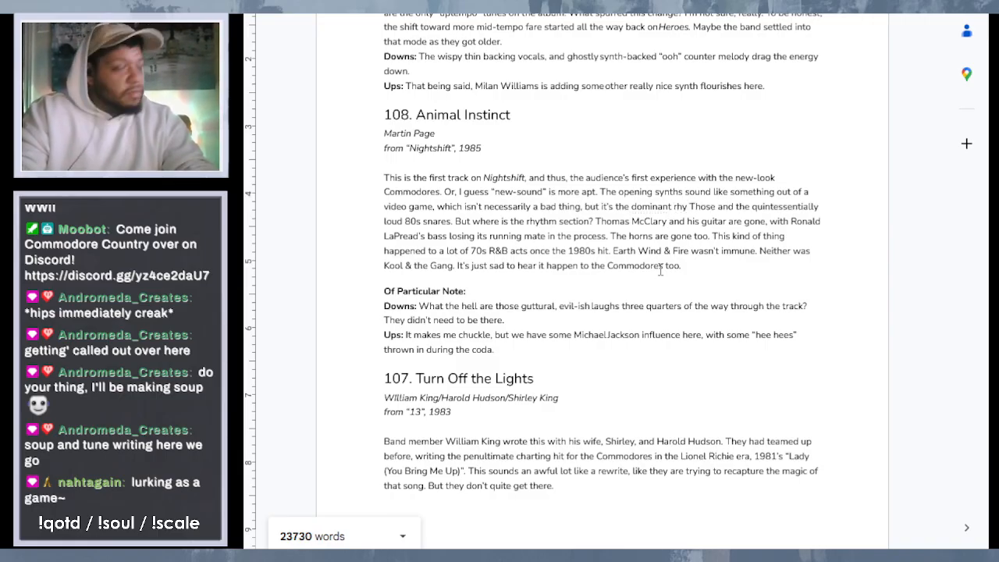
type("thmic")
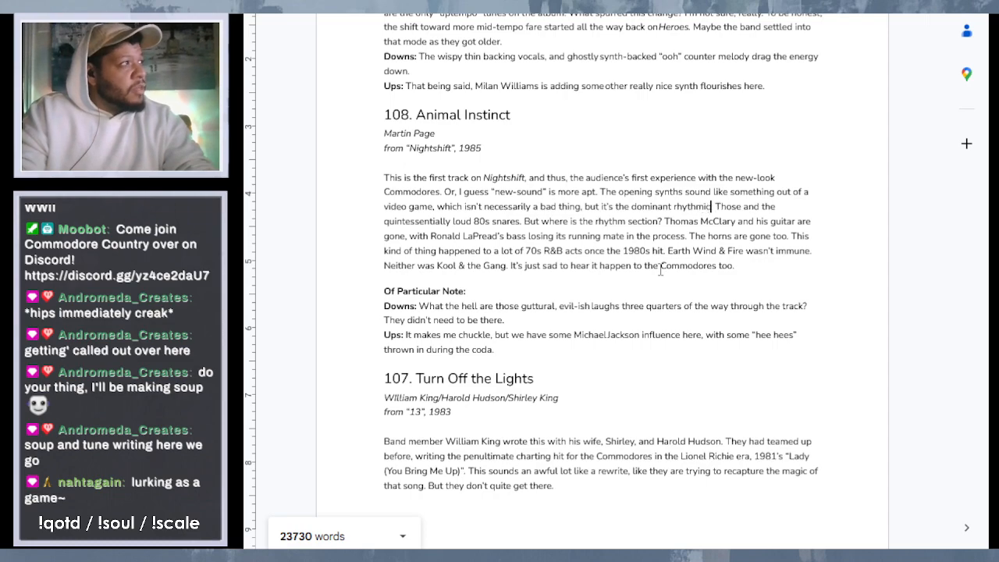
type(" elemen ")
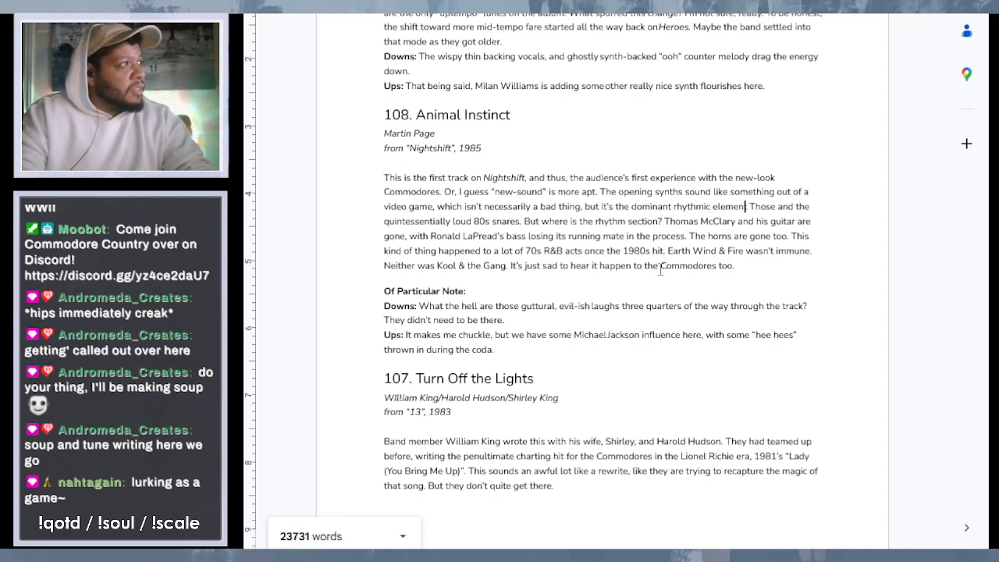
type("t, and")
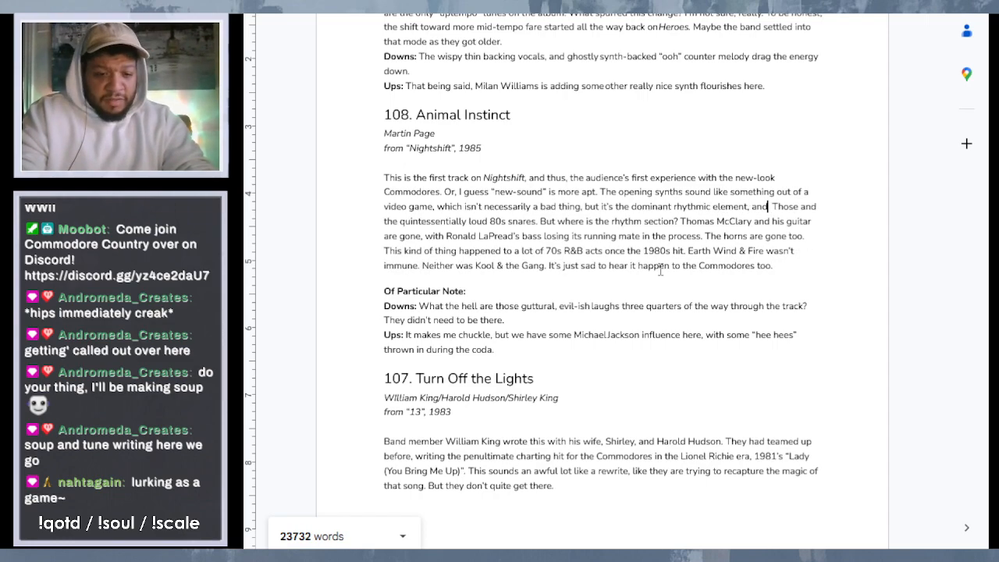
type(" frankly ge")
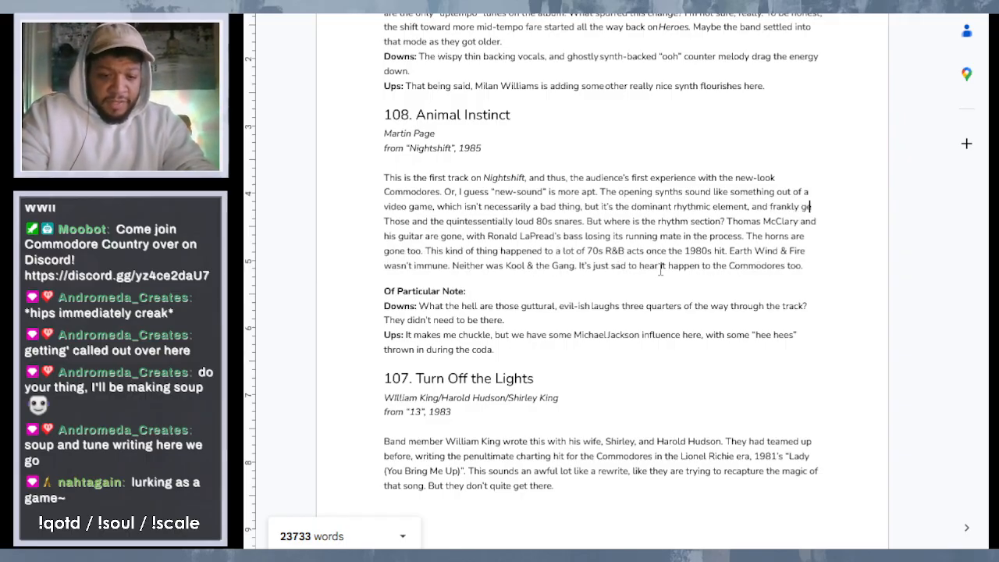
type("ts on your ")
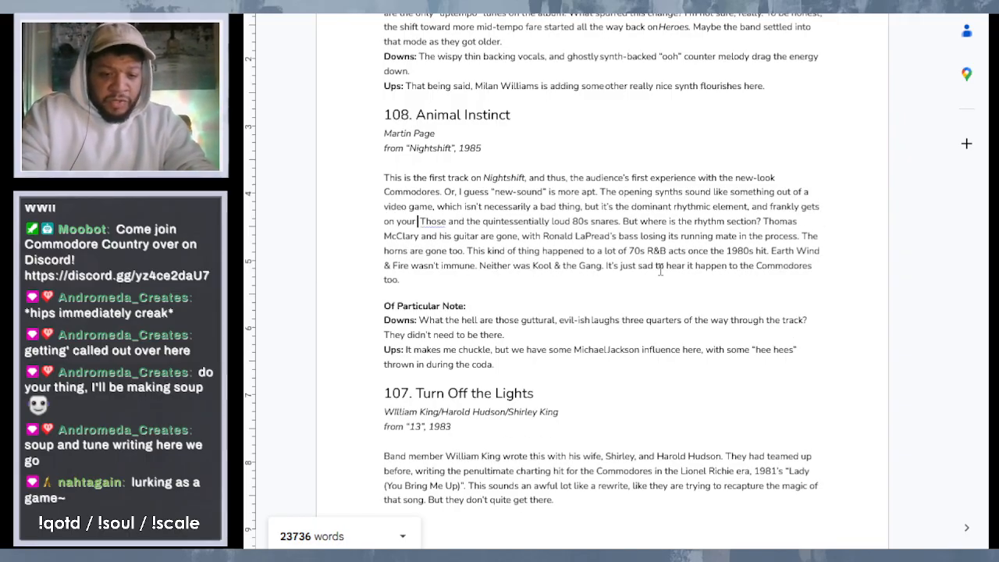
type("nerves a")
type("fter a bit ")
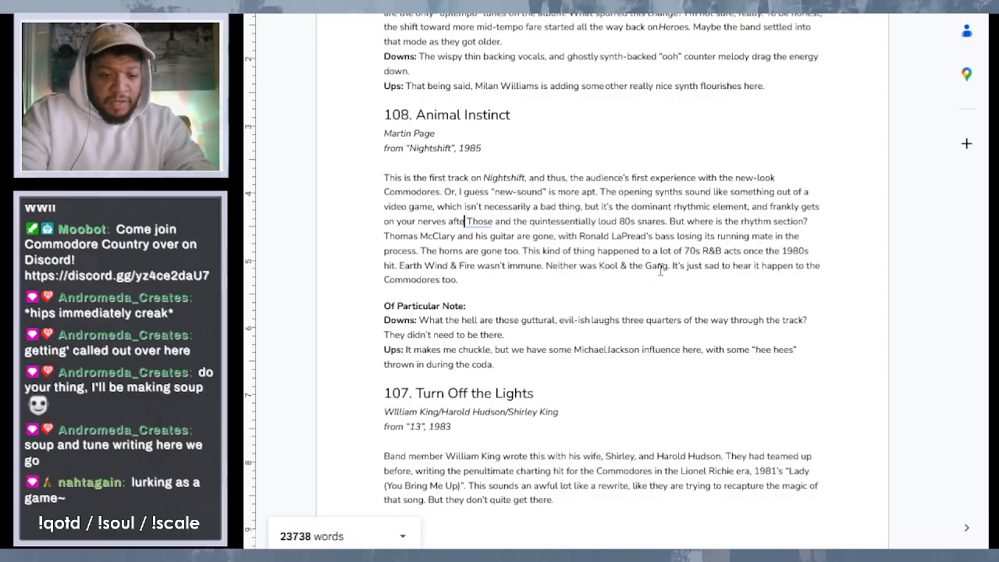
type(".")
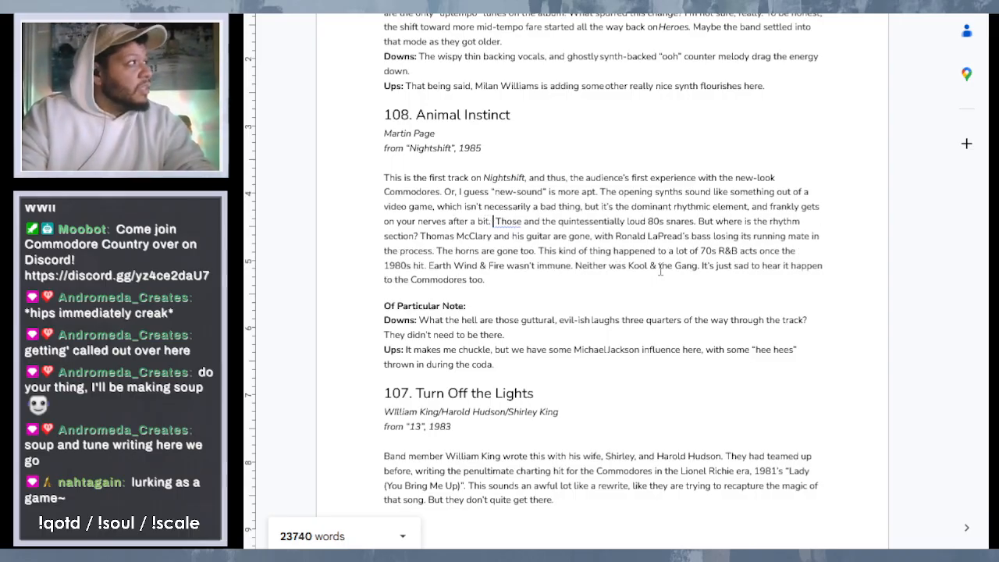
key("BackSpace")
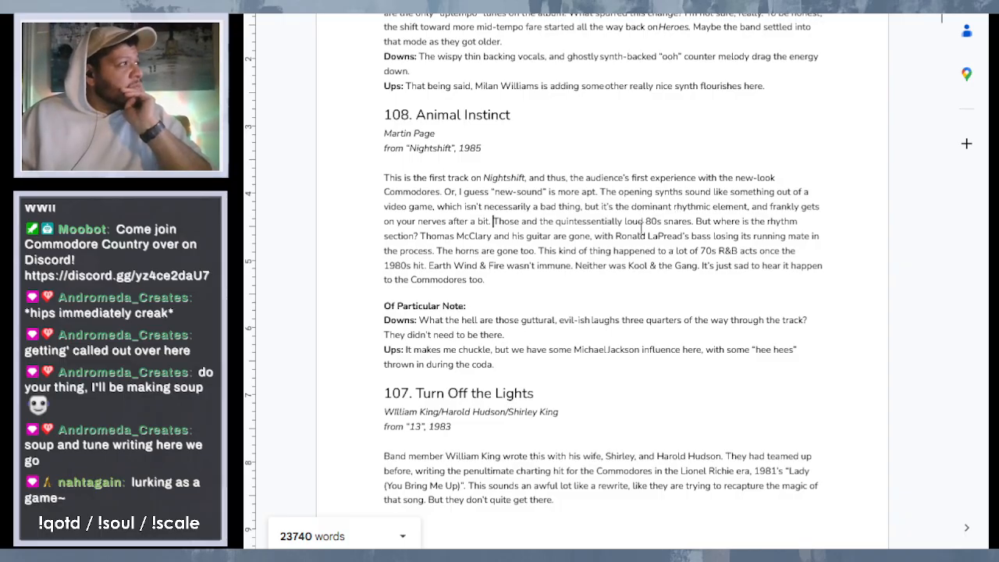
- Add "dominate the majority of the track" after "loud 80s snares" and start a new paragraph at "But where is the rhythm section?"
left_click(691, 222)
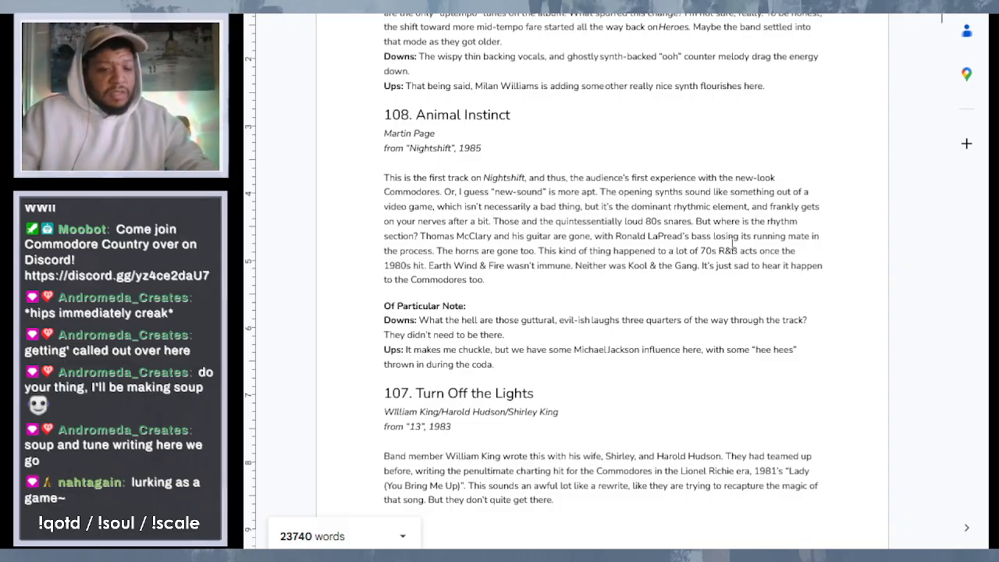
type("dominate")
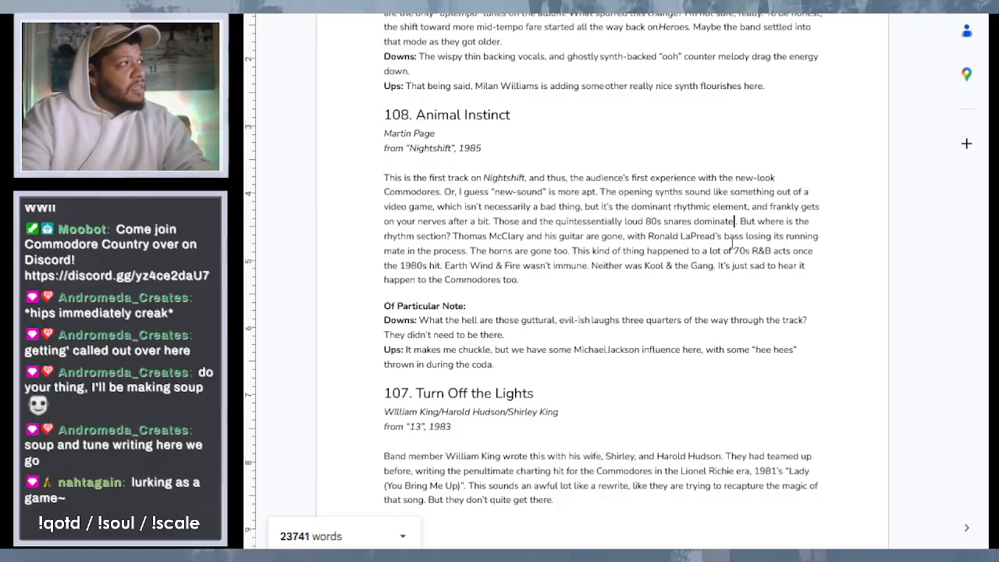
type(" the")
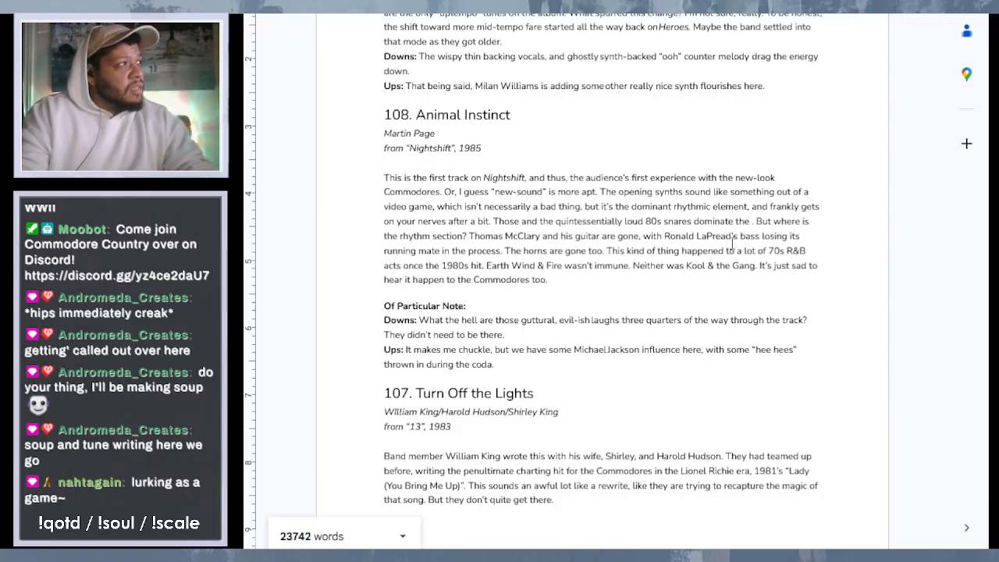
type(" majo")
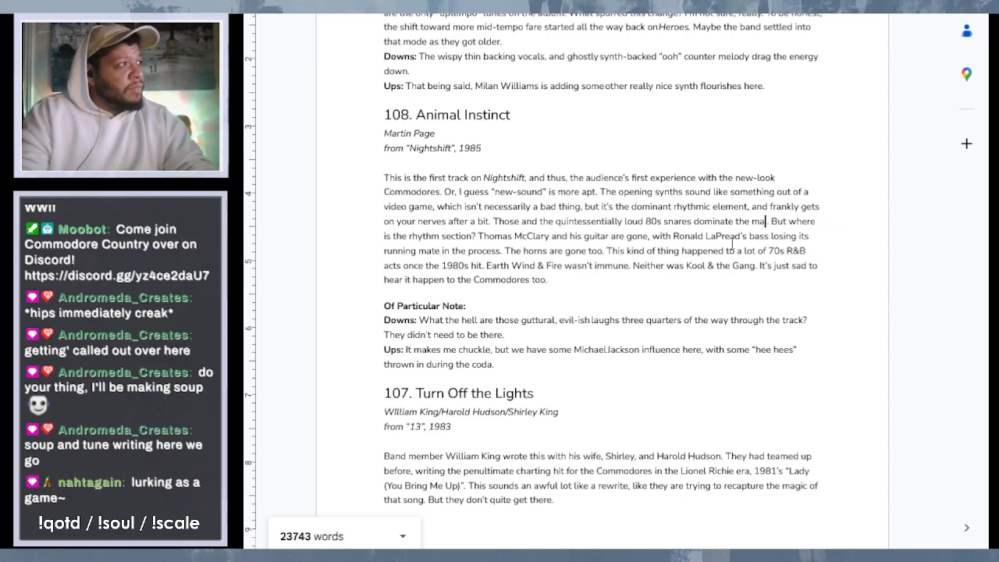
type("rity of")
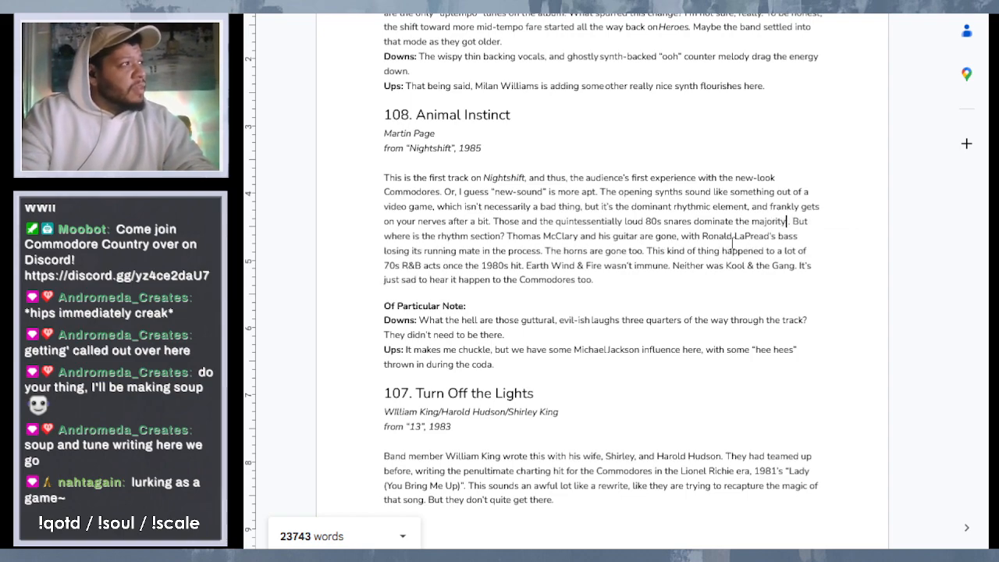
type(" the track")
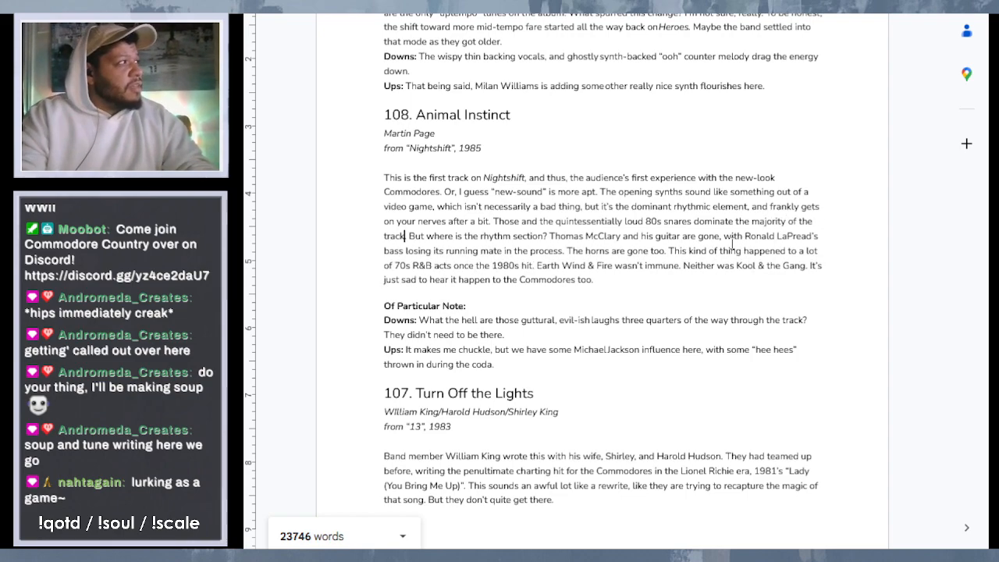
key("BackSpace")
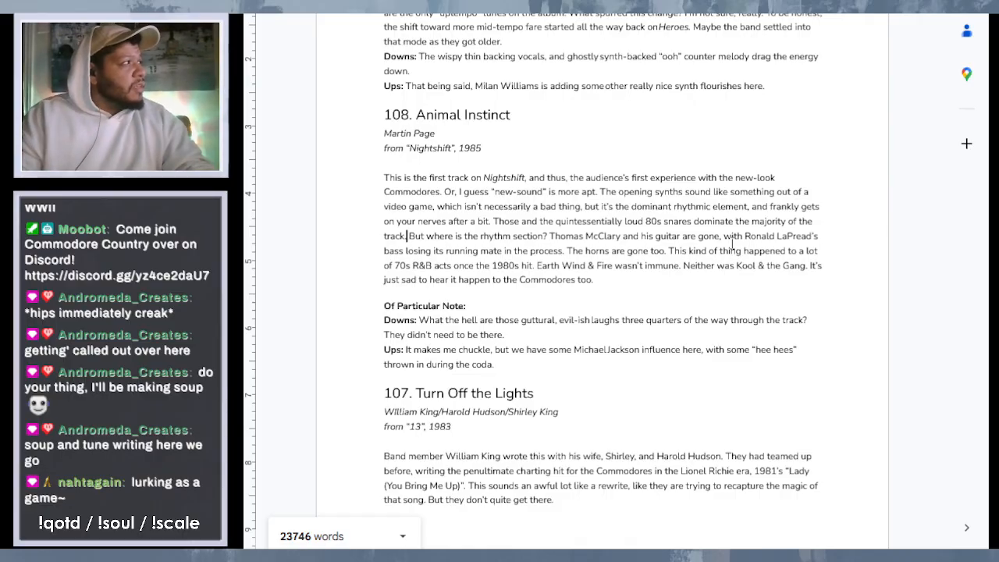
key("Return")
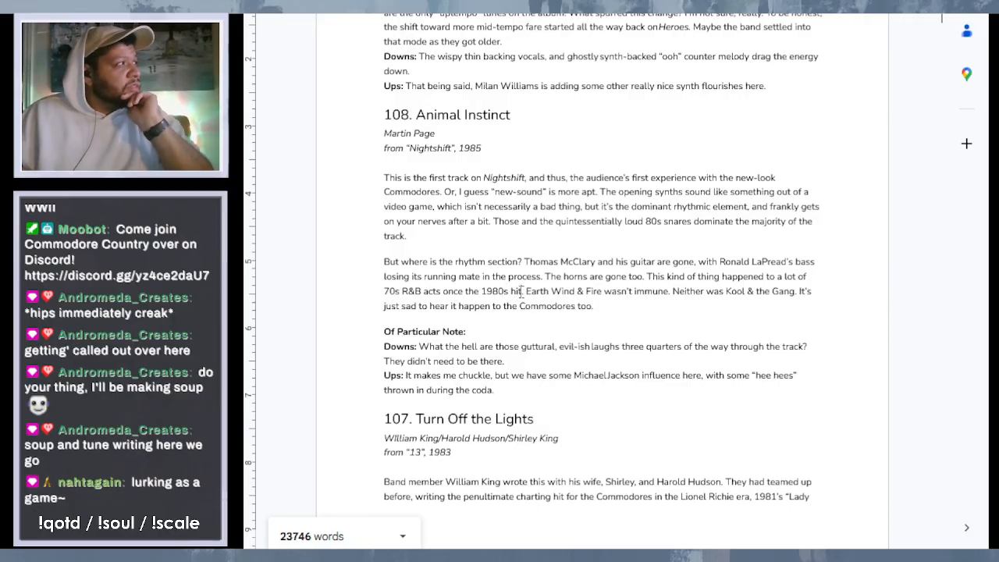
- Reword "once the 1980s hit" in the second paragraph of entry 108 to "once they moved into the new decade"
left_click_drag(522, 291, 482, 294)
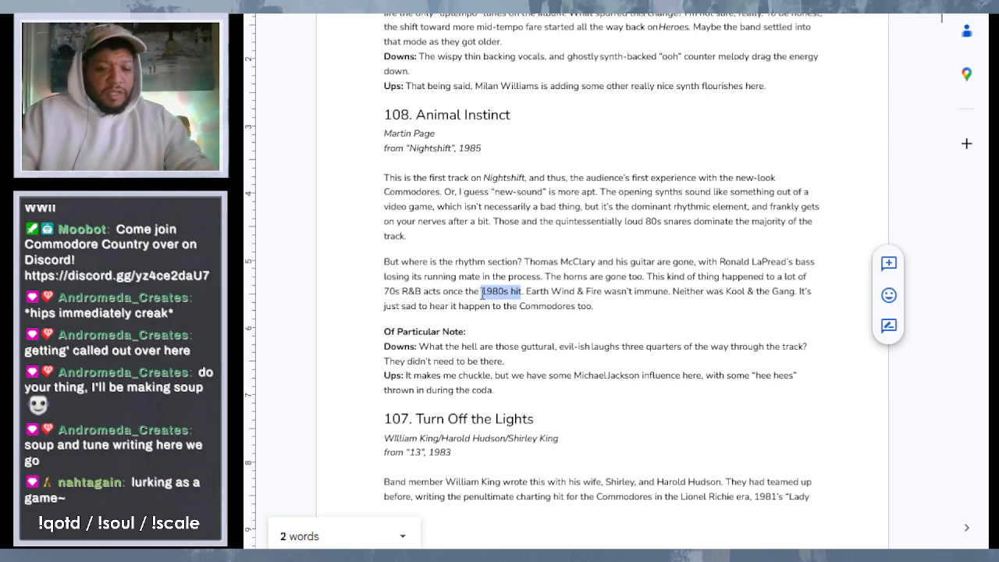
type("y m")
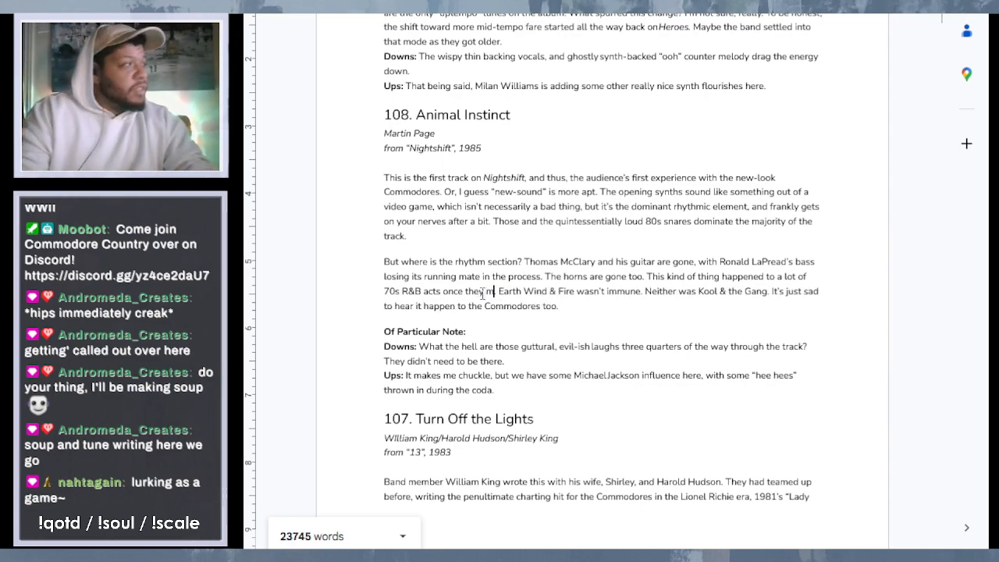
type("oved")
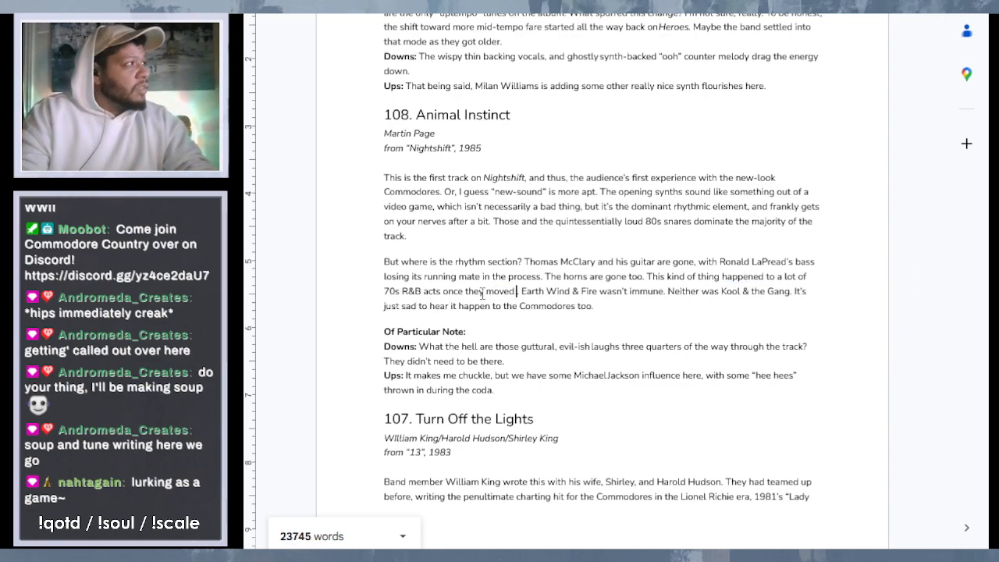
type(" into the")
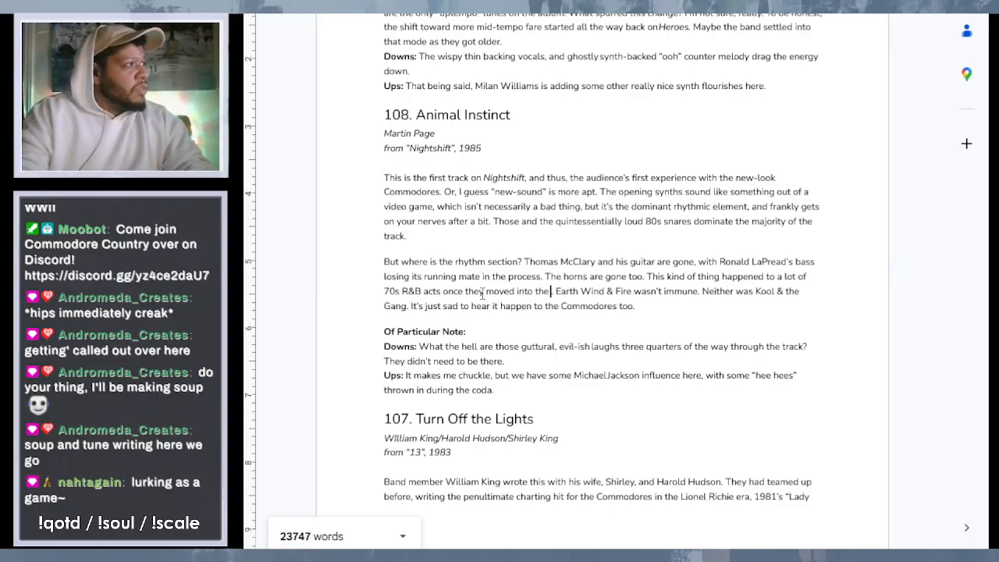
type(" new dec")
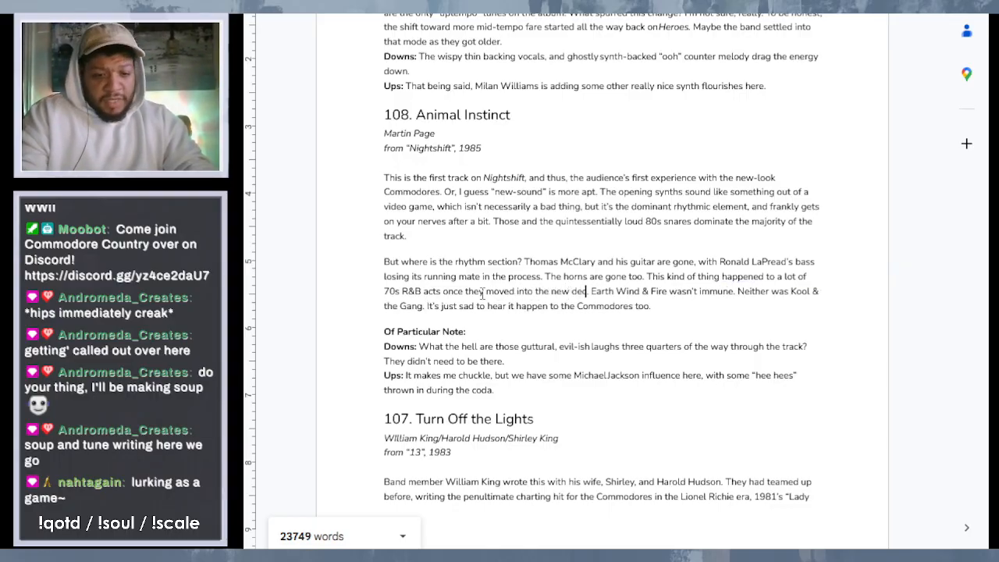
type("ade")
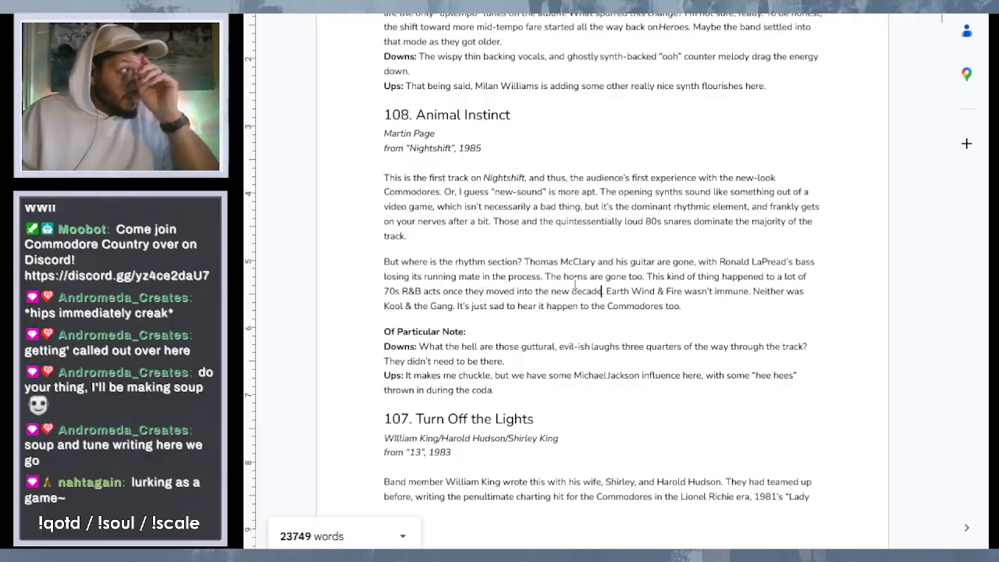
- Start a new paragraph after entry 108's second paragraph reading "We do have new vocalist J.D. Nicolas making a cameo via the vocoder on the"
left_click(737, 303)
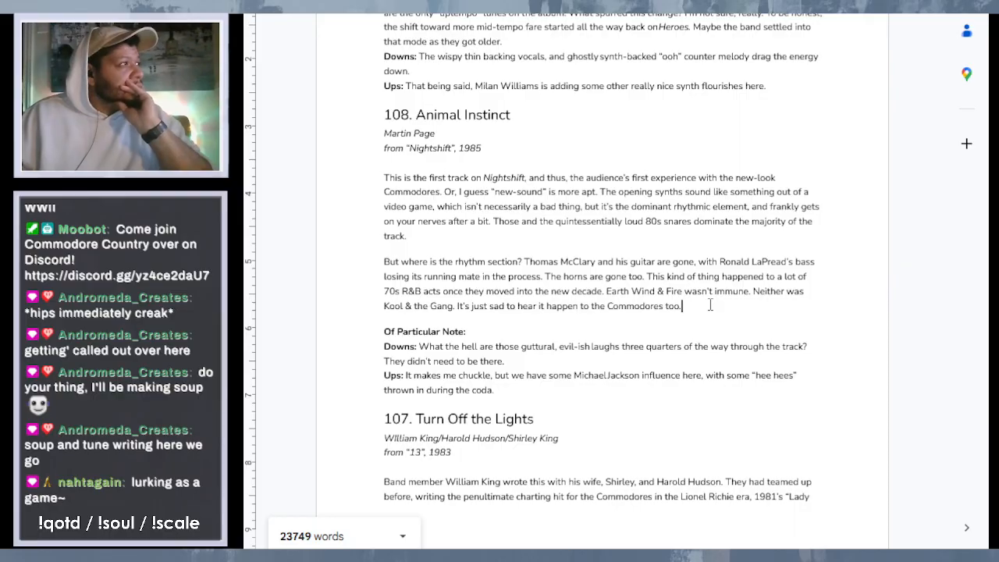
key("Return")
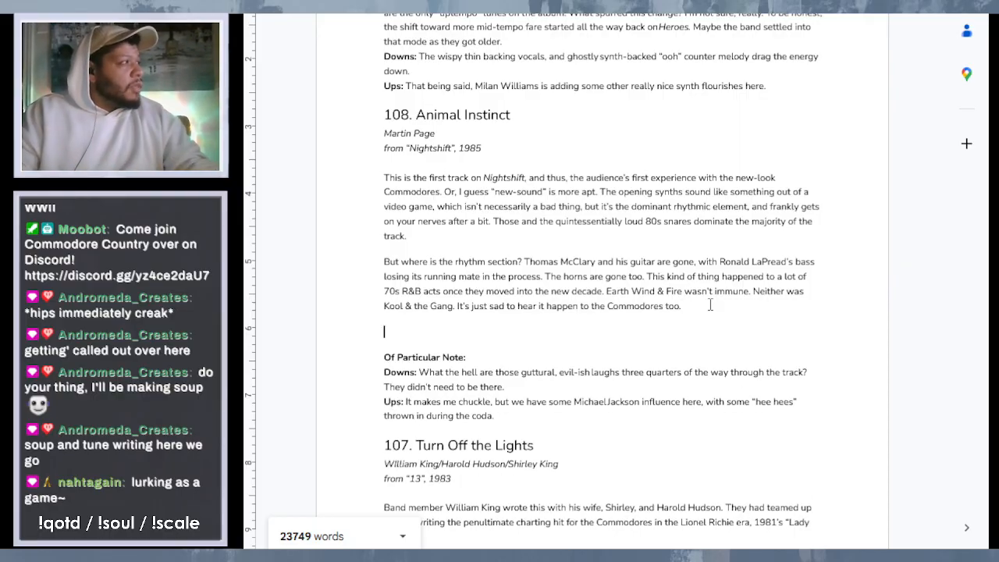
type("We do have")
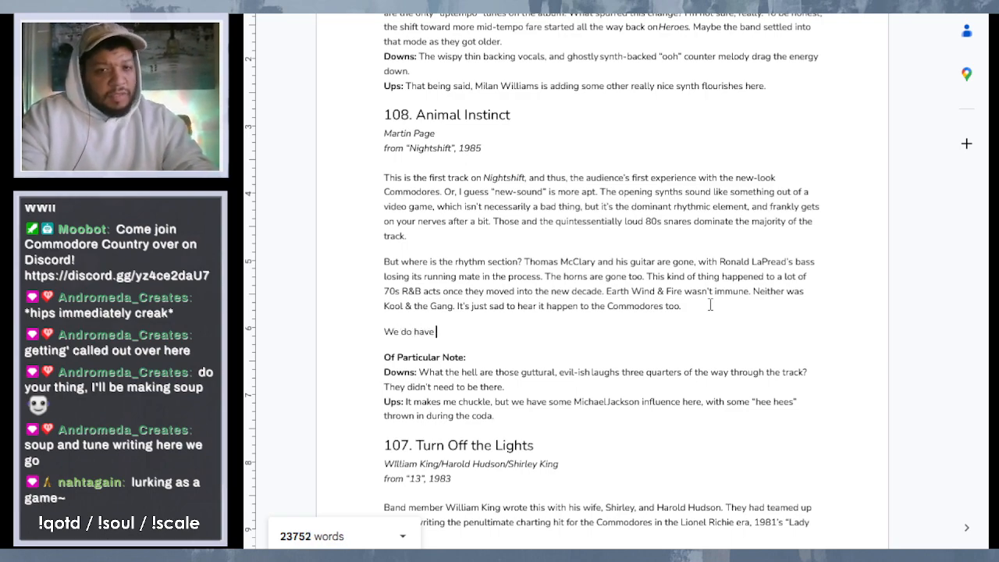
type(" ne")
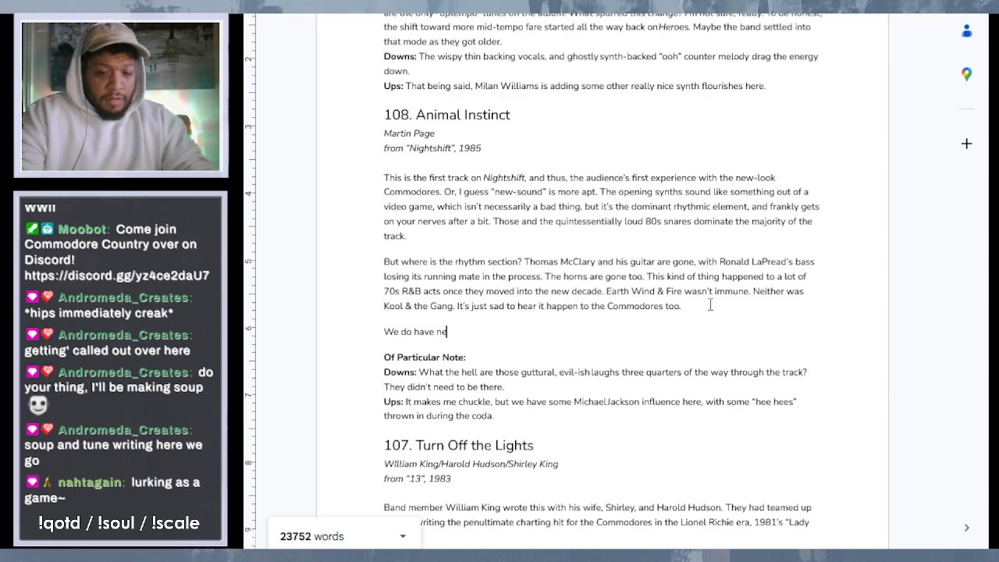
type("w vocal")
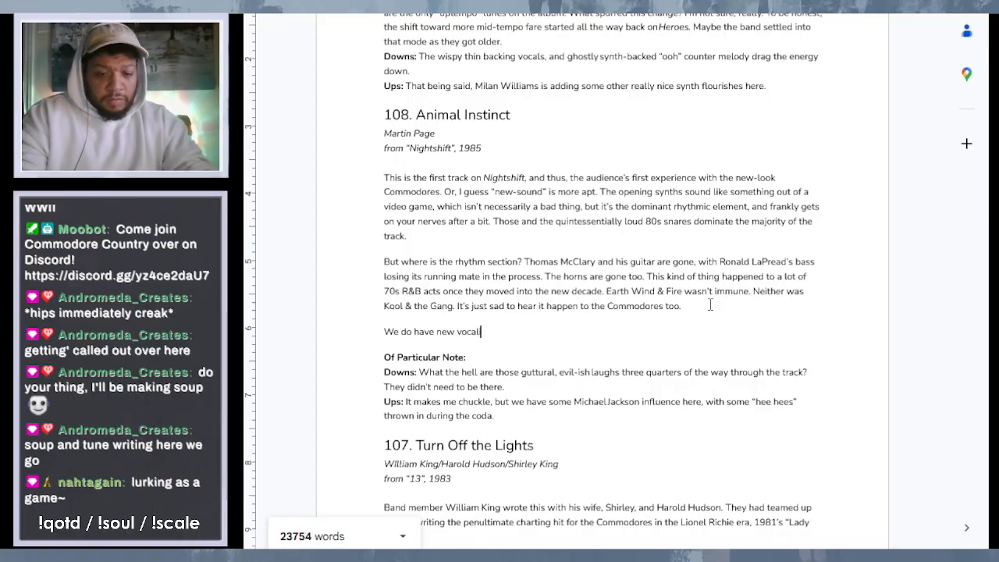
type("ist")
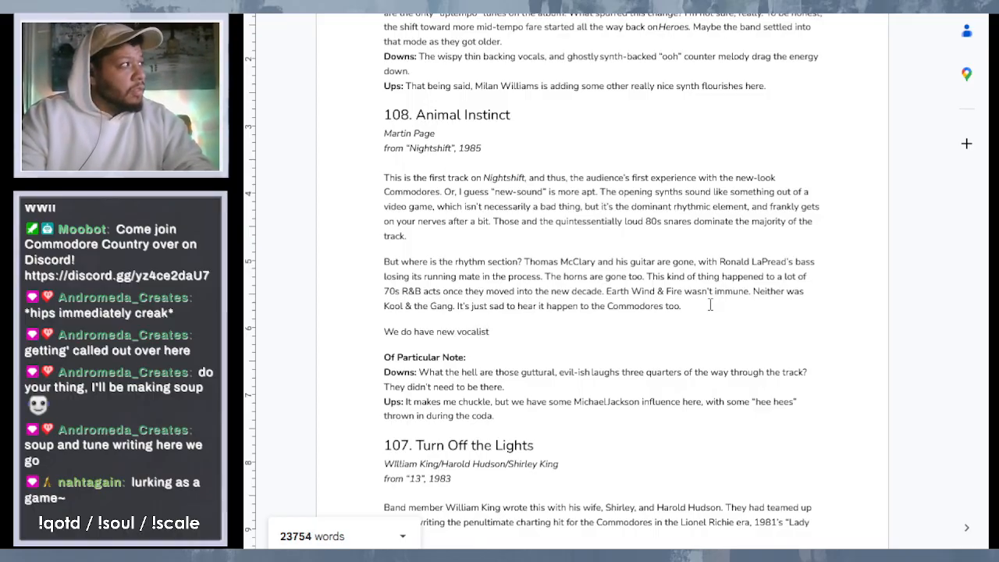
type(" J")
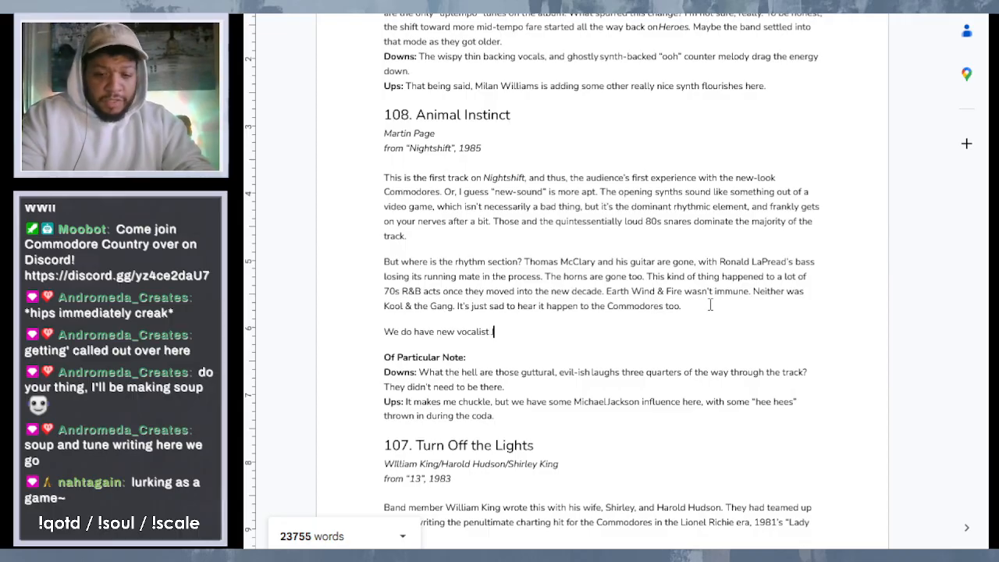
type(".D")
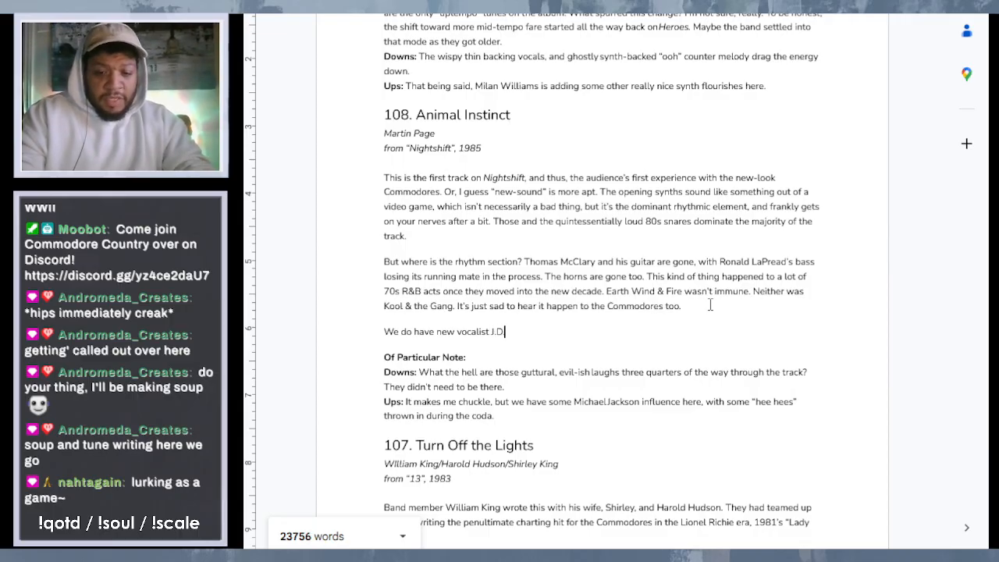
type(". Nicolas")
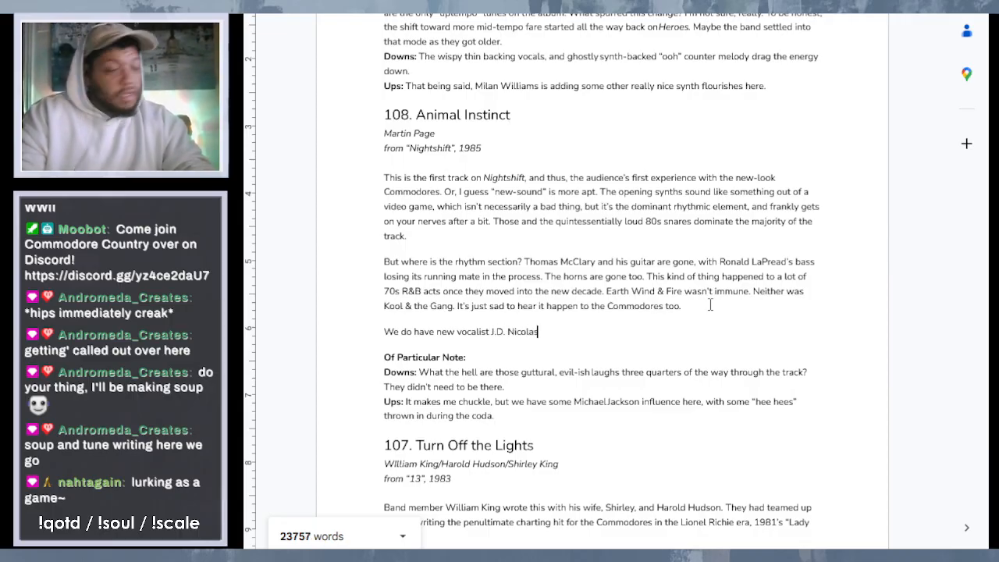
type(" making")
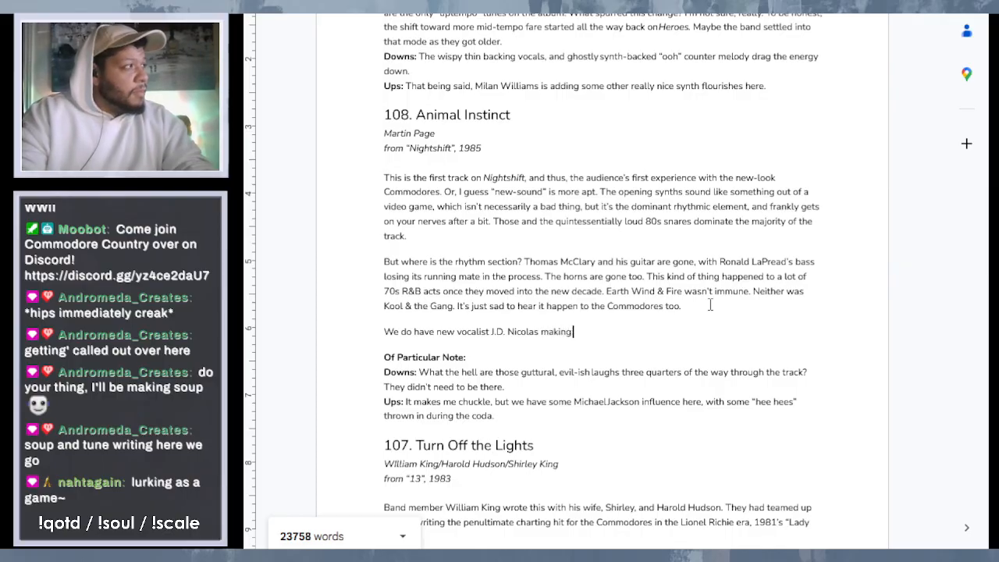
type(" a cameo")
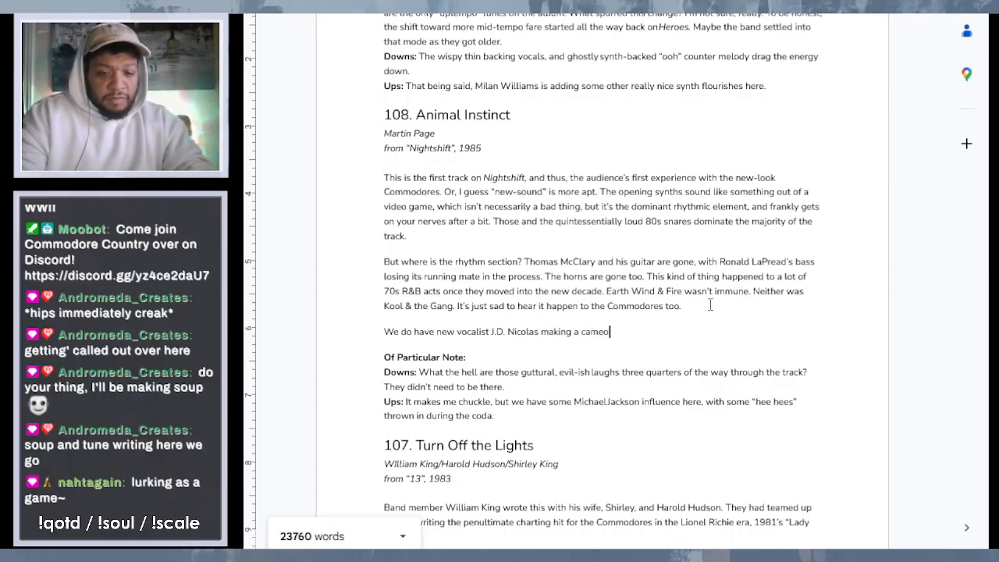
type(" v")
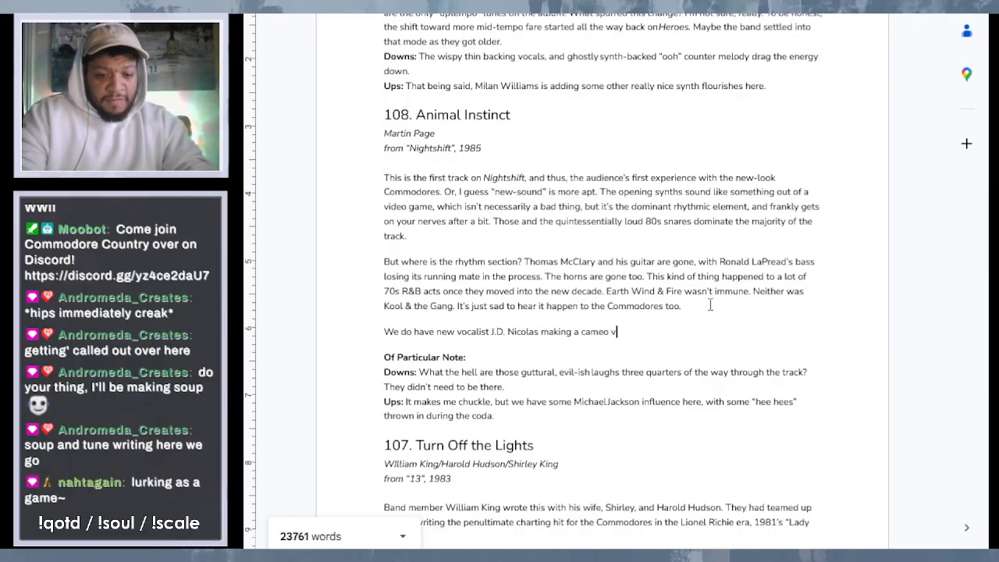
type("ia the vocoder on the")
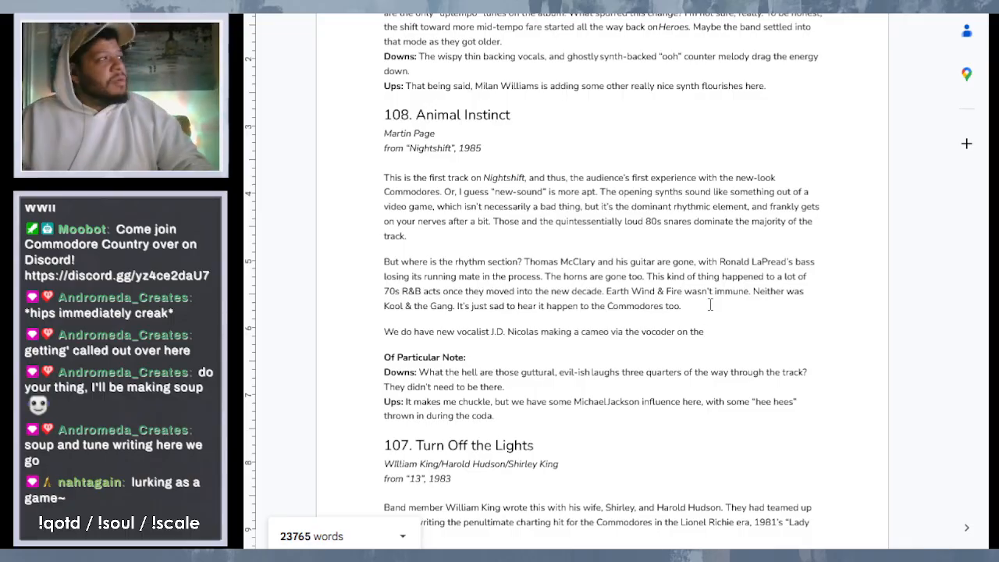
- Move the unfinished J.D. Nicolas sentence from its own paragraph to directly after "Of Particular Note:" in entry 108, separated by a space
left_click_drag(712, 331, 385, 334)
key("ctrl+c")
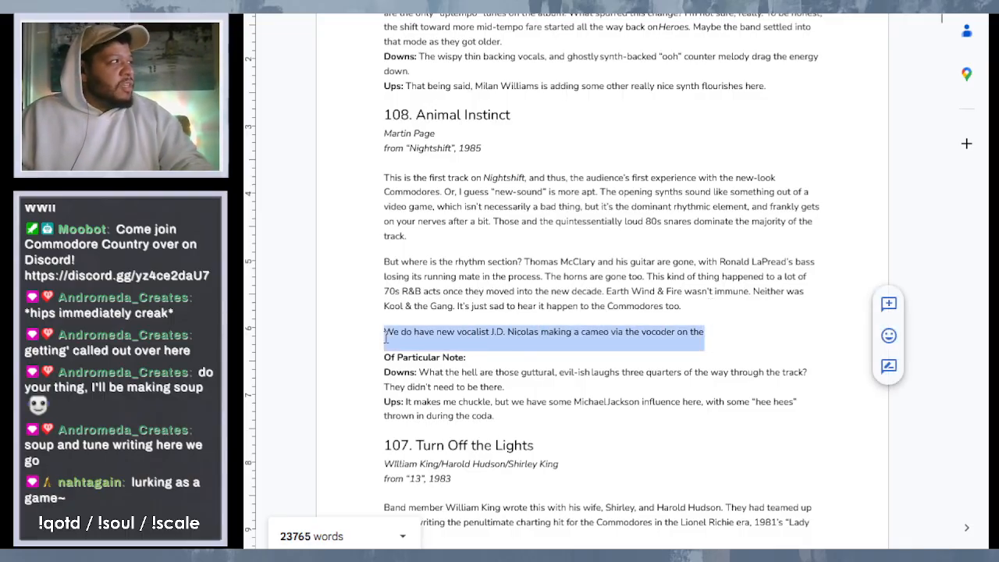
key("BackSpace")
key("BackSpace")
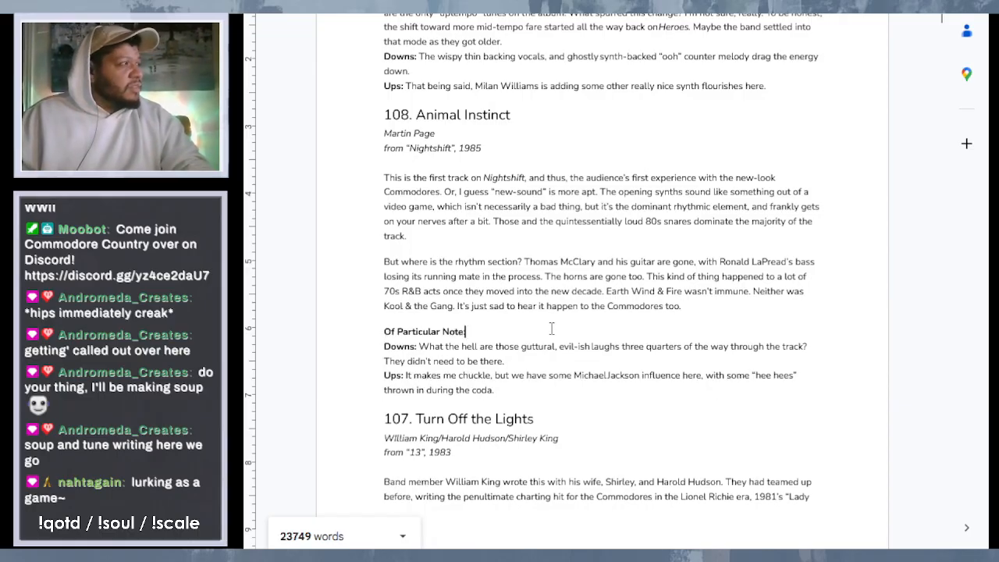
key("ctrl+v")
left_click(467, 331)
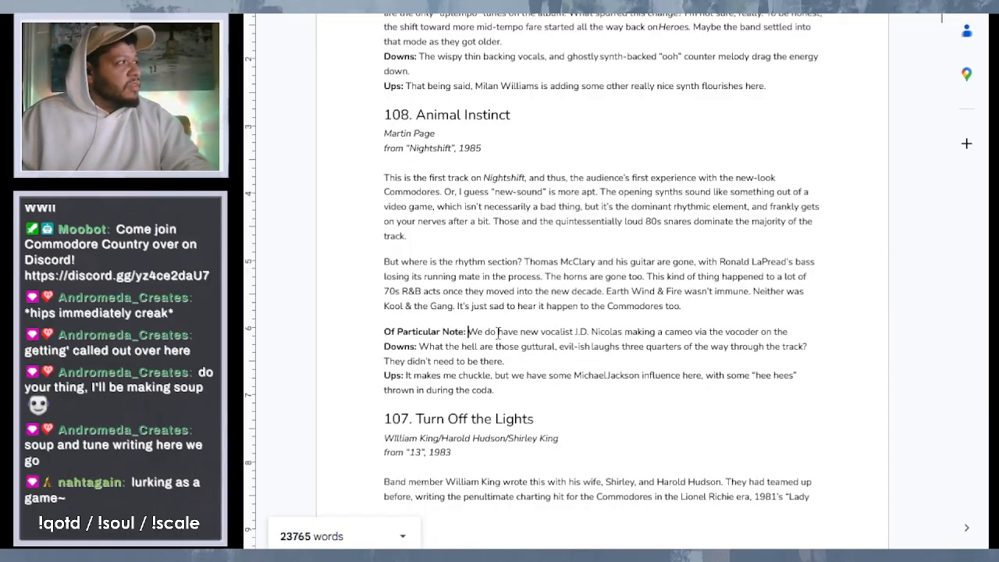
- Continue the "Of Particular Note" sentence of entry 108 after "via the vocoder" with "on the choruses"
left_click(795, 331)
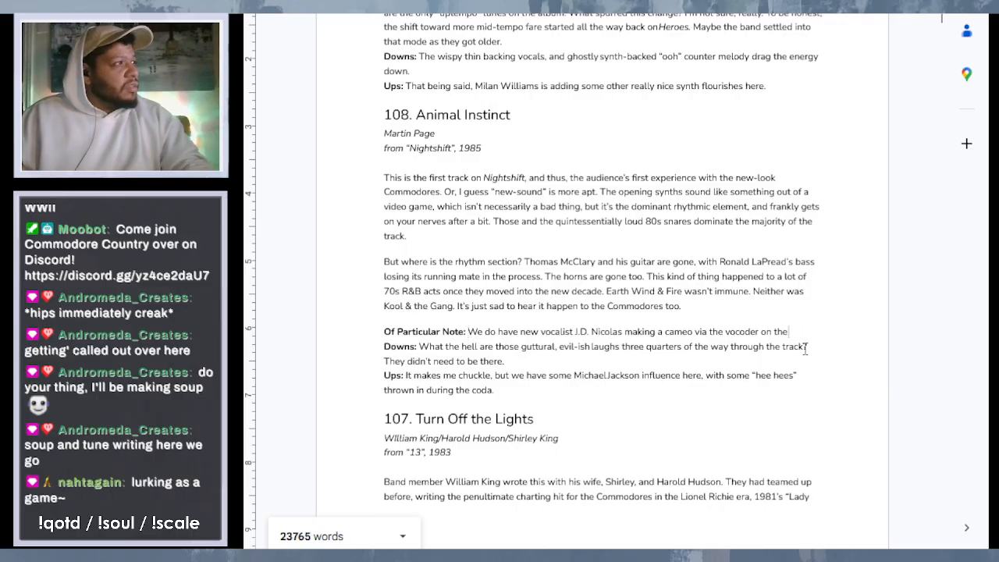
key("BackSpace")
key("BackSpace")
key("BackSpace")
key("BackSpace")
key("BackSpace")
key("BackSpace")
key("BackSpace")
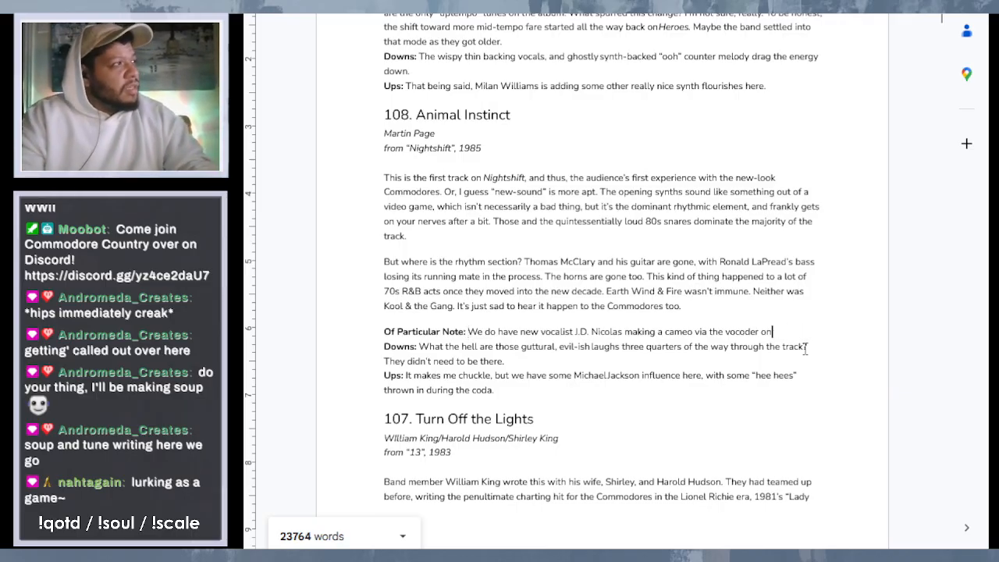
type("on the cho")
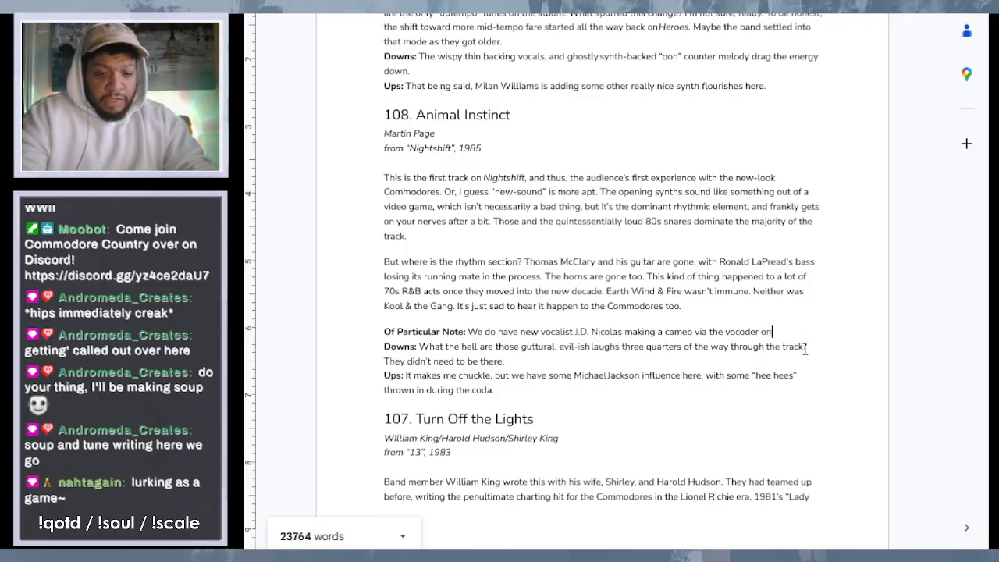
type("ruses")
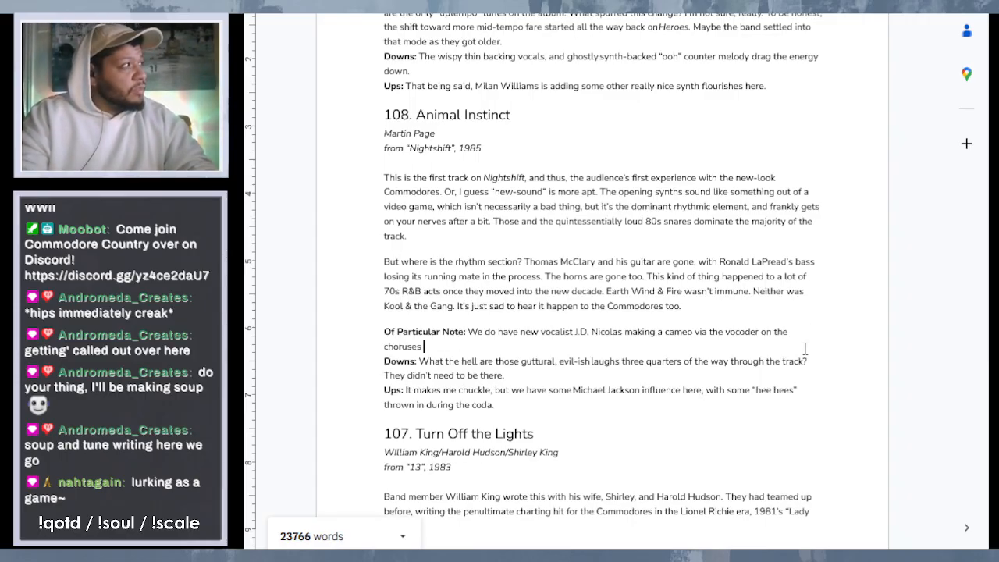
type(", pro")
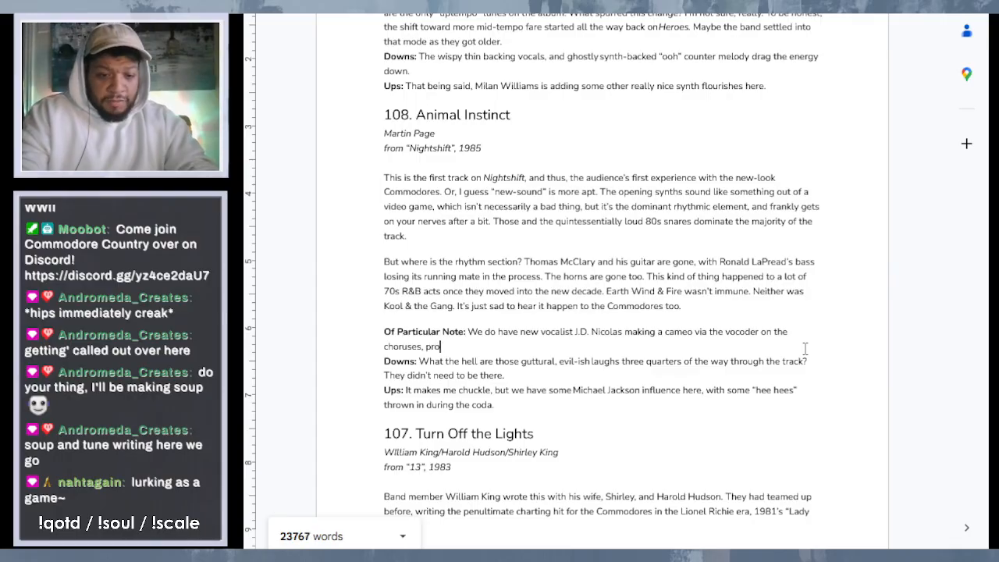
type("viding")
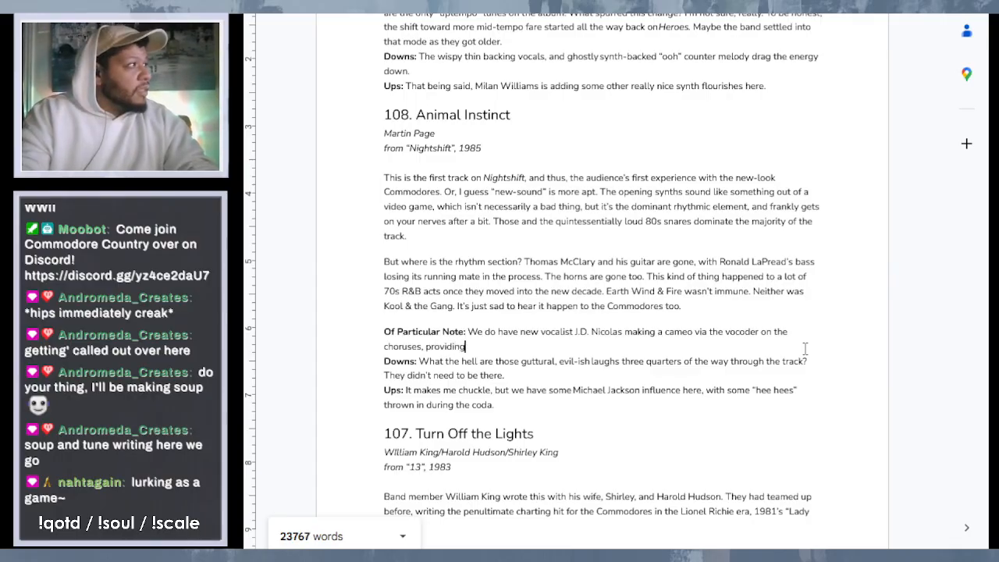
type(" the titu")
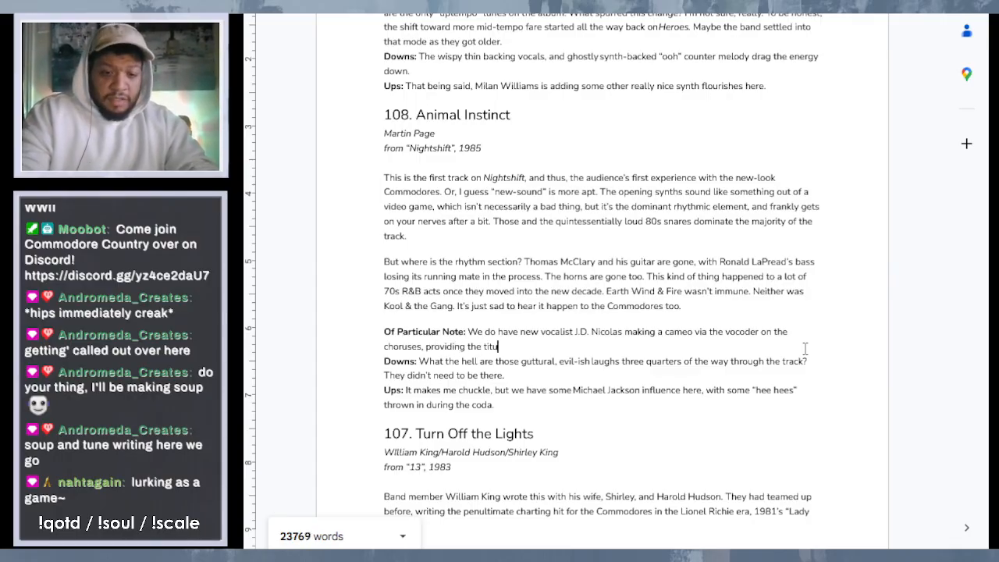
type("lar \"Animal ins")
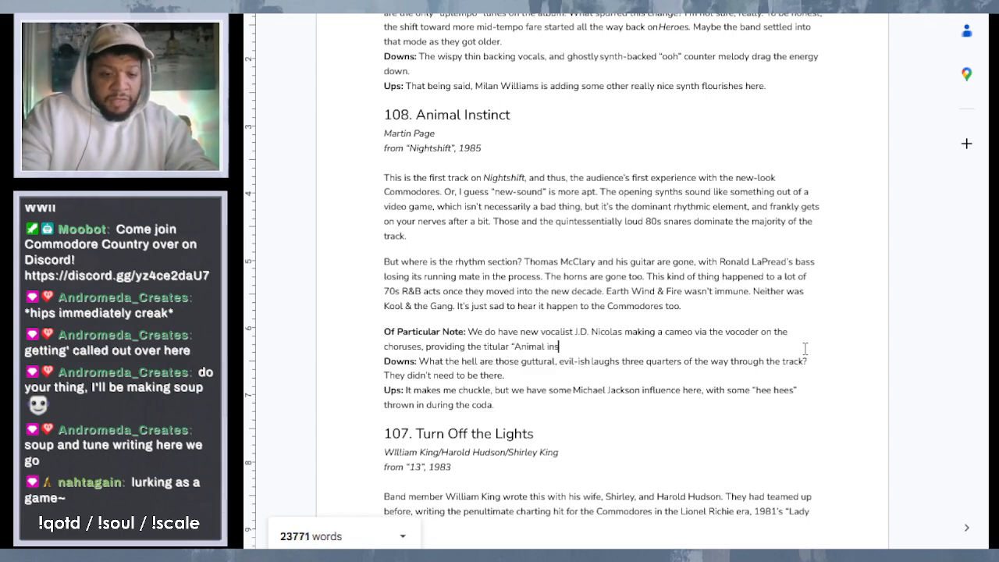
- Extend the "Of Particular Note" sentence in entry 108 with ", providing the titular “animal instinct”", keeping the quoted phrase in lowercase
key("BackSpace")
key("BackSpace")
key("BackSpace")
key("BackSpace")
key("BackSpace")
key("BackSpace")
key("BackSpace")
key("BackSpace")
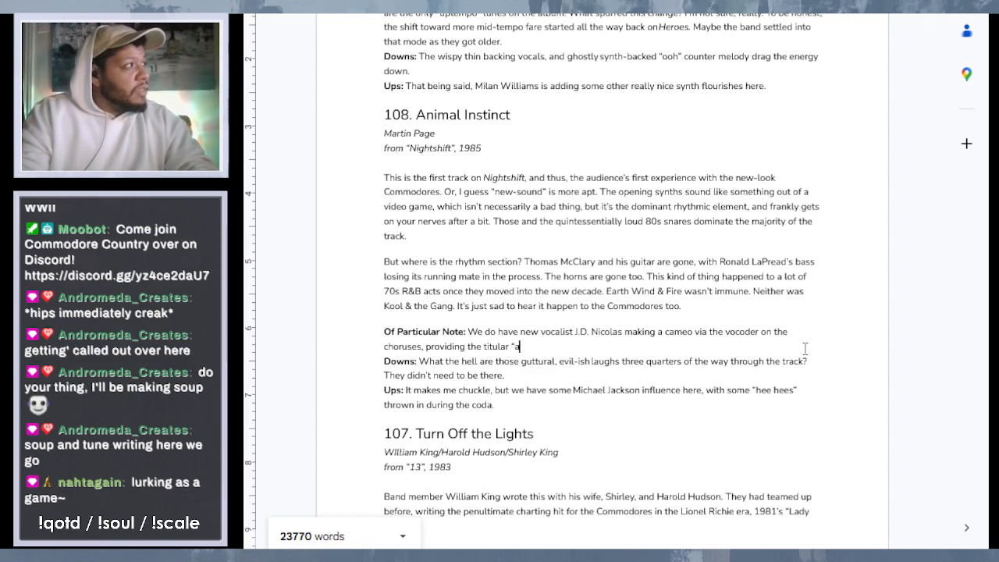
type("anum")
key("BackSpace")
key("BackSpace")
type("ima")
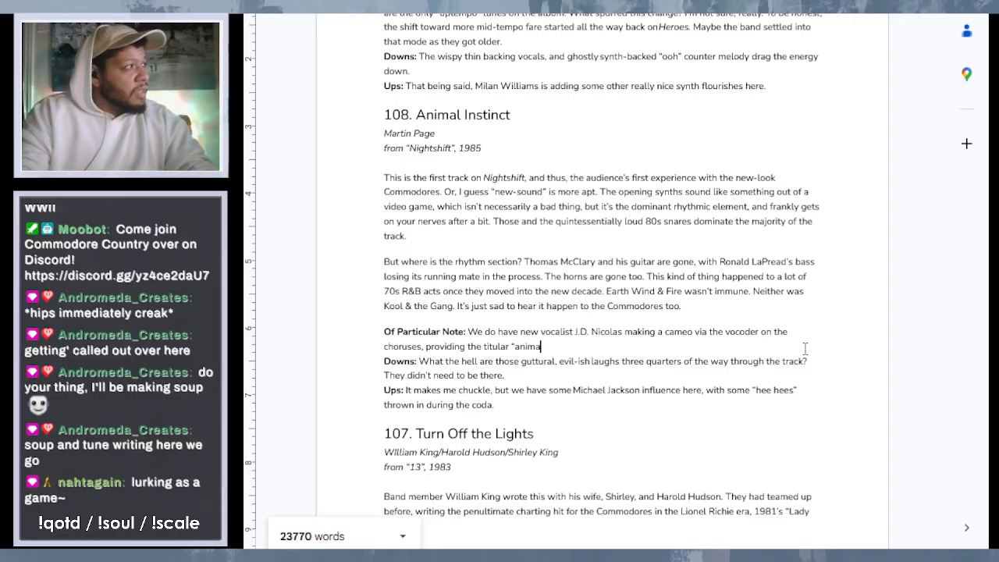
type("l inst")
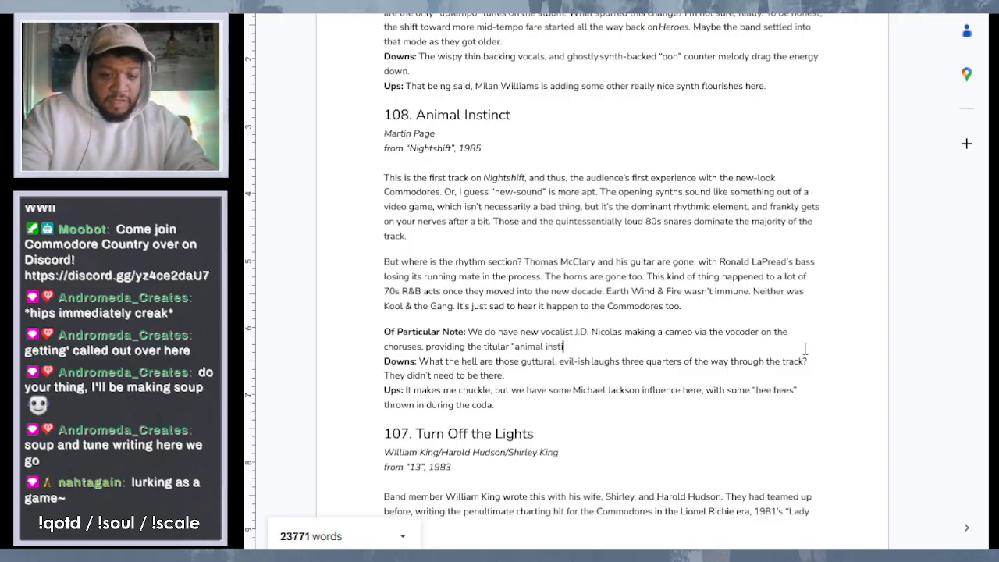
type("ict\"")
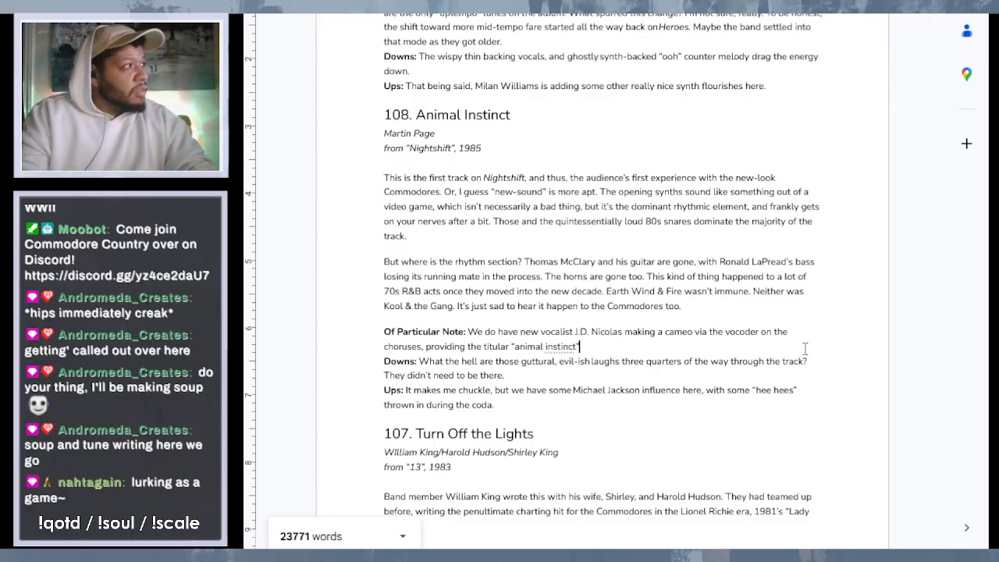
type(". What")
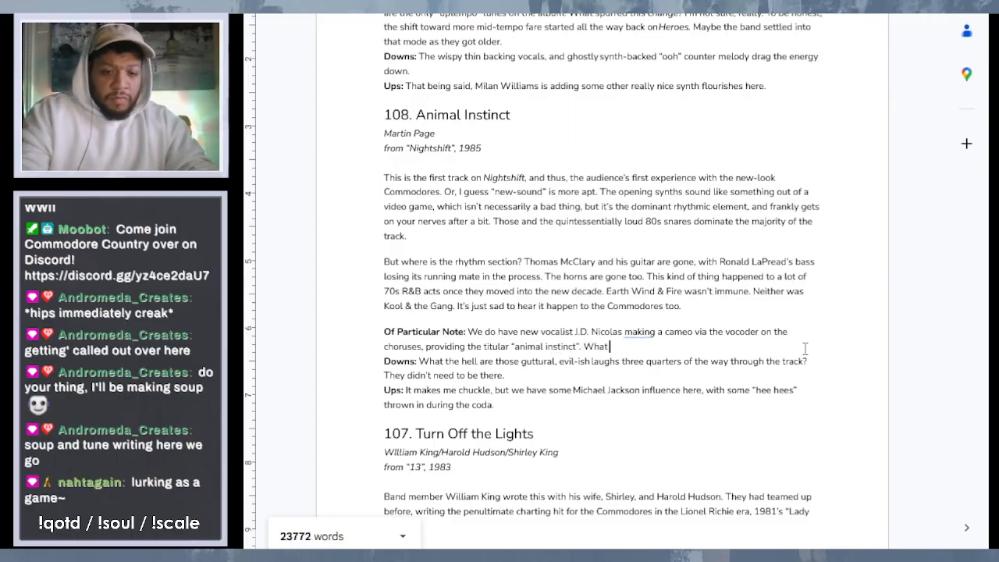
type(" makes it f")
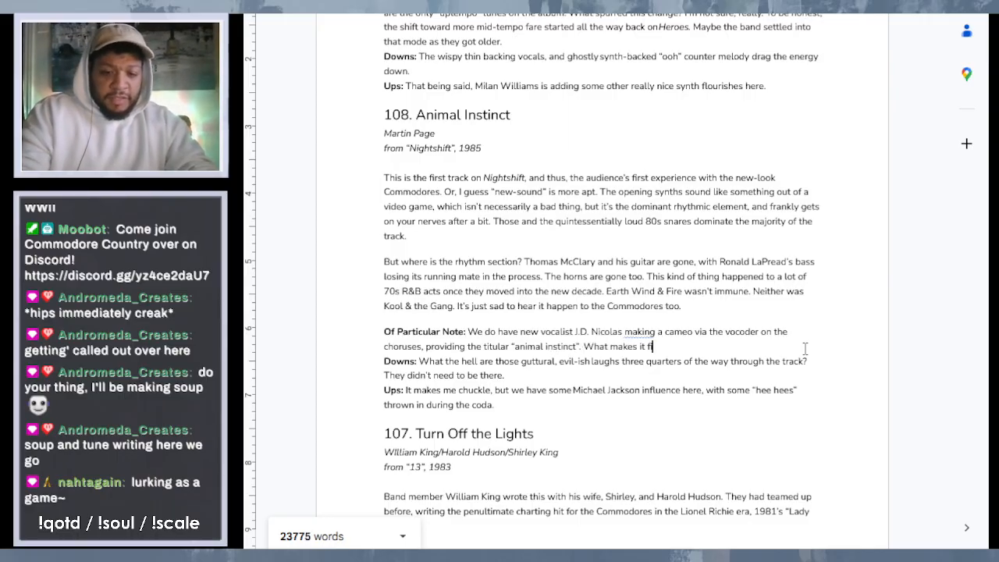
- End the J.D. Nicolas sentence in entry 108 with a period and begin a new sentence reading "What makes it"
key("BackSpace")
key("BackSpace")
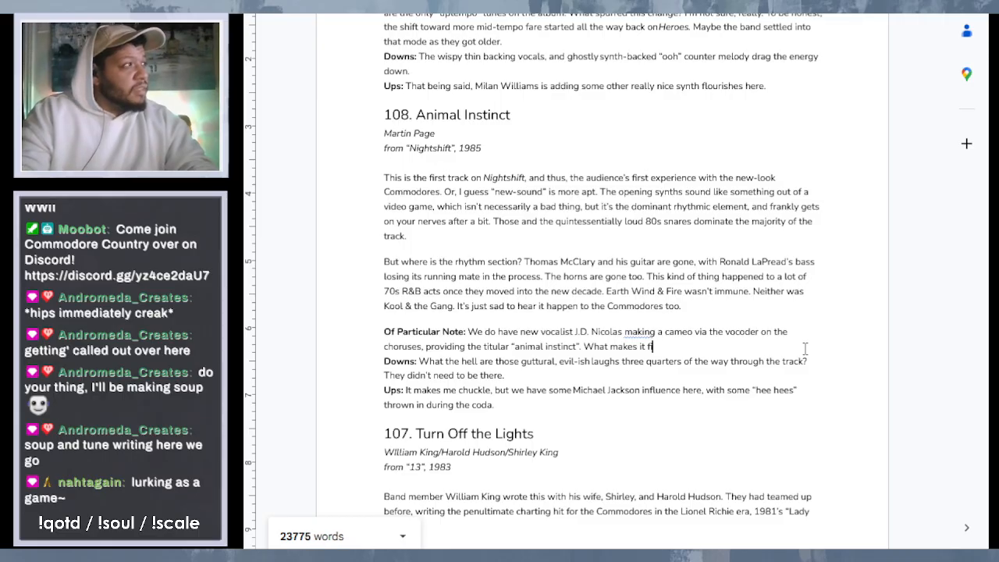
key("BackSpace")
key("BackSpace")
key("BackSpace")
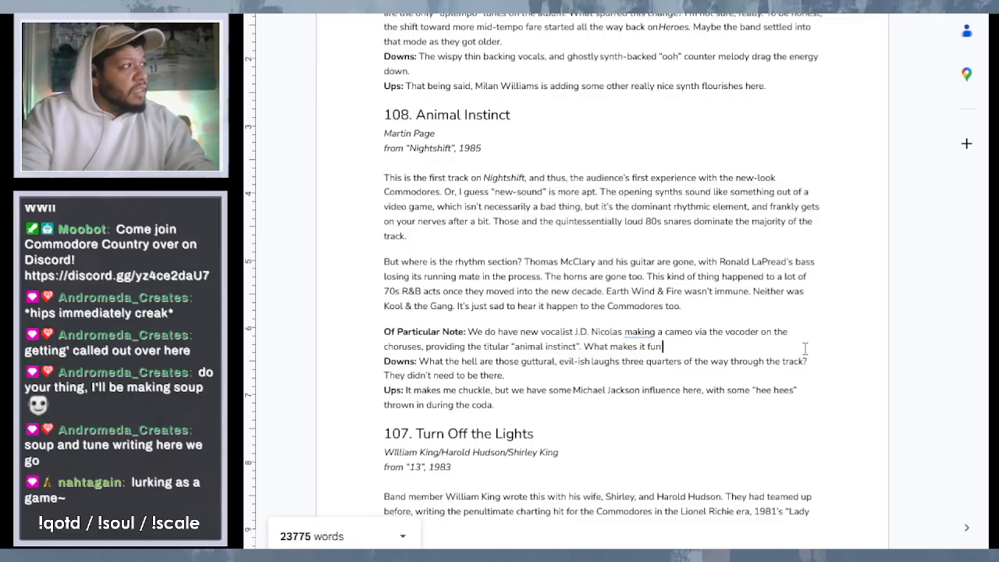
type("un is tht")
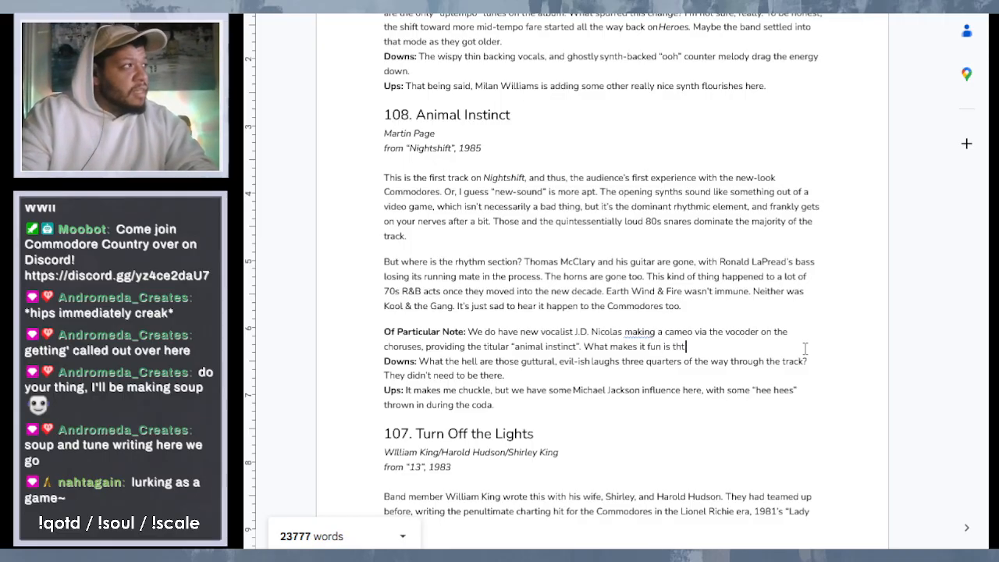
key("BackSpace")
type("at h")
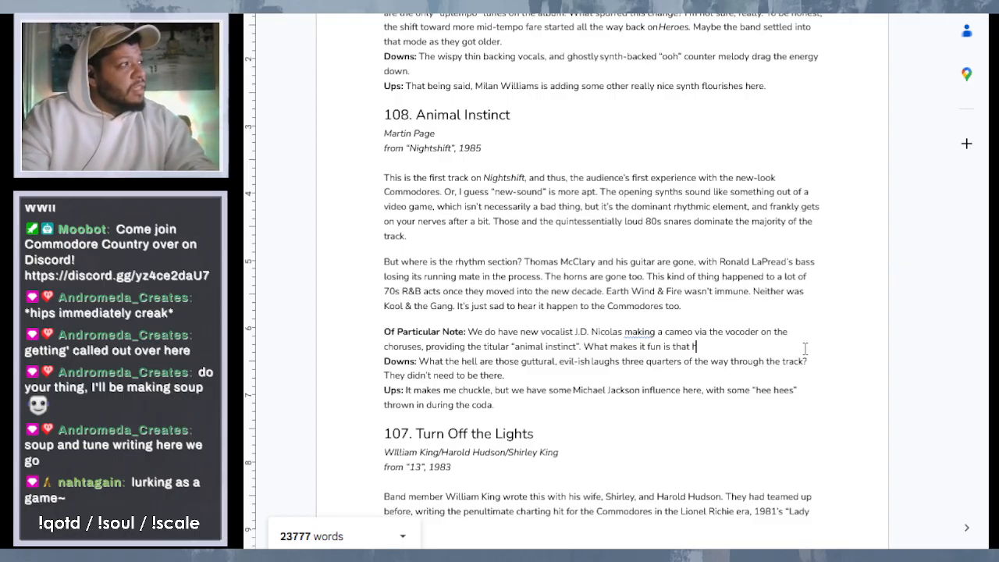
type("is other")
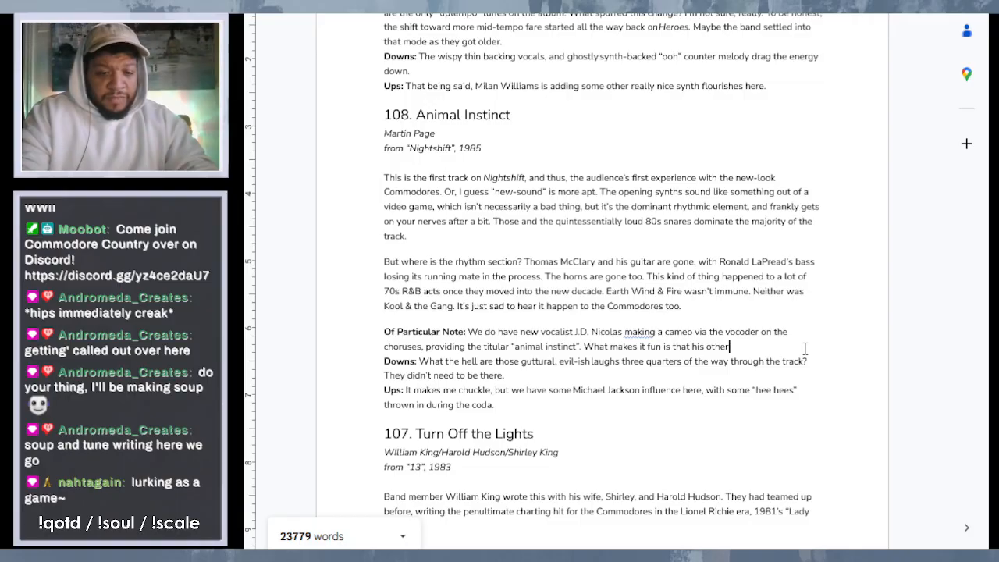
type(" singing perform")
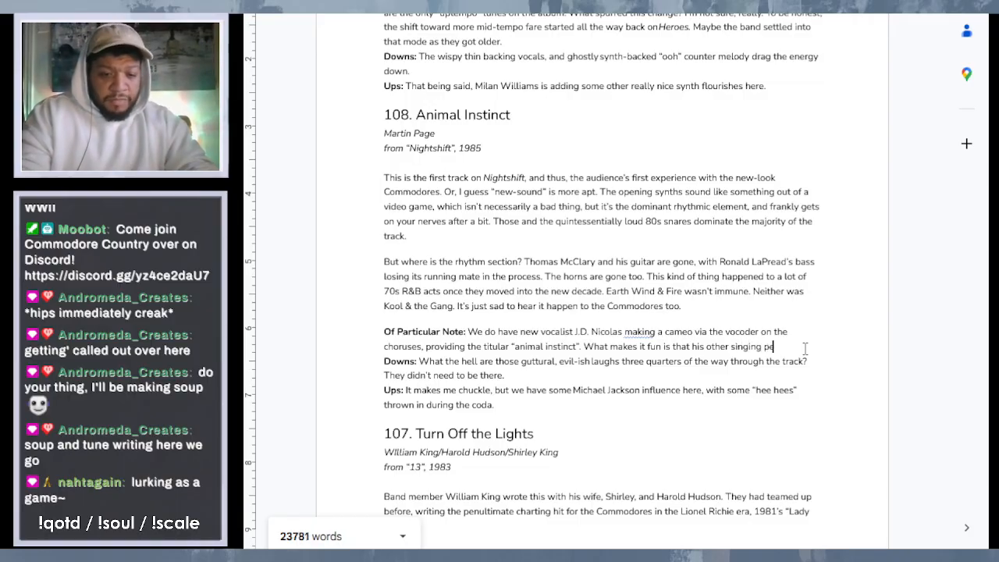
key("BackSpace")
key("BackSpace")
key("BackSpace")
key("BackSpace")
key("BackSpace")
key("BackSpace")
key("BackSpace")
key("BackSpace")
key("BackSpace")
key("BackSpace")
key("BackSpace")
key("BackSpace")
key("BackSpace")
key("BackSpace")
key("BackSpace")
key("BackSpace")
key("BackSpace")
key("BackSpace")
key("BackSpace")
key("BackSpace")
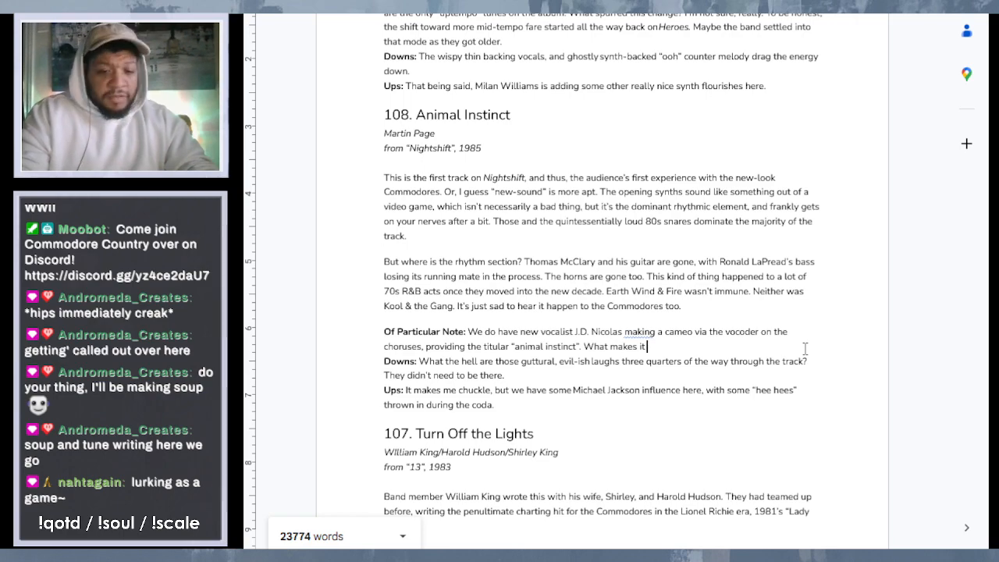
- Complete the sentence after "What makes it" with "fun is that this is your first introduction to the fact that he hails from the UK."
type("fun is that")
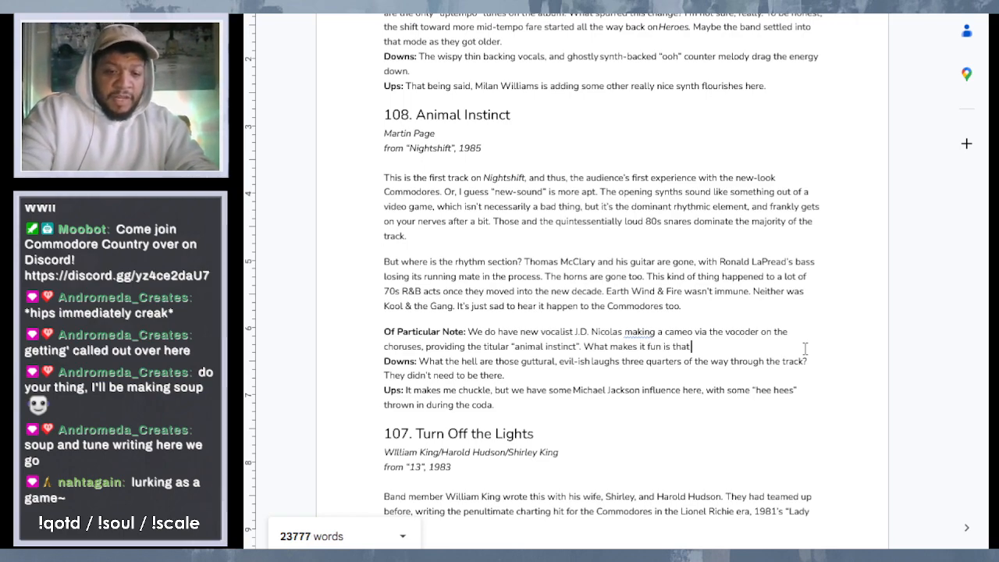
type(" this is yo")
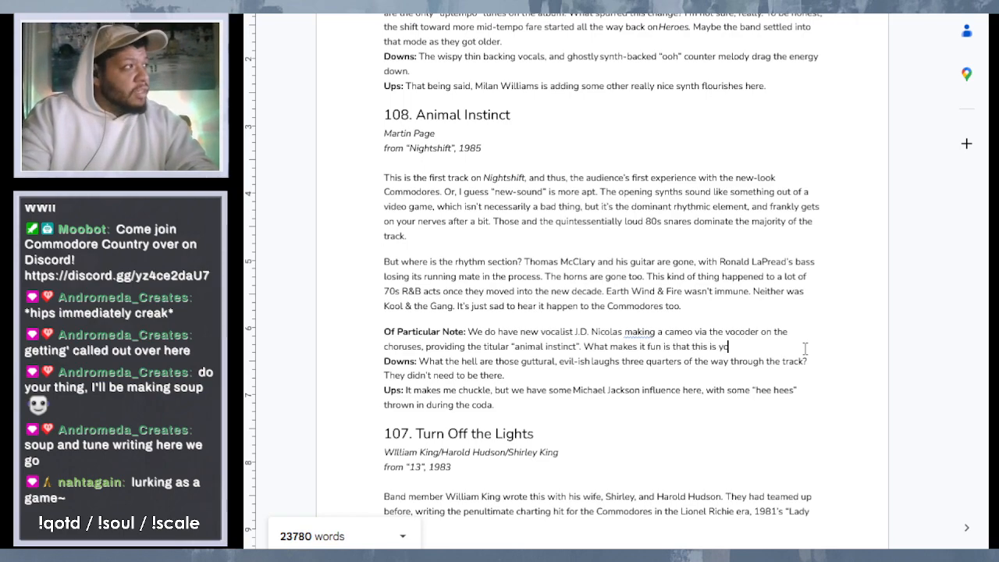
type("ur f")
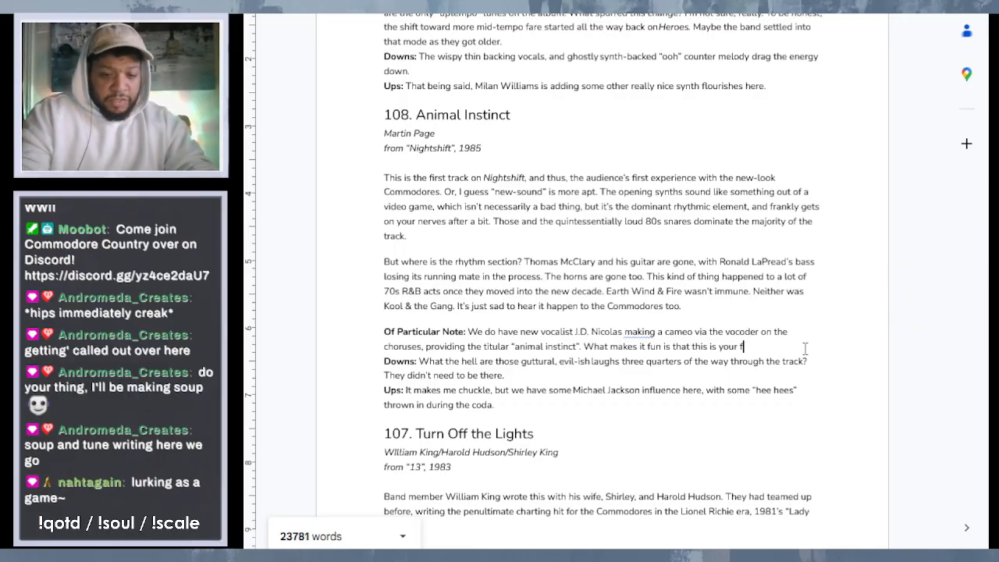
type("irst intro")
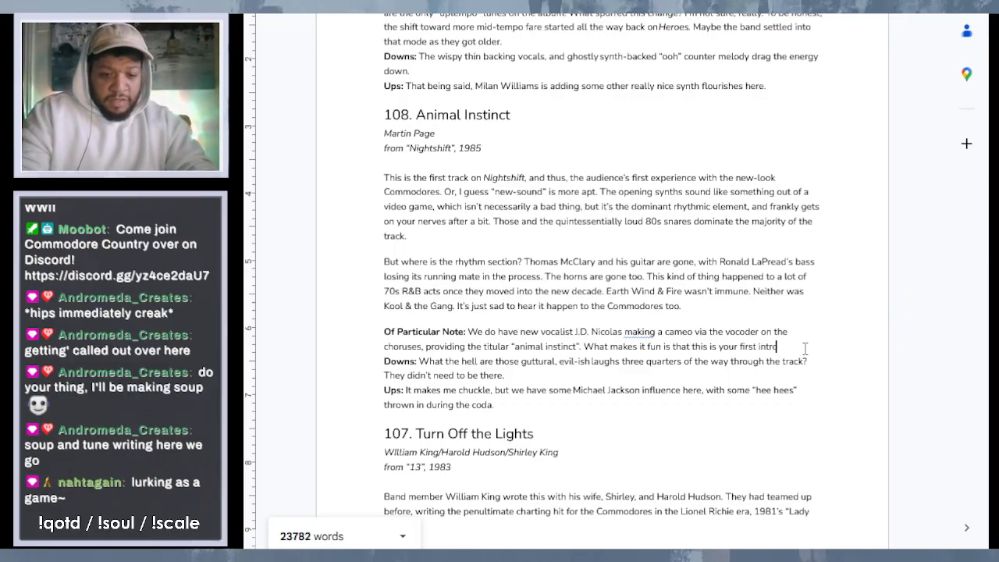
type("duction to")
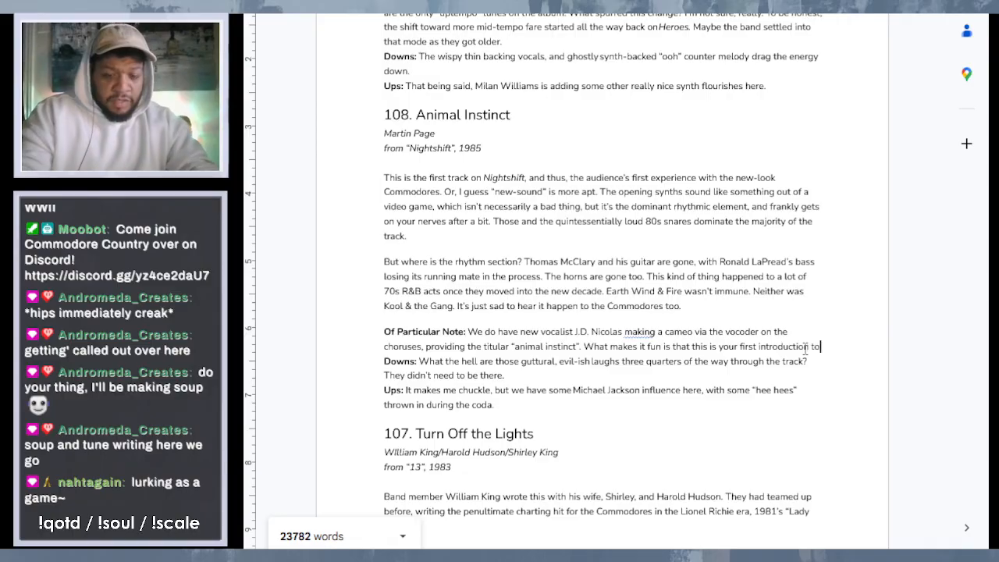
type(" the fact th")
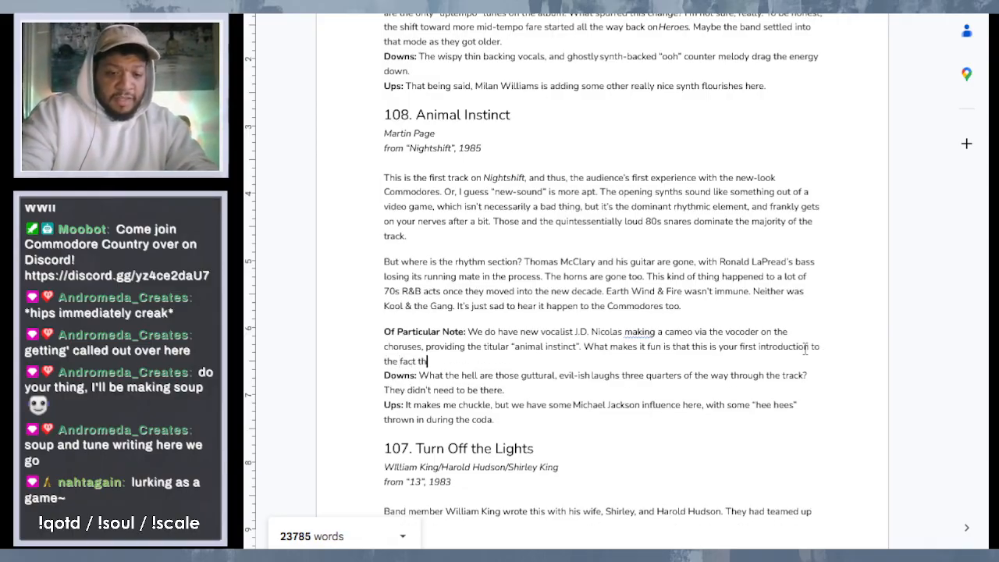
type("at he hails ")
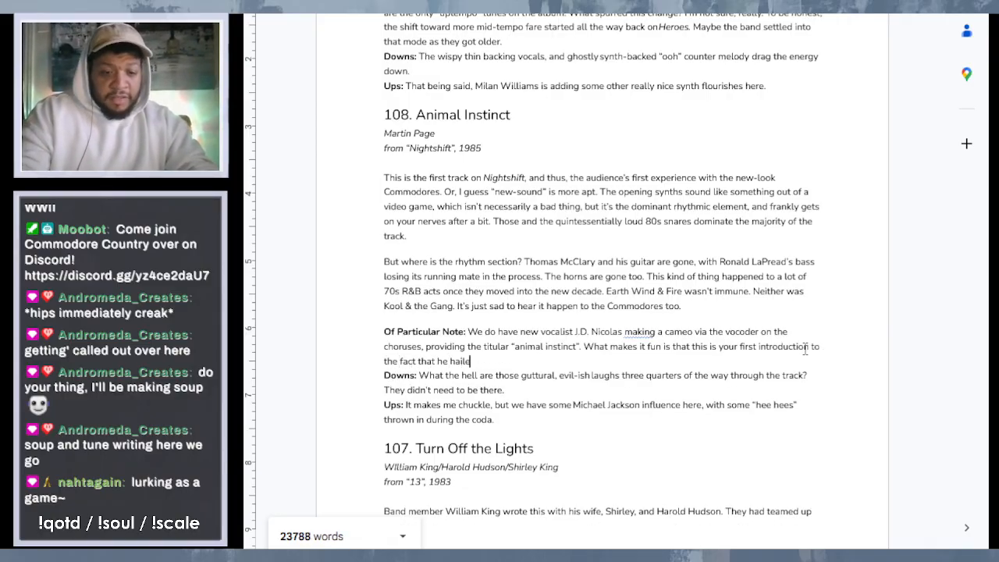
type("from the UK")
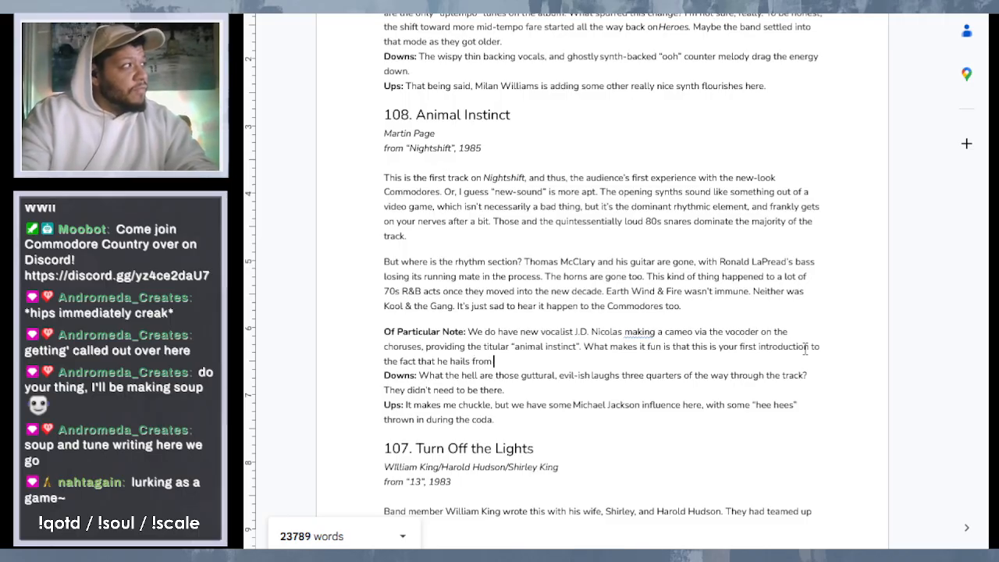
type(". ")
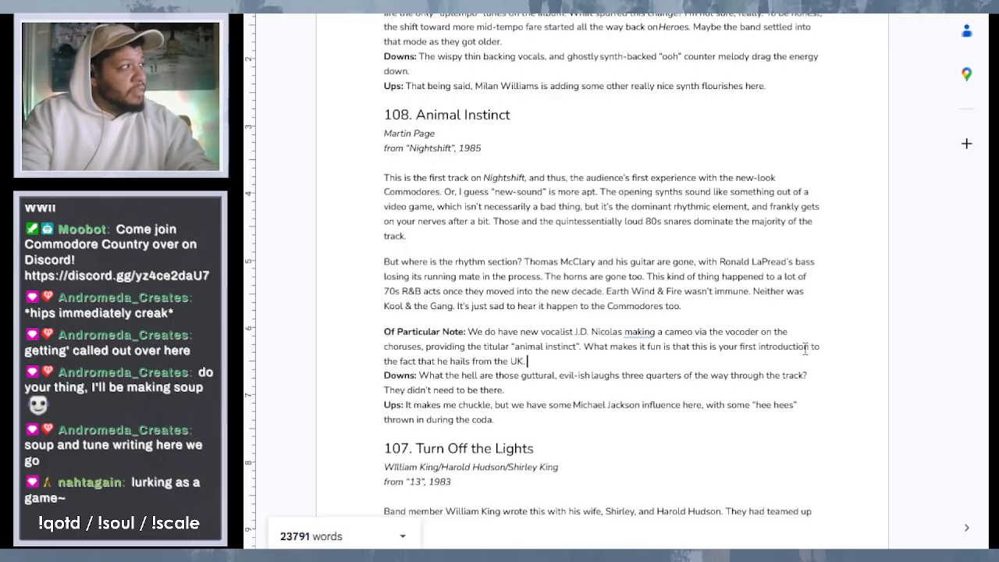
type("H")
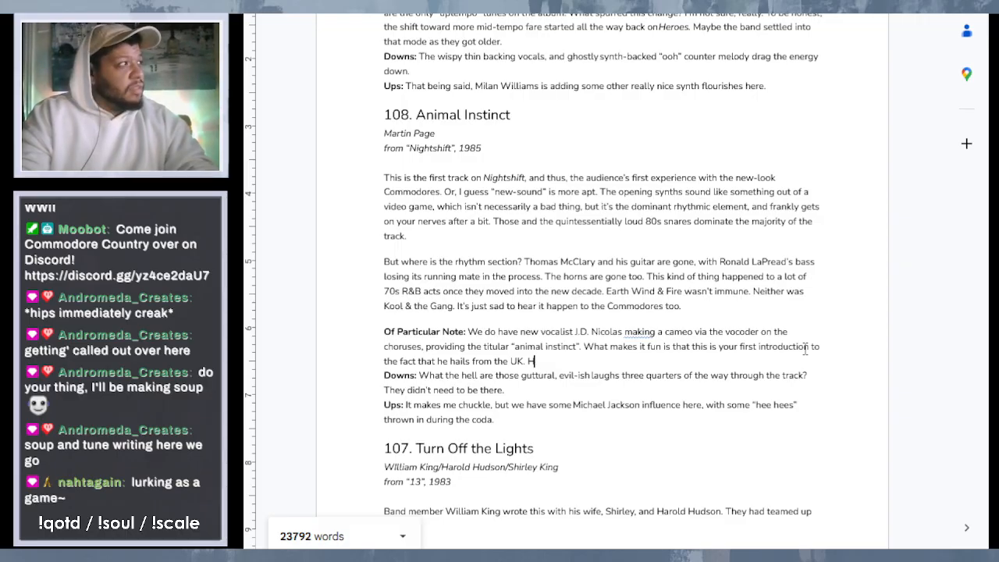
type("eis natu")
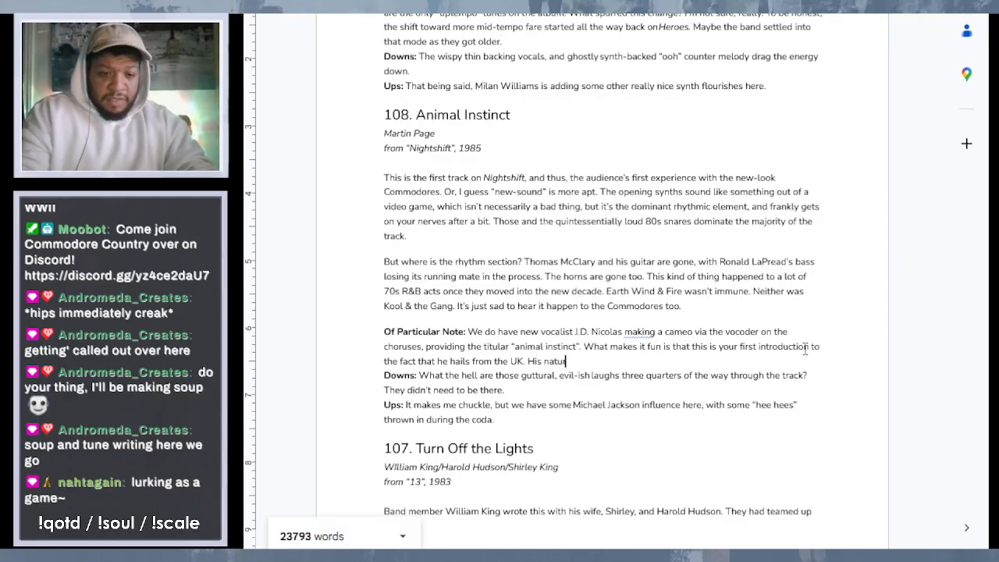
type("ral acce")
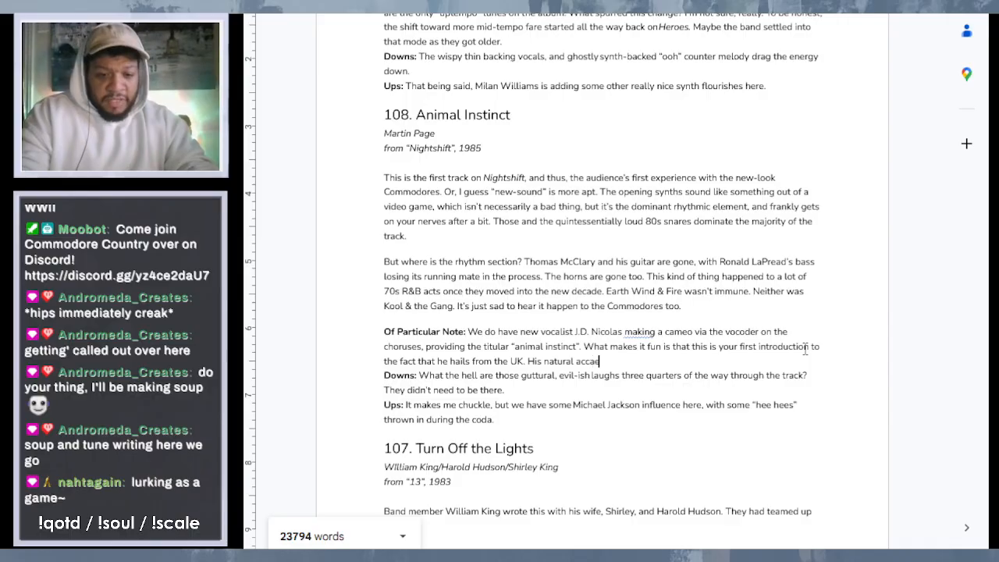
type("nt is hidd")
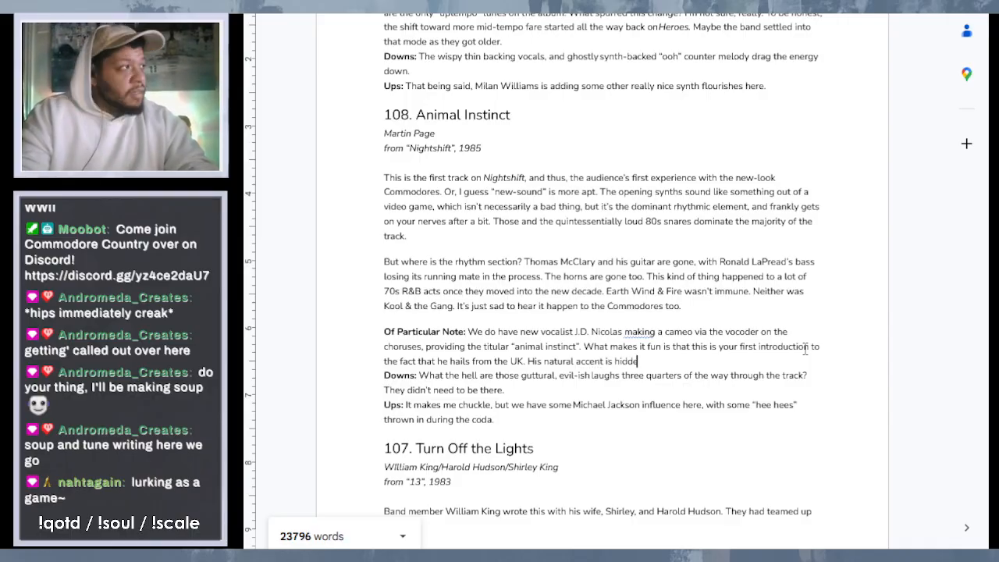
type("en pretty")
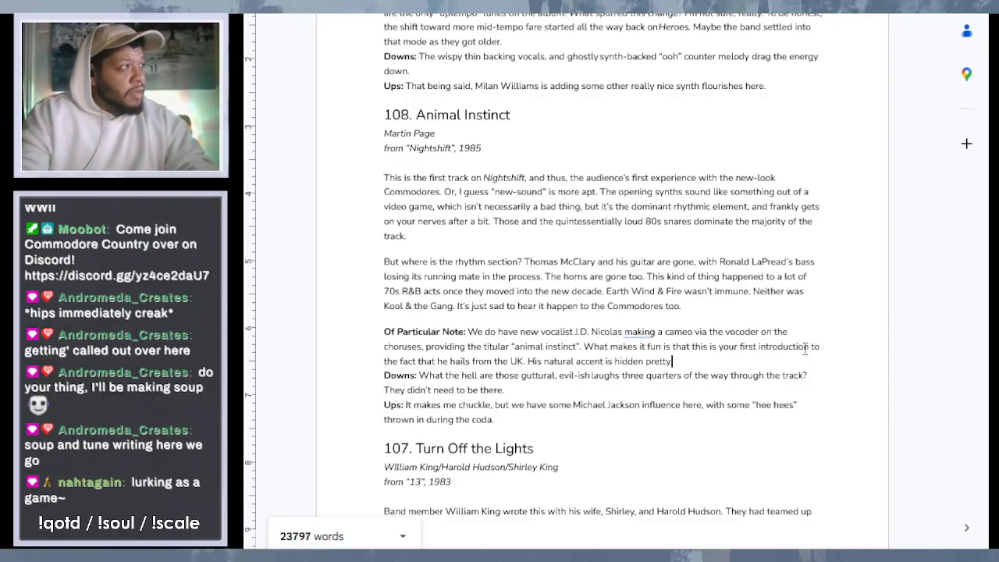
type(" well wher")
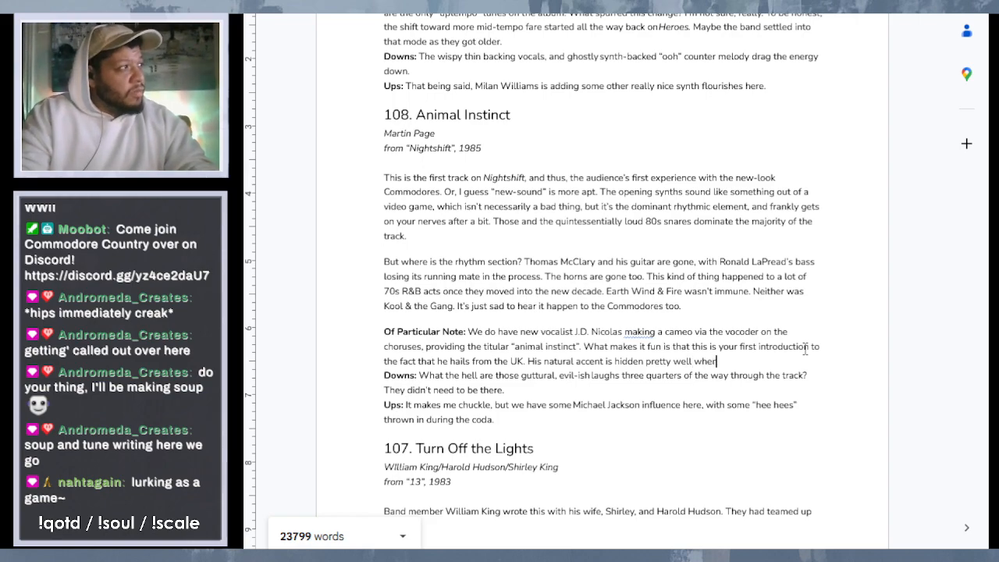
type(" he sings")
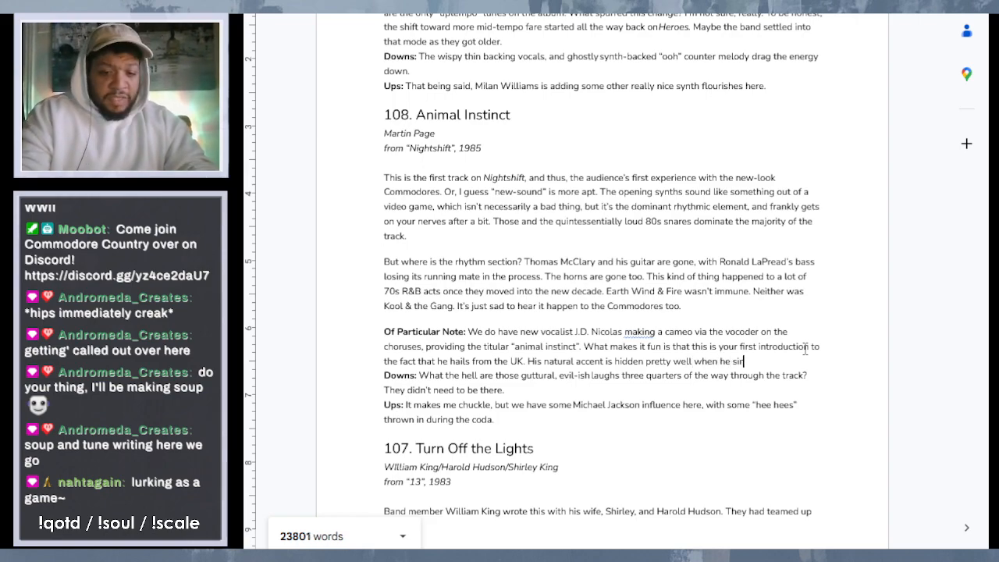
type(", but")
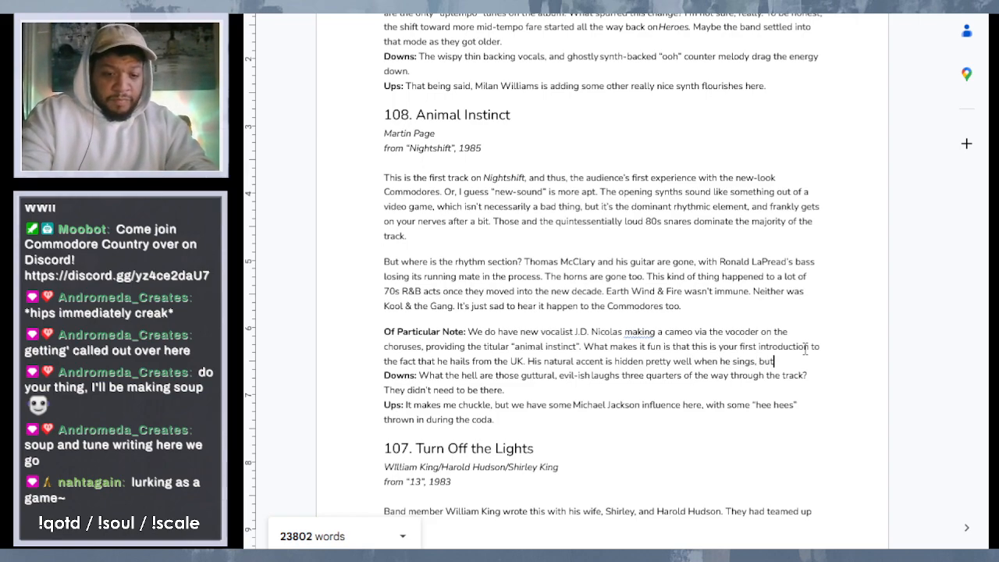
type(" is evident")
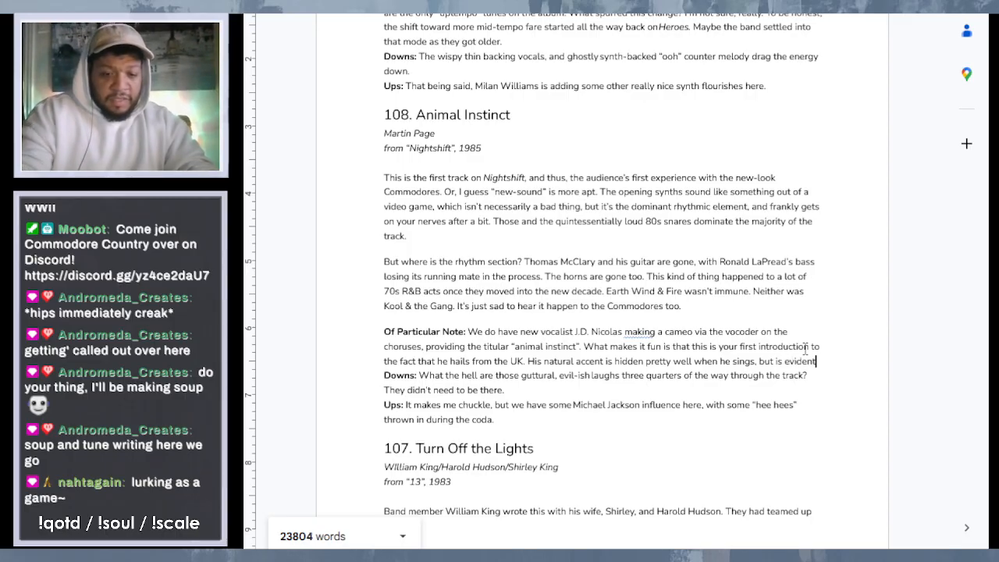
type(" when h")
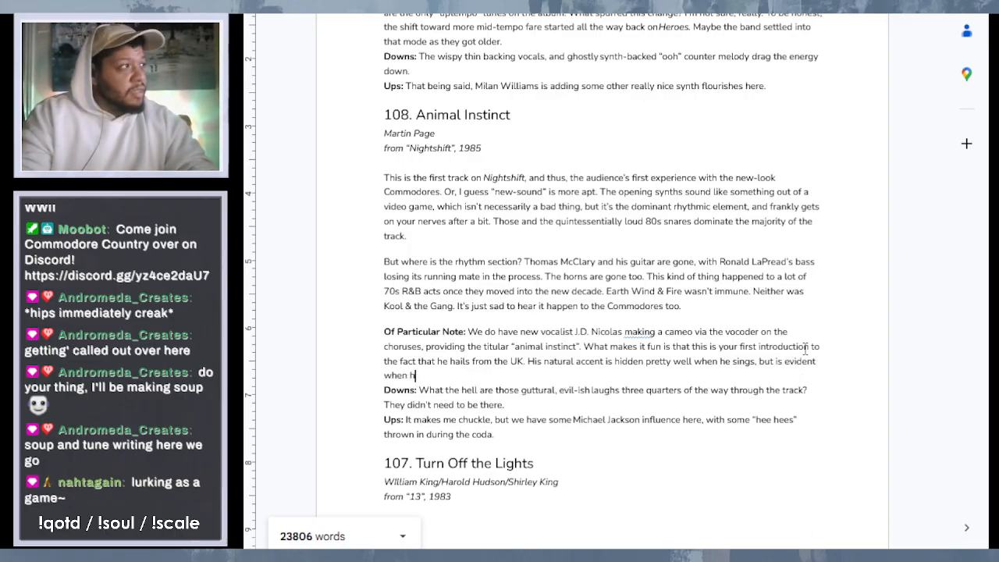
type("ie's speak")
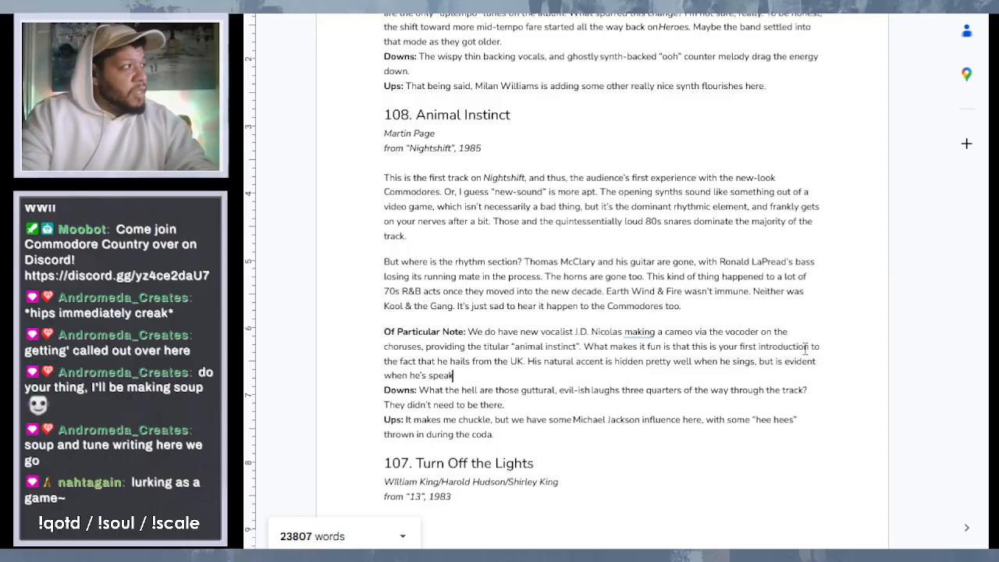
type("in")
- Continue the sentence about his natural accent with ", but is evident when he's speaking"
key("BackSpace")
key("BackSpace")
type("ing")
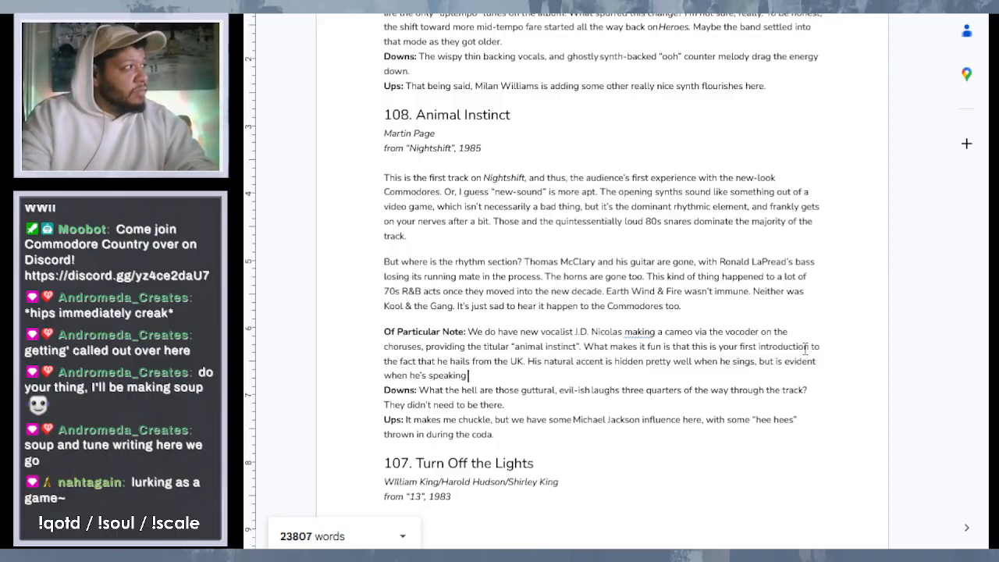
type(" here...a")
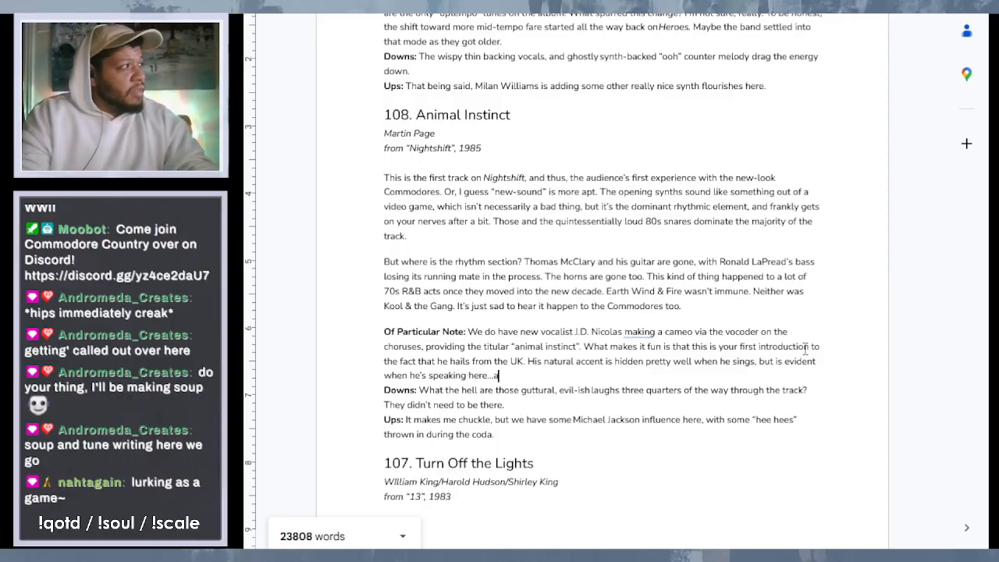
type("nd when he d")
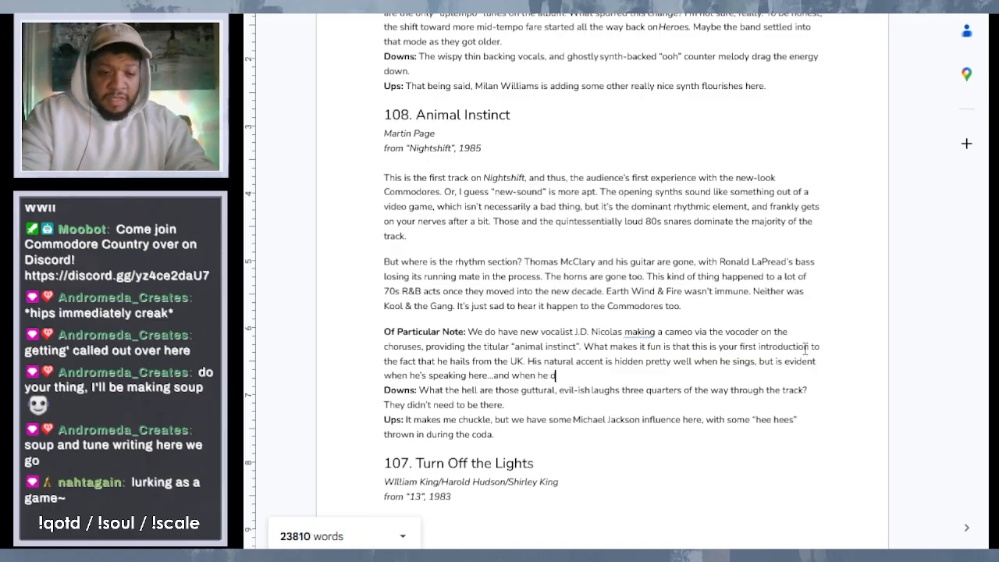
type("oes")
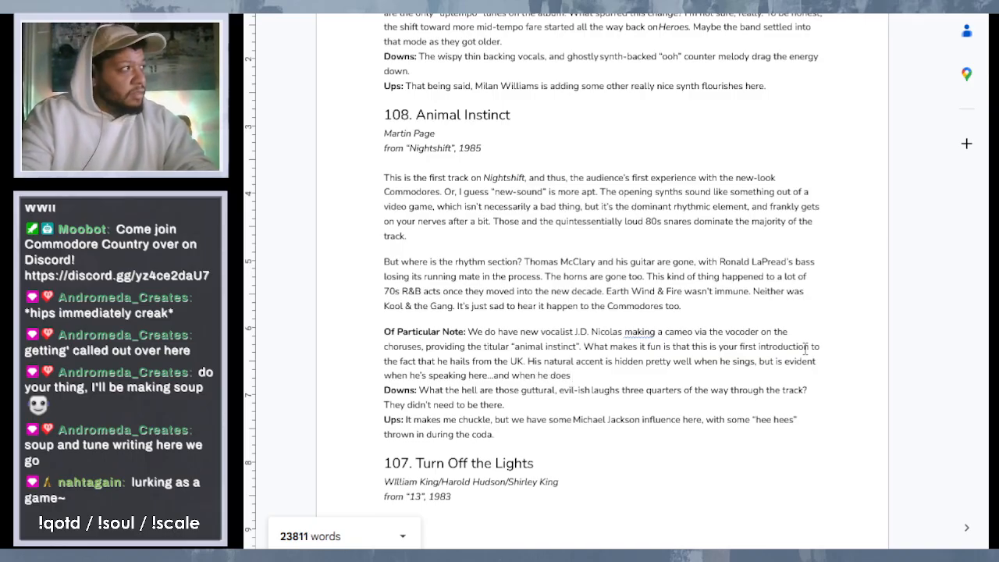
type(" the")
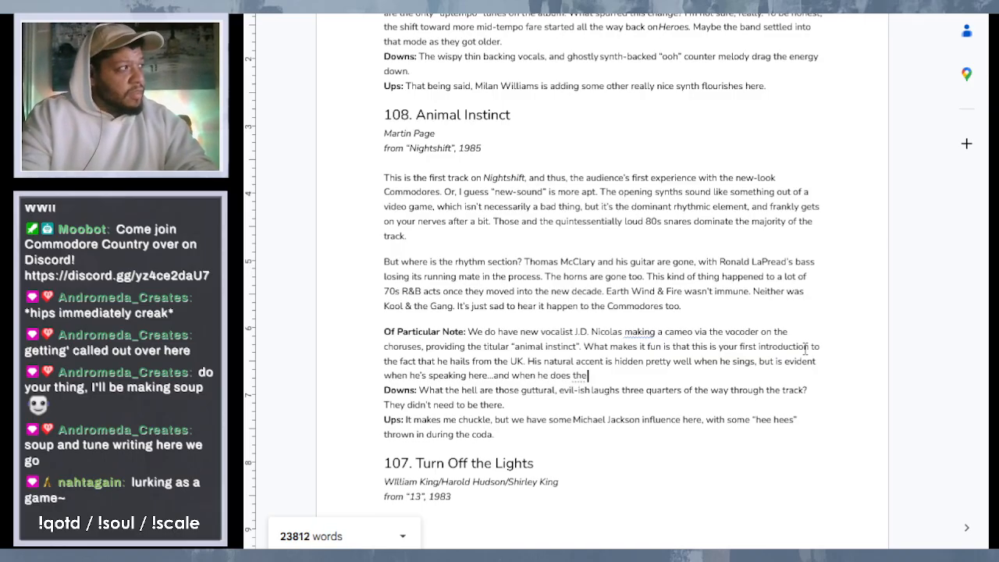
type(" \"rap")
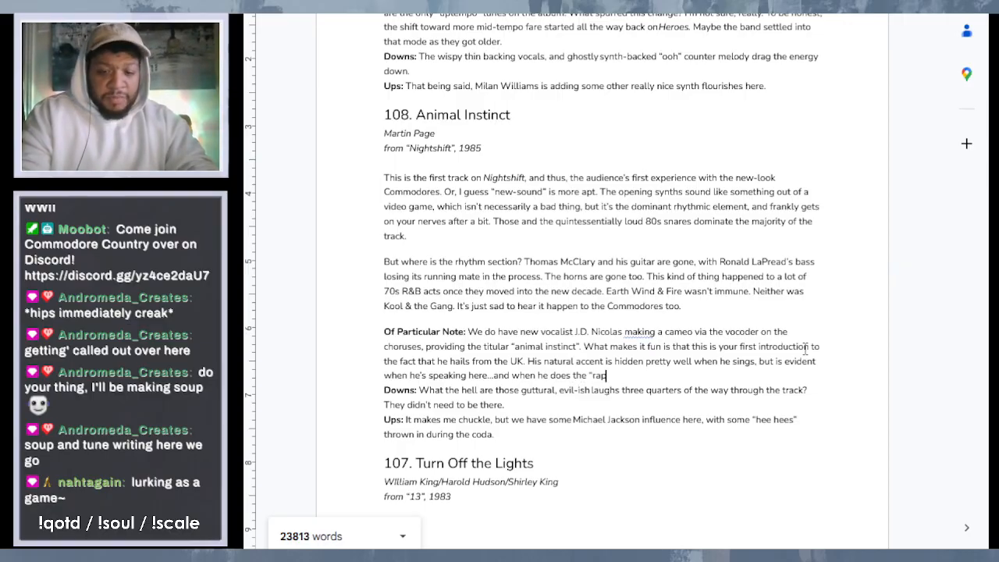
type("\" on")
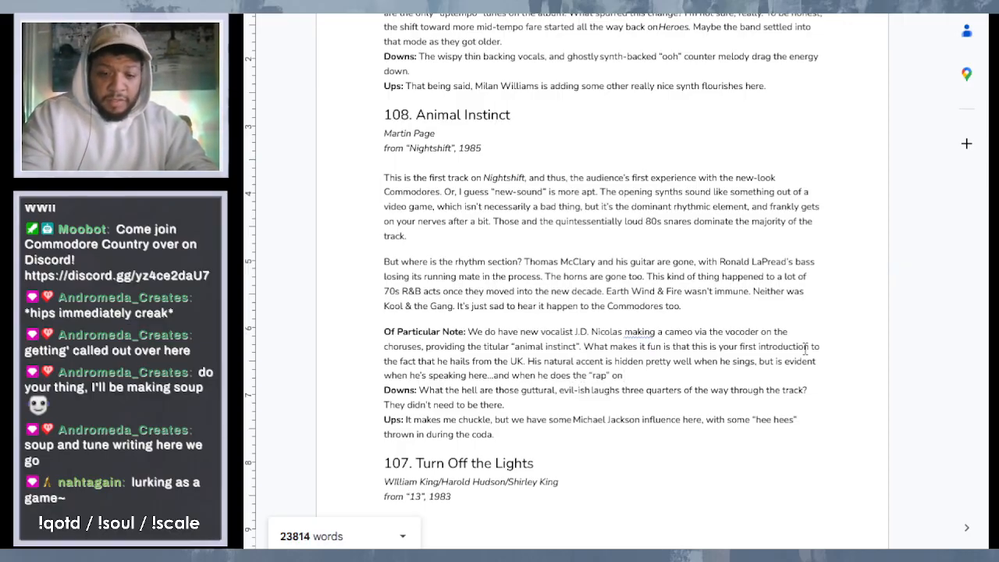
type(" \"Goin' ")
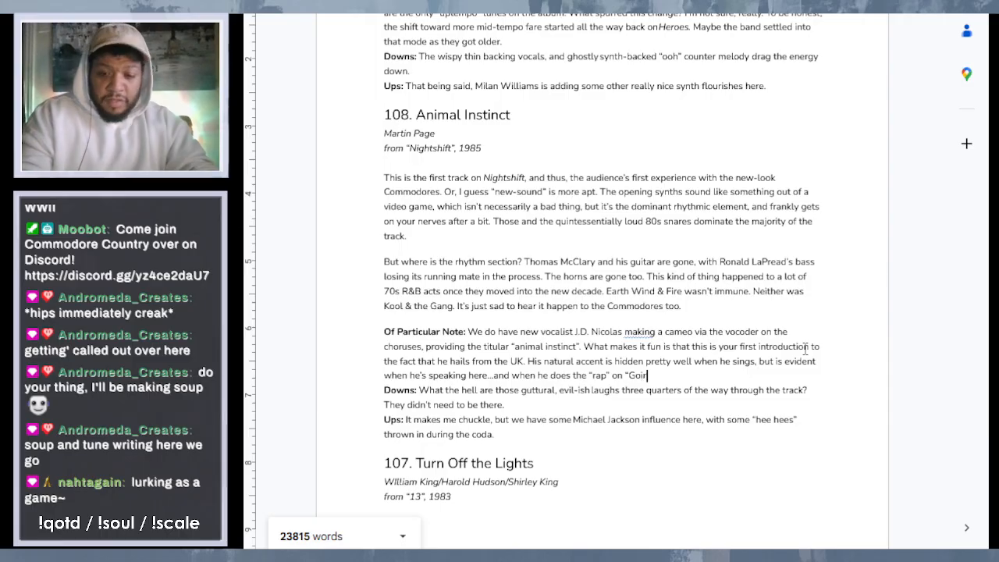
type("t the Bank”")
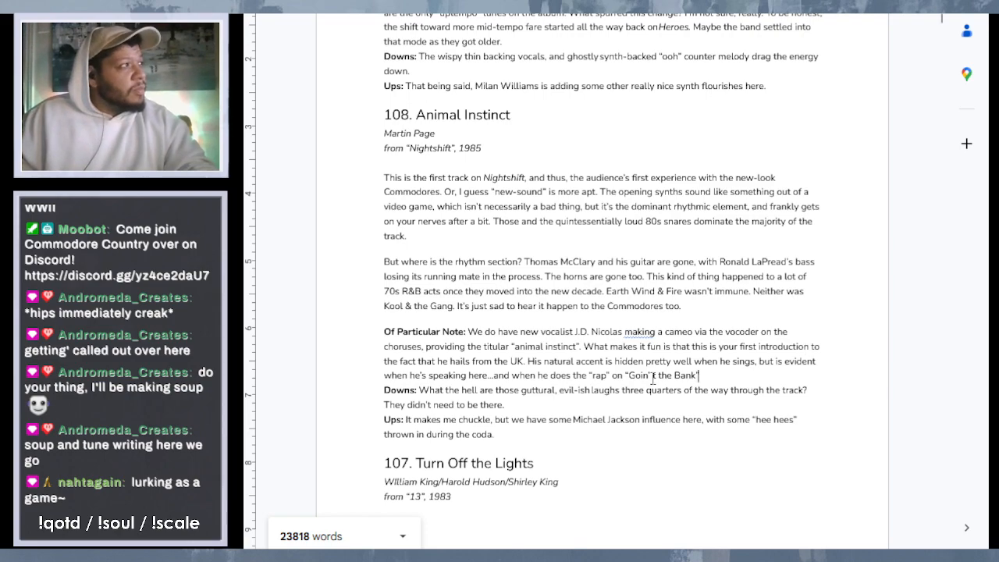
- Finish the accent sentence in entry 108 with " here...and when he does the "rap" on "Goin' to the Bank""
left_click(658, 377)
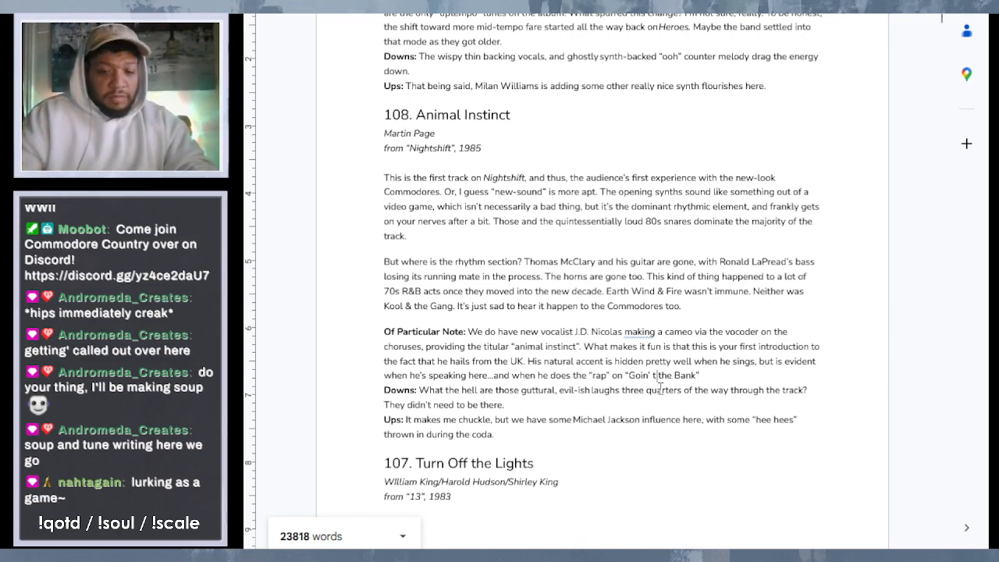
type("o")
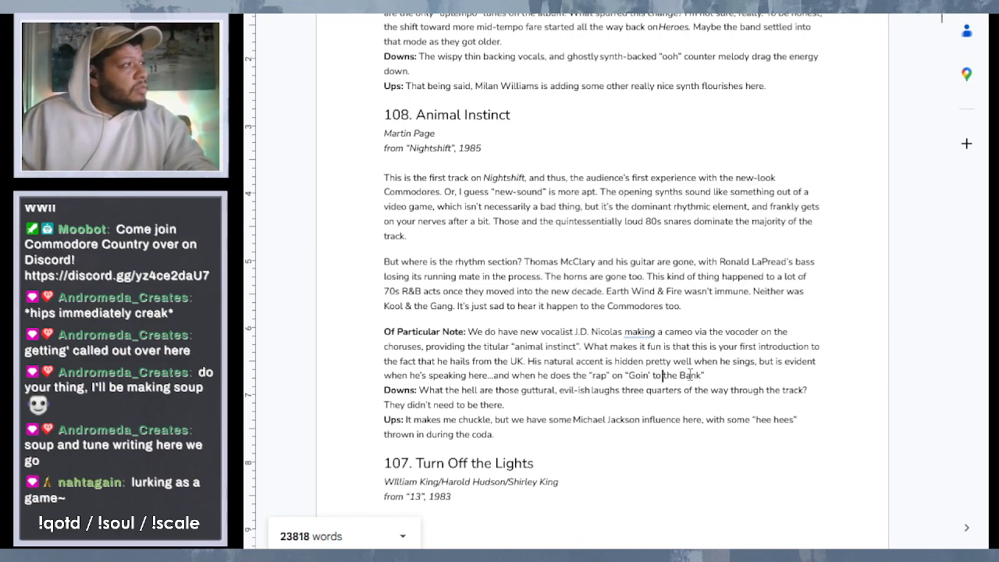
- End the accent sentence with a period and add the sentence "But we don't talk about that song."
left_click(714, 377)
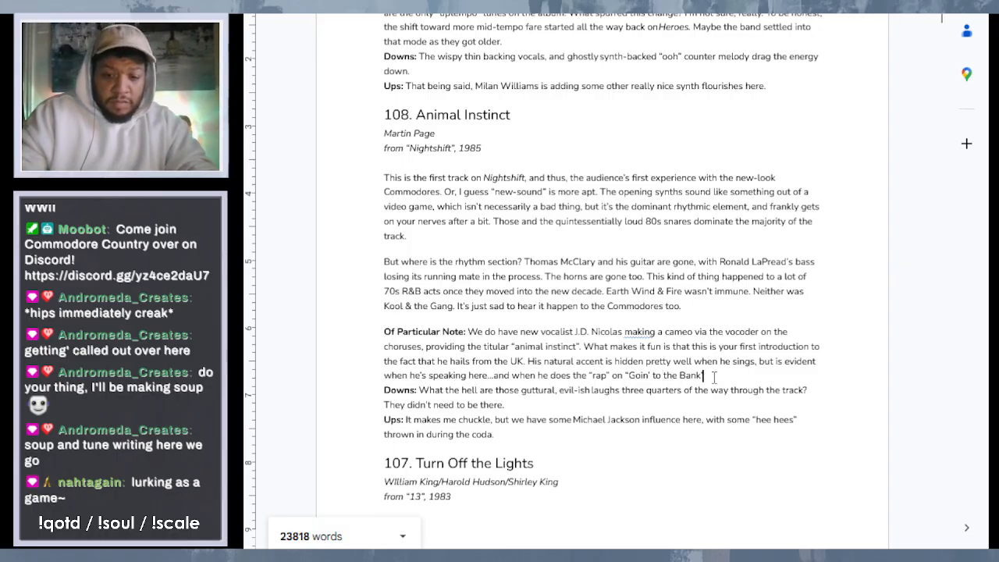
type("But we do")
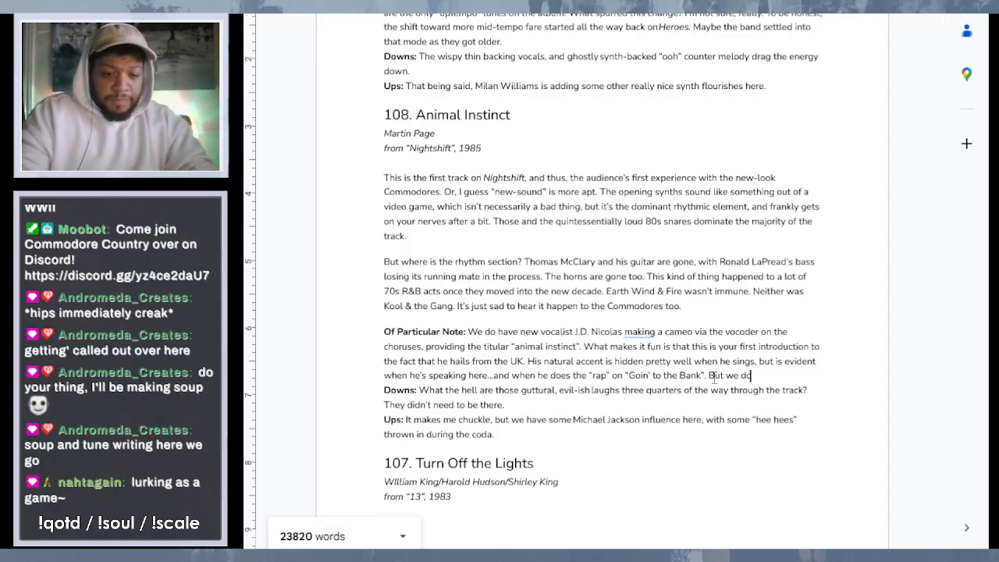
type("n't ta")
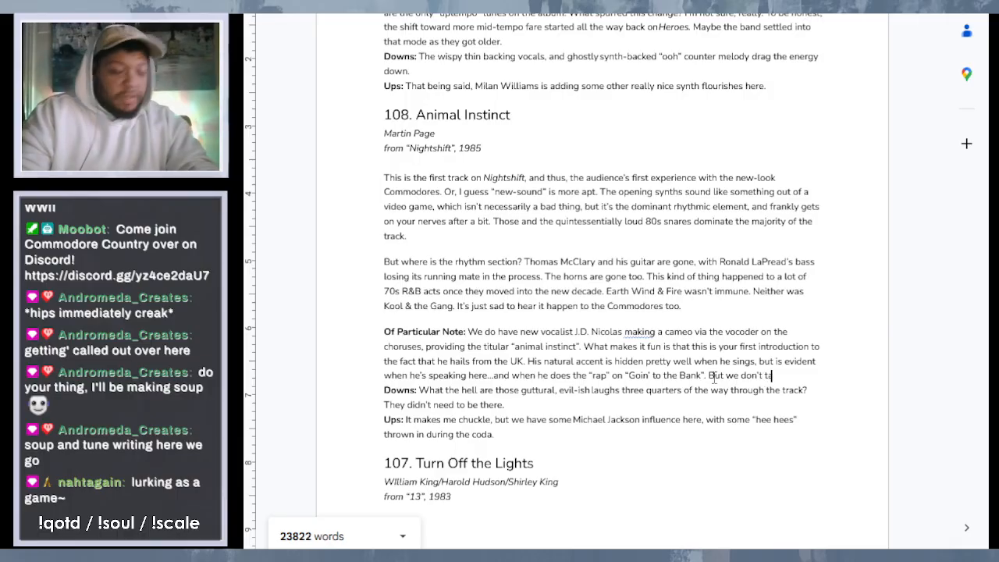
type("lk abou")
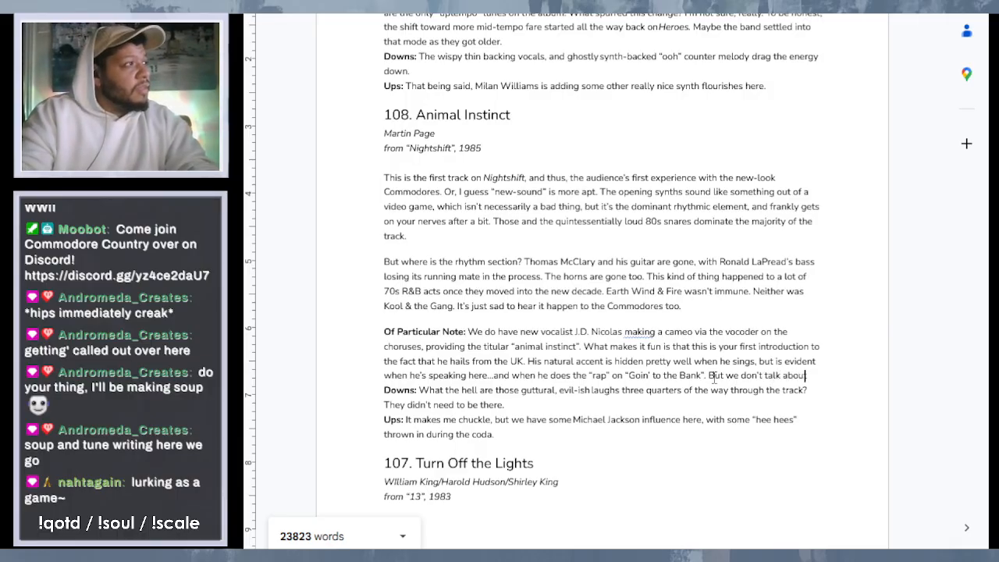
type("t that son")
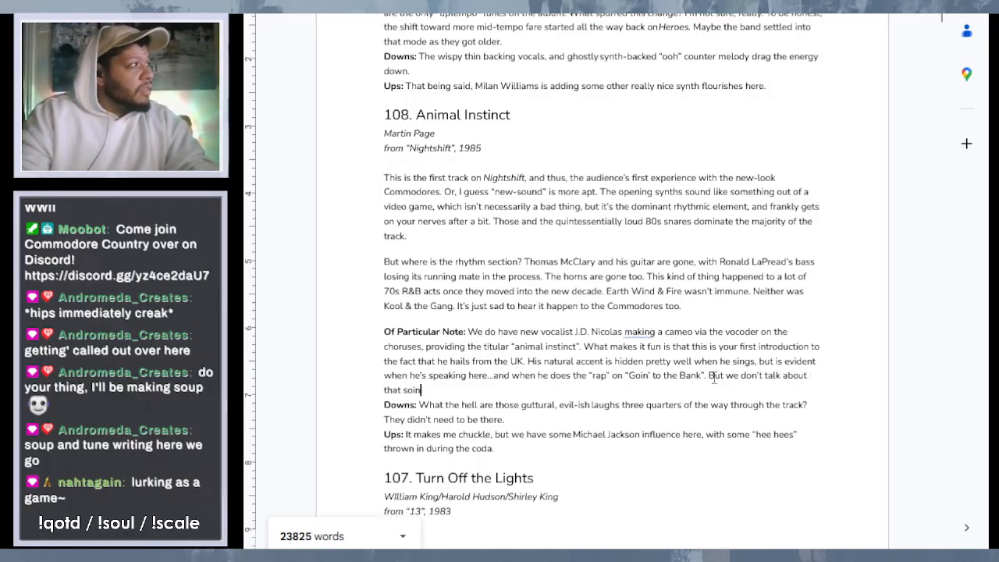
type("g.")
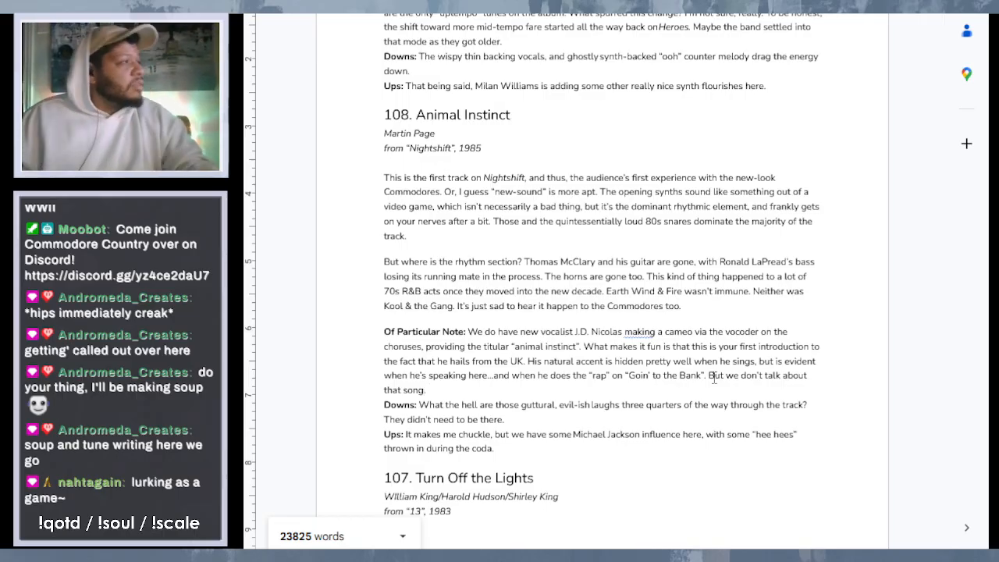
- Try the suggested change of "making" to "makes" in the J.D. Nicolas sentence, and restore "making"
left_click(643, 332)
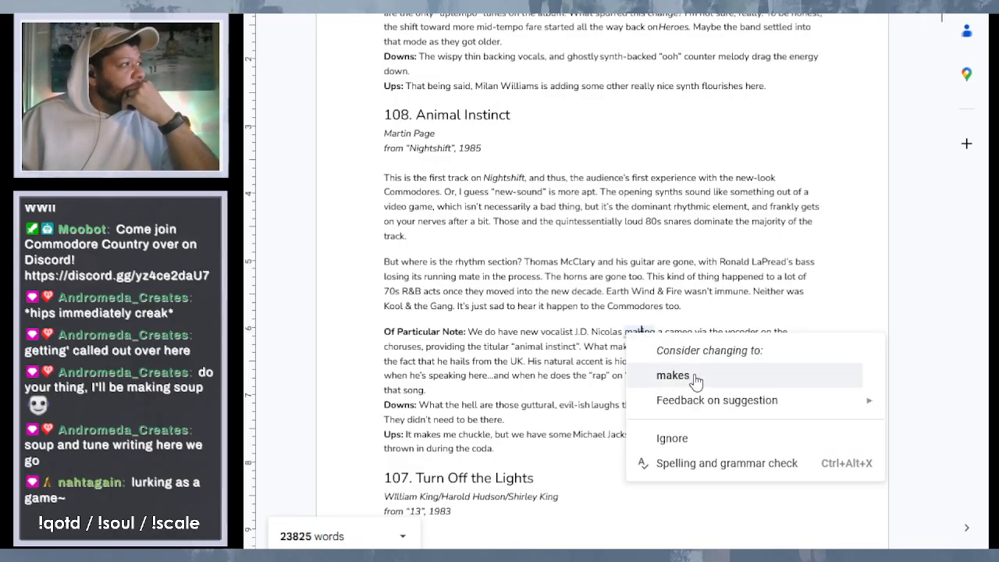
left_click(695, 378)
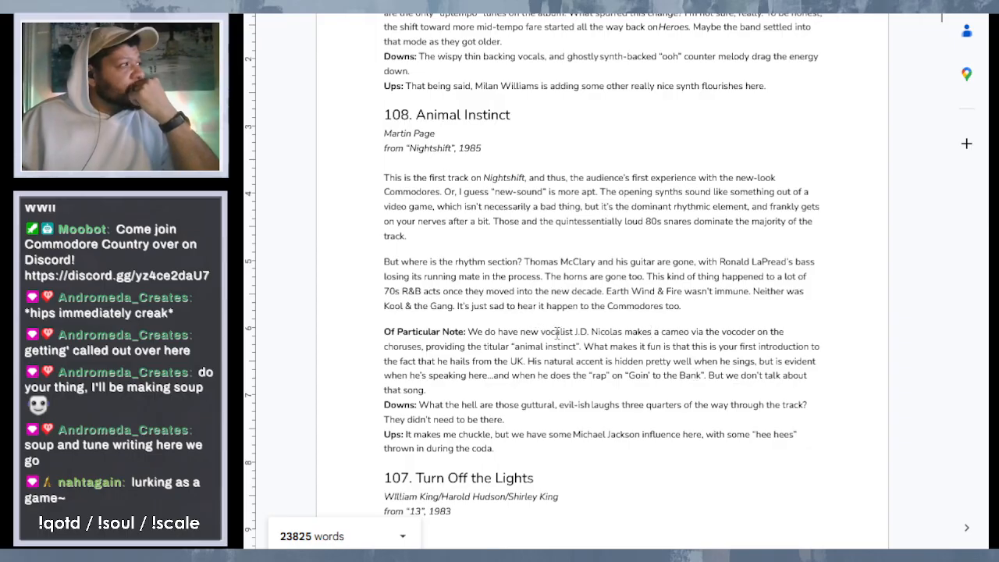
key("BackSpace")
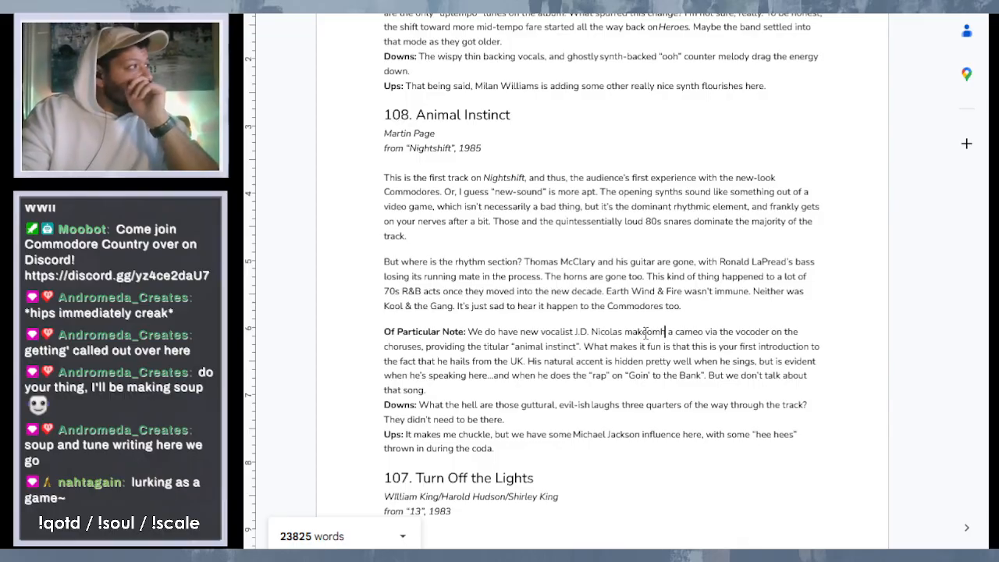
key("BackSpace")
type("ing")
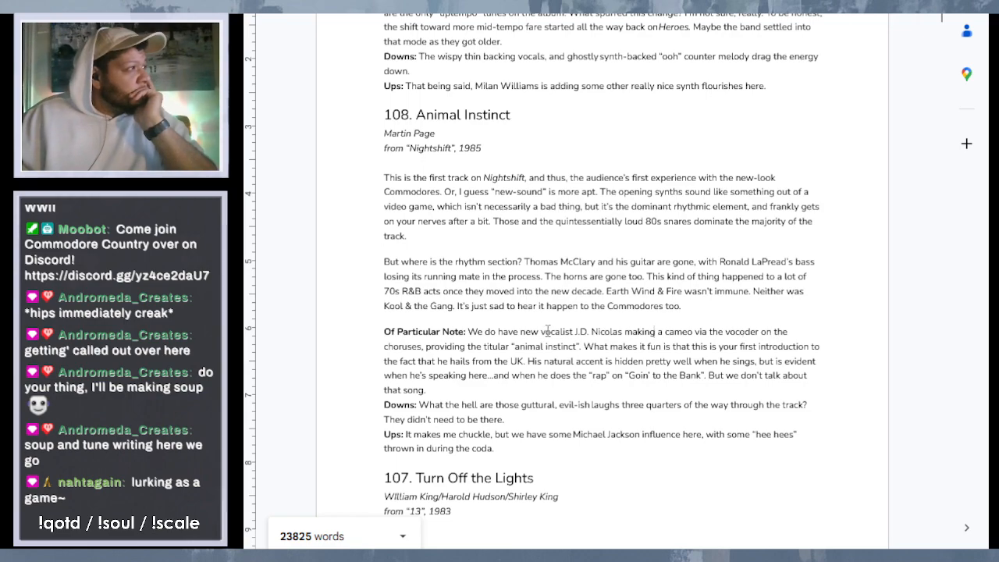
- Insert "the group's" before "new vocalist J.D. Nicolas" in the "Of Particular Note" text of entry 108
left_click(520, 332)
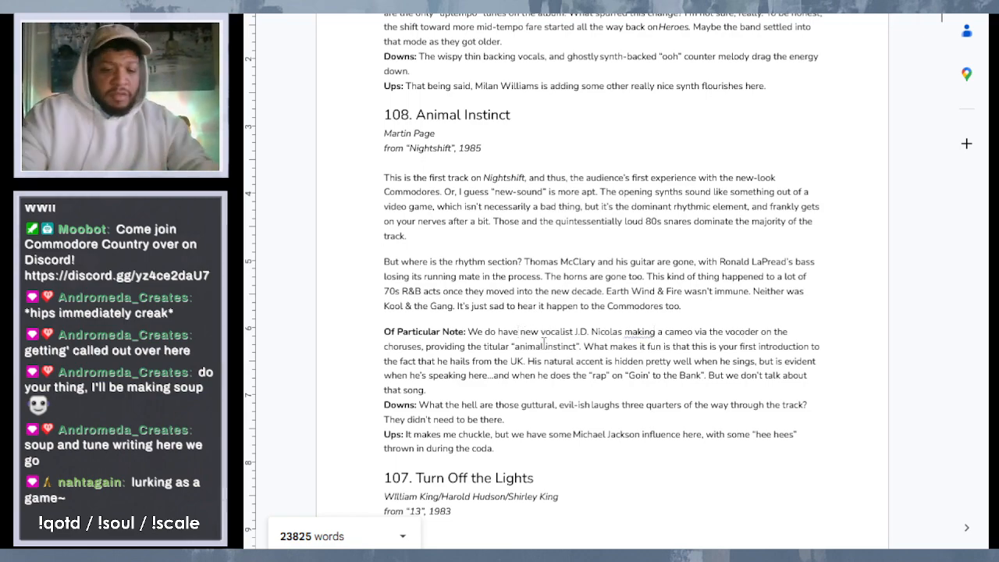
type("the gr")
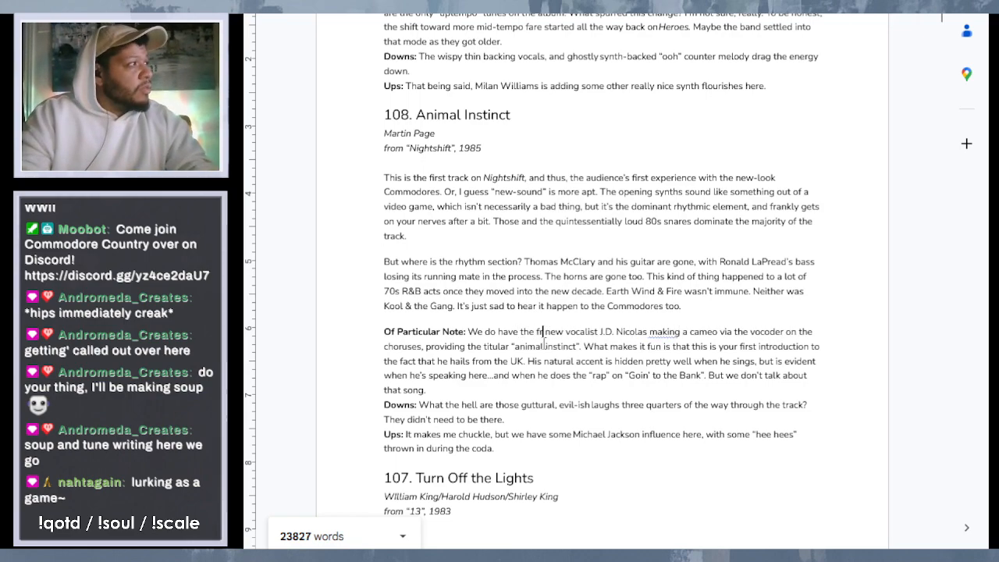
type("oup's")
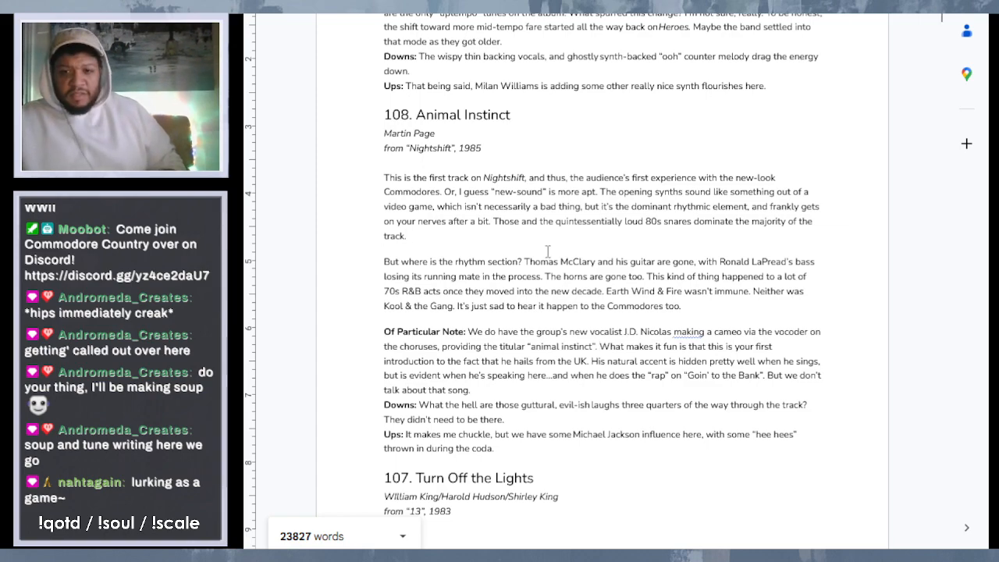
- Proofread entries 107, "Turn Off the Lights", and 106, "Reach High", returning to the end of the Skyler Jett paragraph
scroll(568, 272, "down", 3)
scroll(569, 273, "down", 6)
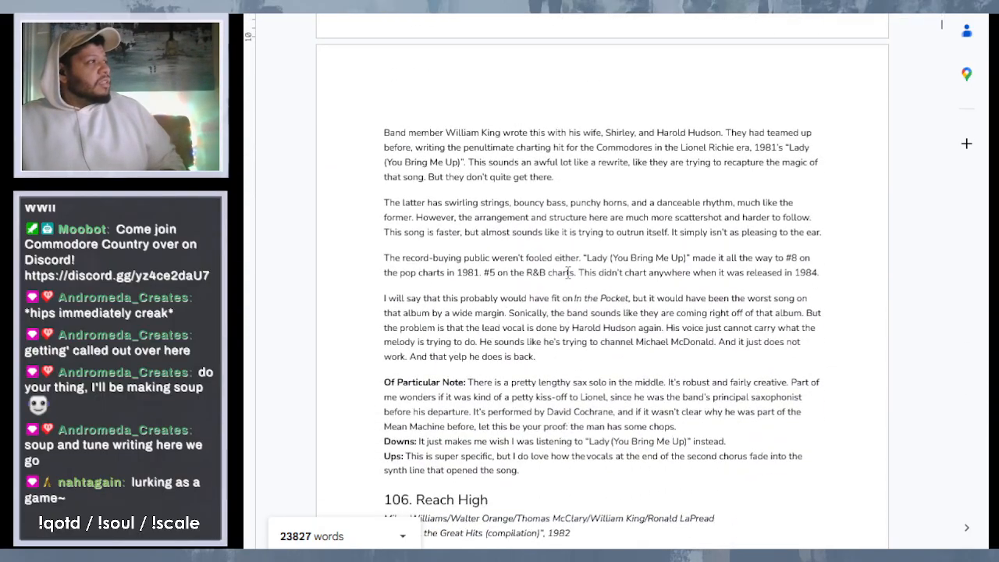
scroll(568, 272, "up", 2)
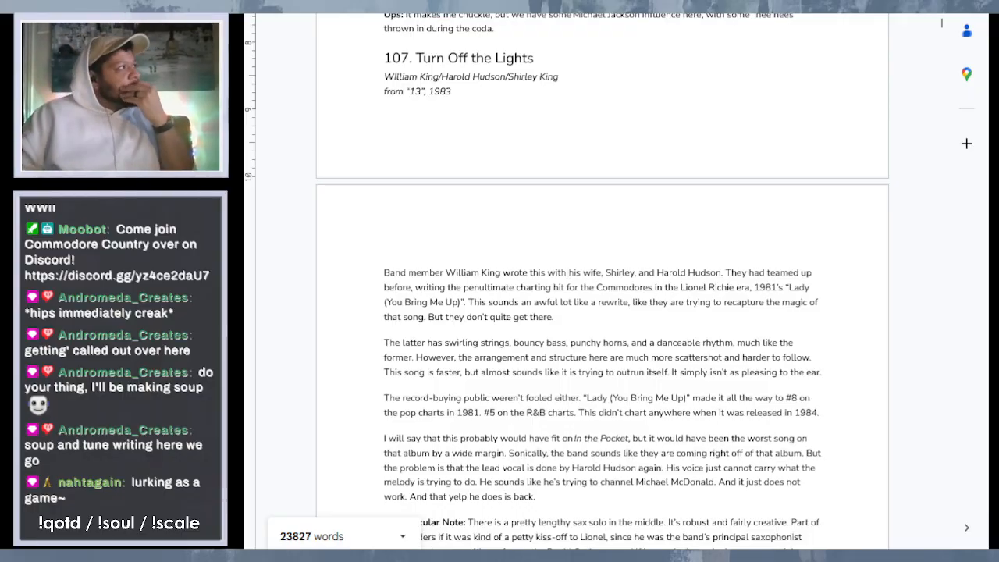
scroll(607, 123, "down", 1)
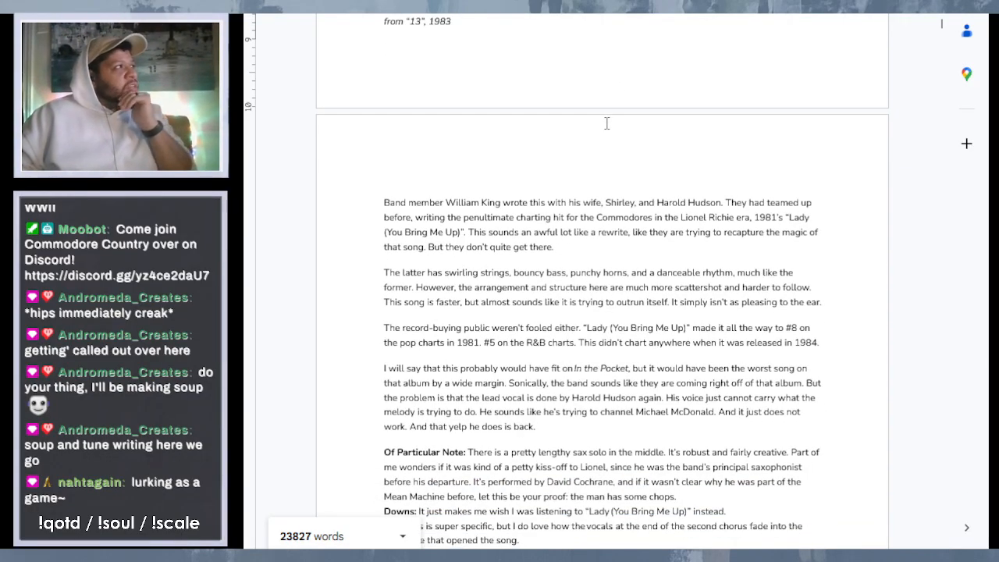
scroll(606, 123, "down", 4)
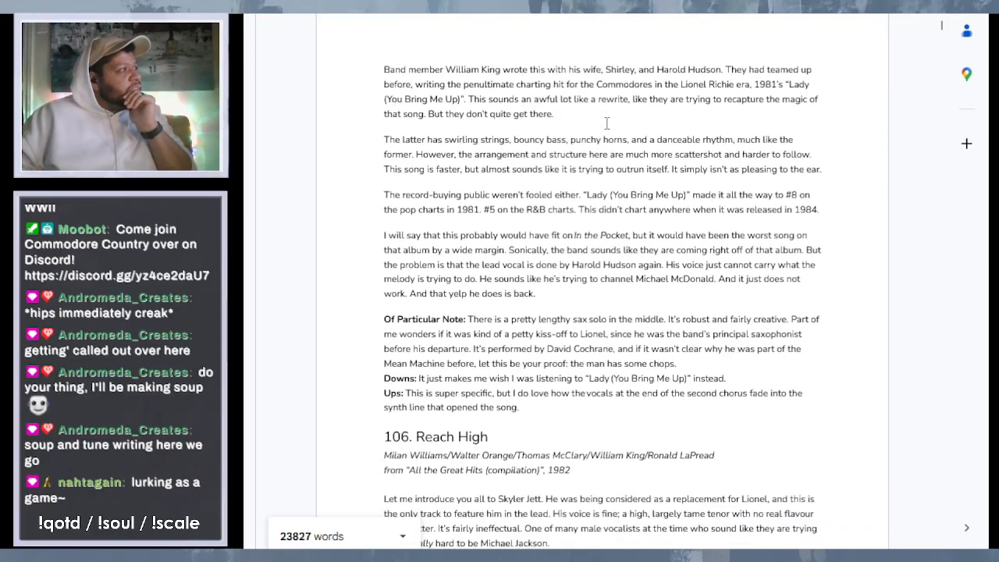
scroll(607, 123, "down", 5)
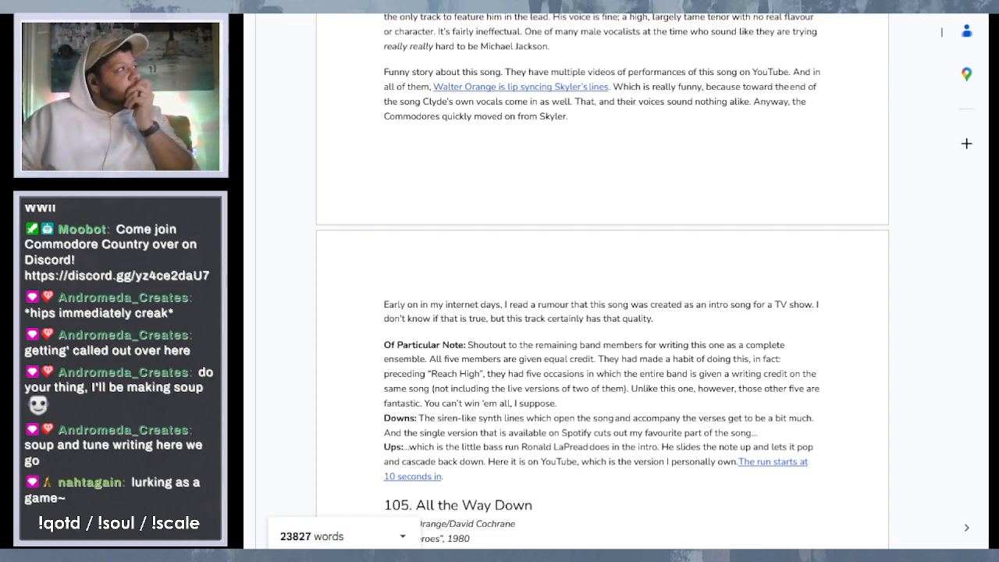
scroll(562, 75, "up", 1)
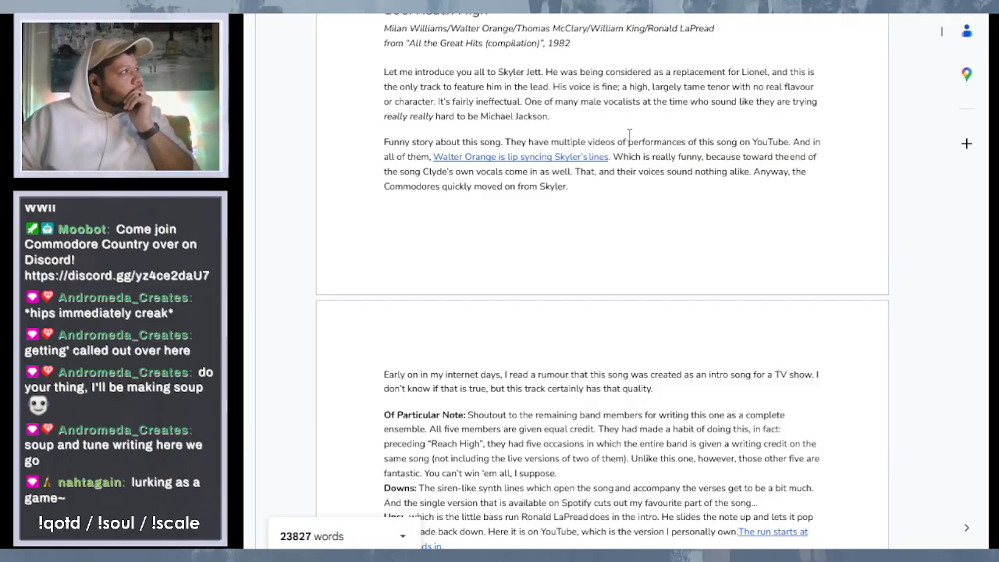
scroll(630, 134, "up", 1)
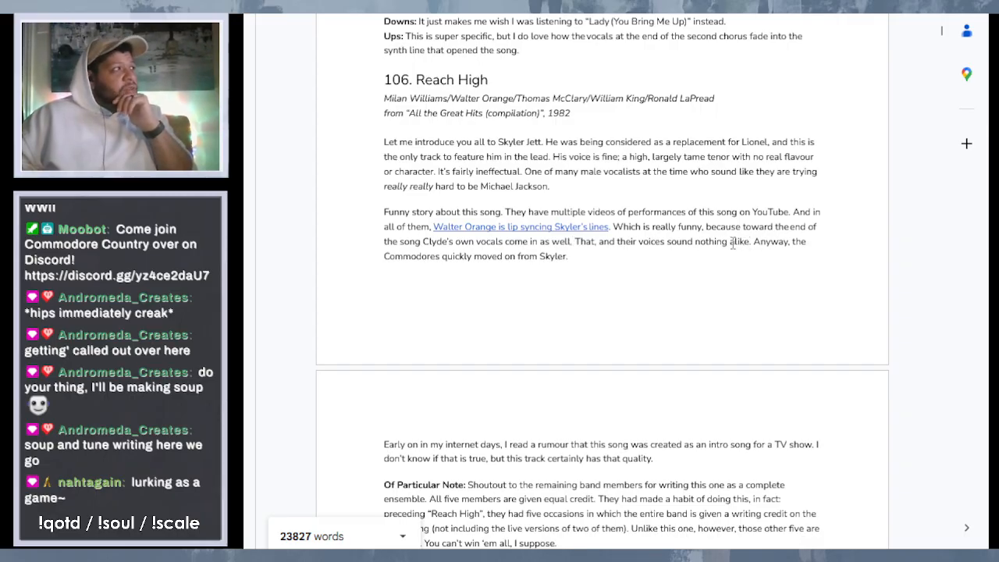
scroll(687, 235, "down", 2)
scroll(687, 235, "down", 1)
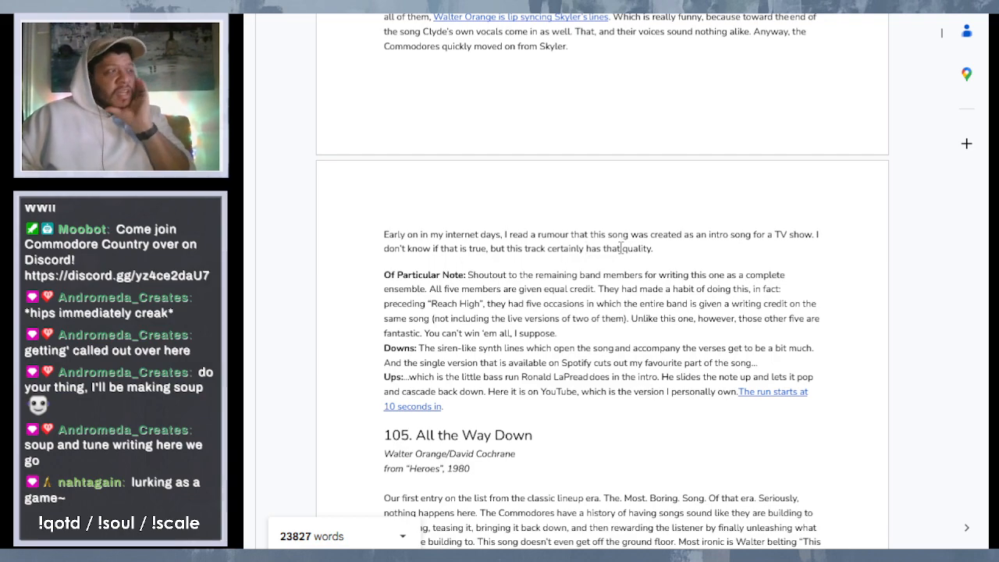
scroll(621, 247, "up", 2)
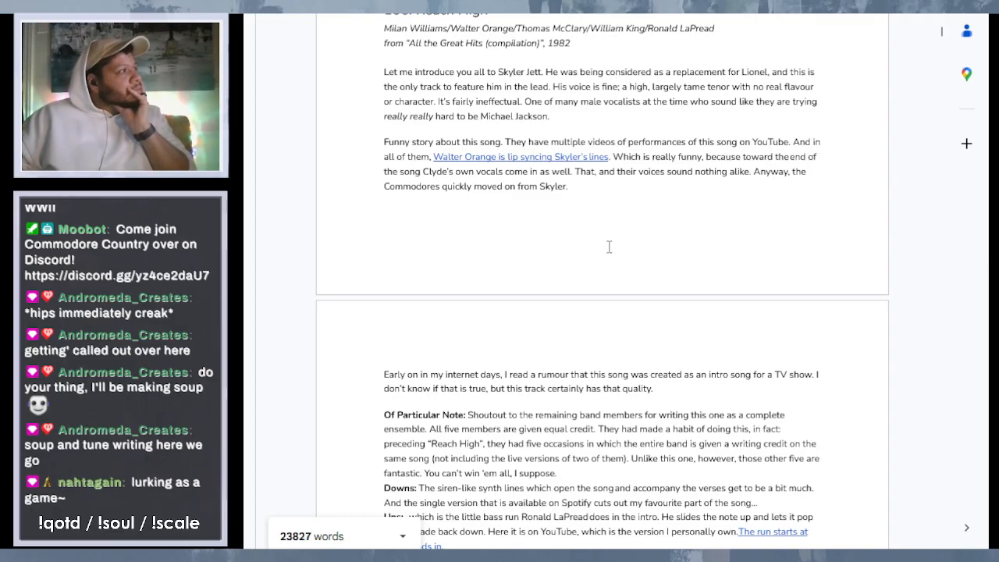
scroll(609, 247, "down", 3)
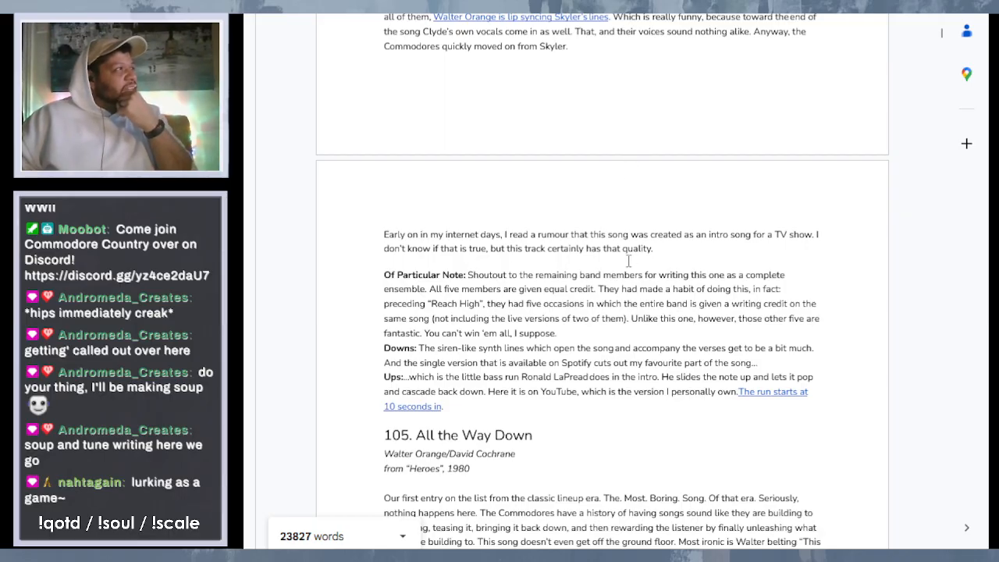
scroll(619, 259, "up", 4)
scroll(618, 258, "down", 2)
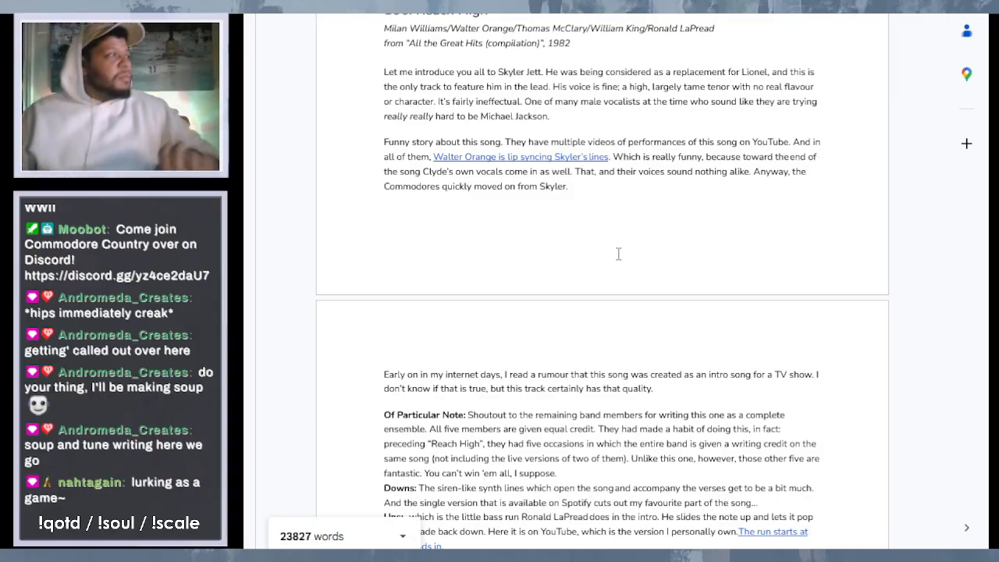
left_click(591, 117)
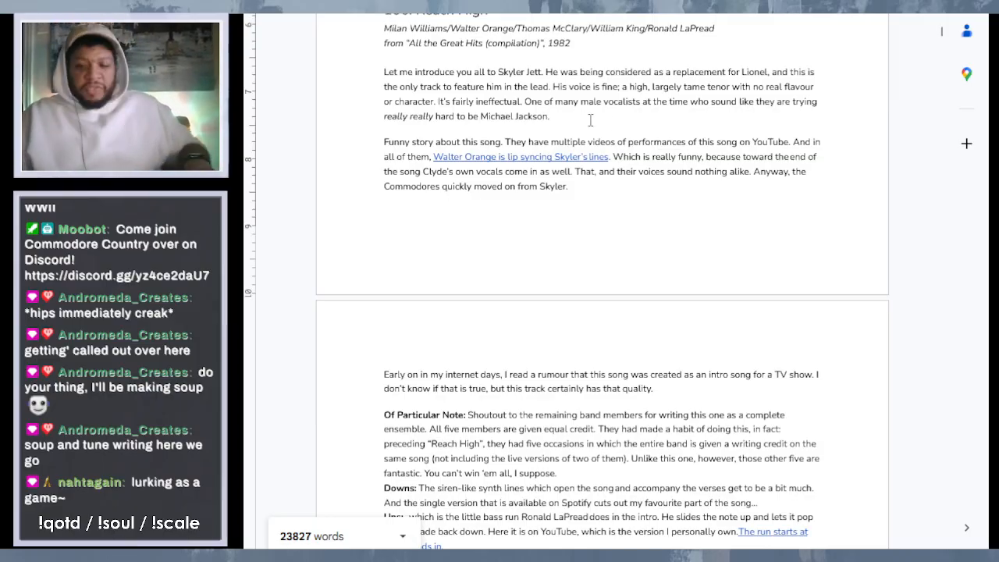
- Start a new paragraph after the Skyler Jett paragraph in entry 106 with "Included on the compilation album All the Great Hits"
key("Return")
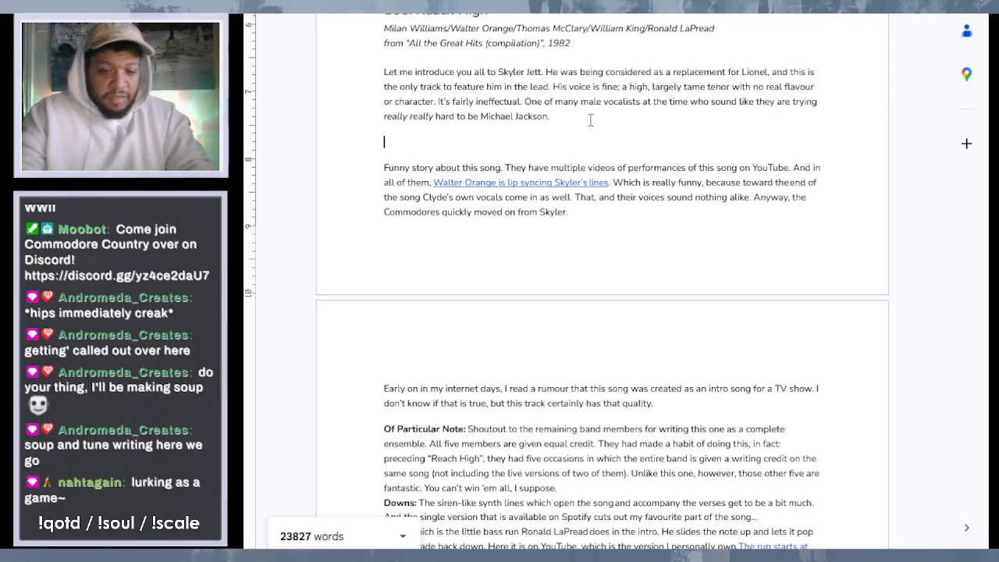
type("In")
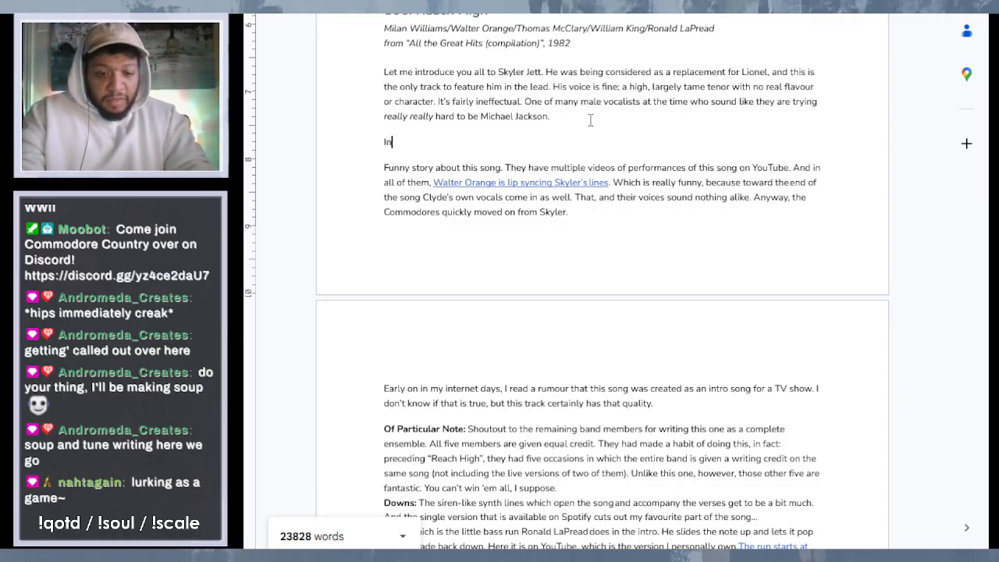
type("cluded on ")
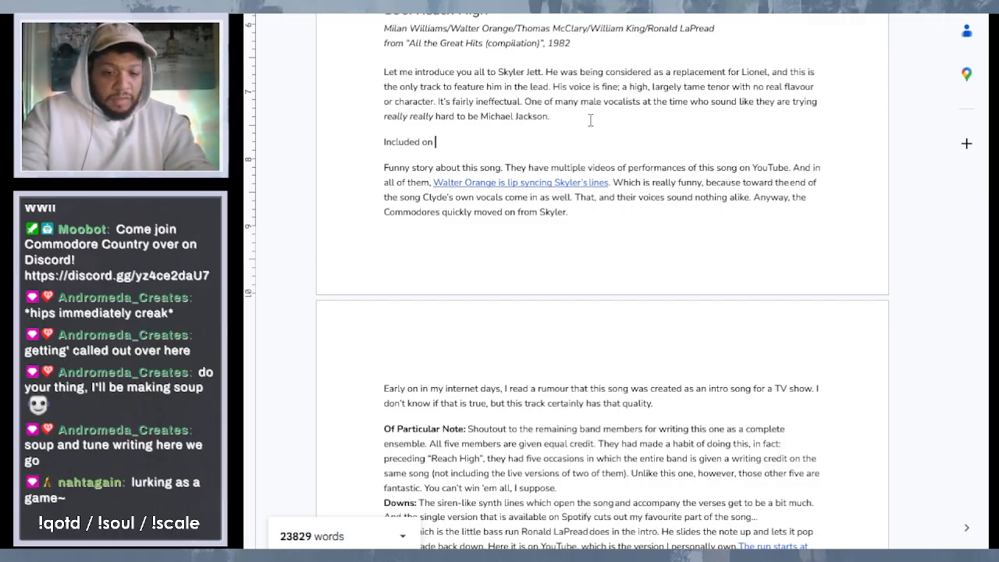
type("the compila")
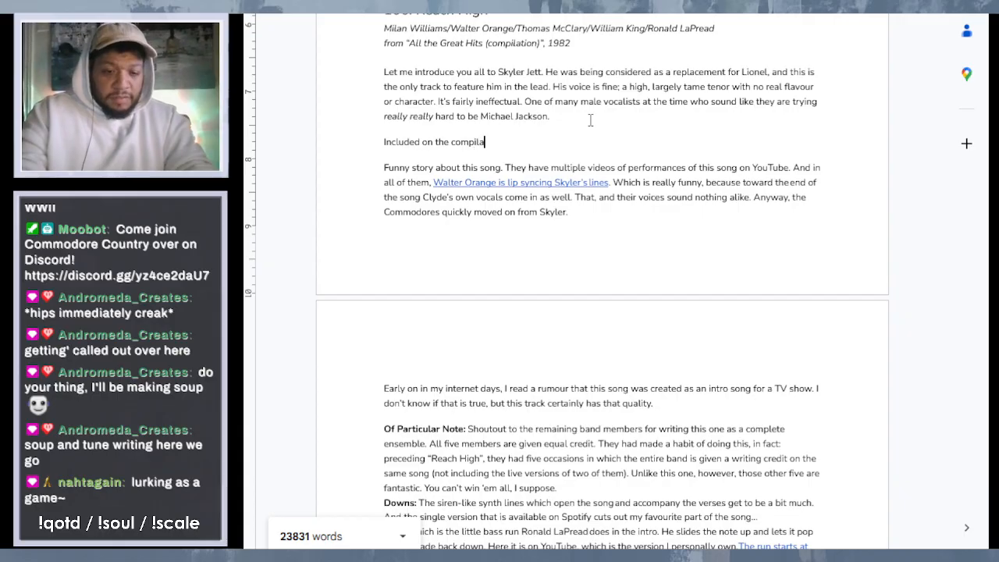
type("tion al")
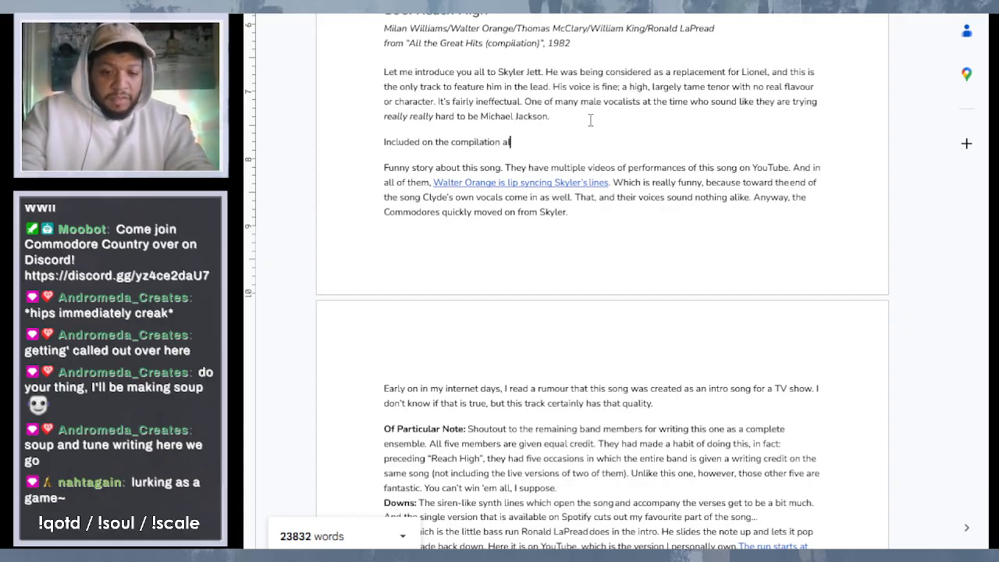
type("bum All th")
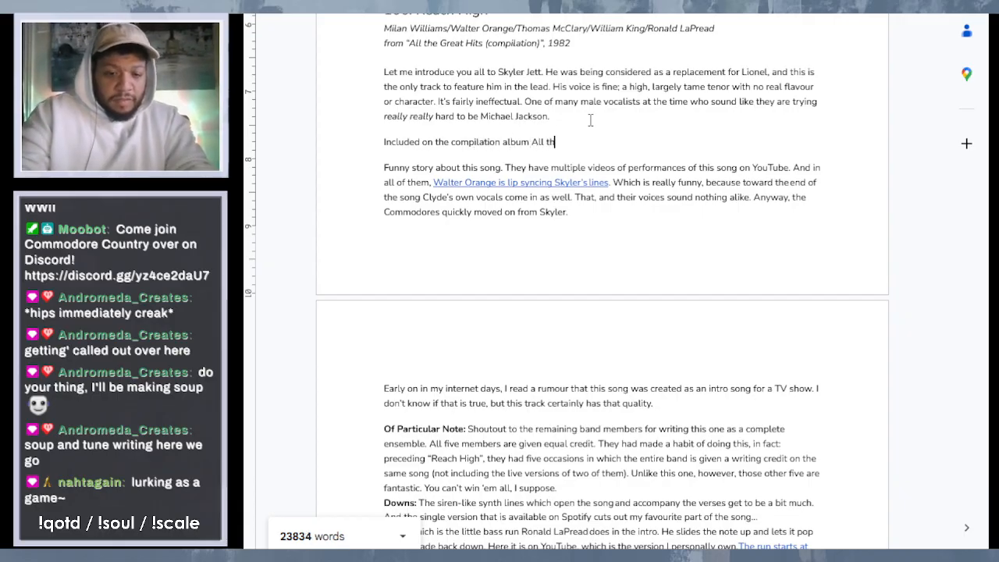
type("e Great")
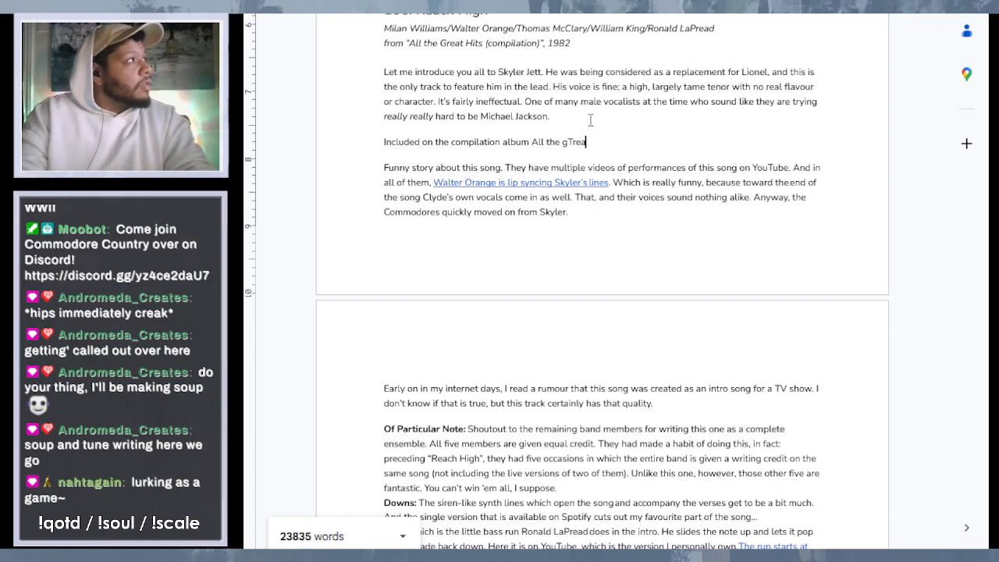
key("BackSpace")
key("BackSpace")
key("BackSpace")
key("BackSpace")
key("BackSpace")
key("BackSpace")
type("Great Hits")
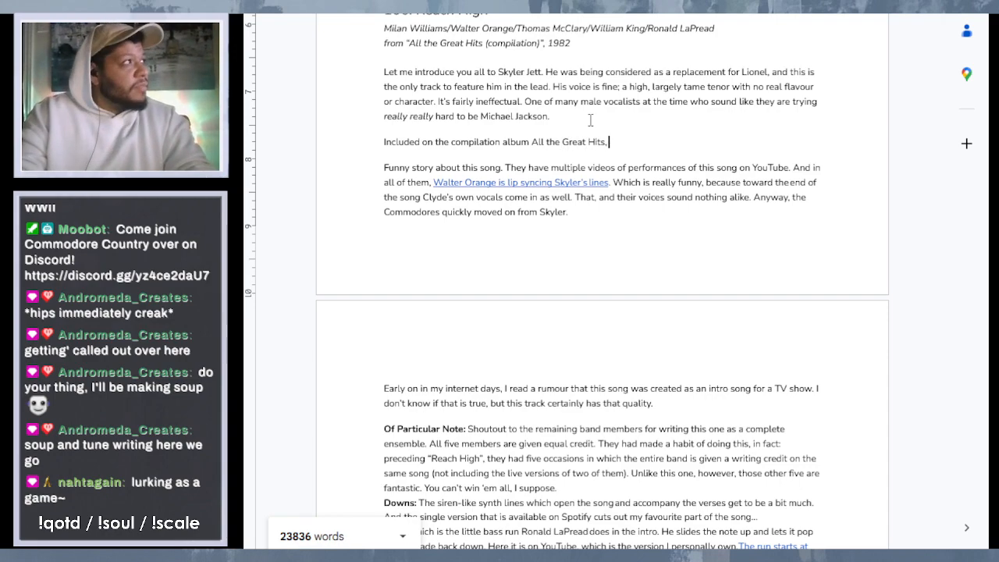
type(", this is")
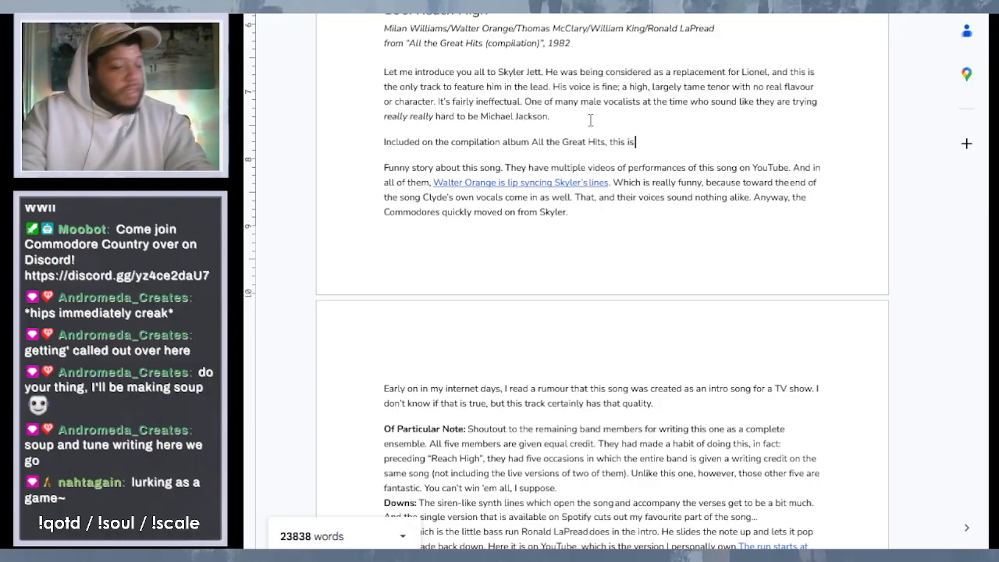
type(" definite")
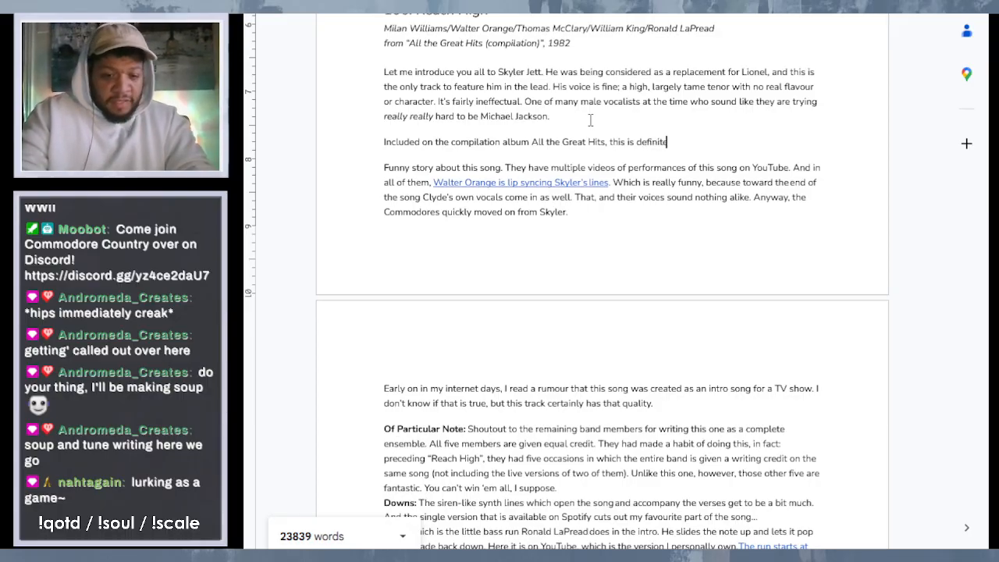
type("ly not cne of those")
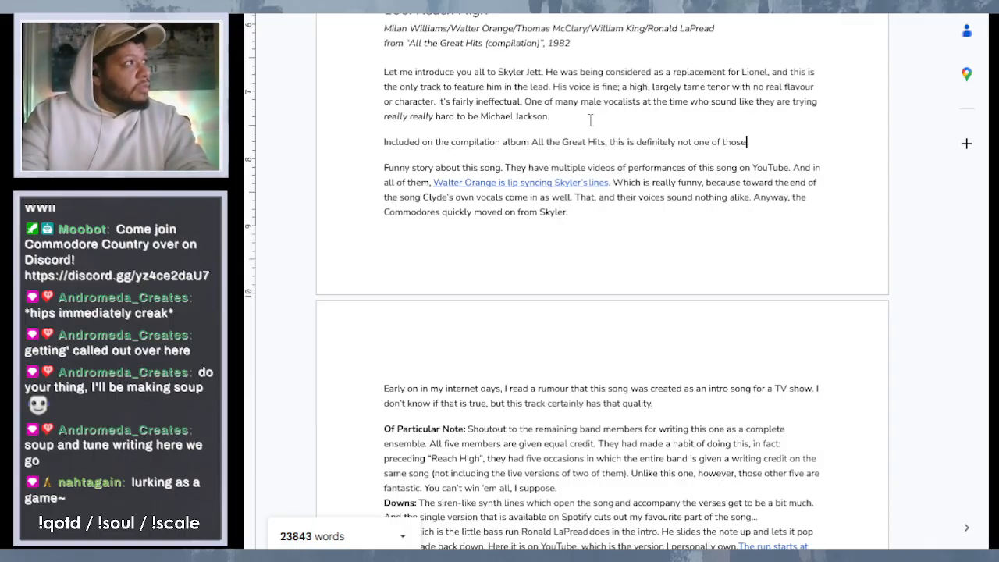
type(".")
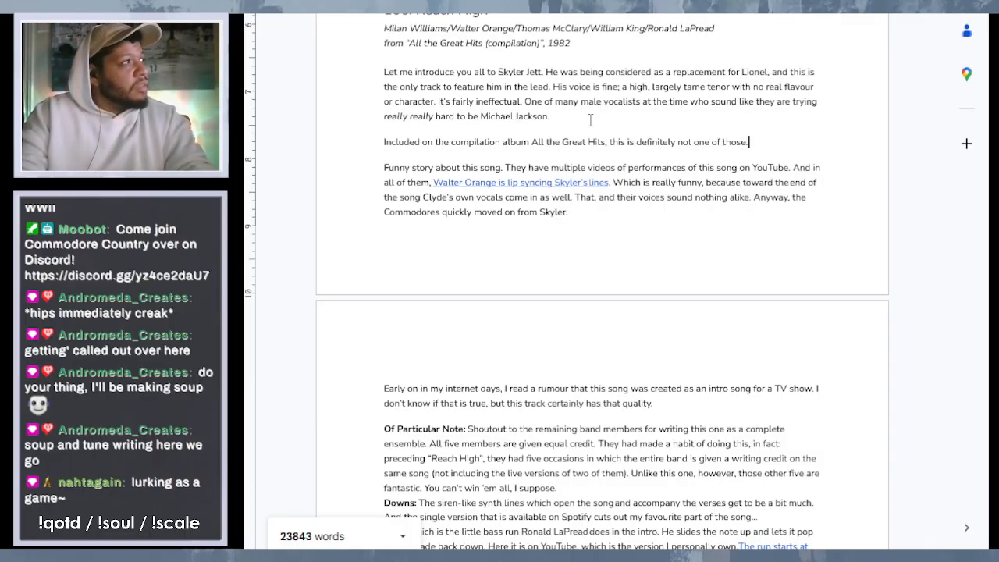
type(" Not even")
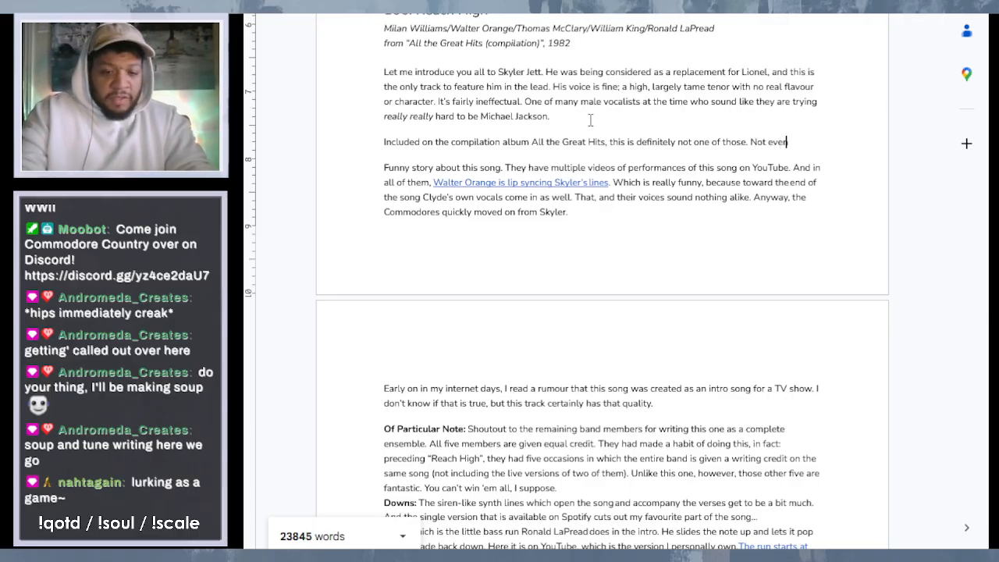
type(" close")
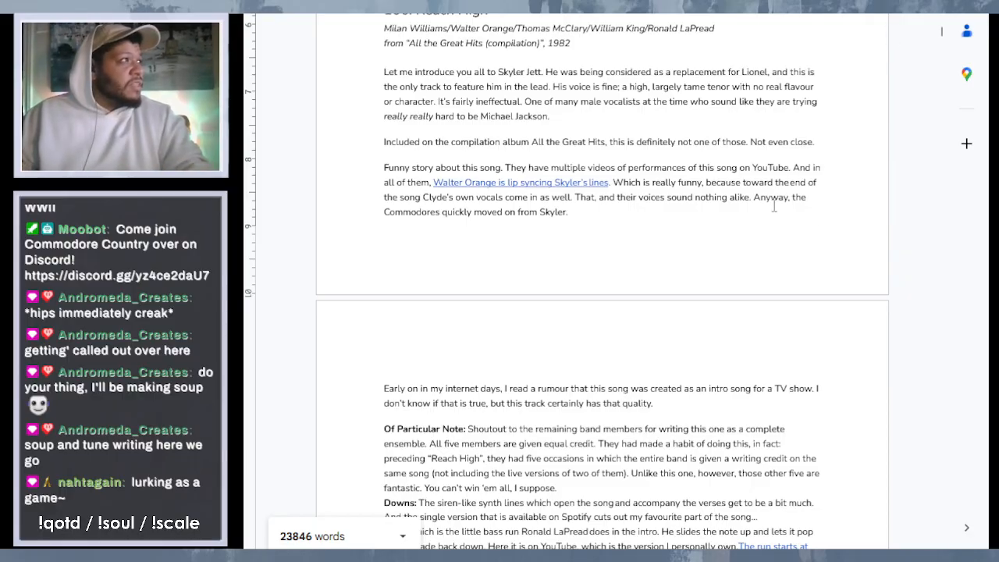
- Add "It was released as a single off" after "Not even close.", correcting the misspelled words with the suggested replacements
left_click(838, 148)
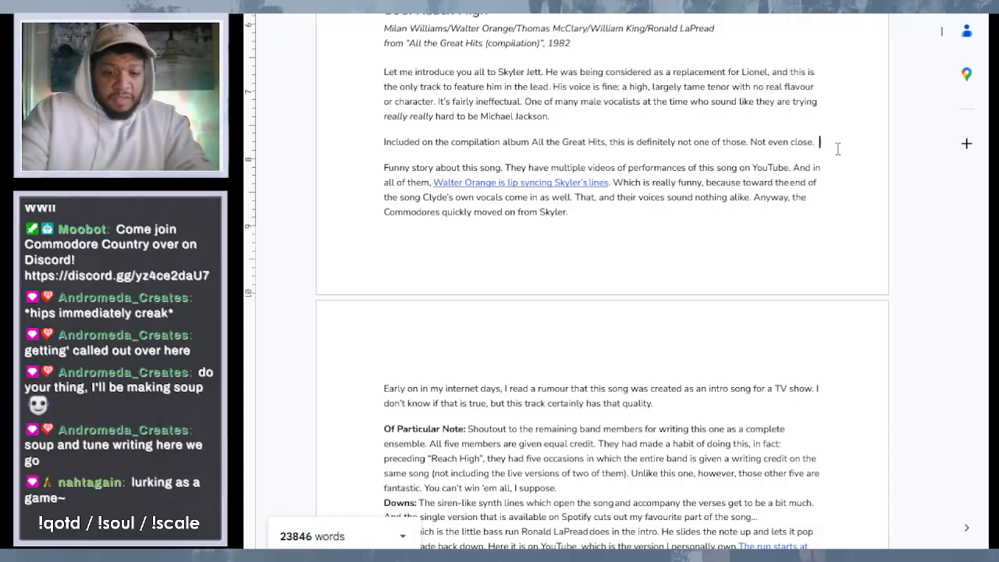
type("Itwas relea")
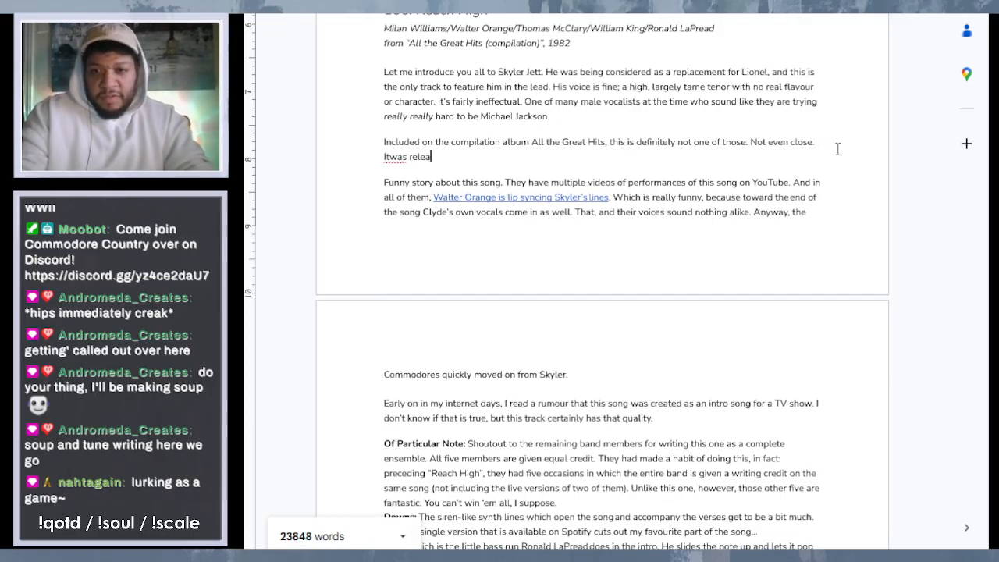
type("ses as a ")
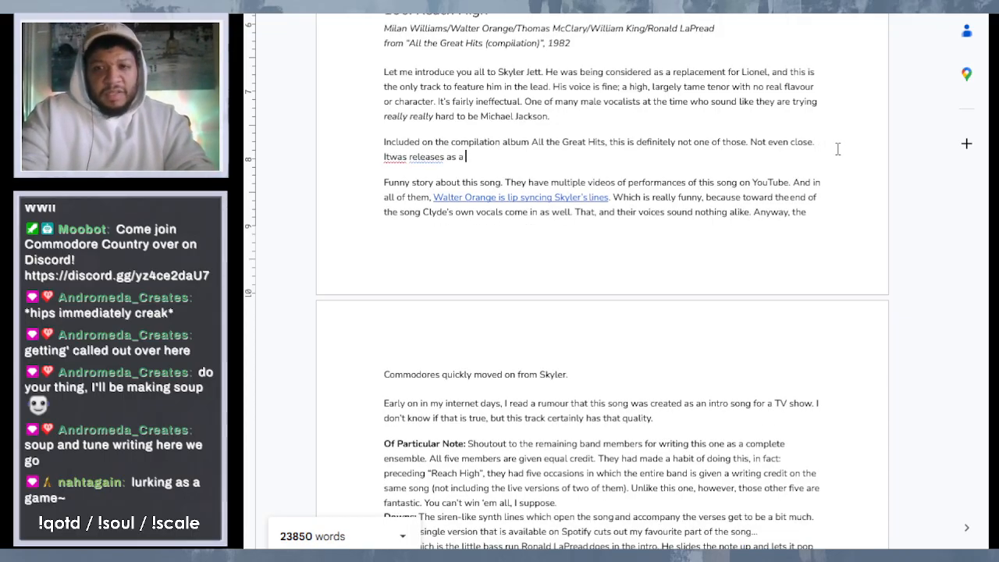
type("single of")
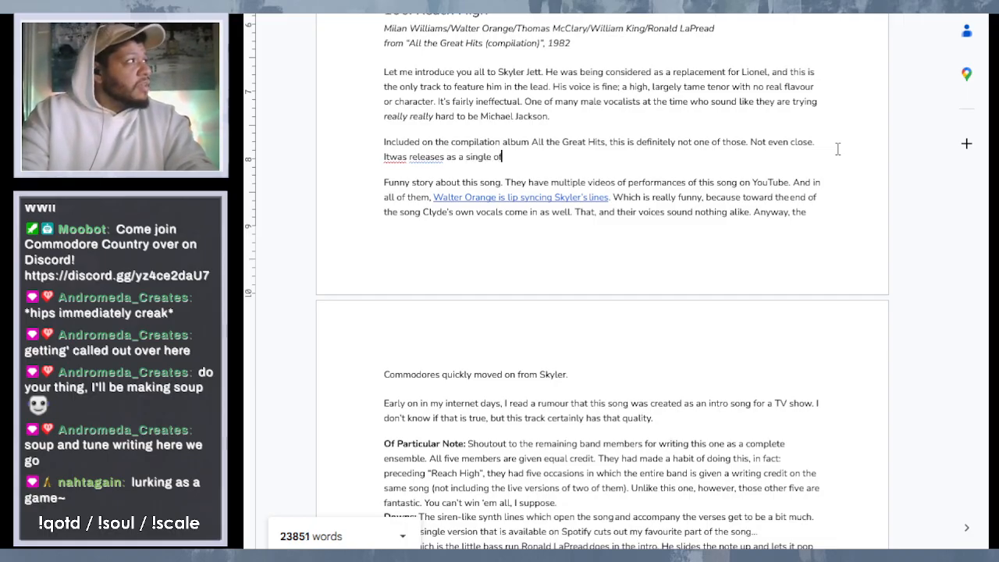
type("f")
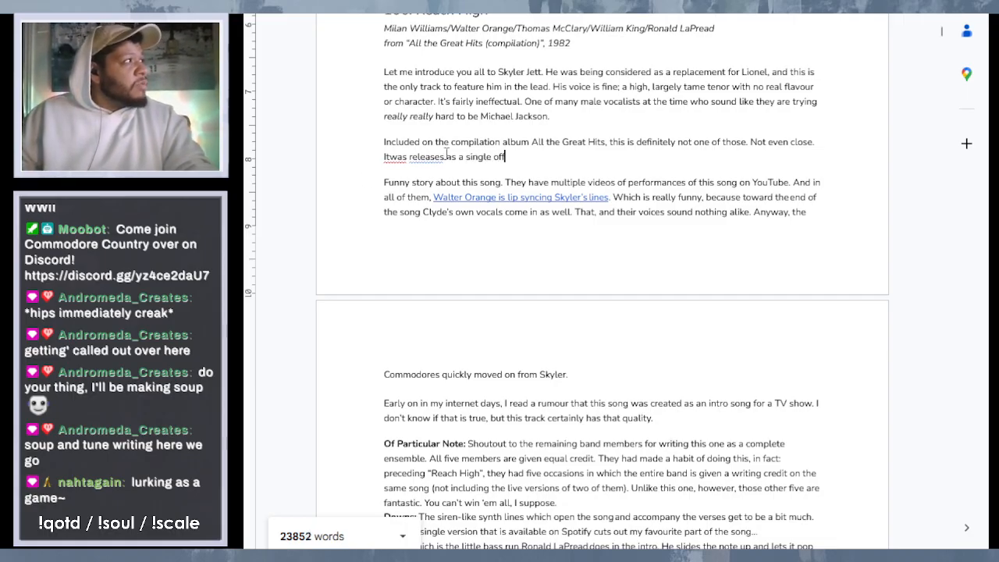
left_click(446, 156)
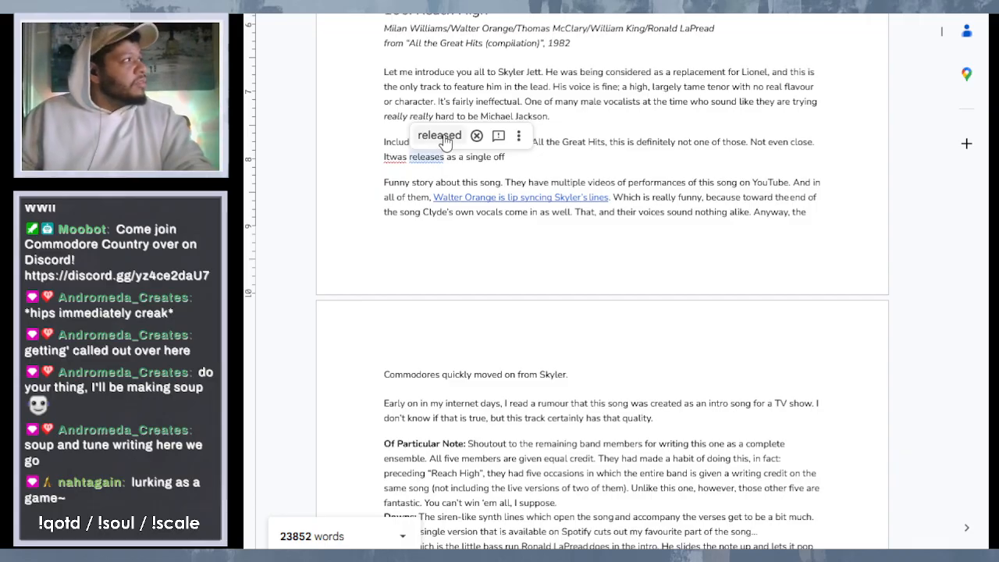
left_click(439, 135)
right_click(397, 159)
left_click(467, 203)
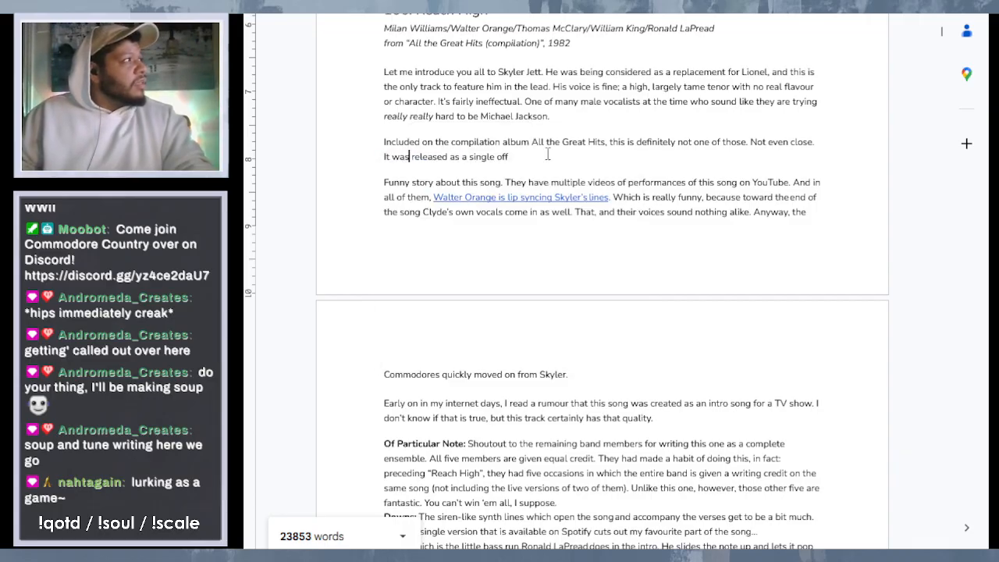
- Continue the single release sentence with "of this album, along with "Painted Picture"
left_click(548, 155)
type("of th")
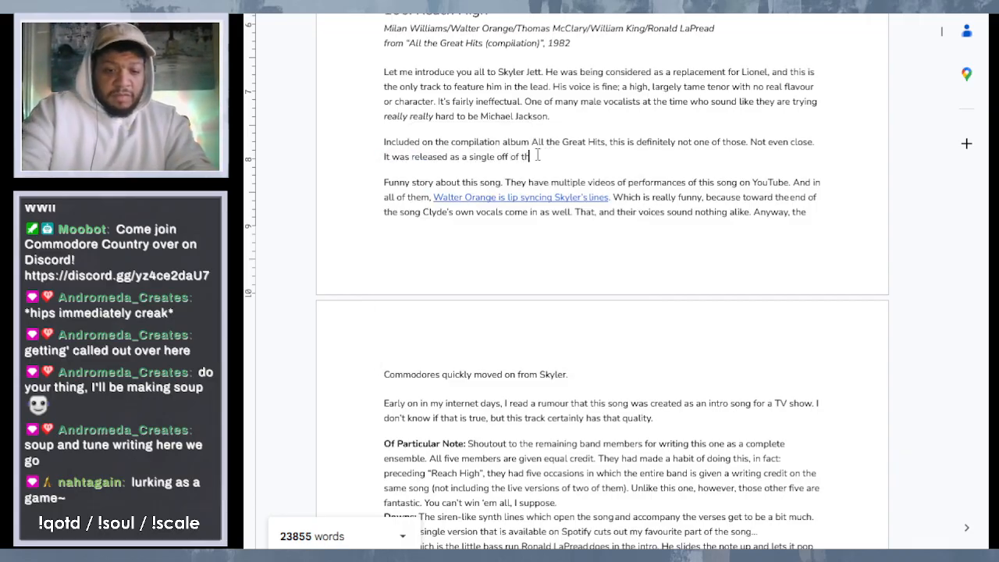
type("is album")
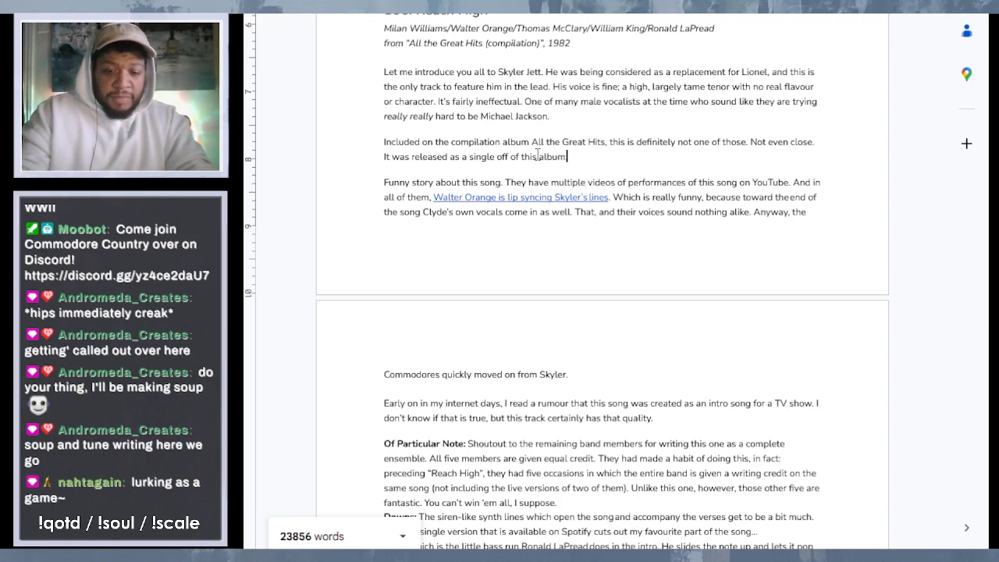
type(", along w")
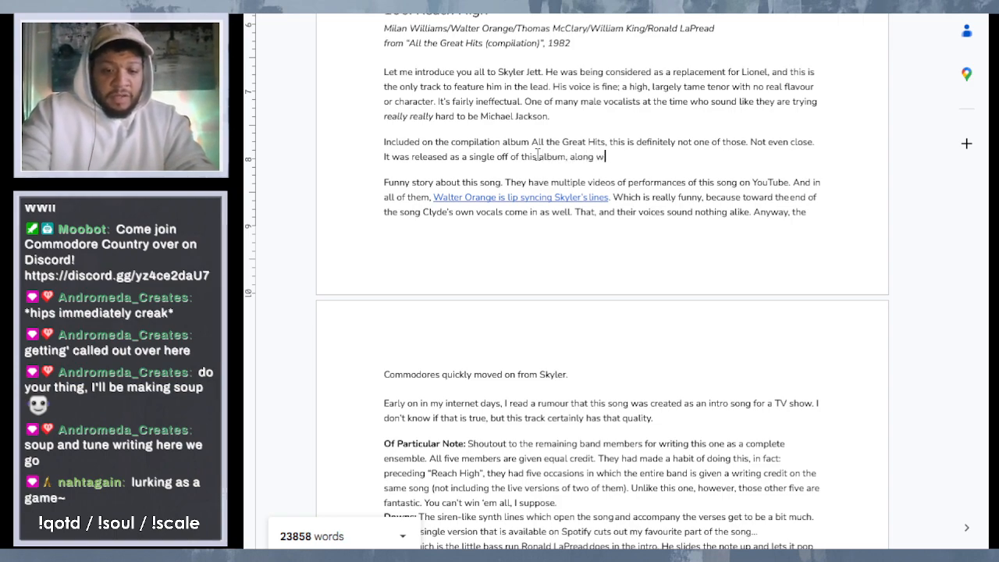
type("ith \"Painted F")
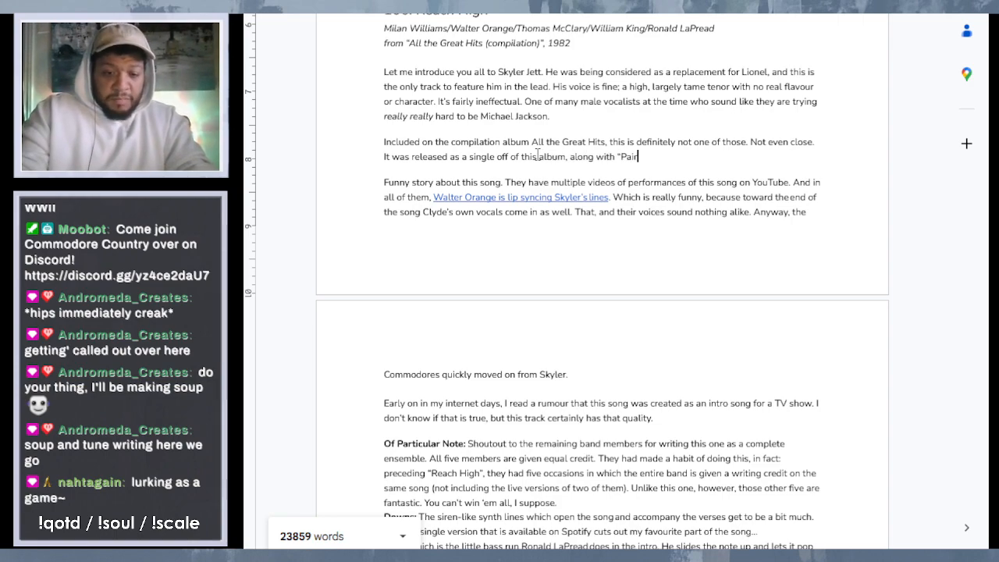
type("icture”,")
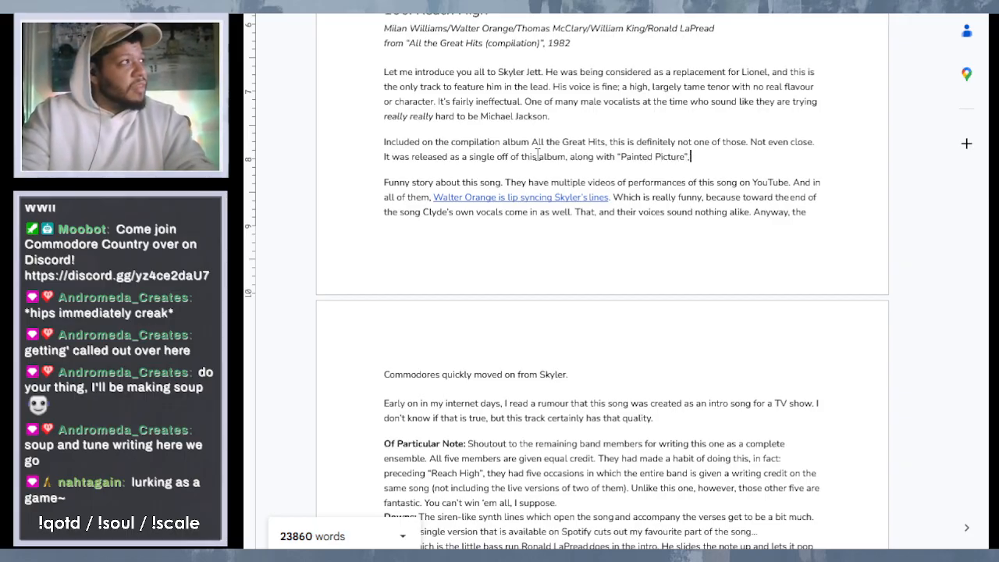
type("\", and it")
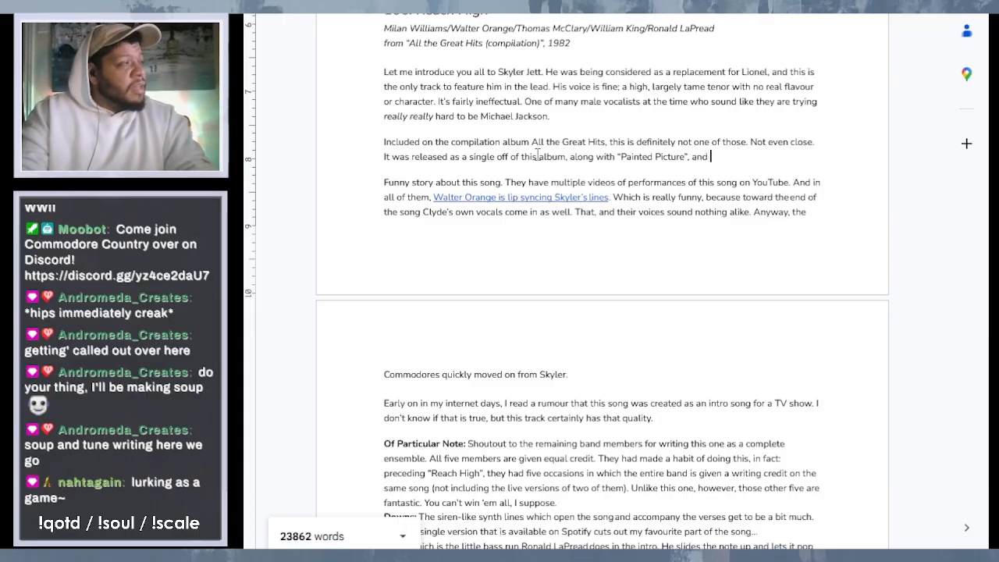
type(" didn;t")
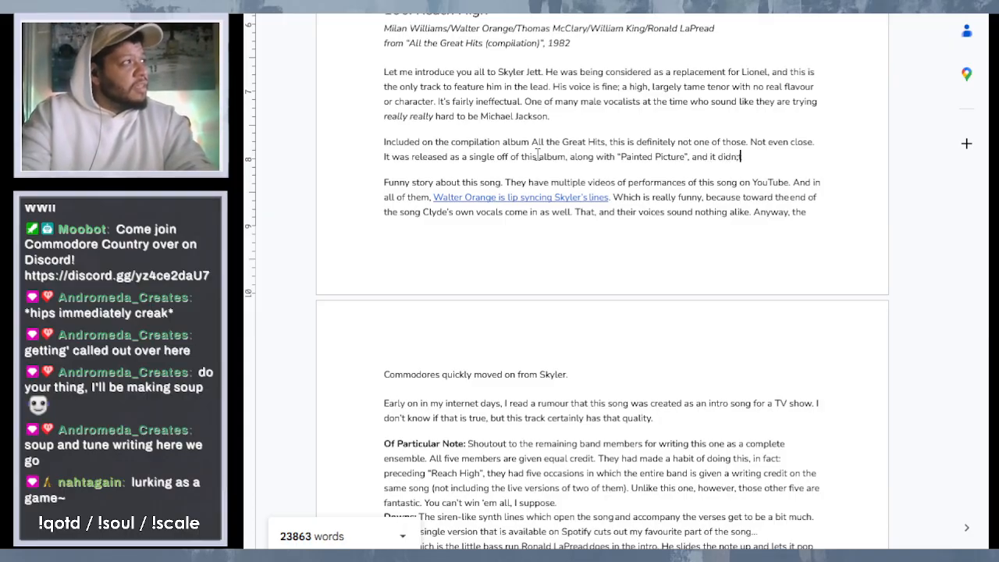
- Finish the single release sentence with ", and it didn't chart anywhere." after "Painted Picture"
key("BackSpace")
key("BackSpace")
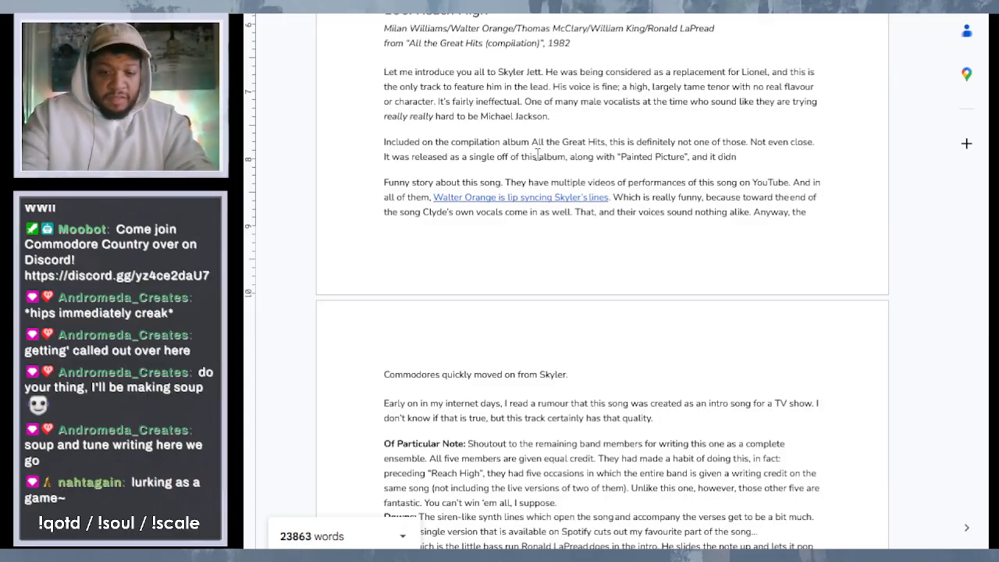
type("'t cha")
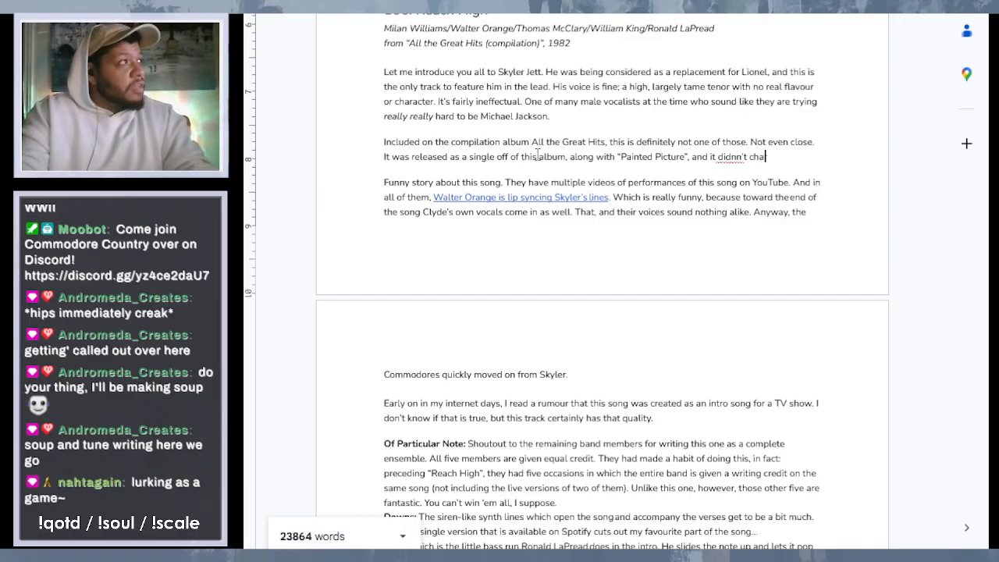
key("BackSpace")
key("BackSpace")
key("BackSpace")
key("BackSpace")
key("BackSpace")
key("BackSpace")
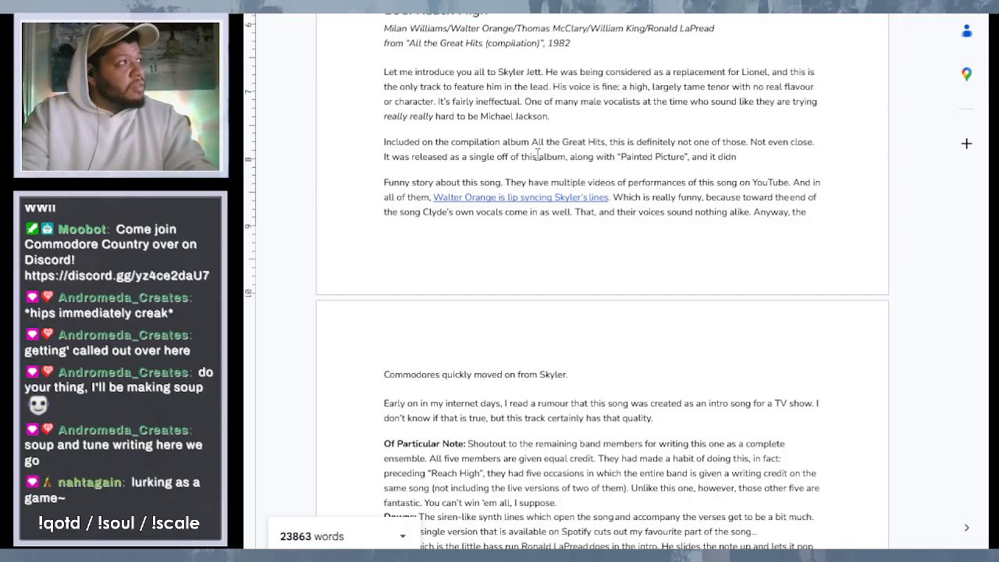
type("'t cha")
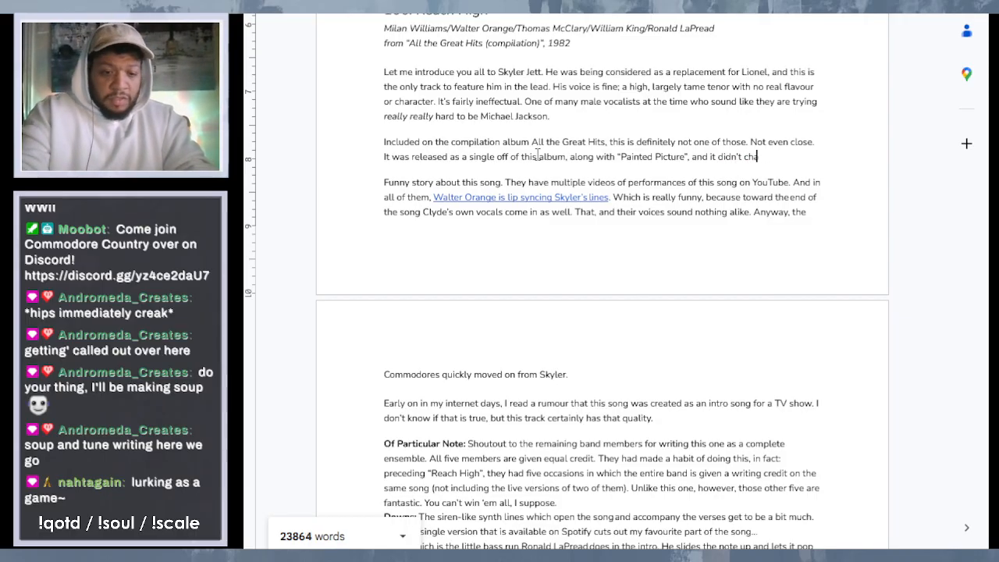
type("rt arywhere.")
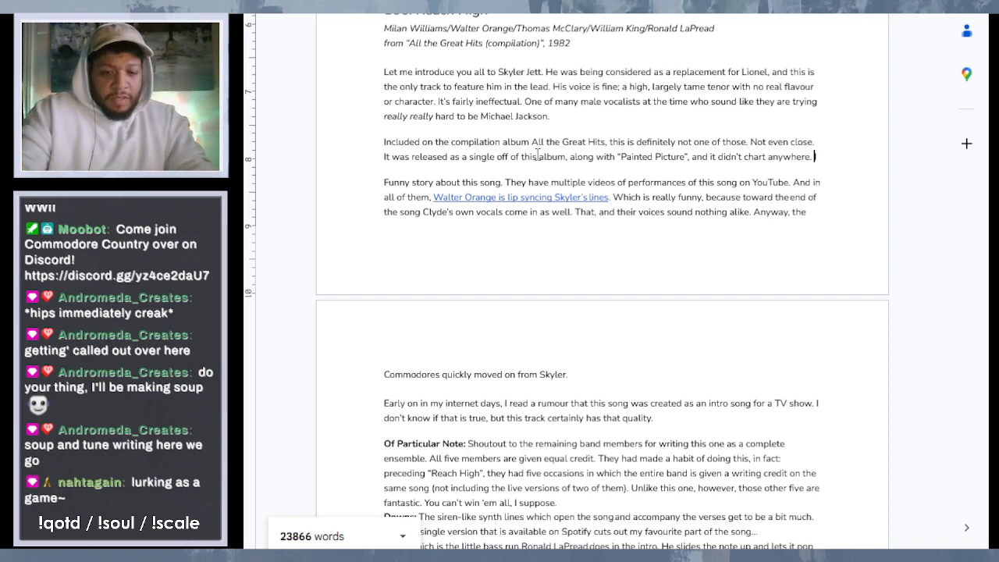
- Add "It's not too big a departure from the sound the band had shifted to" after "it didn't chart anywhere."
type("It's not t")
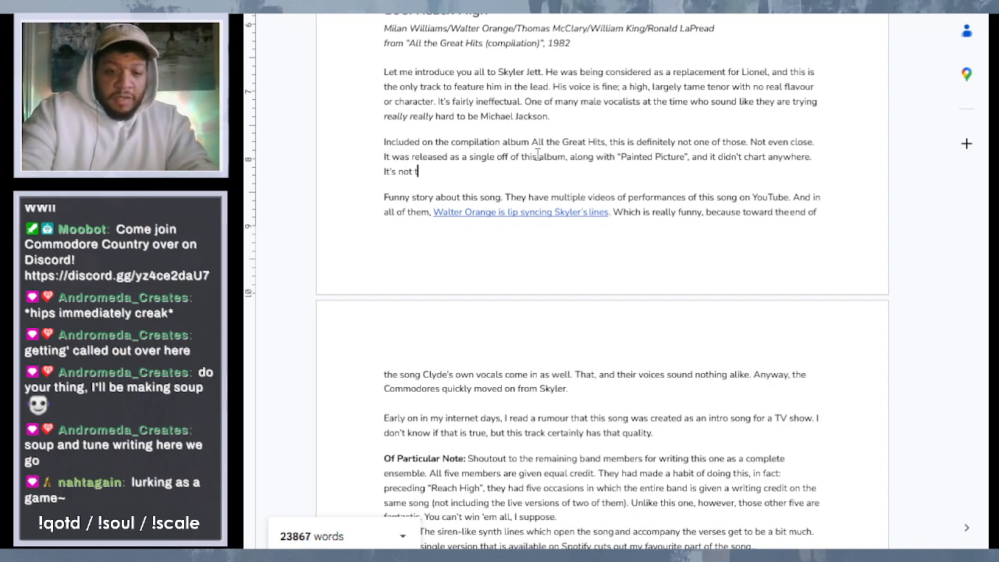
type("oo big a d")
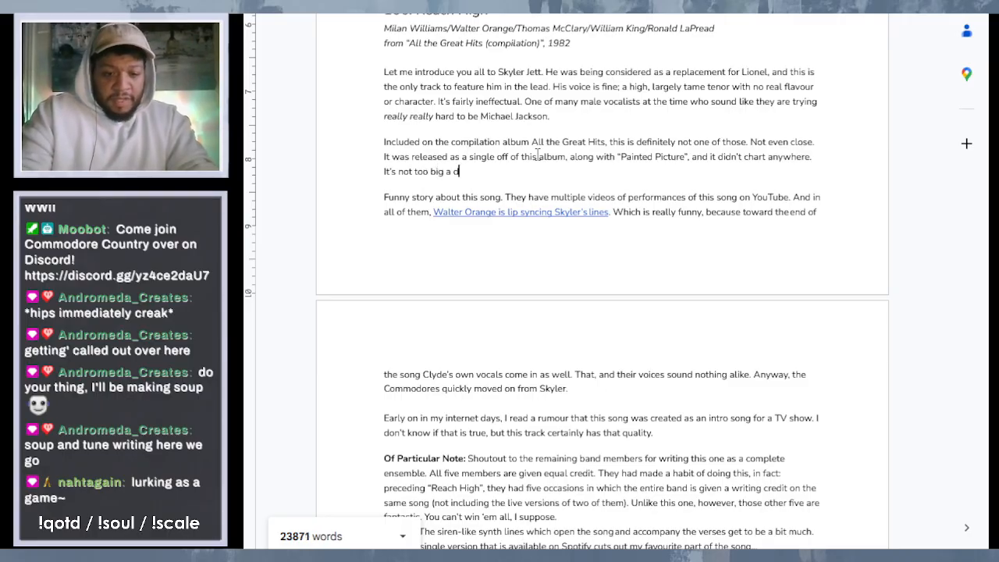
type("epart")
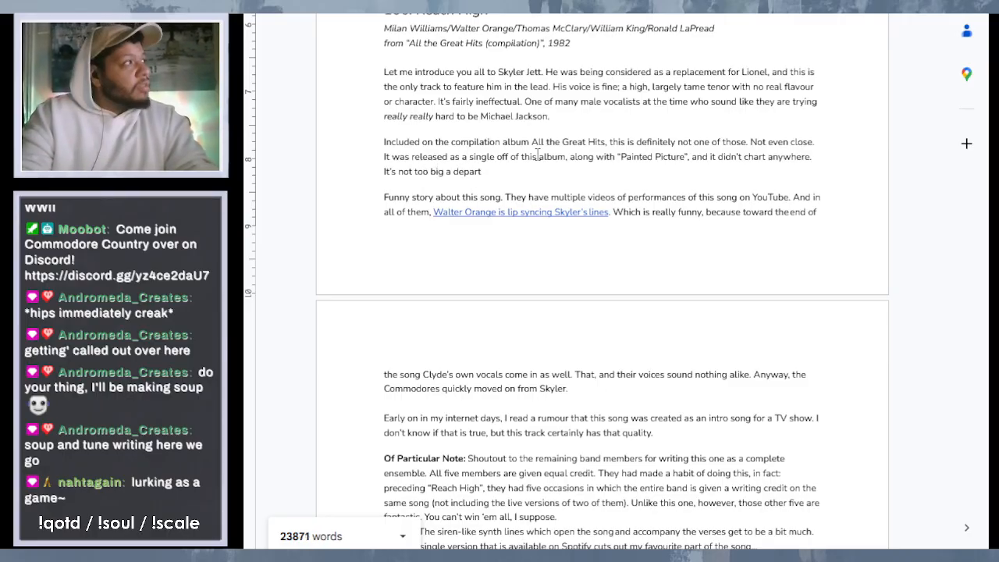
type("ure from th")
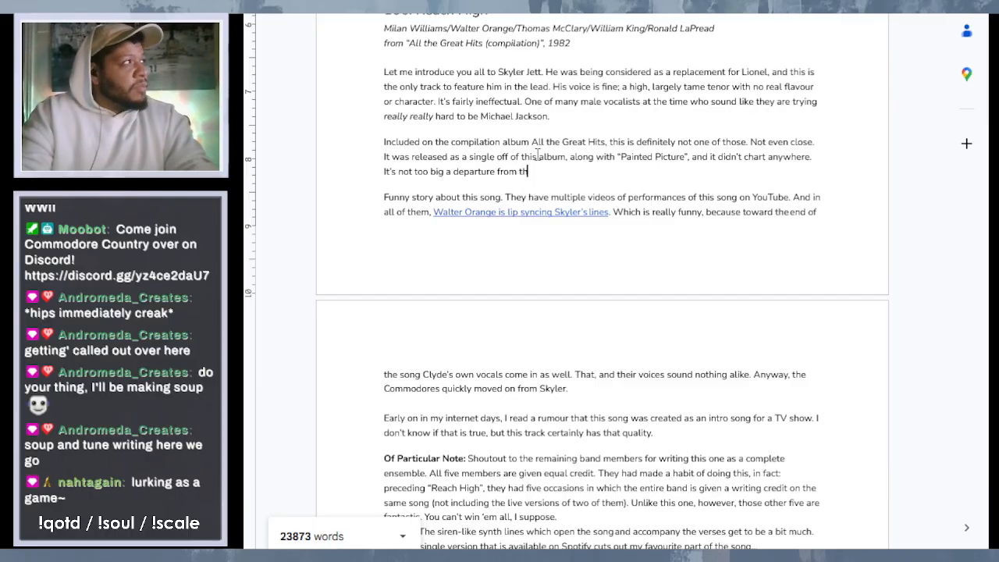
type("e sonnd ")
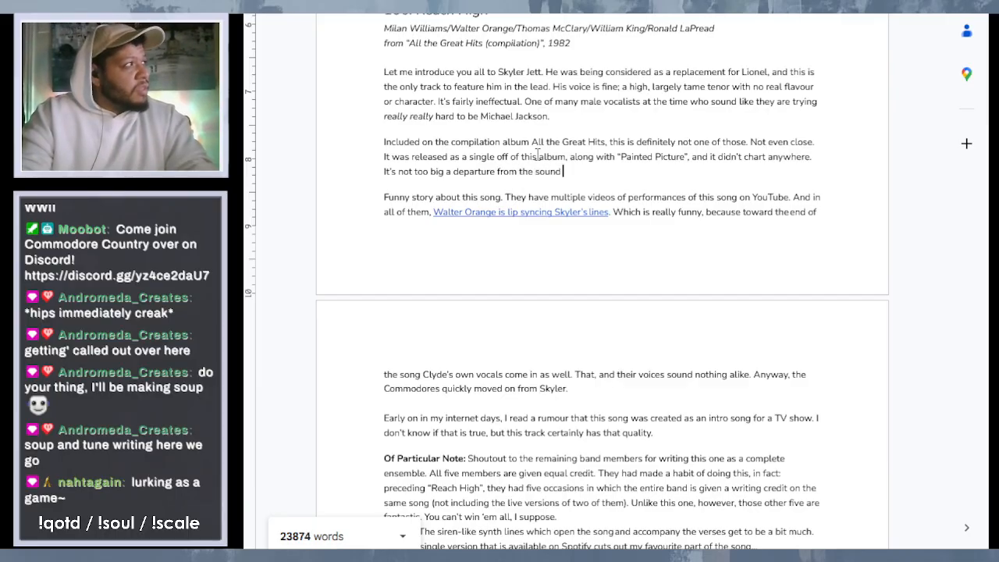
type("the ba")
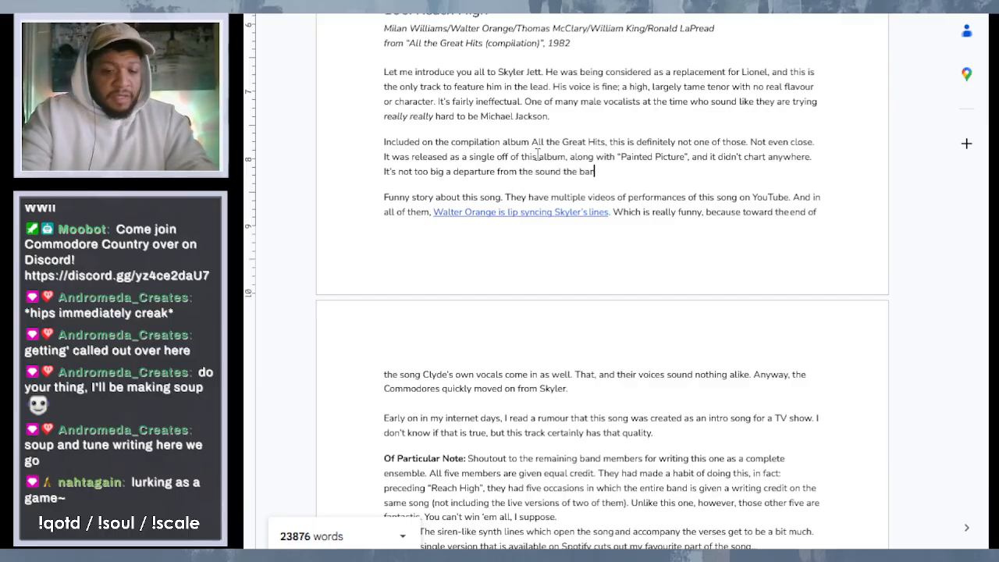
type("nd had shifted to")
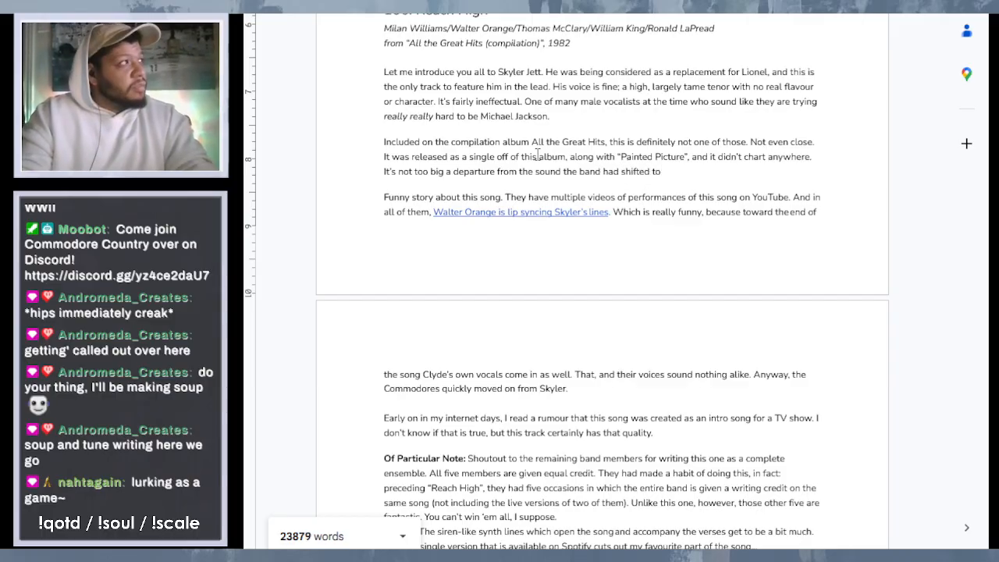
type(" on their")
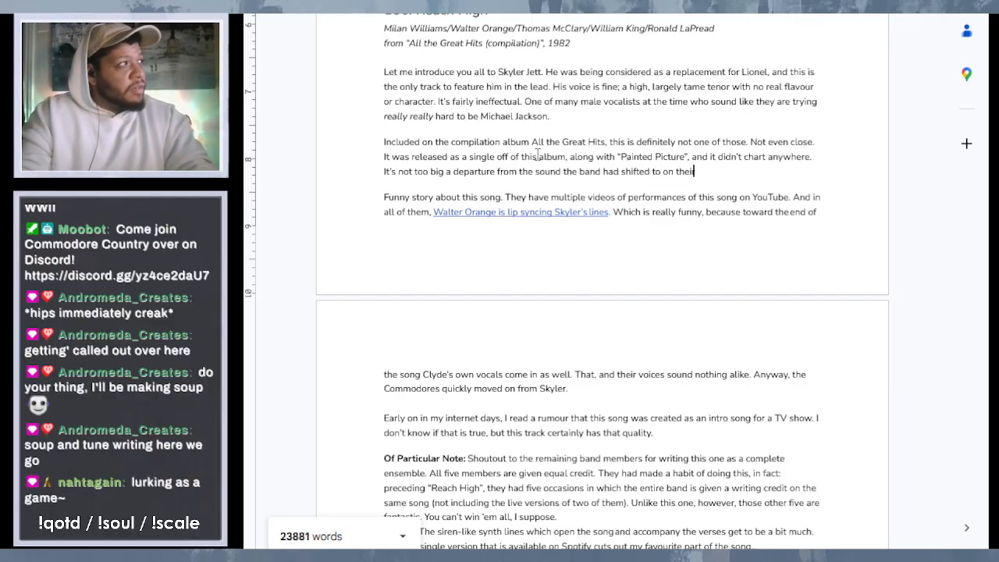
type(" preced")
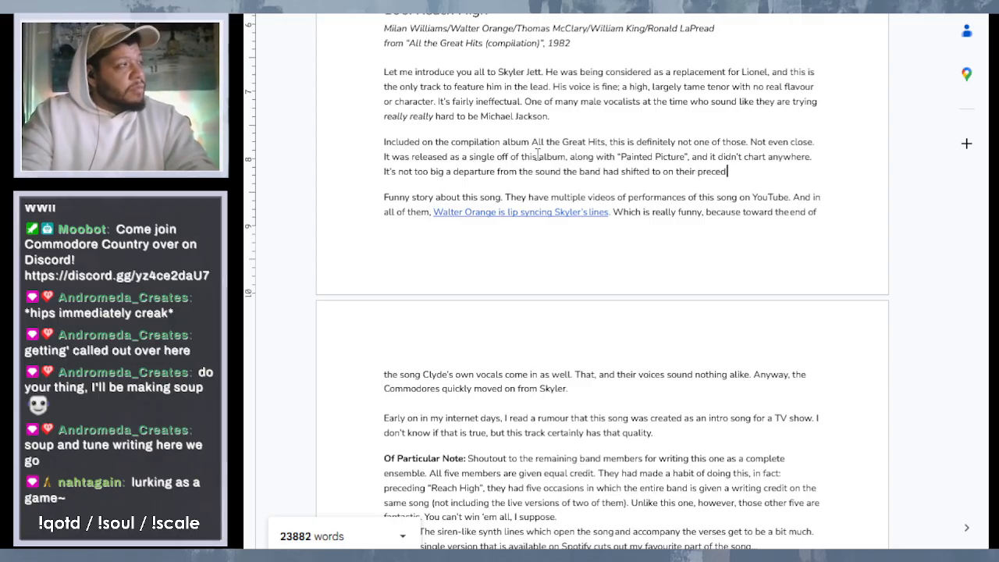
type("ing album")
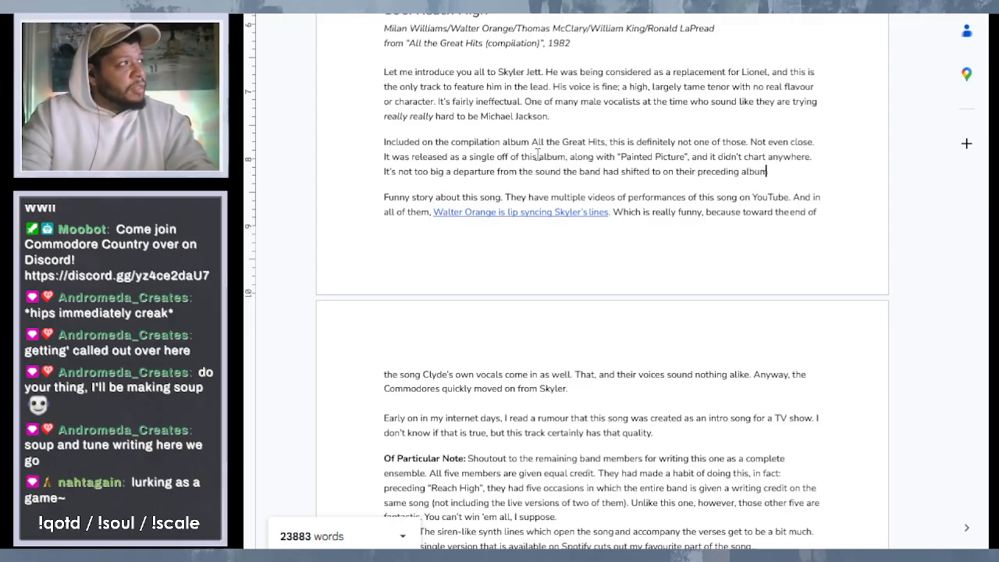
type(" In the")
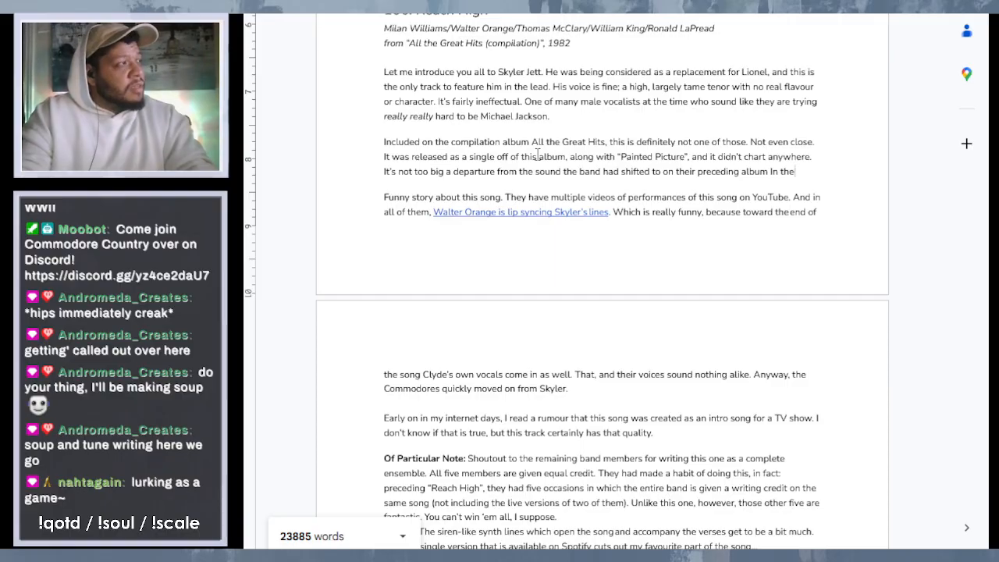
type(" Pocke")
- Continue the departure sentence with "on their preceding album In the Pocket"
key("BackSpace")
key("BackSpace")
key("BackSpace")
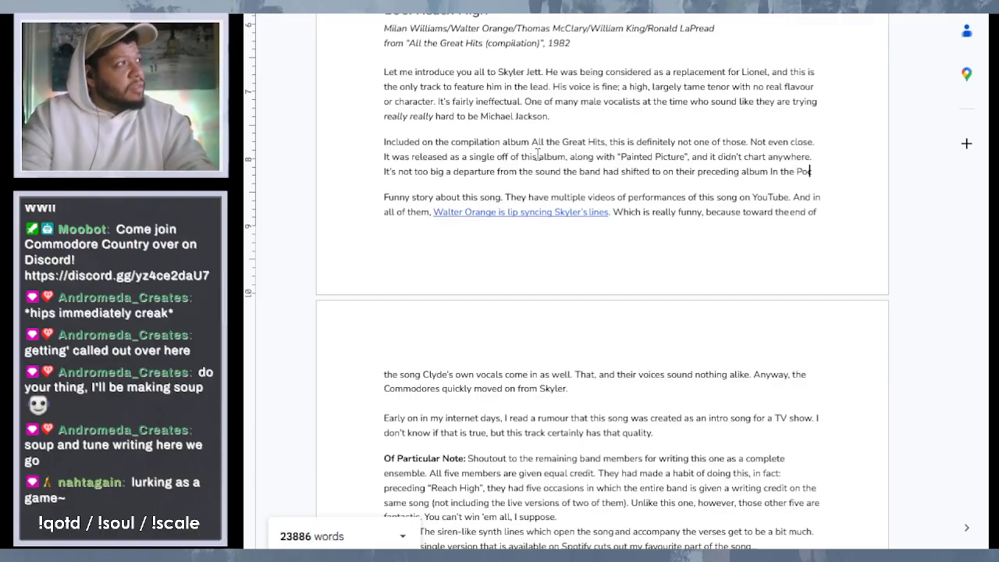
type("cket")
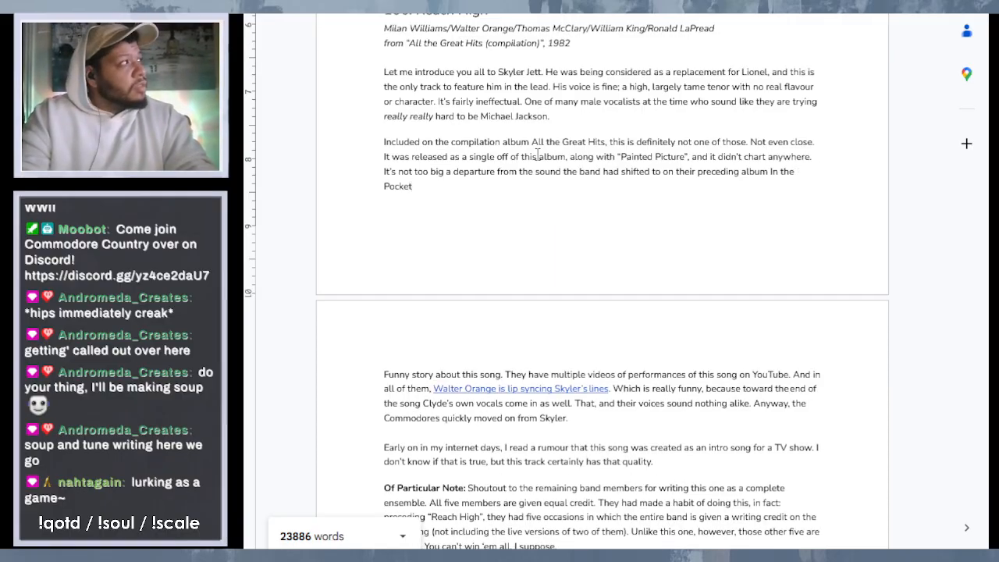
type(", b")
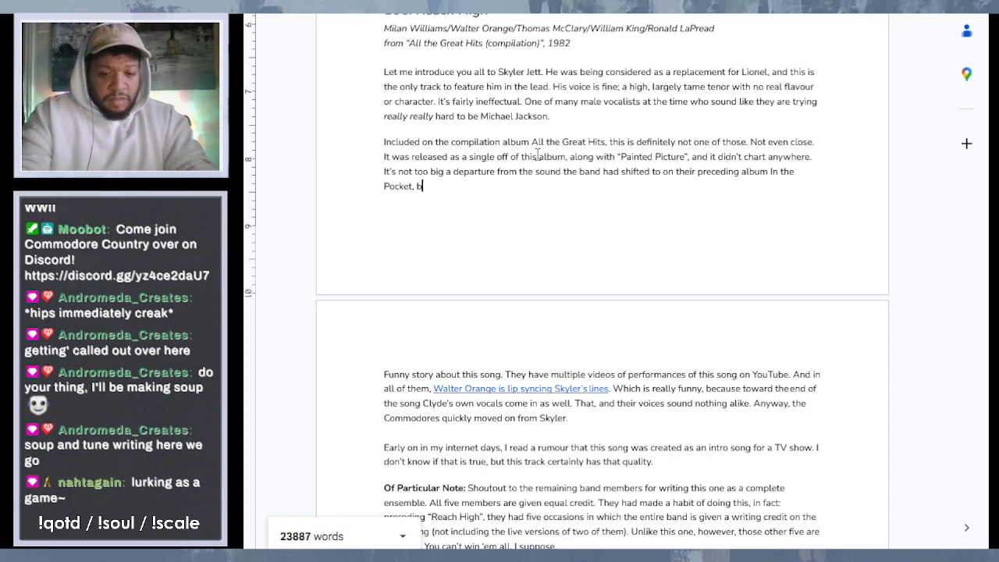
type("ut ther")
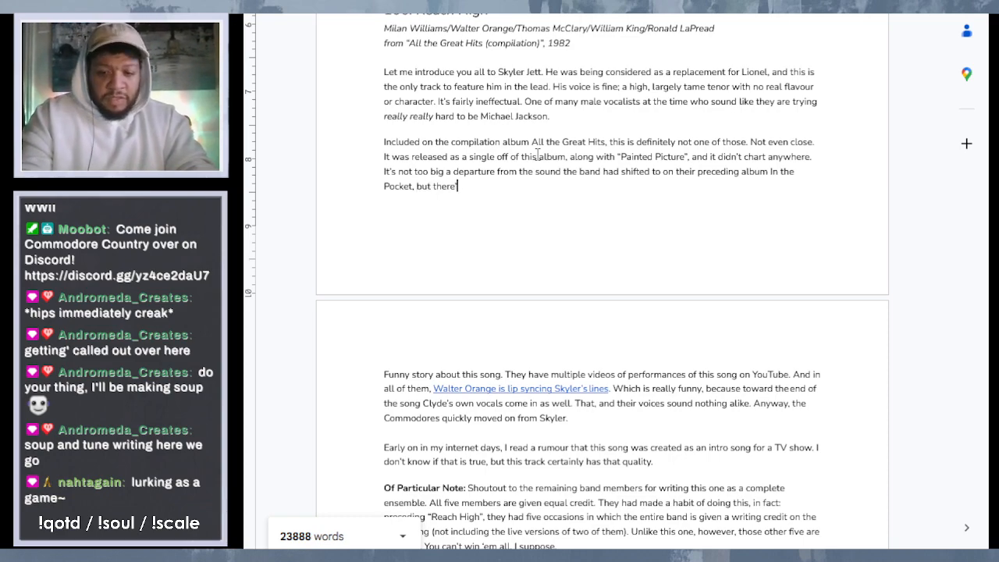
type("e's nothing re")
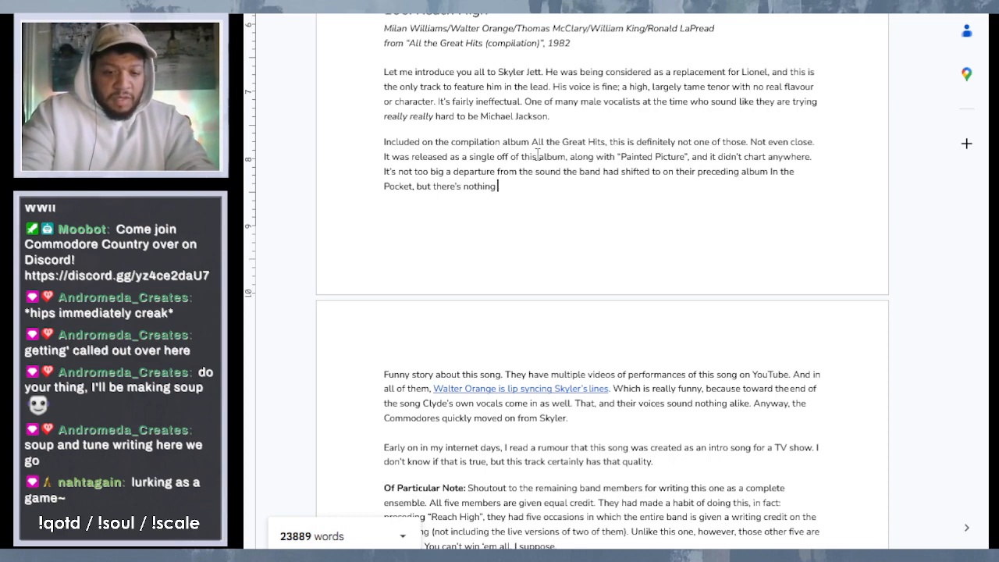
type("ally dis")
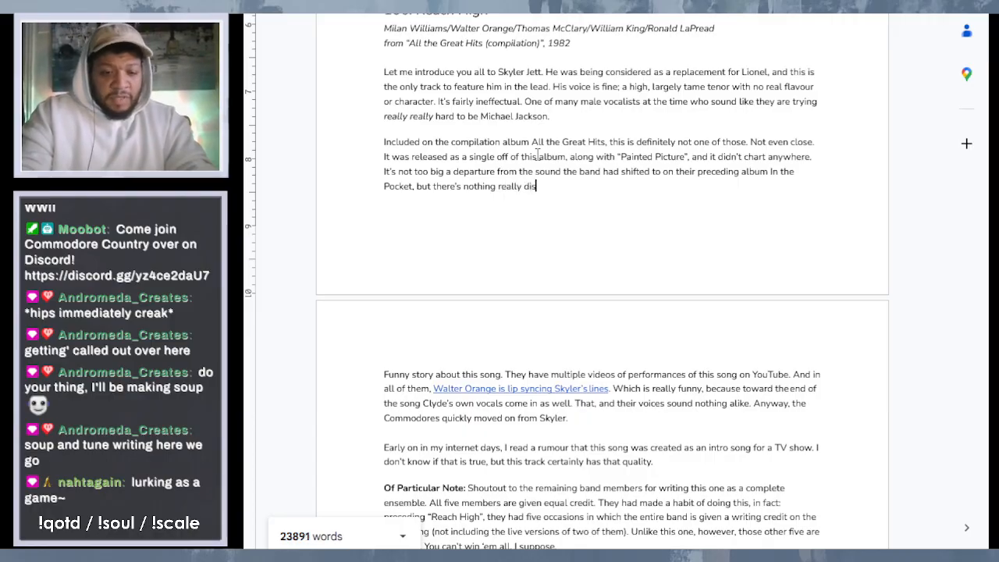
type("tinct")
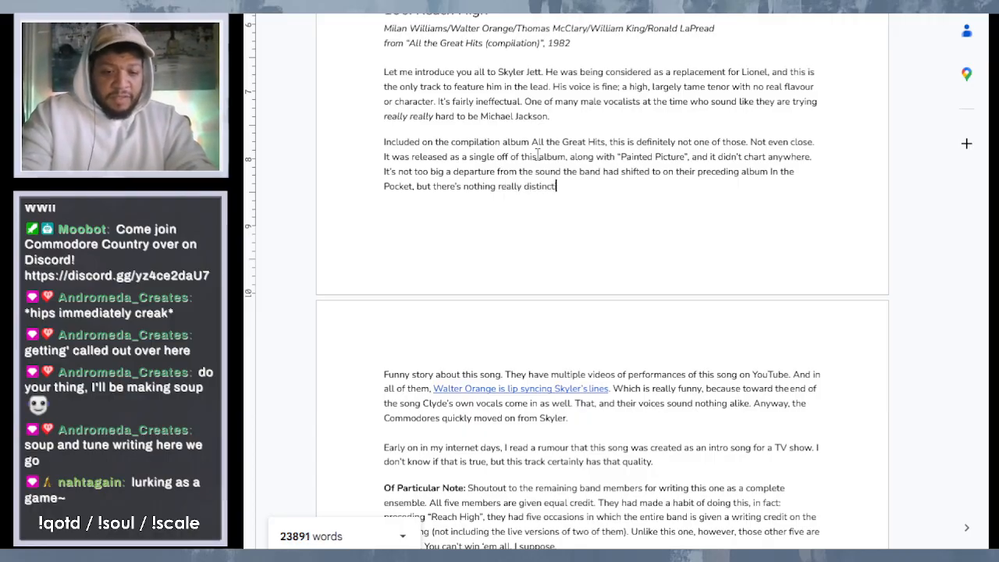
type("ive abo")
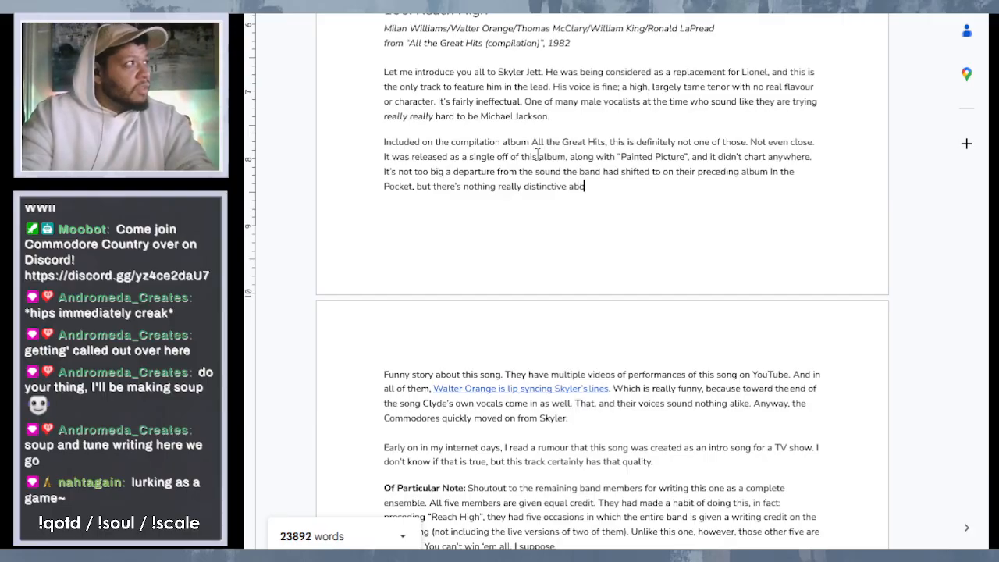
type("ut it.")
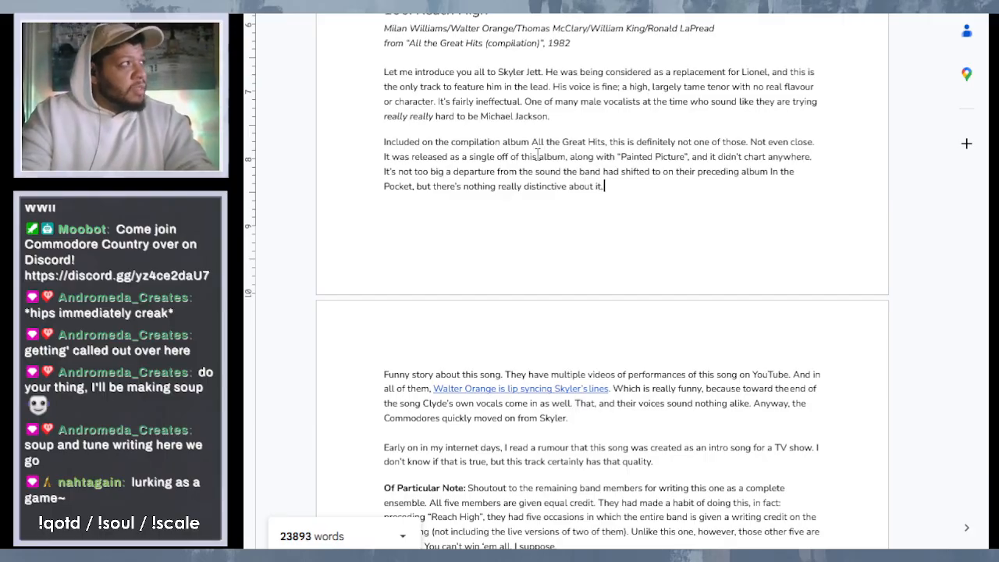
type(" The only")
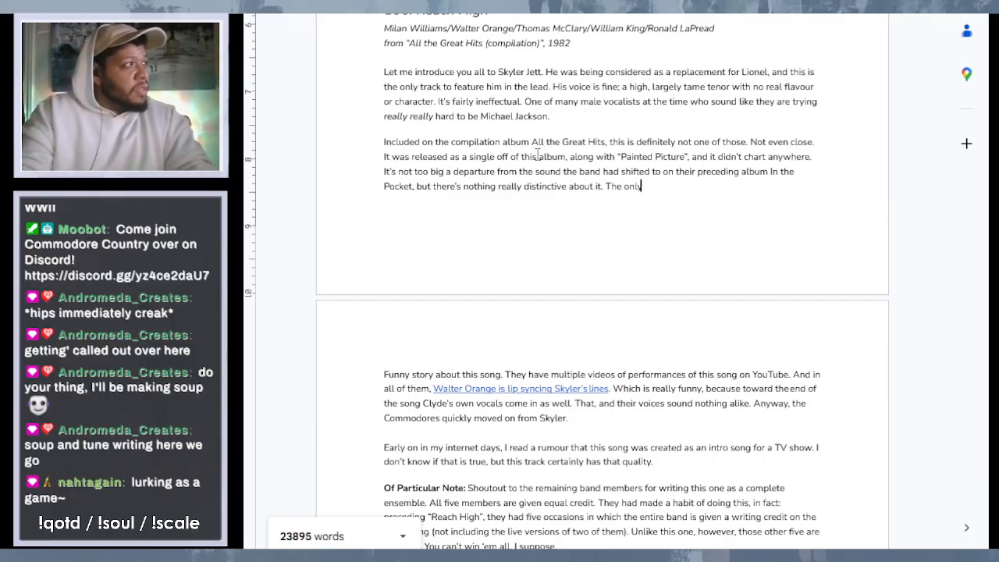
type(" thing th")
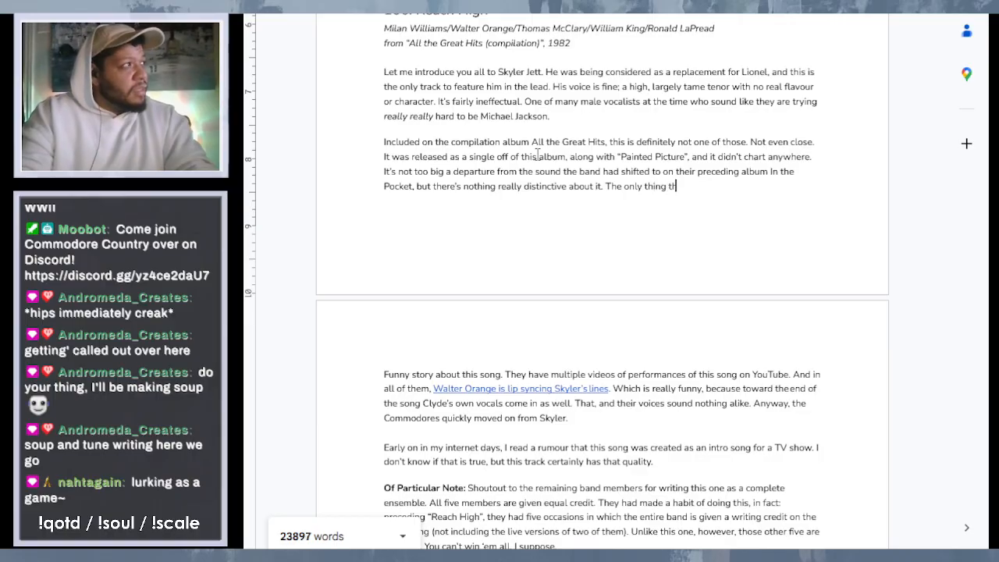
type("at really")
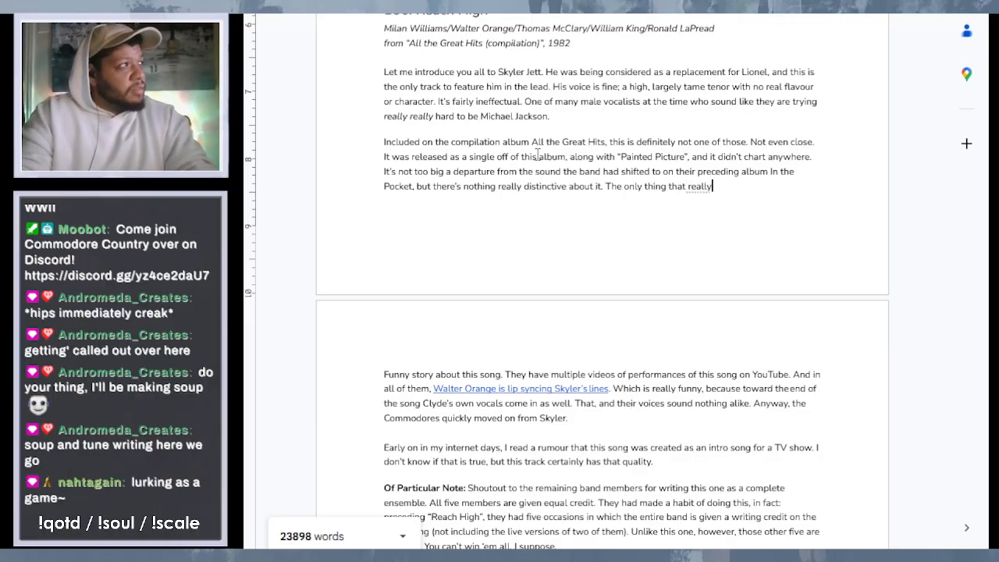
type(" grabs yo")
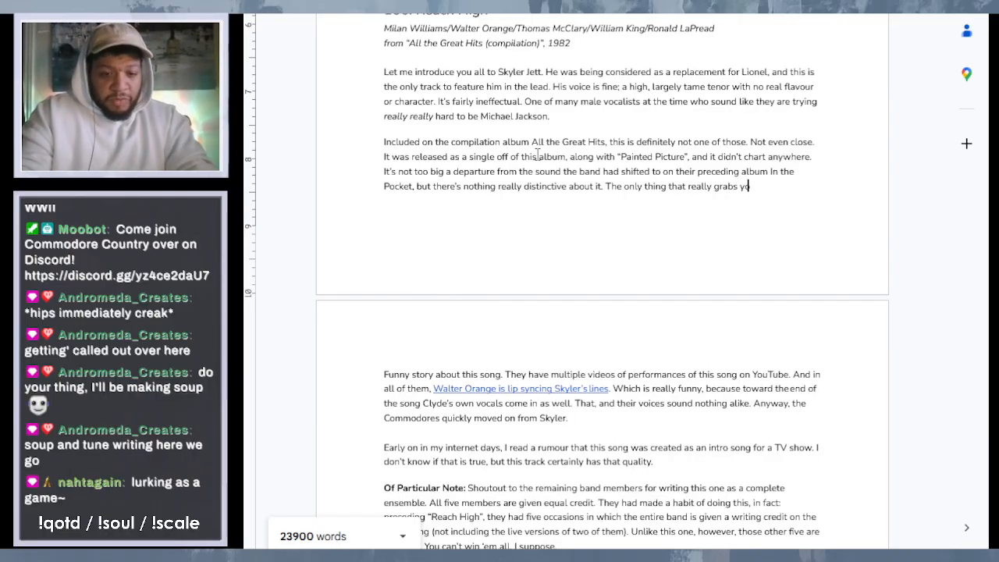
type("ur attentio")
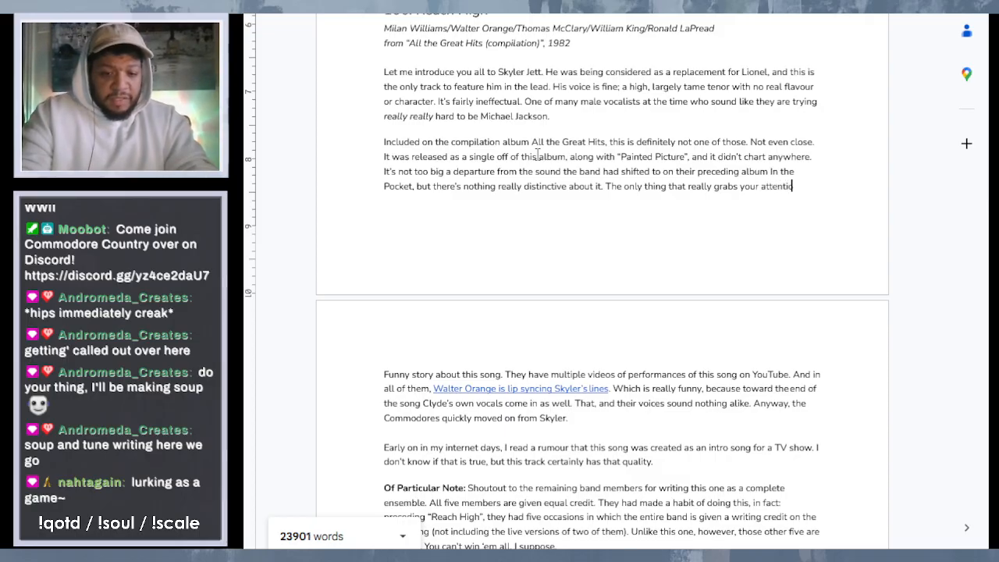
type("n is the ")
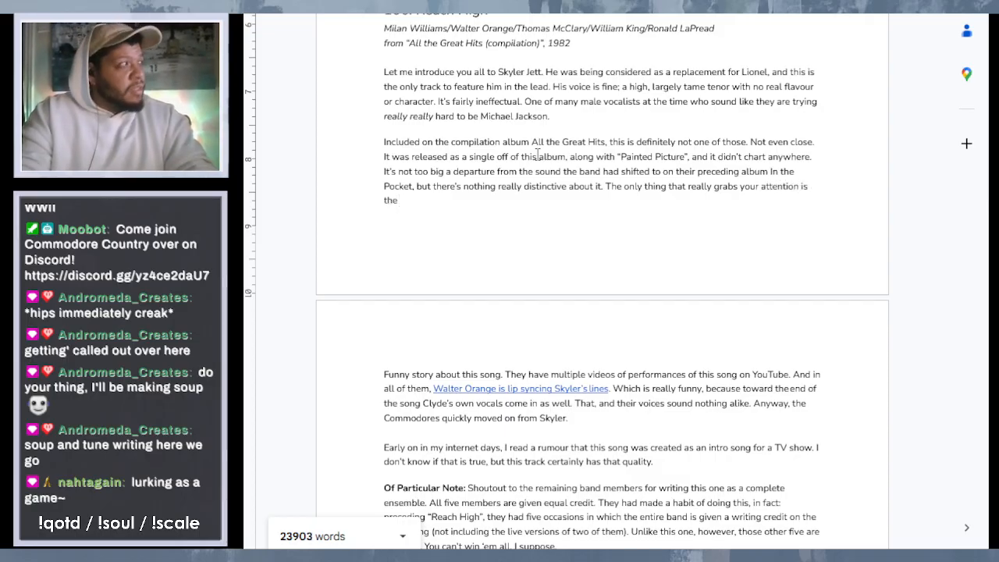
type("in")
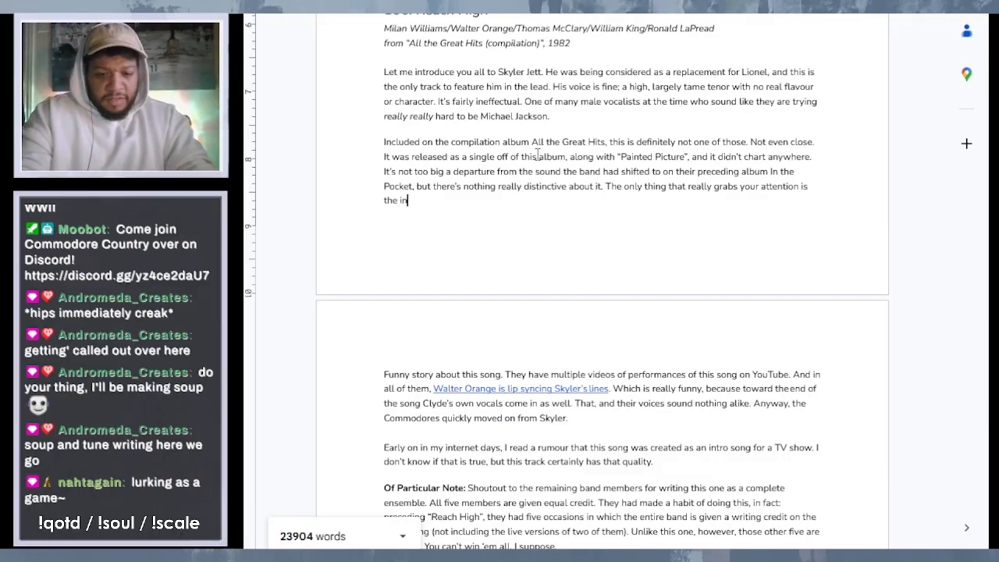
type("tro, w")
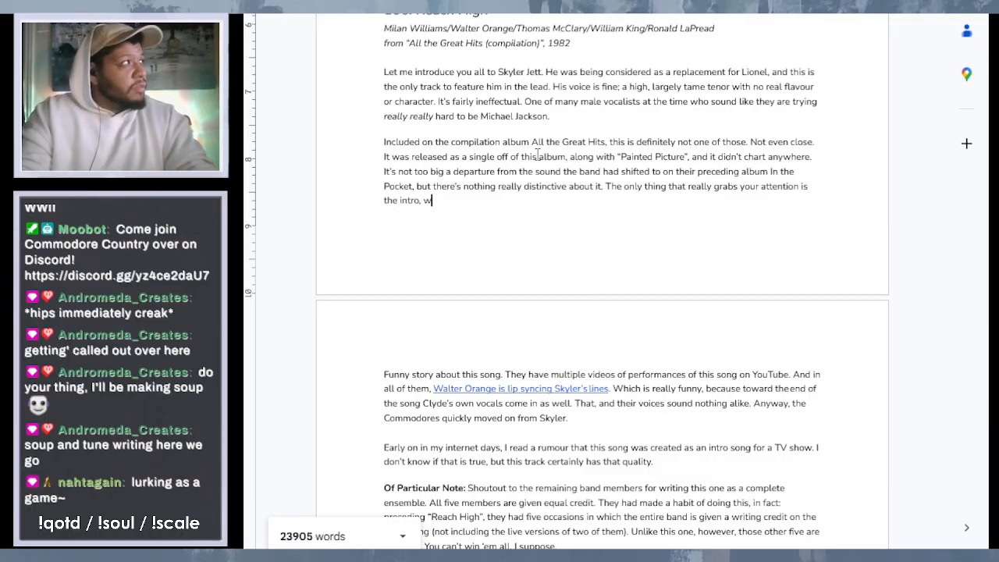
type("hich makes")
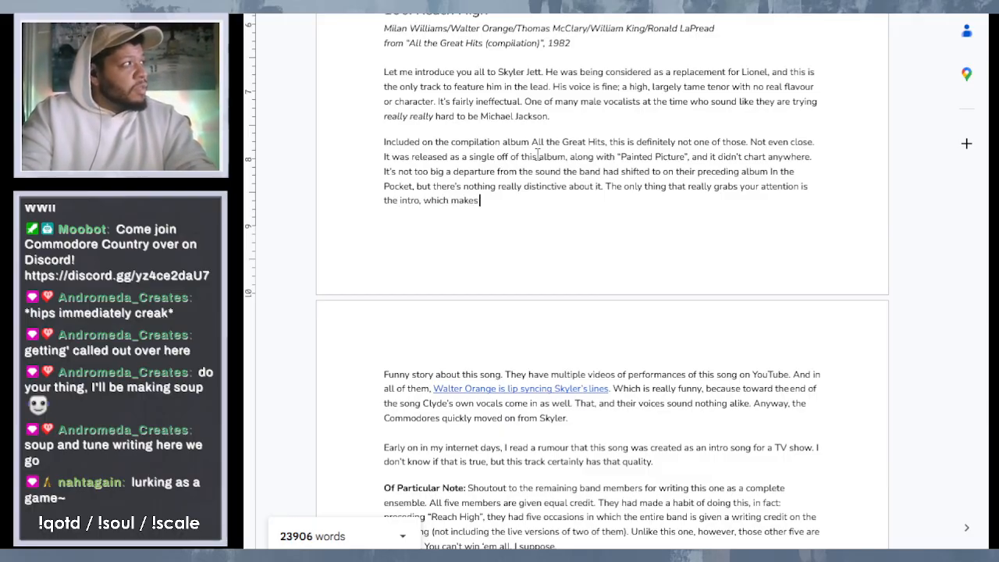
type(" the so")
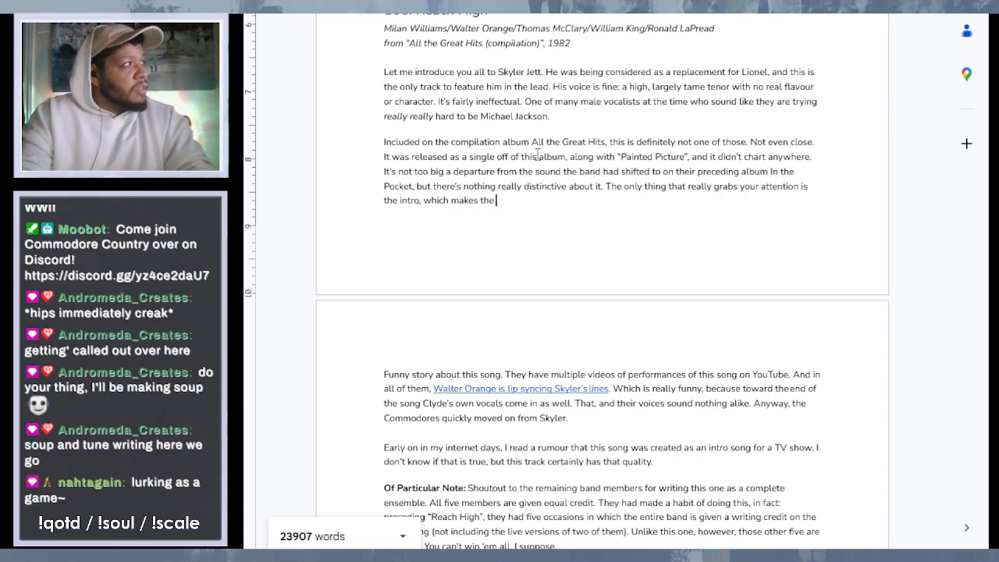
- Continue the intro sentence in the "Reach High" entry with ", which gives the impression that the song is going"
key("BackSpace")
key("BackSpace")
key("BackSpace")
key("BackSpace")
key("BackSpace")
key("BackSpace")
key("BackSpace")
key("BackSpace")
key("BackSpace")
key("BackSpace")
key("BackSpace")
key("BackSpace")
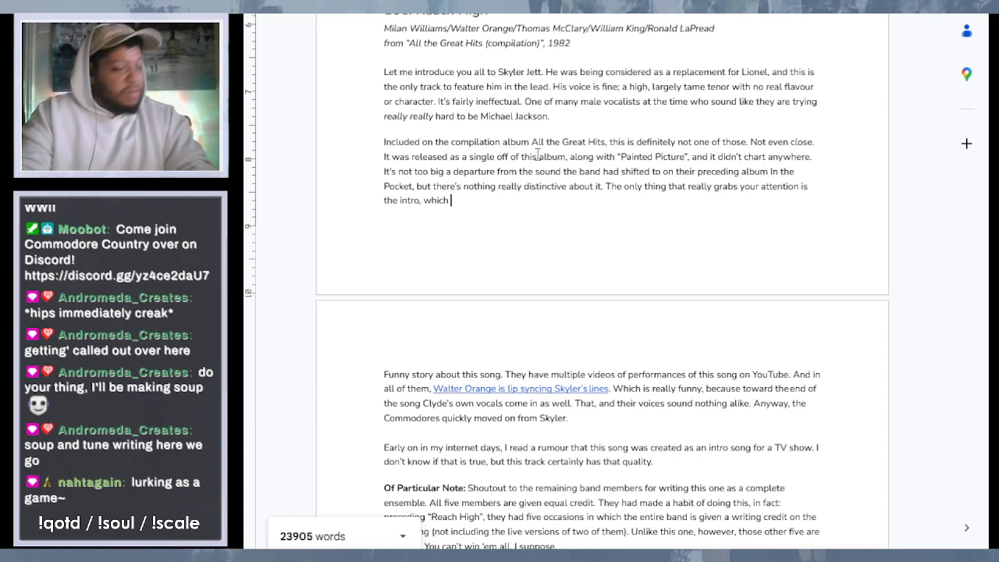
type("gives the")
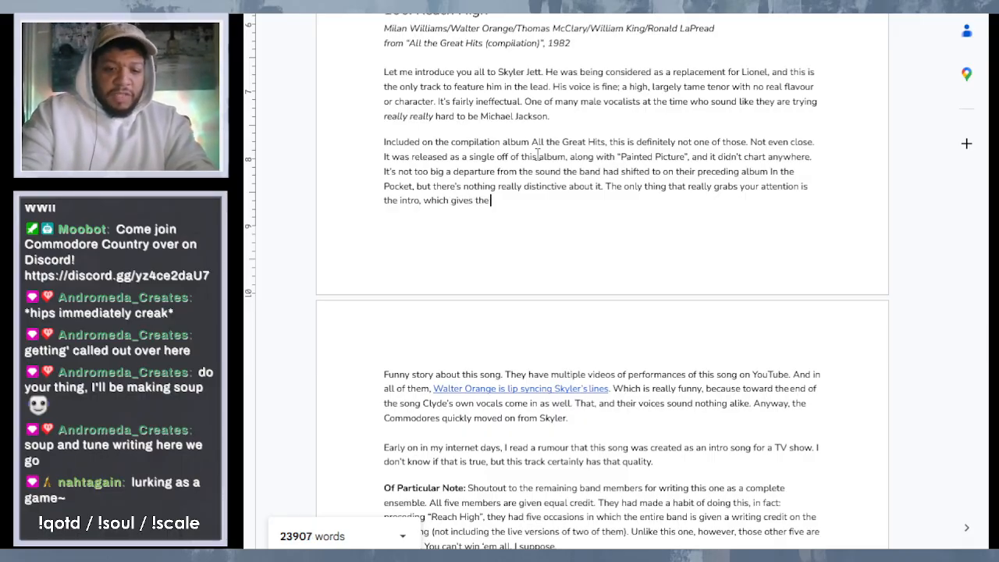
type(" impression")
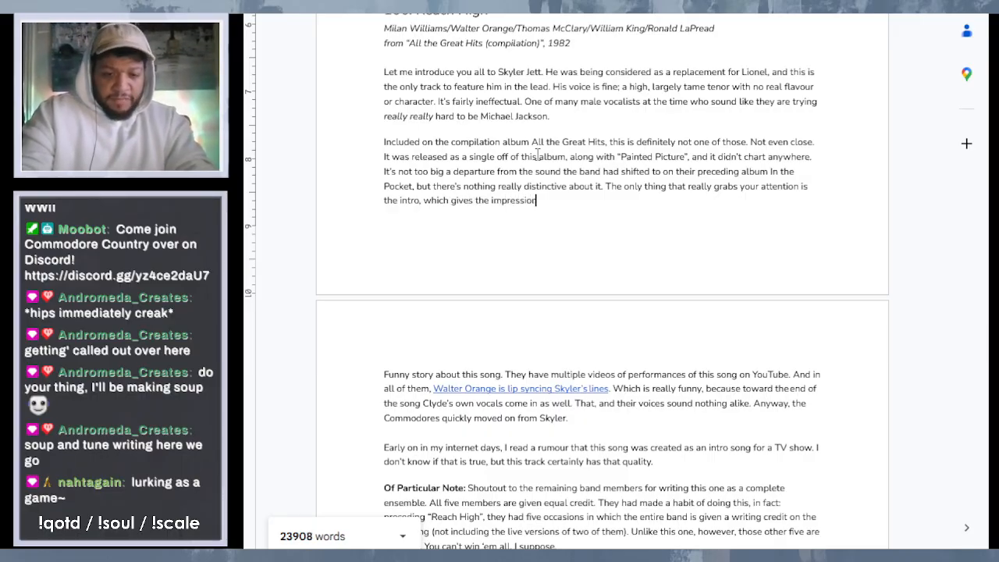
type(" that the son")
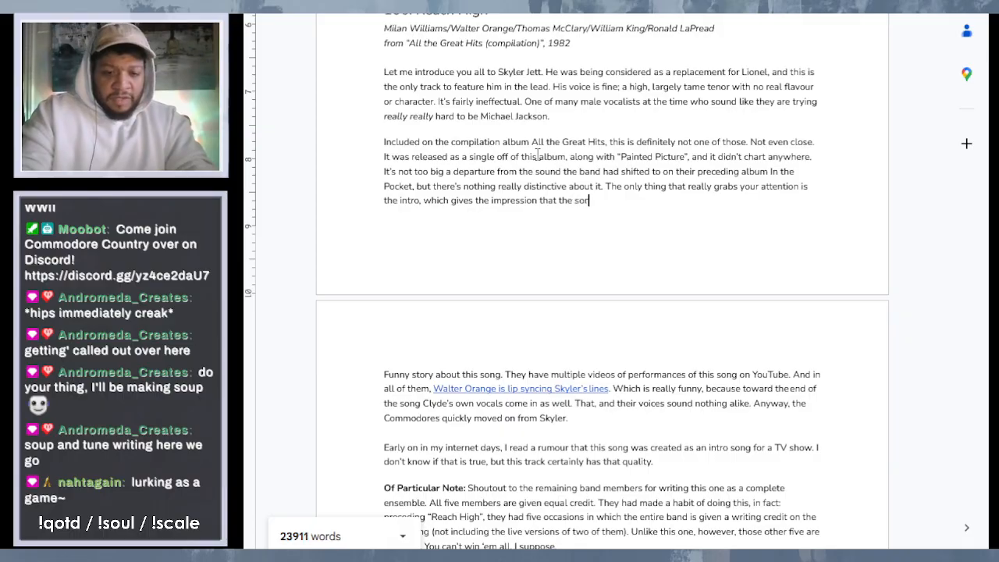
type("g is going")
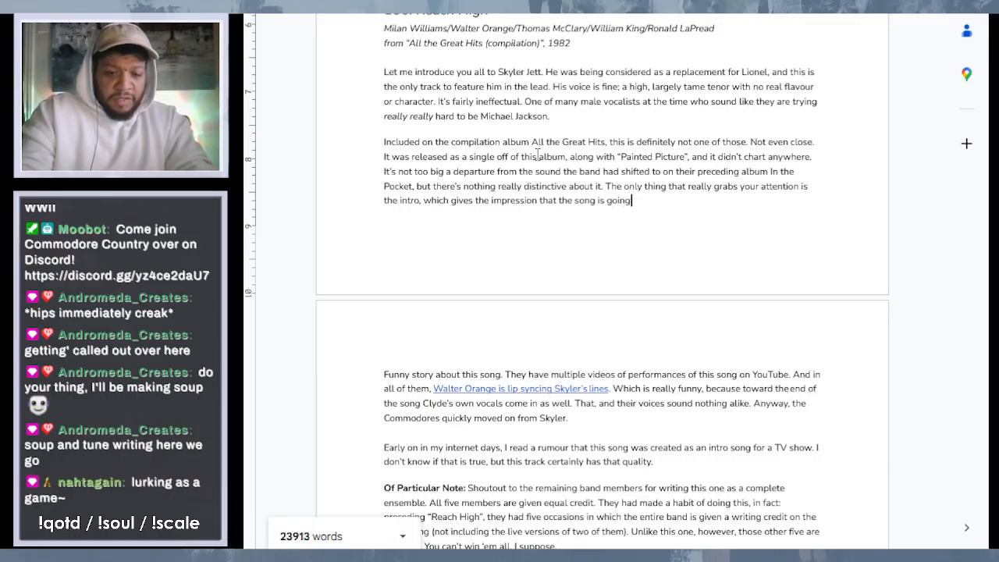
type(" to be way m")
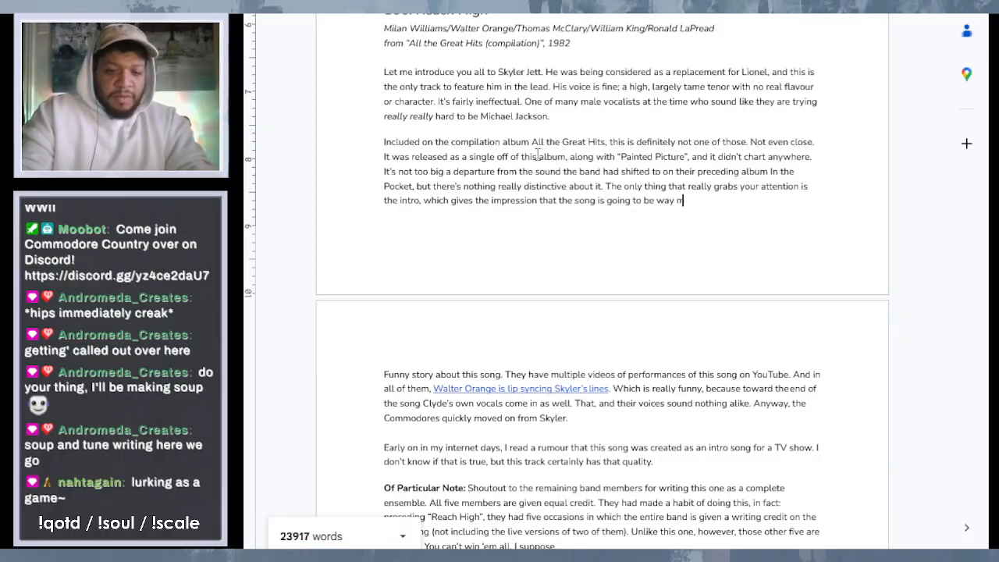
type("ore en")
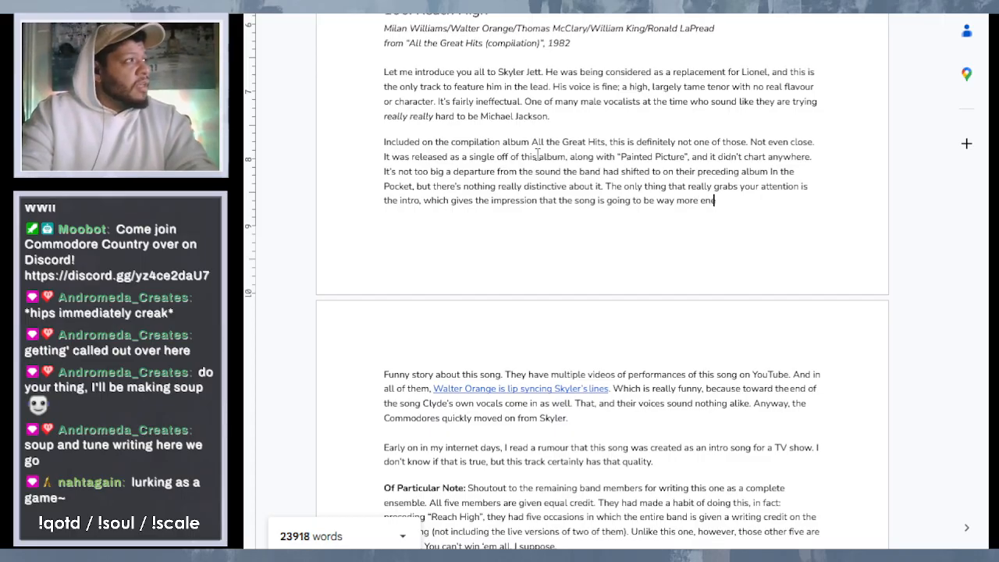
type("ergeti")
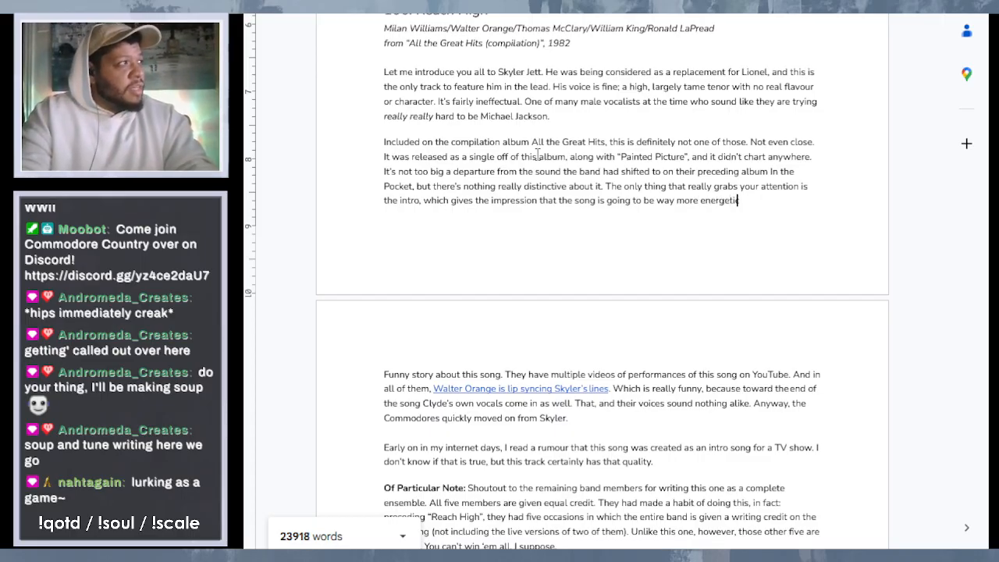
type("c than it i")
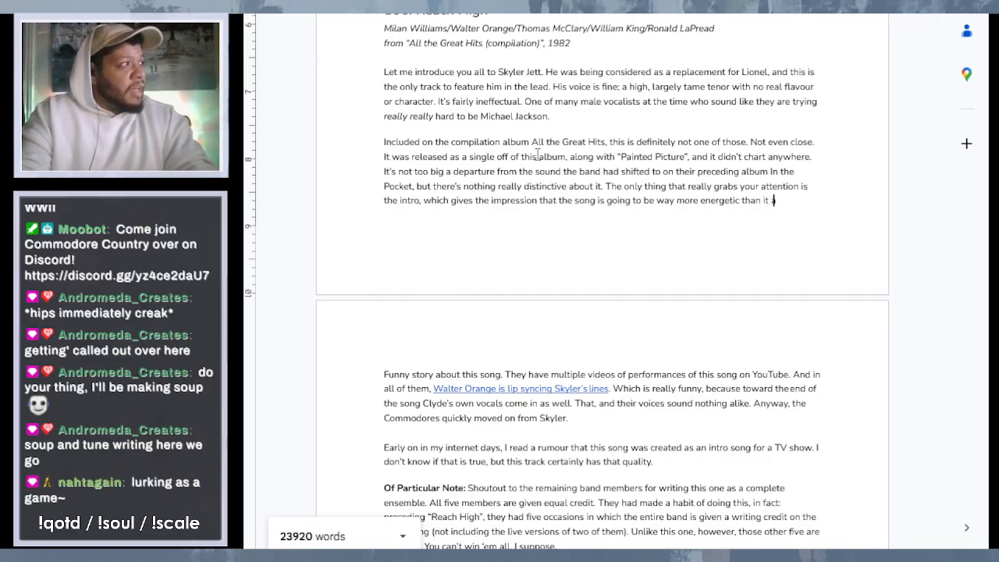
- Finish the intro sentence after "the song is going" with "to be way more energetic than it actually is."
key("BackSpace")
type("actually is")
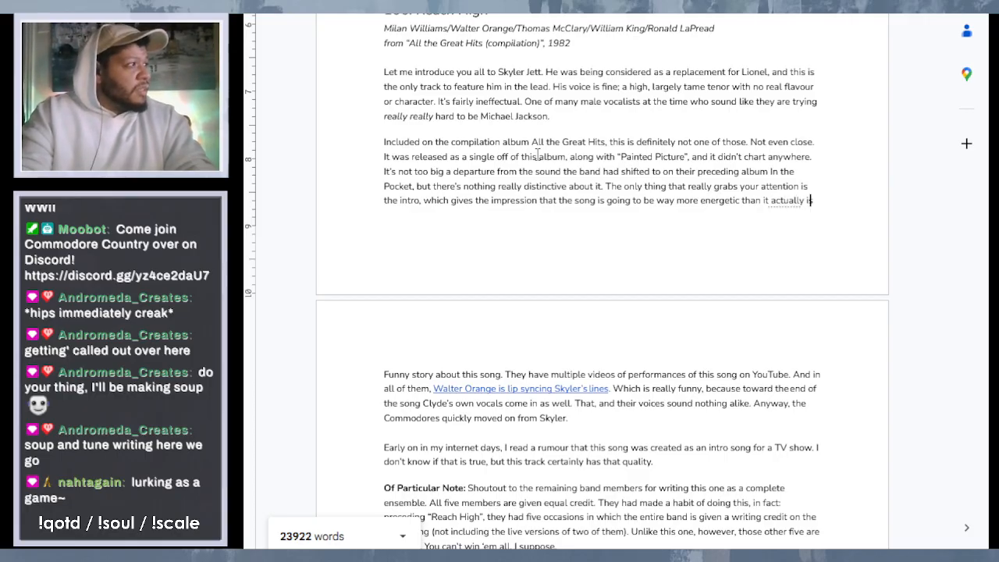
type(".")
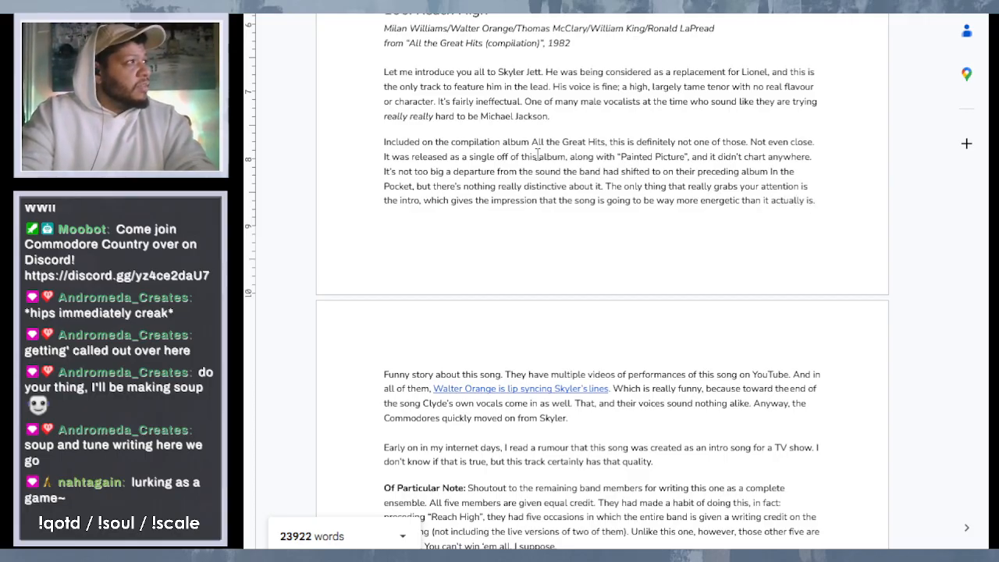
- Replace "which" after "the intro," with "whose wailing synths" in the new "Reach High" paragraph
scroll(734, 259, "down", 3)
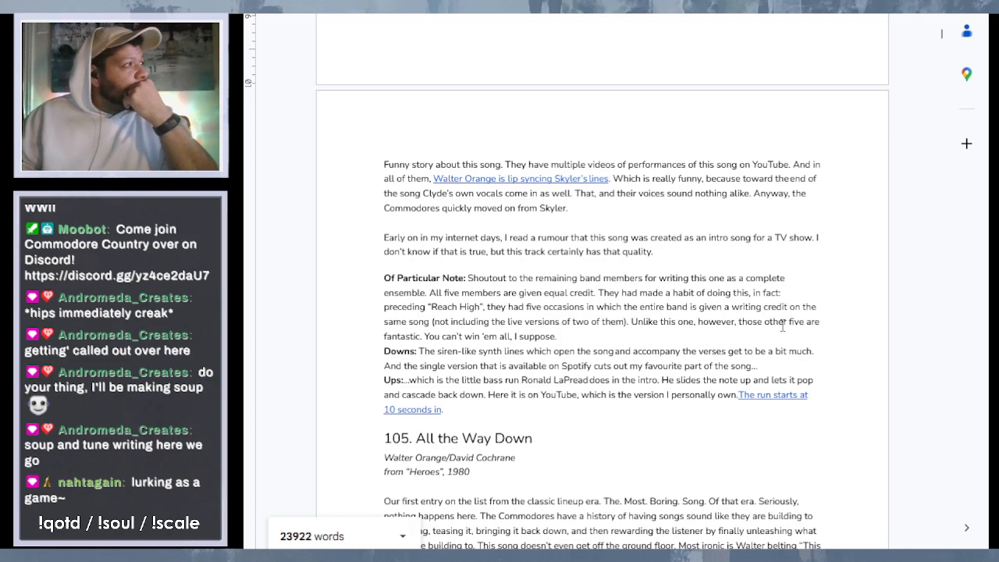
scroll(729, 283, "up", 3)
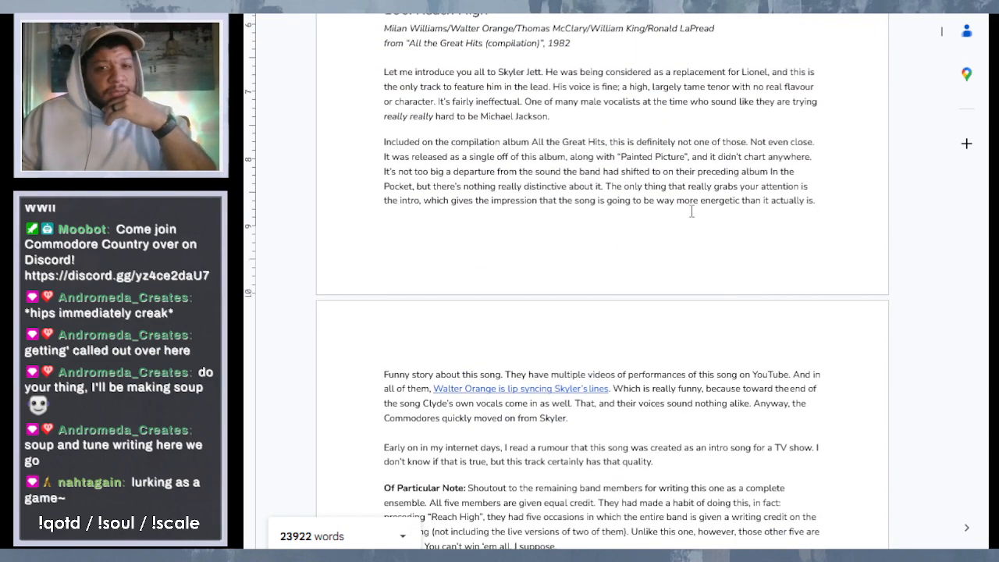
mouse_move(886, 191)
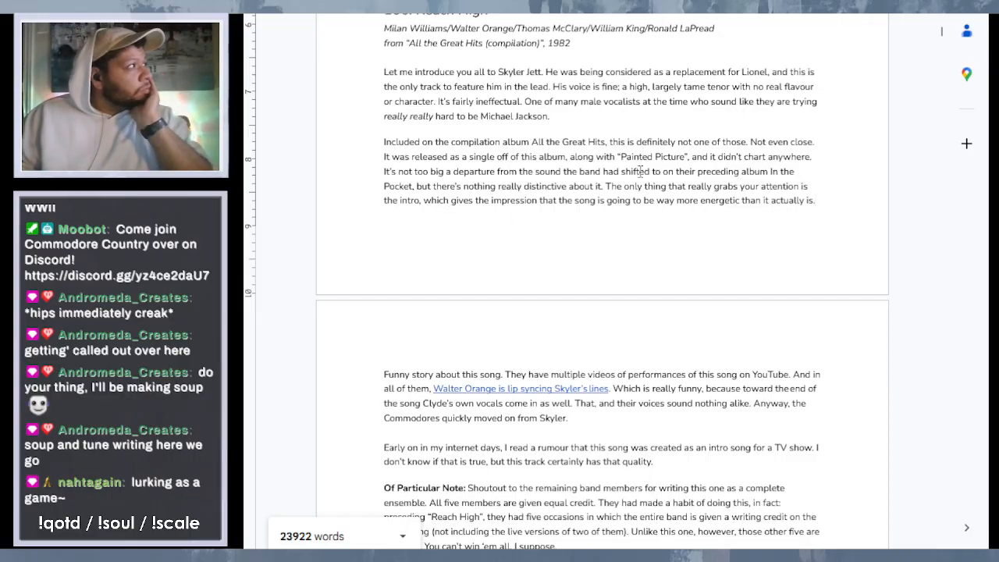
left_click_drag(449, 201, 432, 200)
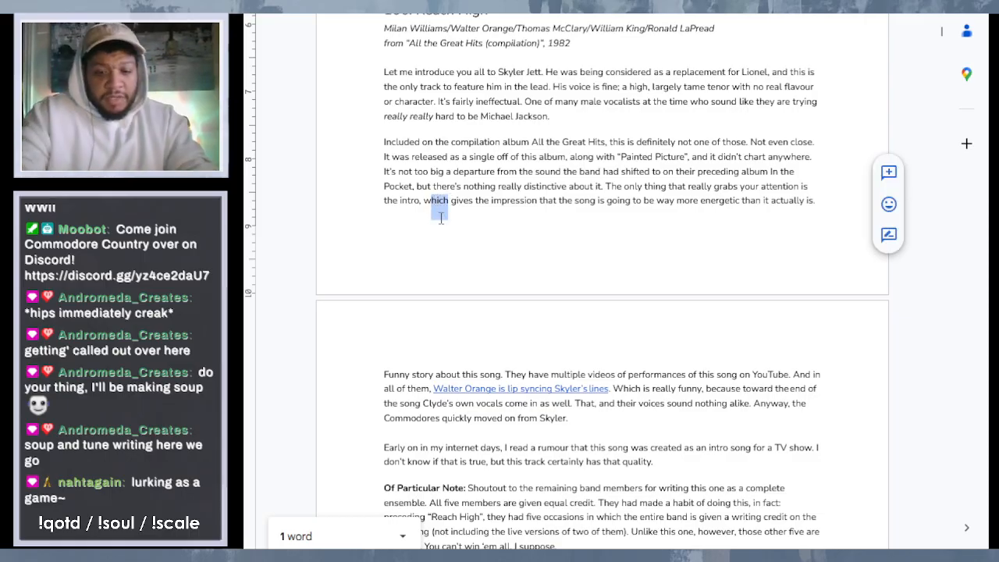
type("whose ")
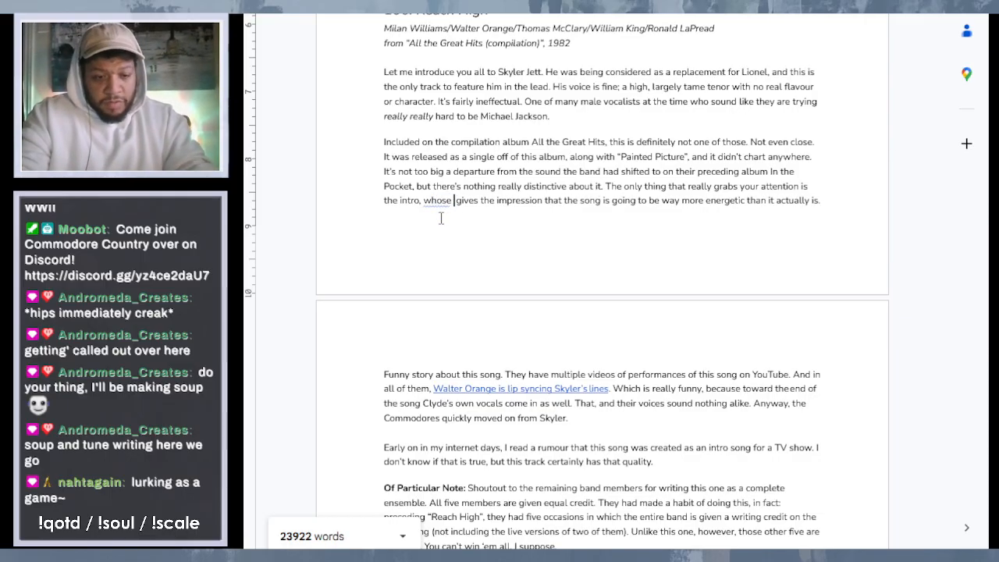
type("wailing syth")
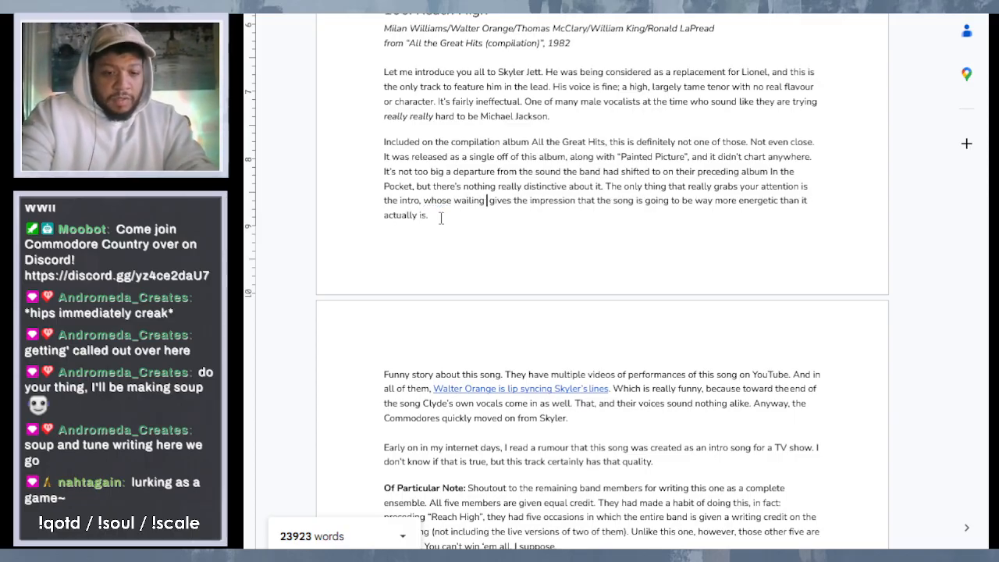
type("s")
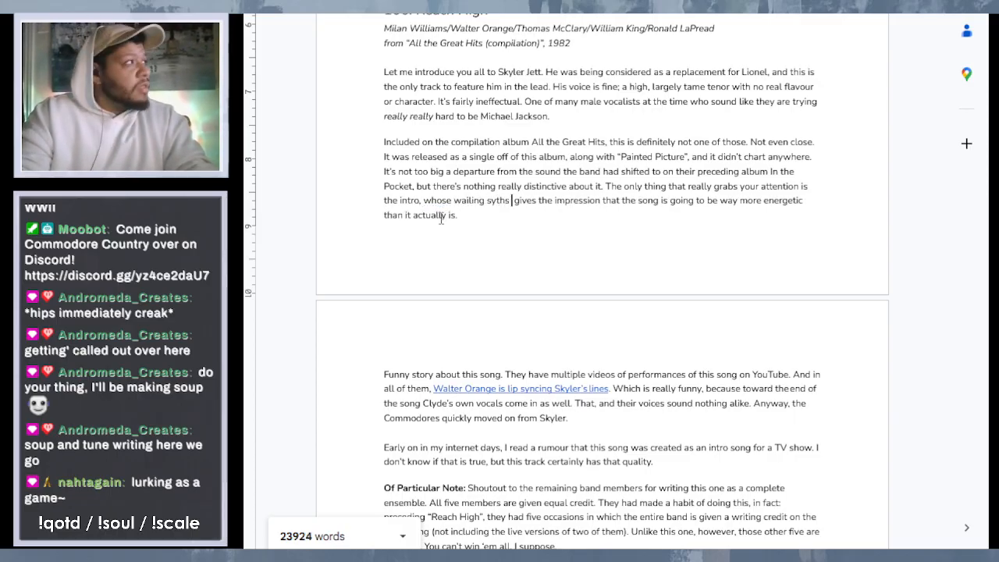
key("BackSpace")
key("BackSpace")
key("BackSpace")
type("nths")
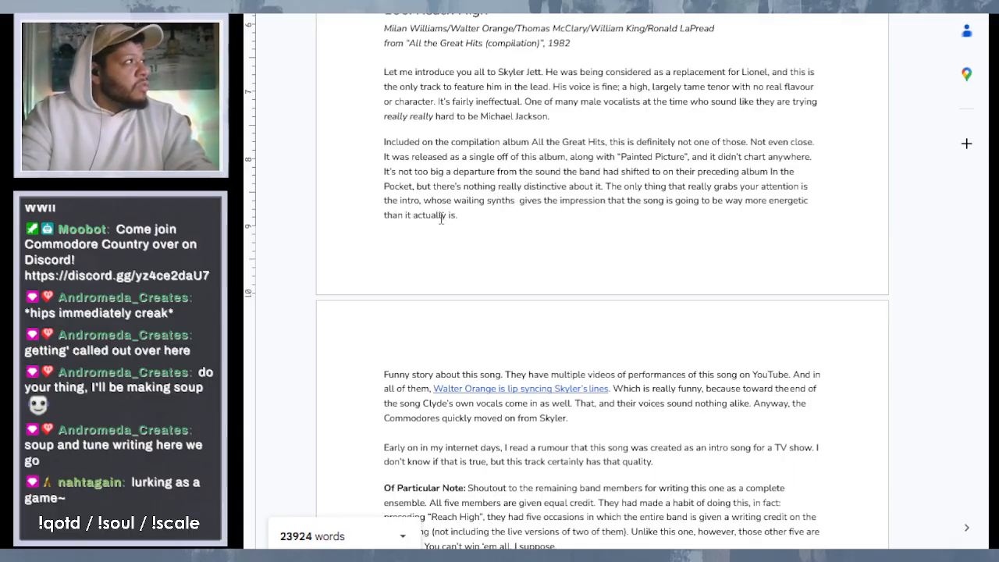
type(" and")
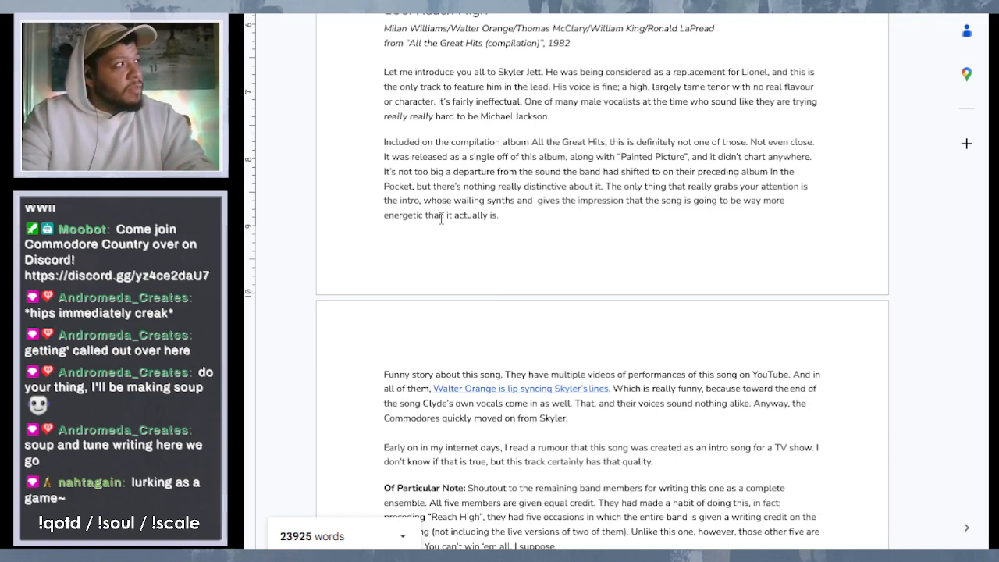
- Add "and punchy horns" after "wailing synths" and change "gives" to "give" to match the plural subject
type("pinchy")
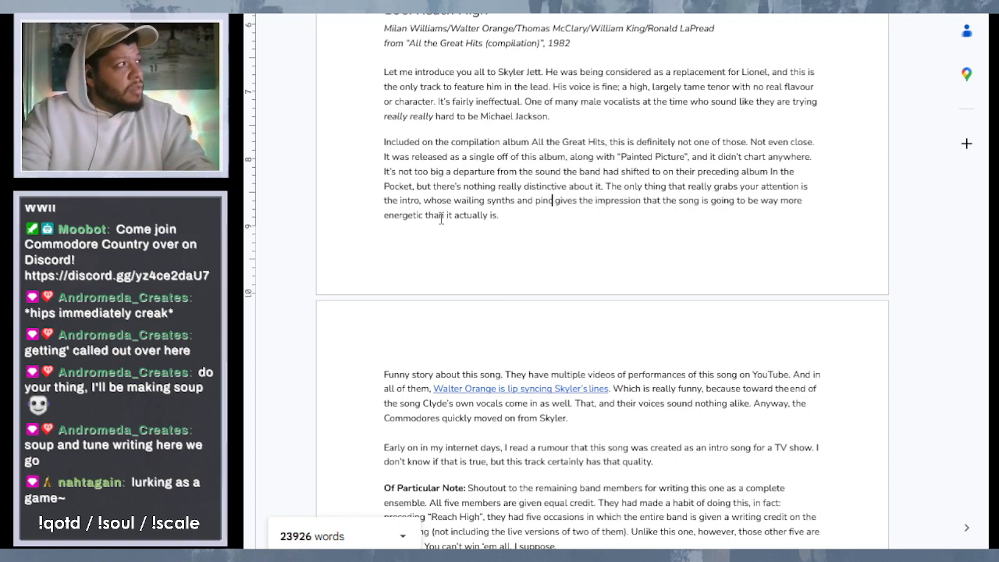
key("BackSpace")
key("BackSpace")
key("BackSpace")
key("BackSpace")
key("BackSpace")
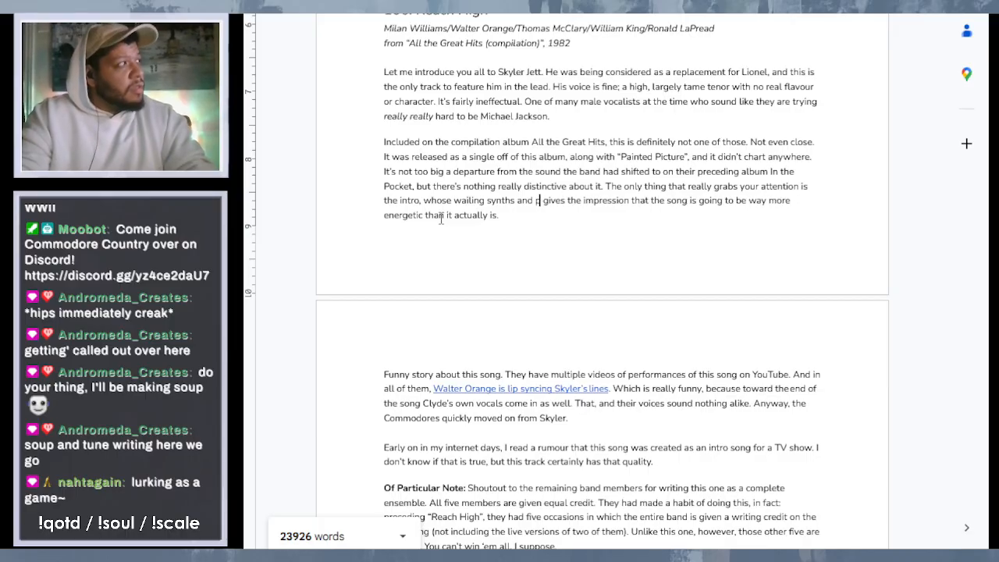
type("unchy horn")
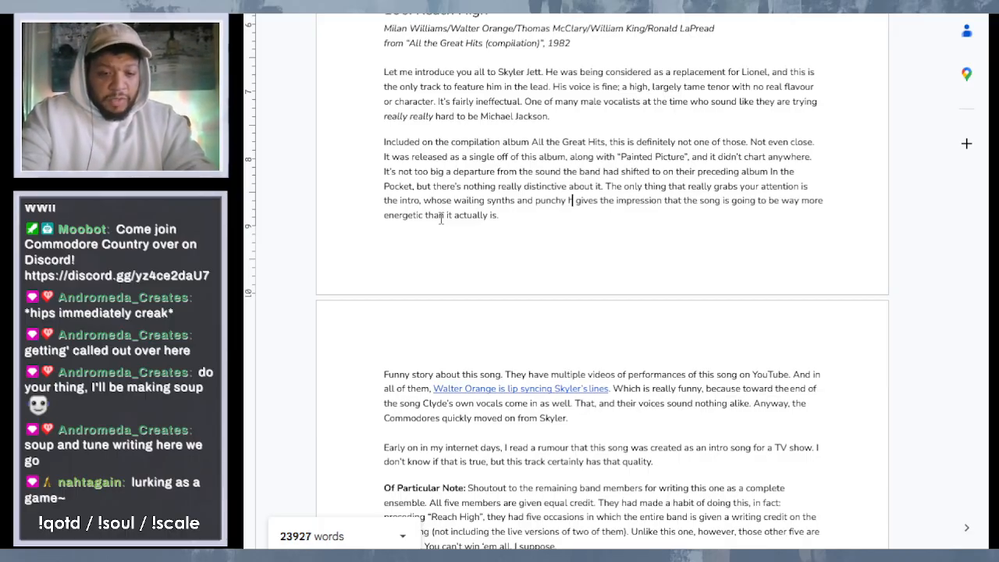
type("s")
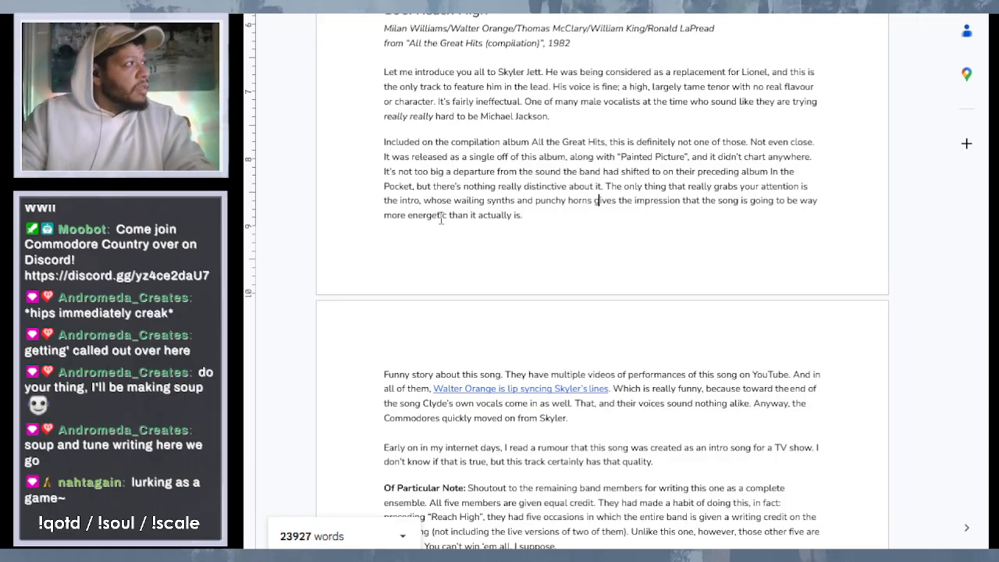
key("BackSpace")
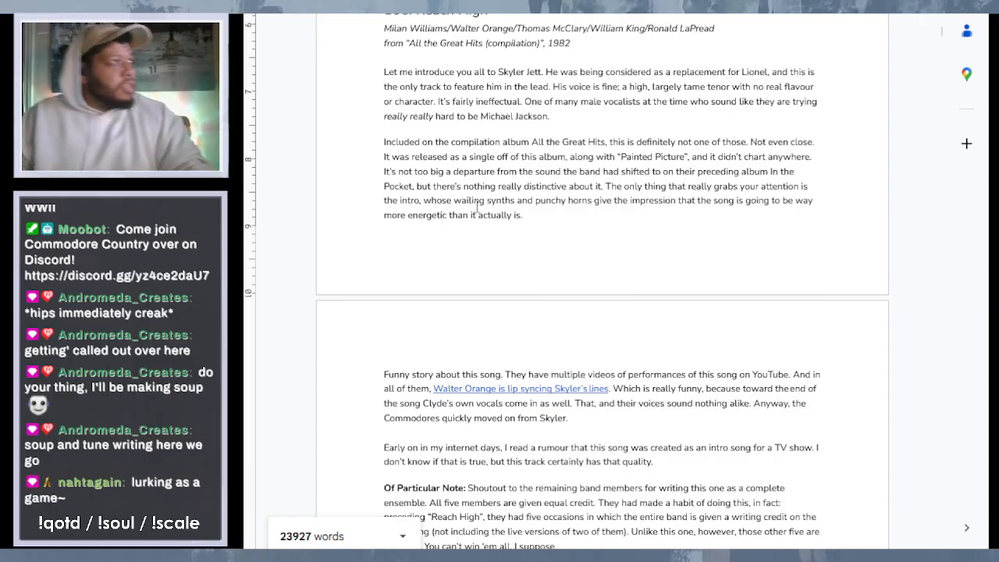
left_click(600, 215)
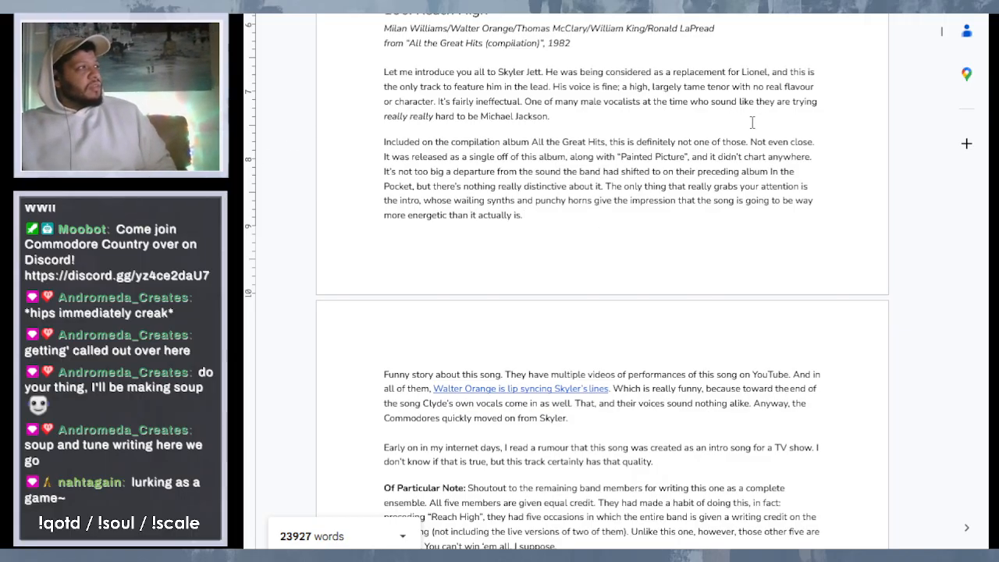
- Read through the rest of entry 106, "Reach High", and entry 105, "All the Way Down"
scroll(680, 208, "down", 3)
scroll(680, 208, "down", 3)
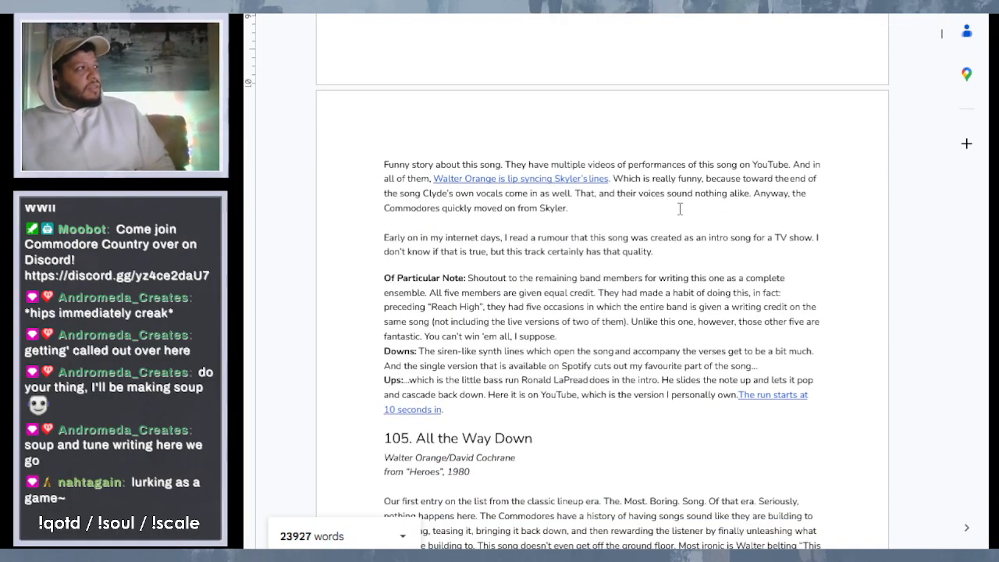
scroll(680, 202, "down", 1)
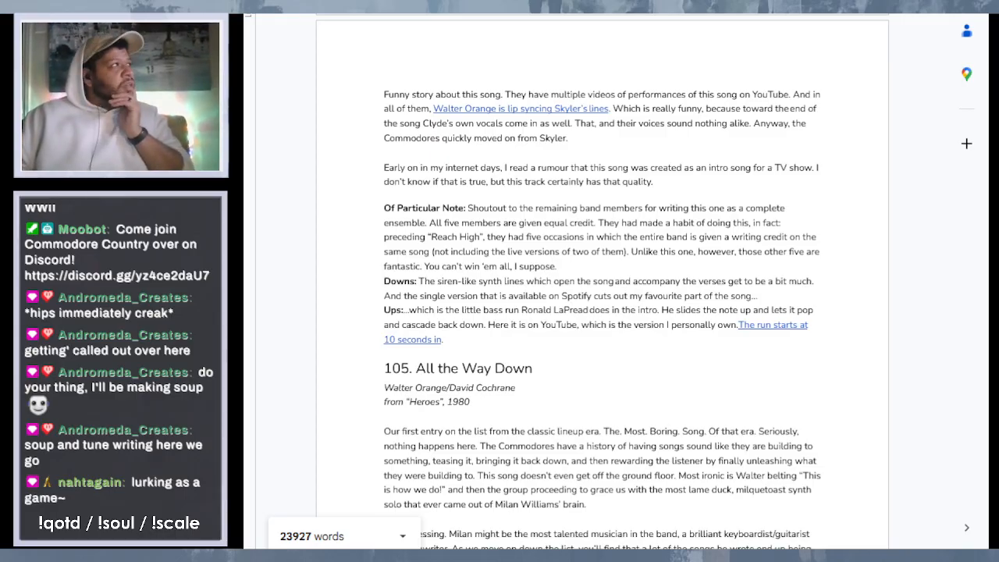
scroll(527, 105, "up", 10)
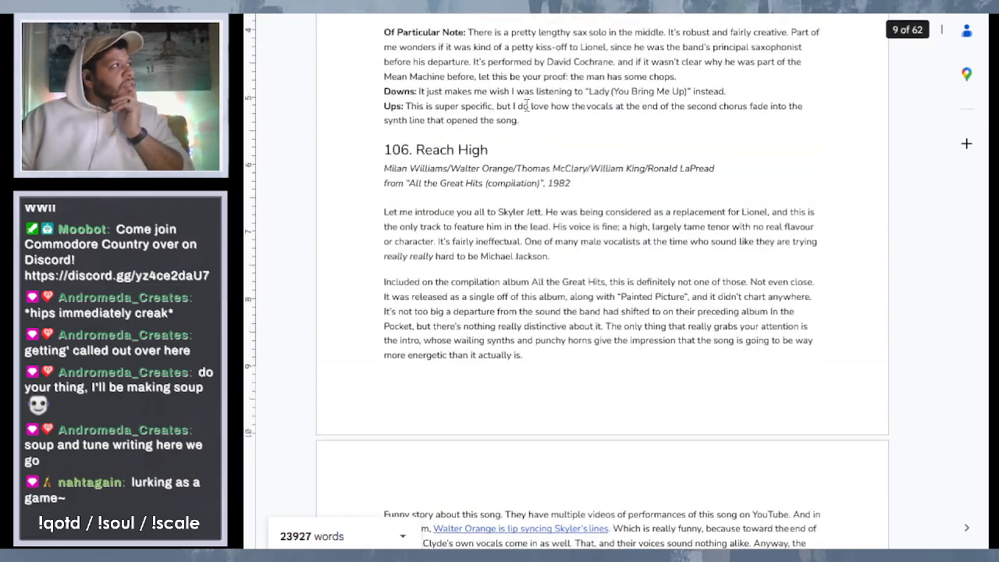
scroll(527, 105, "down", 7)
scroll(527, 106, "down", 6)
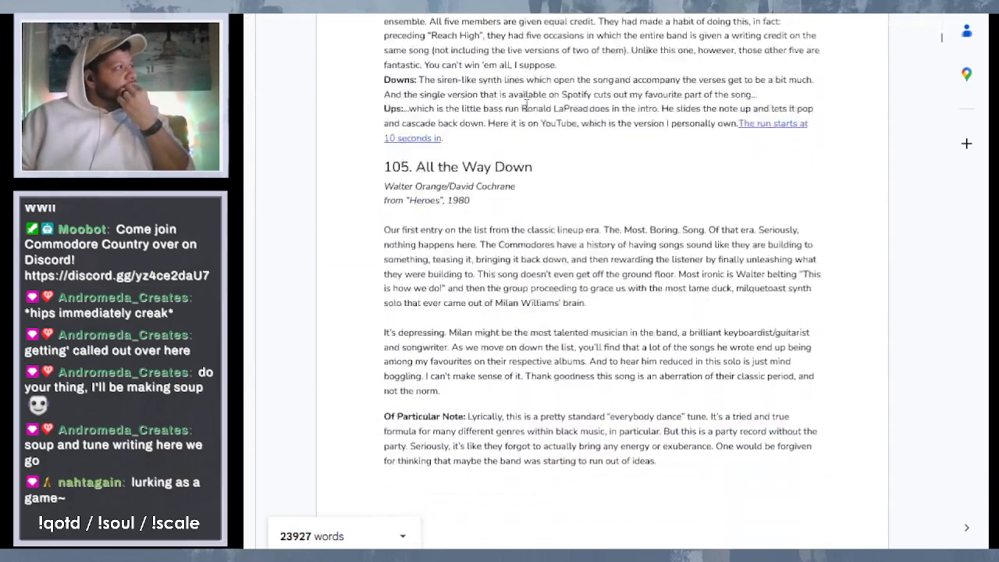
scroll(527, 105, "down", 2)
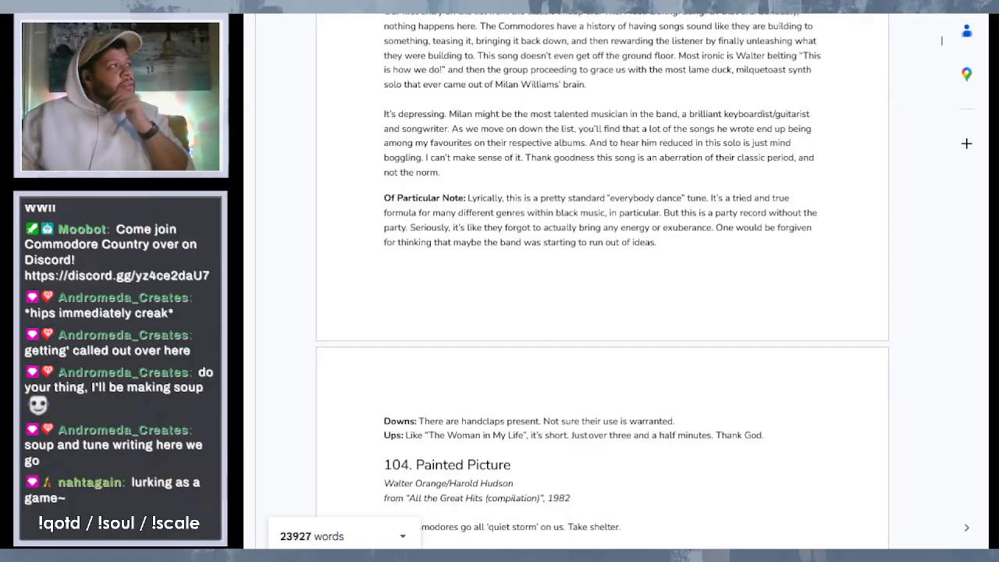
scroll(506, 129, "up", 1)
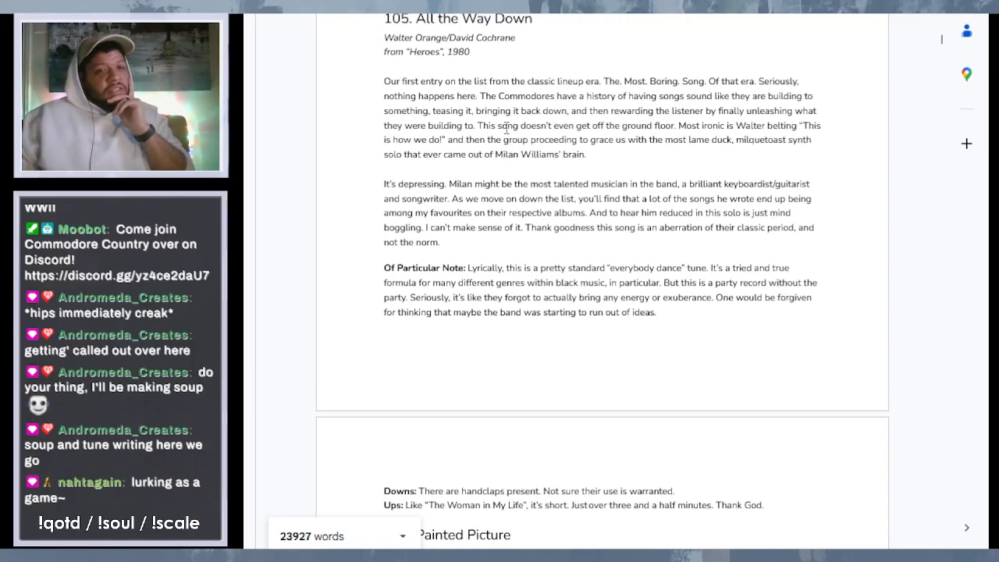
- Insert a space before the "The run starts at 10 seconds in" link in entry 106's Ups
scroll(507, 128, "up", 1)
scroll(506, 128, "up", 1)
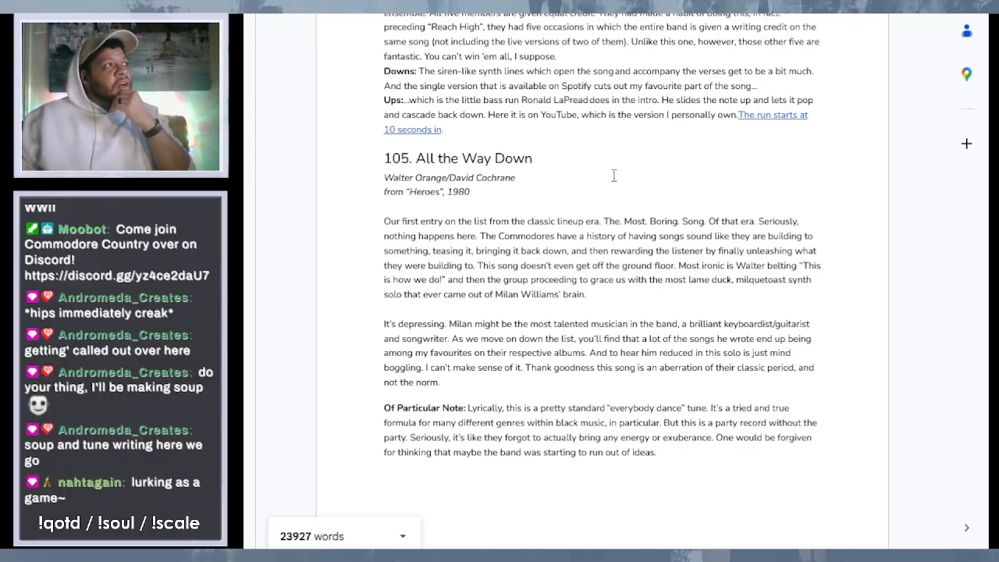
left_click(741, 115)
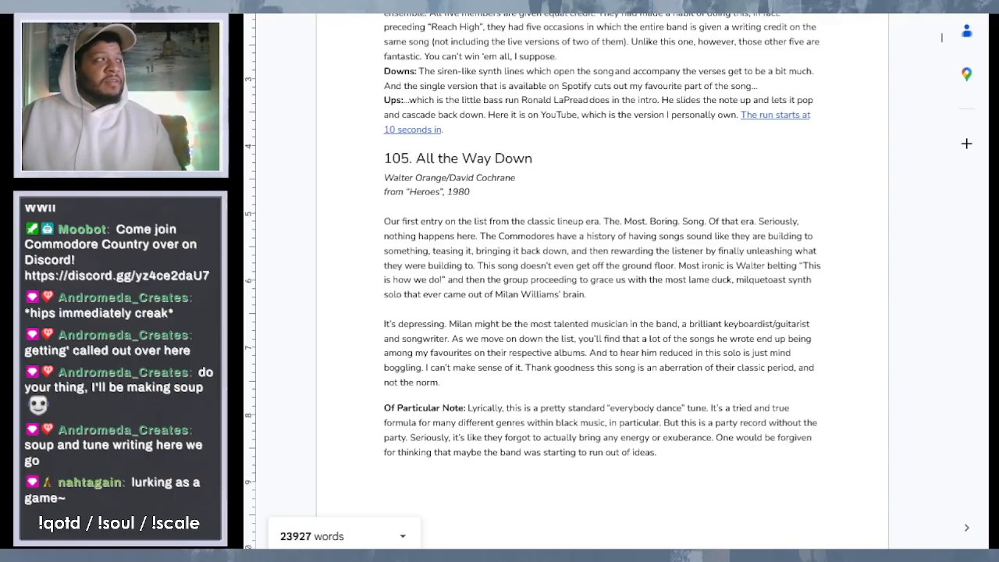
- Review entry 105, "All the Way Down", including its album credit, and look ahead through entry 104, "Painted Picture"
left_click_drag(406, 191, 445, 193)
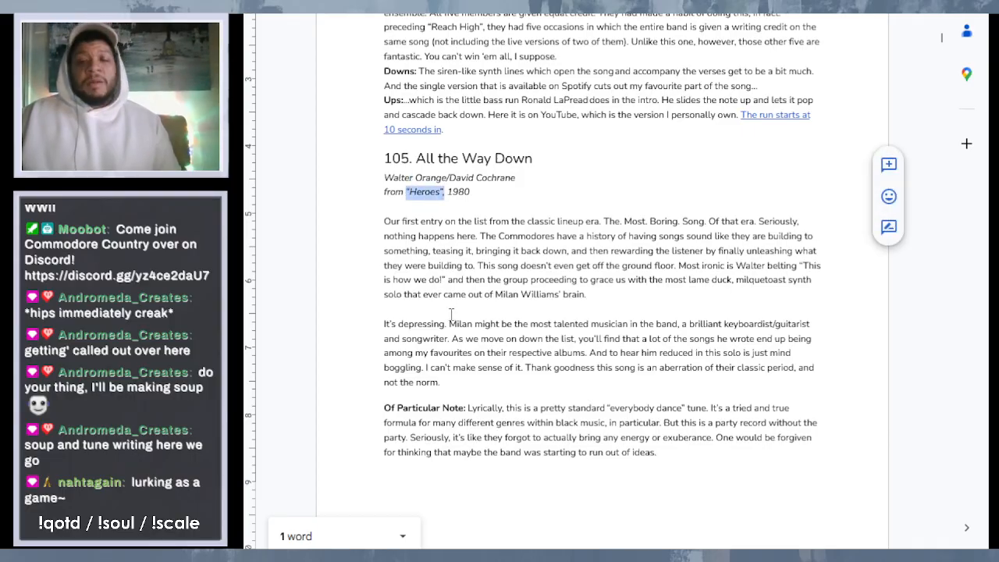
left_click(510, 250)
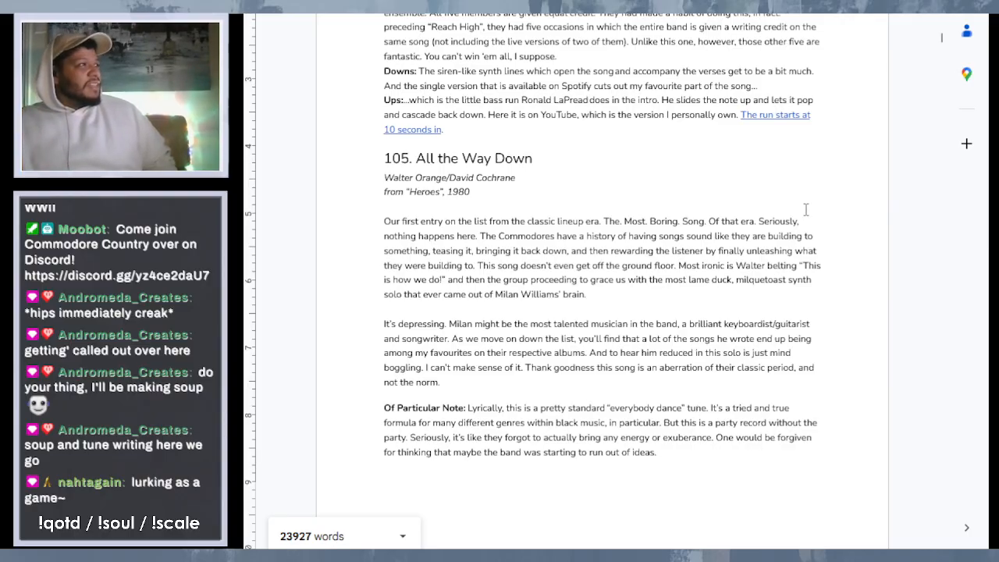
scroll(713, 239, "down", 1)
scroll(713, 239, "down", 5)
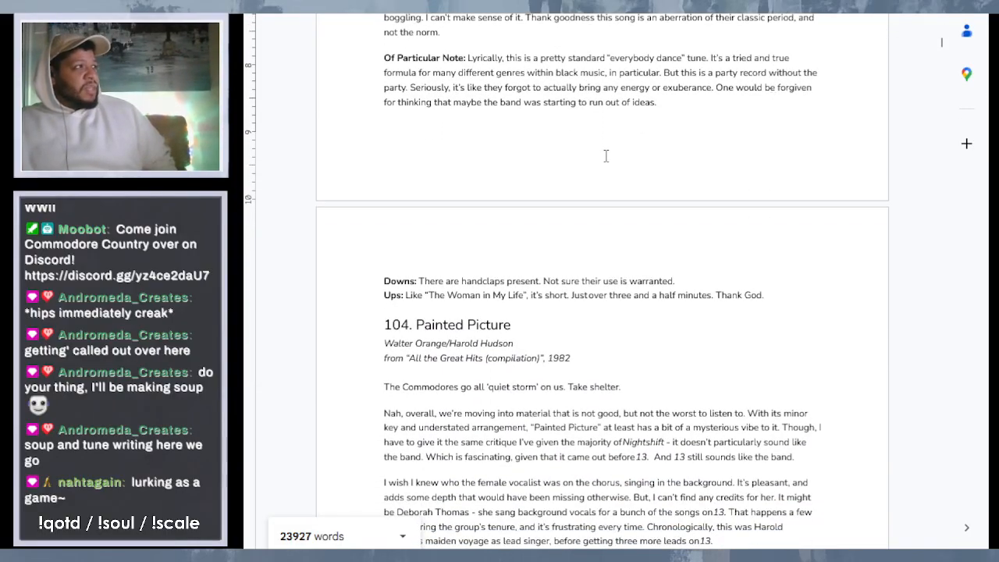
scroll(607, 152, "down", 1)
scroll(608, 149, "down", 2)
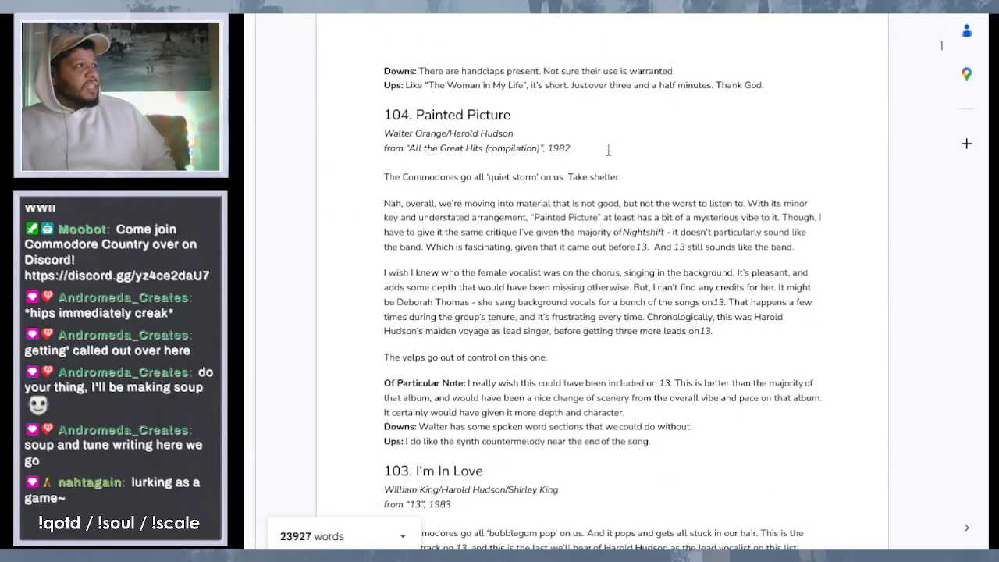
scroll(608, 149, "up", 4)
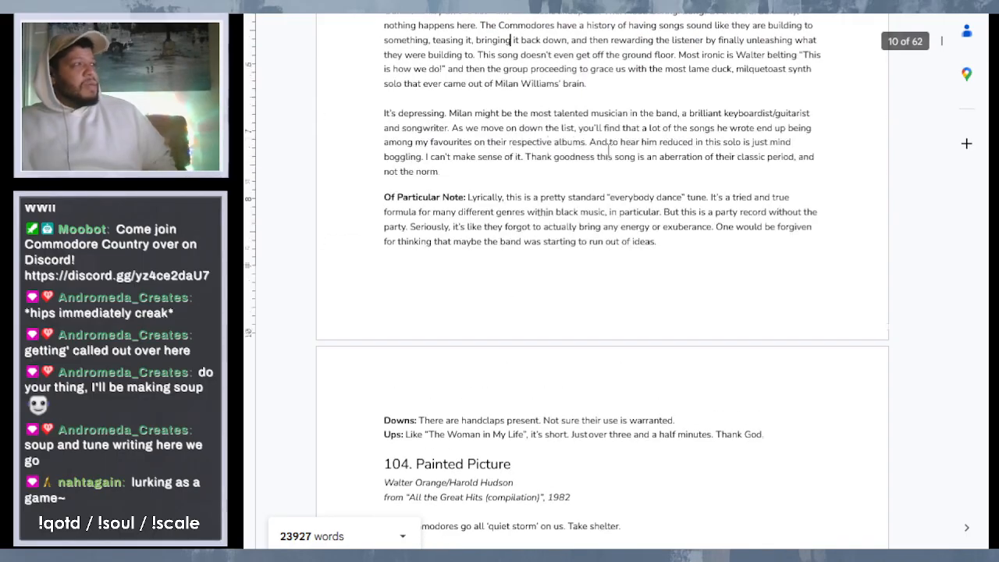
- Start a new paragraph with an asterisk between "not the norm." and "Of Particular Note" in entry 105
left_click(519, 169)
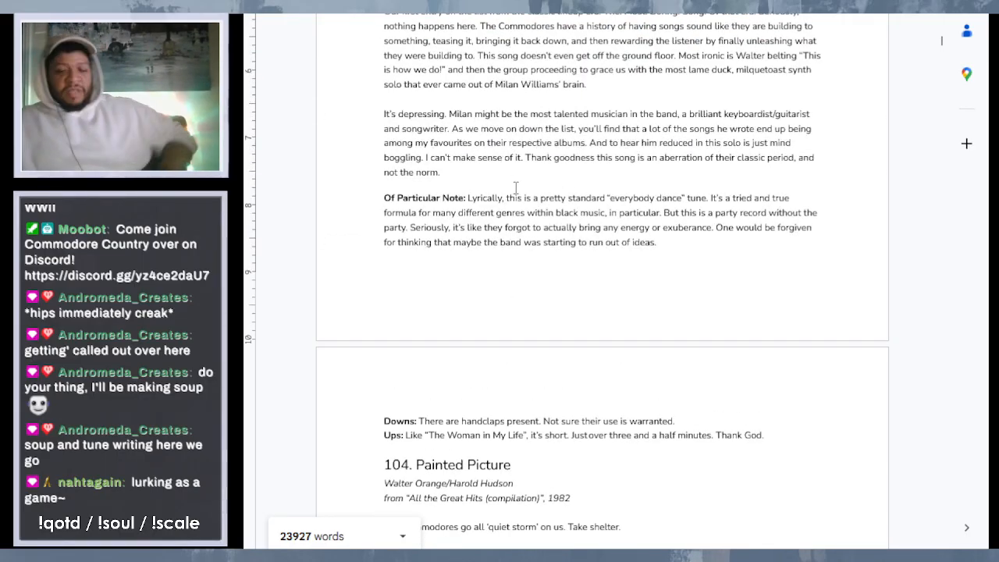
key("Return")
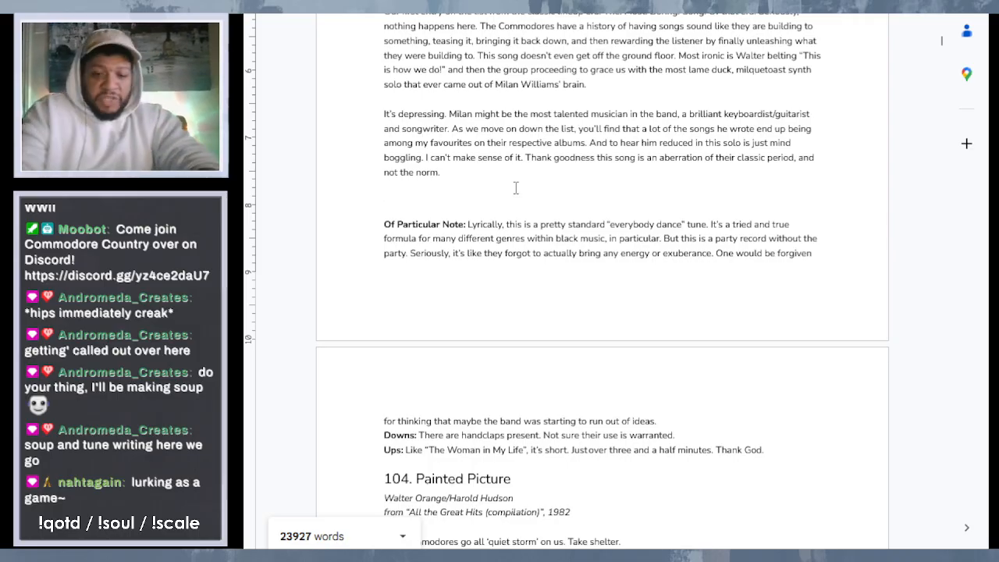
type("Ad")
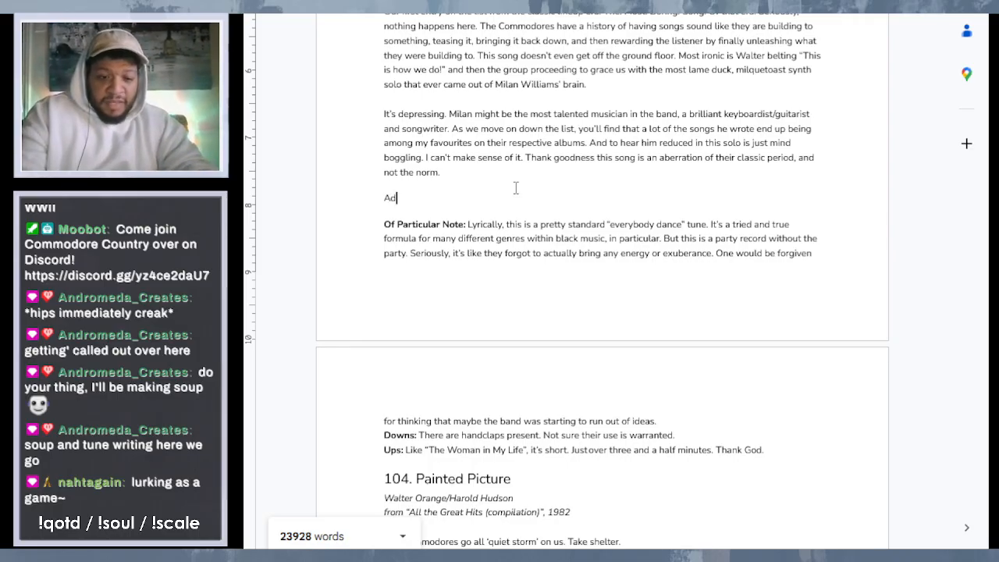
type("d it")
key("BackSpace")
key("BackSpace")
key("BackSpace")
key("BackSpace")
key("BackSpace")
key("BackSpace")
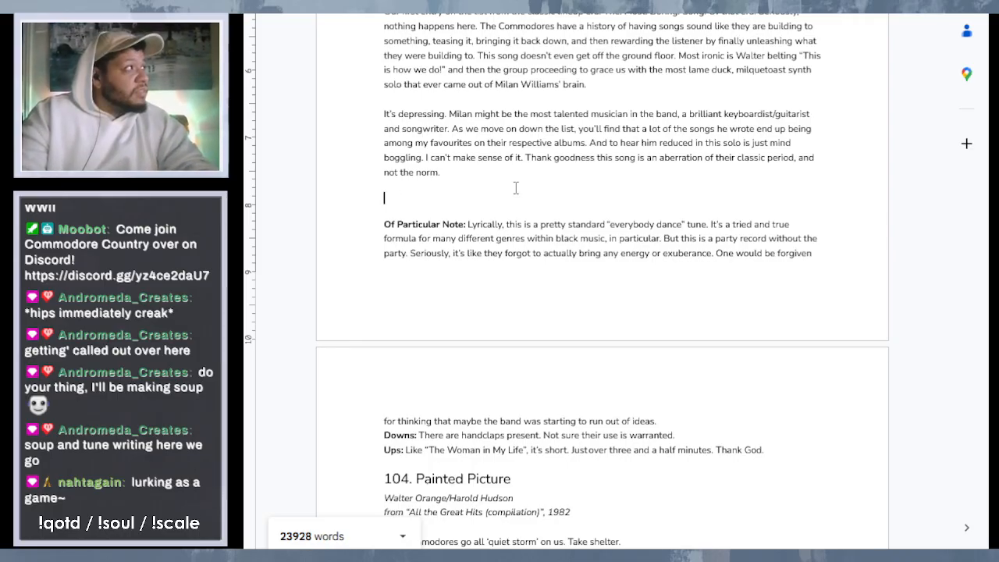
type("*")
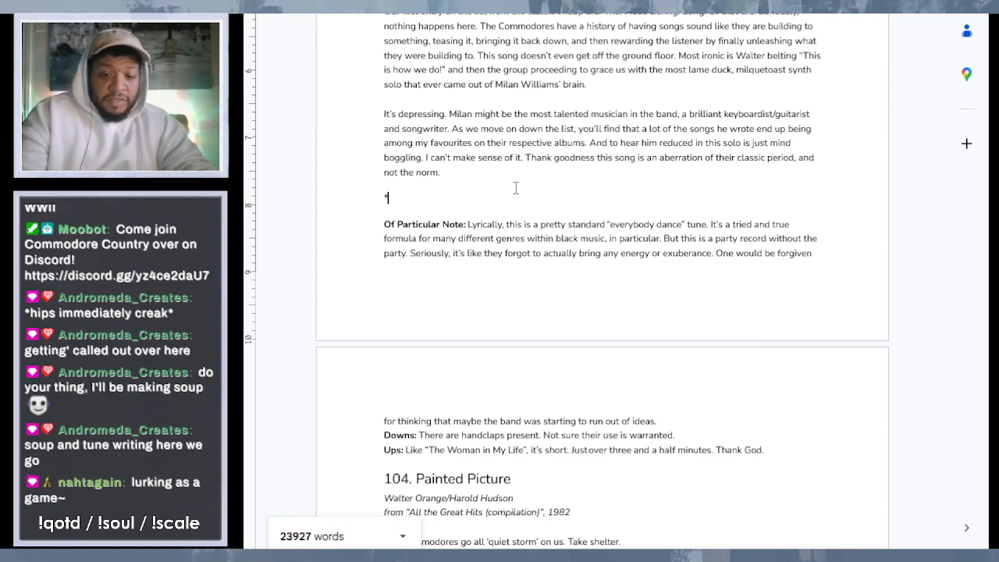
type("Add in p")
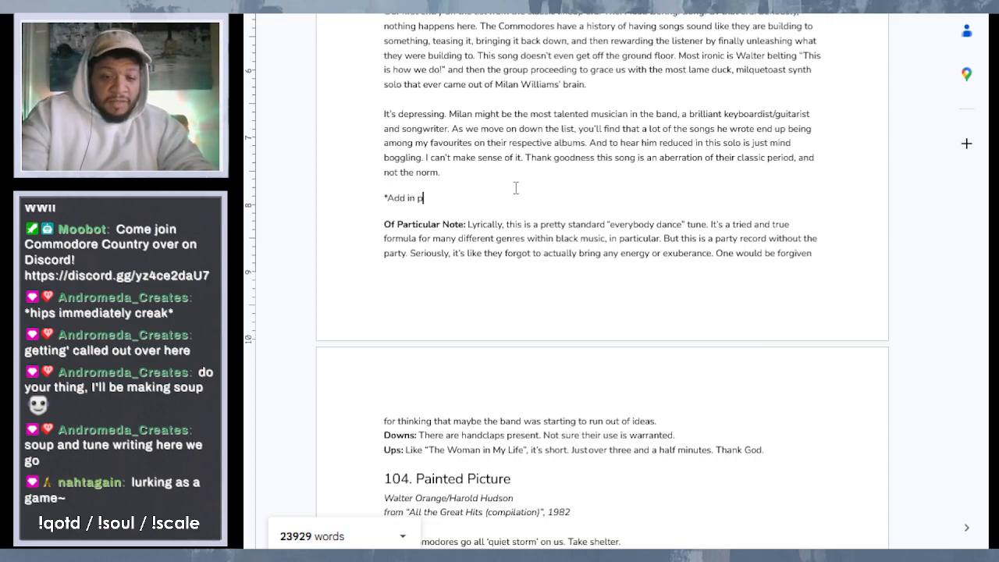
type("ersonal f")
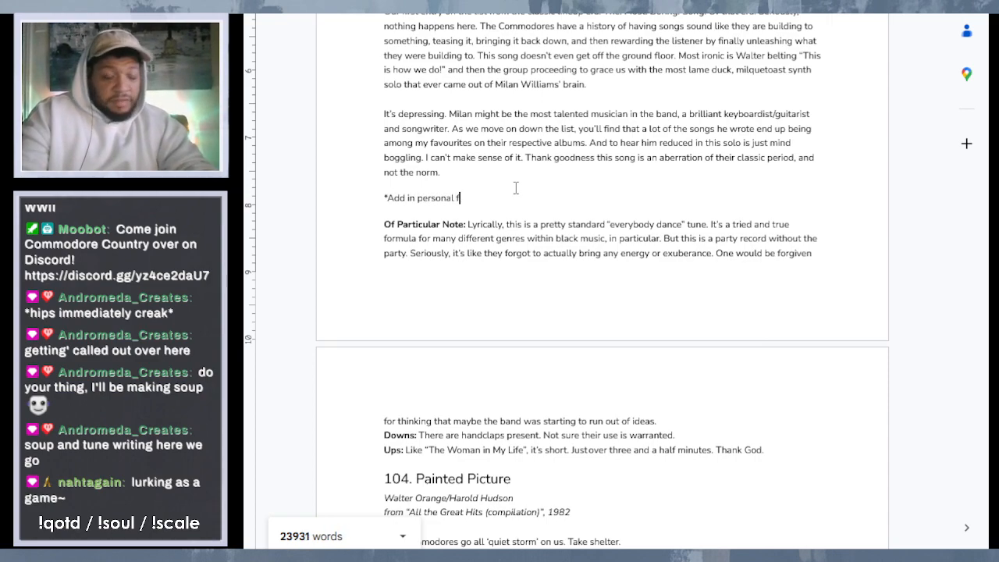
type("eeling")
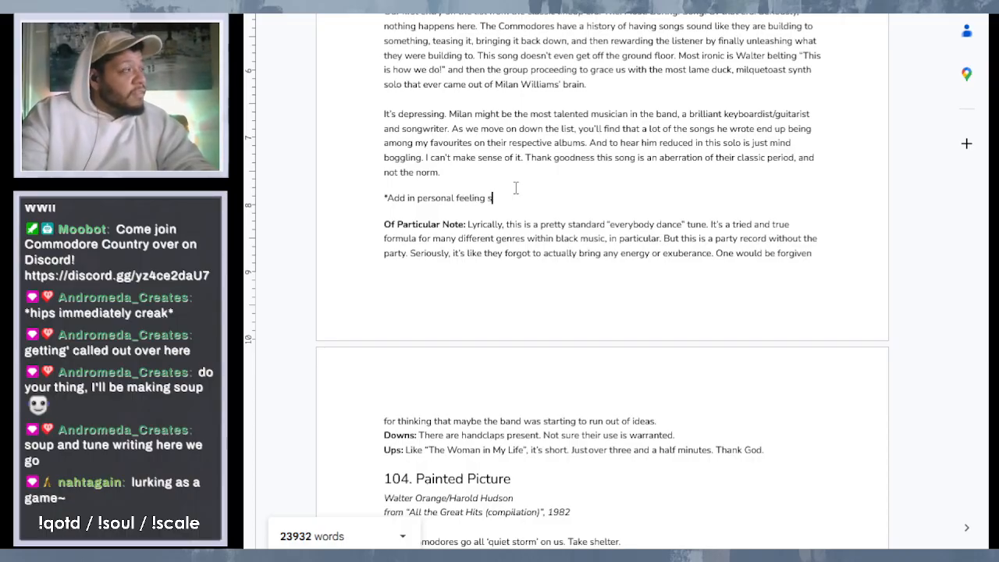
- Write "Add in personal feelings on the disappointment" after the asterisk as a reminder note
key("BackSpace")
type("s on t")
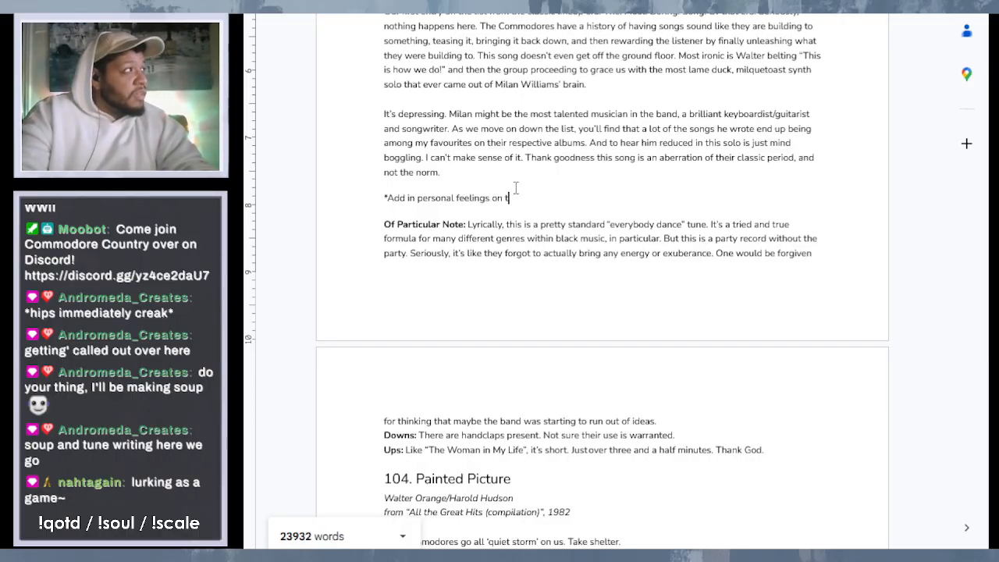
type("he di")
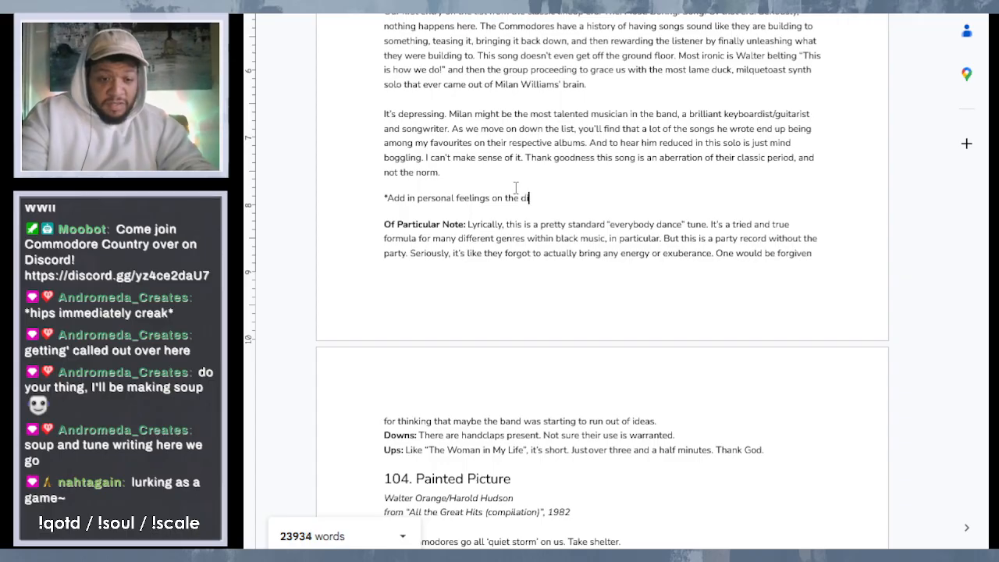
type("ssapoint")
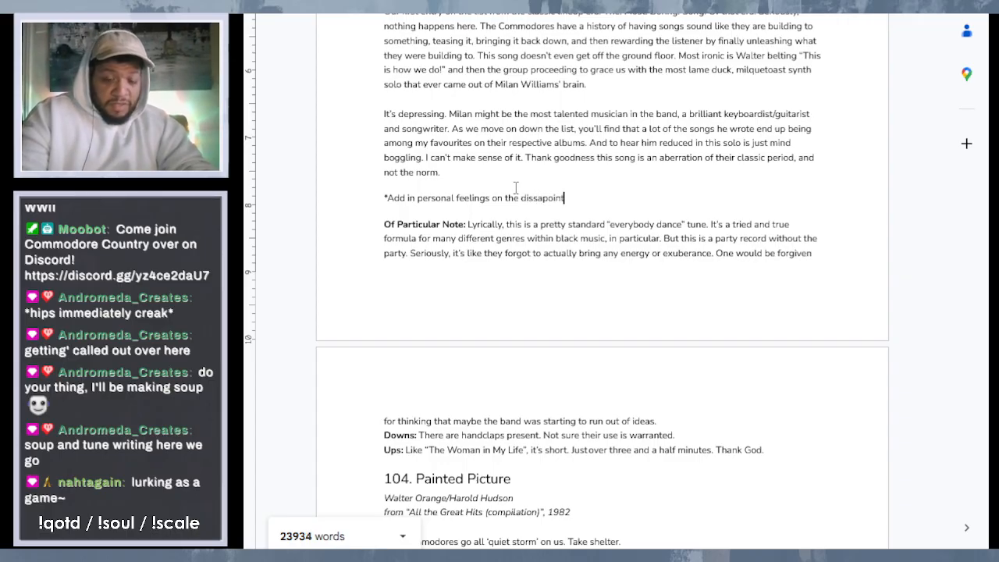
key("BackSpace")
key("BackSpace")
key("BackSpace")
key("BackSpace")
key("BackSpace")
key("BackSpace")
key("BackSpace")
type("appointment com")
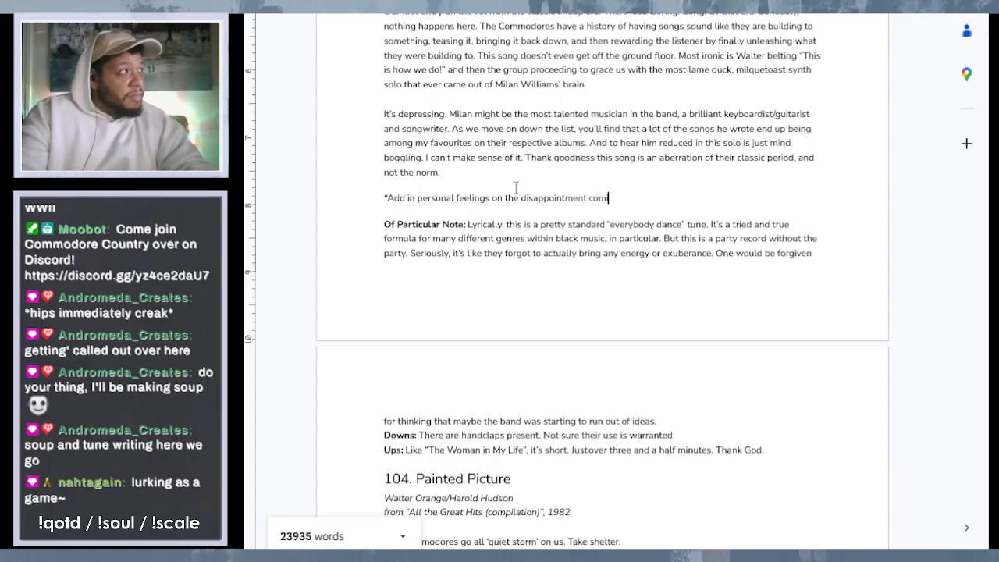
type("ing ")
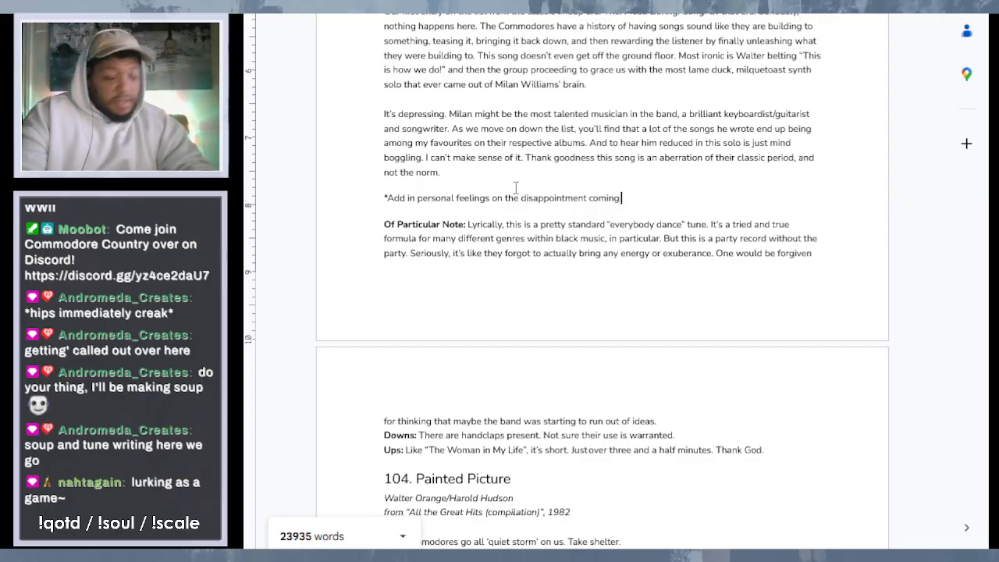
type("off of")
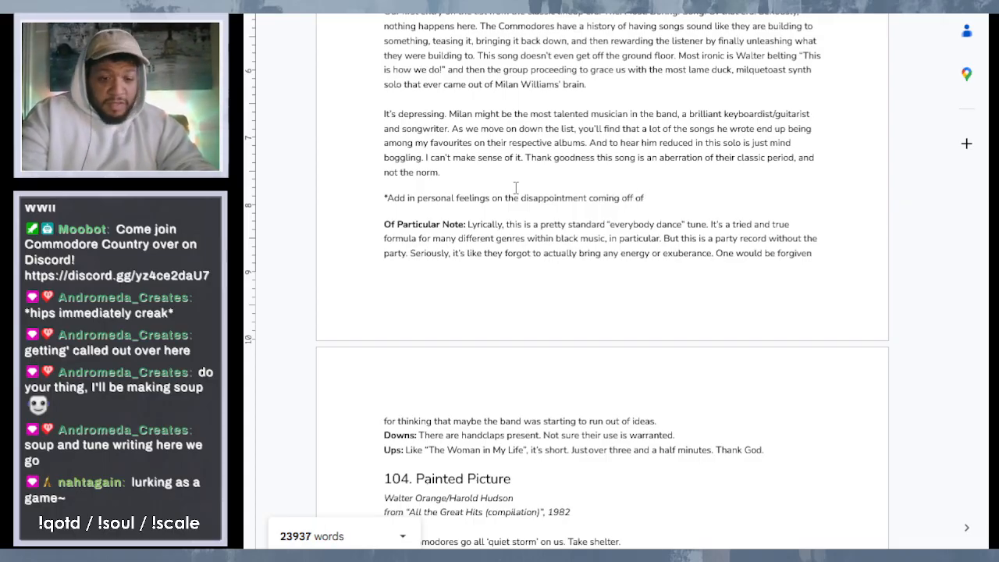
- Continue the reminder note with "coming off of Side A"
type("Saide a")
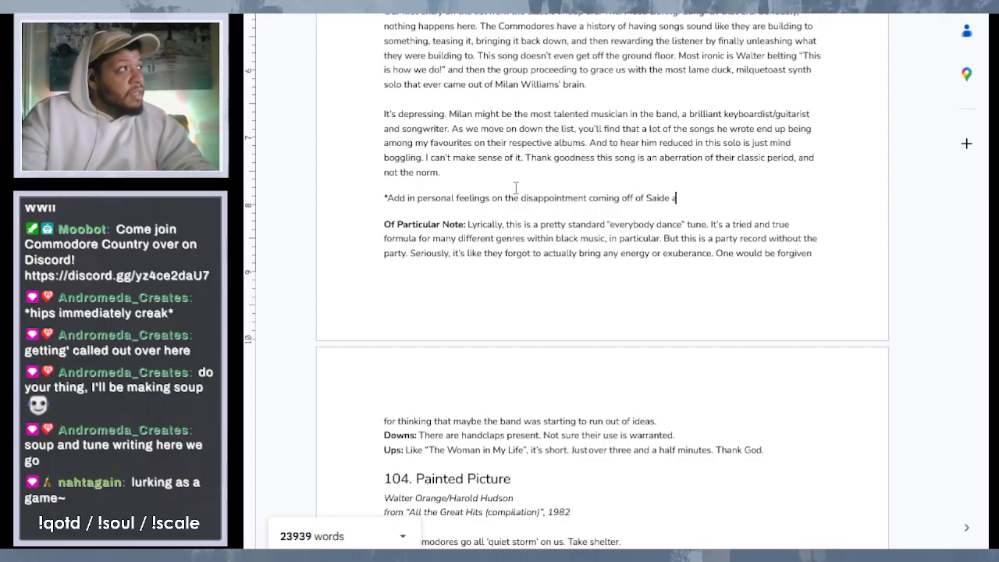
key("BackSpace")
key("BackSpace")
key("BackSpace")
key("BackSpace")
key("BackSpace")
key("BackSpace")
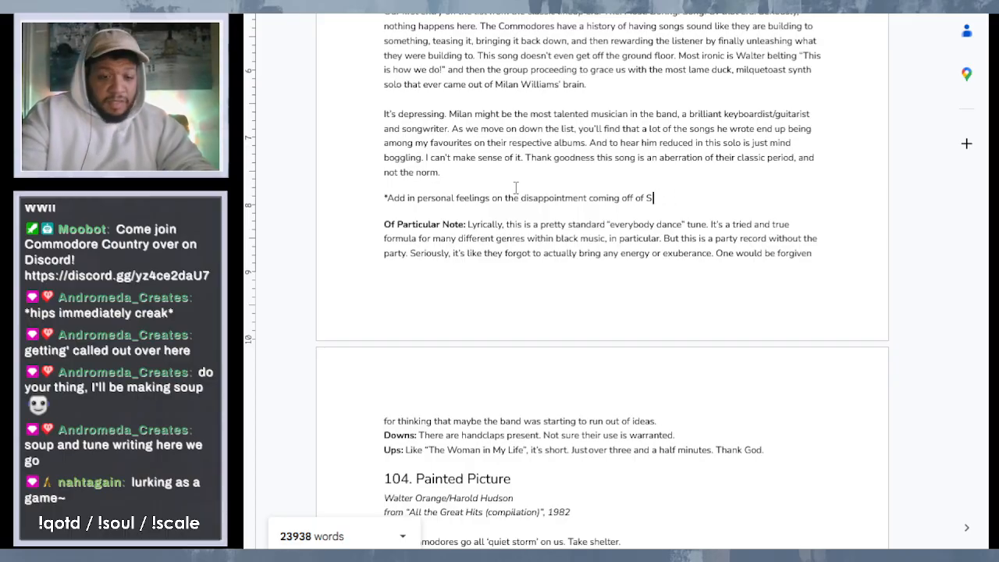
type("ide A")
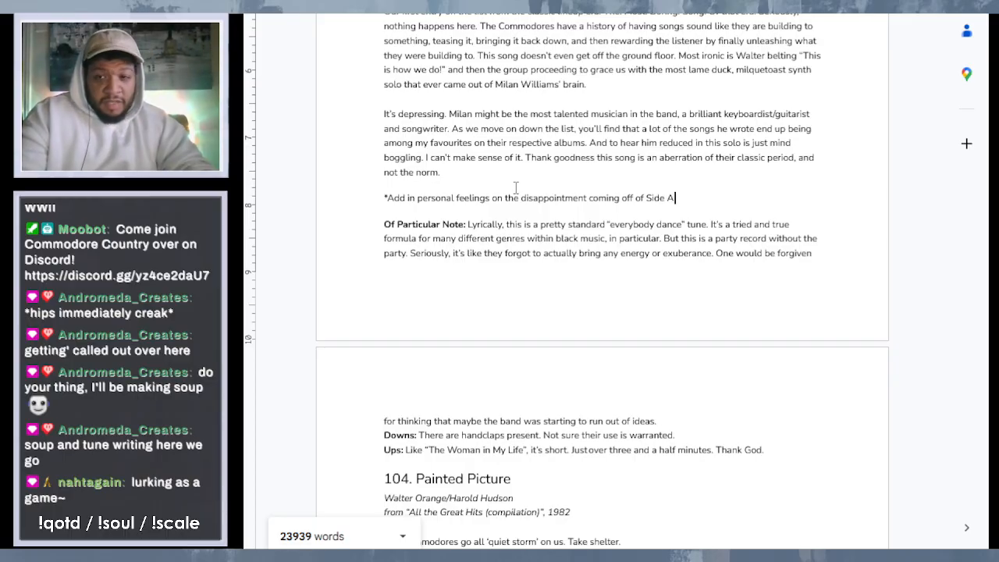
type(", and th")
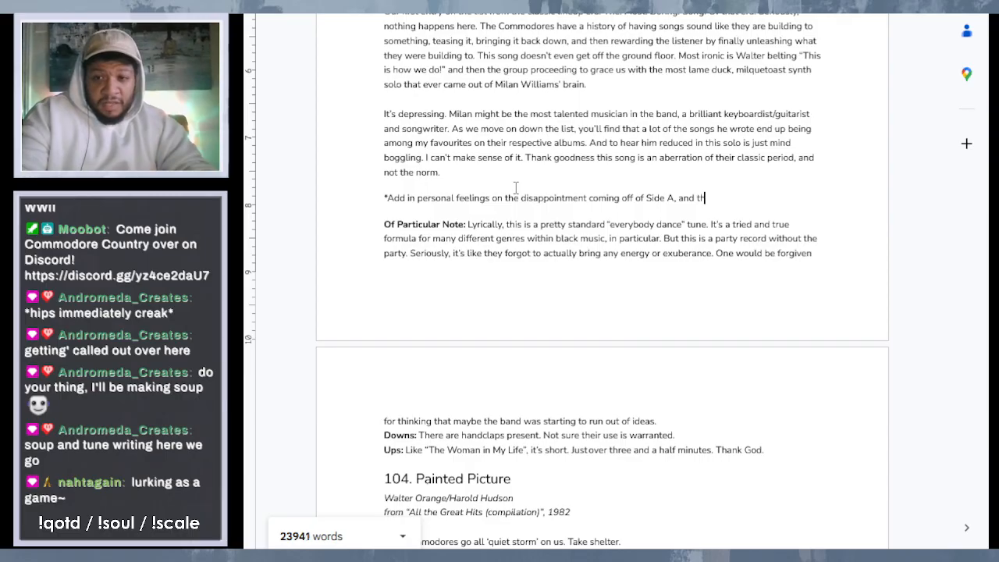
type("e")
type(" p")
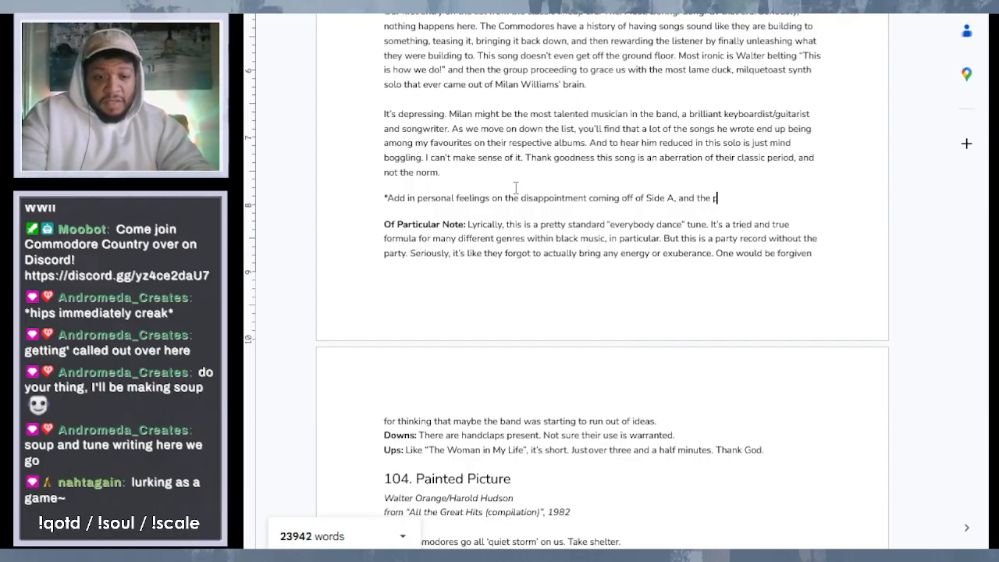
type("rev")
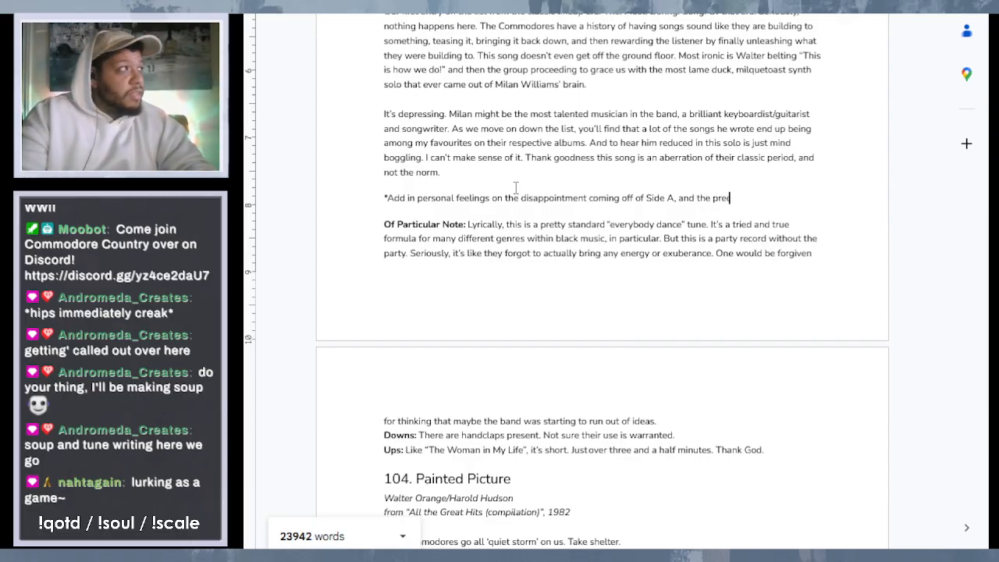
type("io")
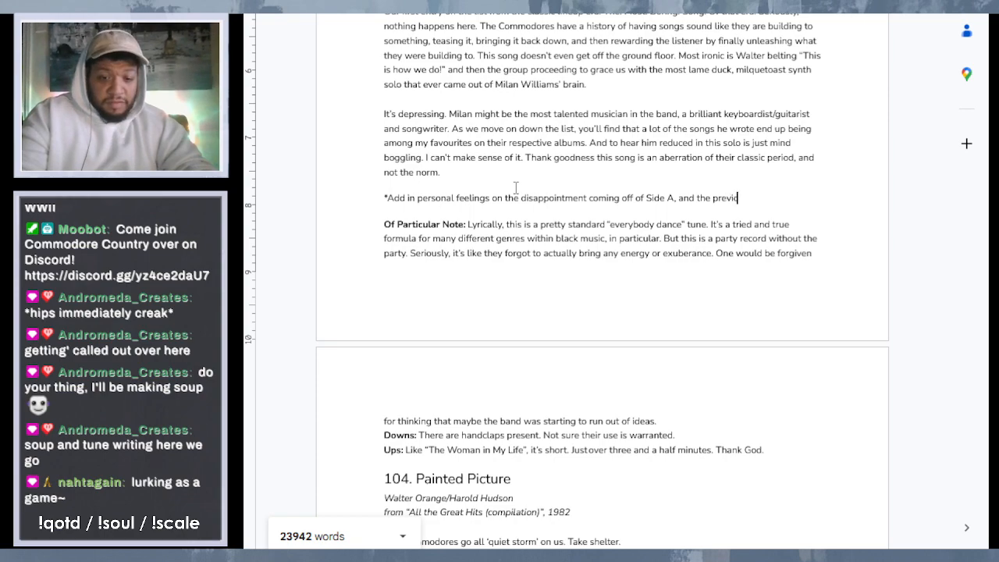
type("us outp")
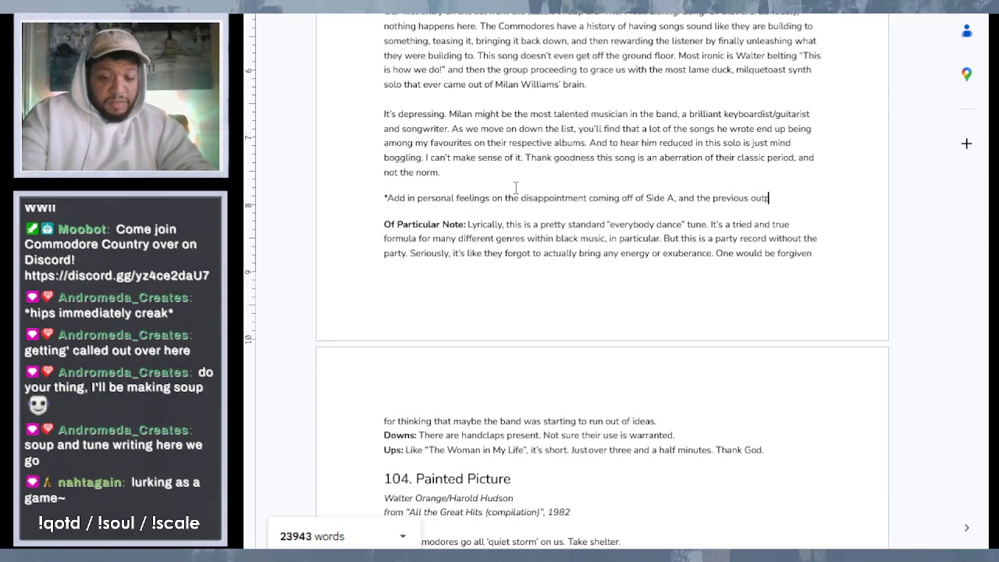
type("ut. and the")
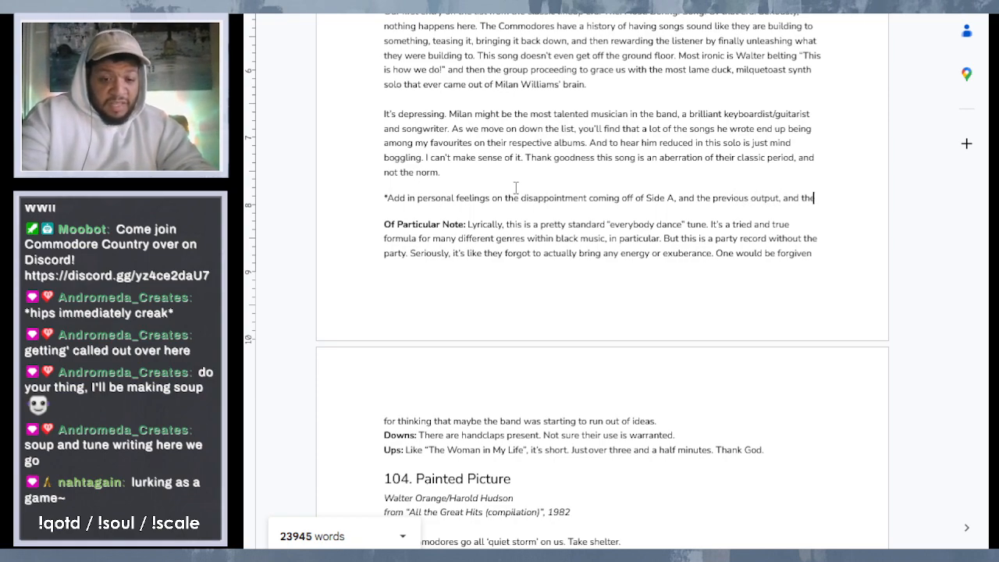
type("n being han")
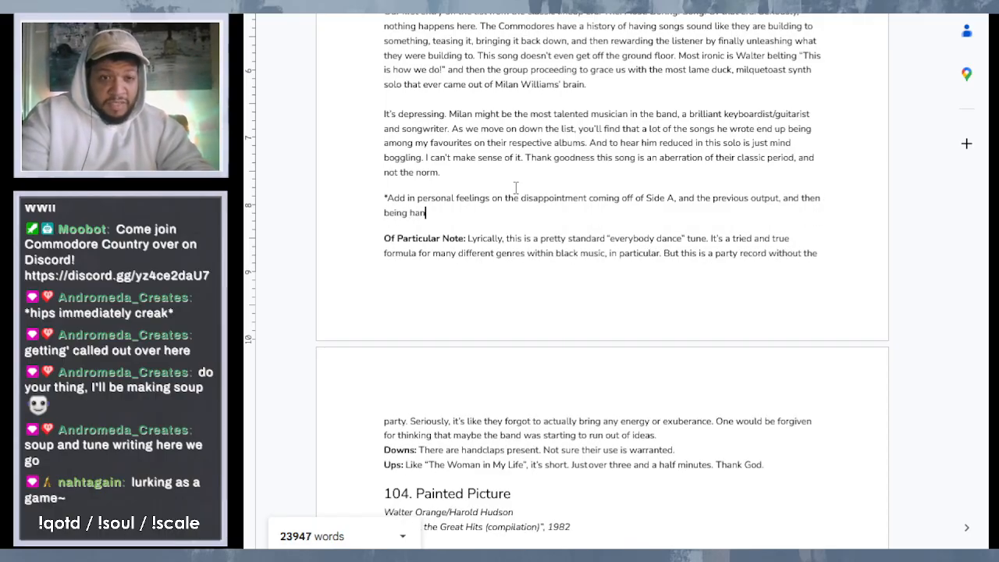
type("ded this")
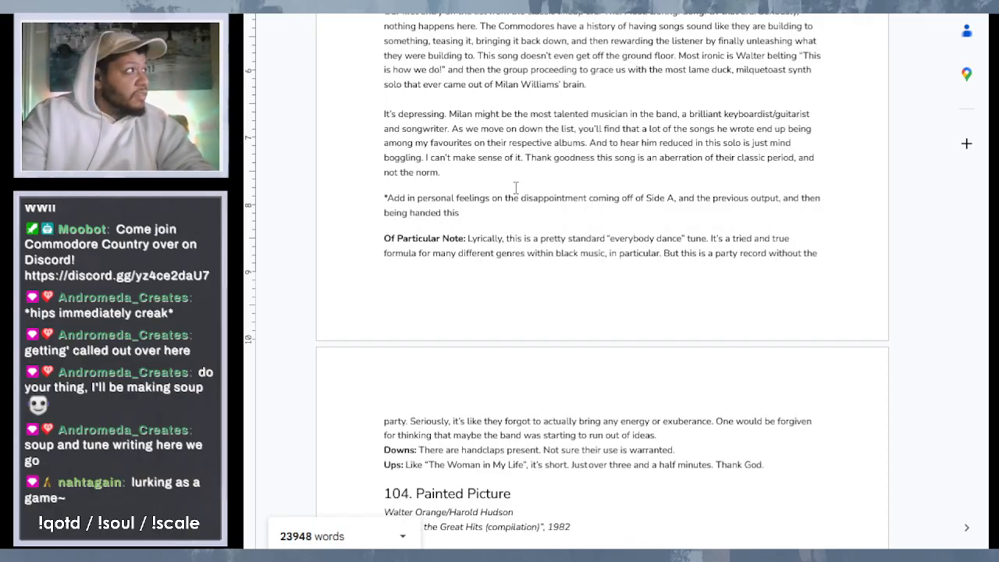
- Italicize the whole reminder note in entry 105, including its asterisk
left_click_drag(481, 201, 388, 195)
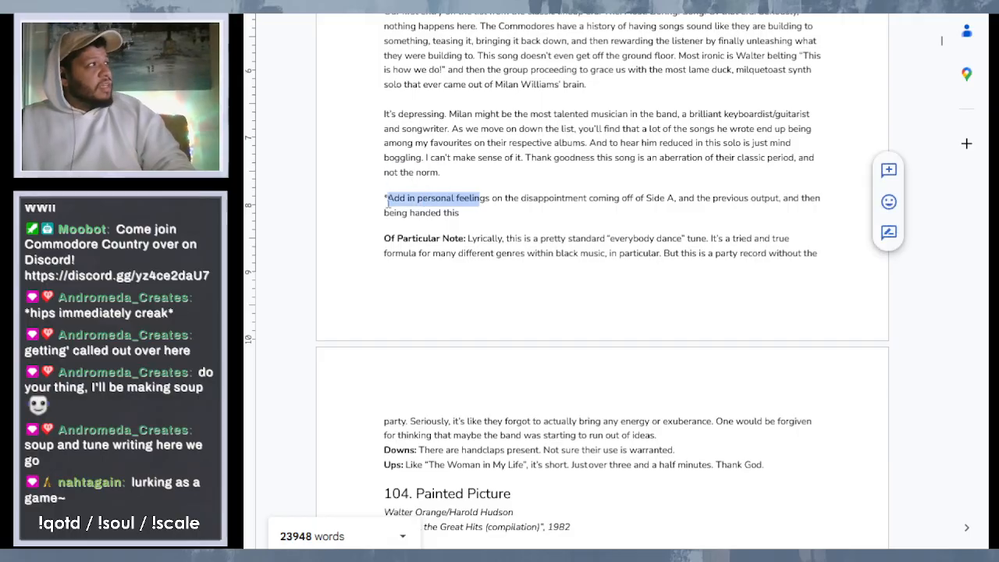
left_click_drag(482, 213, 383, 197)
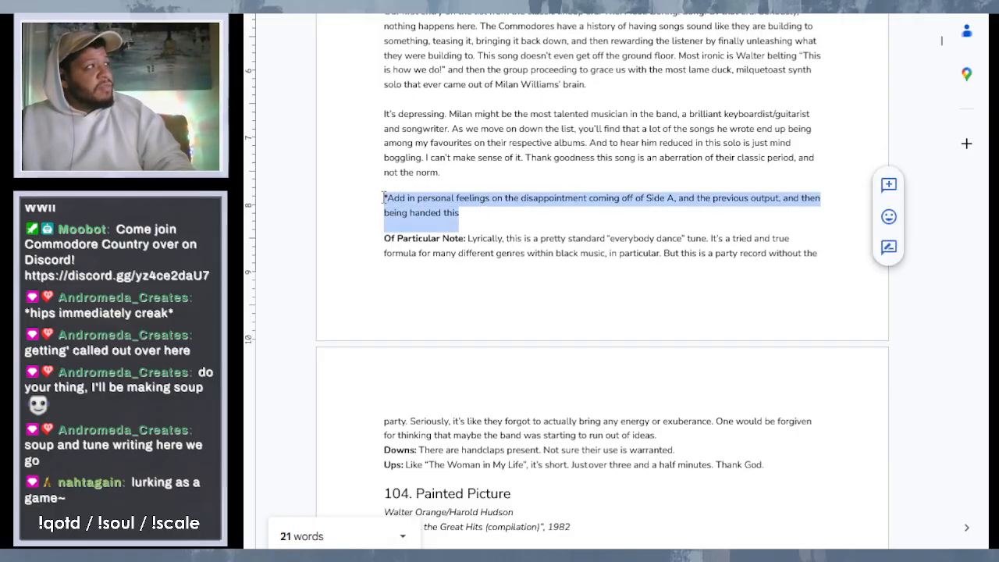
key("ctrl+i")
left_click(528, 185)
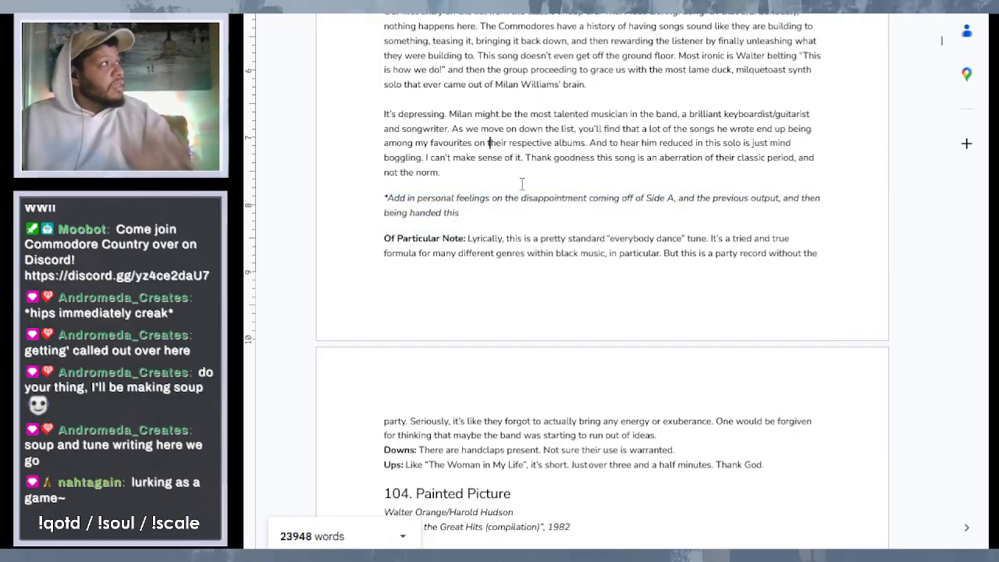
- Italicize the album title "In the Pocket" in the second paragraph of entry 106, "Reach High"
scroll(528, 185, "up", 10)
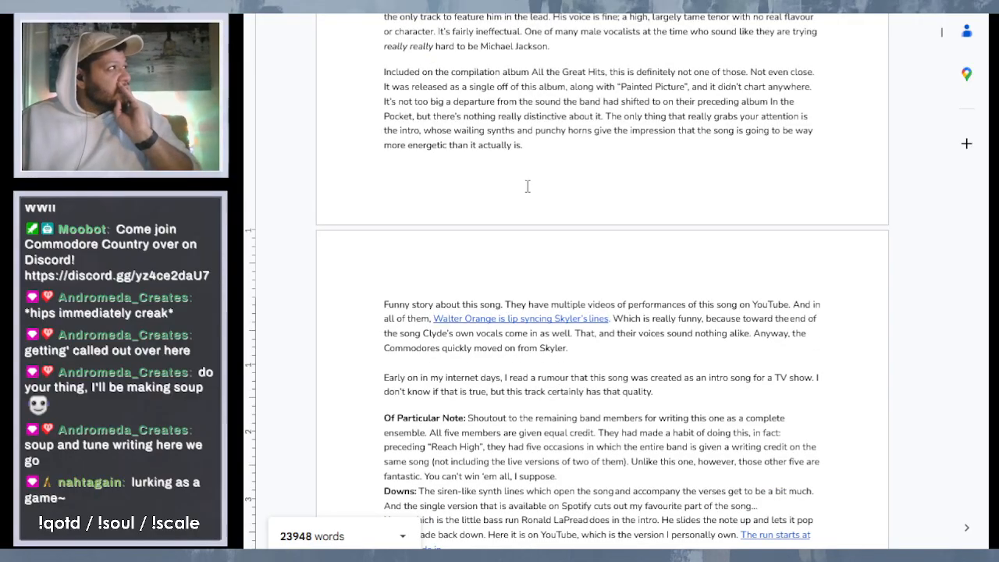
scroll(528, 186, "down", 1)
scroll(528, 186, "up", 1)
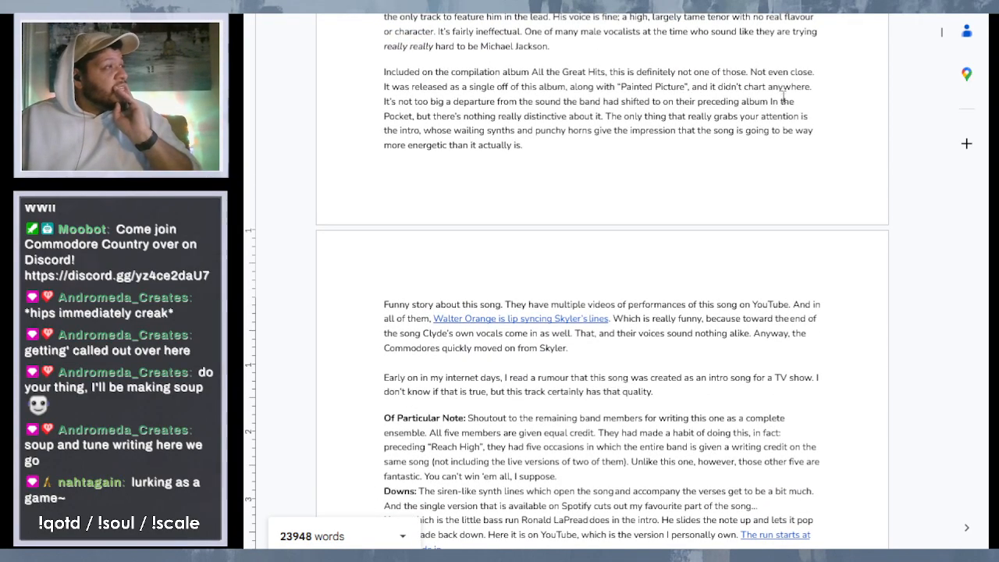
left_click_drag(772, 101, 415, 117)
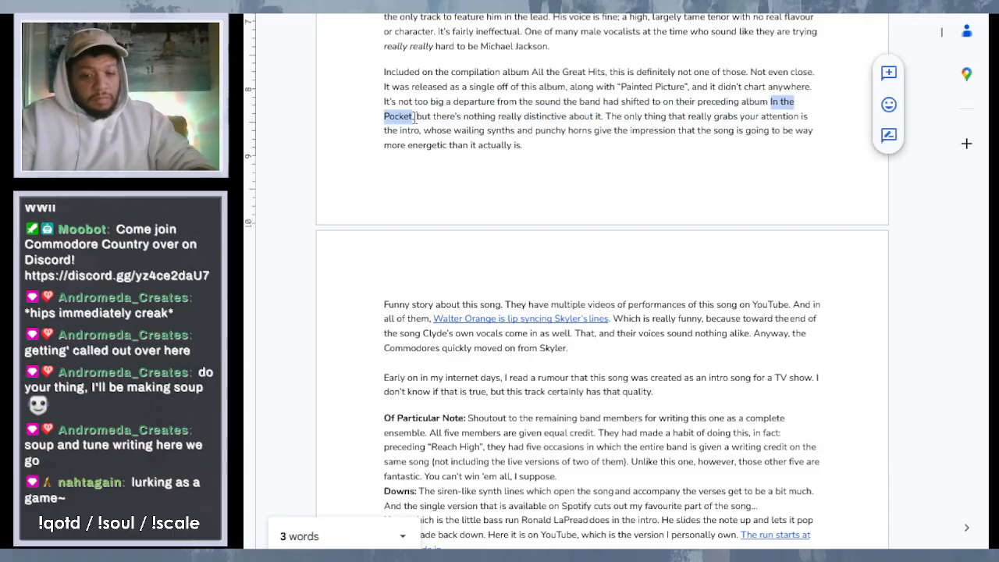
key("ctrl+i")
left_click(624, 210)
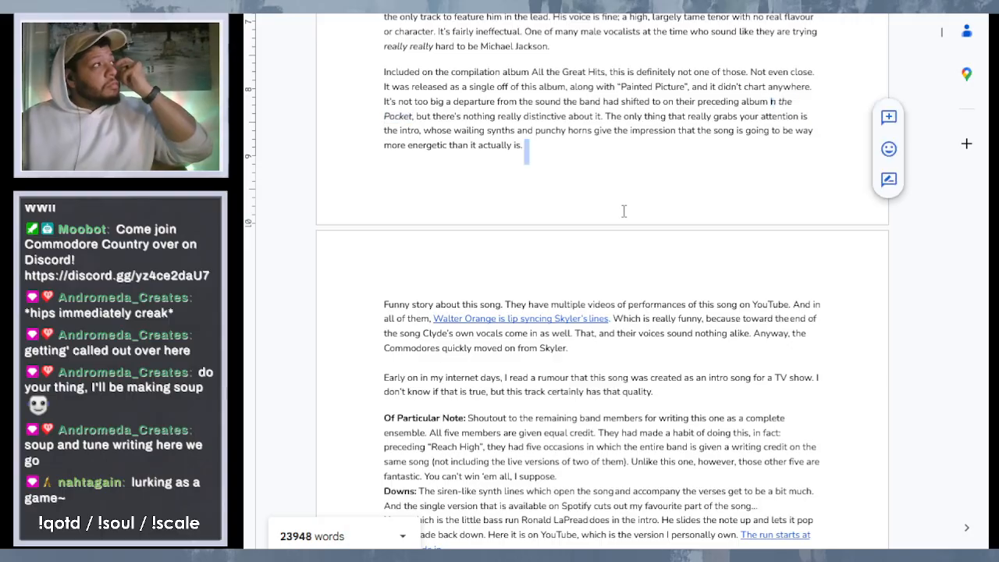
- Ignore the grammar suggestion on "making" in the Of Particular Note paragraph just before entry 107, "Turn Off the Lights"
scroll(624, 211, "up", 2)
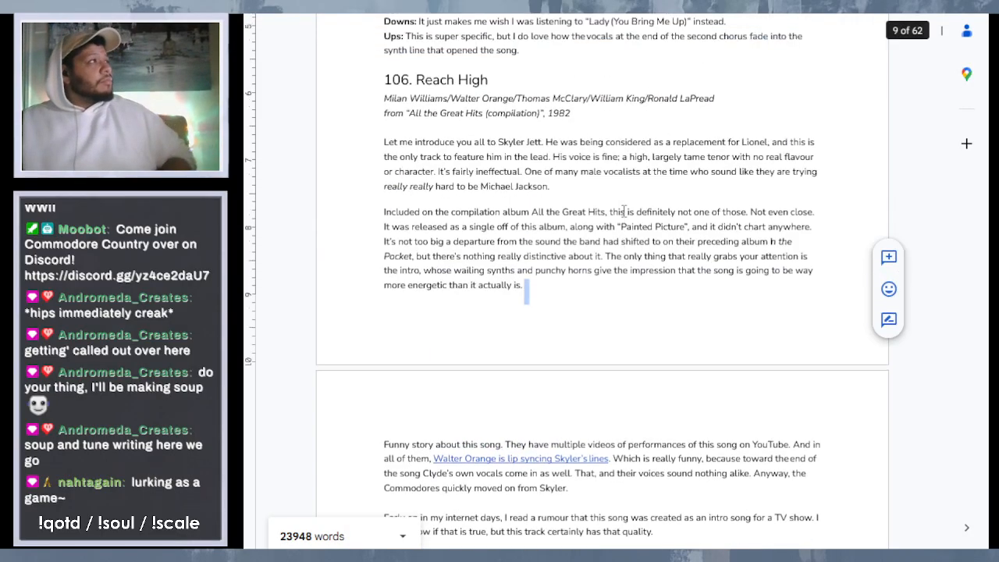
scroll(624, 210, "up", 3)
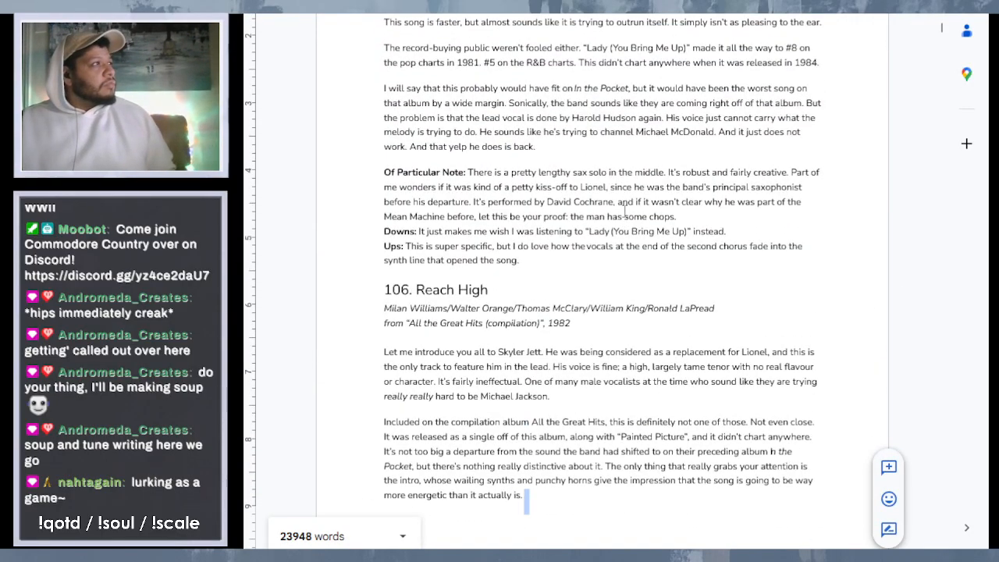
scroll(624, 211, "up", 6)
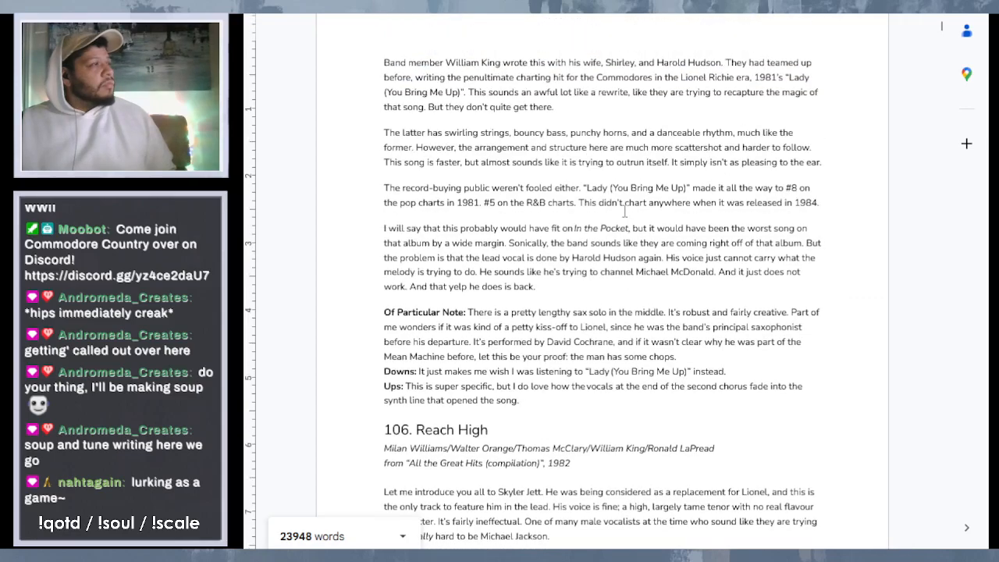
scroll(625, 211, "up", 2)
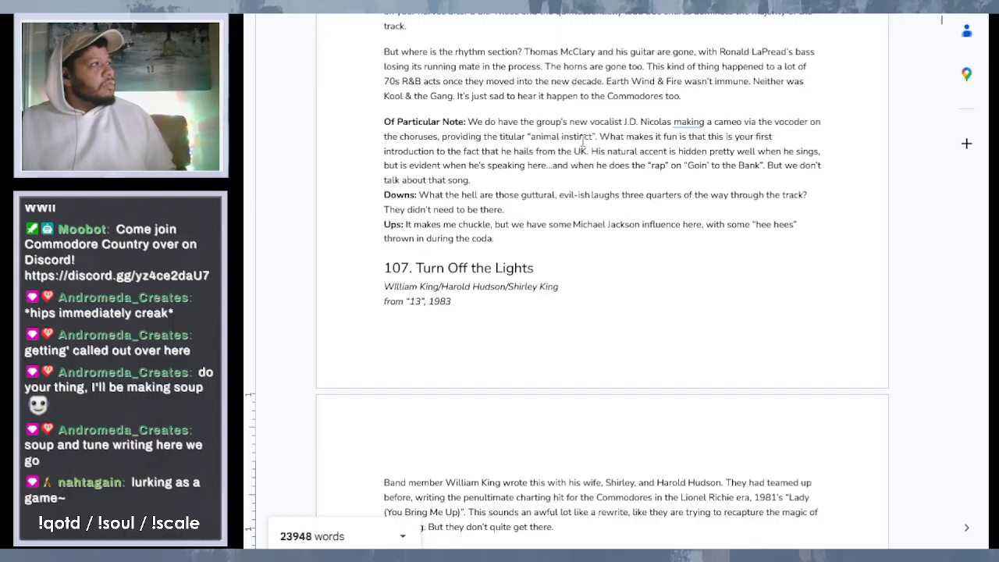
right_click(685, 129)
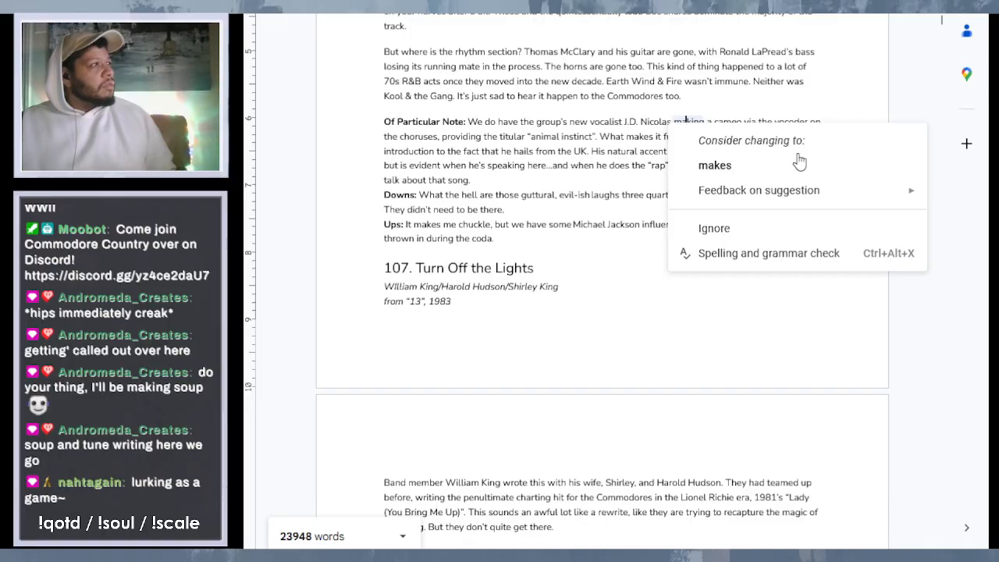
left_click(813, 228)
left_click(546, 207)
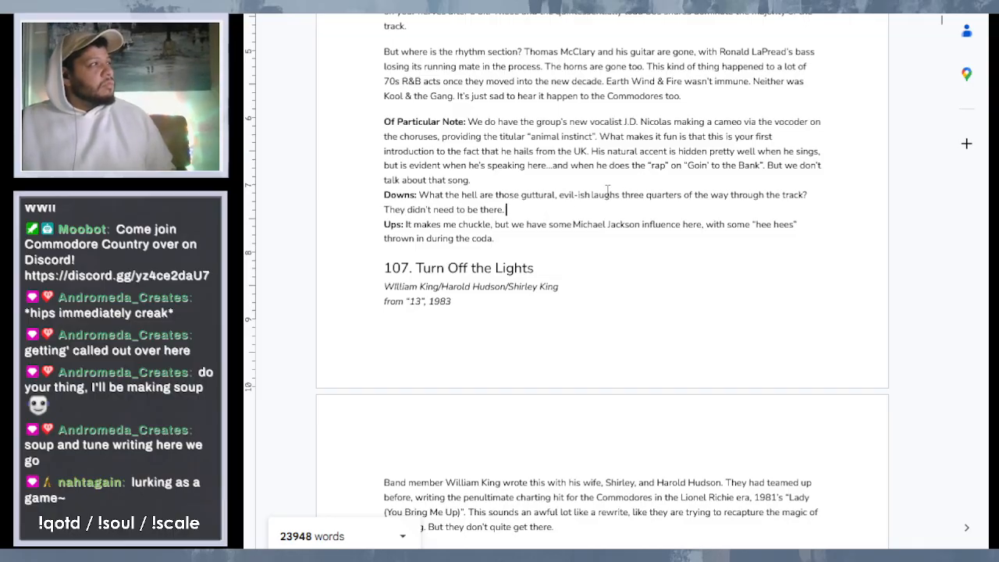
- Review entries 107 to 105, from "Turn Off the Lights" to "All the Way Down", for remaining errors and missing italics
scroll(612, 211, "down", 3)
scroll(612, 211, "down", 6)
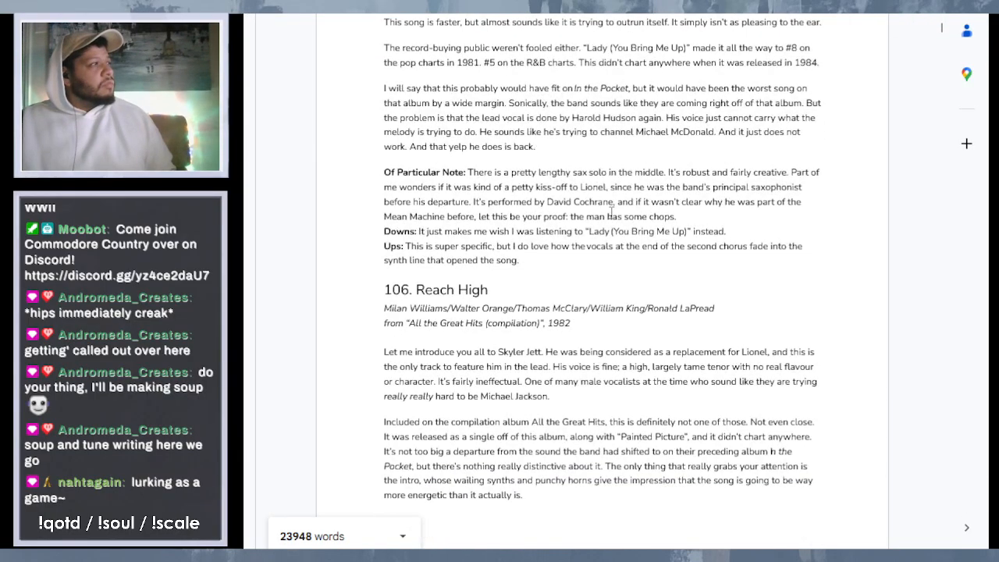
scroll(612, 213, "down", 10)
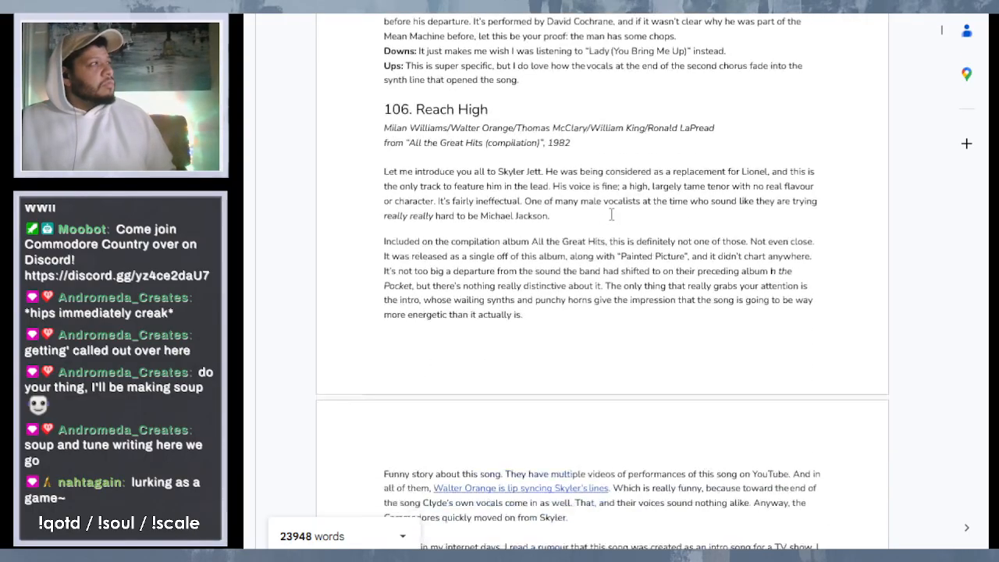
scroll(612, 213, "down", 2)
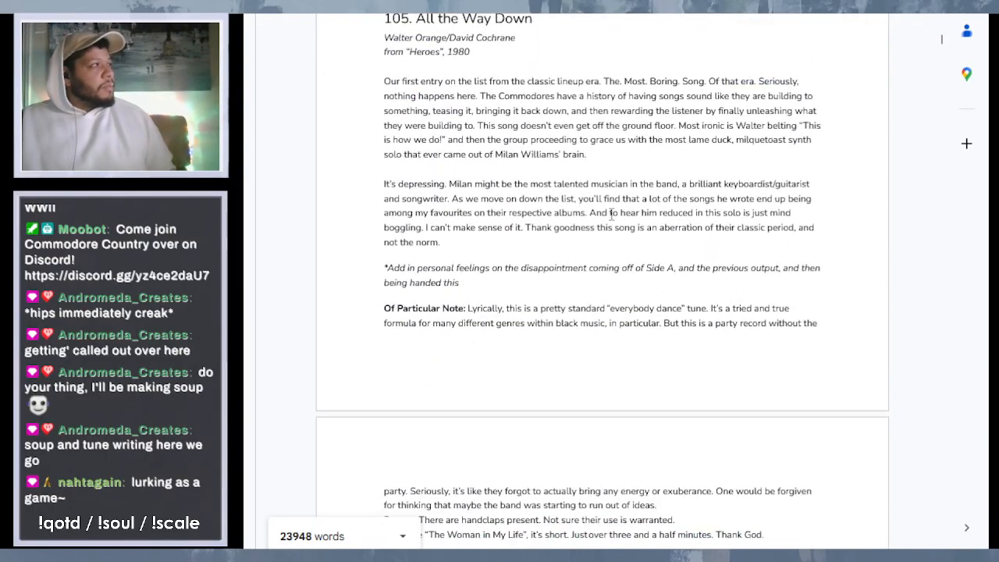
scroll(612, 214, "up", 4)
scroll(612, 214, "up", 6)
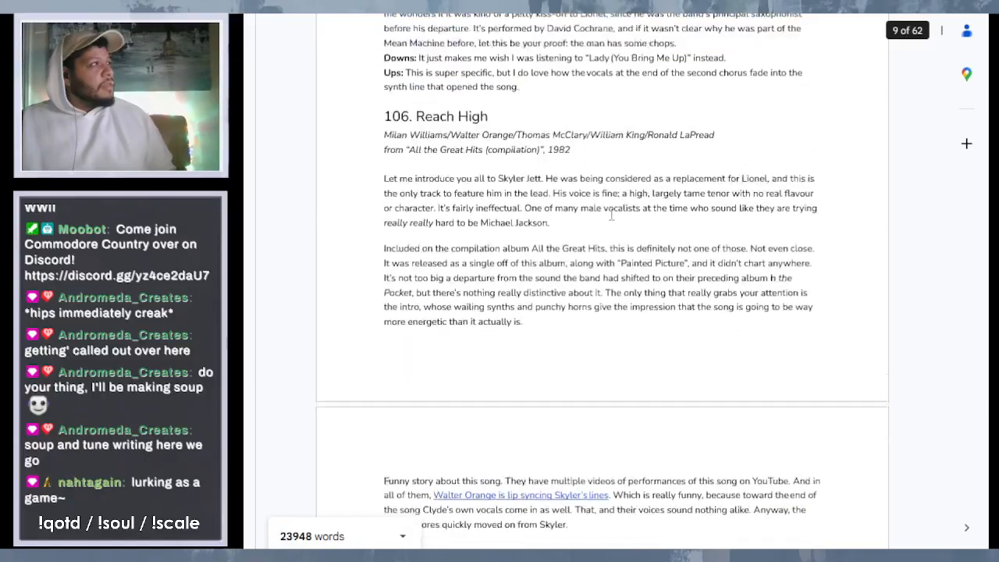
scroll(606, 217, "down", 6)
scroll(606, 217, "down", 9)
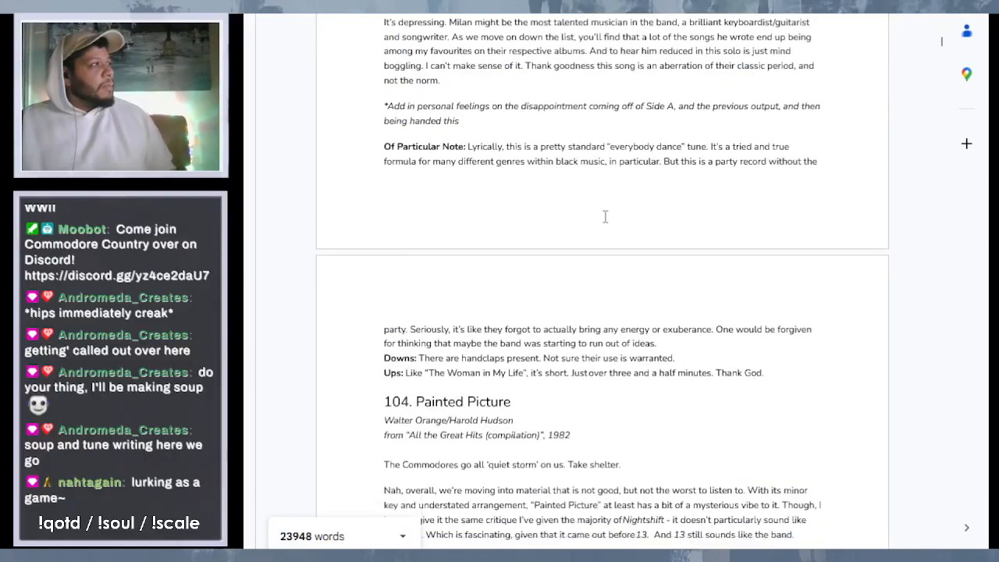
- Proofread entries 104 to 102, from "Painted Picture" to "Young Girls Are My Weakness", up to the start of Chapter Two
scroll(605, 217, "down", 3)
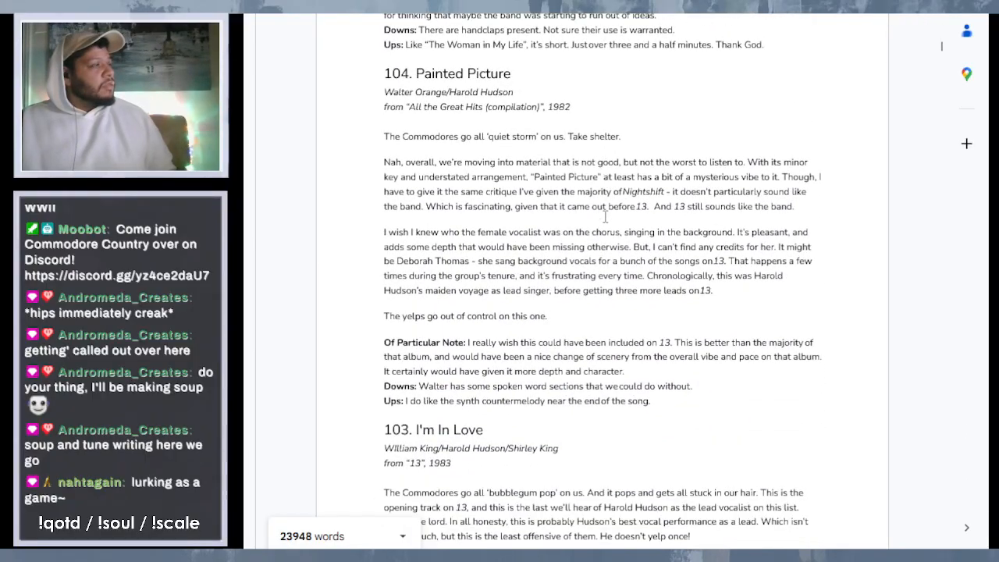
scroll(680, 239, "down", 3)
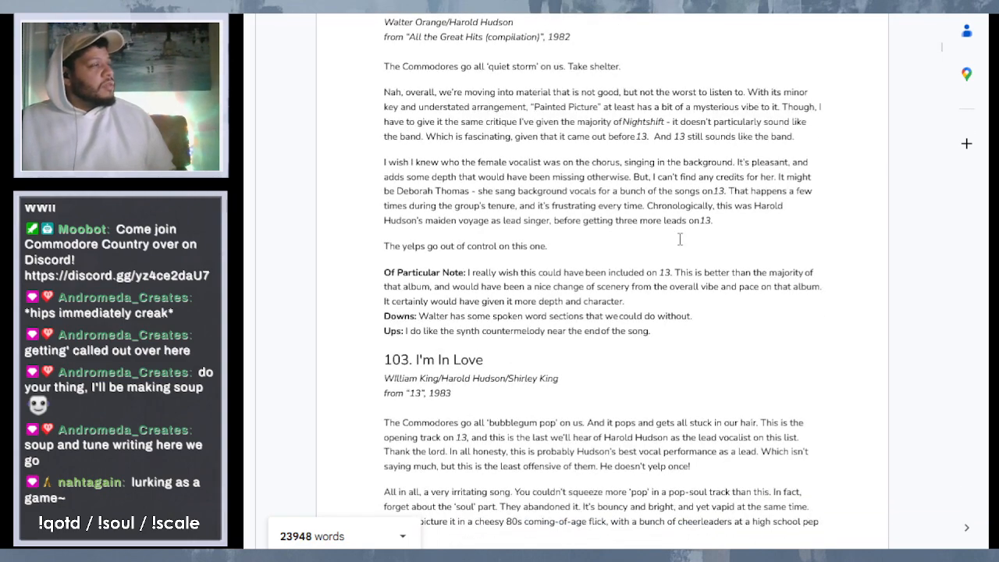
scroll(680, 239, "down", 15)
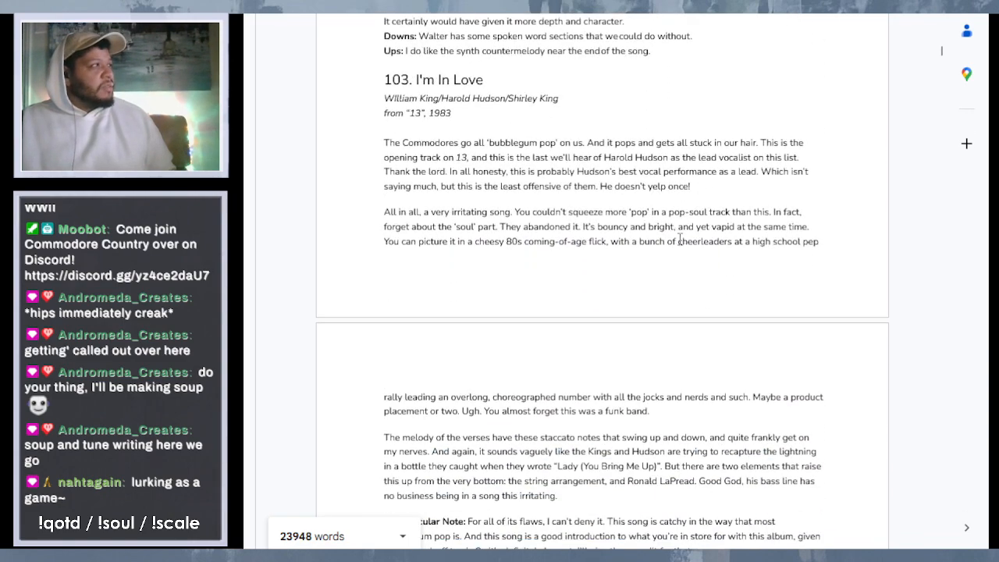
scroll(680, 239, "down", 9)
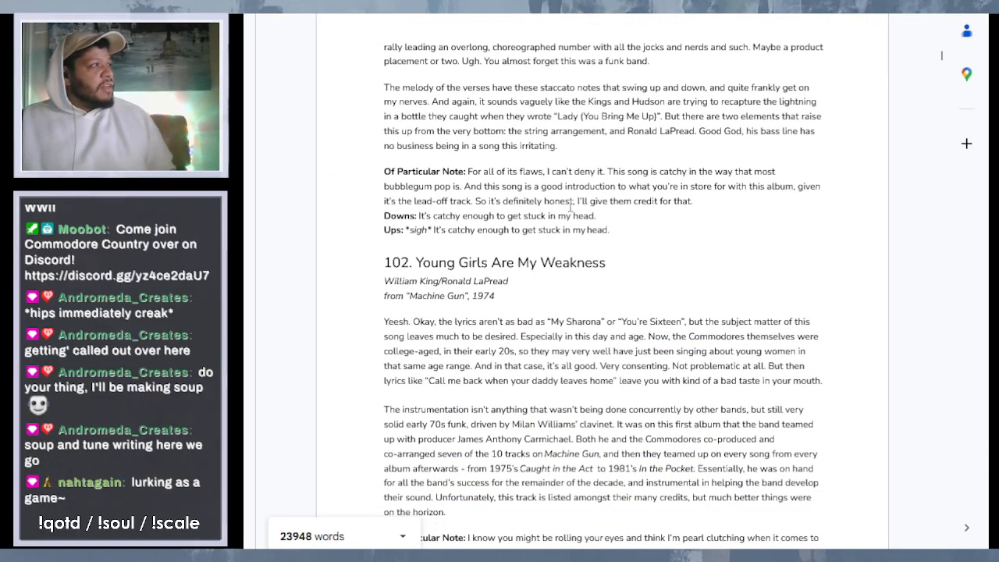
scroll(570, 206, "down", 3)
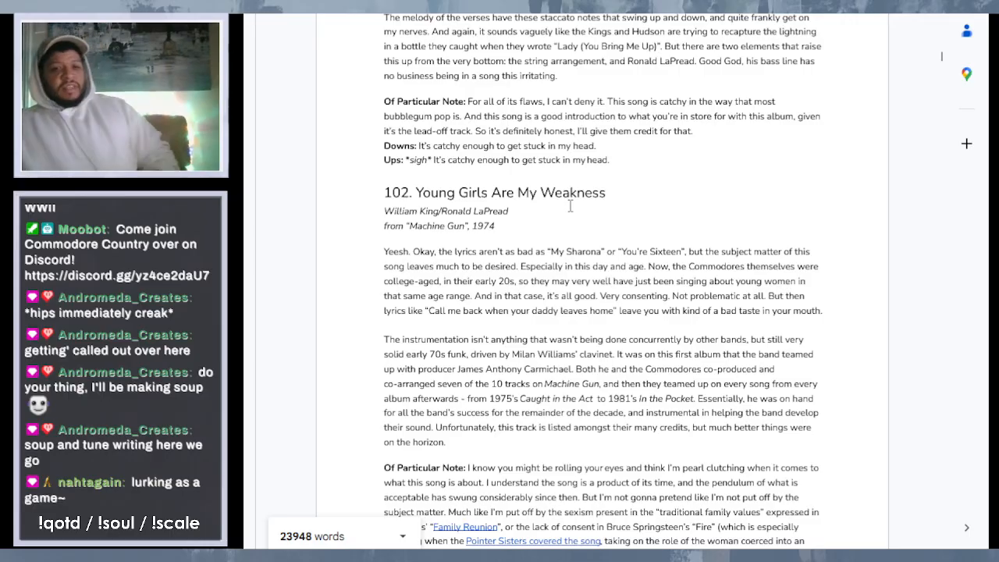
scroll(571, 206, "down", 12)
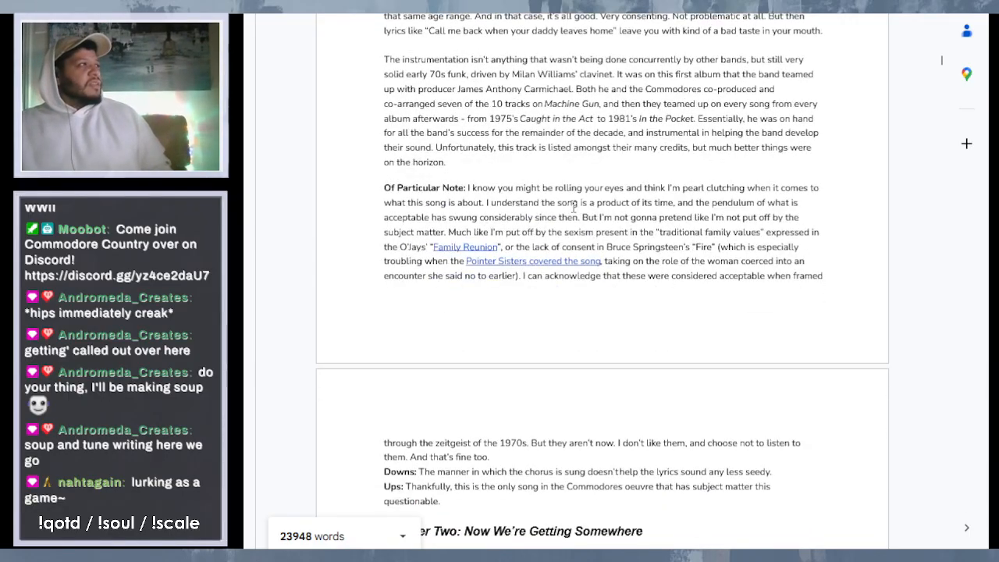
scroll(574, 206, "down", 12)
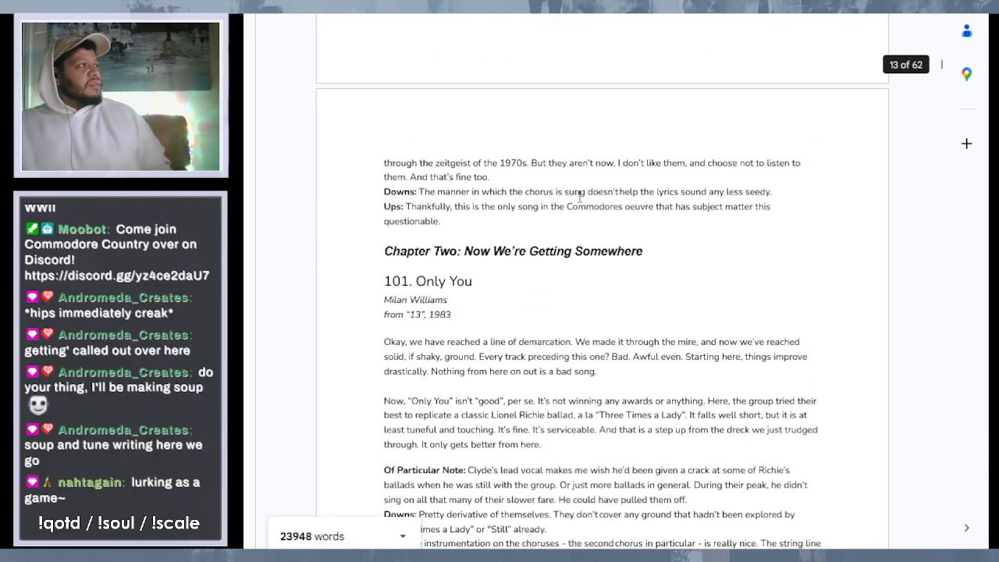
scroll(579, 196, "up", 15)
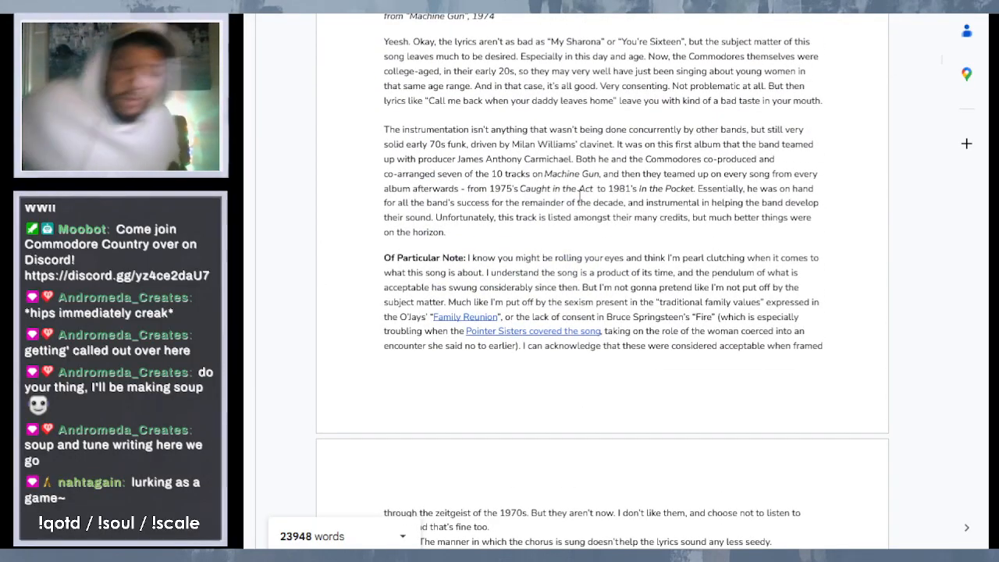
scroll(552, 245, "up", 3)
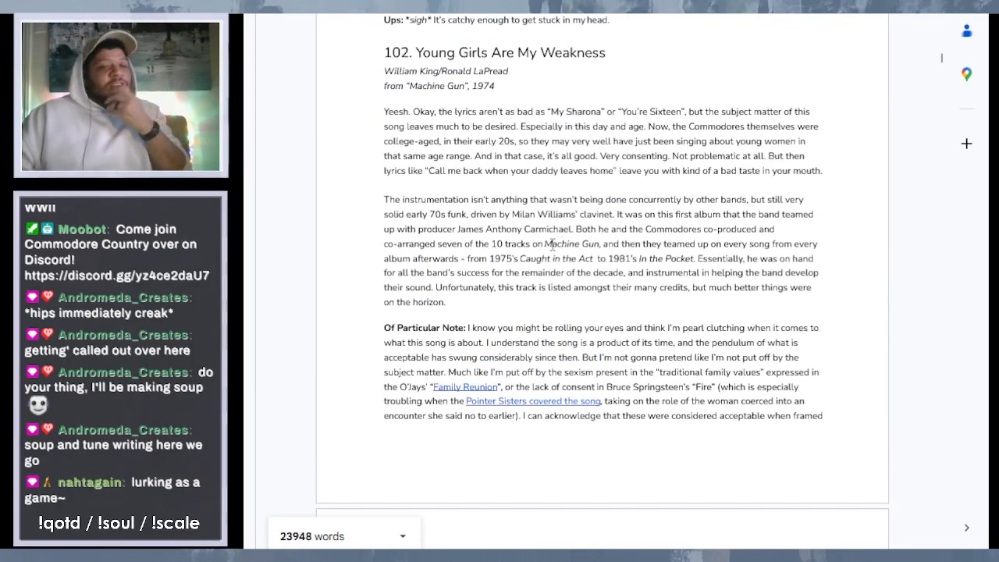
scroll(552, 244, "up", 6)
scroll(546, 244, "down", 6)
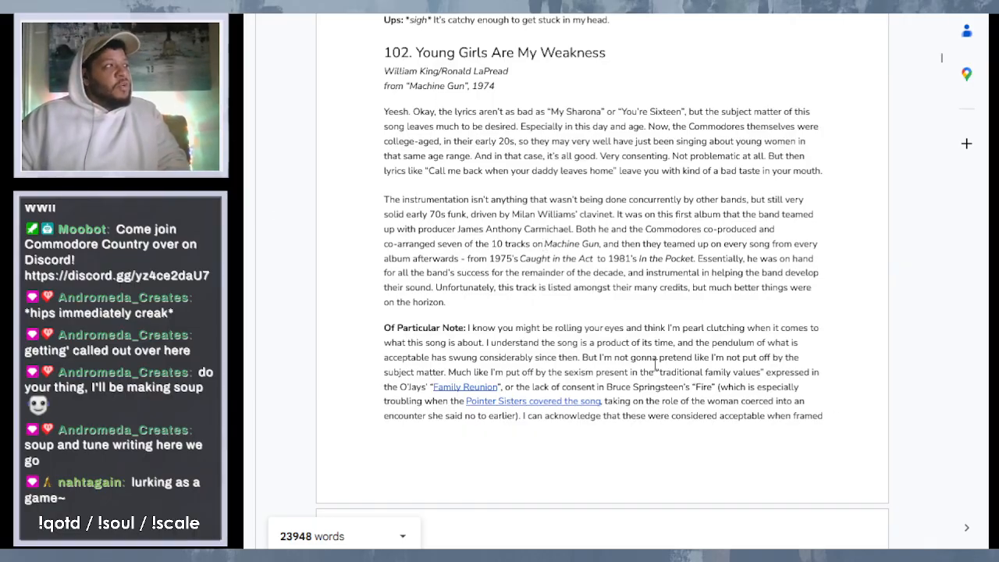
scroll(655, 364, "down", 3)
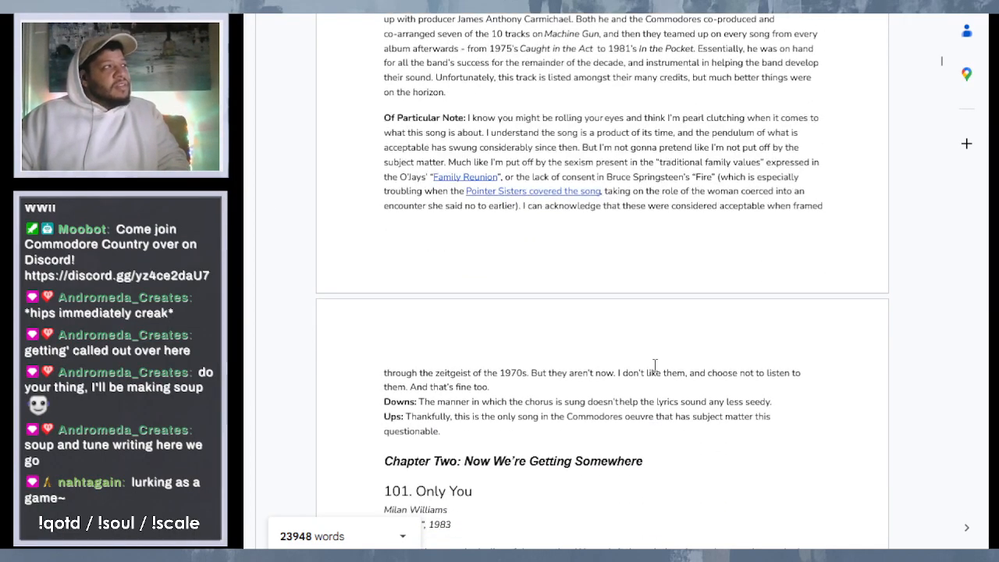
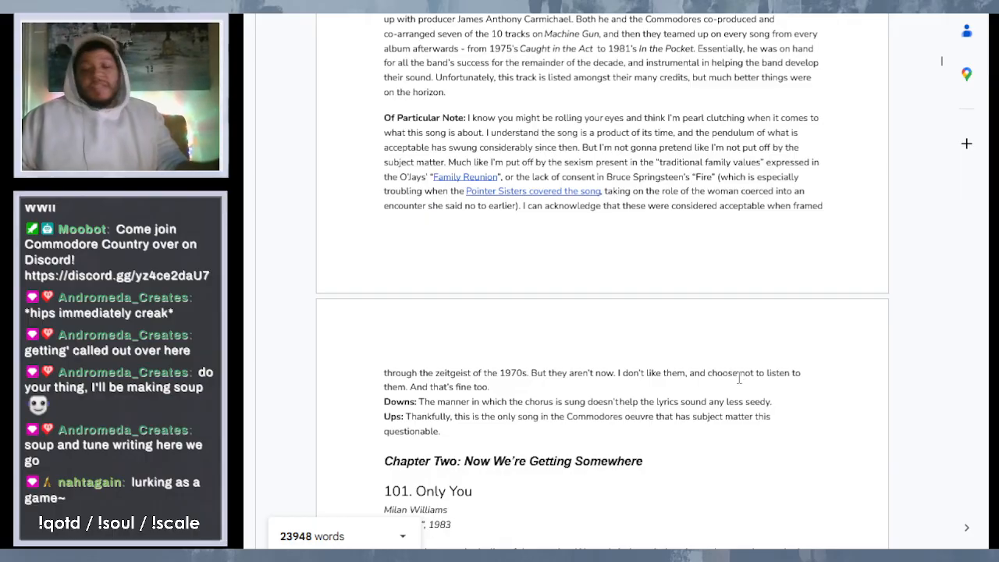
- Review the entries from 103 to 101 and highlight producer James Anthony Carmichael's name in the "Young Girls Are My Weakness" write-up
scroll(678, 185, "up", 1)
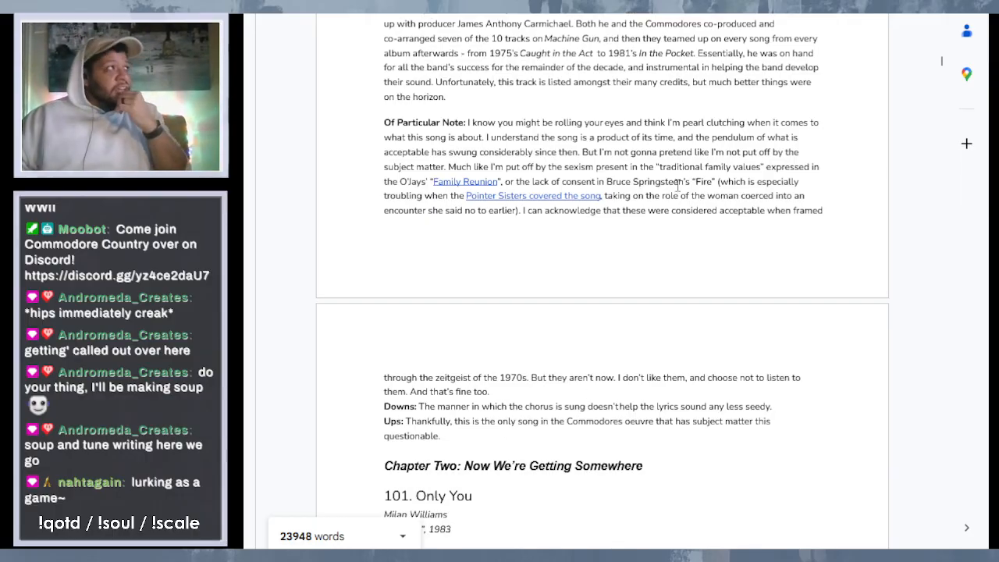
scroll(678, 186, "up", 4)
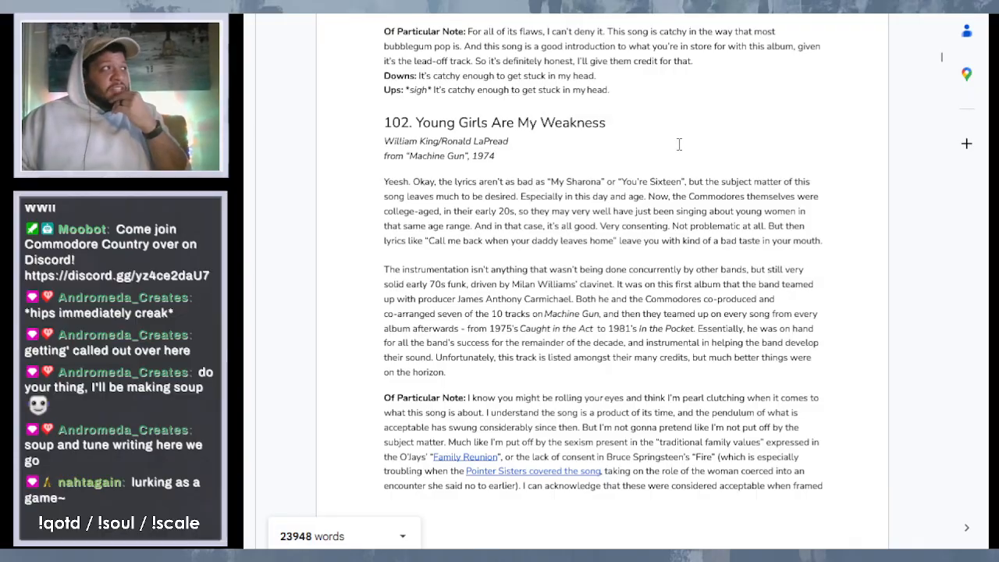
scroll(679, 149, "down", 2)
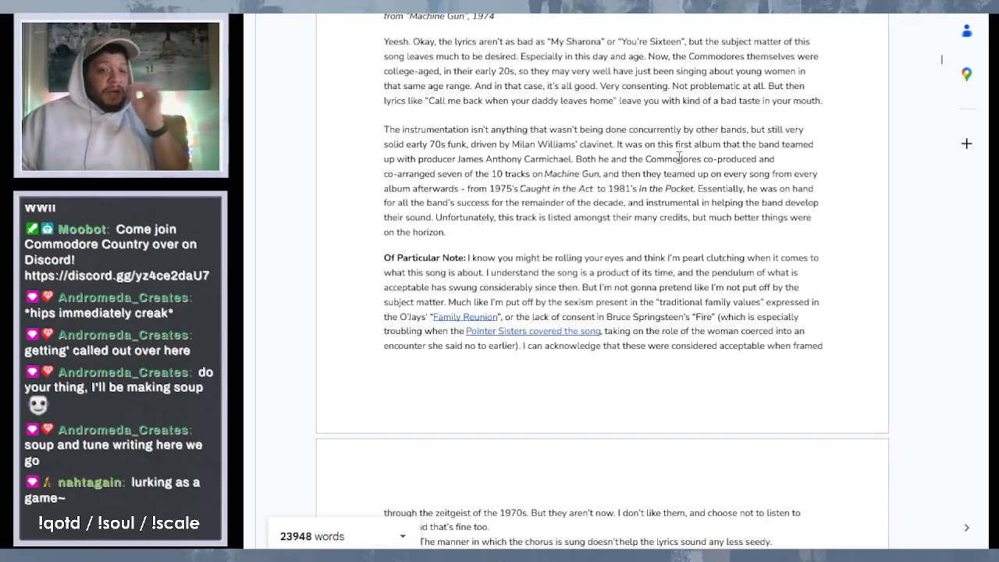
scroll(676, 180, "down", 3)
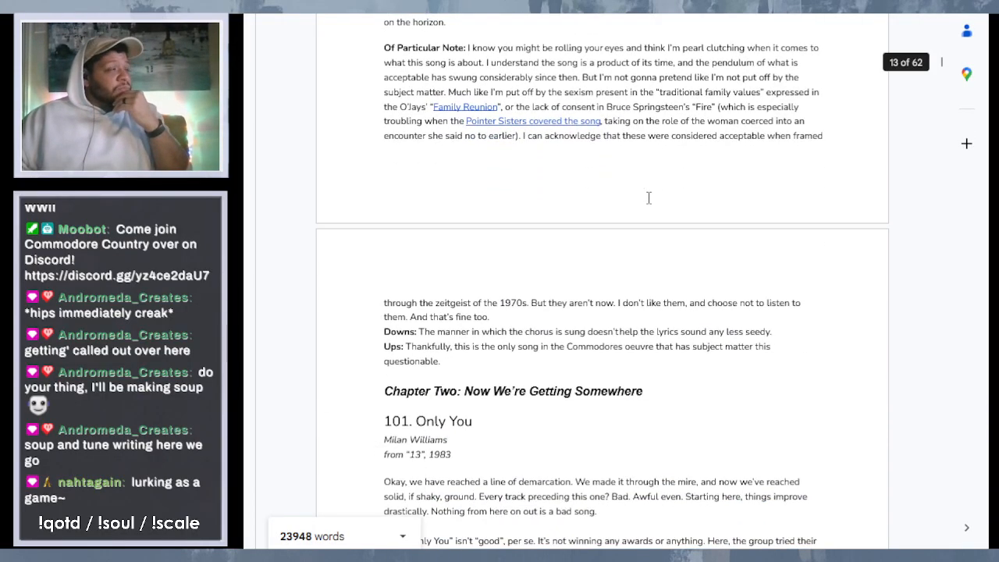
scroll(673, 199, "up", 12)
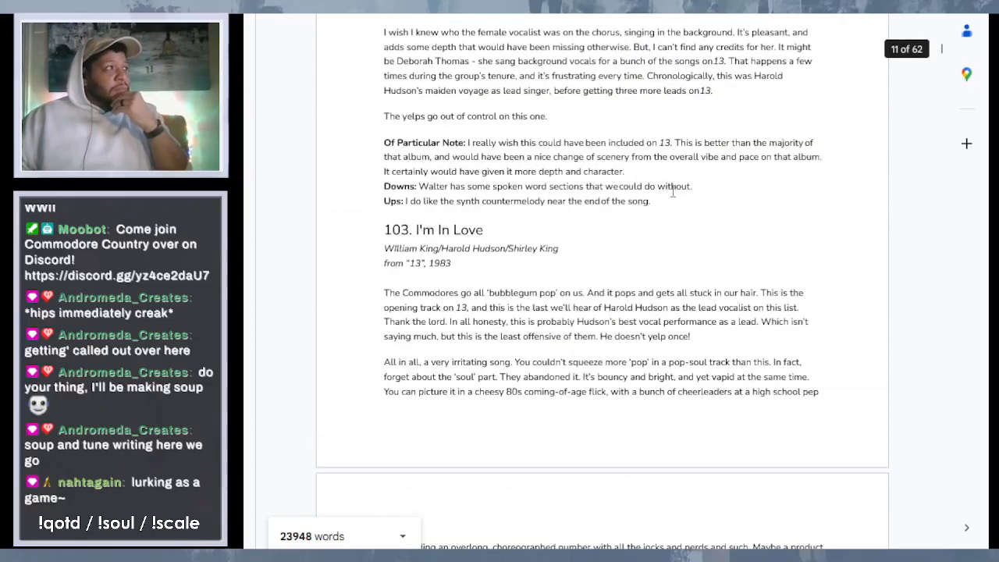
scroll(694, 201, "down", 10)
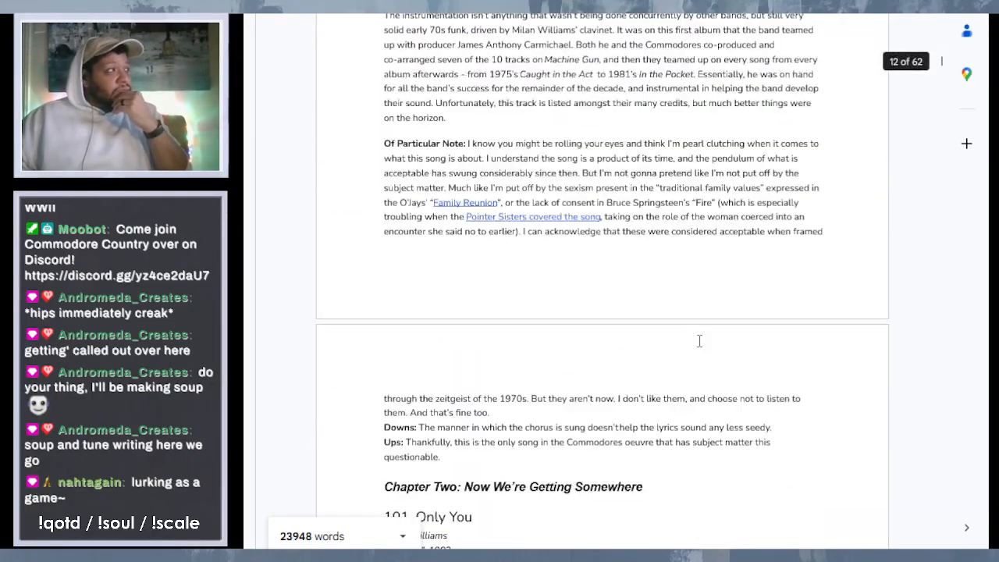
scroll(697, 328, "down", 3)
scroll(697, 327, "up", 4)
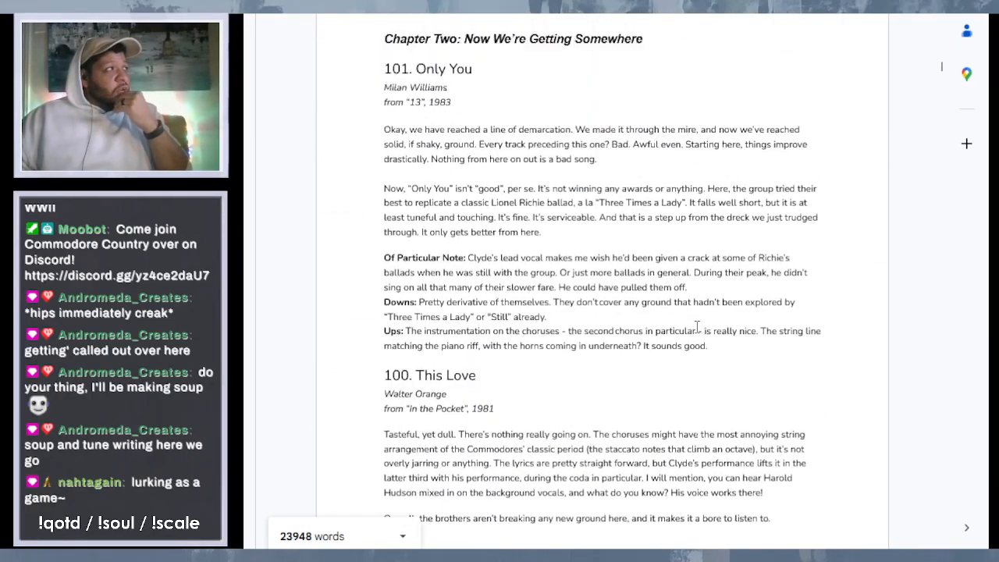
scroll(697, 327, "up", 3)
scroll(654, 320, "up", 1)
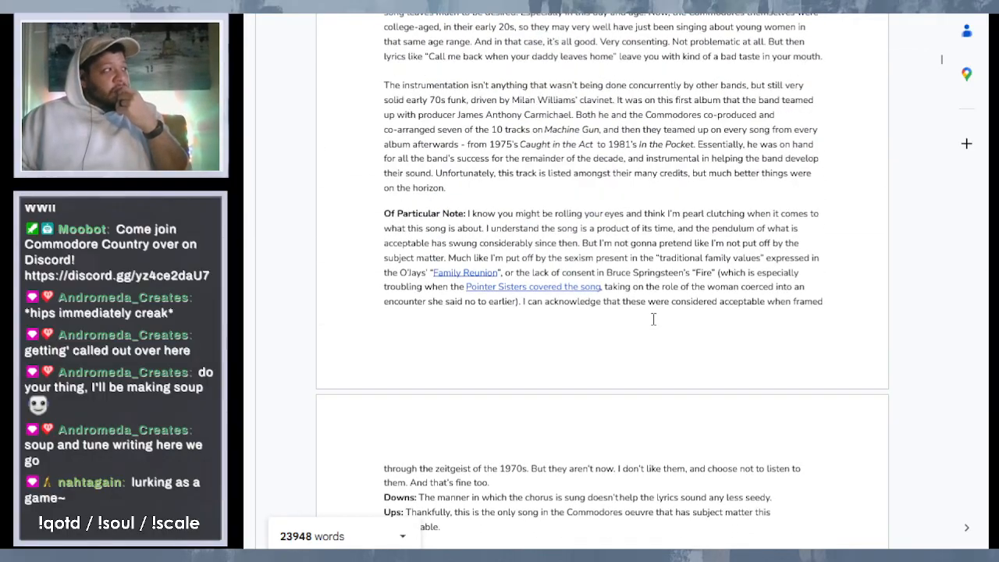
scroll(654, 319, "down", 1)
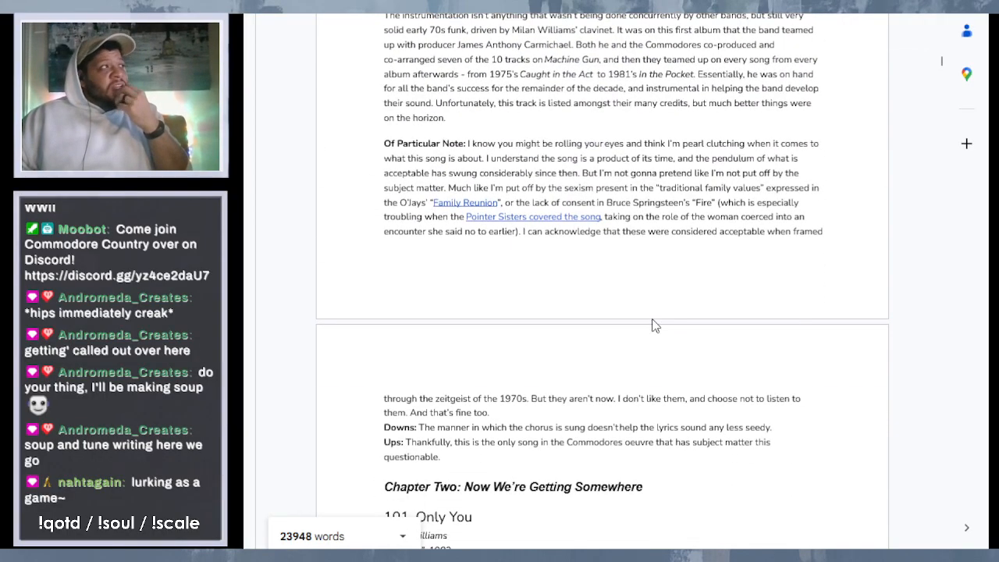
scroll(654, 319, "up", 1)
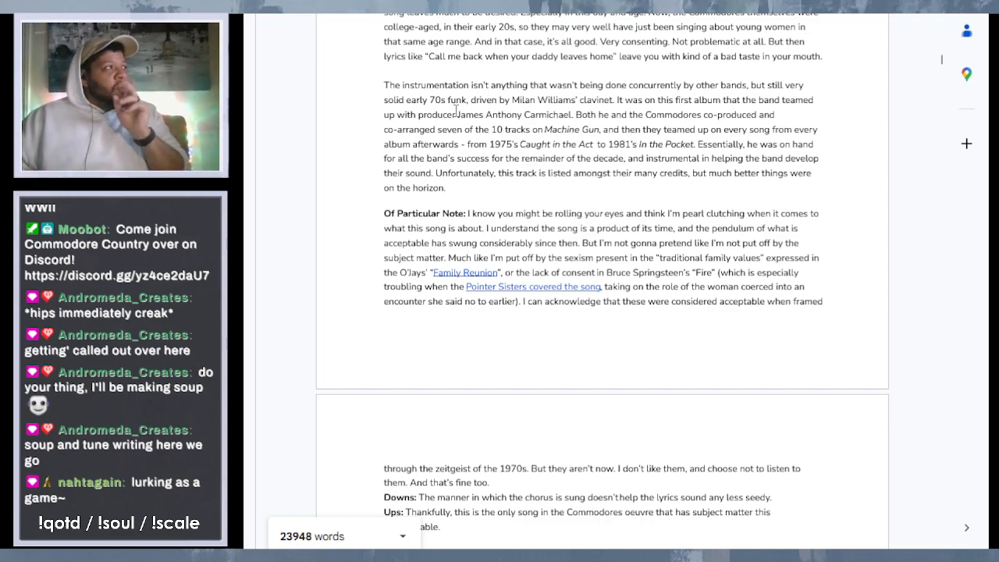
left_click_drag(457, 114, 581, 124)
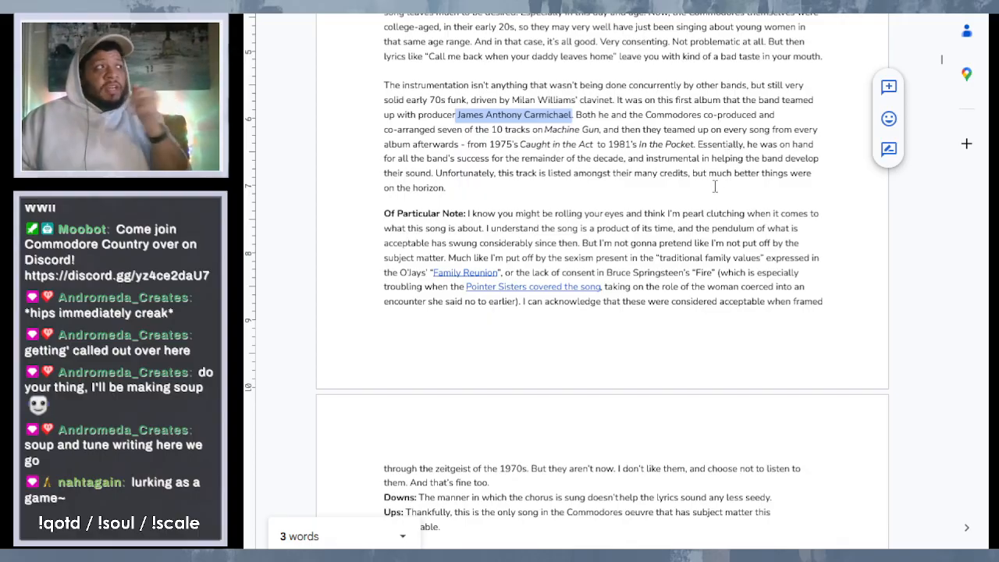
- Reread entries 101 and 100 and place the text cursor after the empty "Of Particular Note:" label of "This Love"
scroll(710, 189, "down", 5)
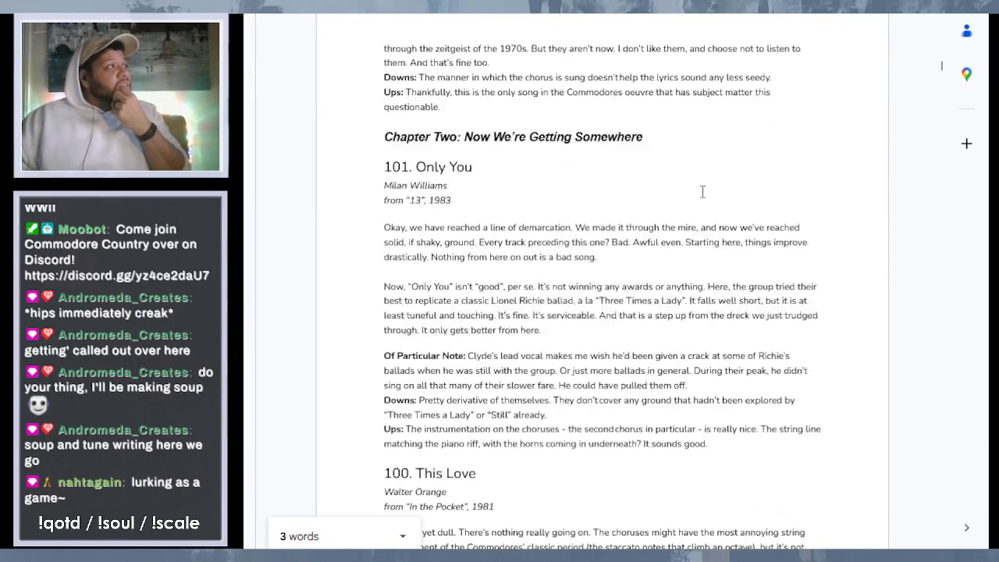
scroll(702, 192, "down", 2)
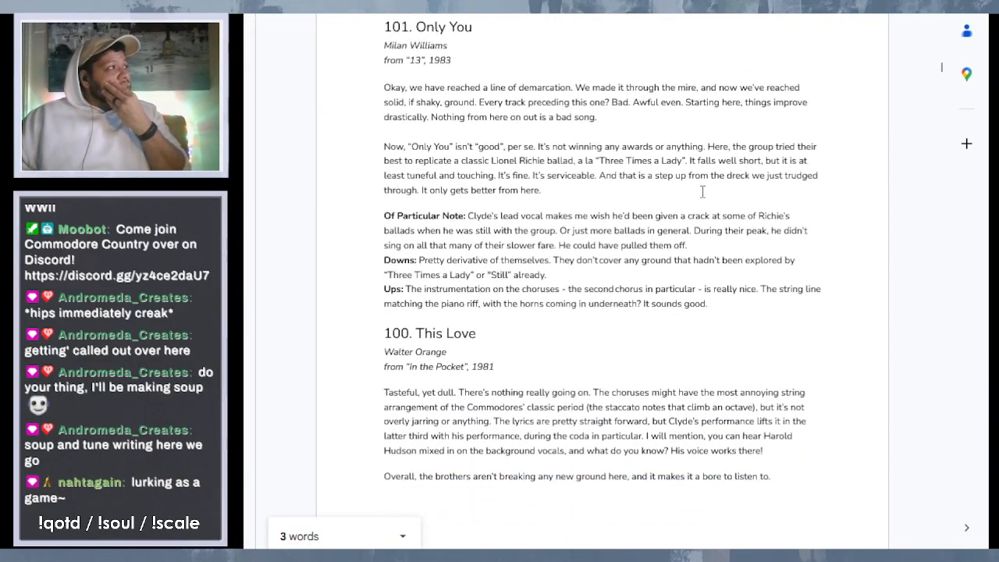
scroll(702, 191, "down", 1)
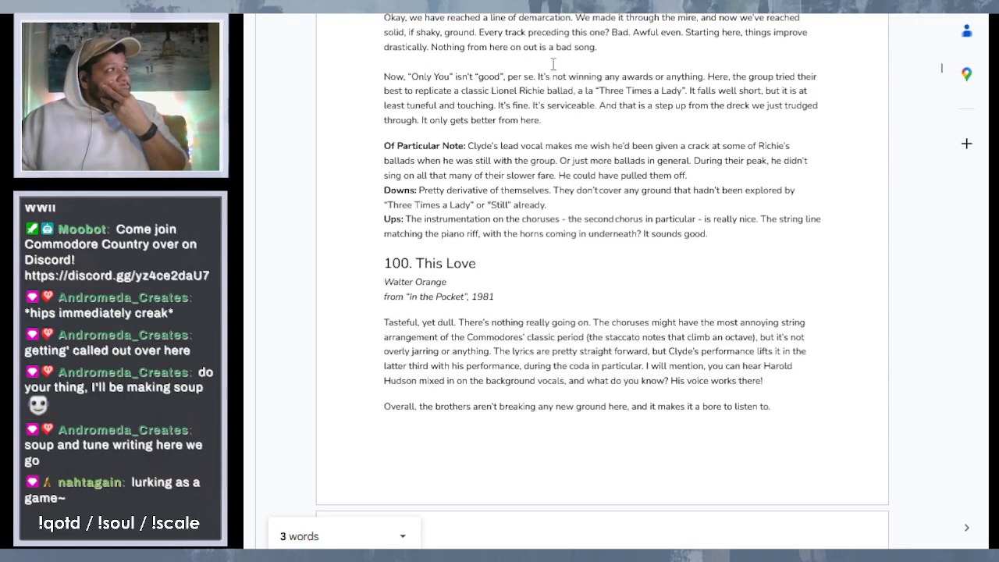
scroll(552, 63, "down", 4)
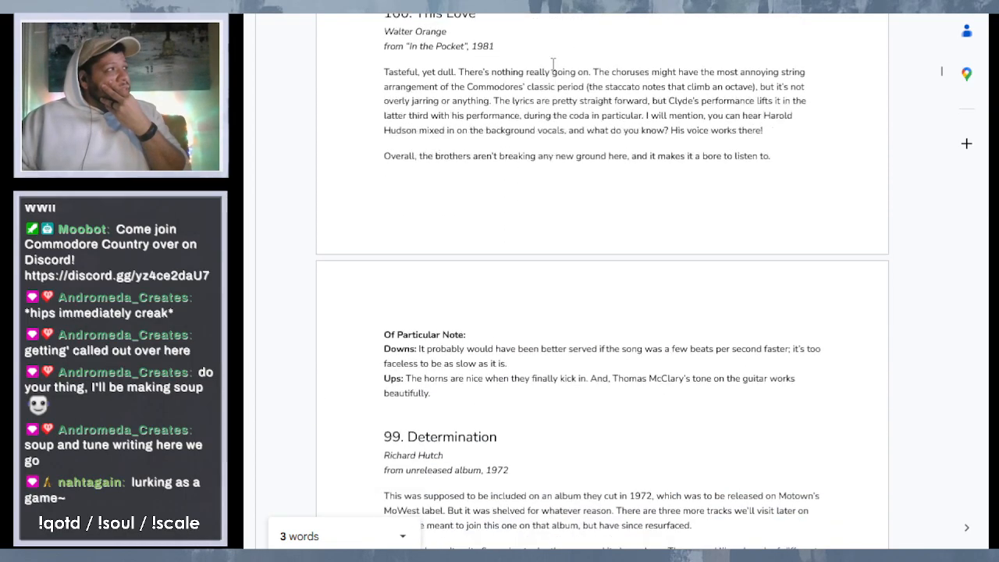
scroll(552, 63, "down", 2)
left_click(474, 232)
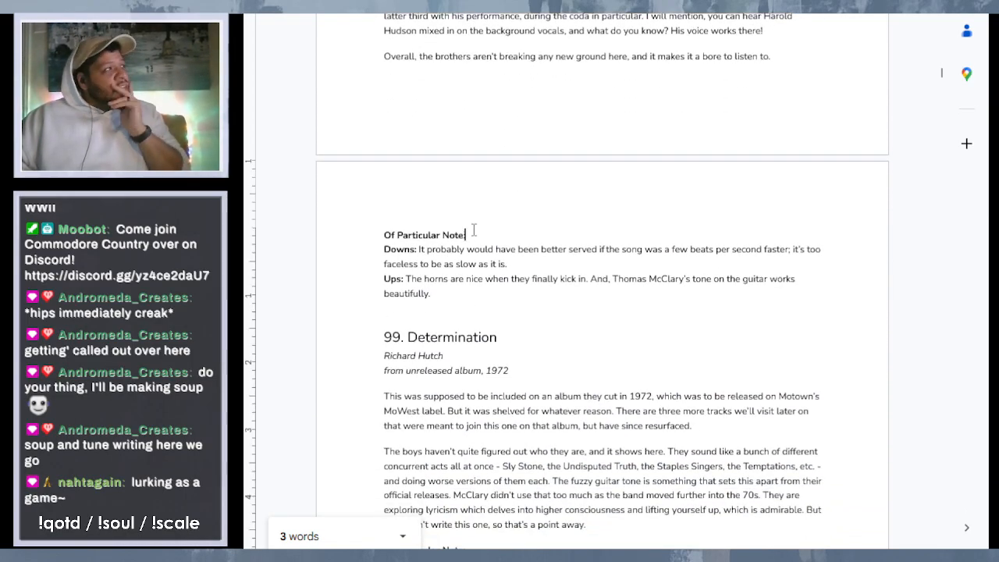
scroll(499, 222, "up", 2)
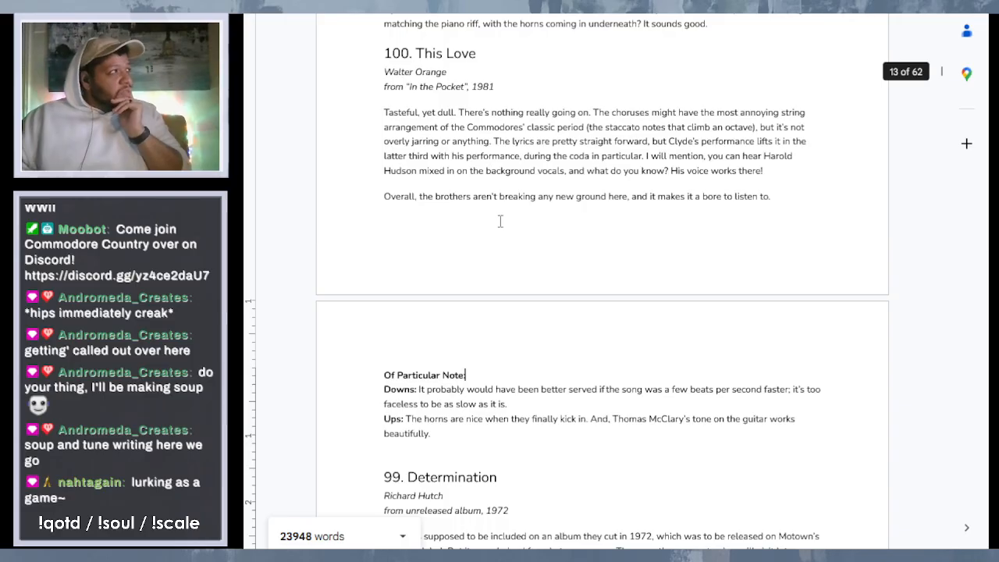
scroll(500, 222, "up", 1)
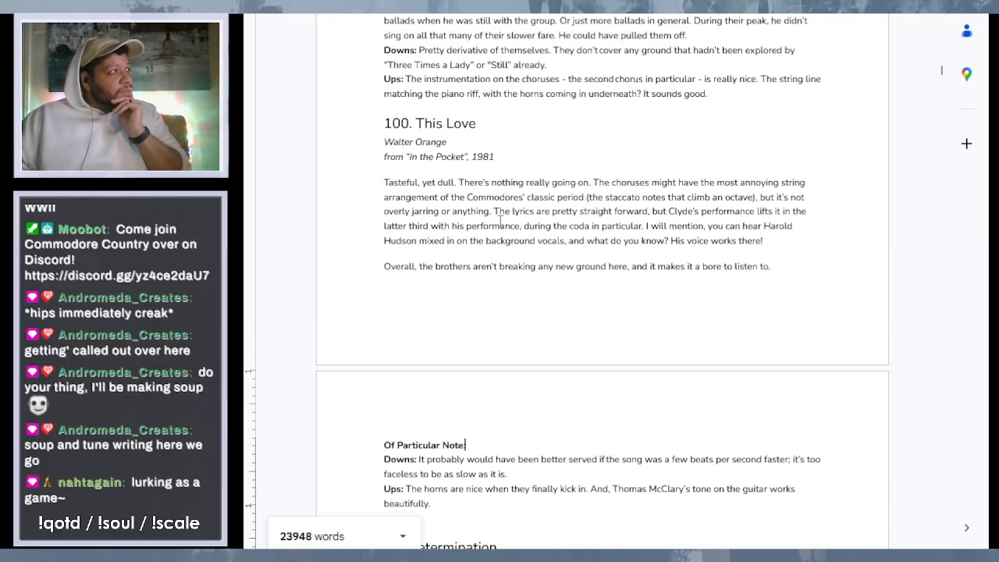
scroll(501, 222, "up", 1)
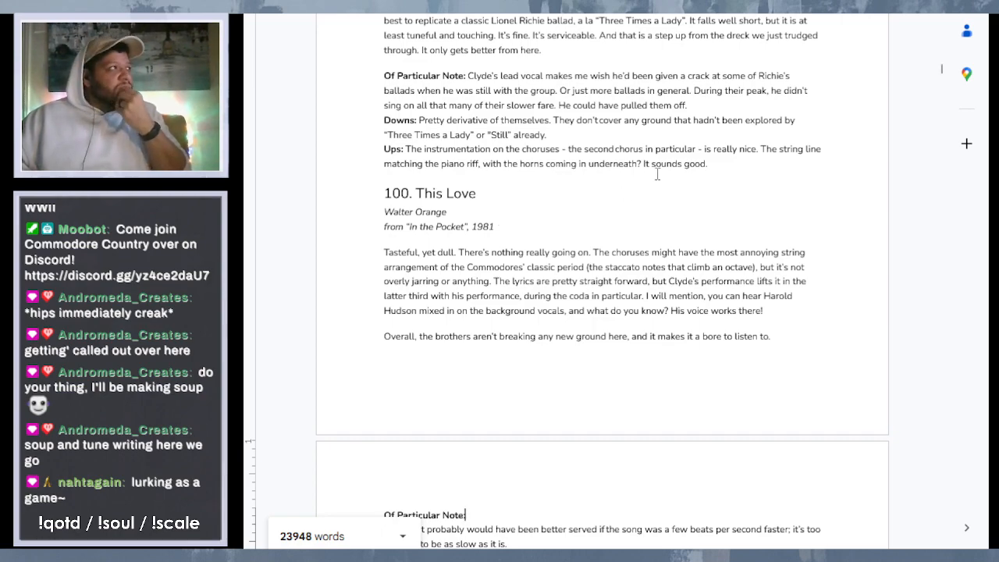
scroll(657, 175, "up", 2)
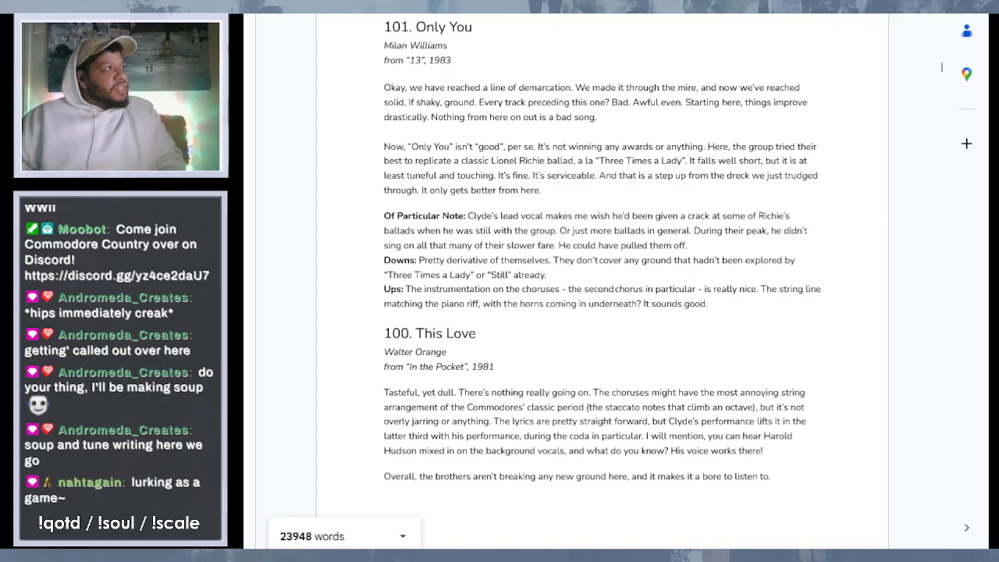
scroll(625, 92, "down", 10)
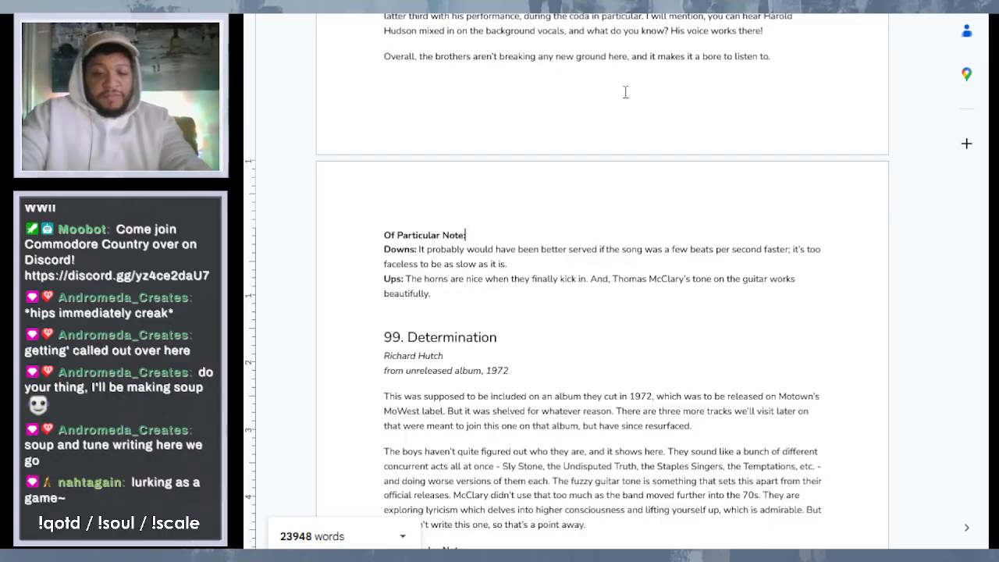
- Begin the "Of Particular Note" text for "This Love" with "This is one of the few ballads that Walter actually sang lead on, as I mentioned"
type("Th")
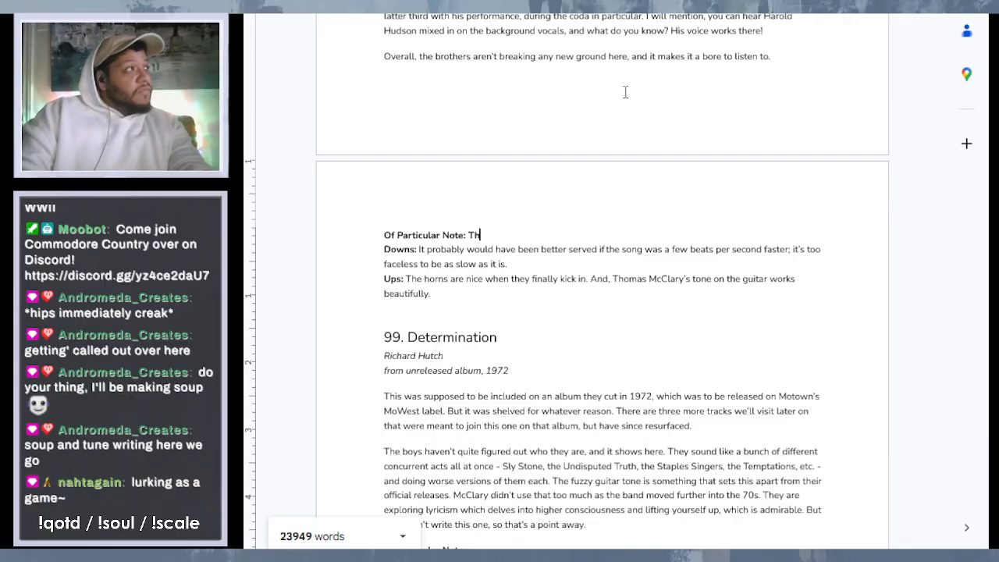
type("is is one ")
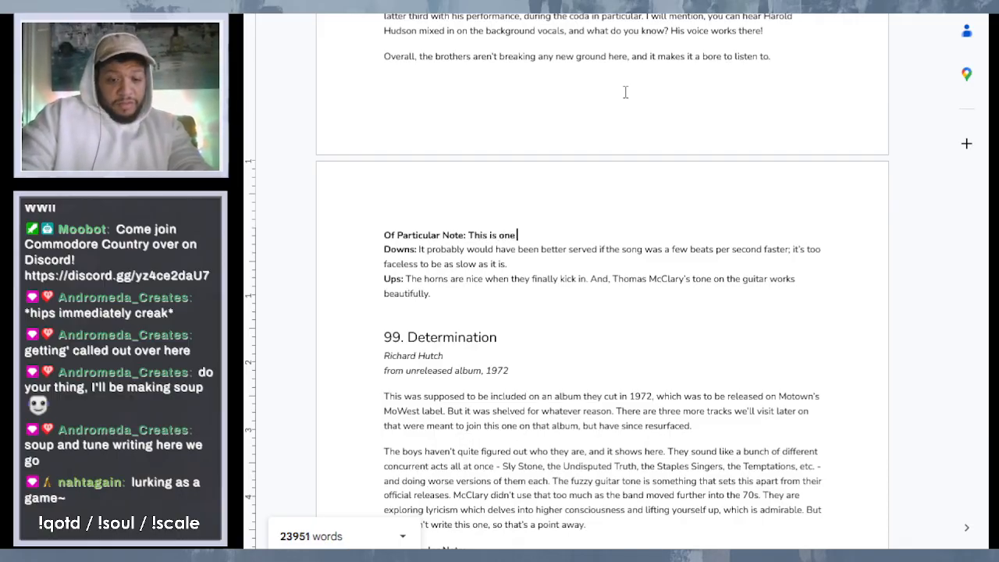
type("of the few")
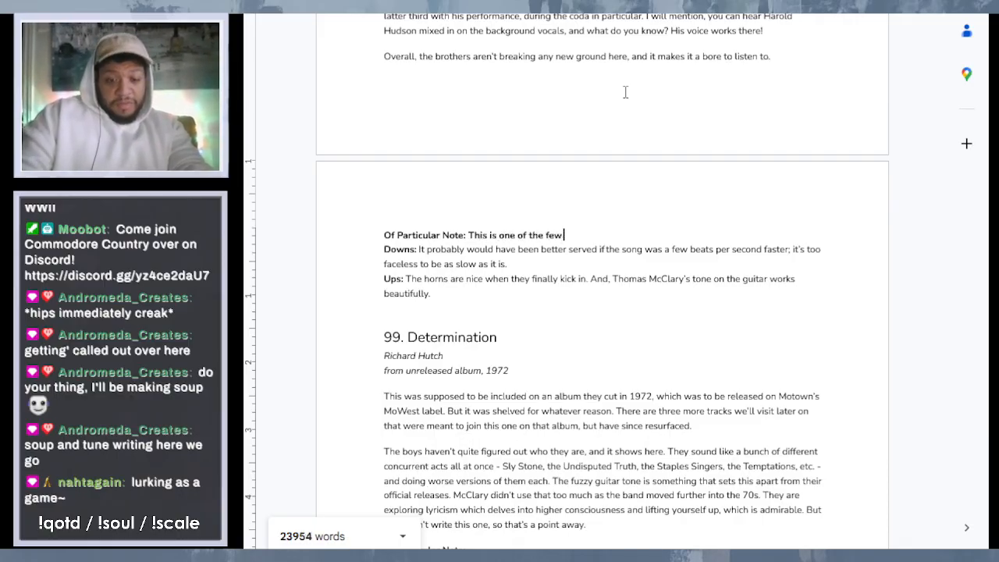
type(" ballads tha")
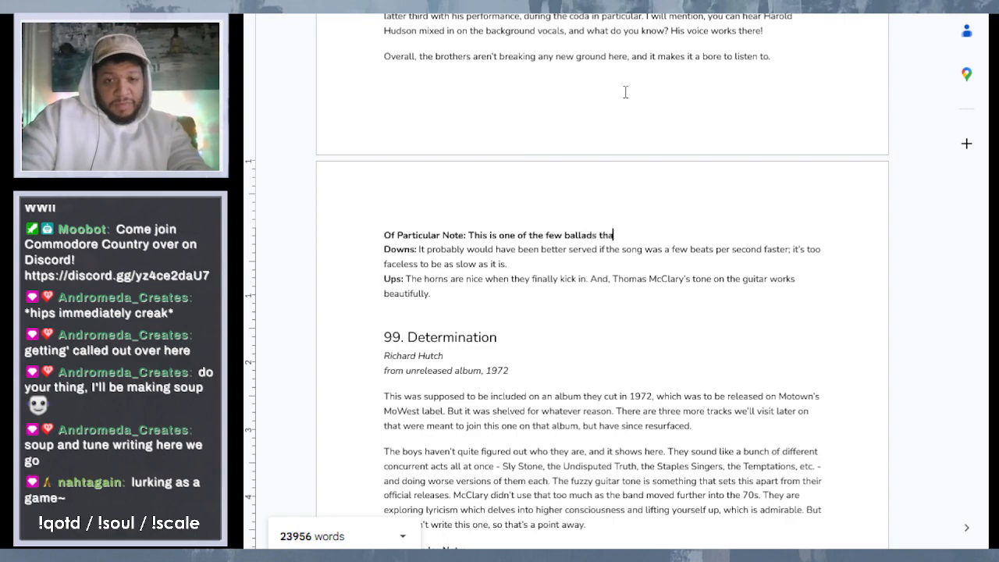
type("t Walte")
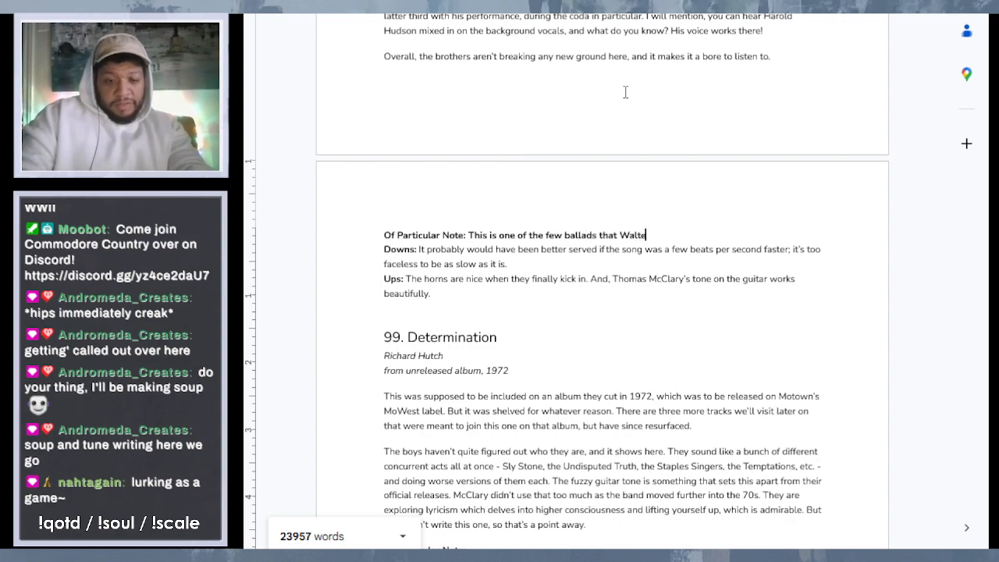
type("r actually")
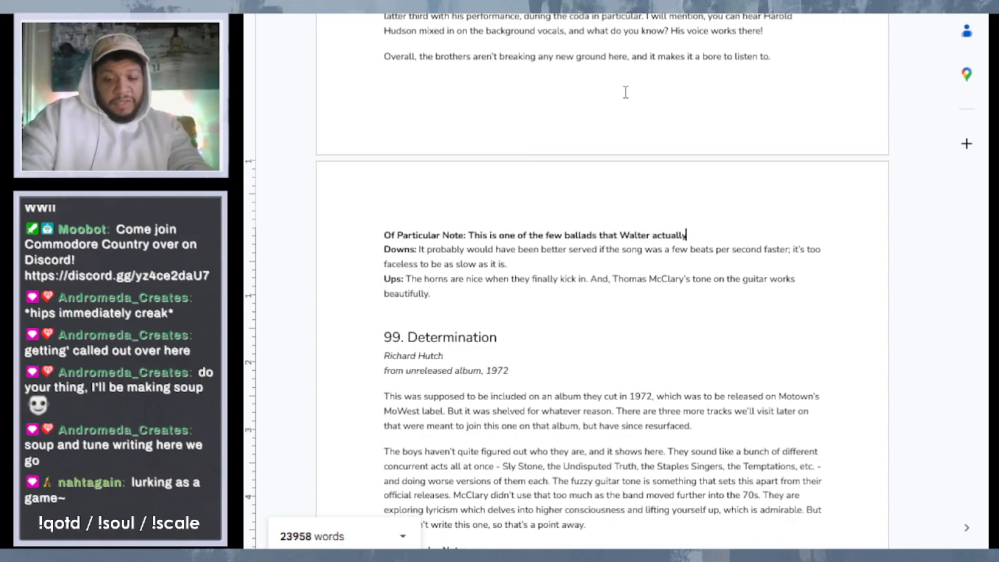
type(" sang le")
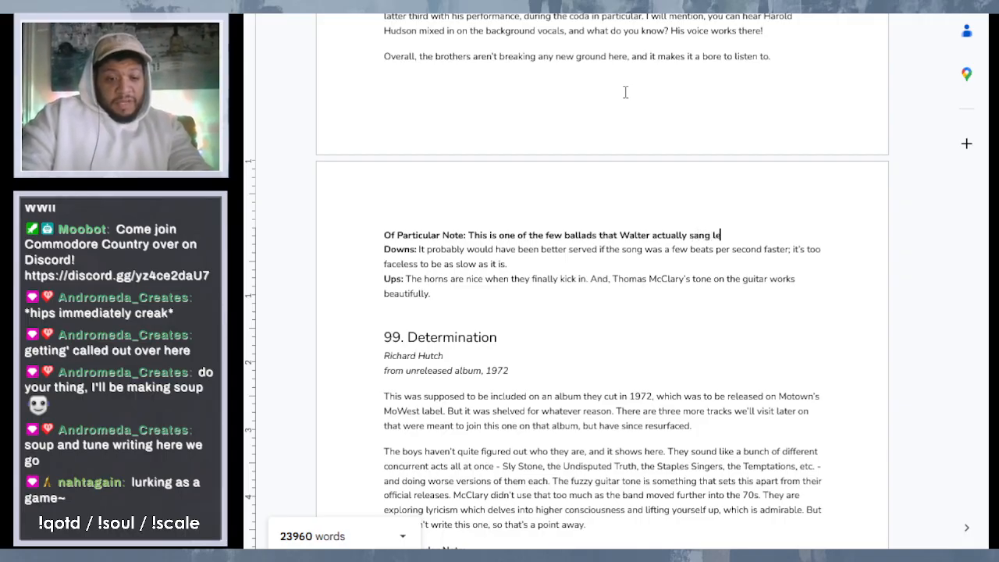
type("ad on, as")
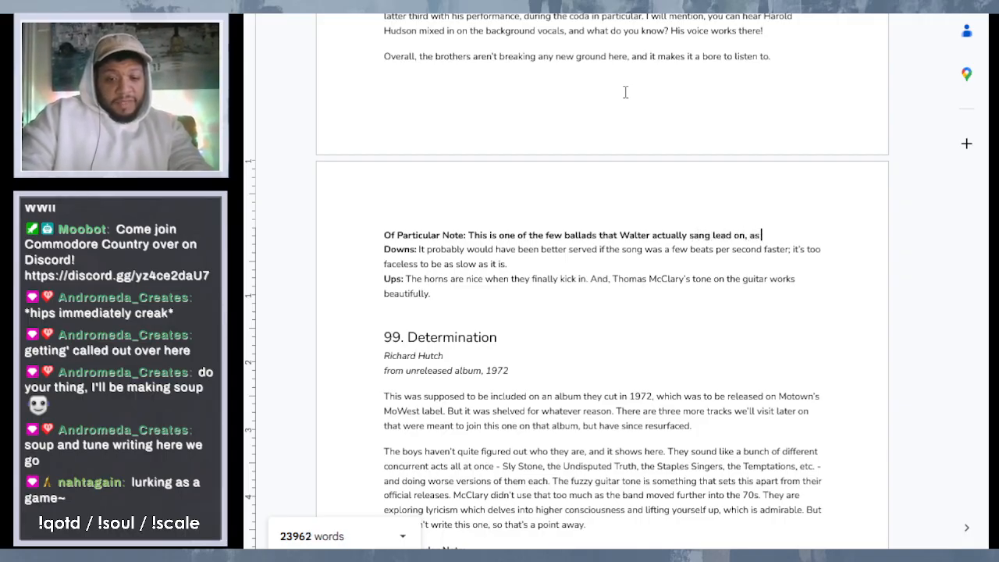
type(" I mention")
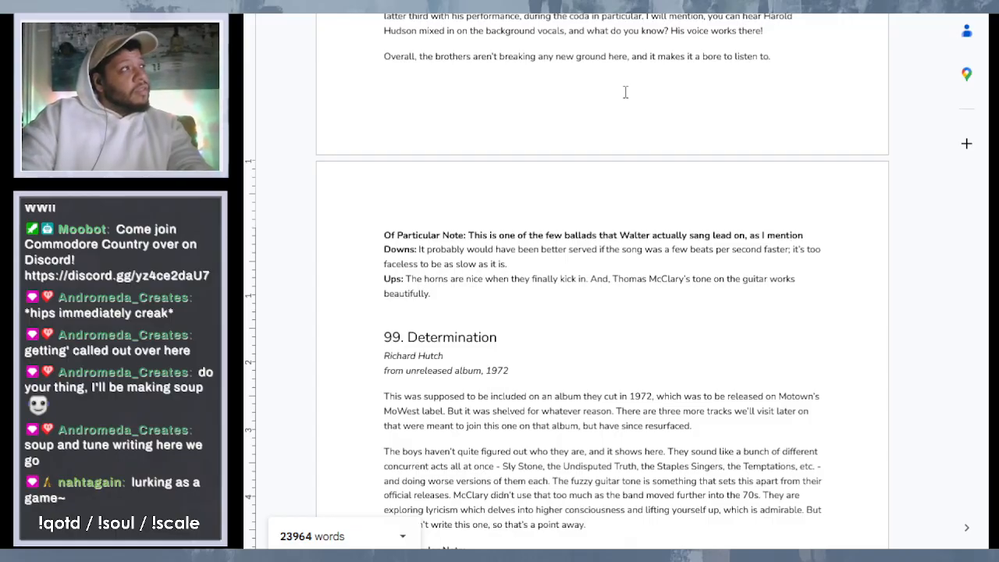
type("ed")
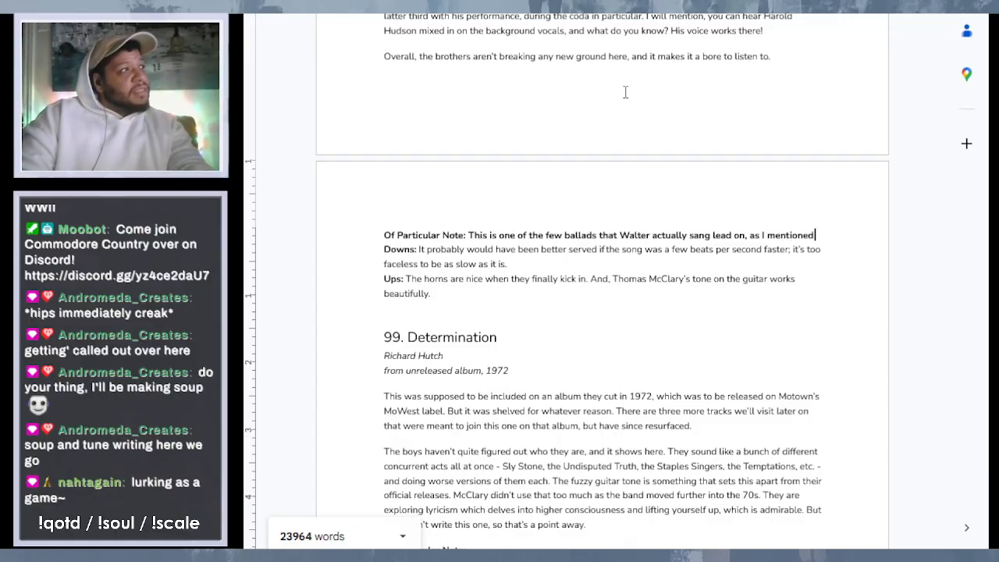
type(" inthe ")
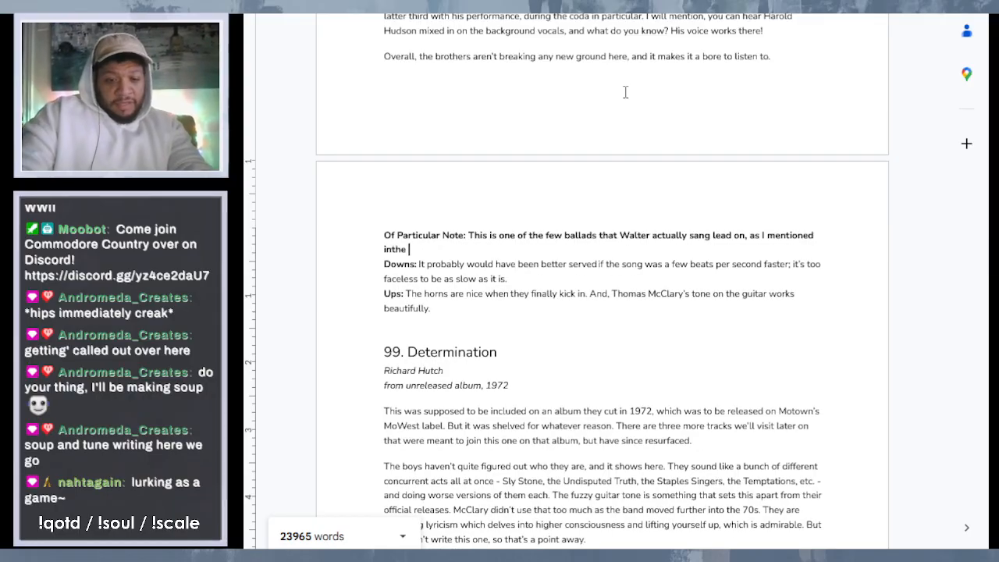
type("previous ")
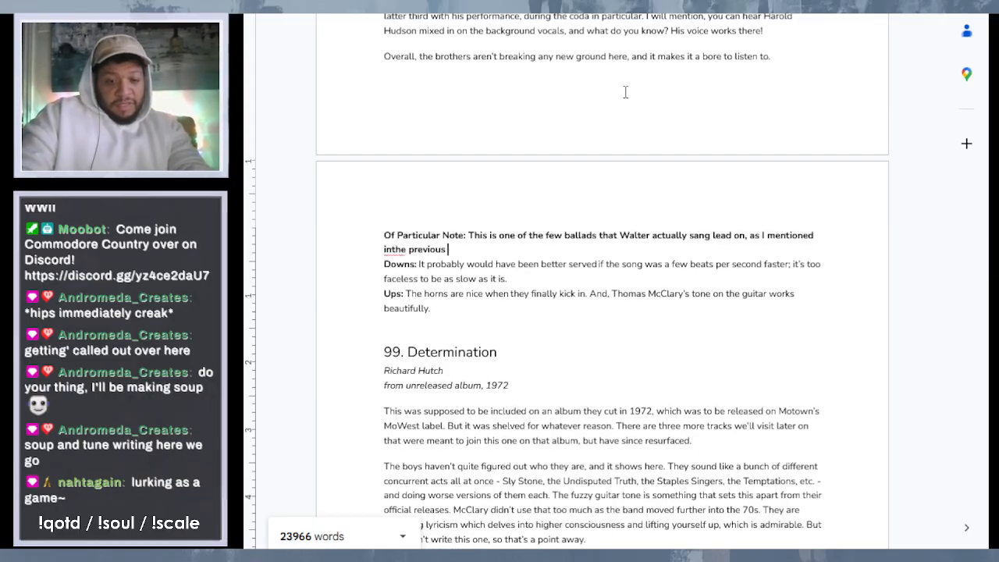
type("entry. T")
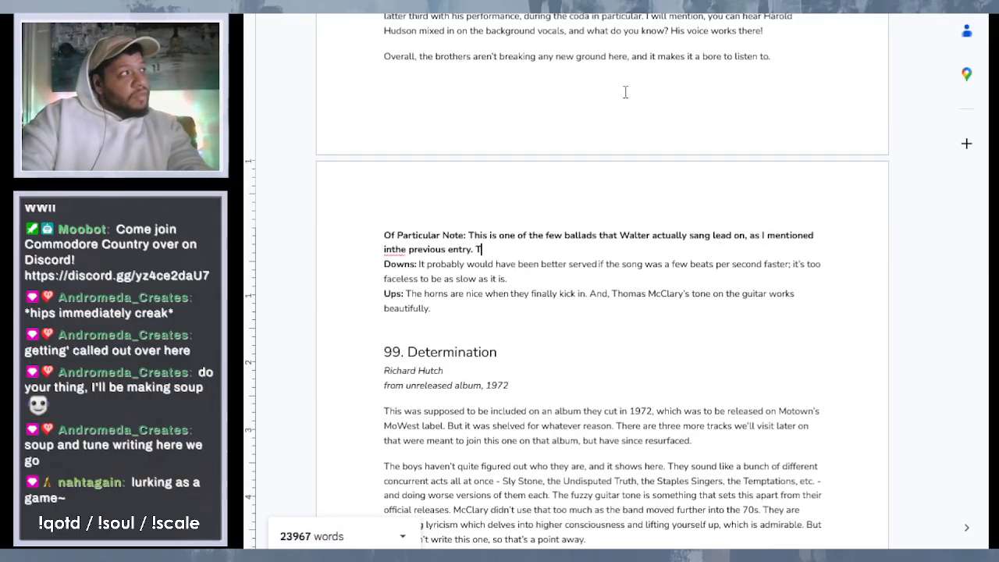
type("rou")
- Finish the note's first sentence with "in the previous entry." and begin a second sentence with "Trouble is,"
key("BackSpace")
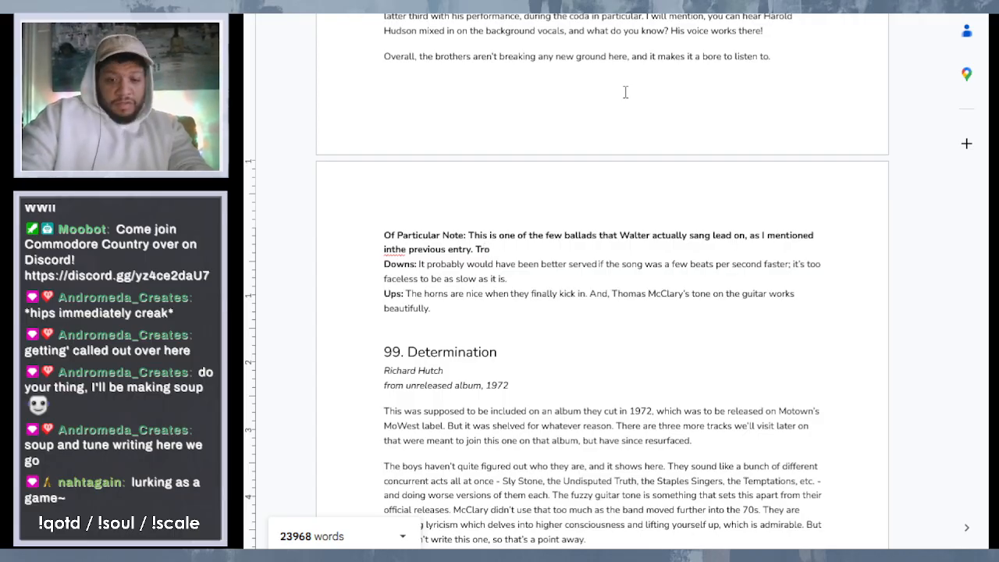
type("uble is, ")
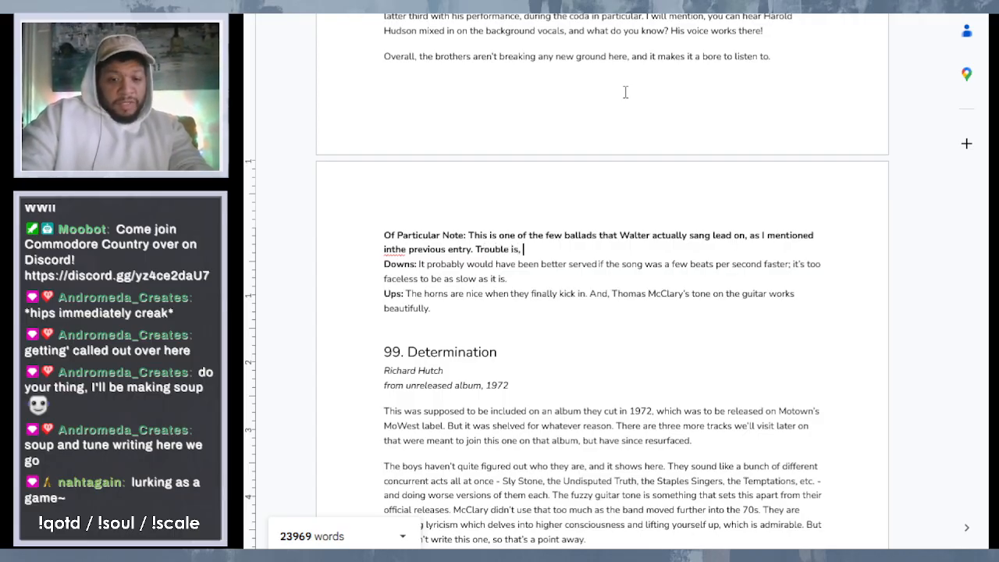
type("like \"O")
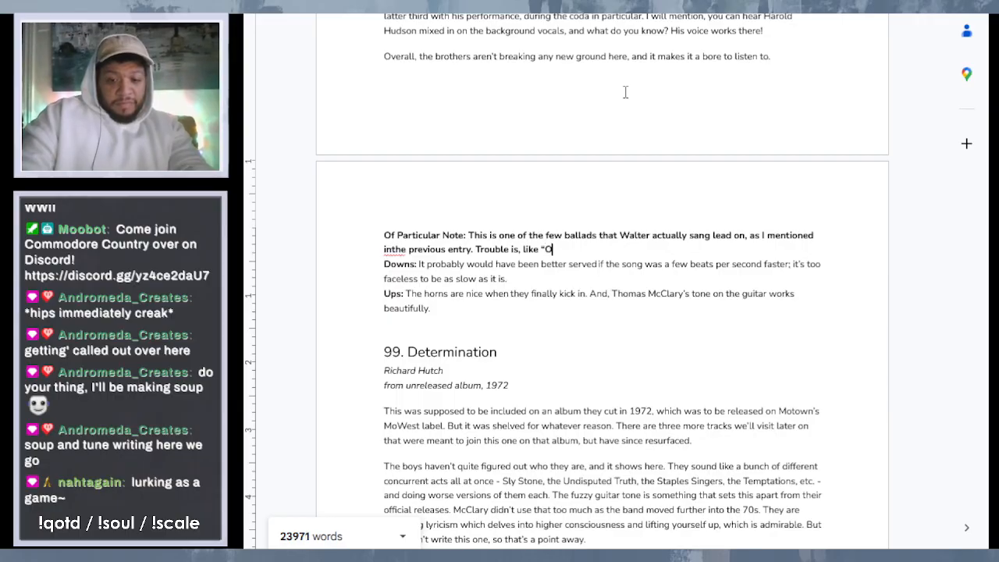
type("nly You")
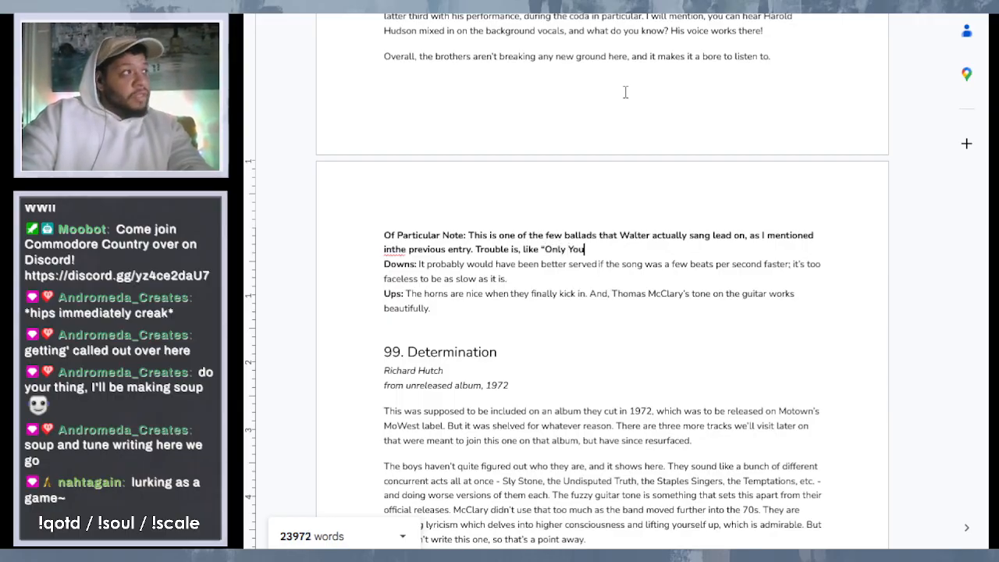
type("\", ")
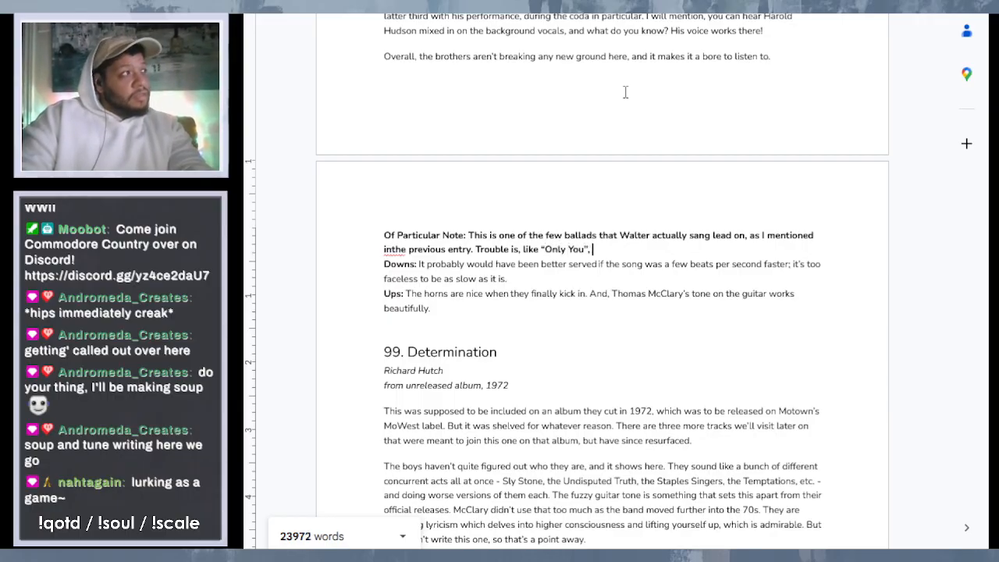
type("it's")
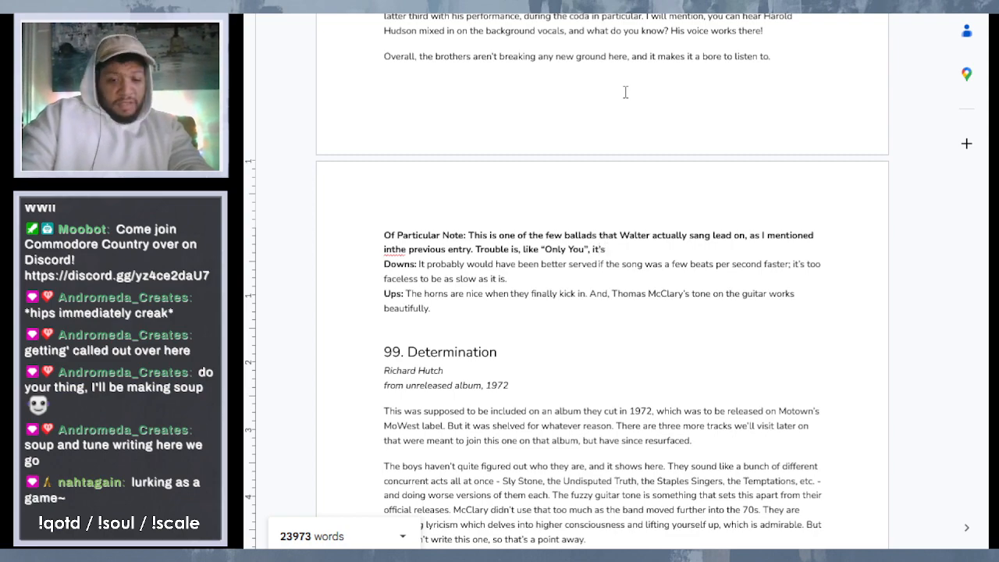
type(" not very")
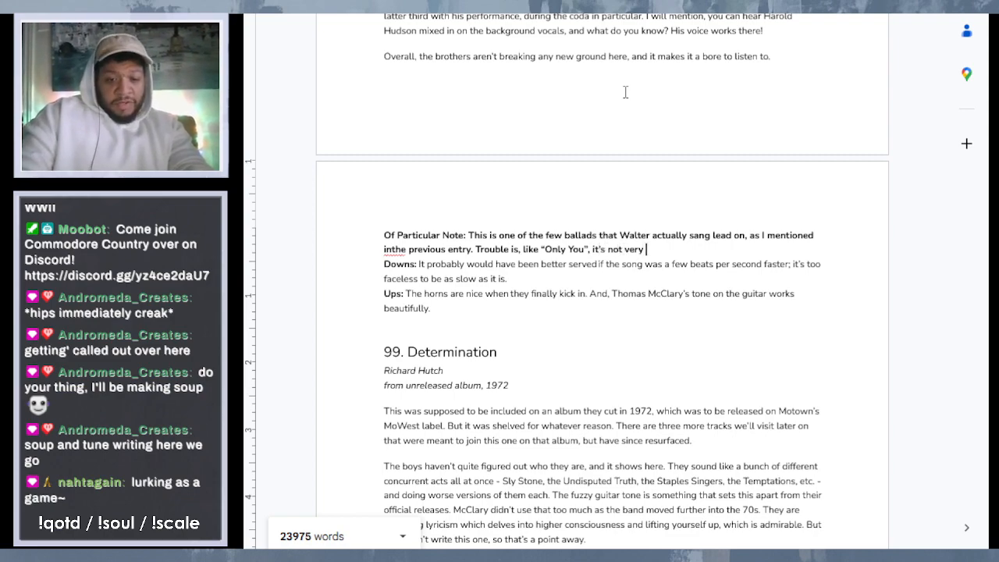
- Continue the second sentence of the "This Love" note with 'like “Only You”, it's not very good either,'
type("good either,")
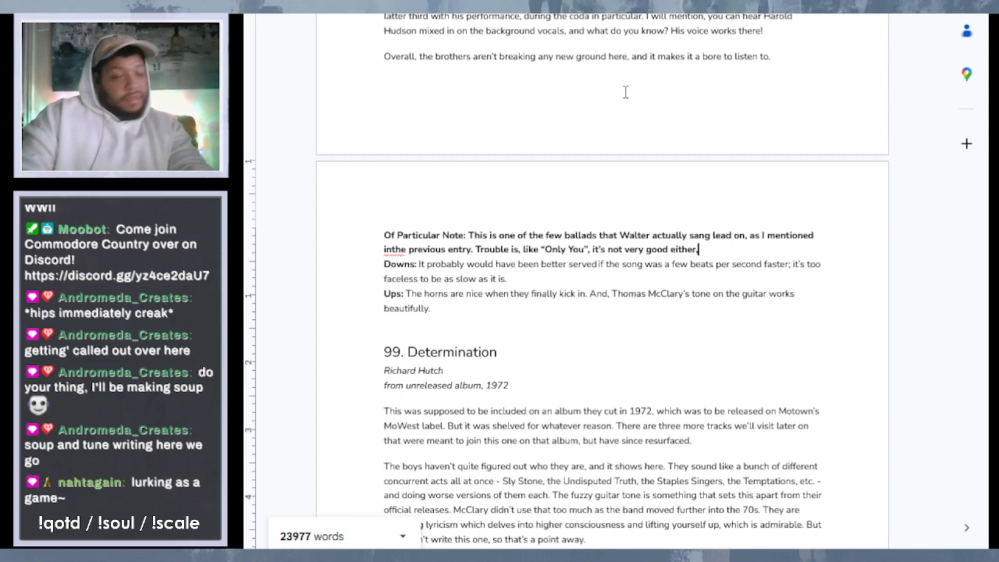
type(" and doesn’")
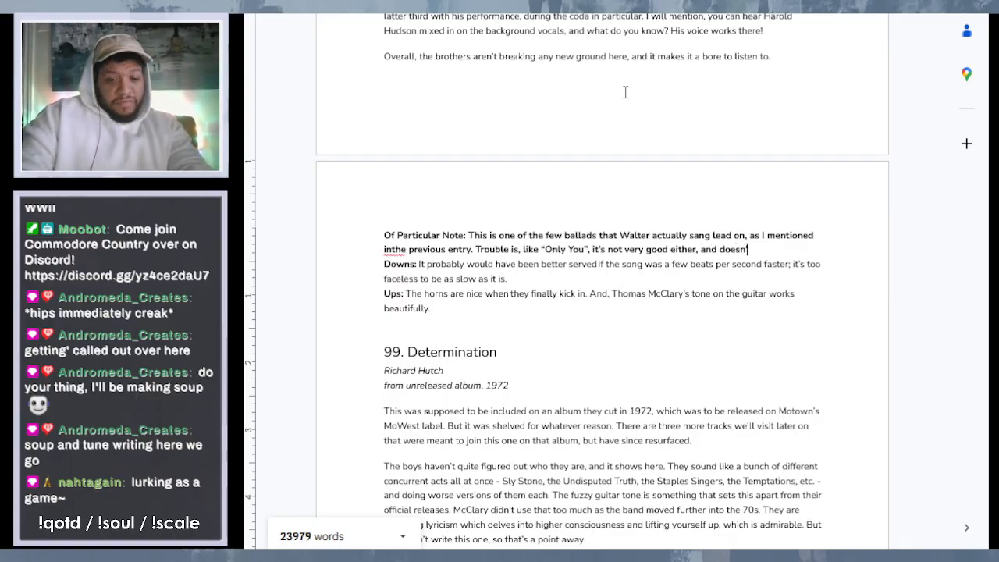
type("sn't showcas")
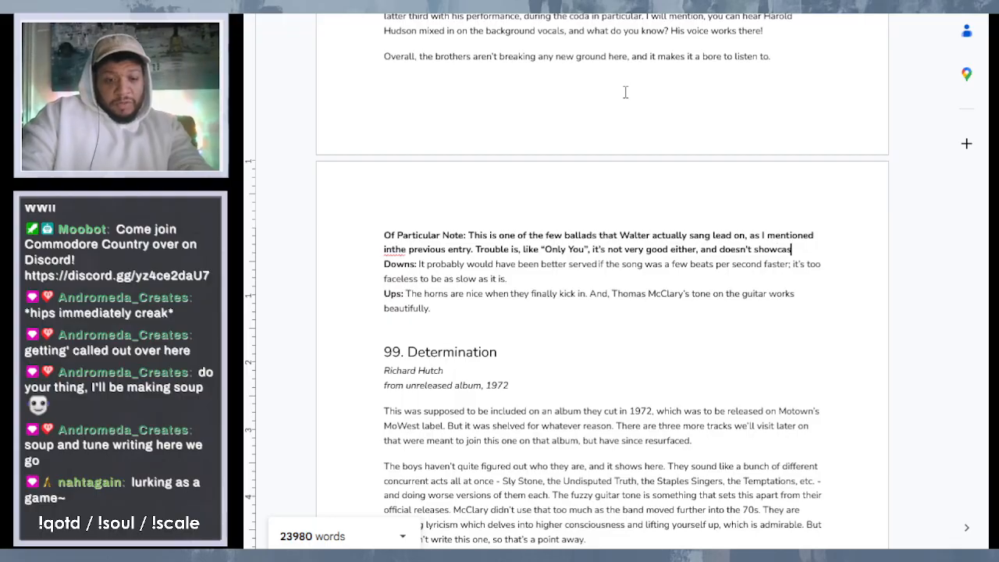
type("e what he co")
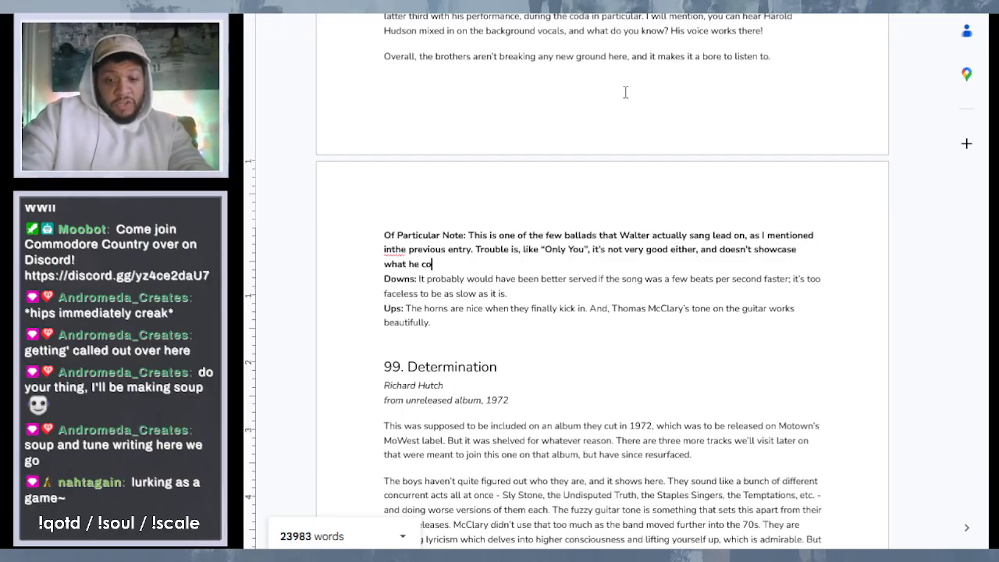
type("uld do with")
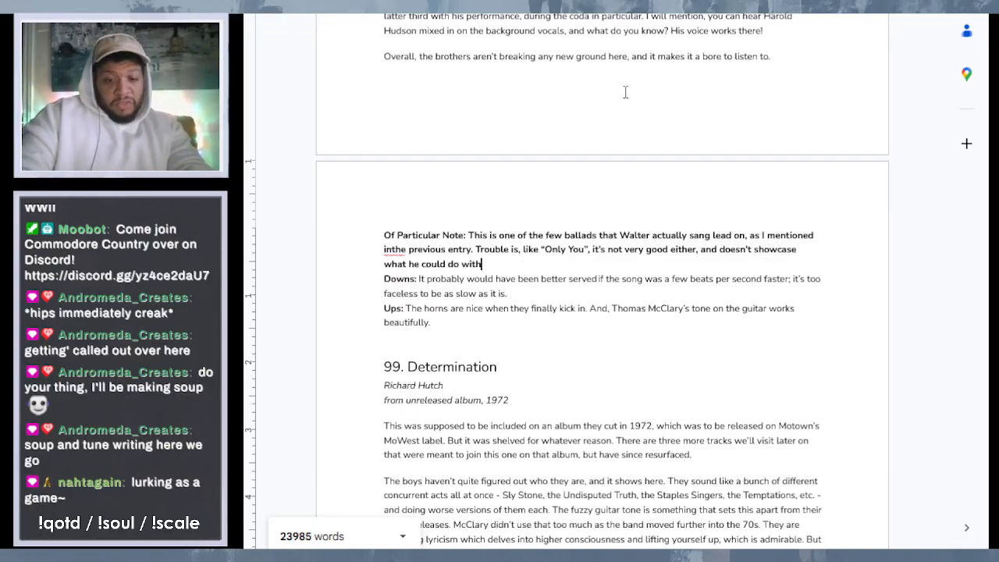
type(" a ballad ")
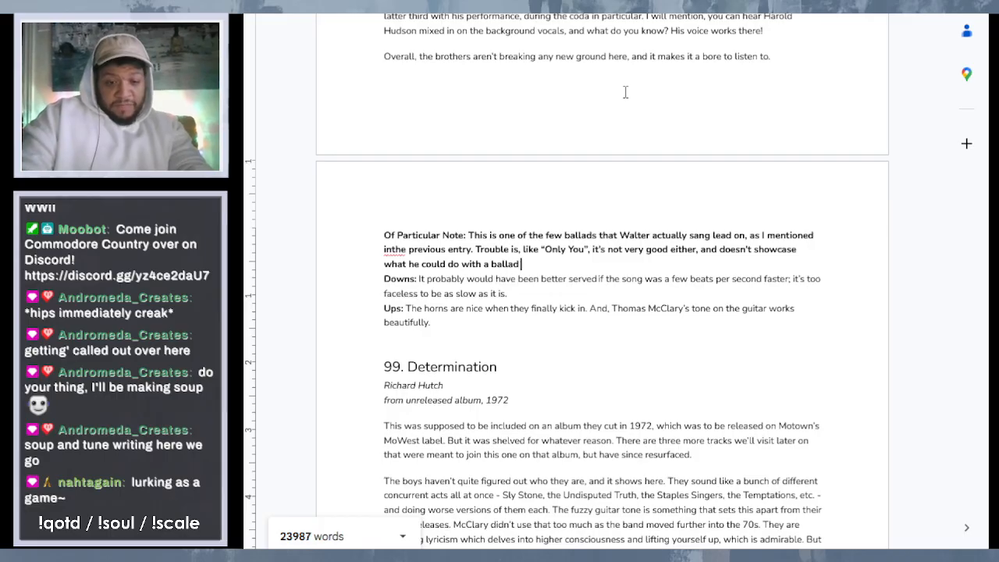
type("if given")
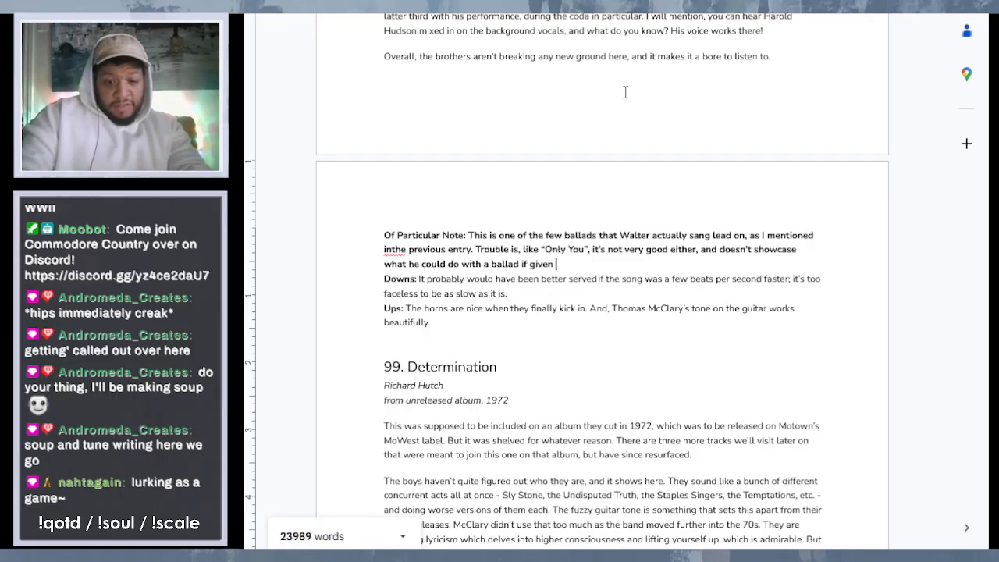
type(" the right ")
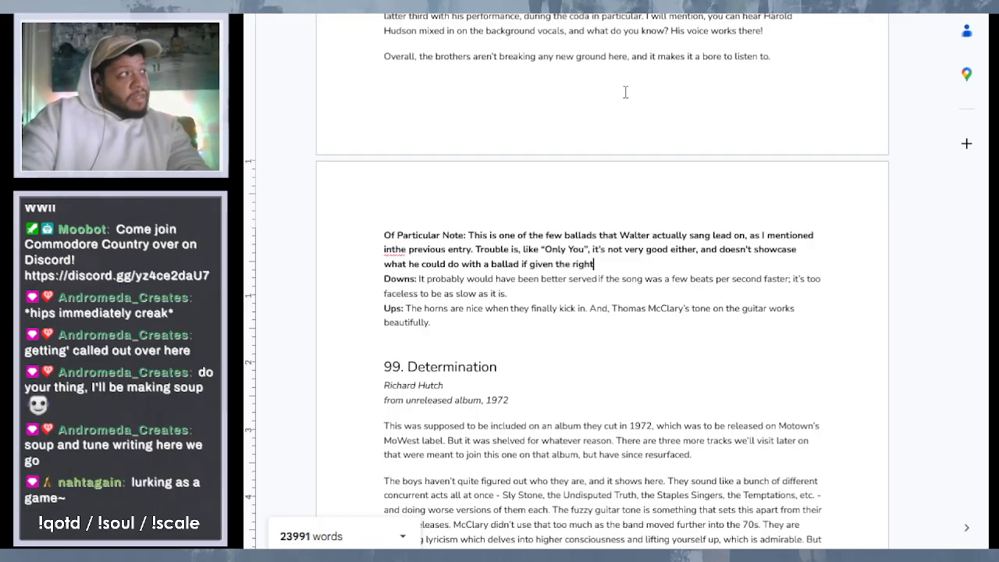
type("oppor")
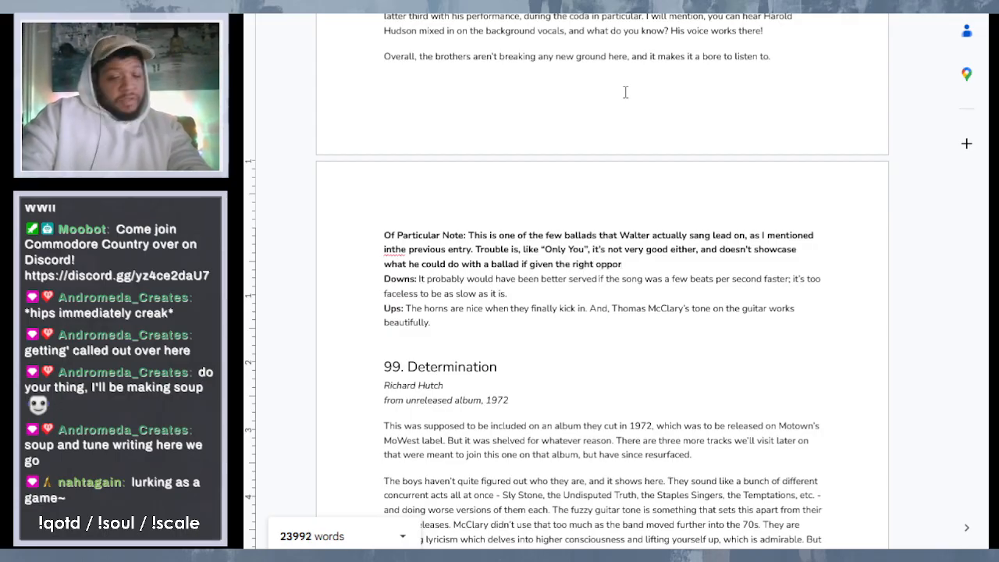
type("tunity wi")
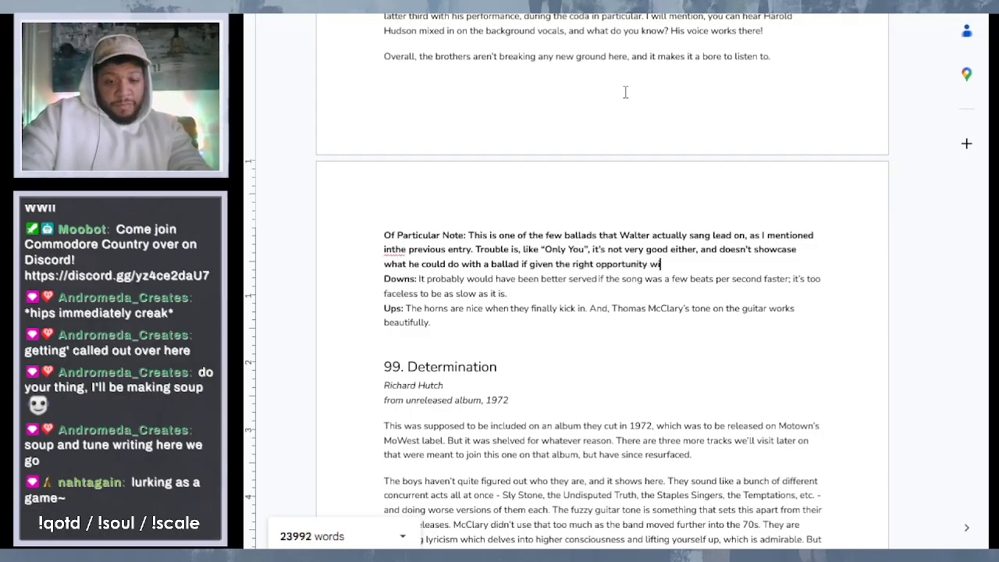
type("th the r")
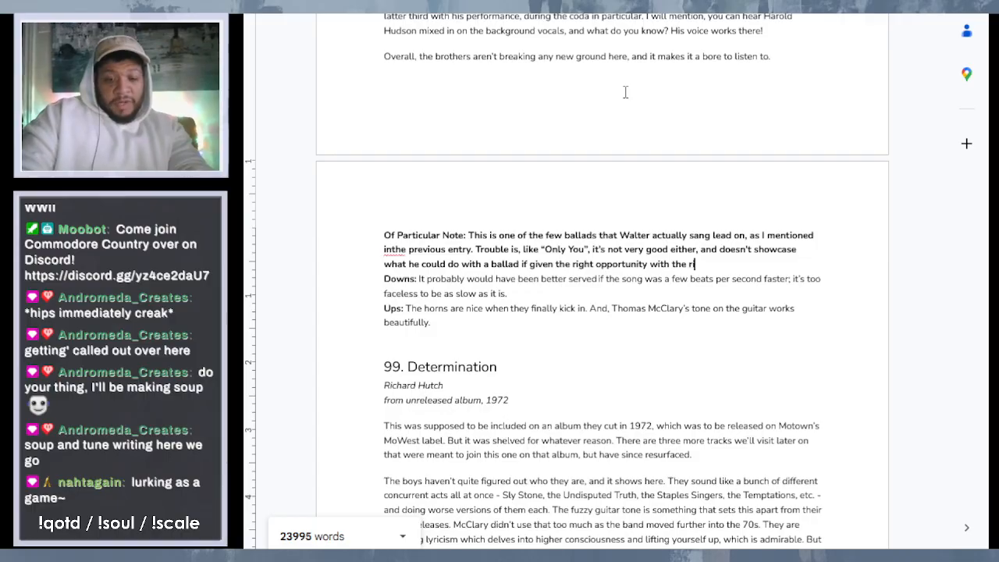
type("ight arrang")
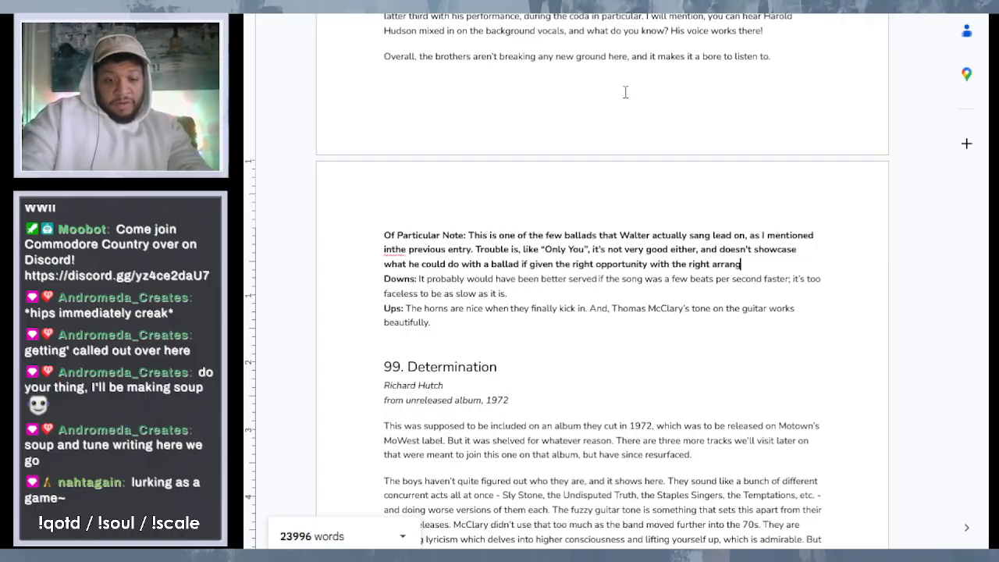
type("ement *")
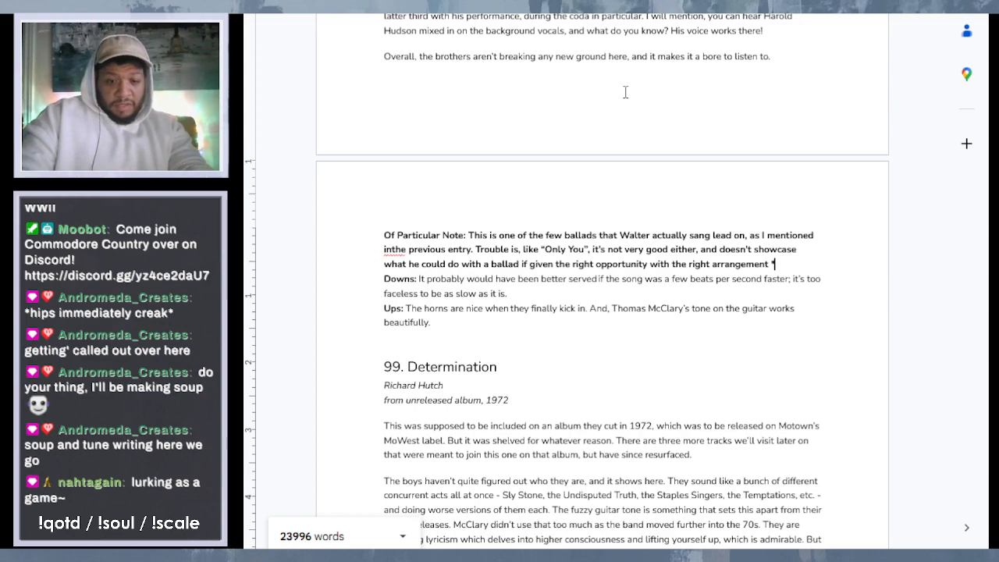
- Complete the conditional clause of the note with "given the right opportunity with the right arrangement"
key("BackSpace")
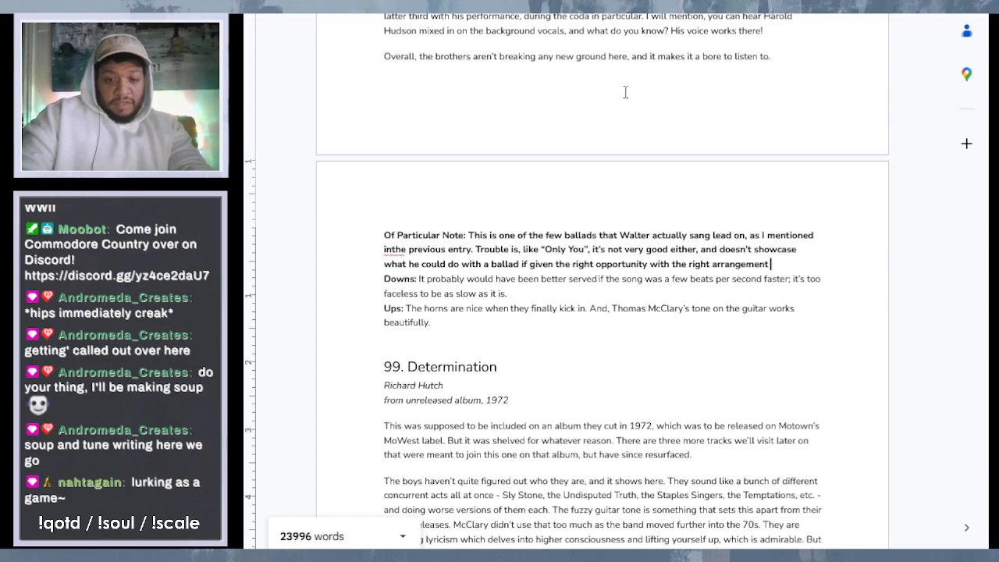
- Close the note with the parenthetical reference '(see “Just to Be Close to You”).'
type("(see")
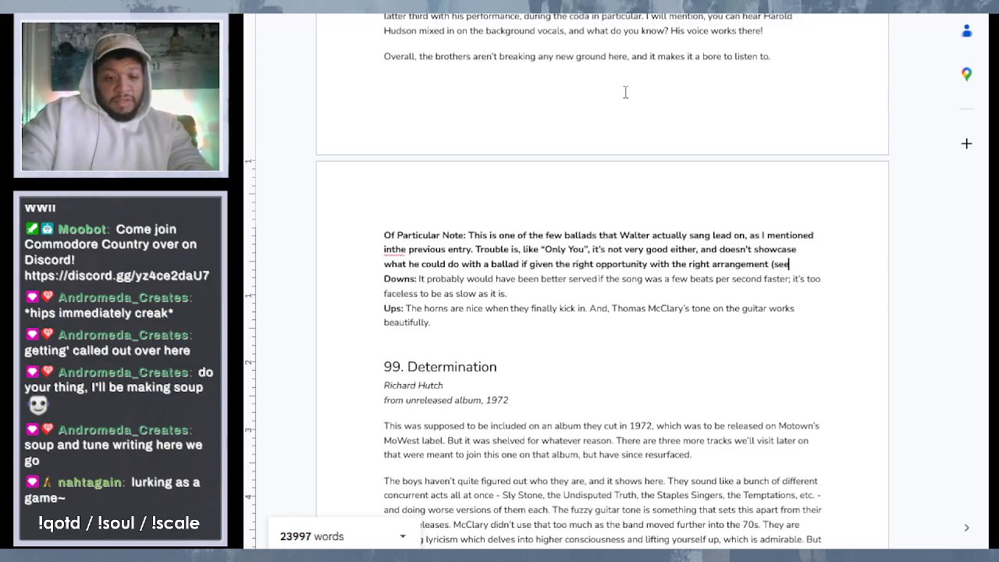
type(" \"Just to ")
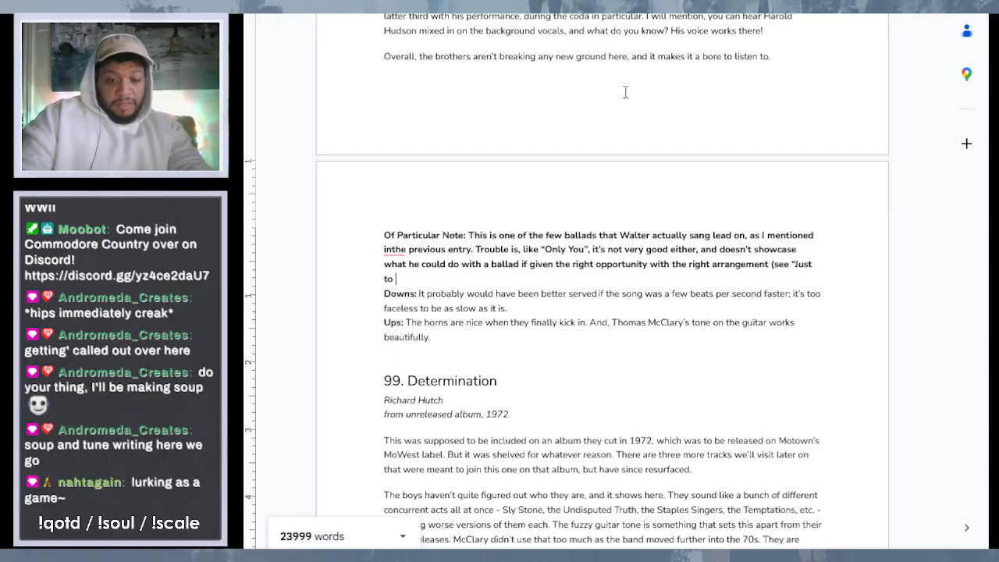
type("Be C")
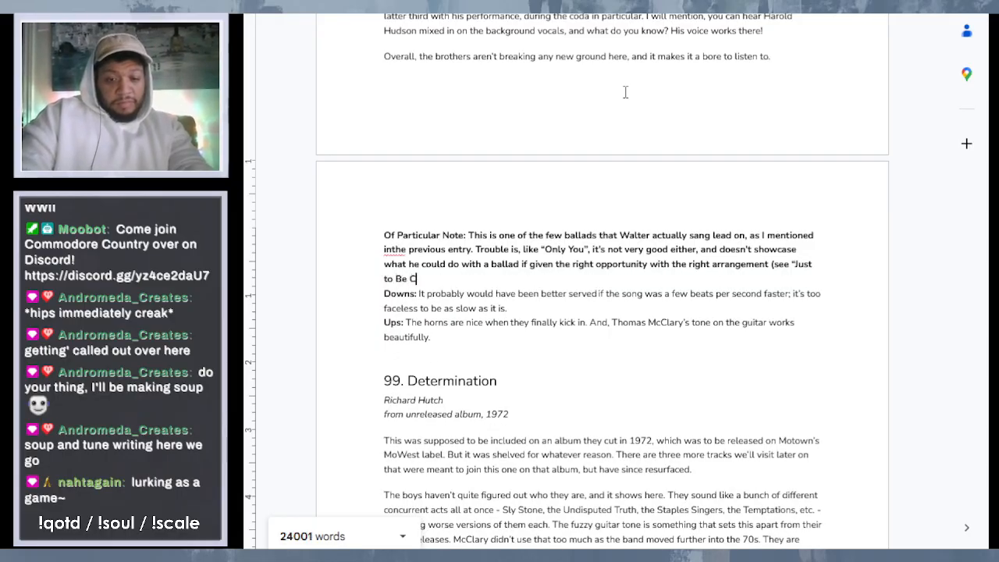
type("lose to You")
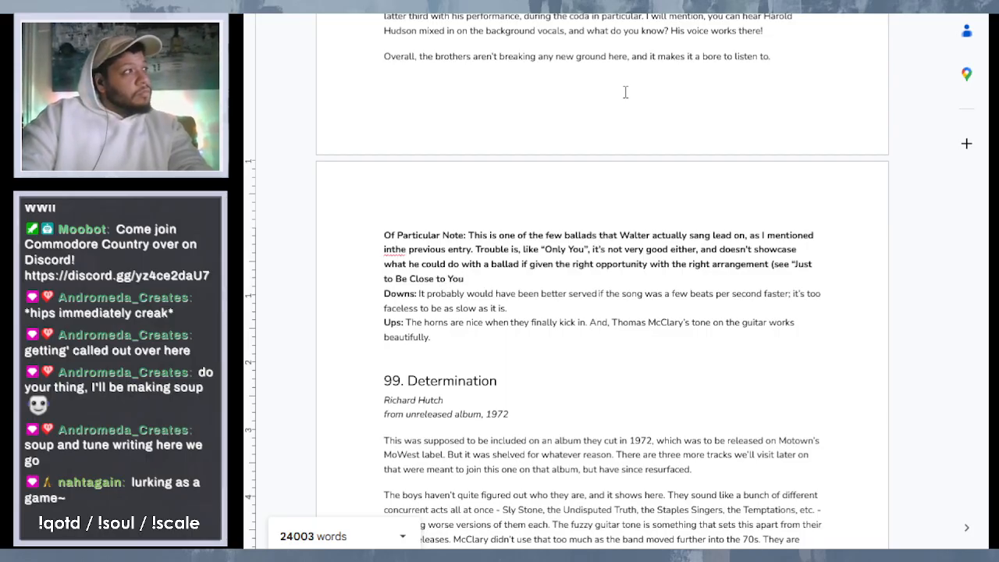
type("\".")
type(").")
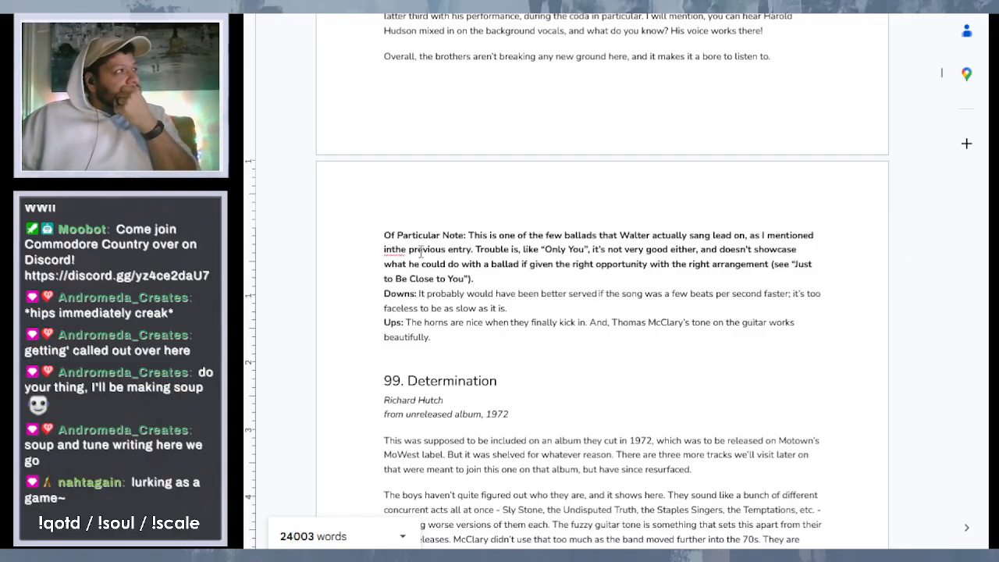
- Separate the run-together "inthe" with a space and remove bold from the note text following the "Of Particular Note:" label
left_click(394, 248)
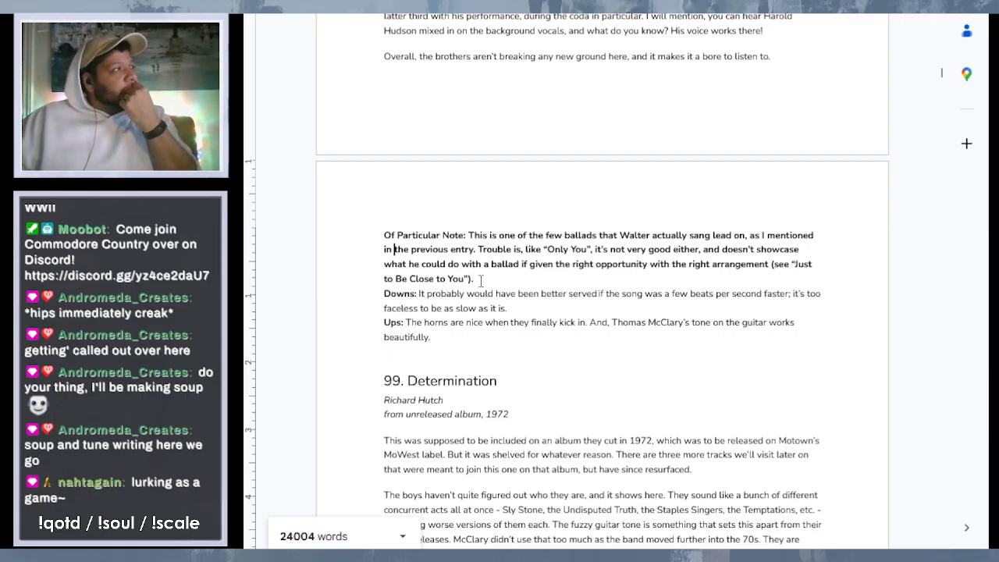
left_click_drag(474, 279, 469, 234)
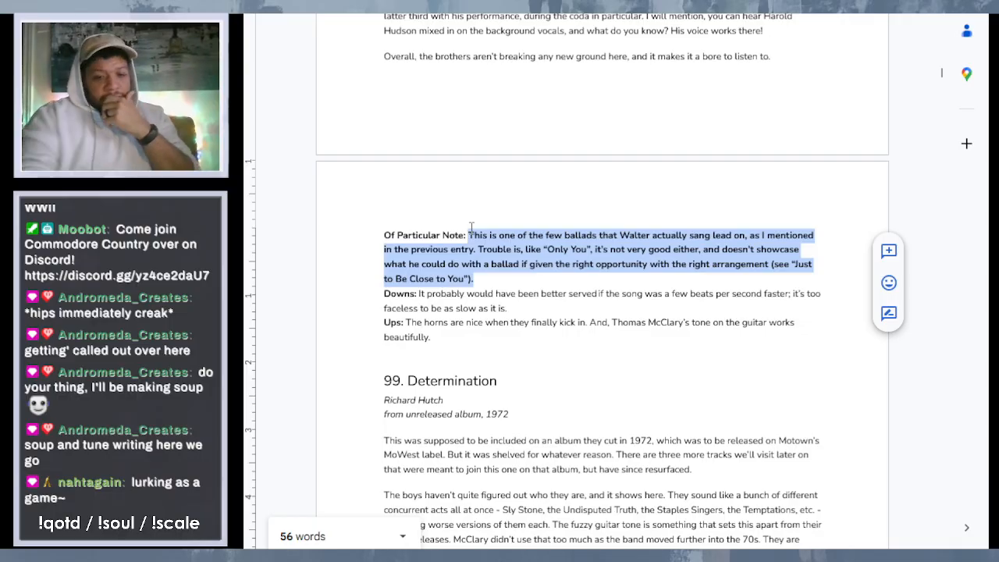
key("ctrl+b")
- Insert "allow him to" between "doesn't" and "showcase" in the "This Love" note
left_click(514, 265)
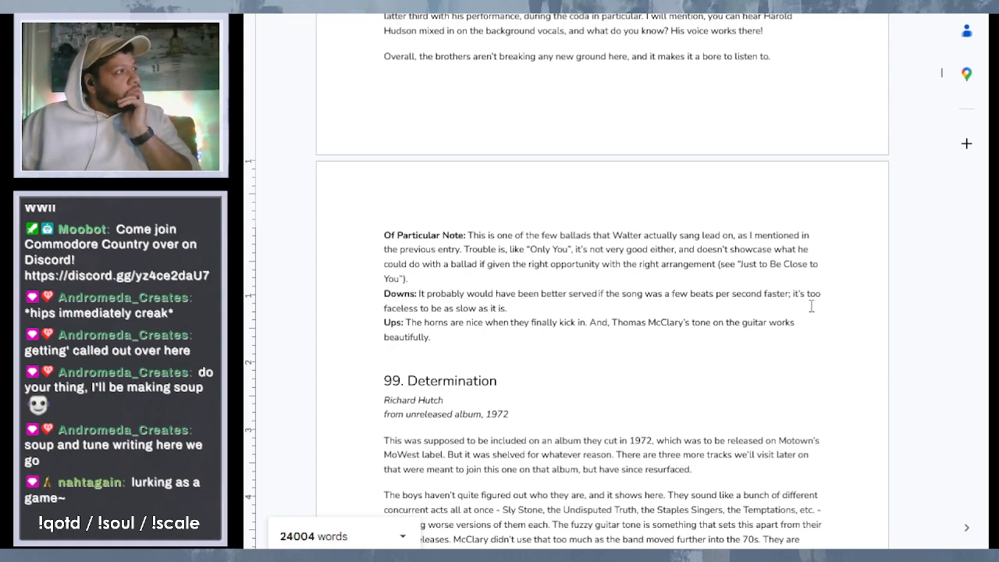
type("allow ")
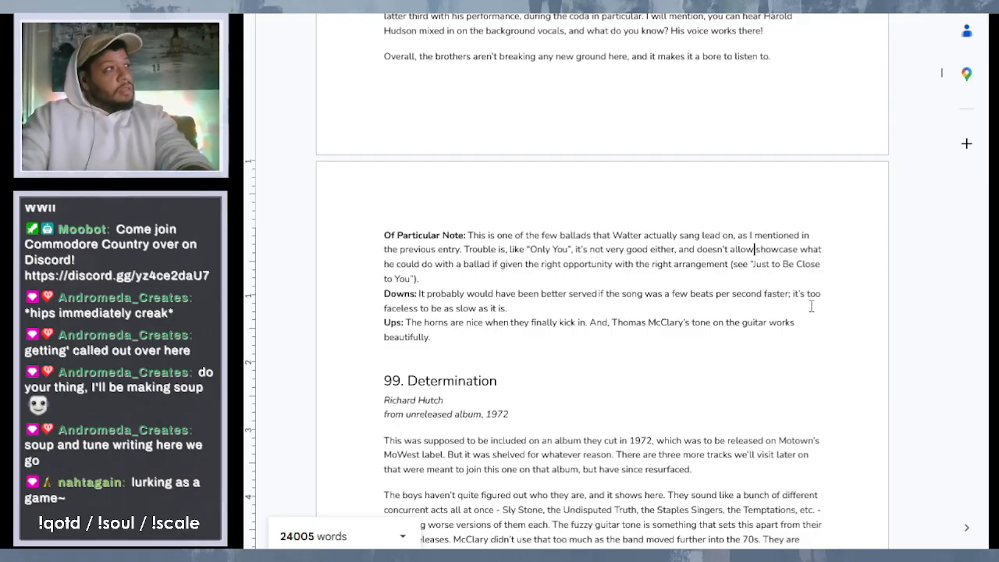
type("him ")
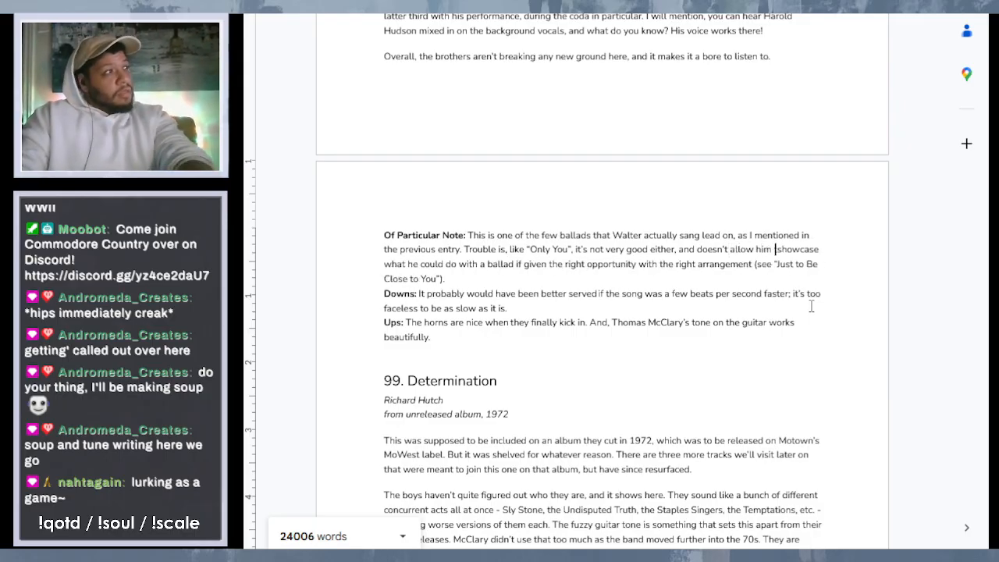
type("to")
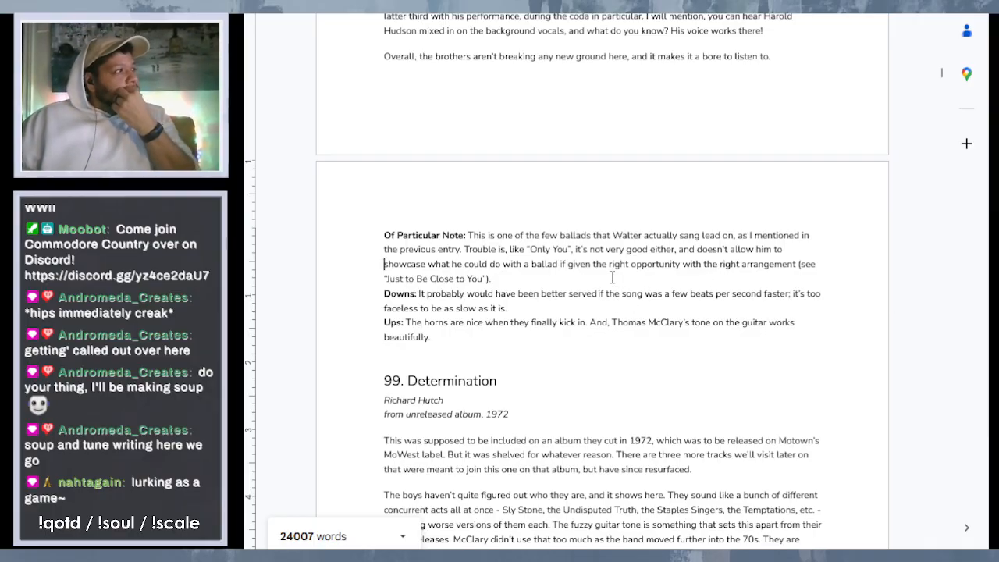
- Review entries 100 "This Love" through 92 "The Bump", checking which "Of Particular Note" sections still need text
scroll(613, 320, "down", 2)
scroll(612, 278, "down", 1)
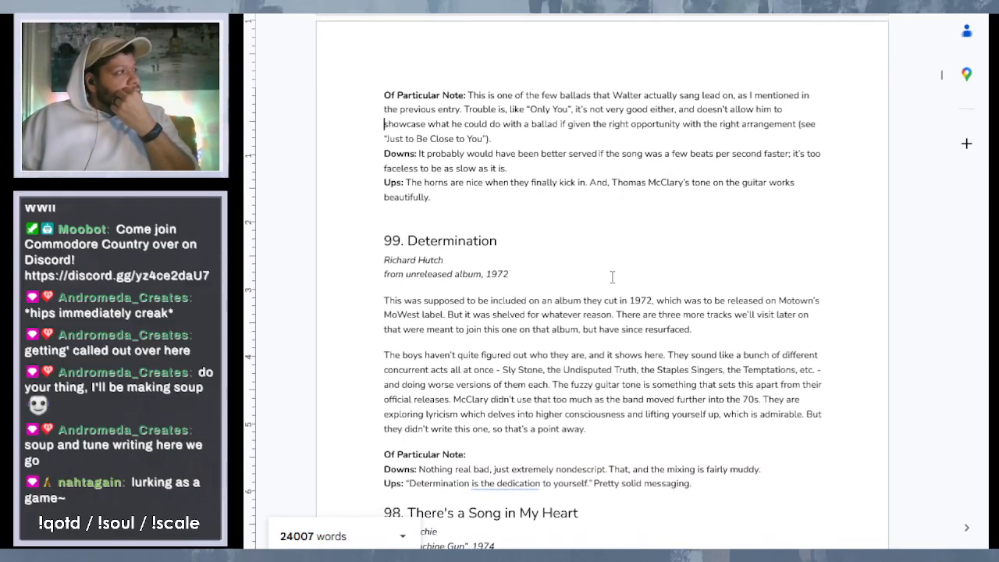
scroll(612, 277, "up", 1)
scroll(612, 278, "down", 1)
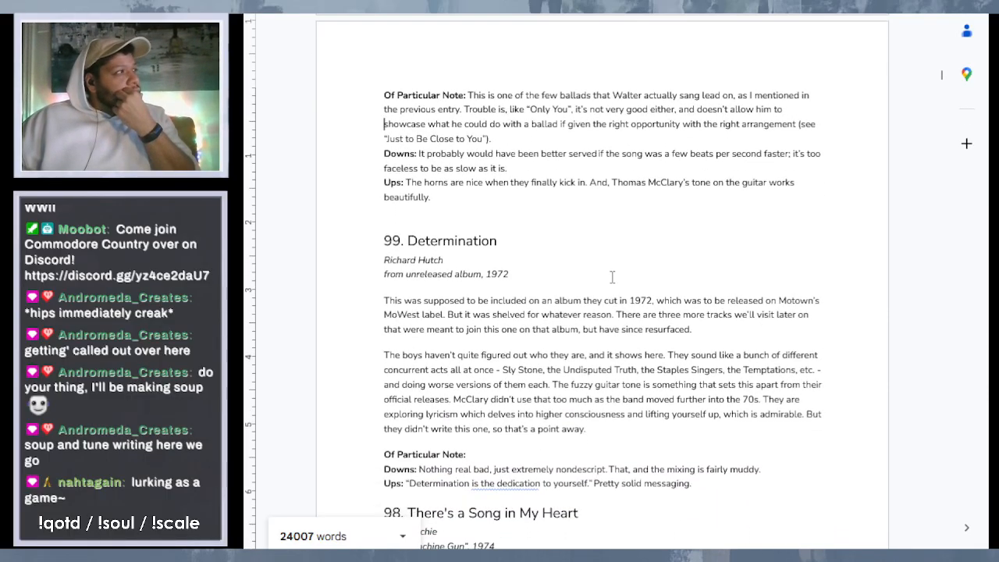
scroll(612, 278, "up", 1)
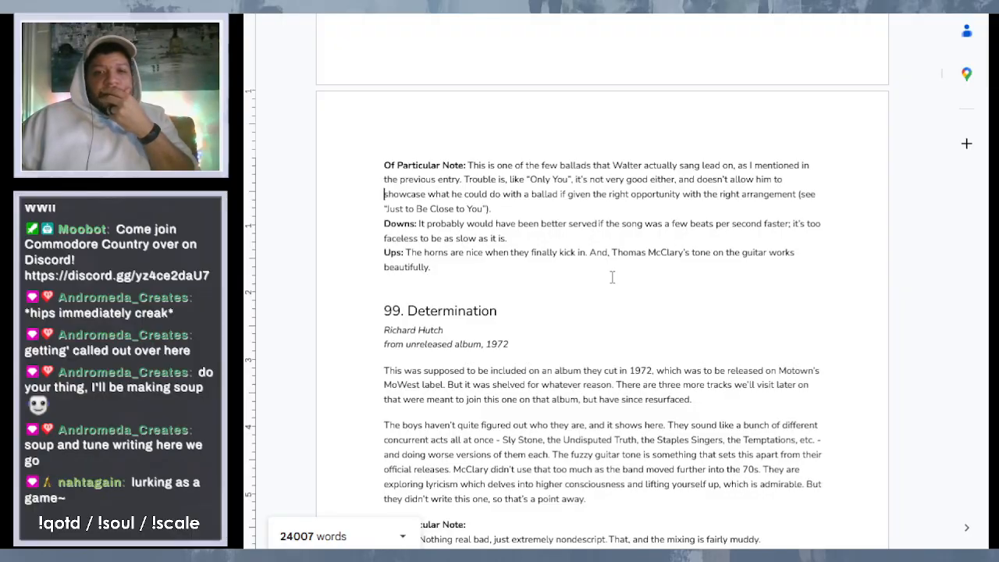
scroll(612, 278, "down", 1)
scroll(613, 275, "down", 1)
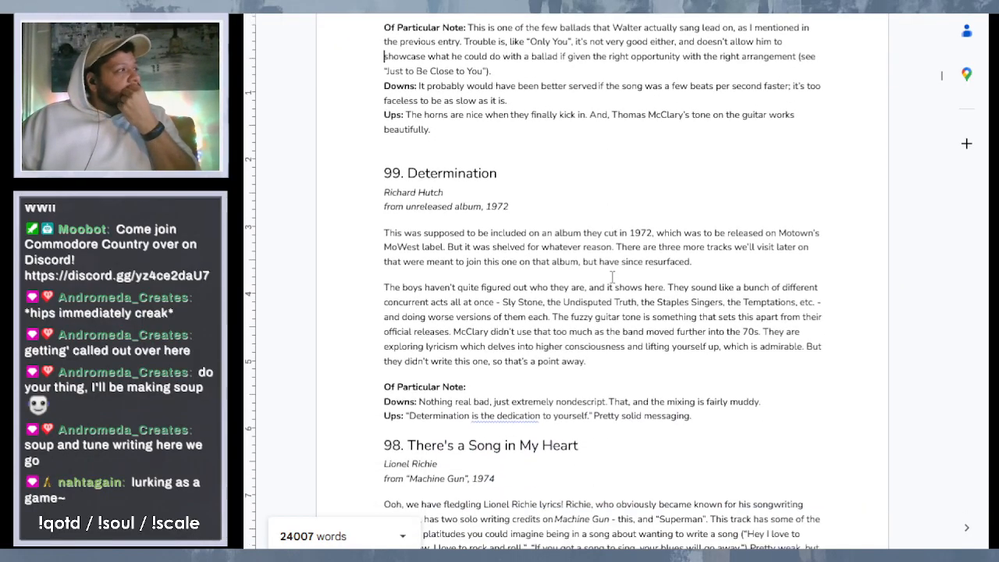
scroll(613, 275, "down", 5)
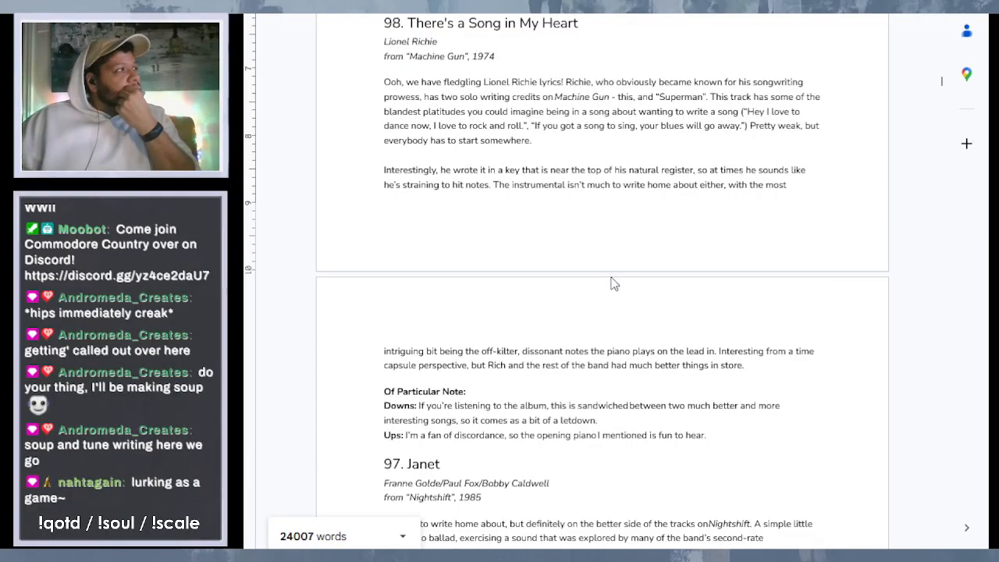
scroll(613, 285, "down", 10)
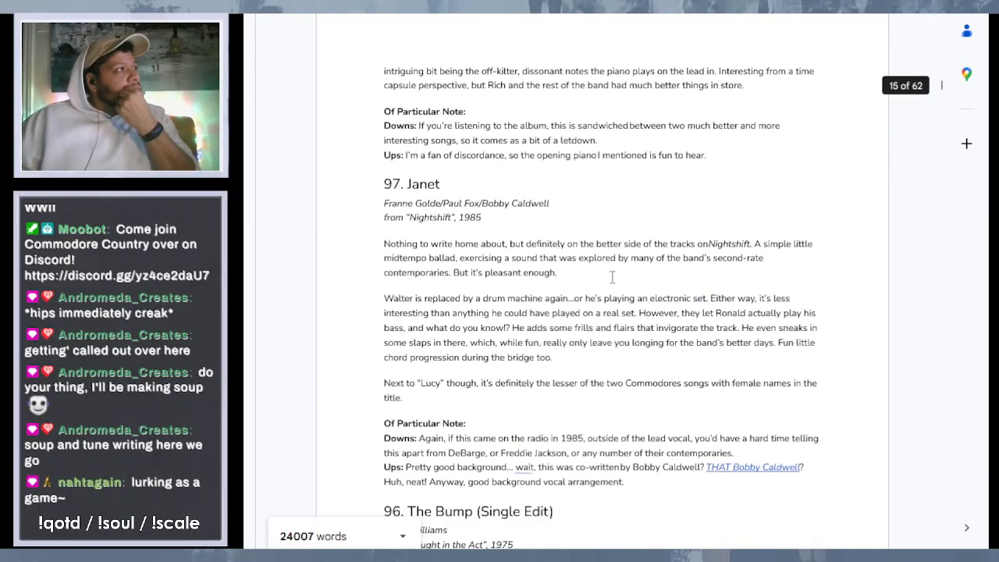
scroll(640, 251, "down", 6)
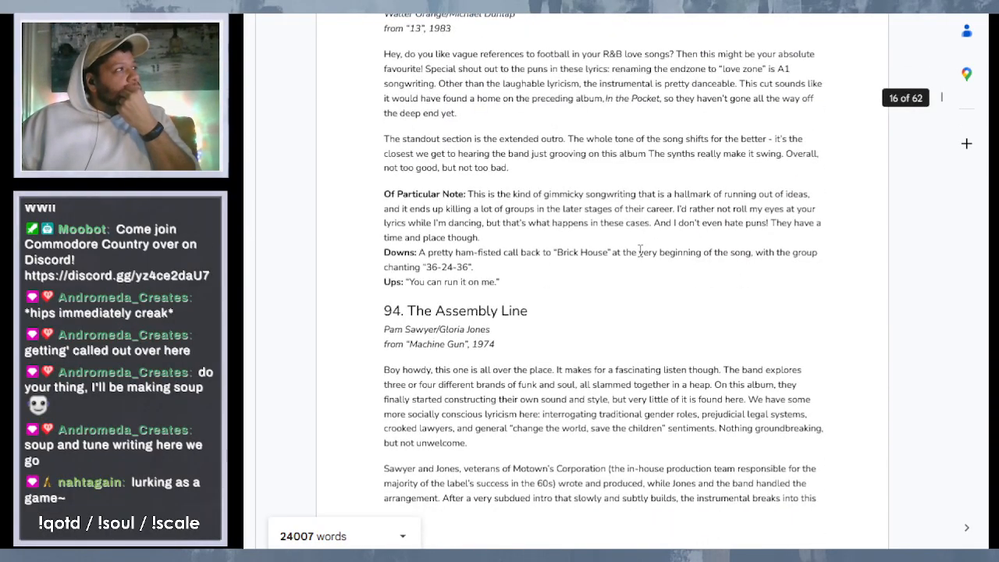
scroll(640, 250, "down", 5)
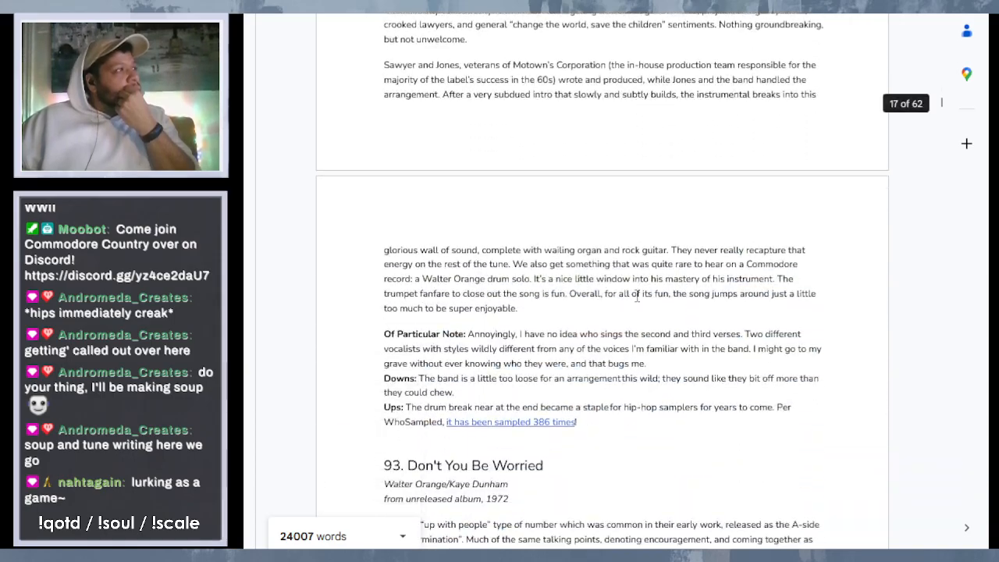
scroll(637, 296, "down", 7)
scroll(637, 295, "up", 2)
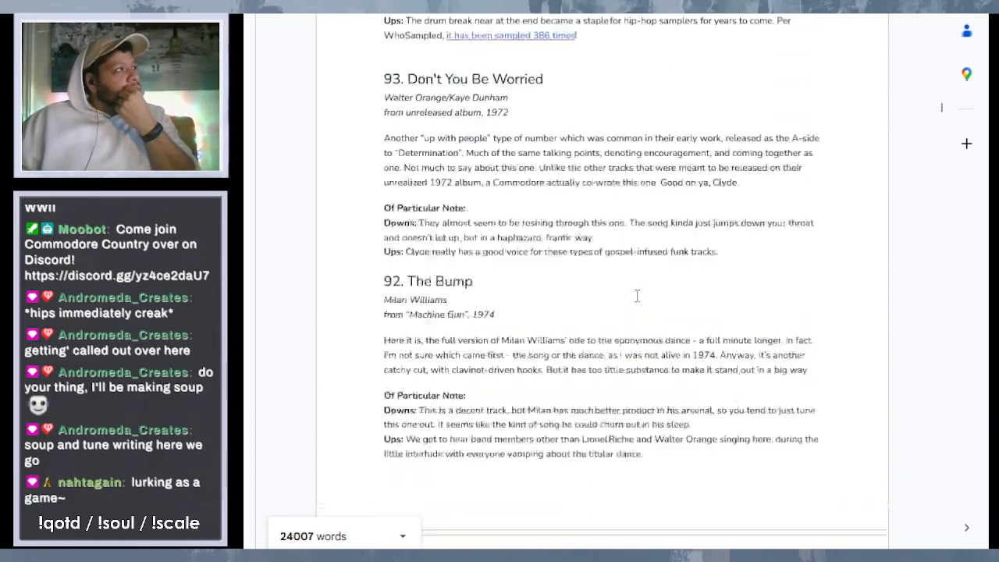
- Return to the document's beginning and look over the title, introduction, caveats and entry 115 "Ooo, Woman You"
scroll(637, 295, "up", 10)
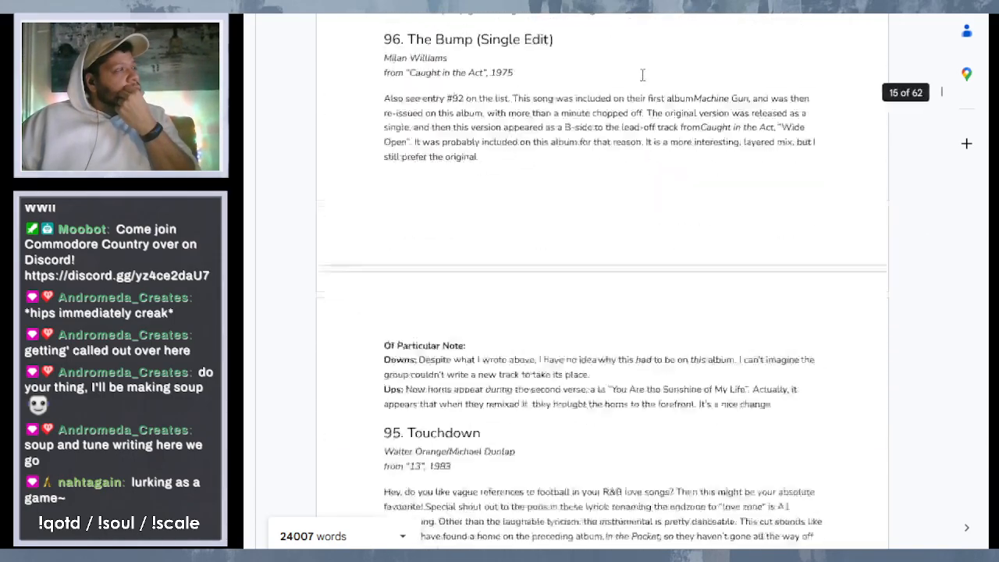
scroll(643, 75, "up", 20)
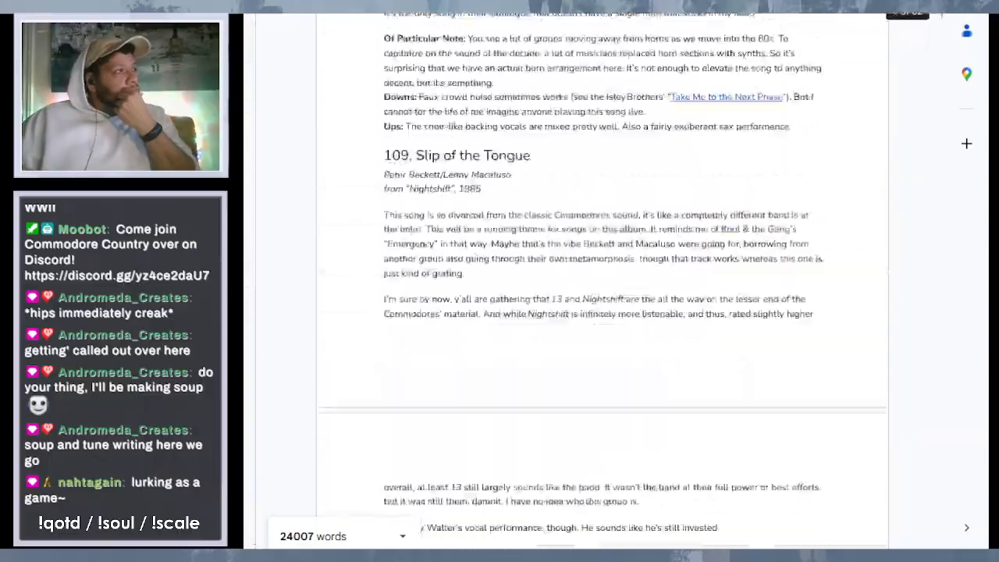
scroll(406, 536, "up", 20)
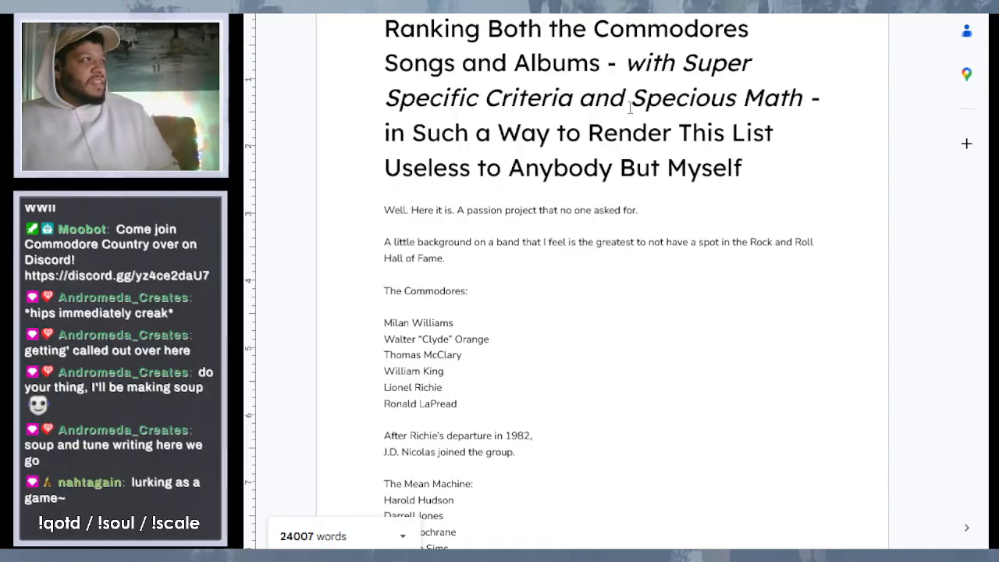
scroll(631, 109, "down", 3)
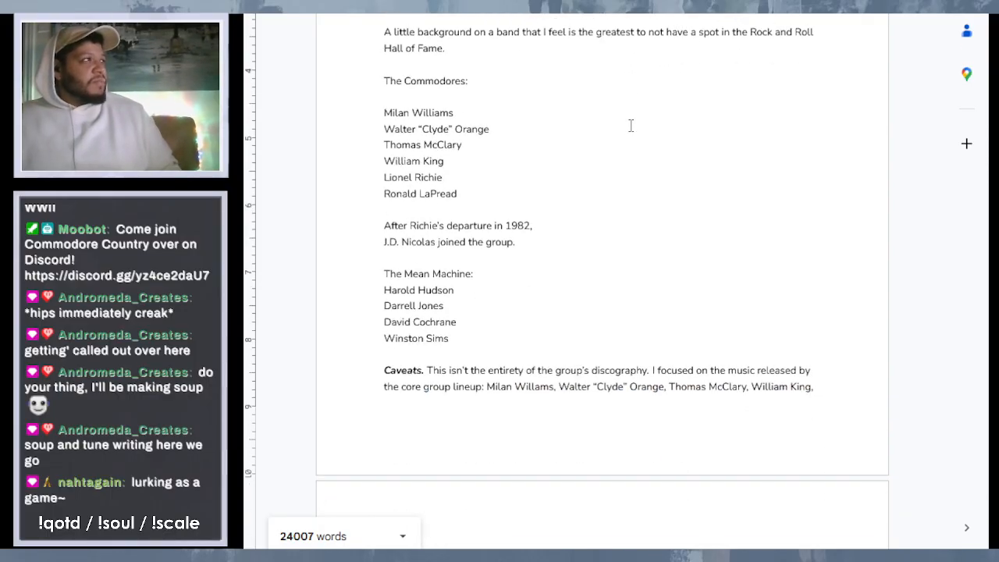
scroll(630, 124, "down", 12)
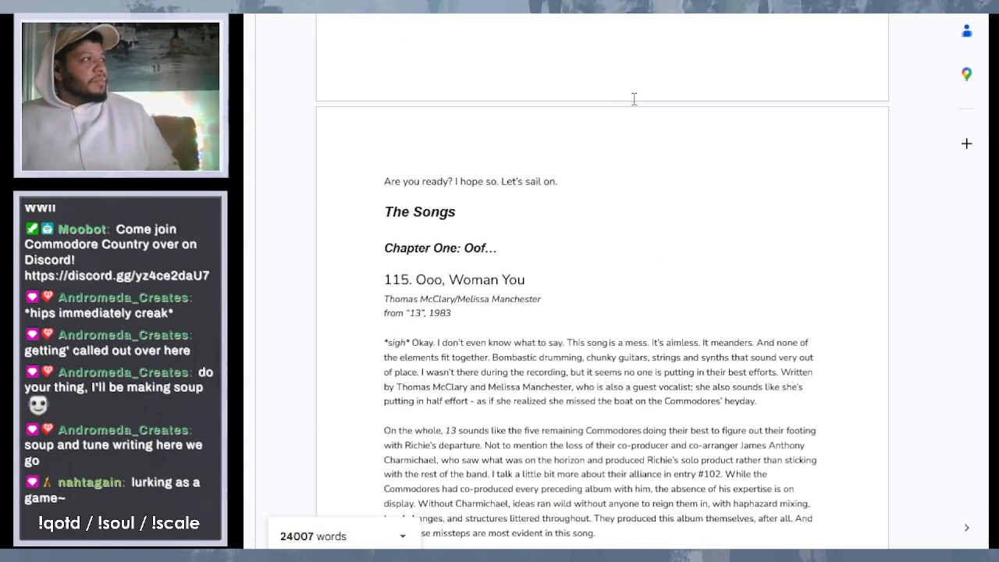
scroll(634, 98, "down", 5)
scroll(634, 99, "up", 1)
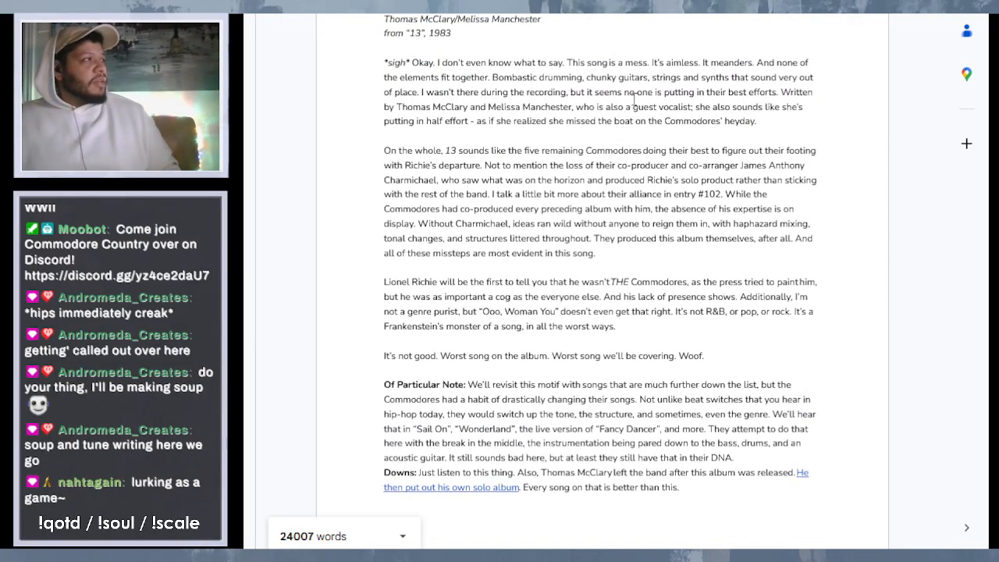
scroll(634, 98, "down", 7)
scroll(634, 98, "up", 8)
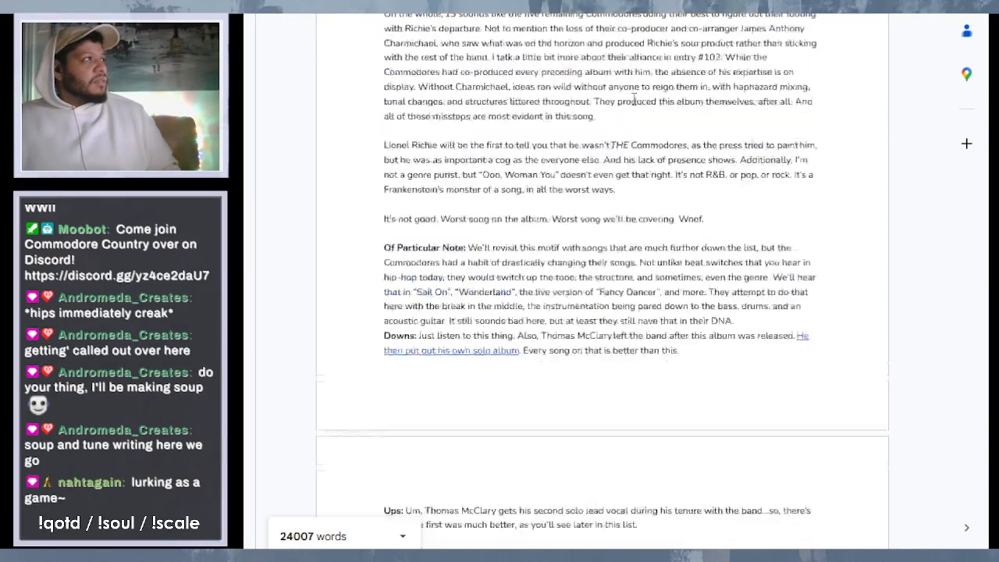
scroll(659, 73, "up", 2)
scroll(660, 74, "up", 15)
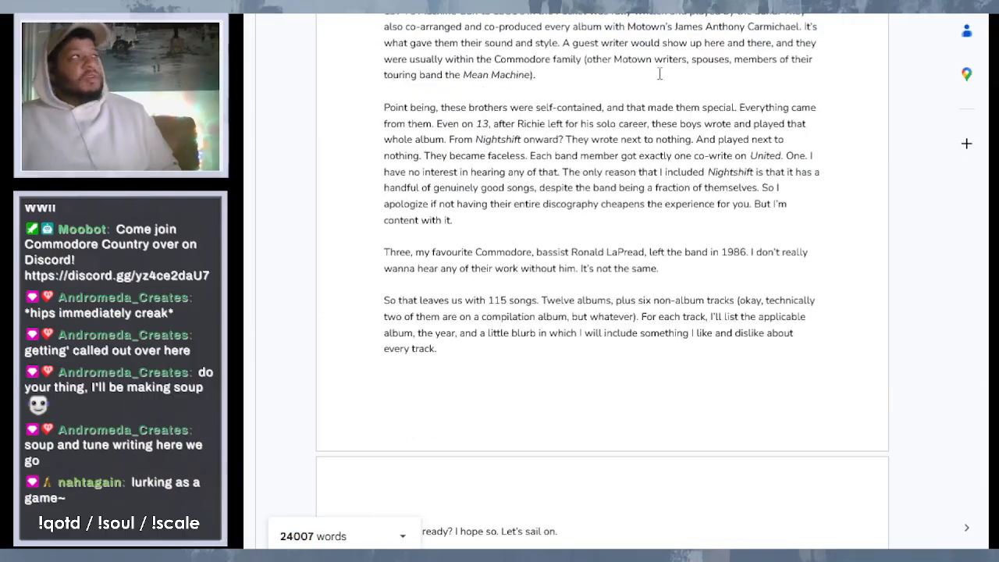
- Skim the ranking from the introduction down to entry 96 "The Bump (Single Edit)", checking the notes of each entry
scroll(557, 84, "down", 15)
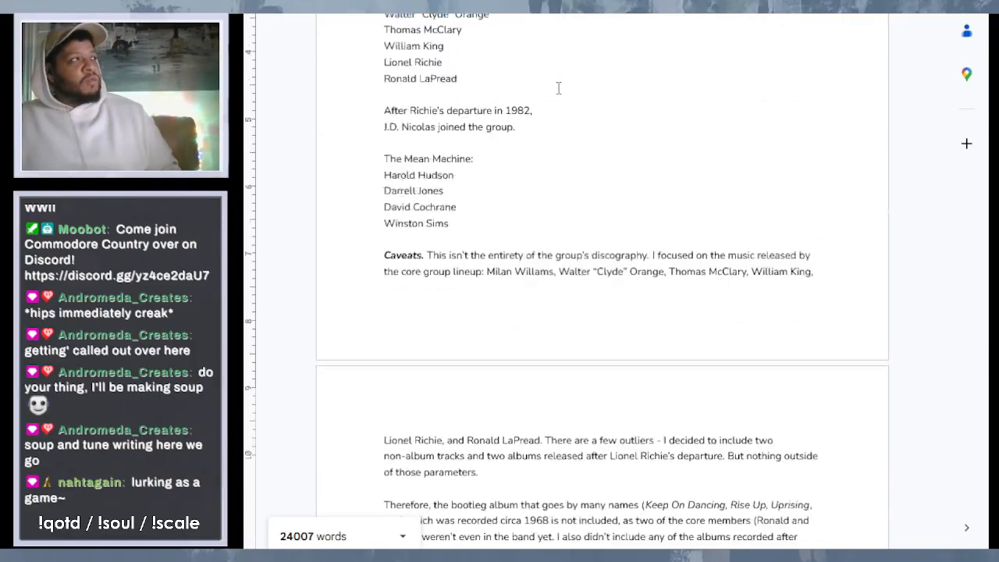
scroll(622, 268, "down", 5)
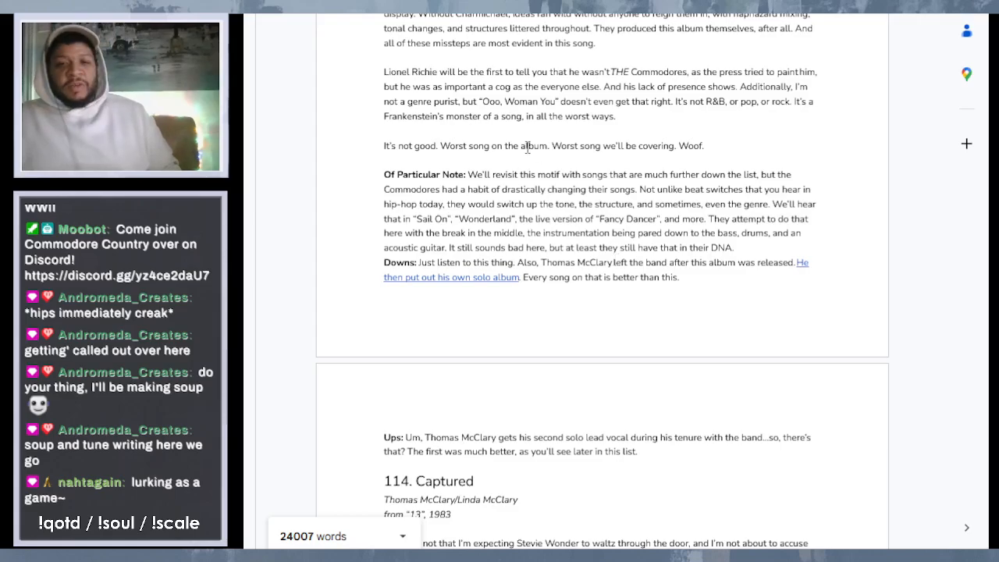
scroll(732, 248, "down", 7)
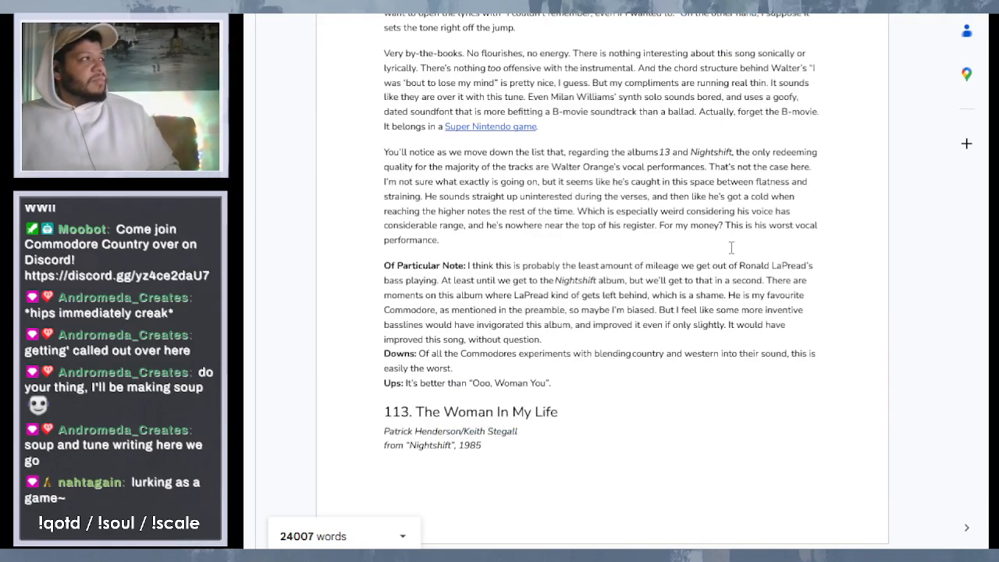
scroll(731, 247, "down", 20)
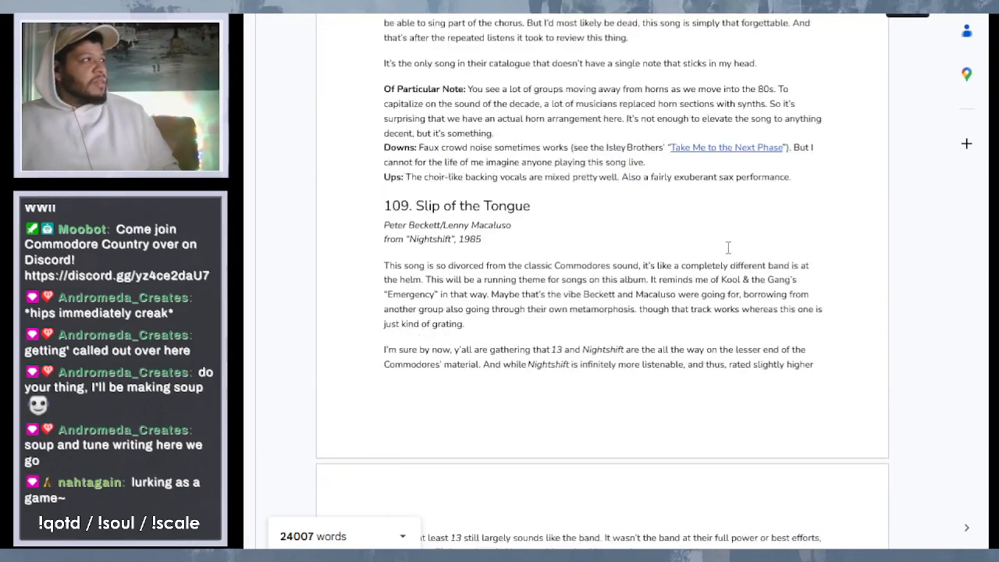
scroll(729, 248, "down", 20)
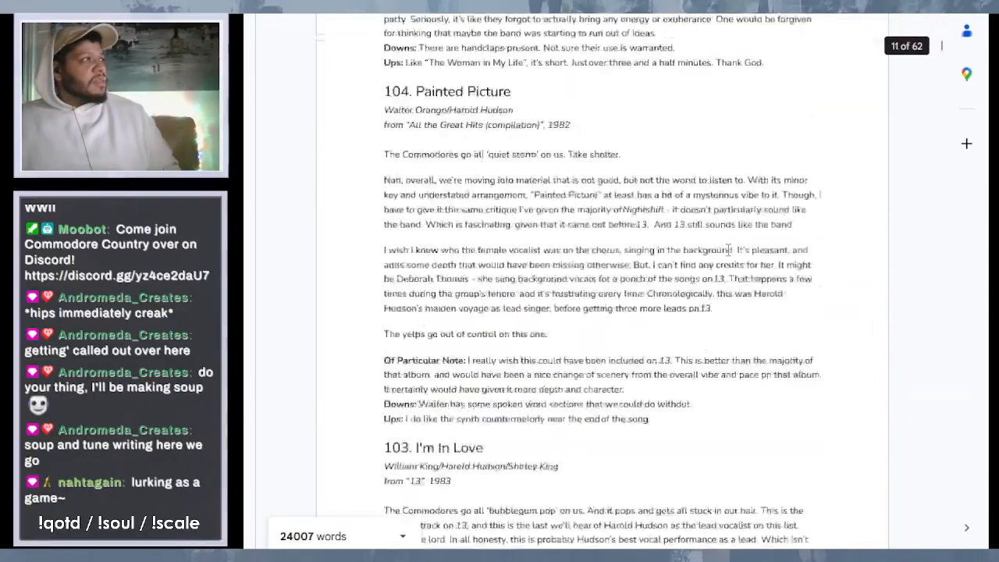
scroll(728, 250, "down", 20)
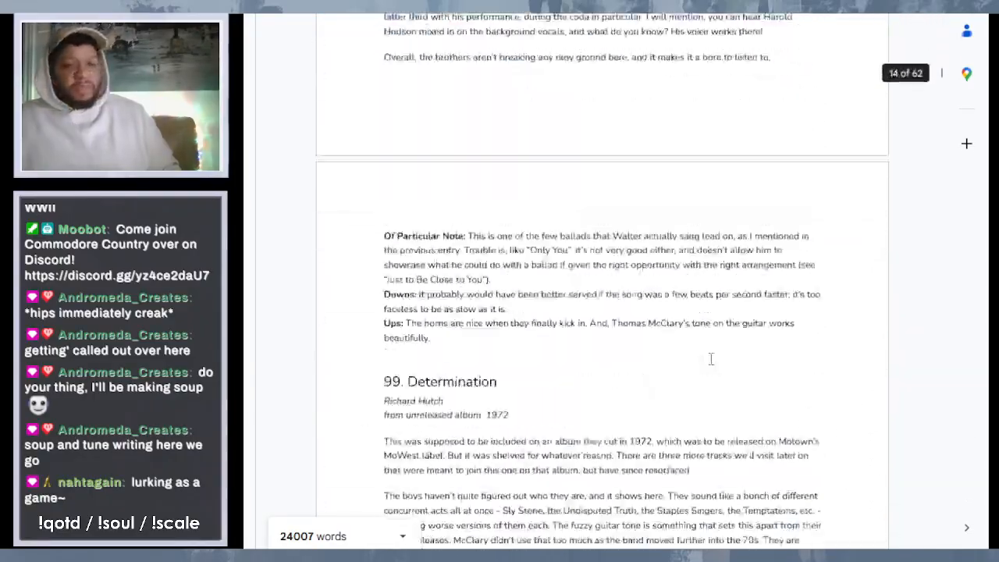
scroll(711, 359, "down", 20)
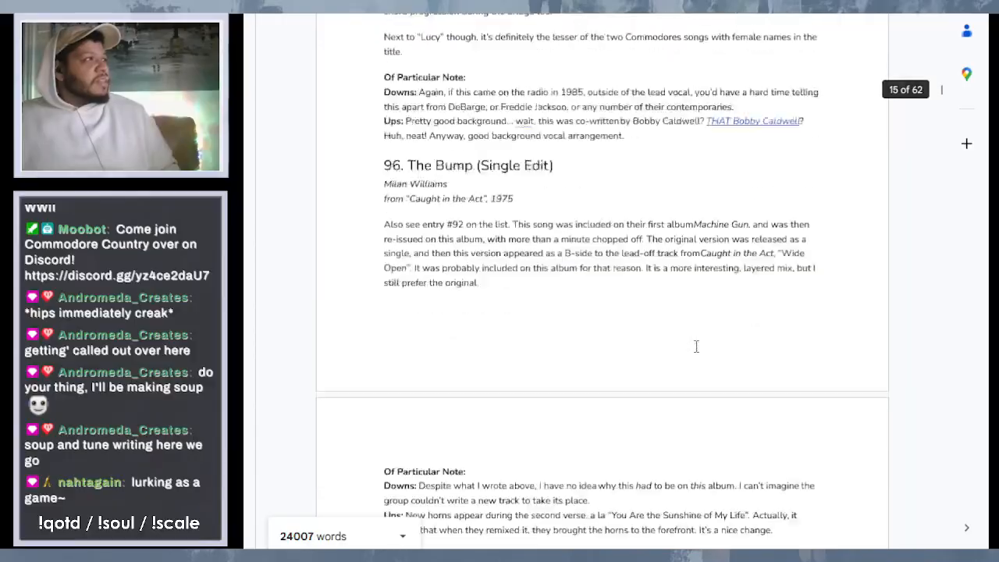
- Read entries 97 "Janet" through 94 "The Assembly Line", comparing their write-ups and "Of Particular Note" sections
scroll(697, 347, "down", 3)
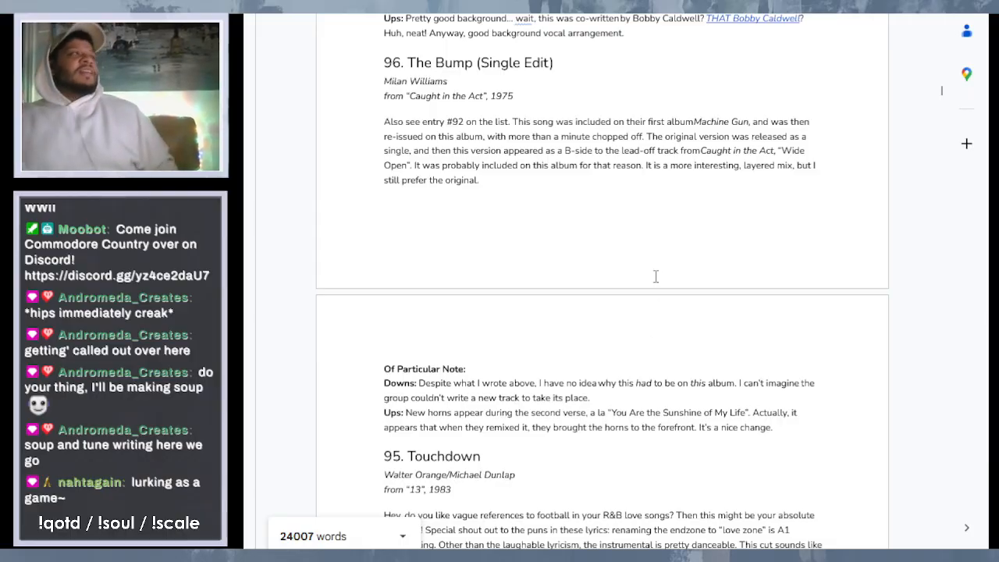
scroll(450, 121, "down", 1)
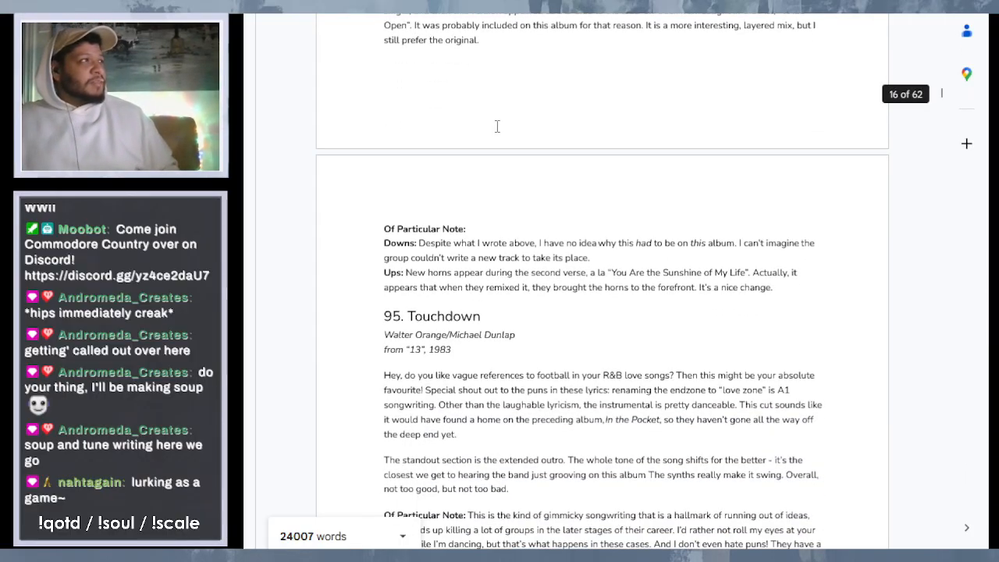
scroll(513, 117, "up", 5)
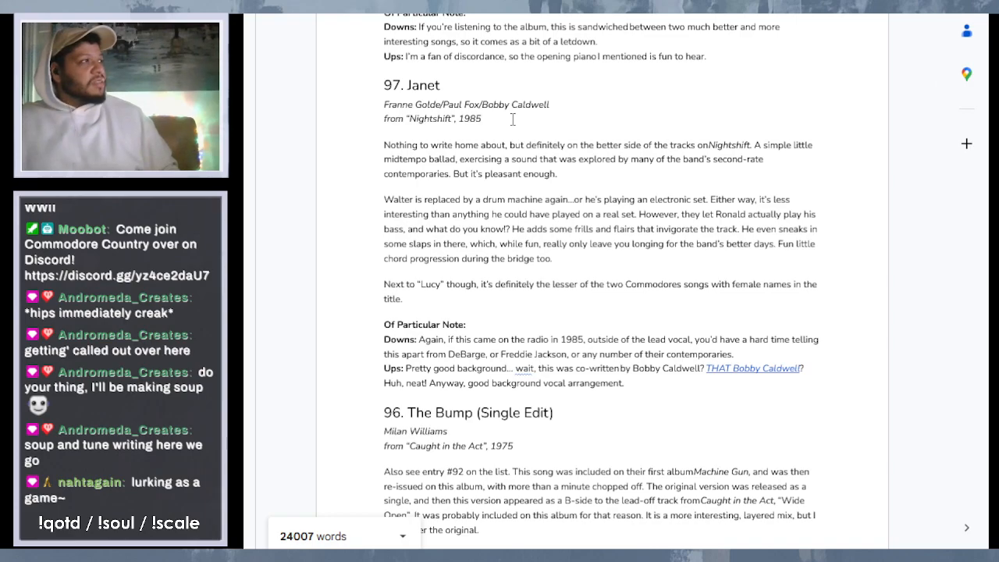
scroll(513, 118, "down", 13)
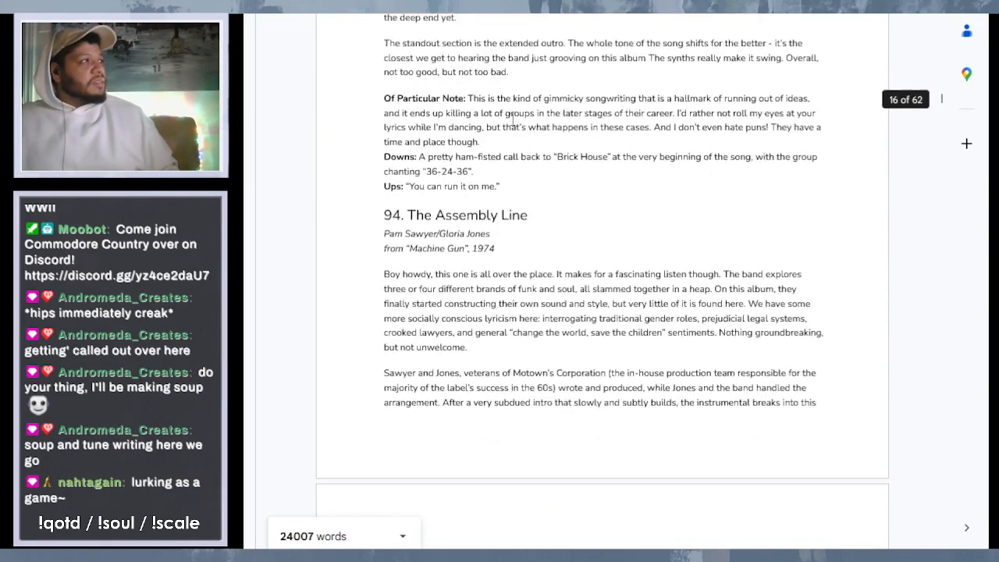
scroll(513, 119, "down", 2)
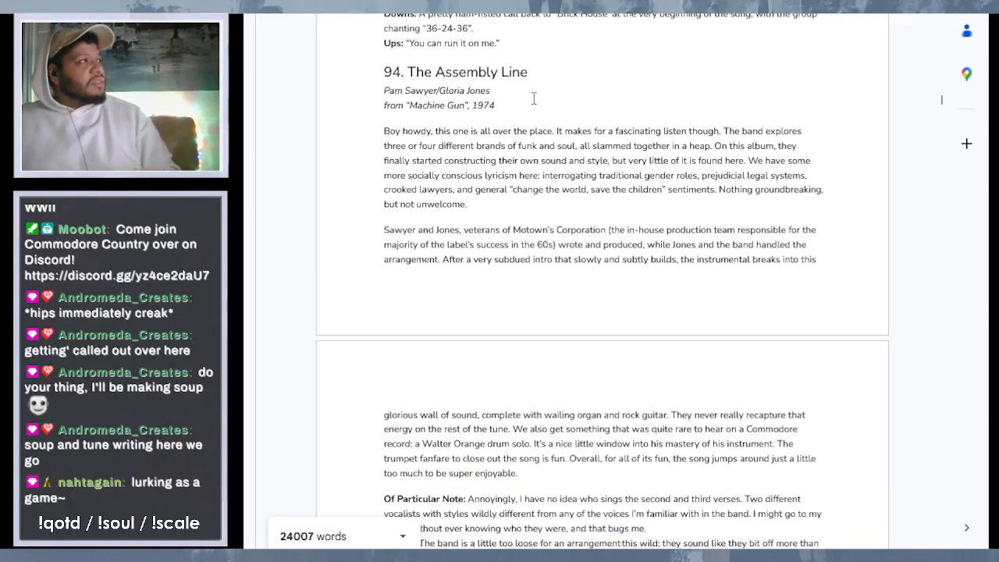
scroll(534, 98, "up", 3)
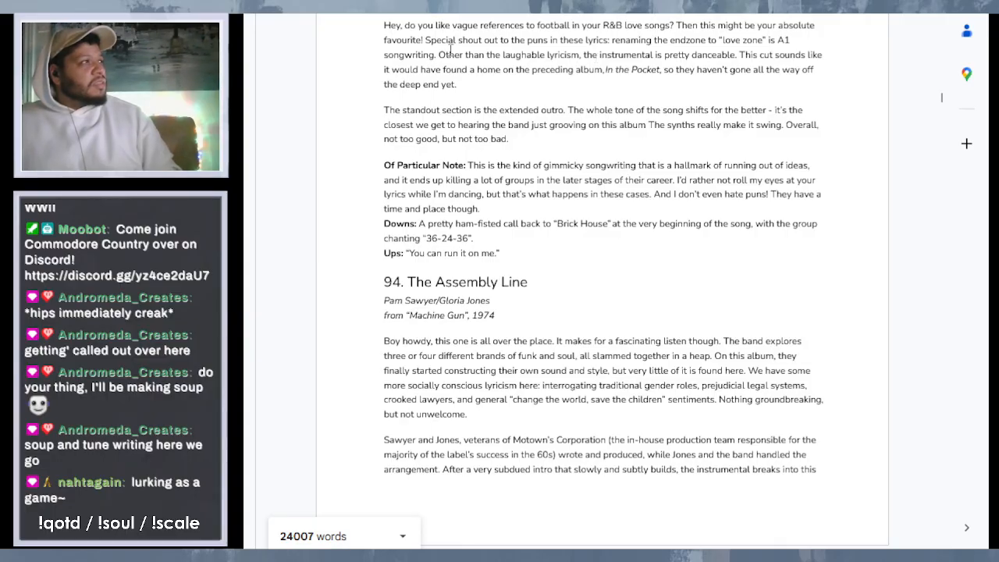
scroll(579, 106, "down", 3)
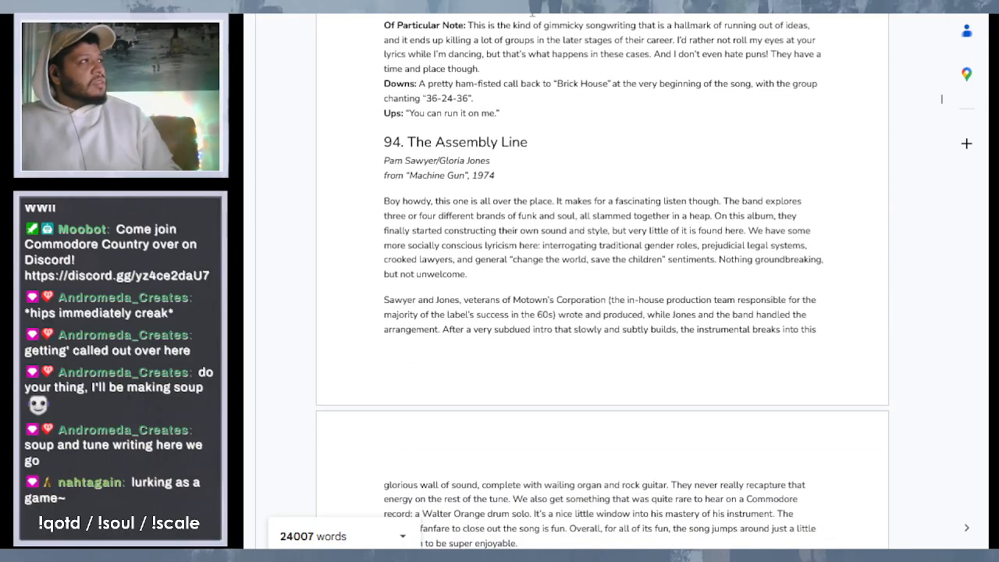
scroll(533, 13, "down", 3)
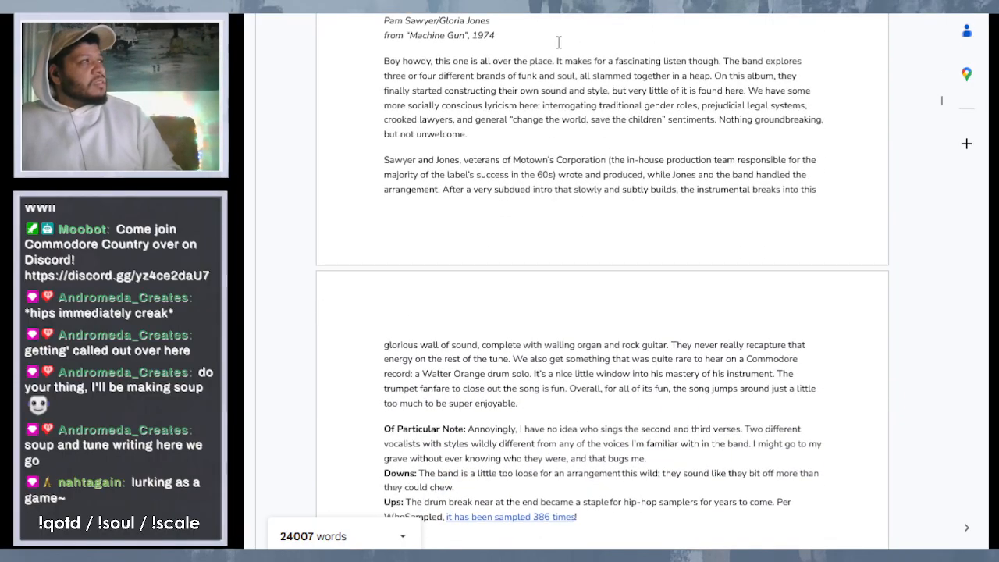
scroll(559, 42, "down", 2)
scroll(559, 42, "up", 7)
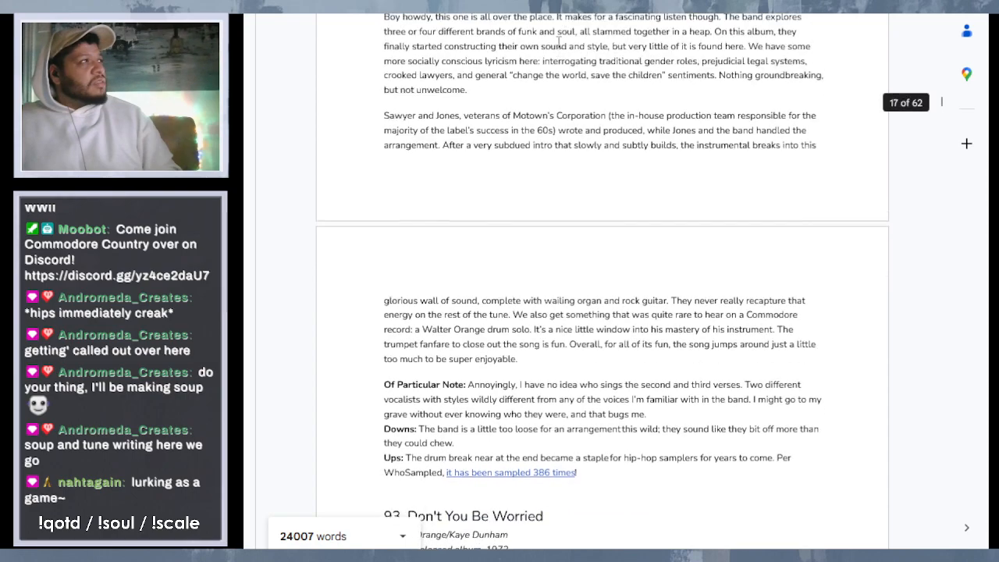
- Insert "lurking in the background," after "The synths" in the outro paragraph of entry 95 "Touchdown"
scroll(559, 42, "up", 1)
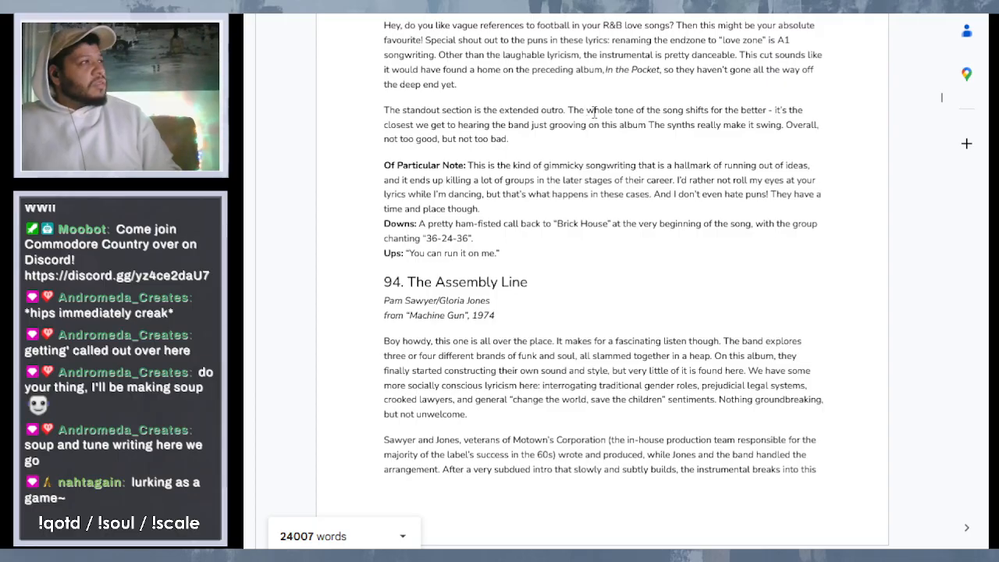
left_click(671, 124)
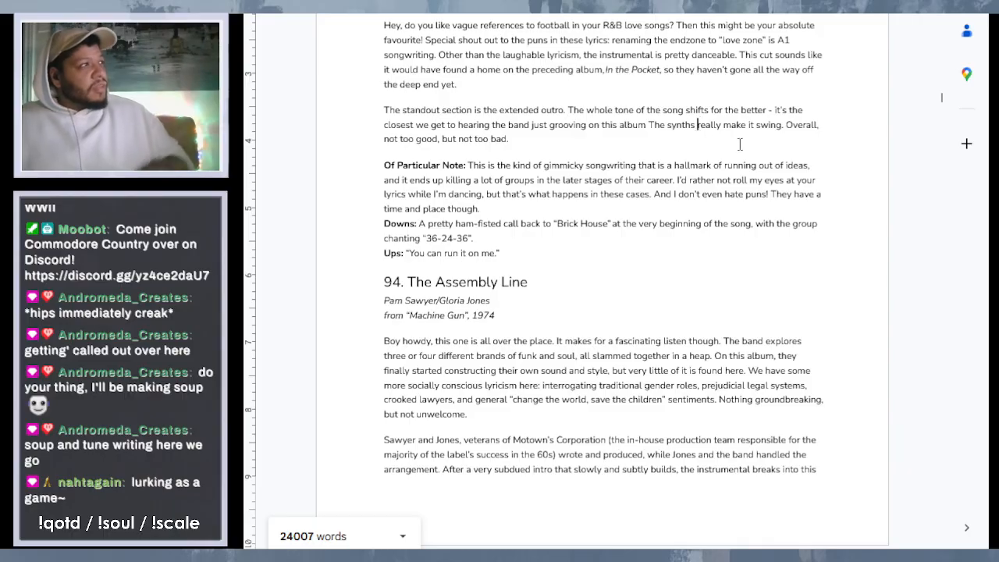
type("lurking in ")
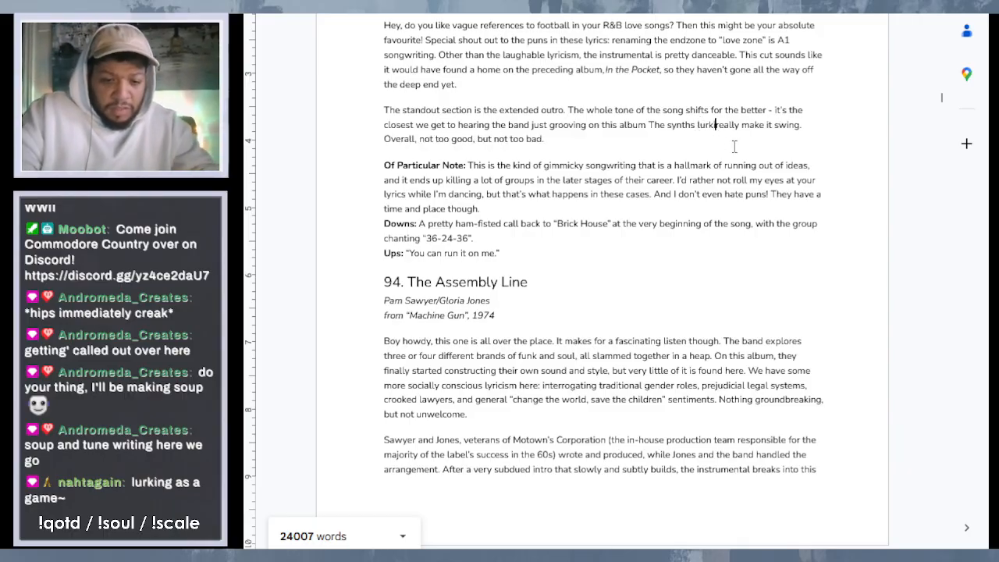
type("the backs")
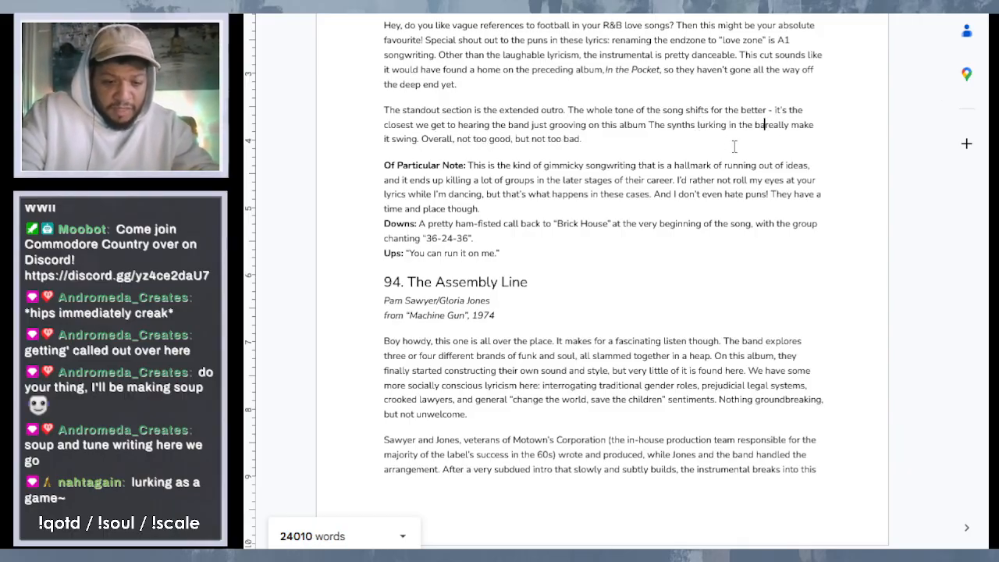
key("BackSpace")
type("gro")
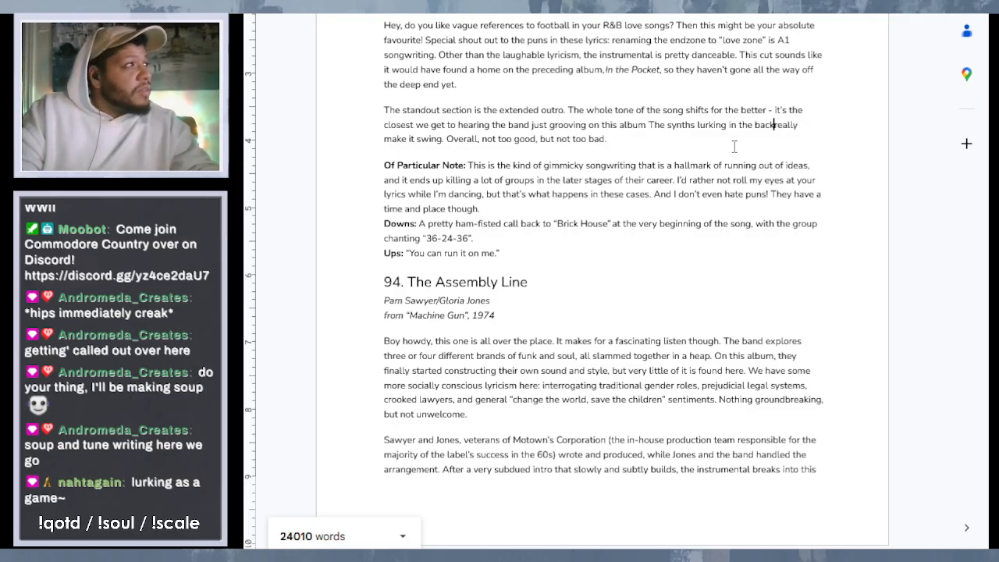
type("und,")
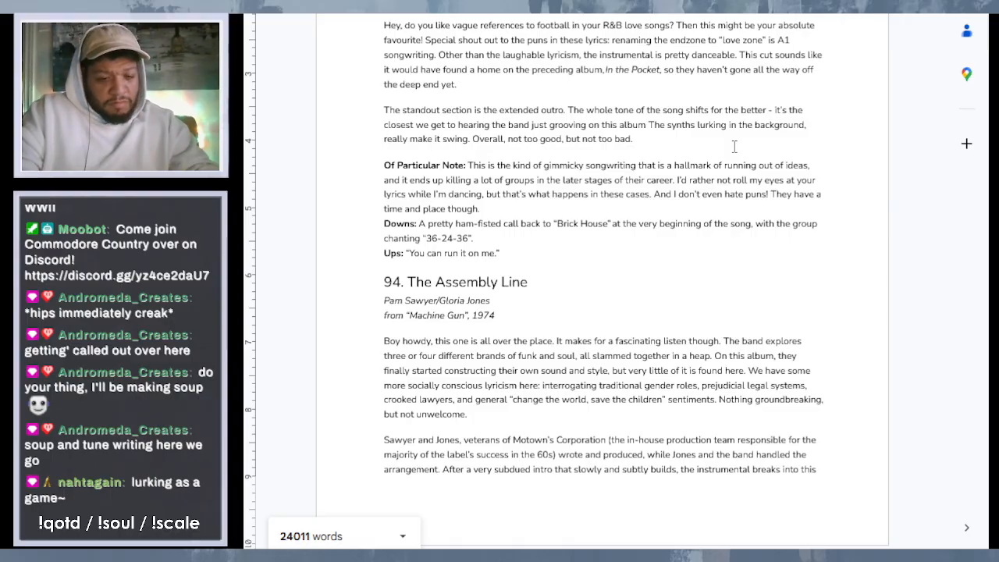
- Extend the synths sentence in "Touchdown" with "constantly swelling to a crescendo and then backing off like waves, they" before "really make it swing"
type("constantl")
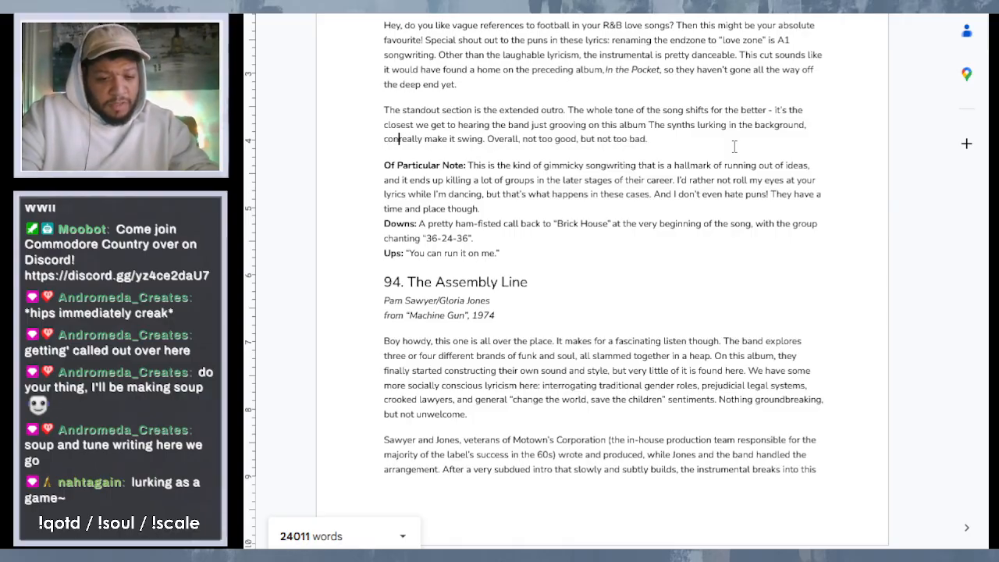
type("y swell")
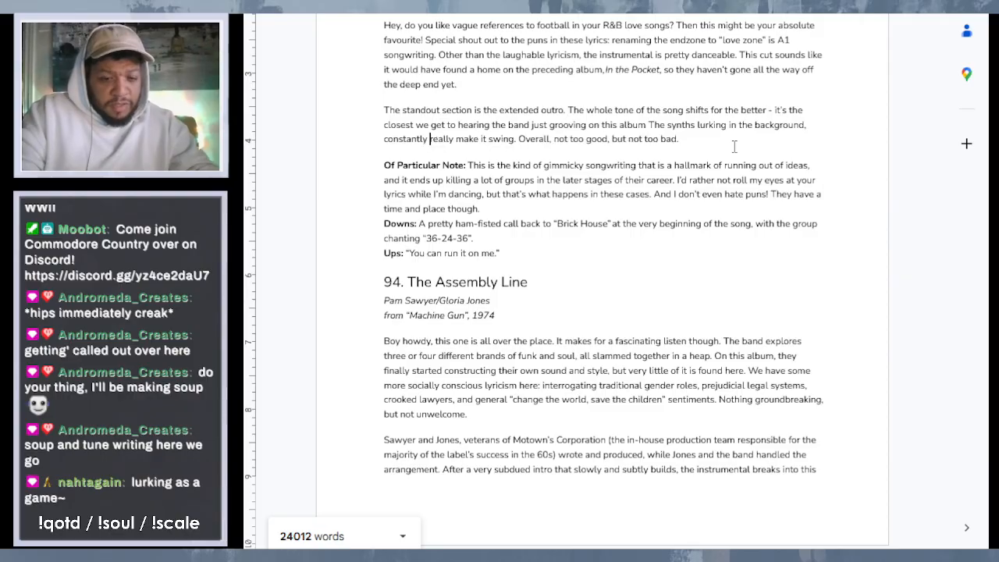
type("ing to a ")
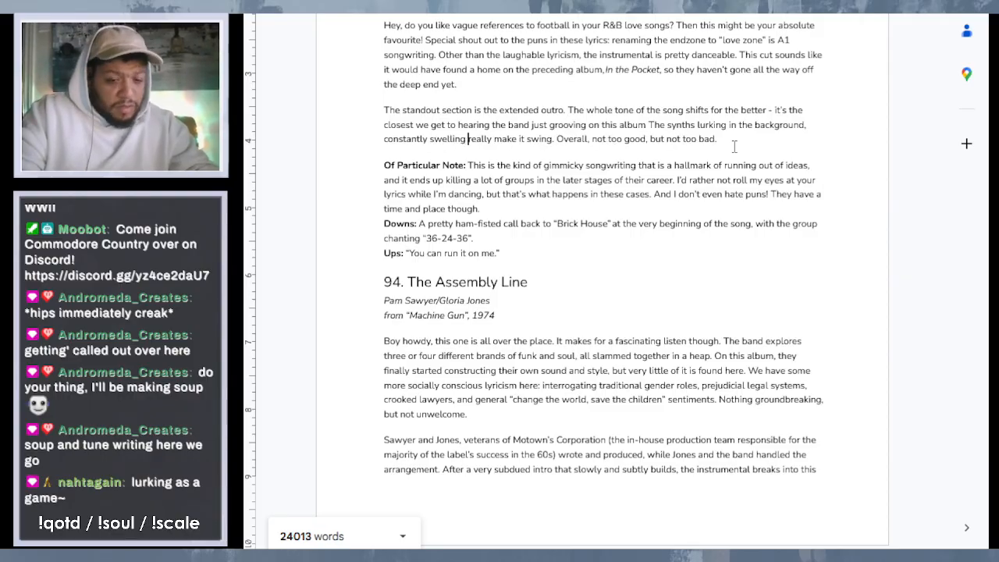
type("cr")
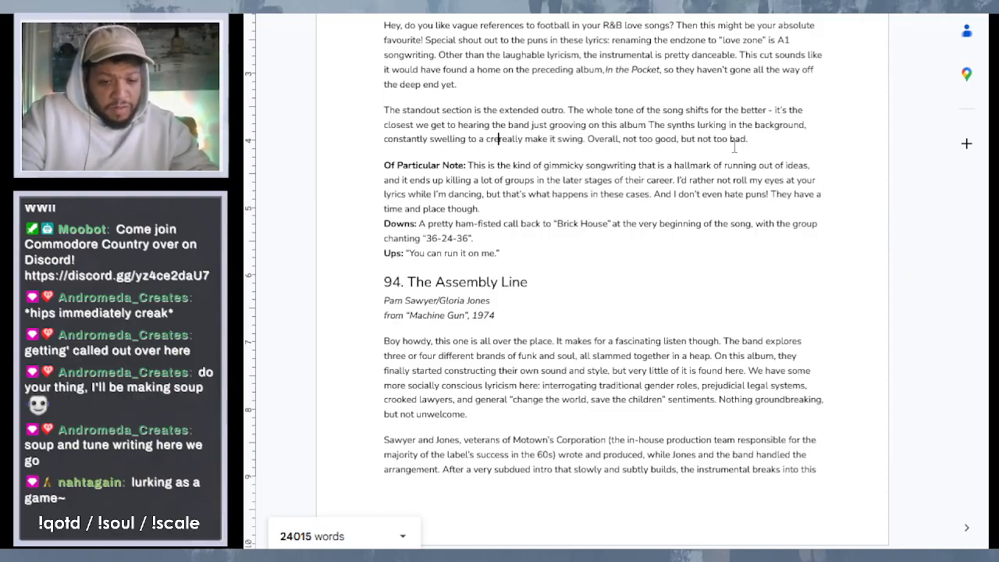
type("escendo and")
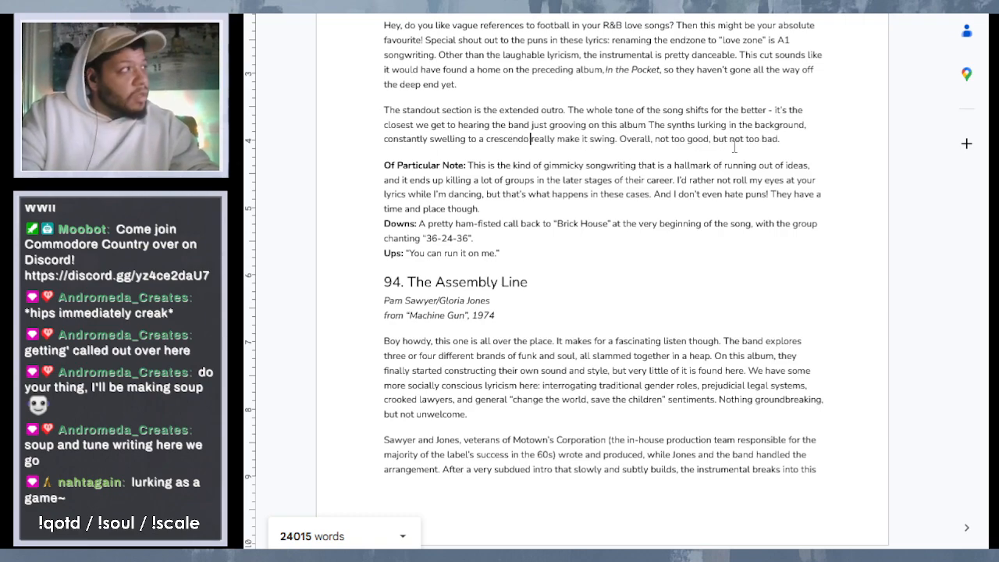
type(" then ba")
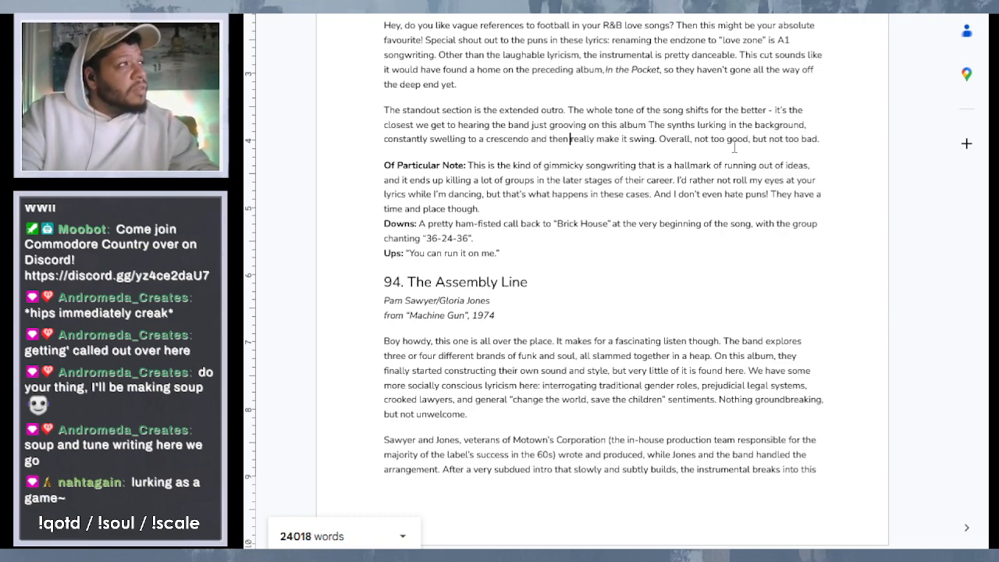
type("cking off")
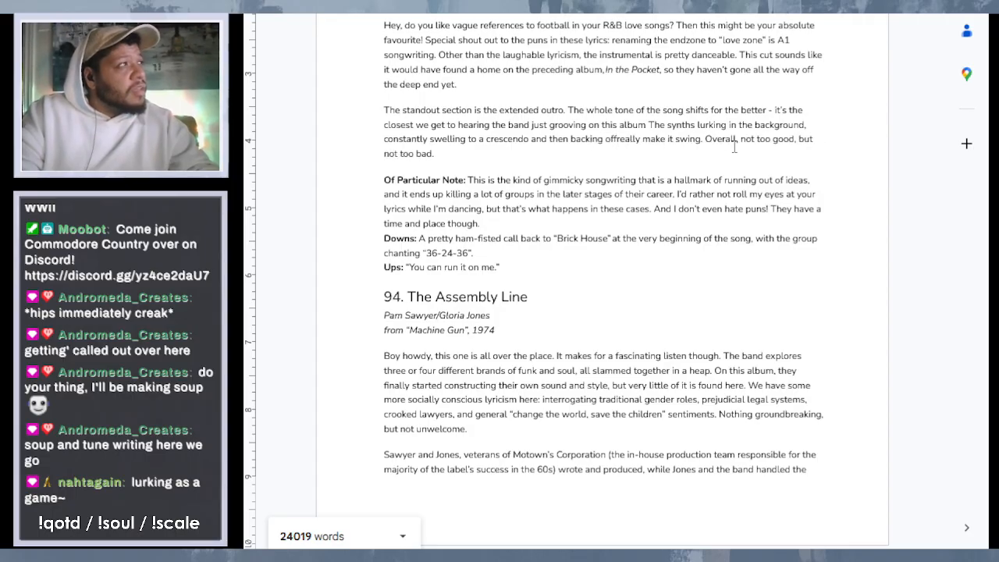
type(" like")
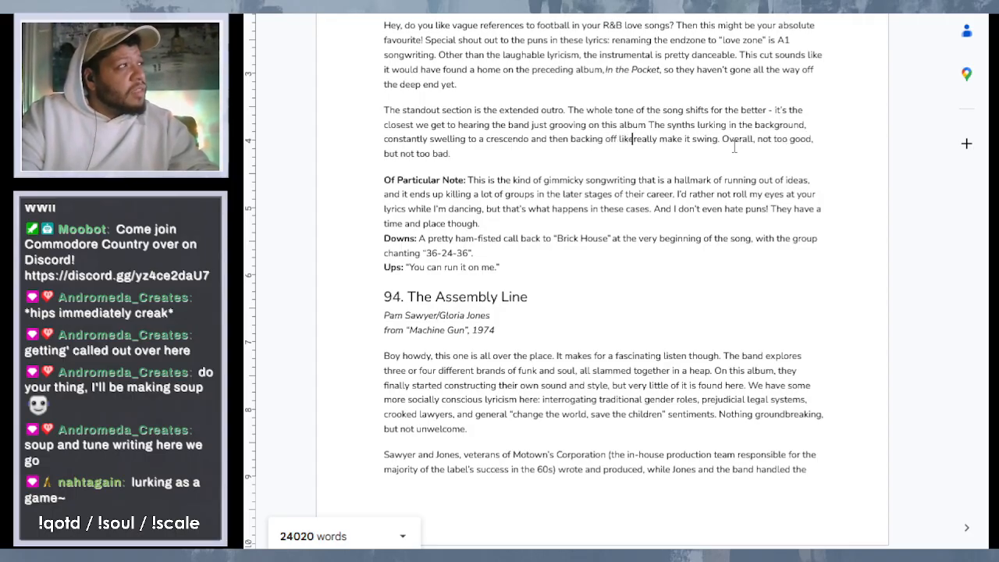
type(" waves")
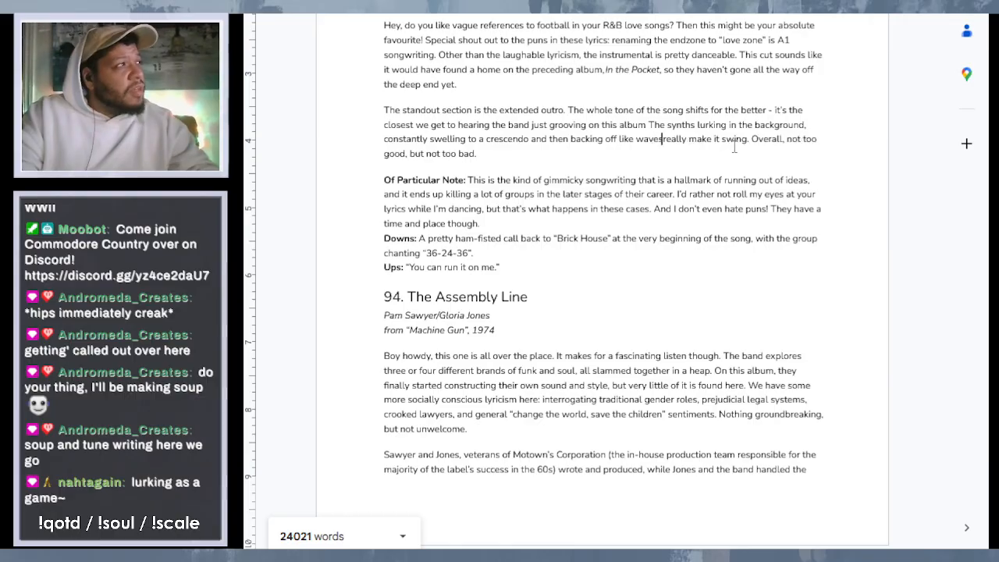
type(", they")
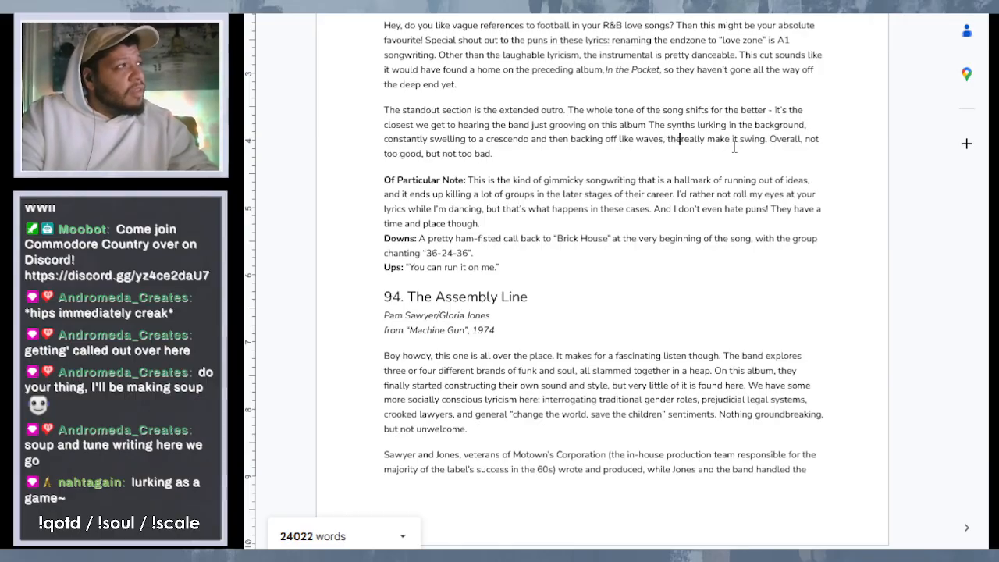
left_click(692, 181)
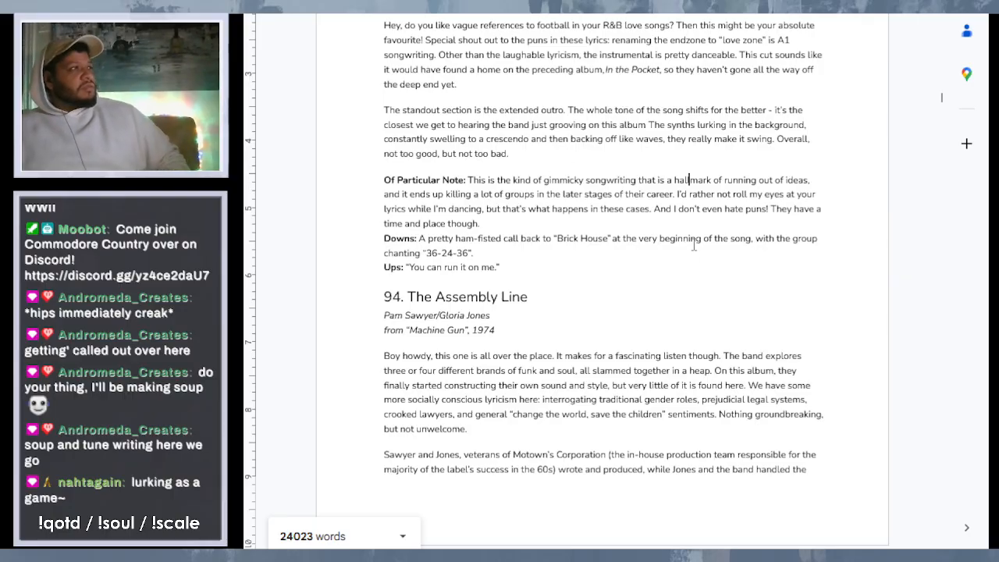
- Review entries 96 "The Bump (Single Edit)" through 91 "Keep On Taking Me Higher", checking their write-ups and "Of Particular Note" sections
scroll(729, 162, "down", 5)
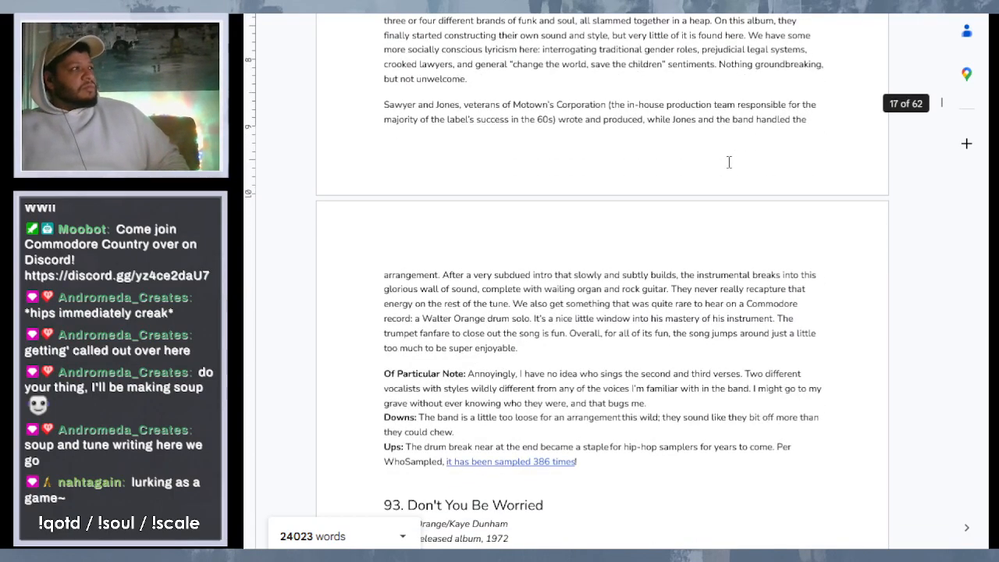
scroll(729, 162, "up", 2)
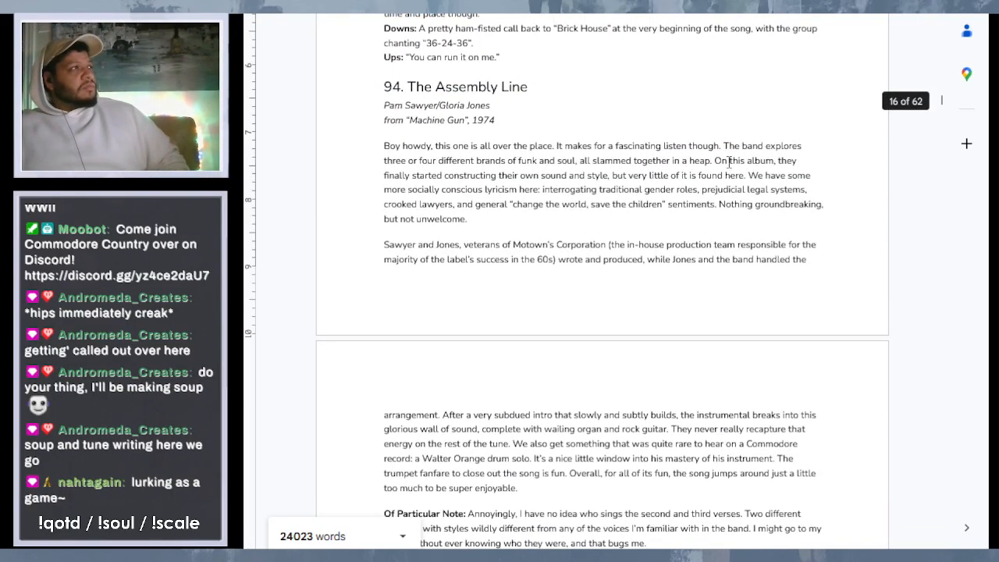
scroll(729, 162, "up", 1)
scroll(729, 162, "down", 6)
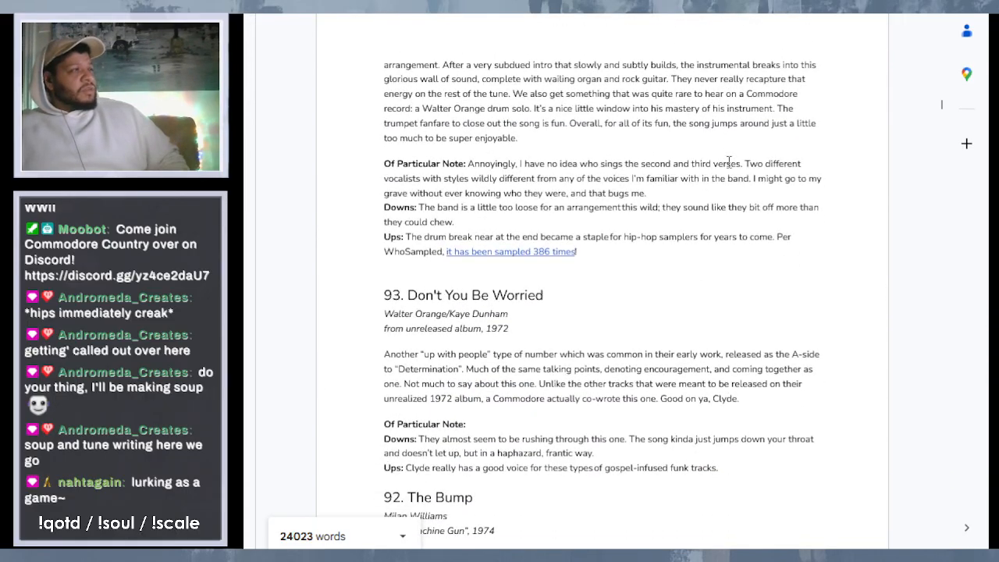
scroll(729, 163, "up", 10)
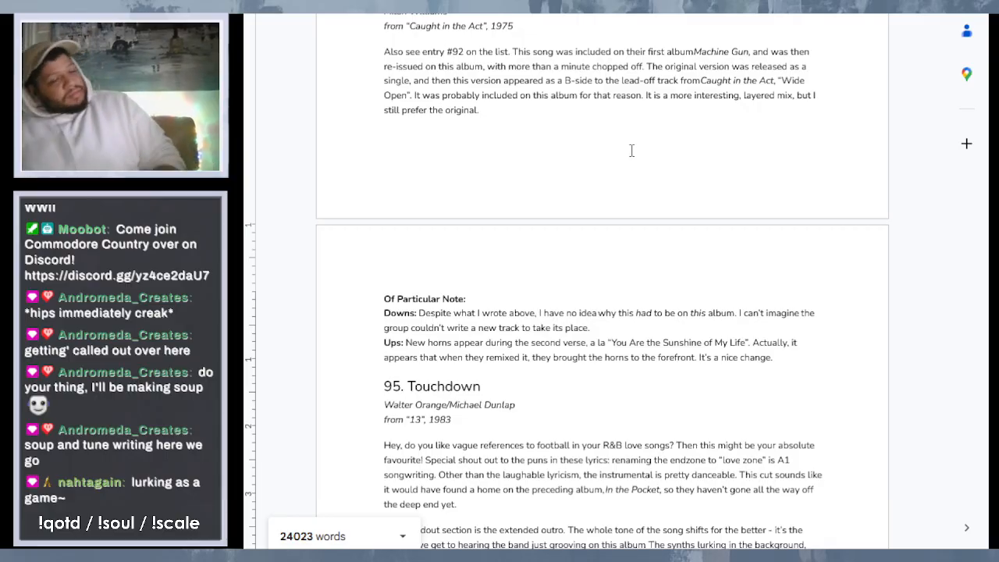
scroll(731, 150, "down", 15)
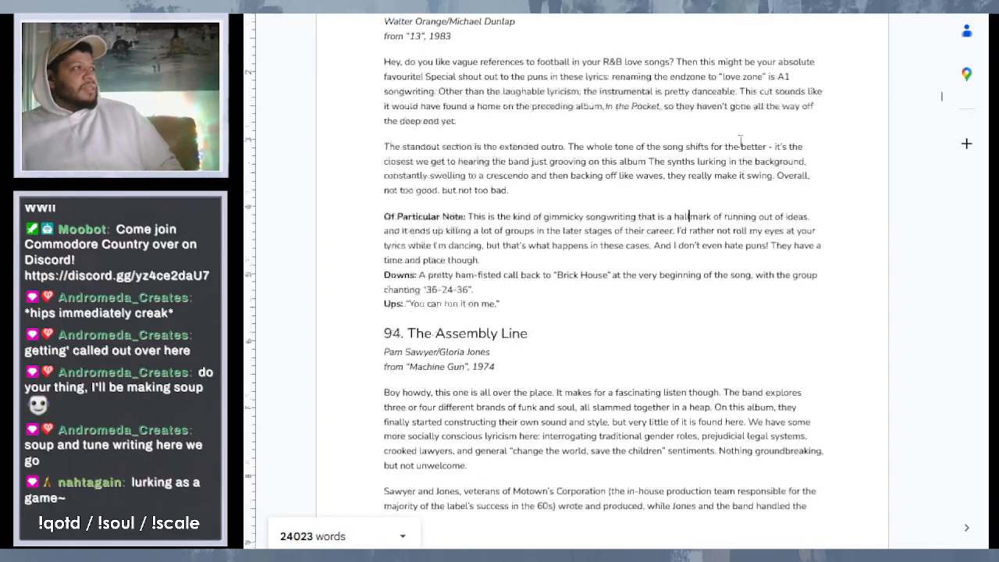
scroll(750, 152, "down", 5)
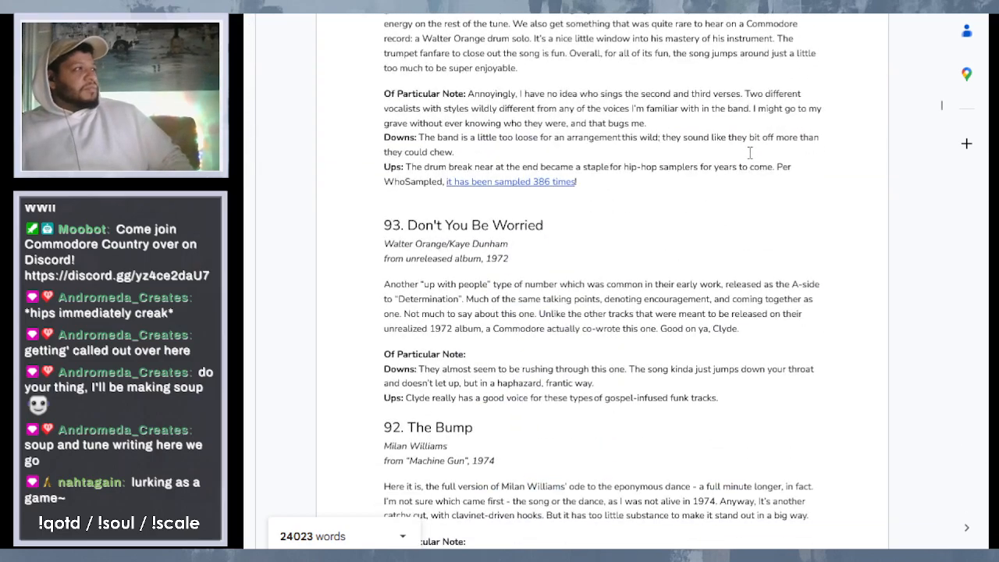
scroll(749, 153, "down", 3)
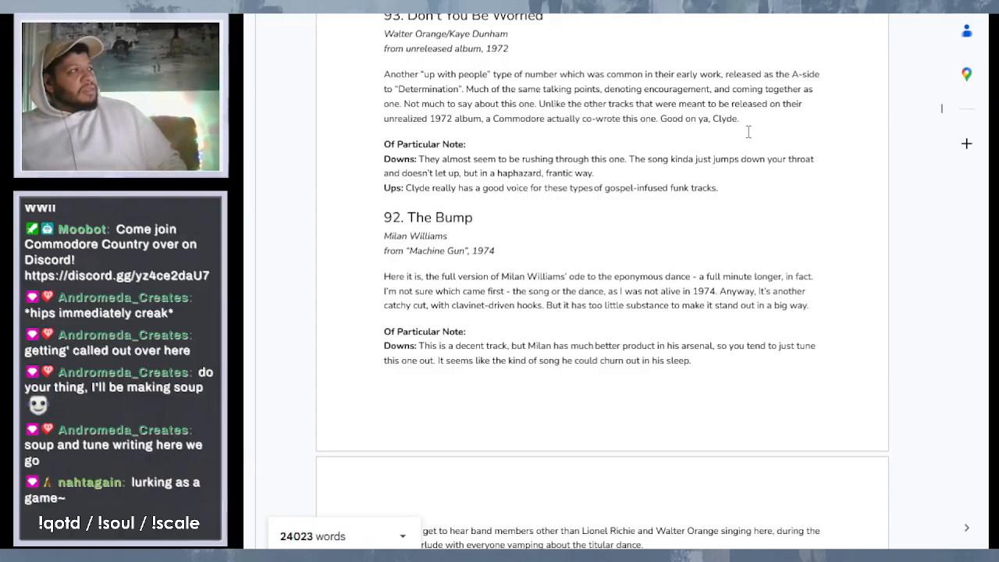
scroll(748, 133, "down", 1)
scroll(748, 132, "down", 2)
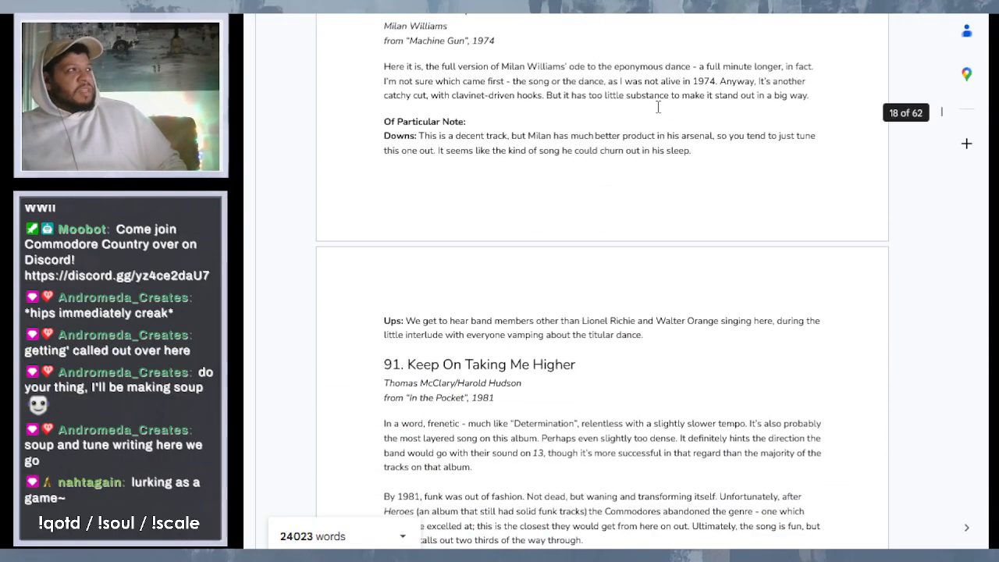
scroll(713, 119, "down", 3)
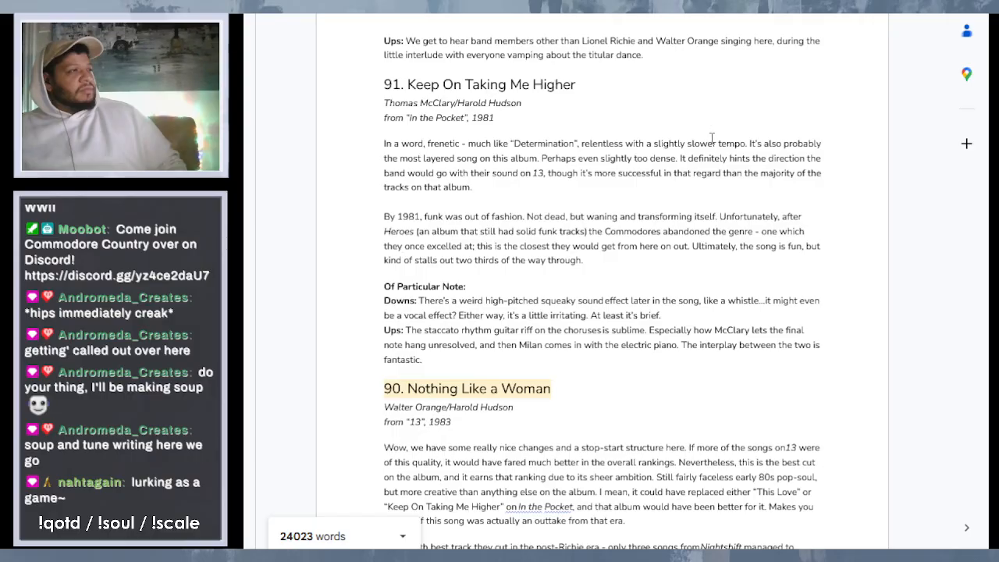
- Start the "Of Particular Note" text of entry 91 "Keep On Taking Me Higher" with "There's a moment near the conclusion of the track"
left_click(579, 283)
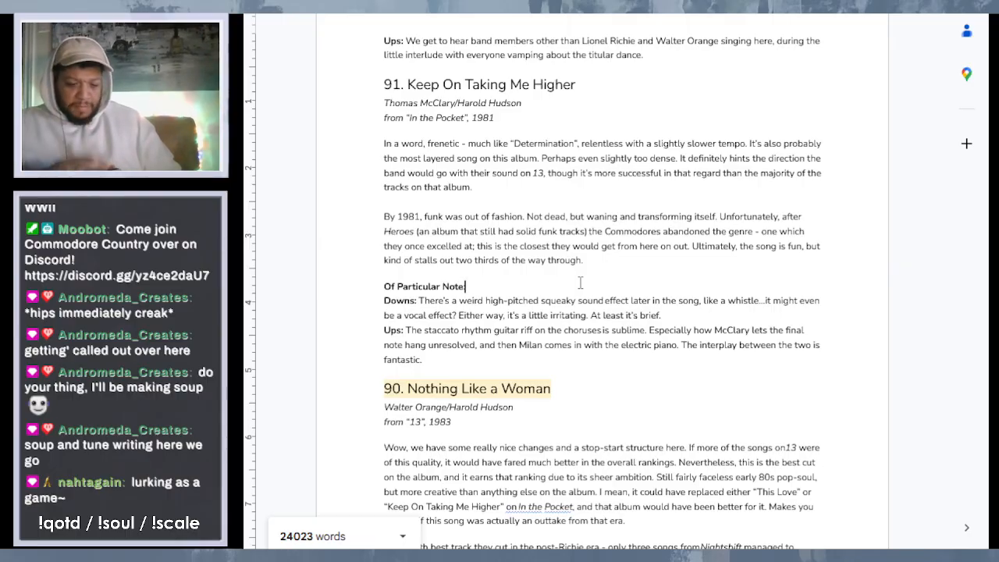
type(":")
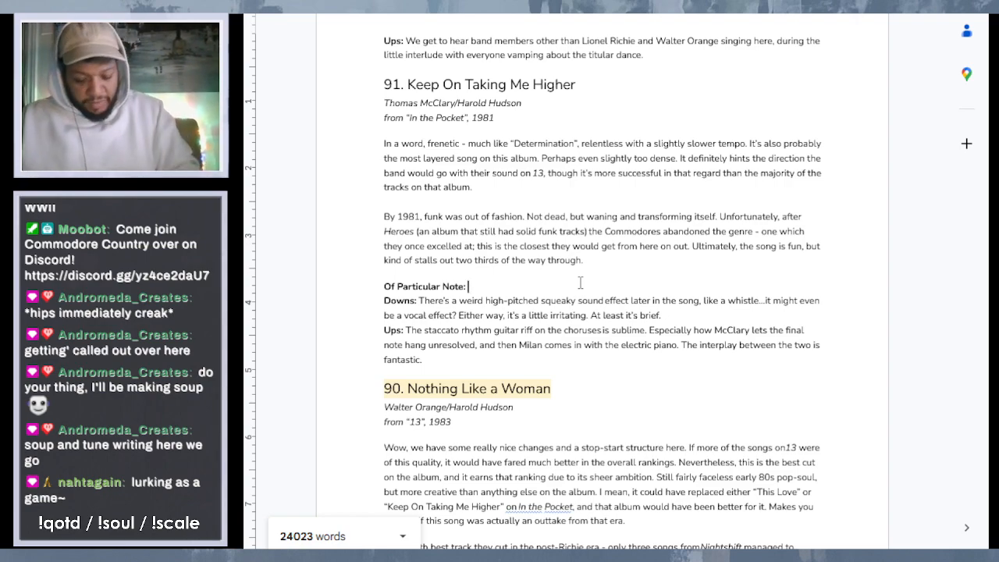
type("Ther")
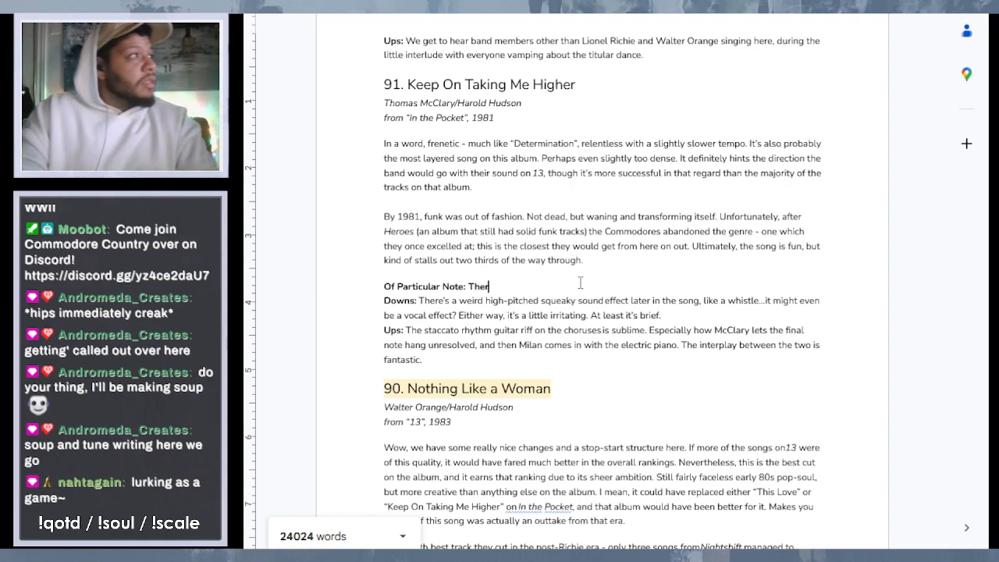
type("e's a ")
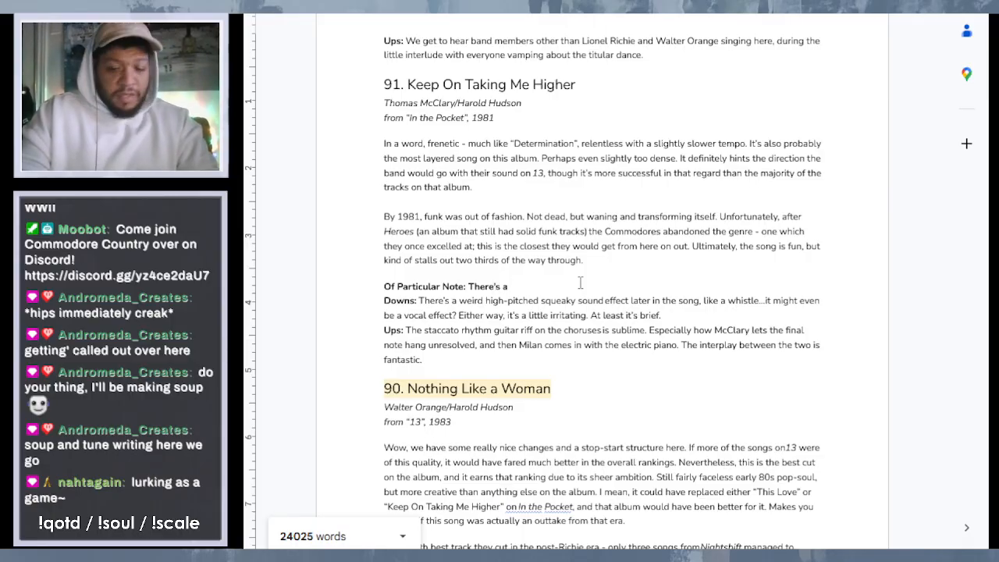
type("moment")
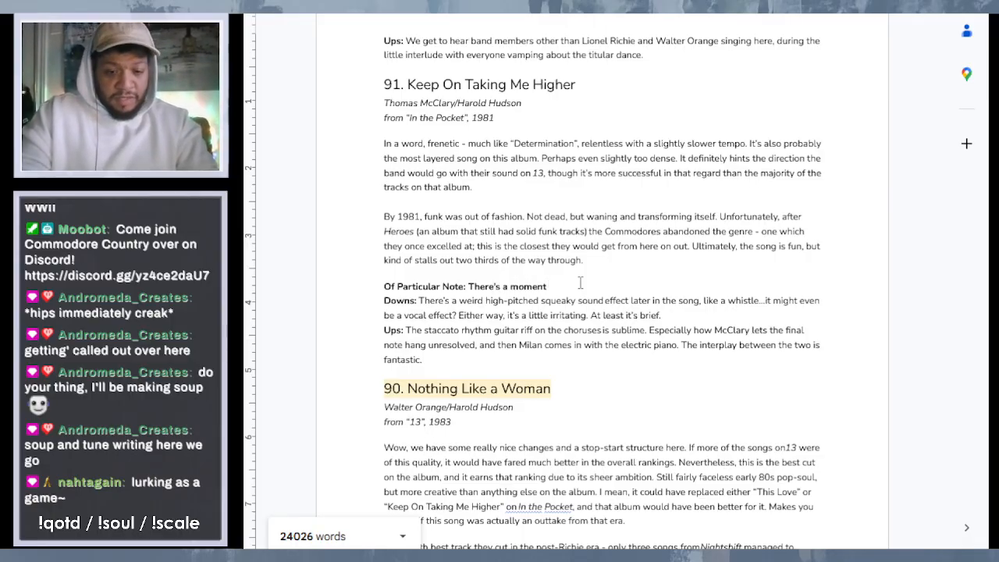
type(" near the oc")
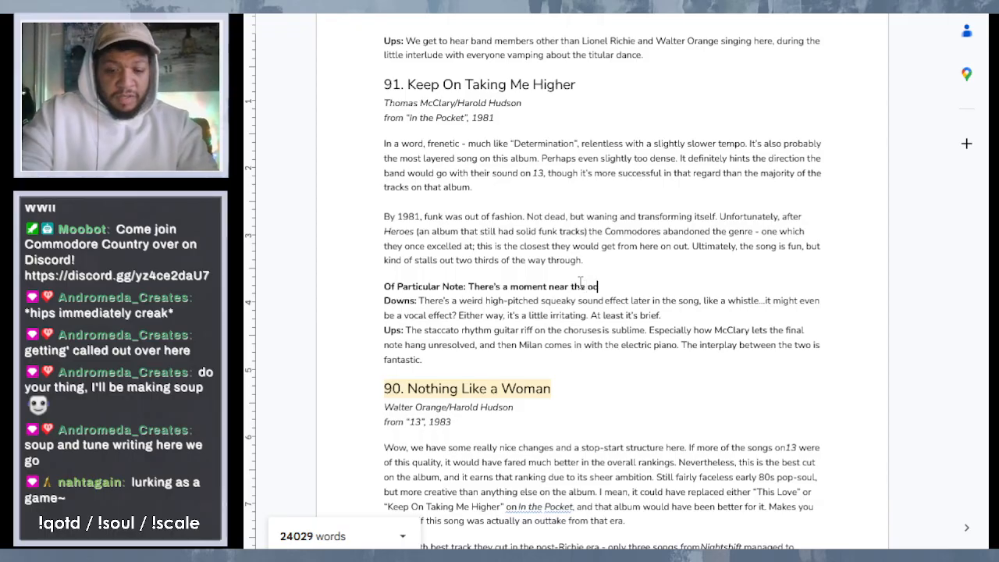
key("BackSpace")
key("BackSpace")
type("cular Note: There's a moment near the concl")
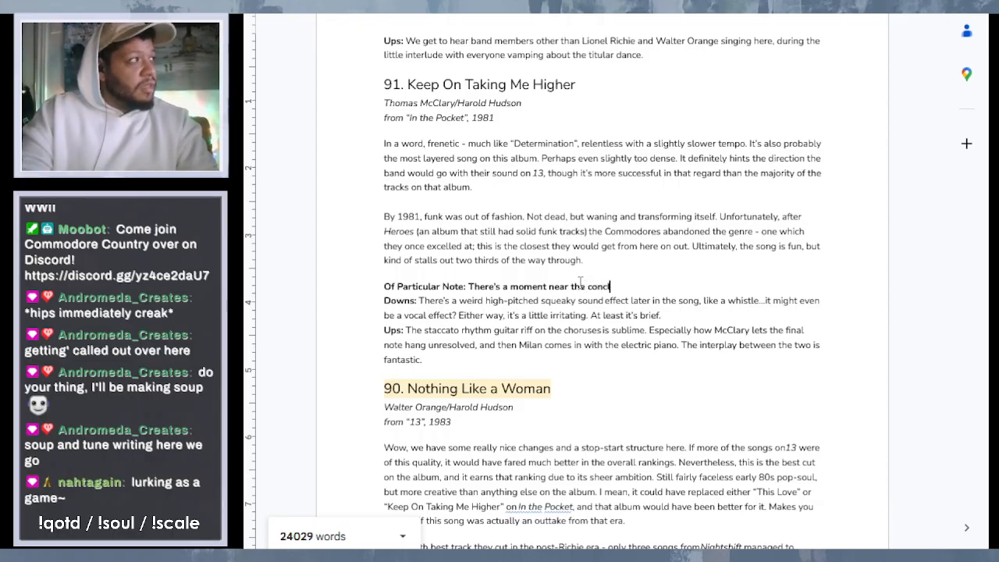
type("usion of the track")
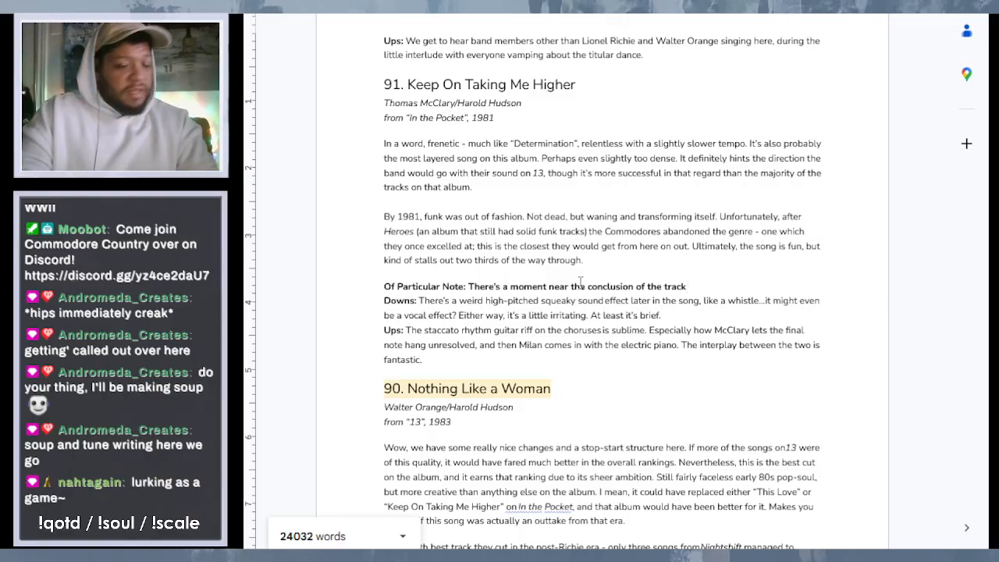
type(" where ")
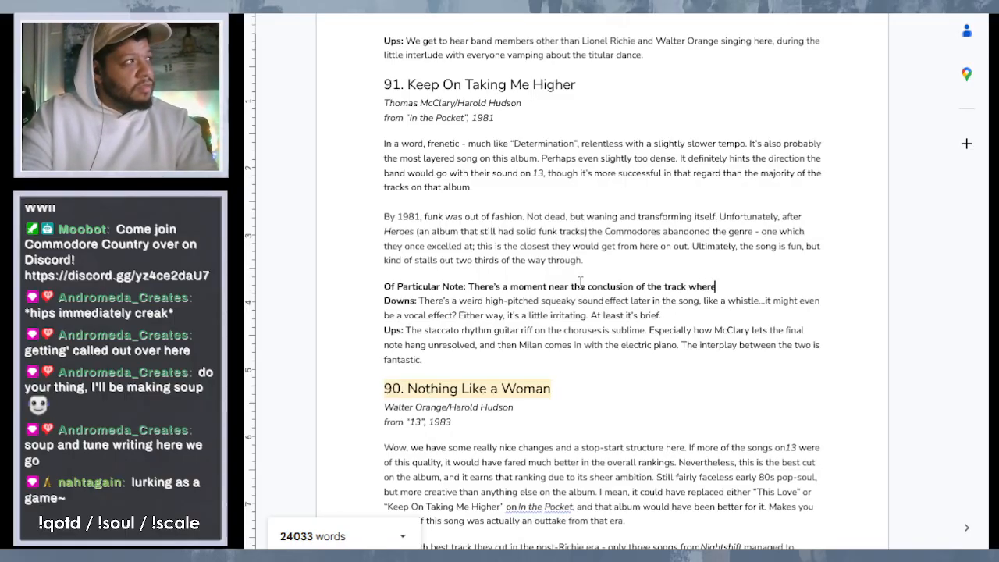
type("there ")
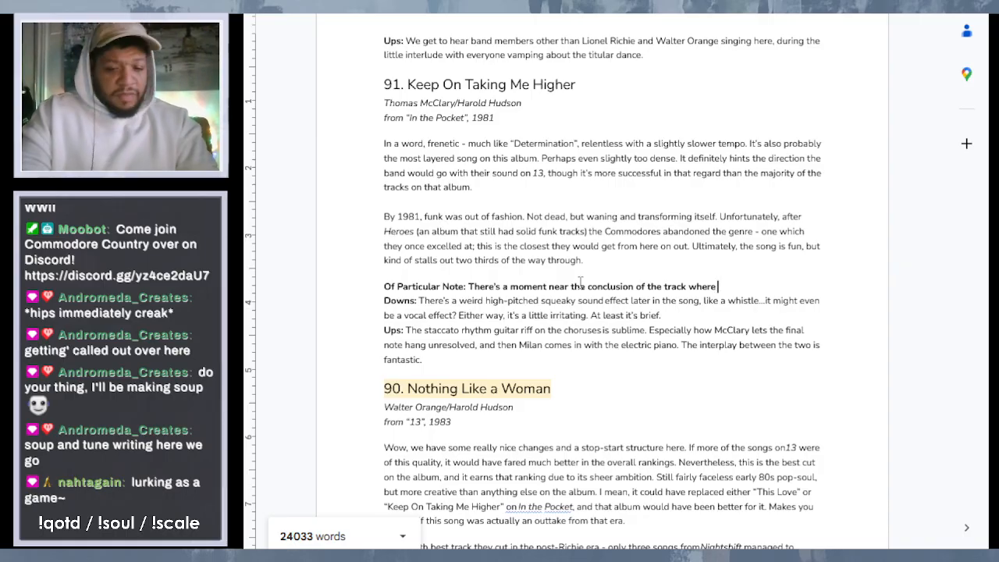
type("is a")
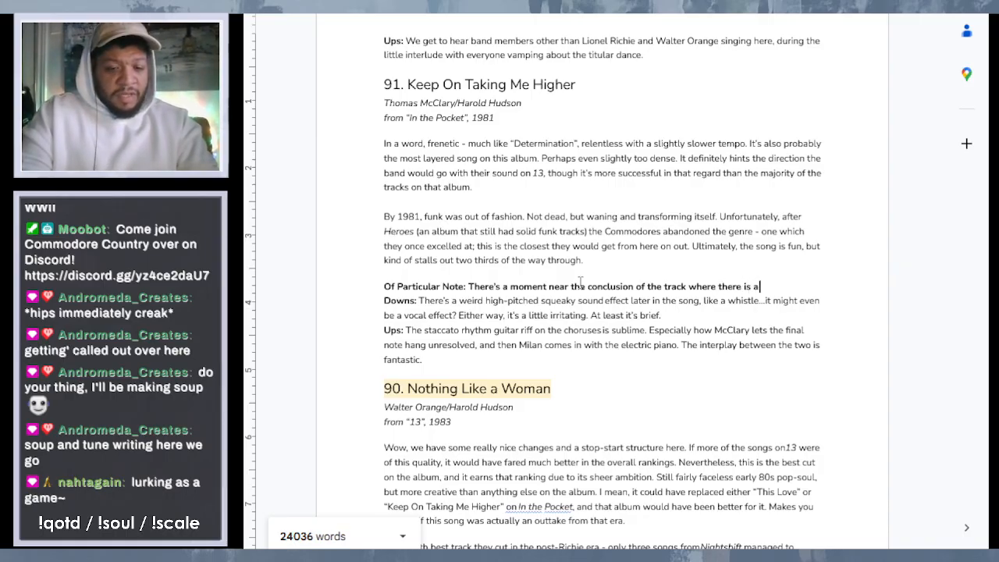
type(" punch ch")
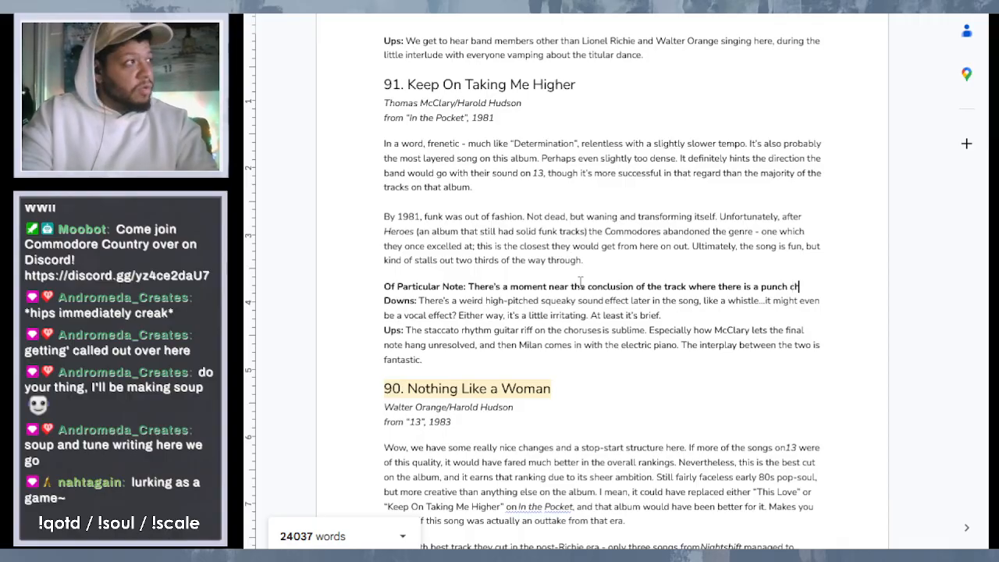
type("ord")
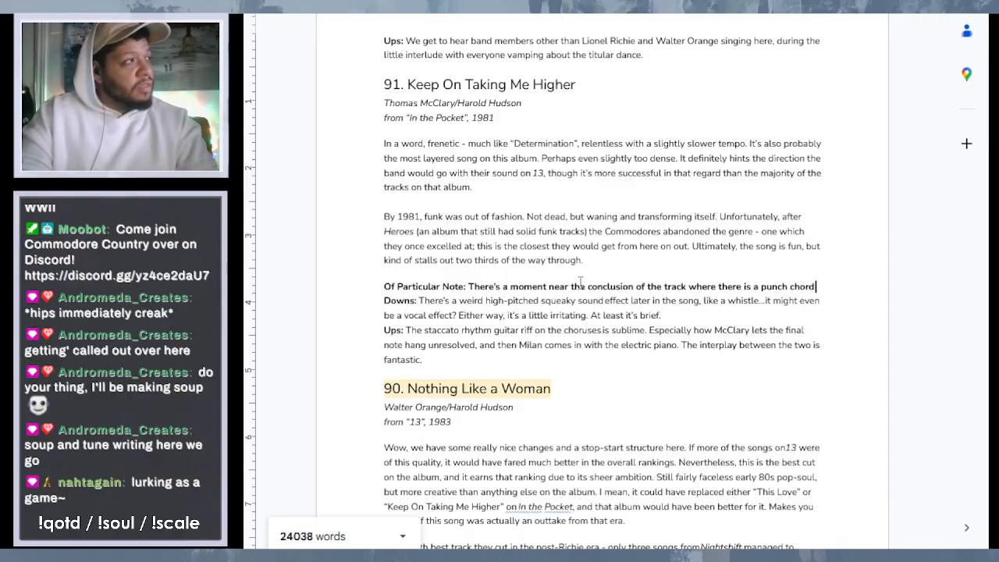
type(" played ")
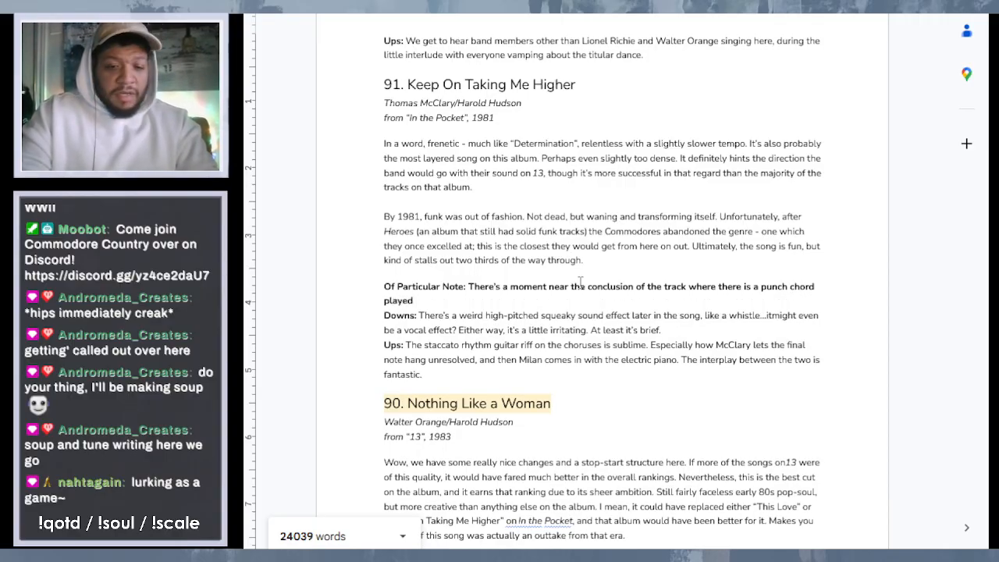
type("by the ")
type("horns. B")
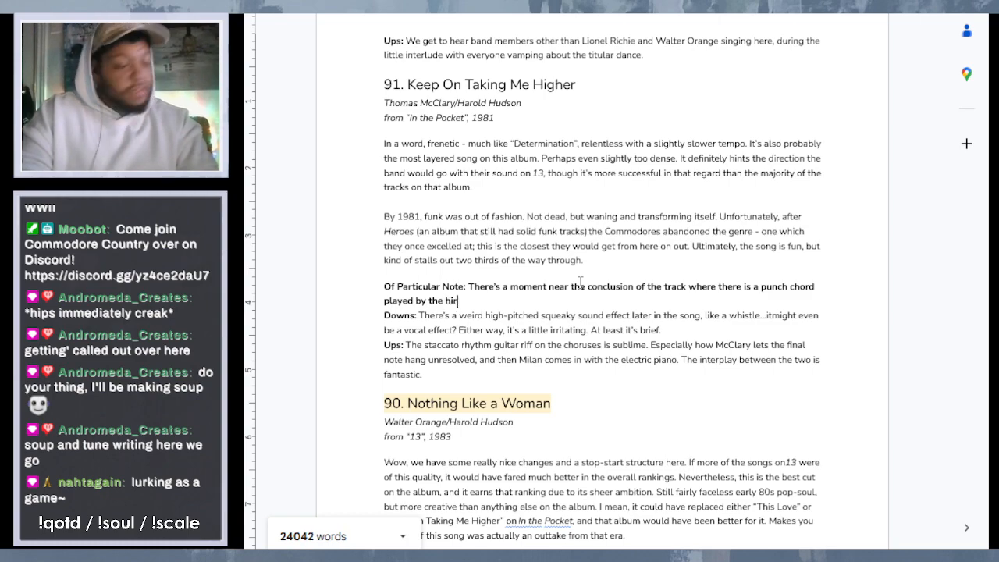
type("ut")
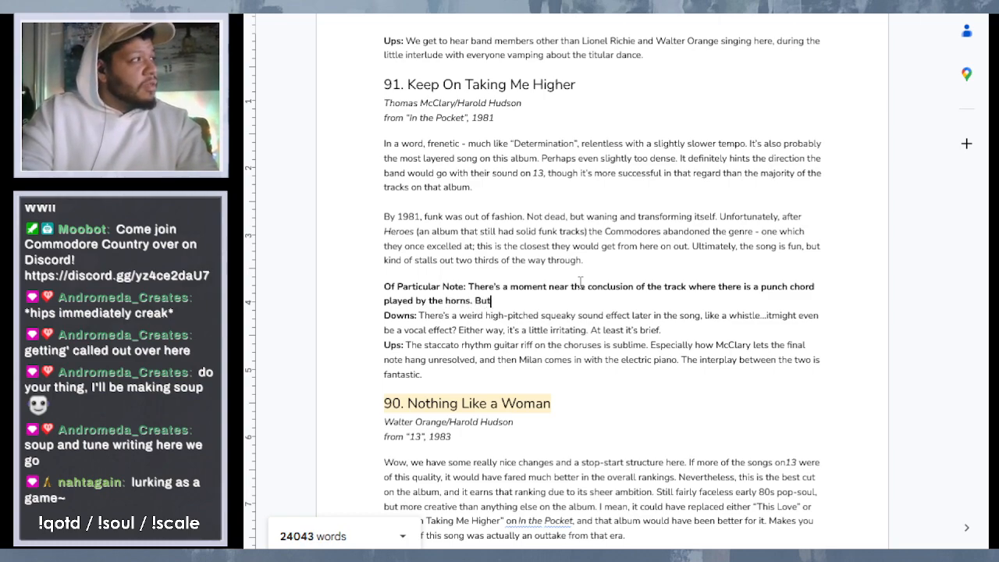
type(" whether m")
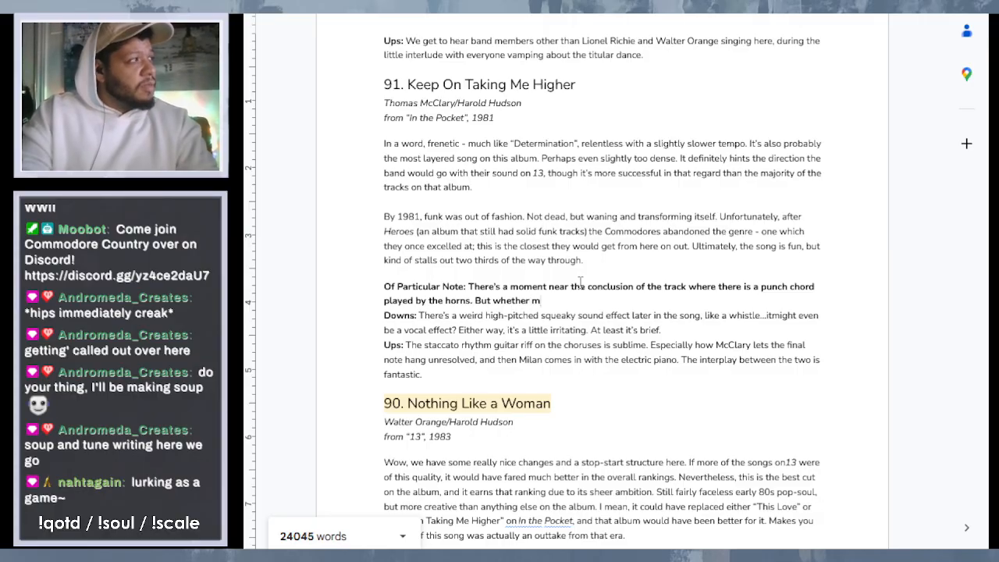
key("BackSpace")
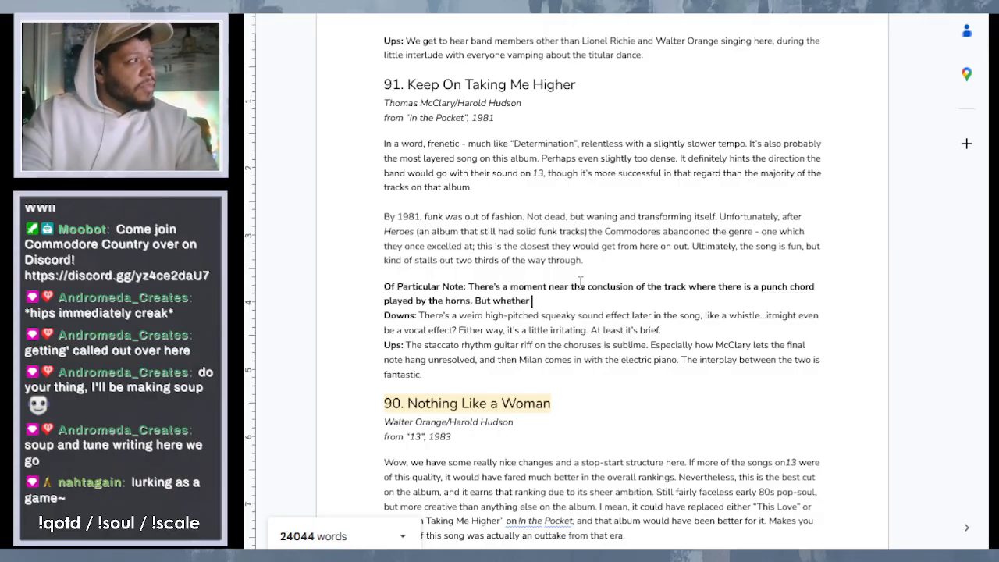
type("they wer")
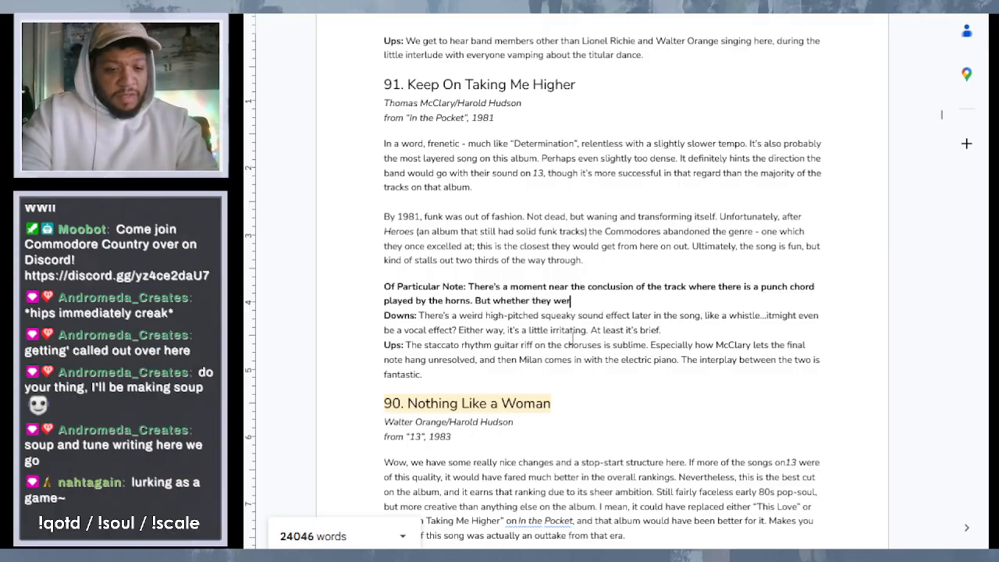
type("e meant t")
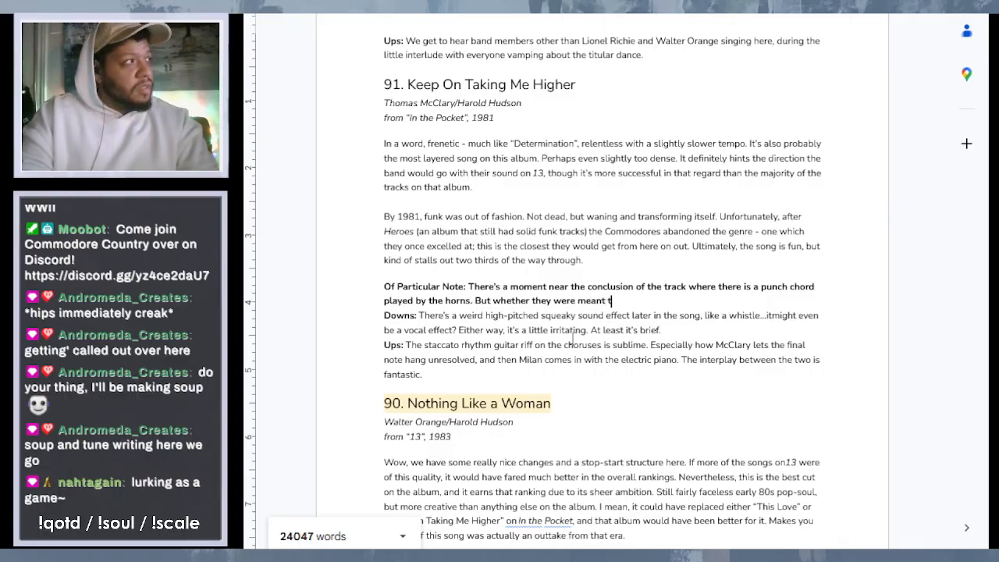
type("o be edite")
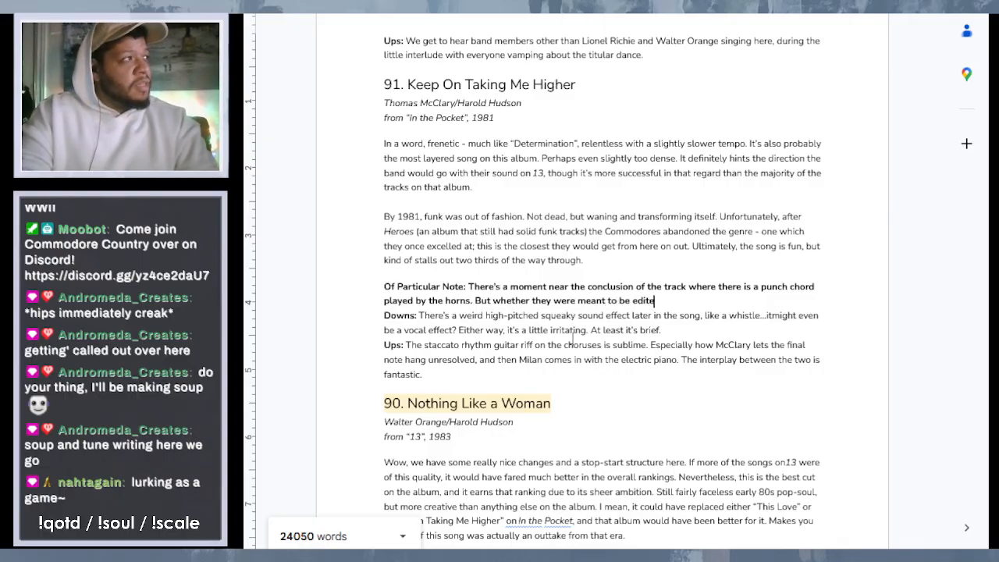
type("d out,")
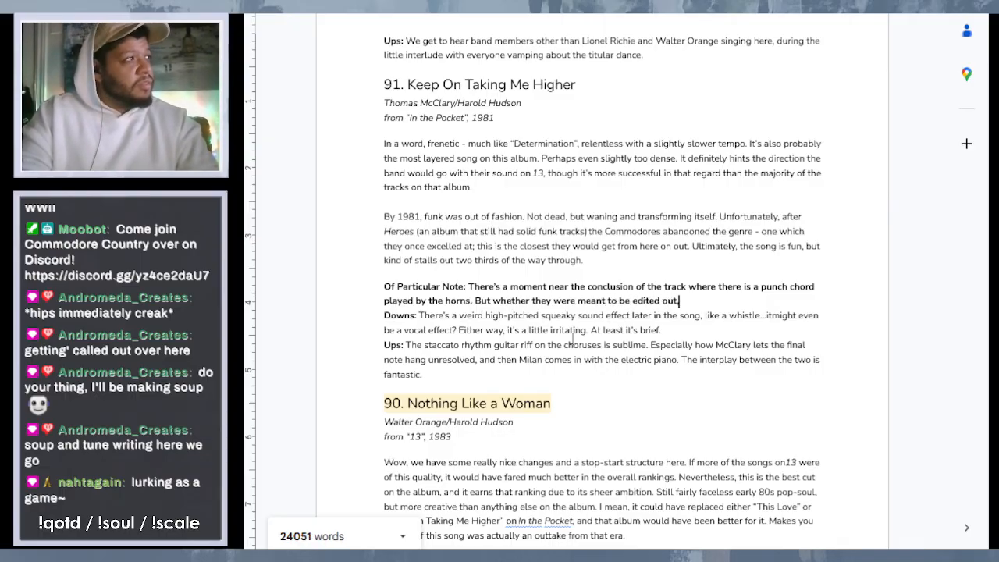
type(" and")
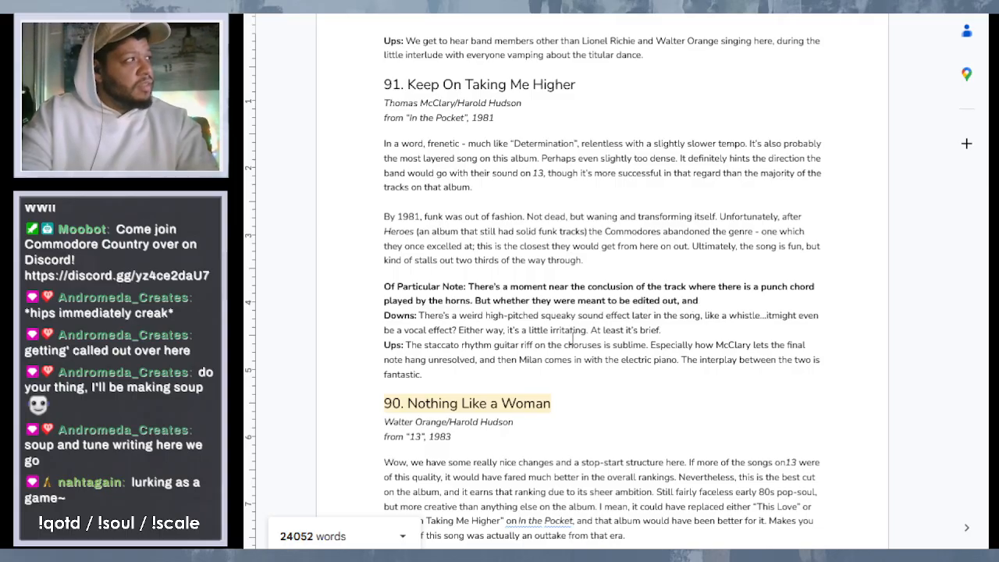
key("BackSpace")
key("BackSpace")
key("BackSpace")
key("BackSpace")
key("BackSpace")
key("BackSpace")
key("BackSpace")
key("BackSpace")
key("BackSpace")
key("BackSpace")
key("BackSpace")
key("BackSpace")
key("BackSpace")
key("BackSpace")
key("BackSpace")
key("BackSpace")
key("BackSpace")
key("BackSpace")
key("BackSpace")
key("BackSpace")
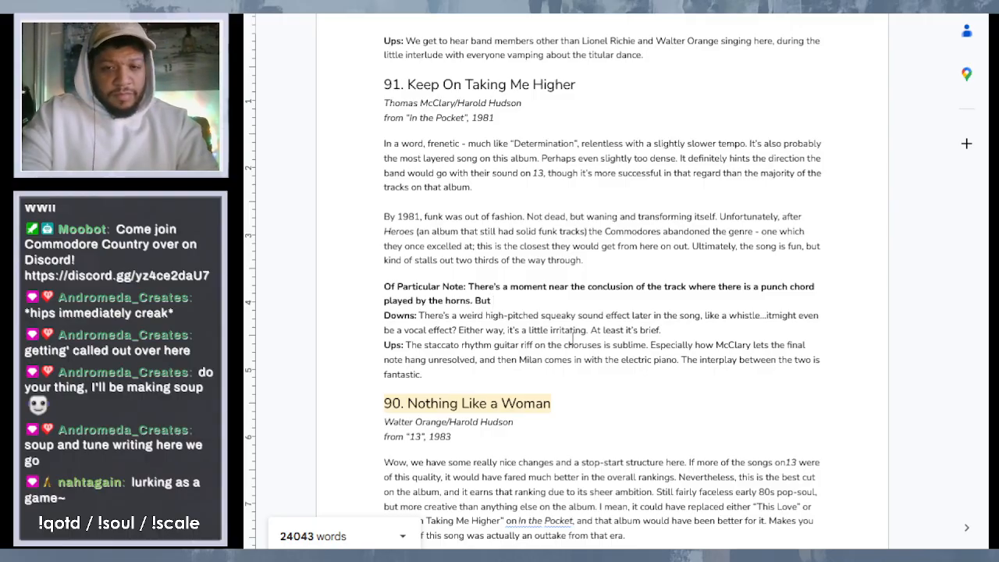
- Continue the "Keep On Taking Me Higher" note after "But" with "for some reason, they are mixed all the way in the back, and"
type("for some reaso")
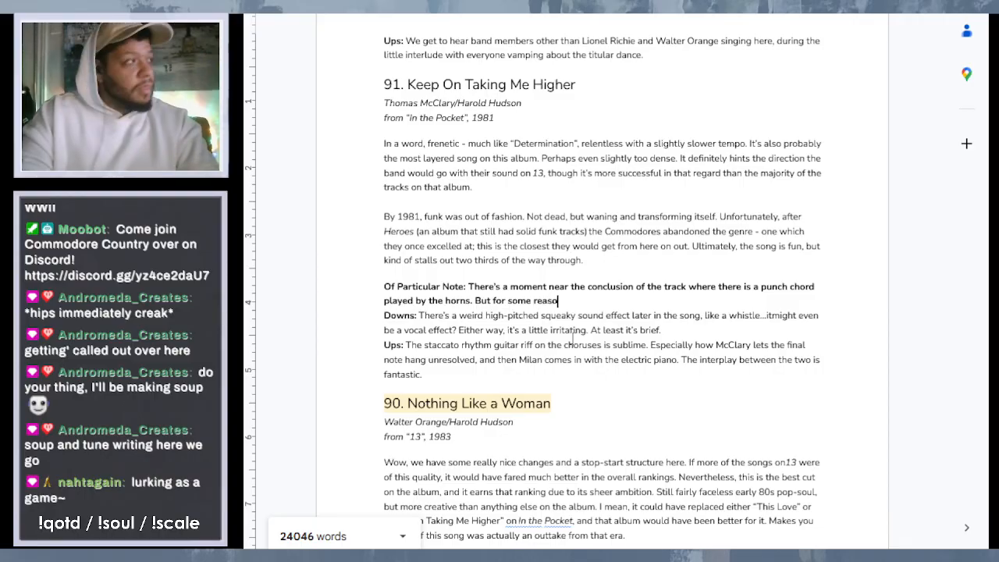
type("n, t")
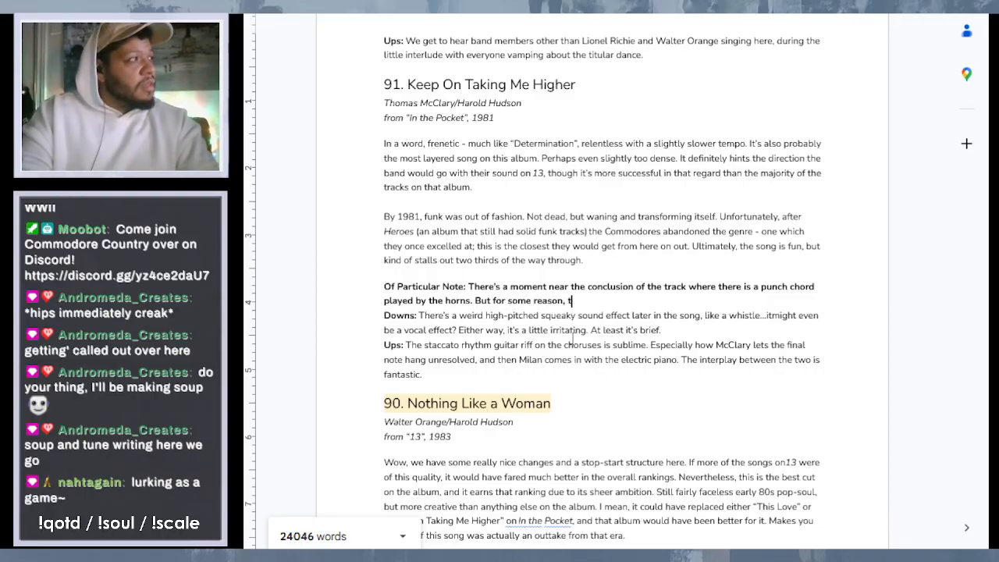
type("hey are mis")
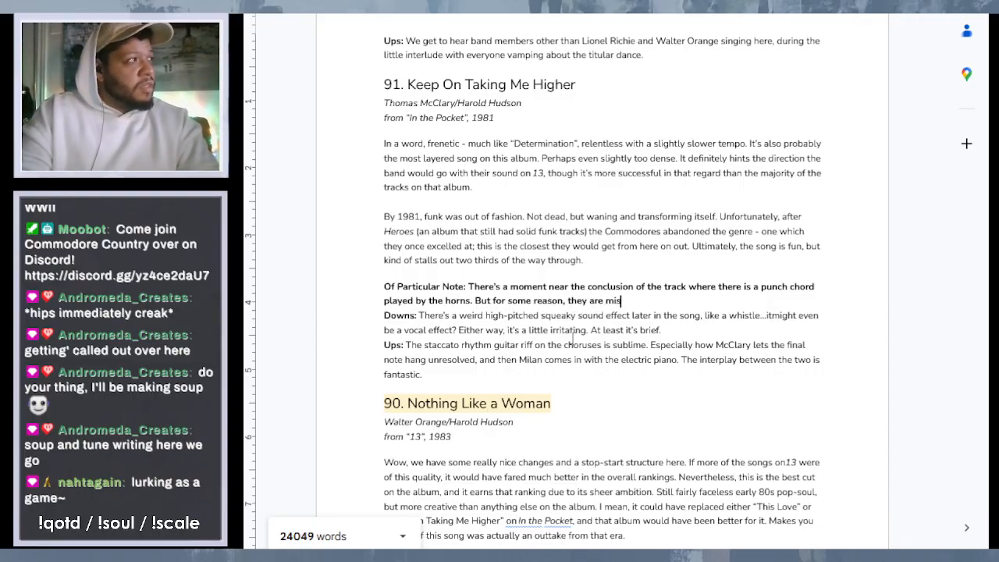
type("ed all t")
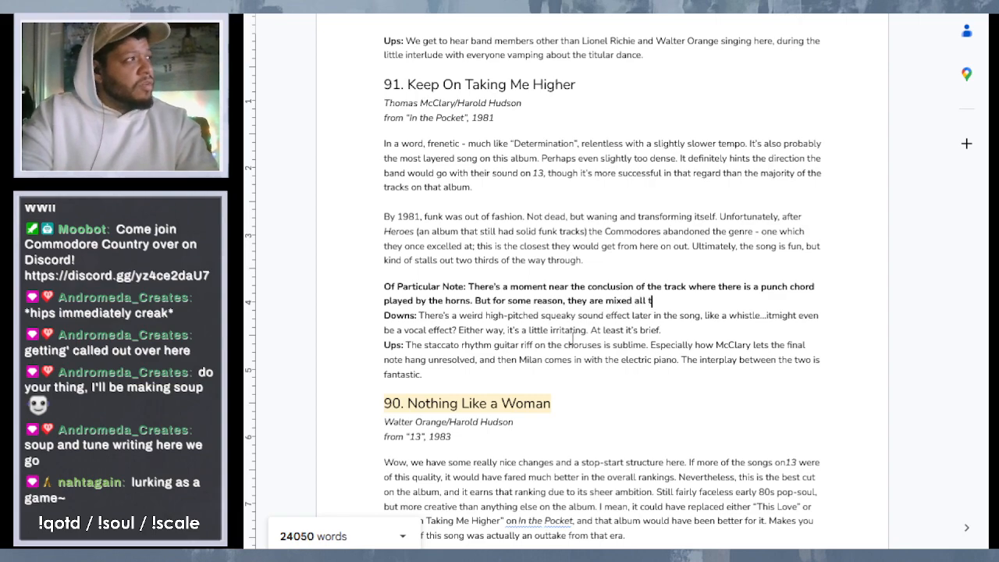
type("he way in t")
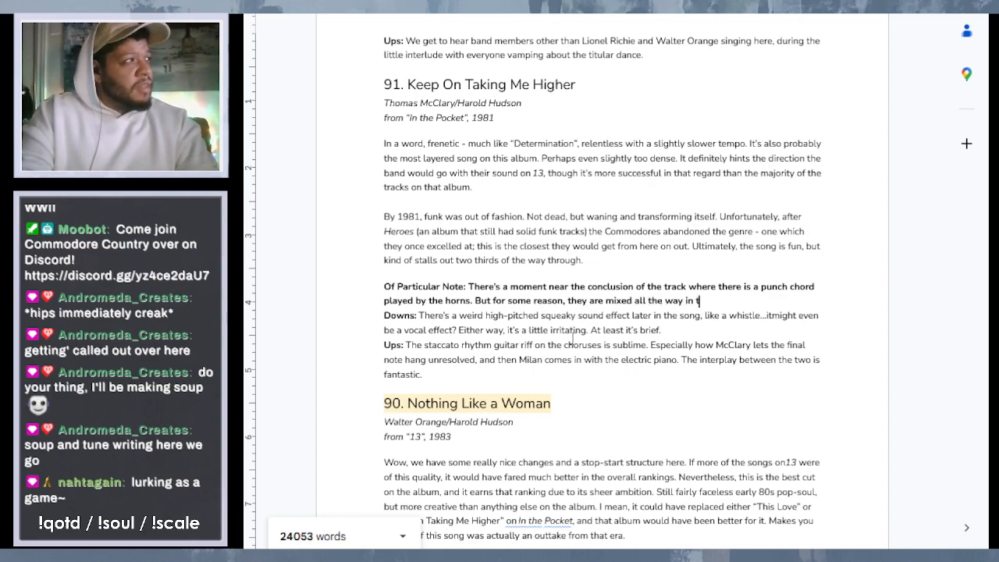
type("he back, and")
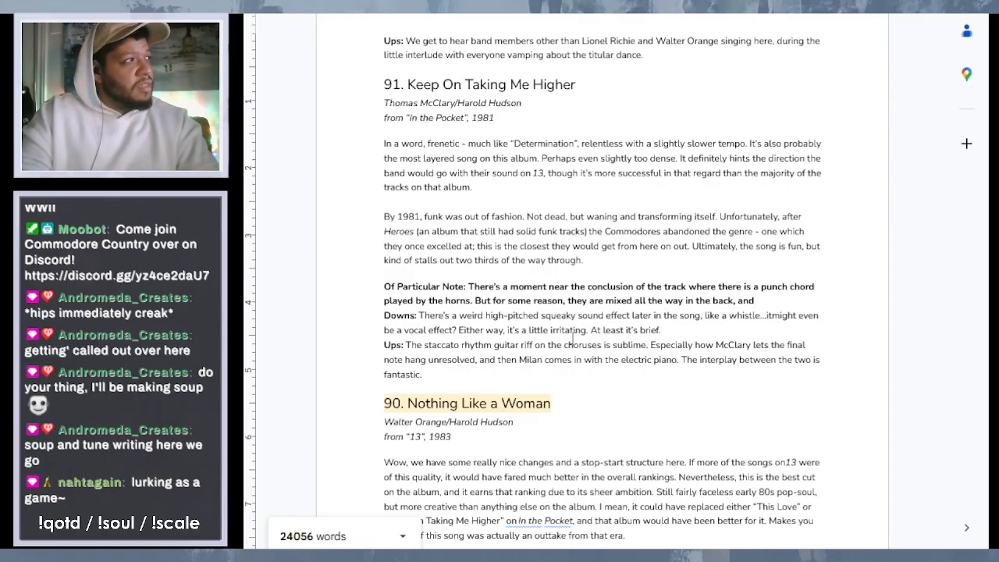
type(" are")
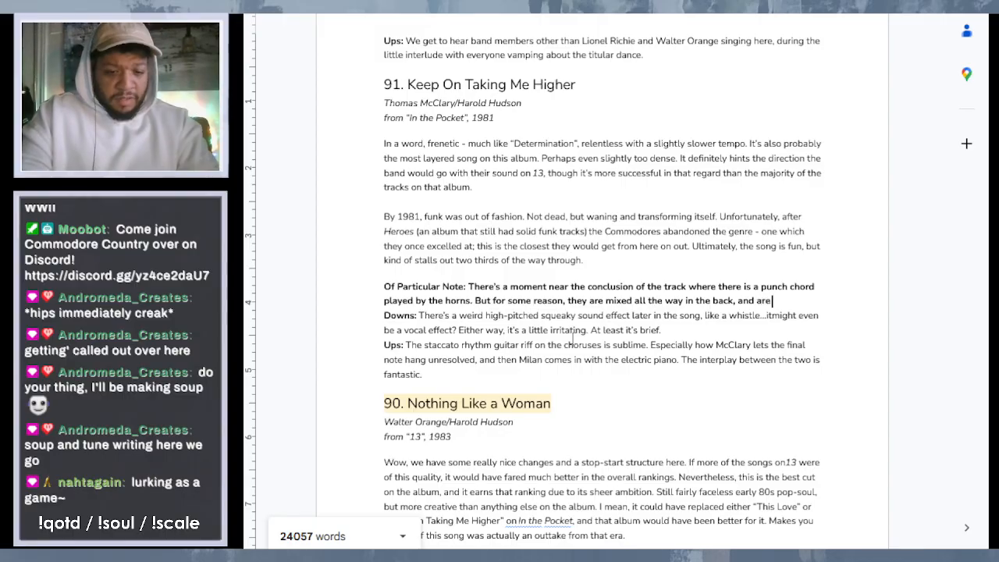
type(" barely au")
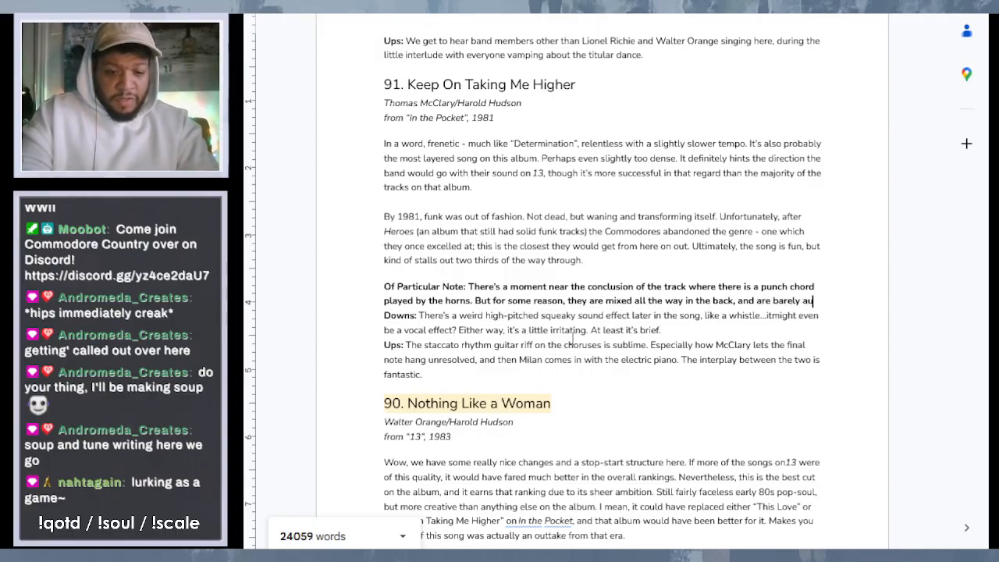
type("dible if yo")
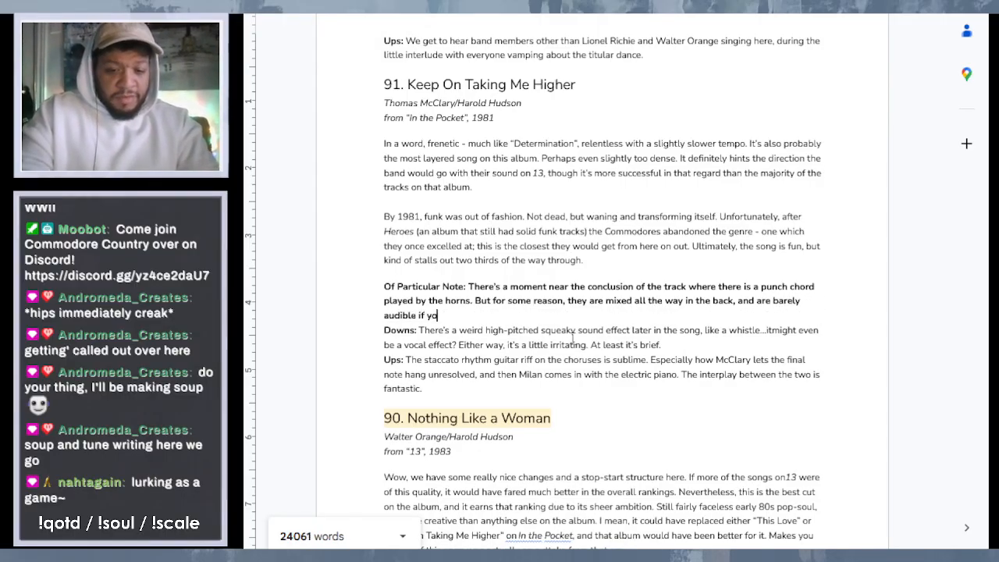
type("u're not listen")
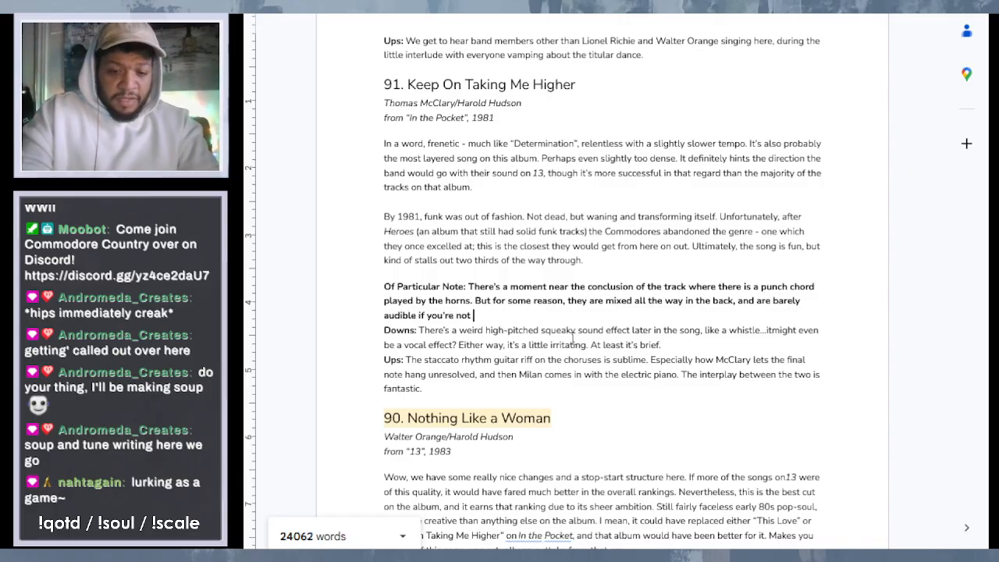
type("ing fo")
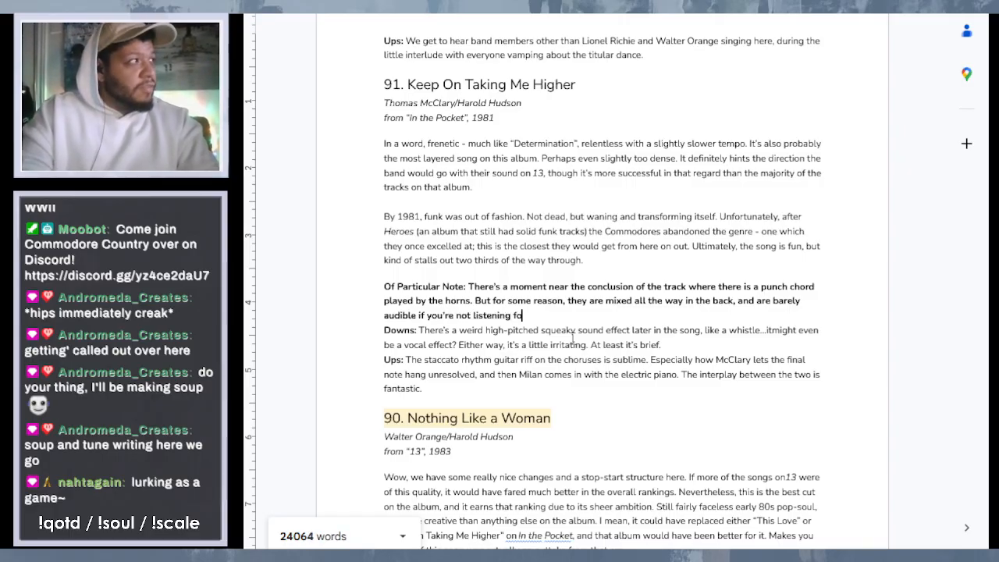
type("r it. ")
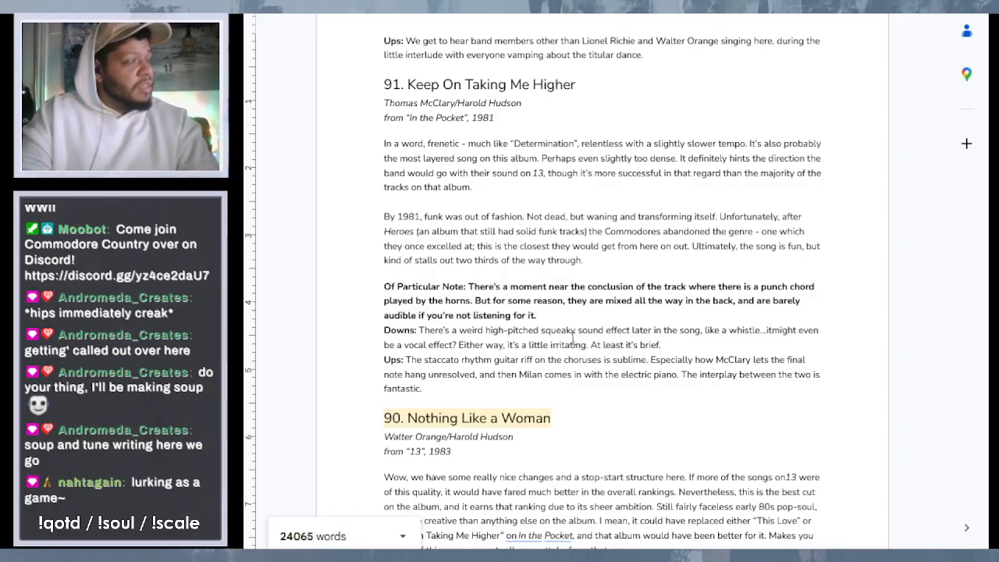
type("How")
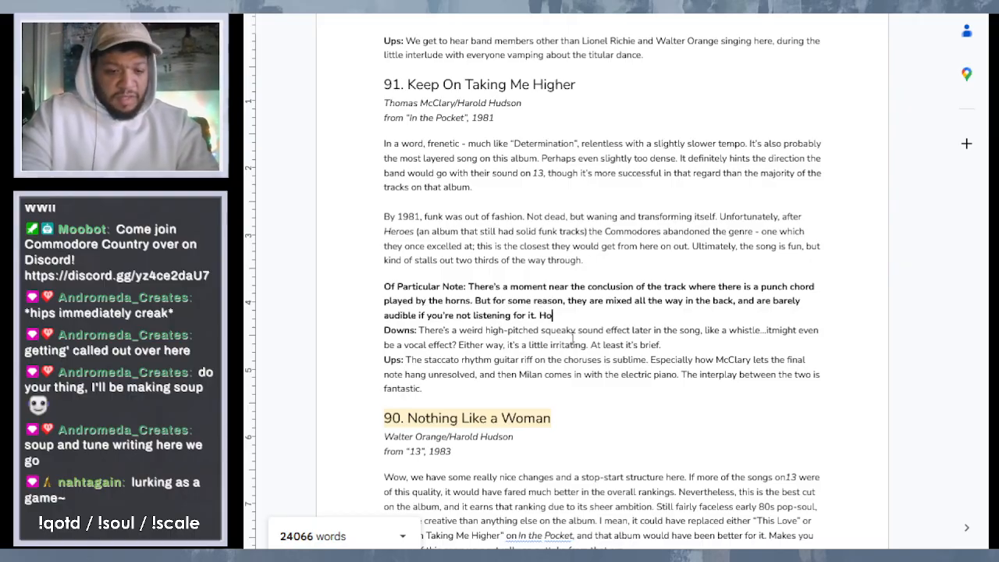
key("BackSpace")
key("BackSpace")
key("BackSpace")
- Add "Whether they were left in by mistake, or it was tape bleed," to the entry 91 "Of Particular Note" text
type("W")
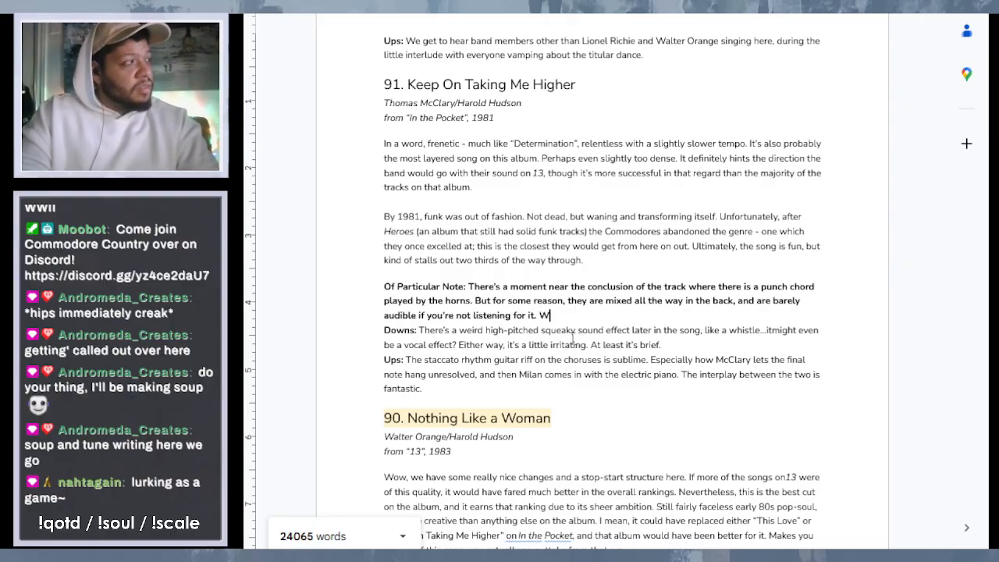
type("hether they")
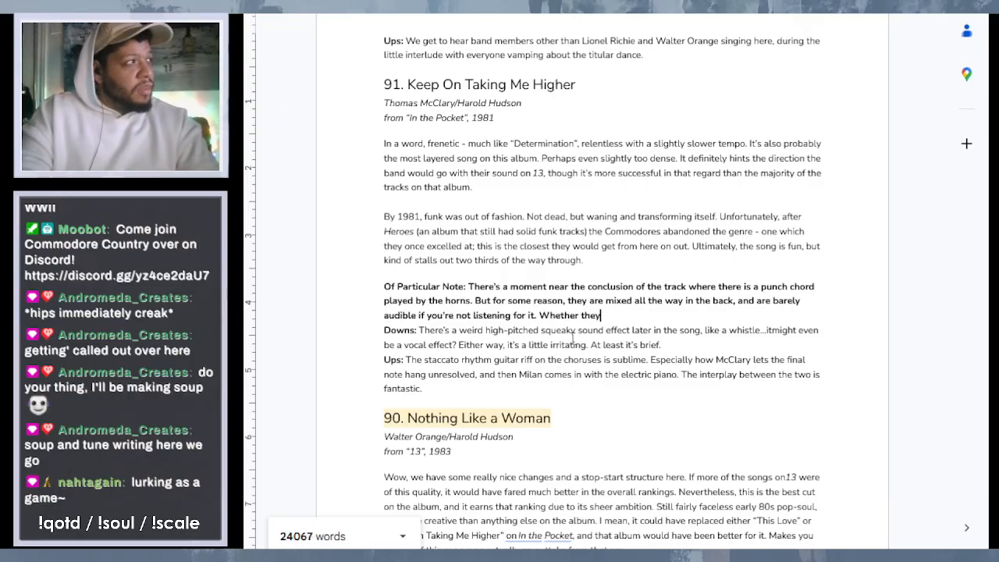
type(" were le")
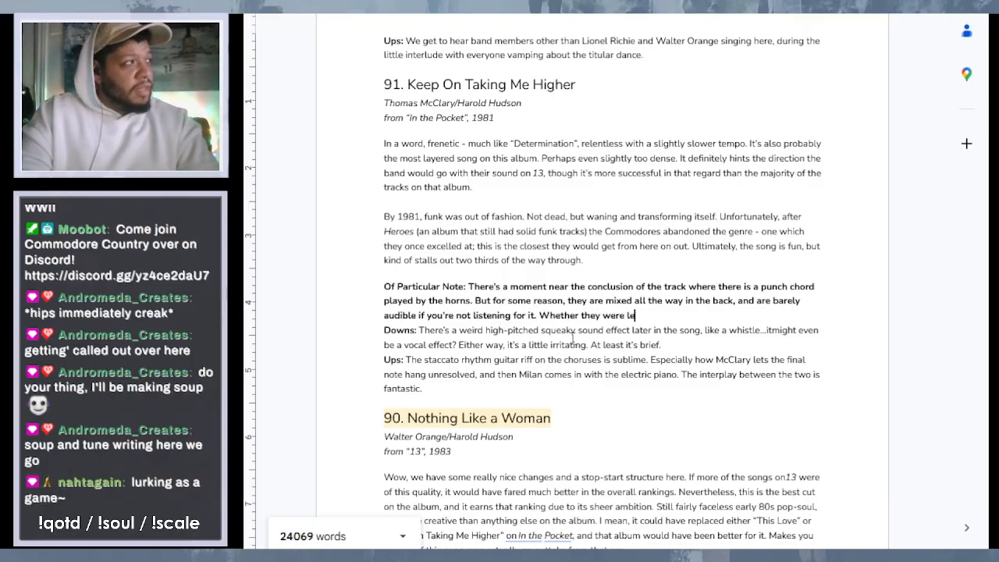
type("ft in by")
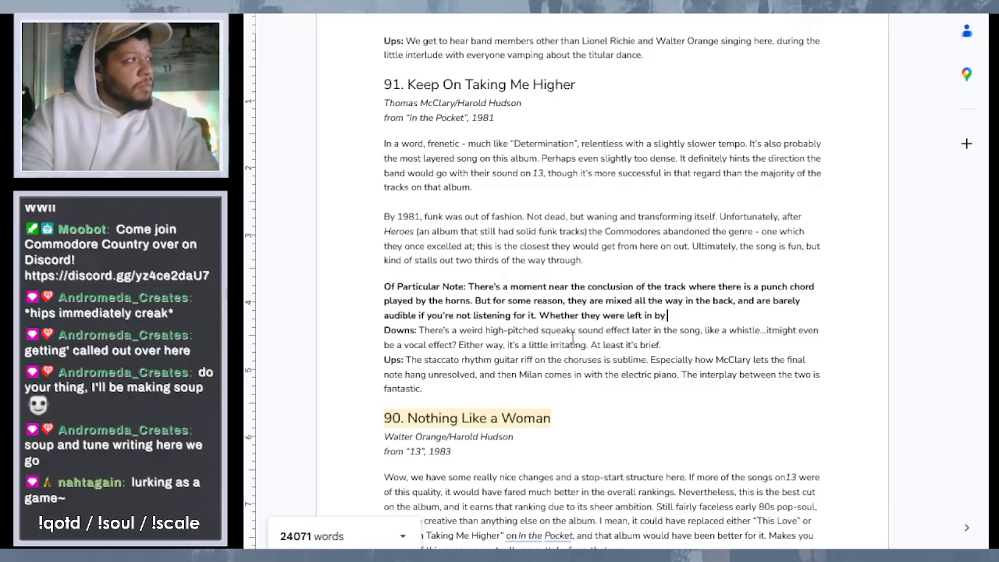
type(" mista")
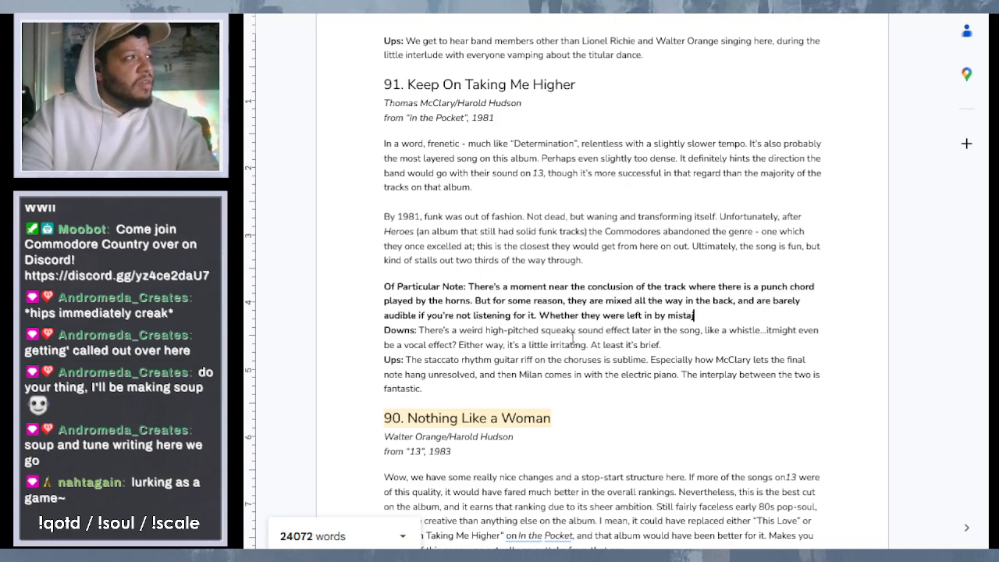
type("jk")
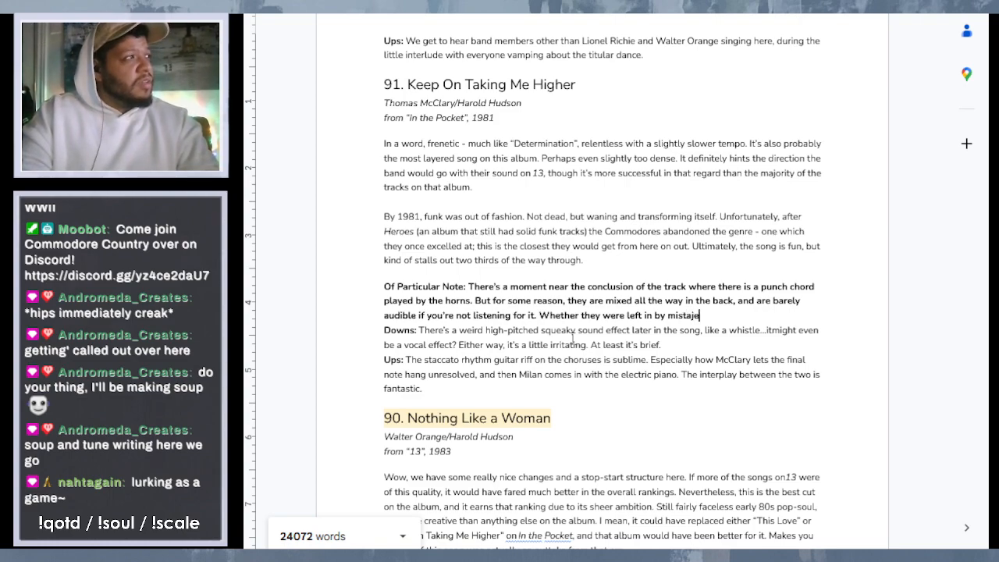
key("BackSpace")
key("BackSpace")
type("ke, or")
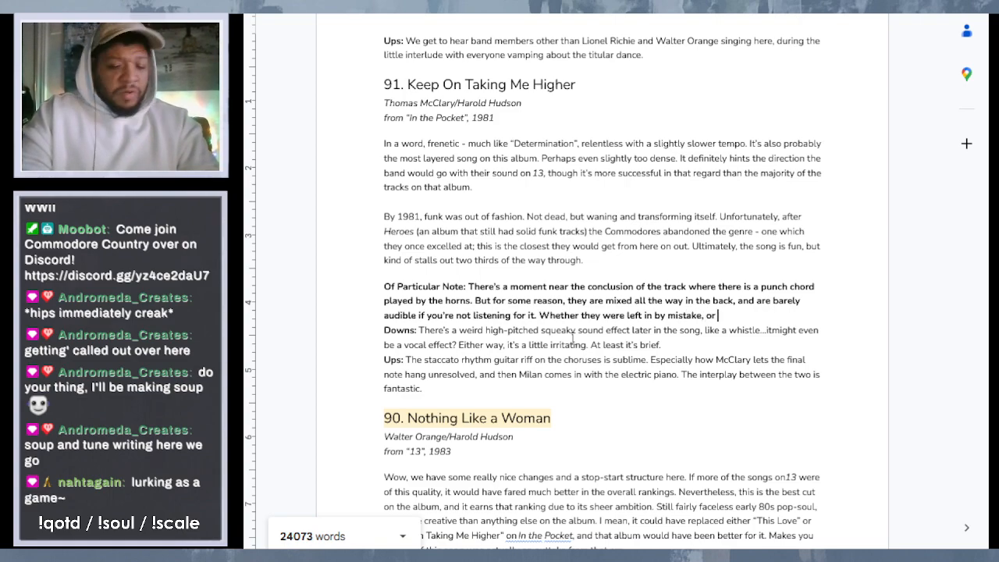
type(" w")
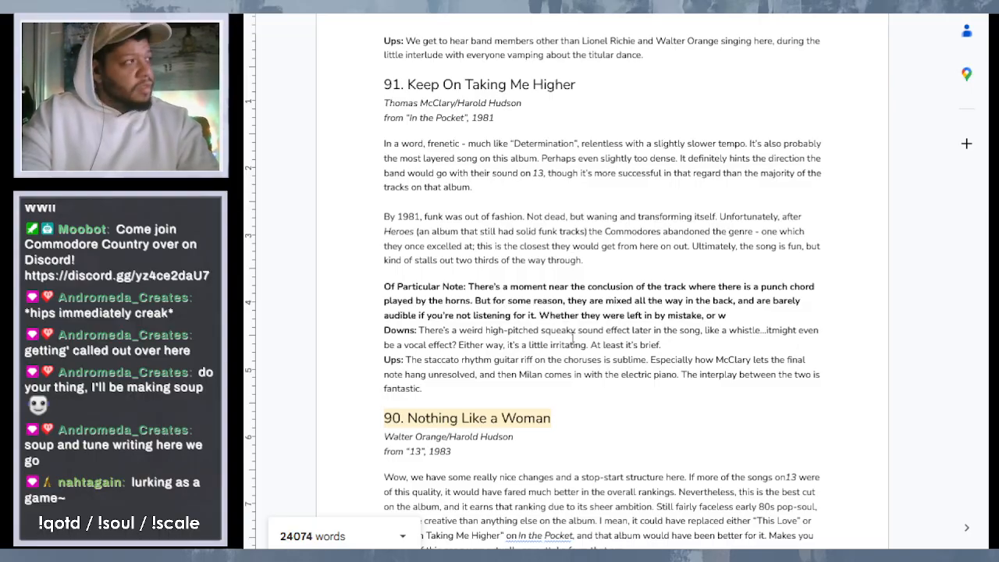
key("BackSpace")
type("it was")
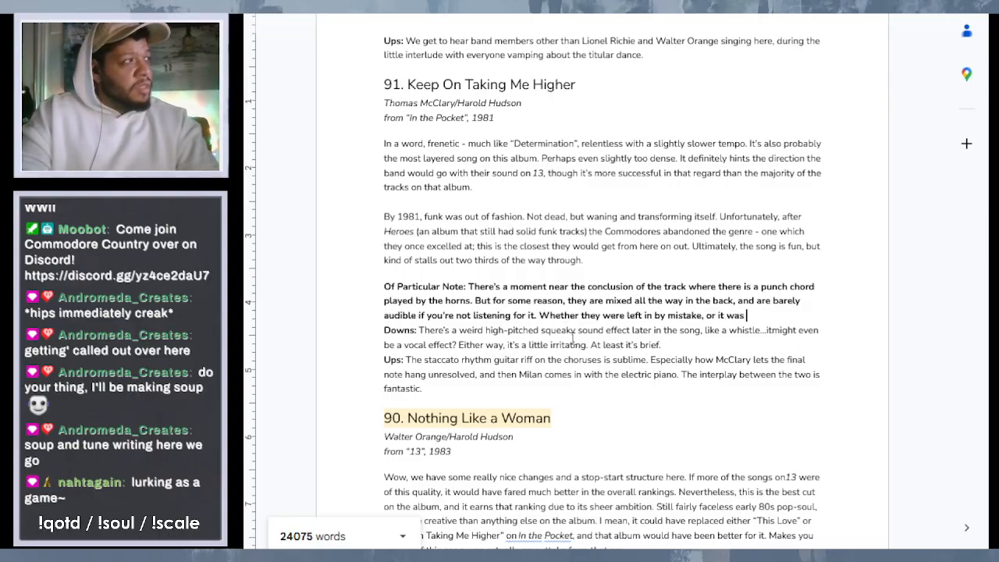
type(" tape bleed, ")
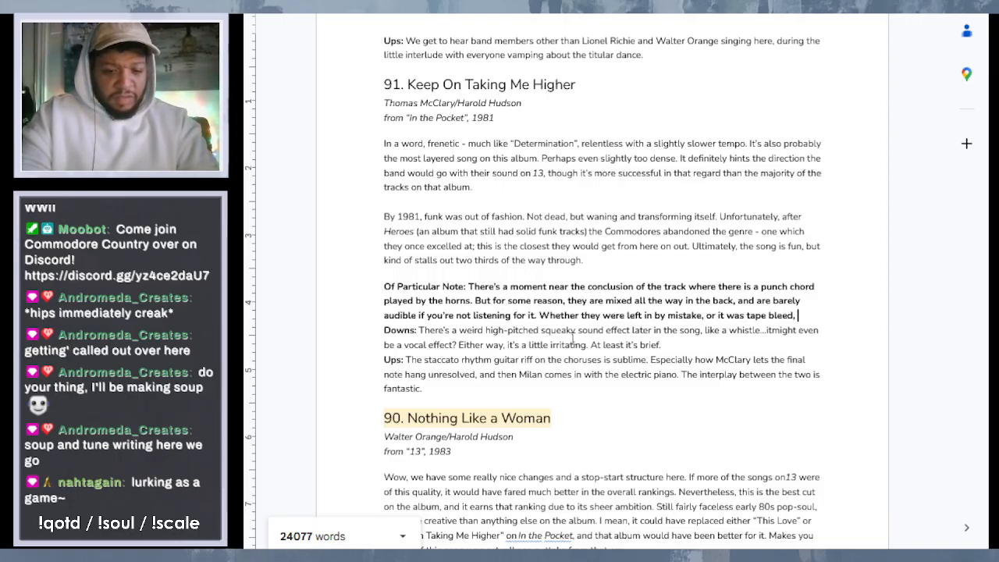
type("w")
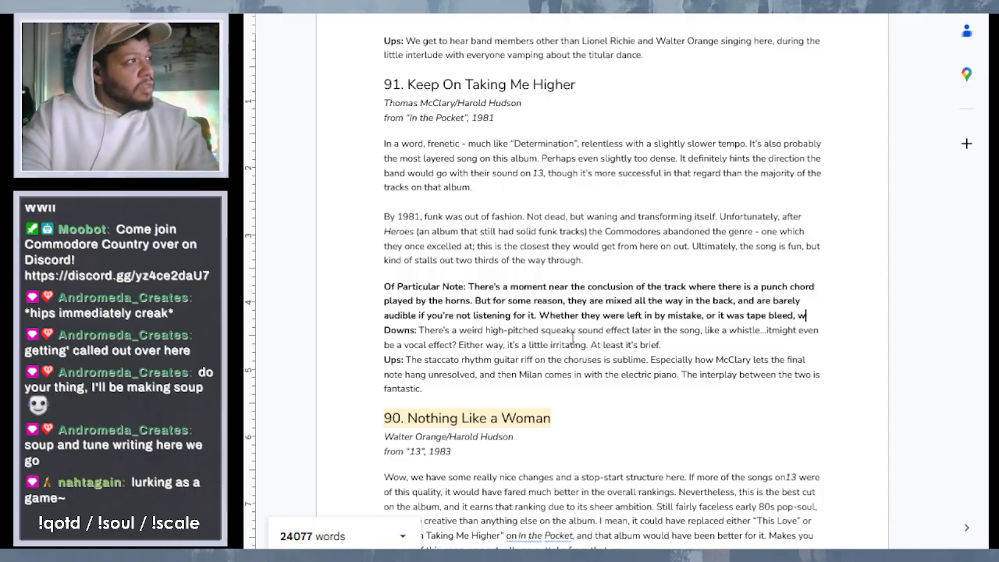
type("hatever th")
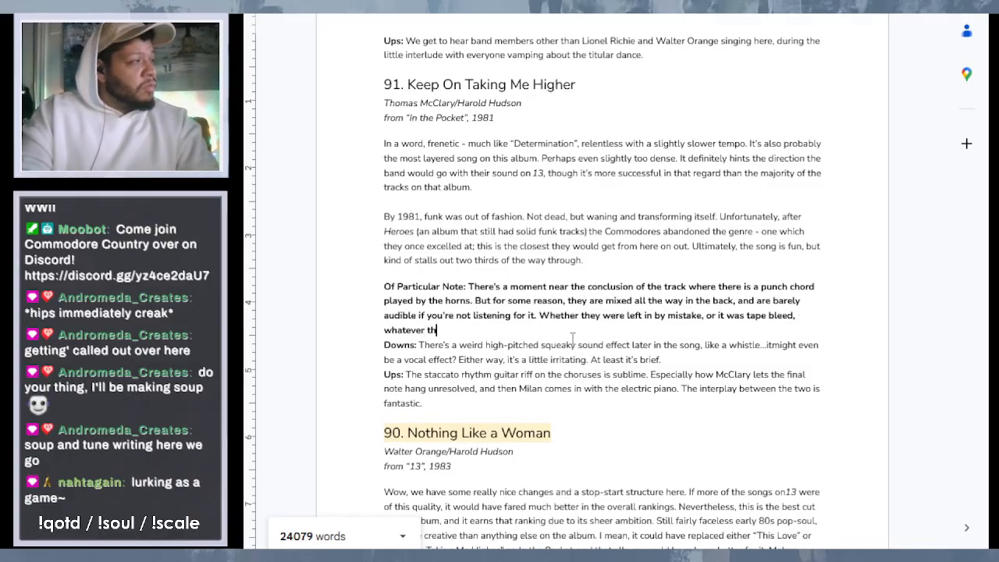
type("e reason")
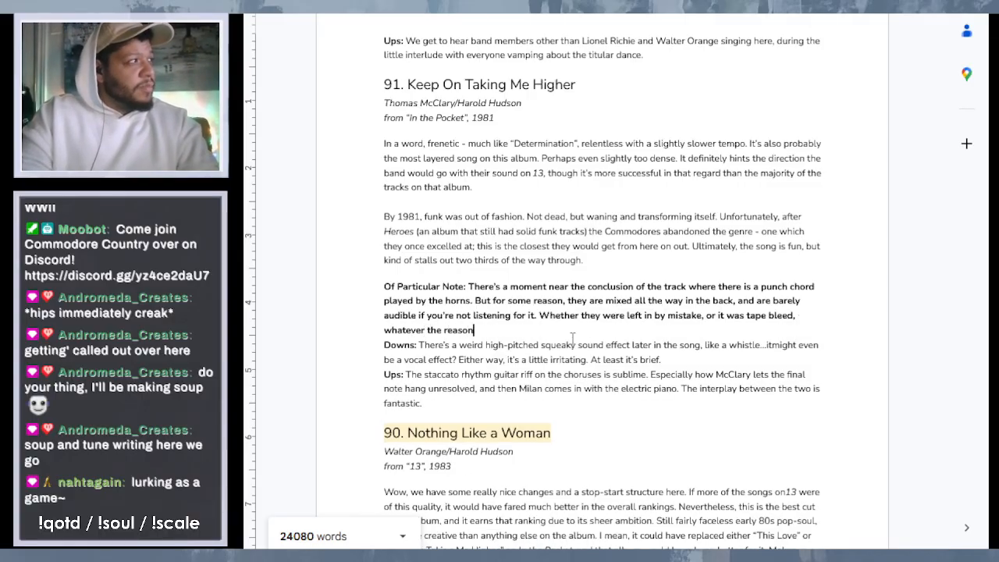
type(",")
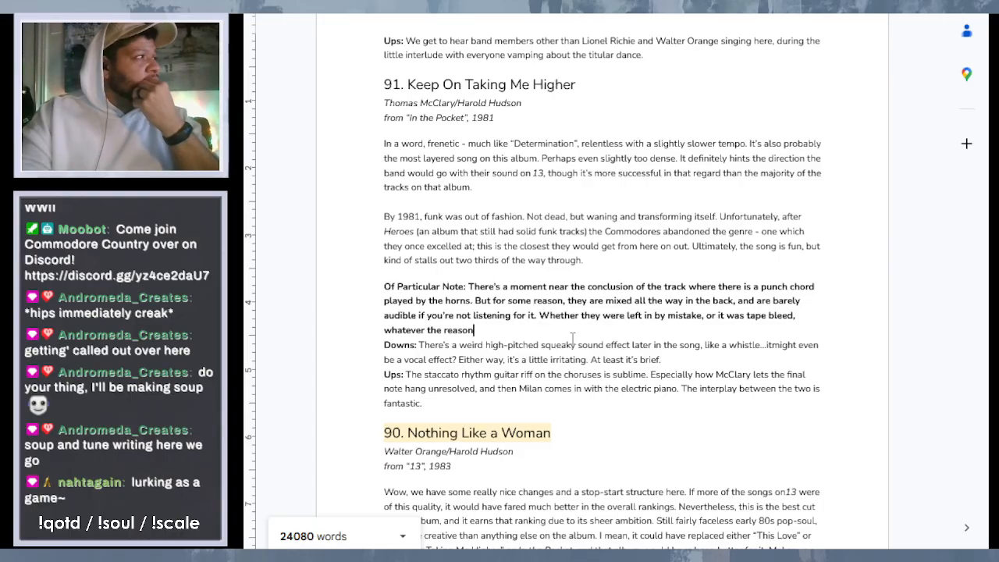
key("BackSpace")
key("BackSpace")
key("BackSpace")
key("BackSpace")
key("BackSpace")
key("BackSpace")
key("BackSpace")
key("BackSpace")
key("BackSpace")
key("BackSpace")
key("BackSpace")
key("BackSpace")
key("BackSpace")
key("BackSpace")
key("BackSpace")
key("BackSpace")
key("BackSpace")
key("BackSpace")
key("BackSpace")
key("BackSpace")
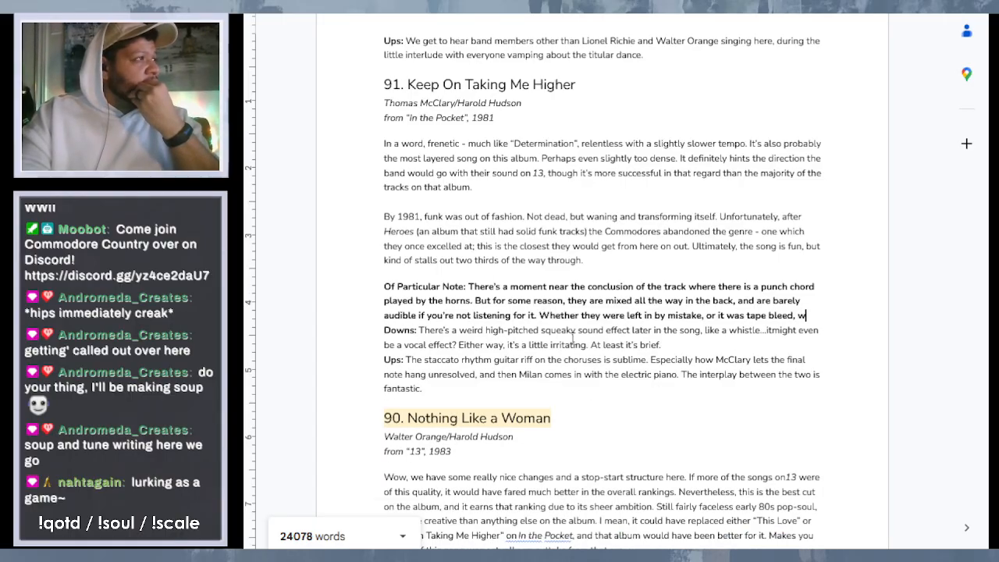
- End the sentence with a period after "tape bleed" and reword its opening to "I don't know whether"
type(".")
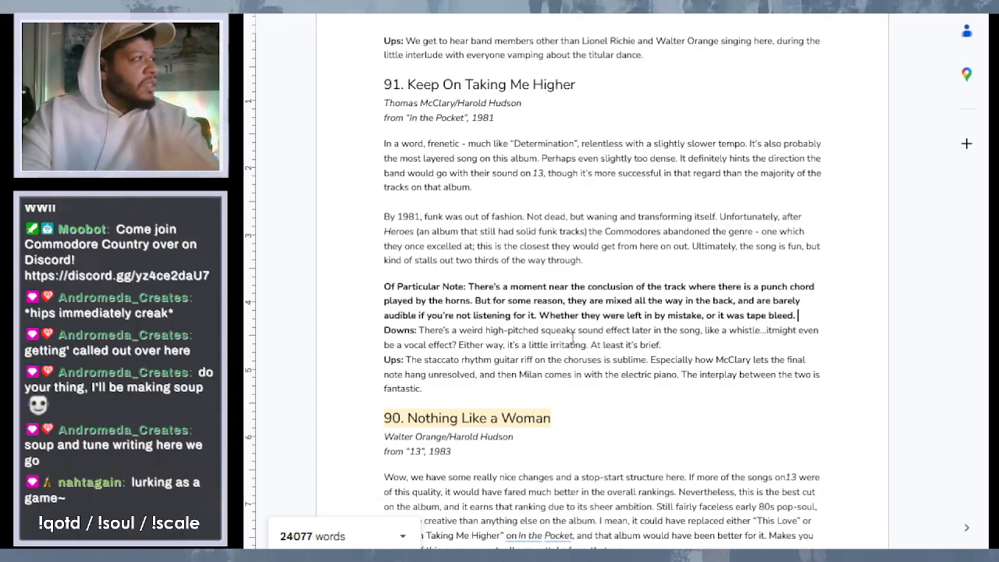
left_click(549, 313)
key("BackSpace")
type("I do")
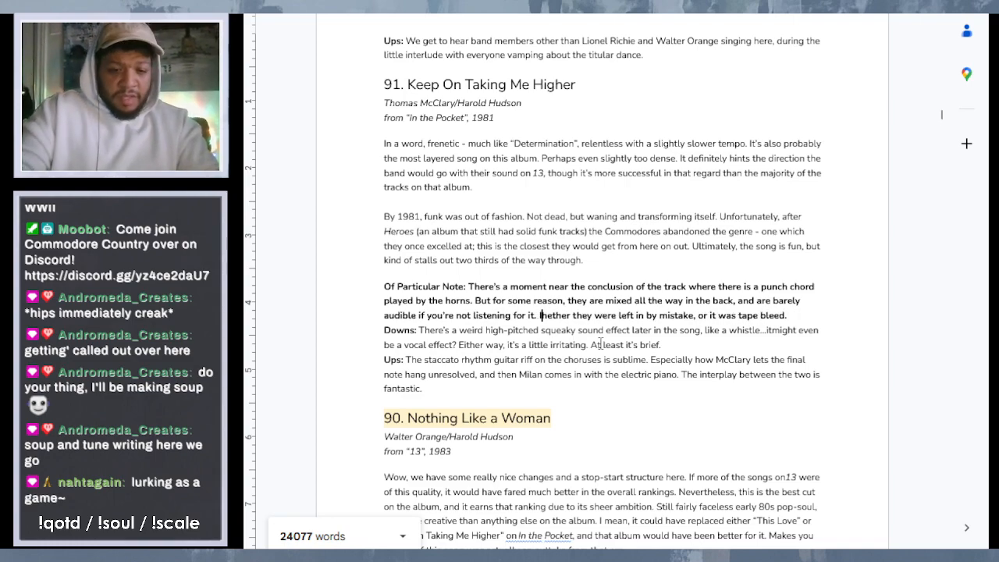
type("n't know")
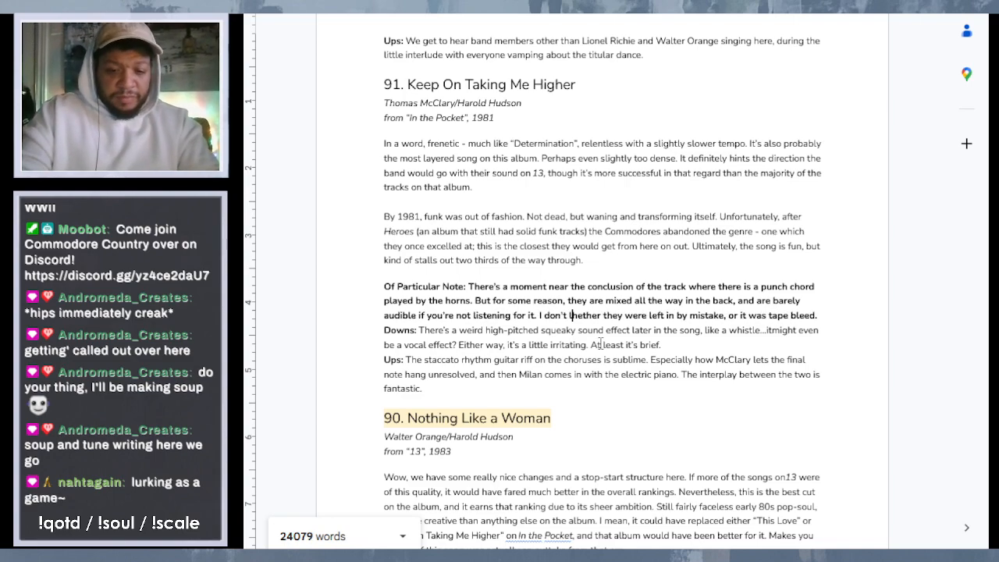
type(" w")
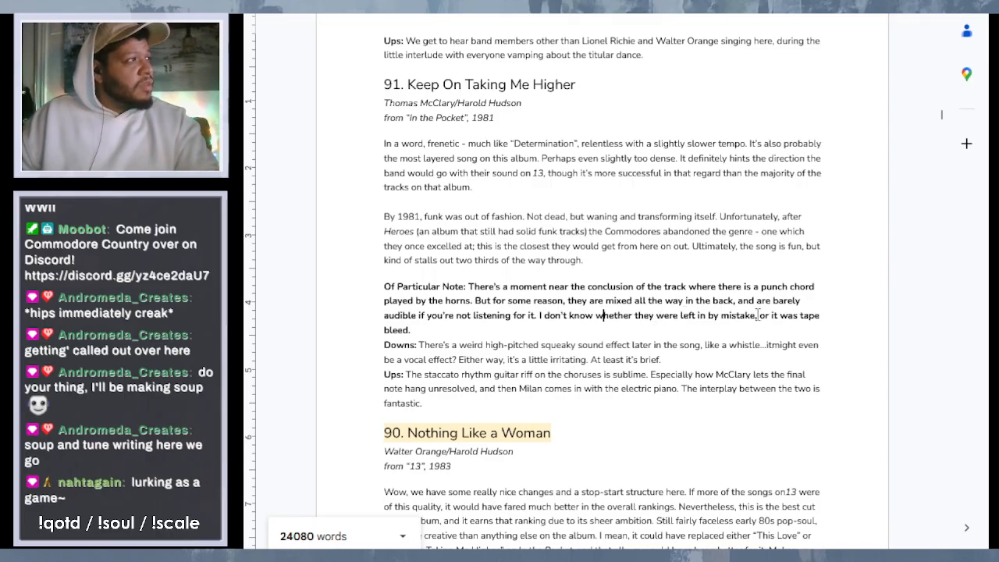
- Insert "and meant to be edited out," after "left in by mistake" in the entry 91 note, replacing the existing comma
left_click(760, 315)
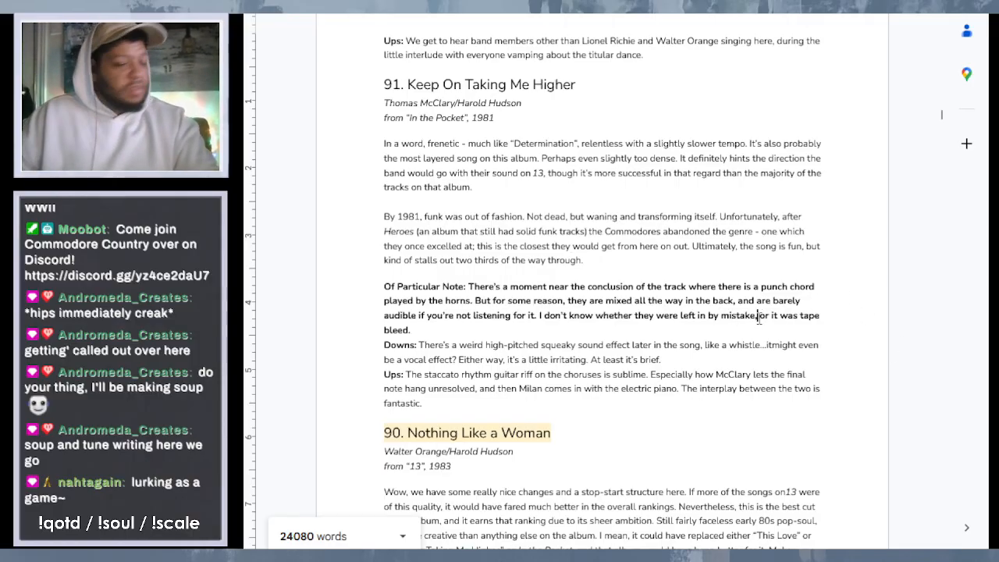
type("and mean ")
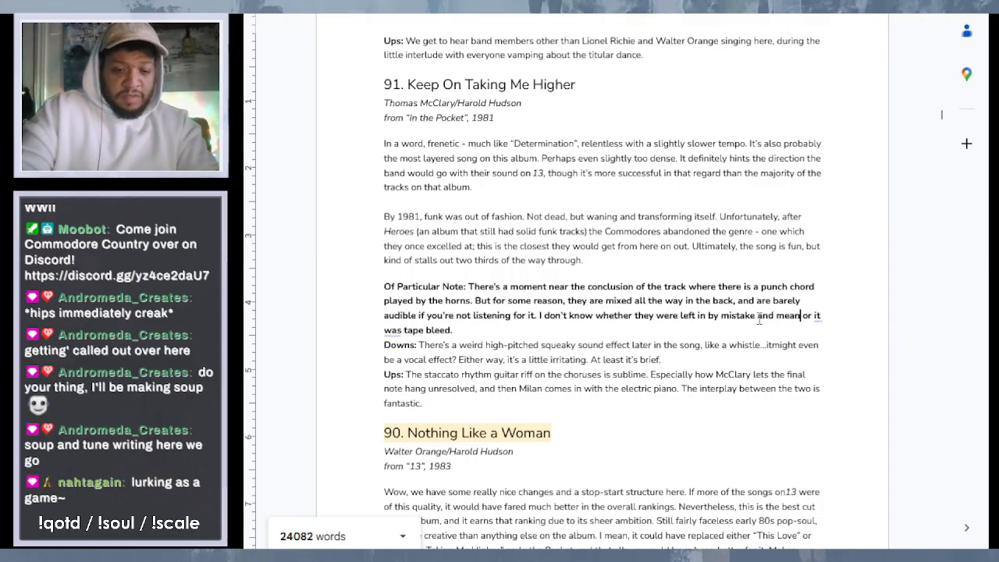
type("t to be edi")
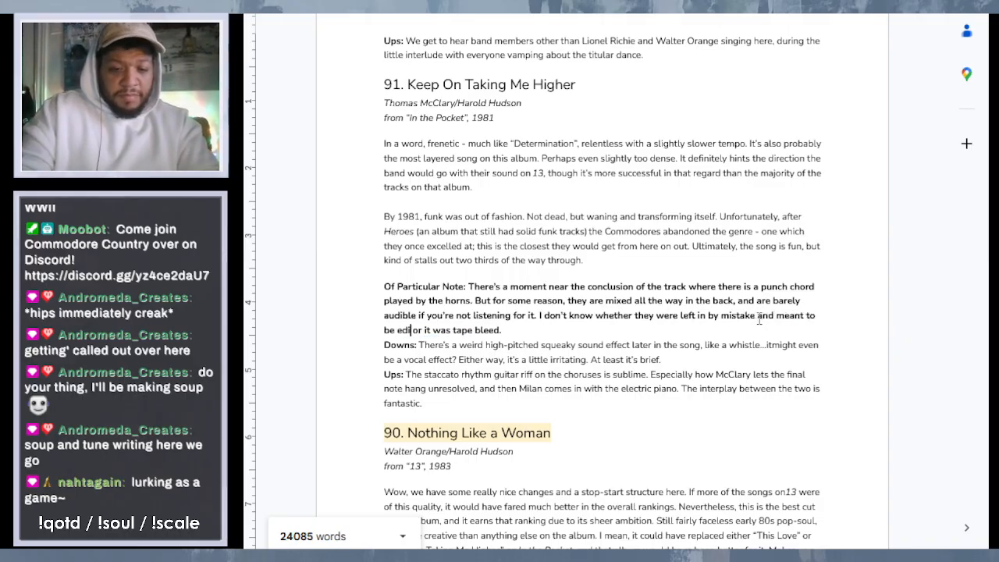
type("ted out,")
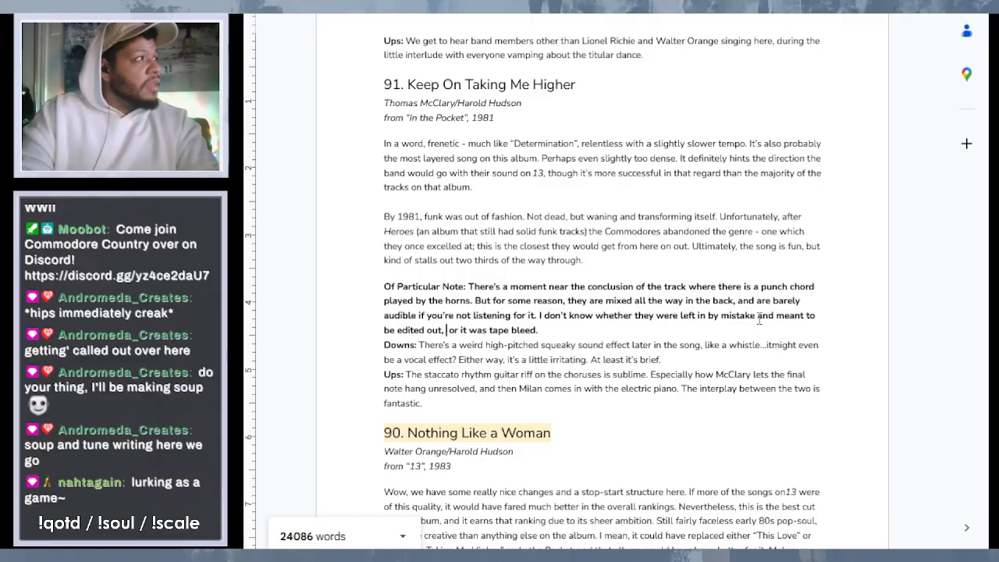
key("BackSpace")
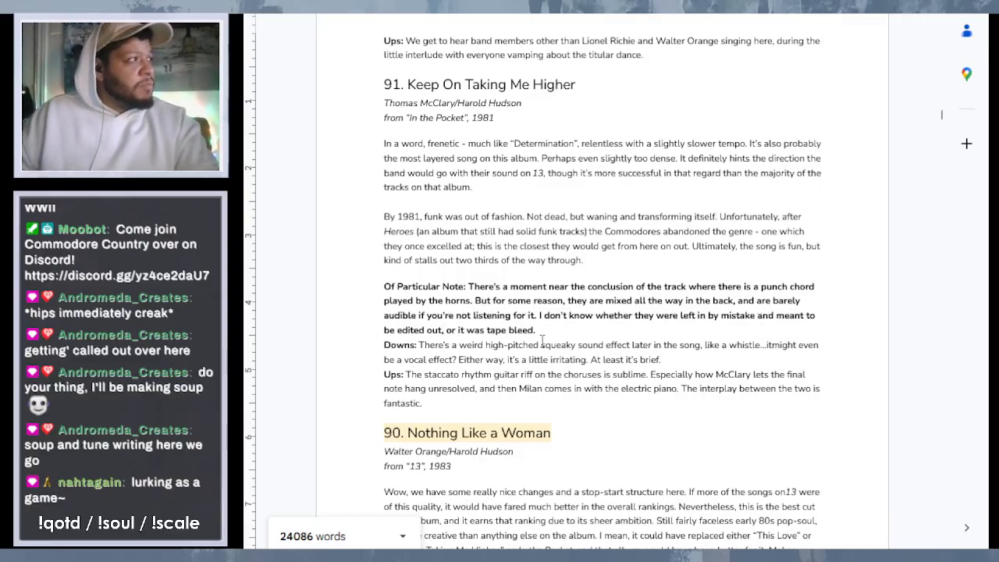
- Start a new sentence after "tape bleed." in the entry 91 "Of Particular Note" text with "But whatever the reason"
left_click(541, 336)
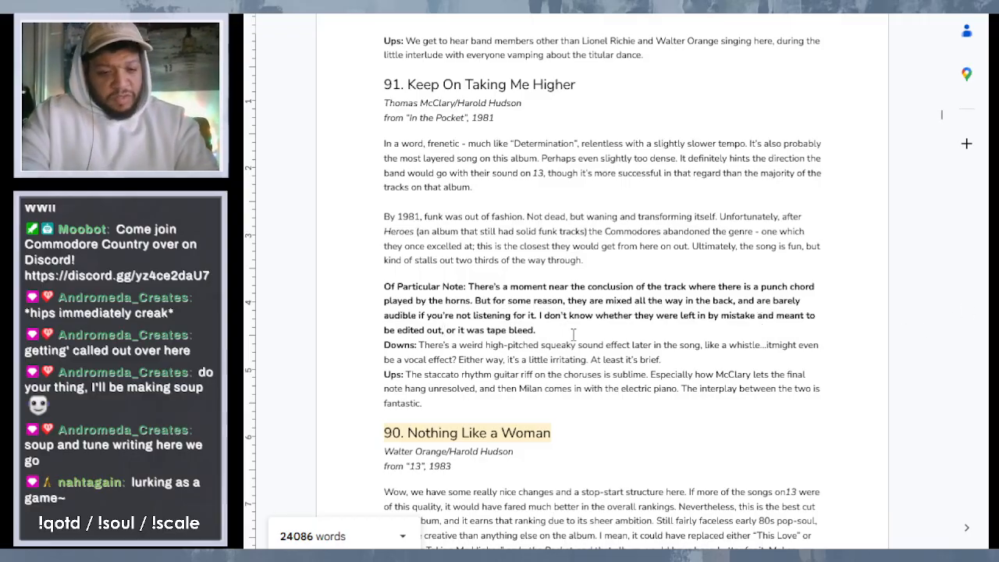
type("But ")
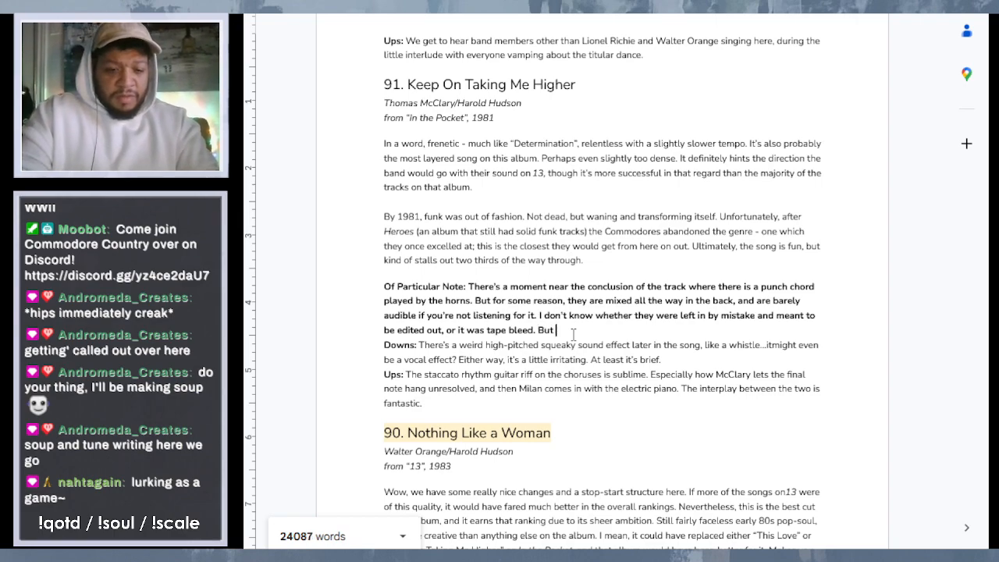
type("for iwhatever e")
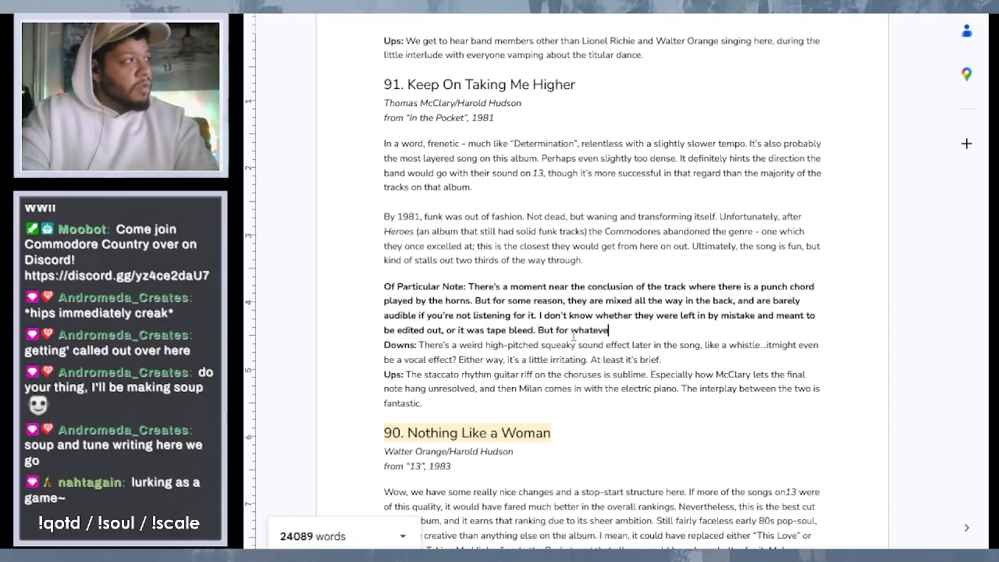
key("BackSpace")
type("reason")
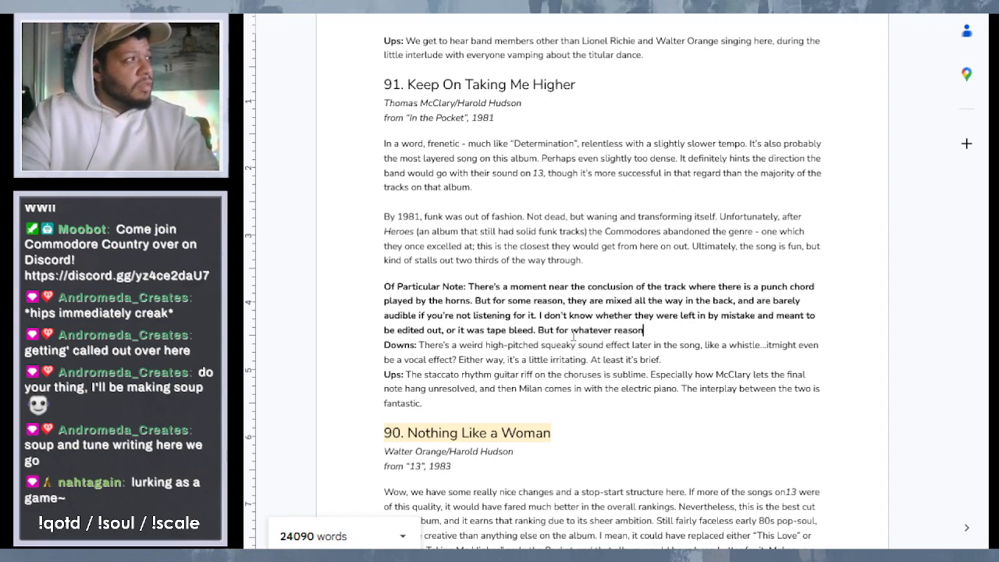
key("BackSpace")
key("BackSpace")
key("BackSpace")
key("BackSpace")
key("BackSpace")
key("BackSpace")
key("BackSpace")
key("BackSpace")
key("BackSpace")
key("BackSpace")
key("BackSpace")
key("BackSpace")
key("BackSpace")
key("BackSpace")
key("BackSpace")
key("BackSpace")
key("BackSpace")
key("BackSpace")
key("BackSpace")
key("BackSpace")
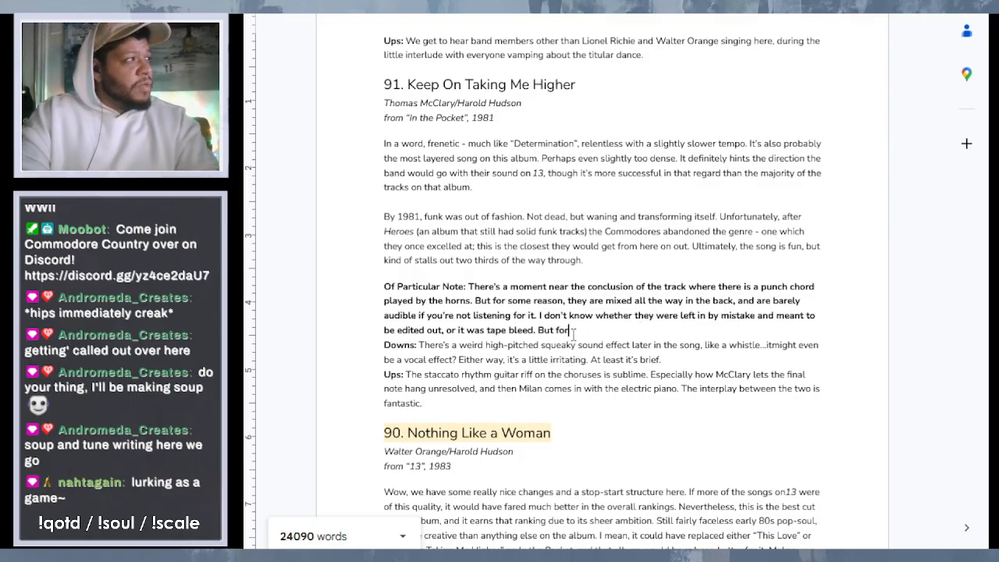
type("whatev")
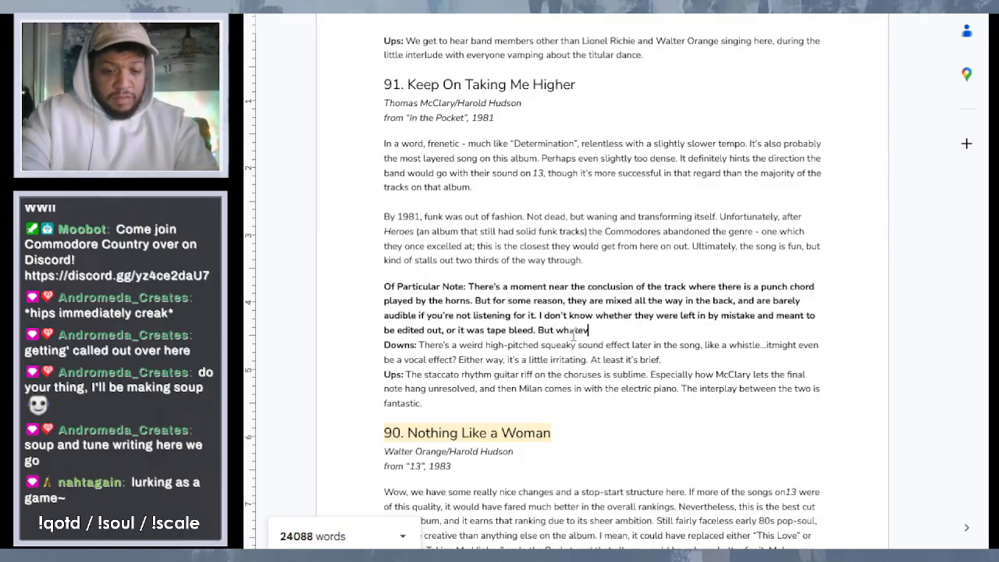
type("er the rea")
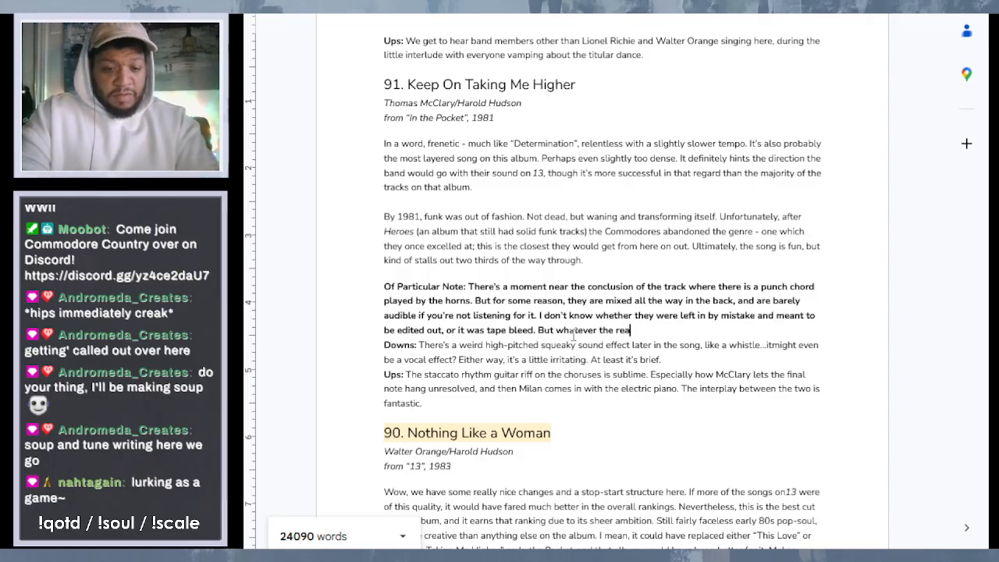
type("son, they")
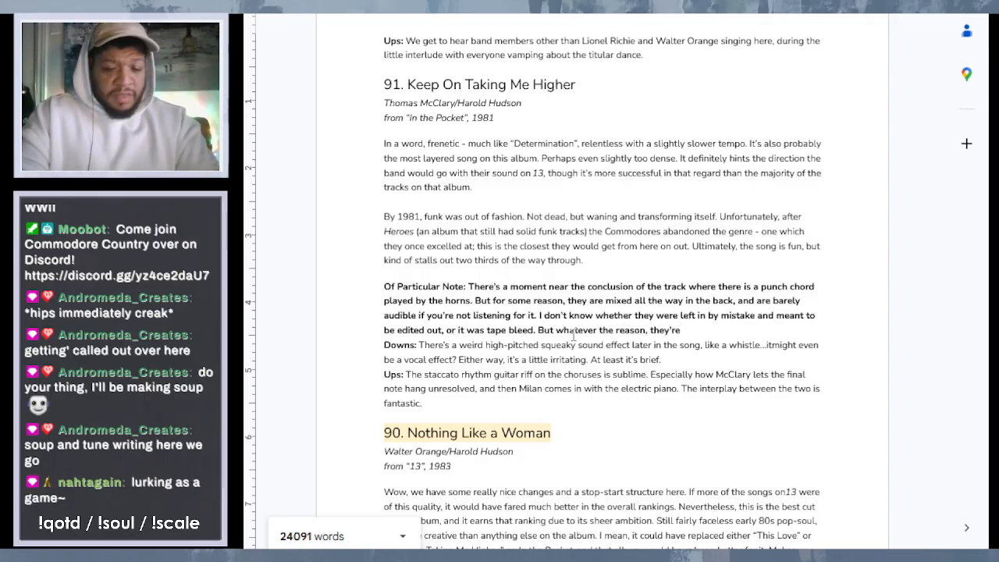
type("'re lef")
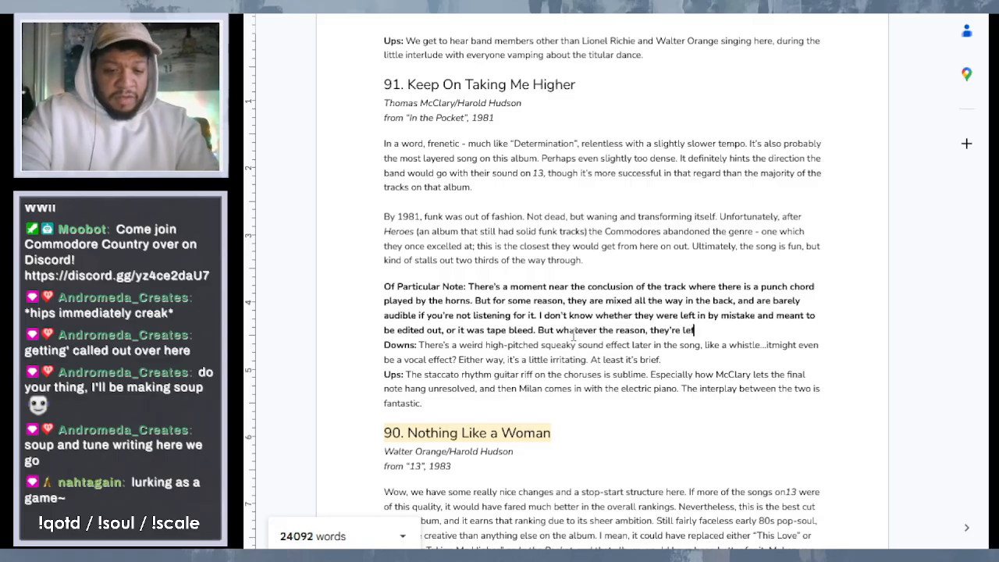
type("t in and")
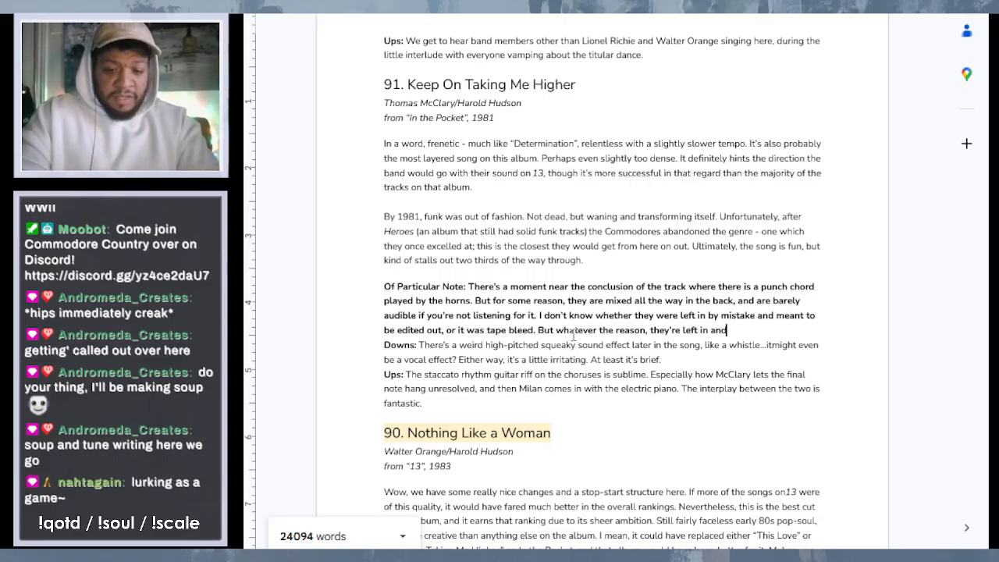
type(" it")
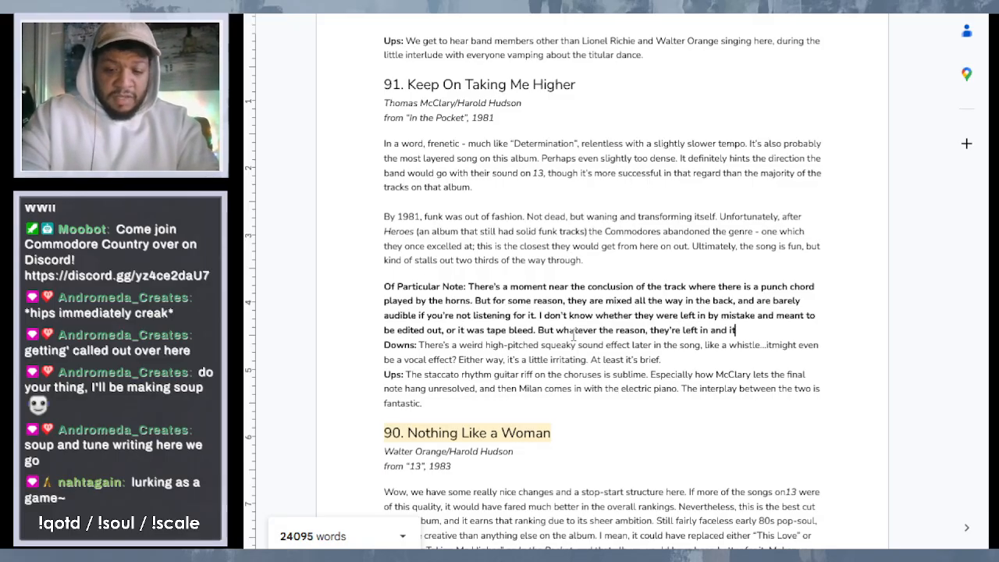
type("...kinda ")
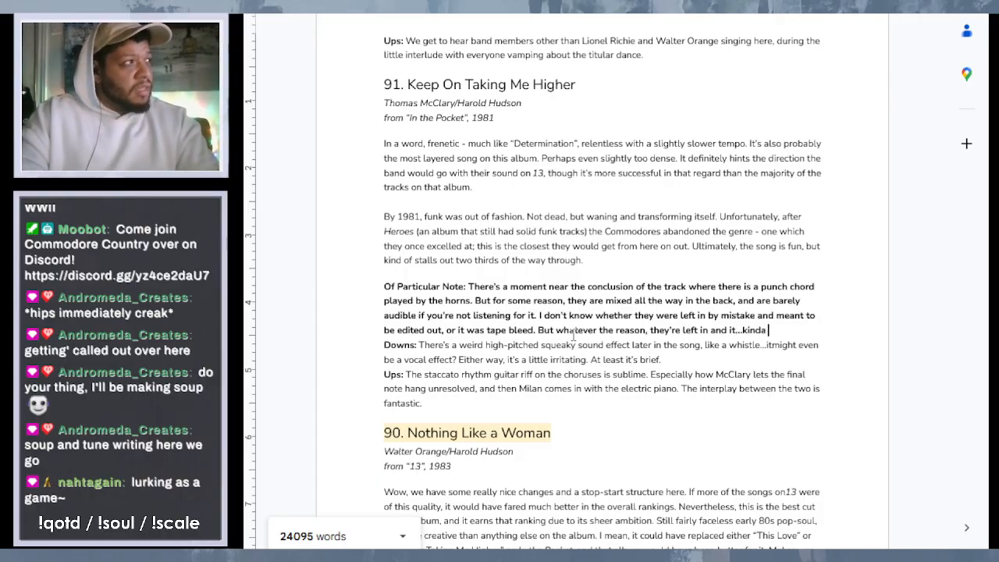
type("works")
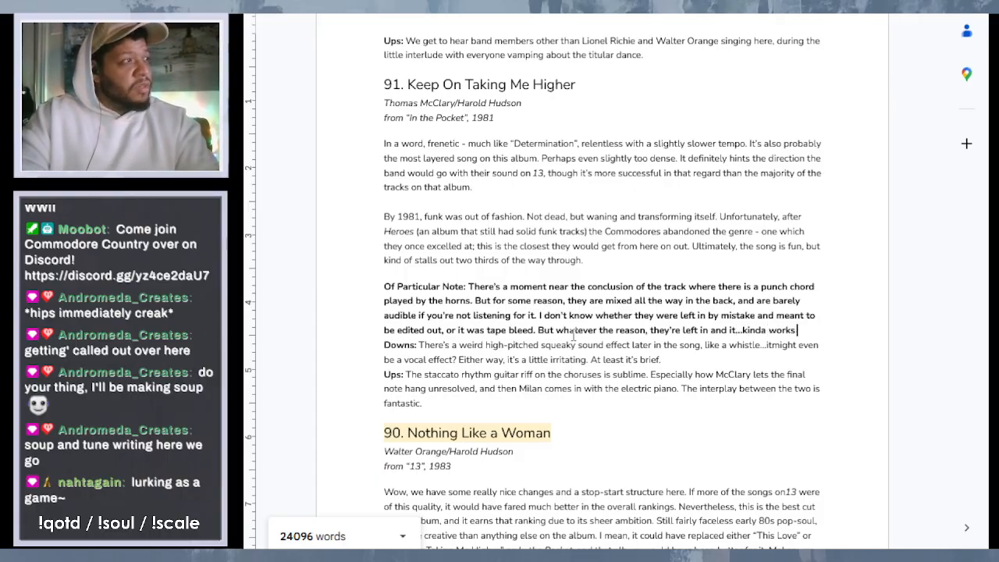
type(" wonderfullu")
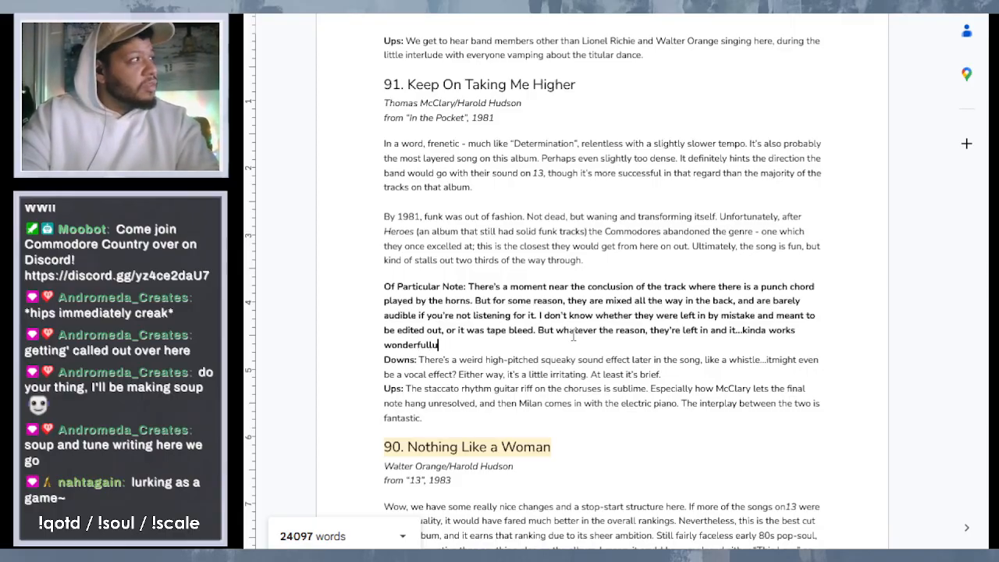
type("y Whe")
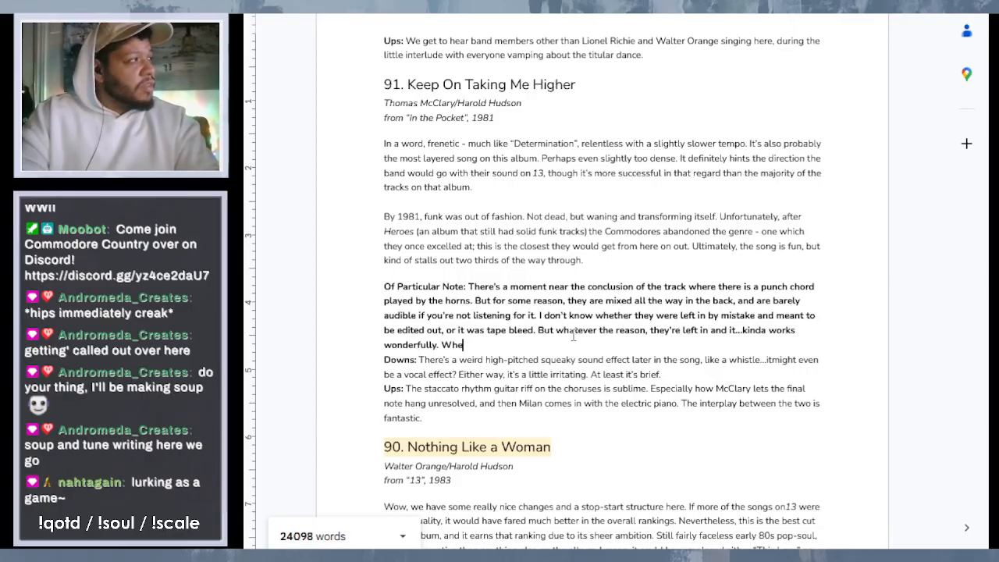
type("ich make")
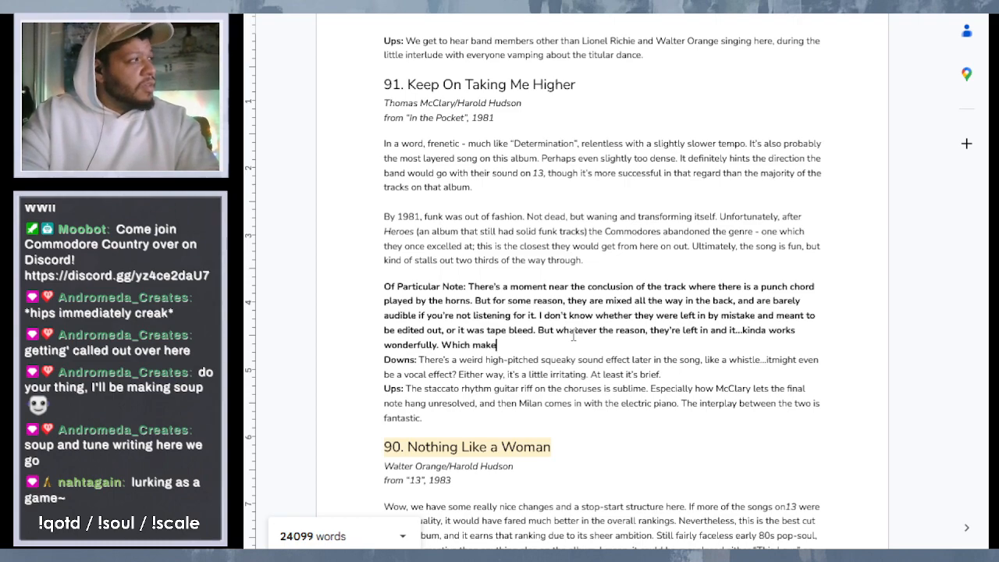
type("s you wo")
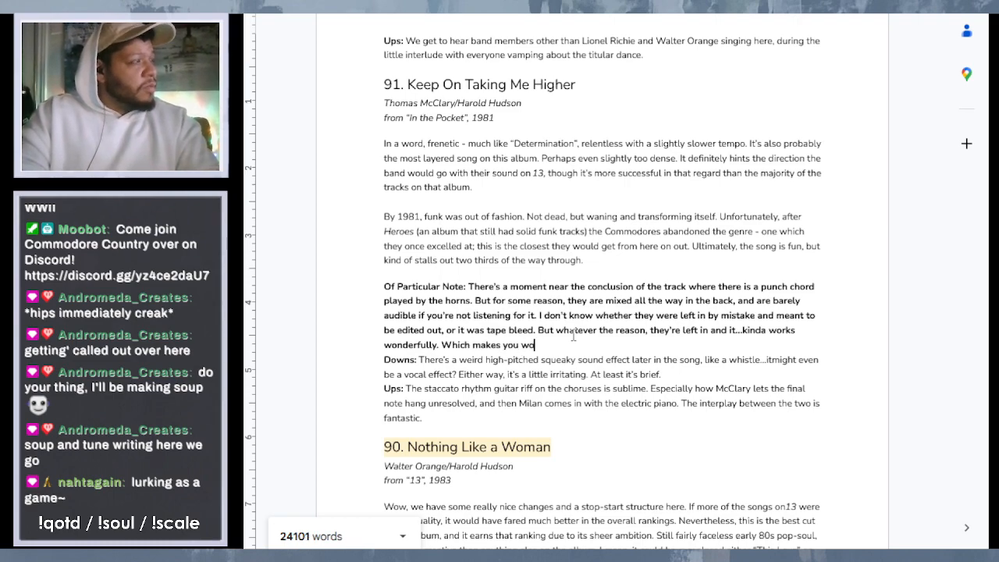
type("nder if")
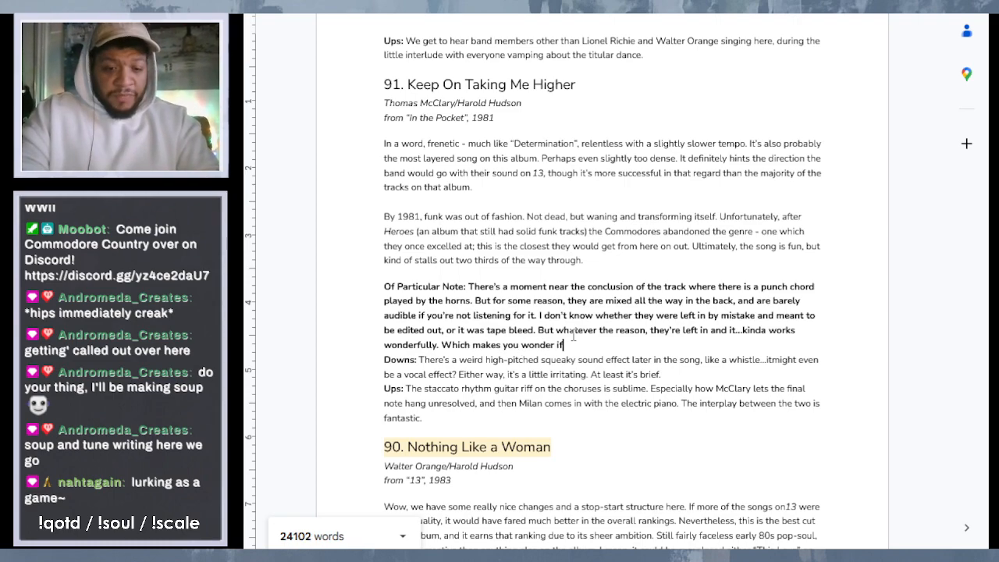
type(" it was a d")
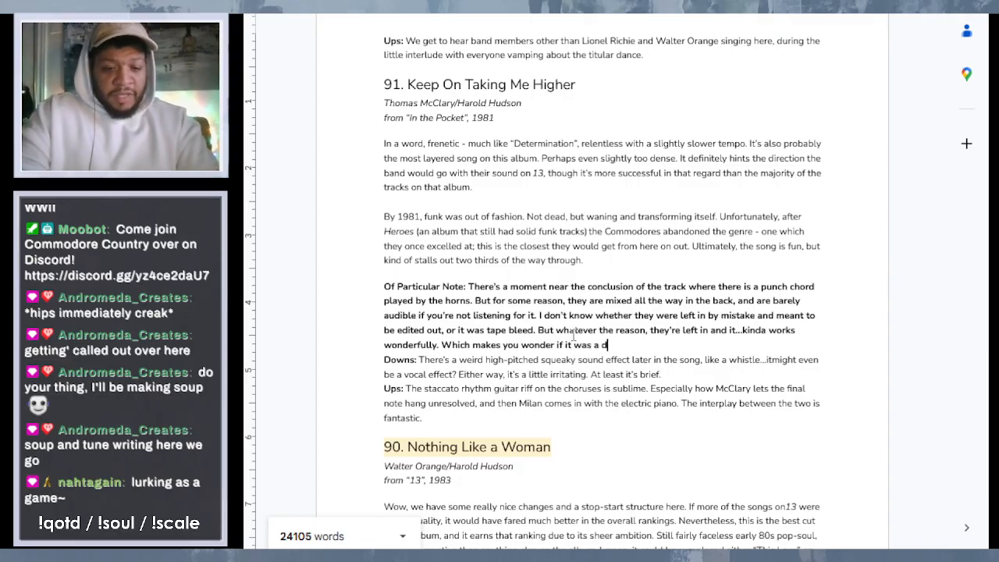
type("eliberate ")
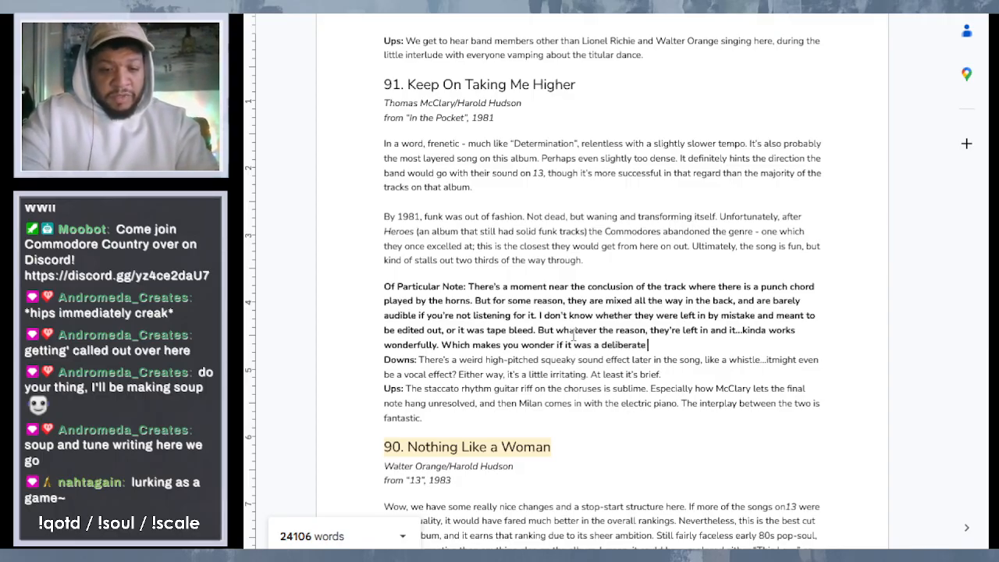
type("choice")
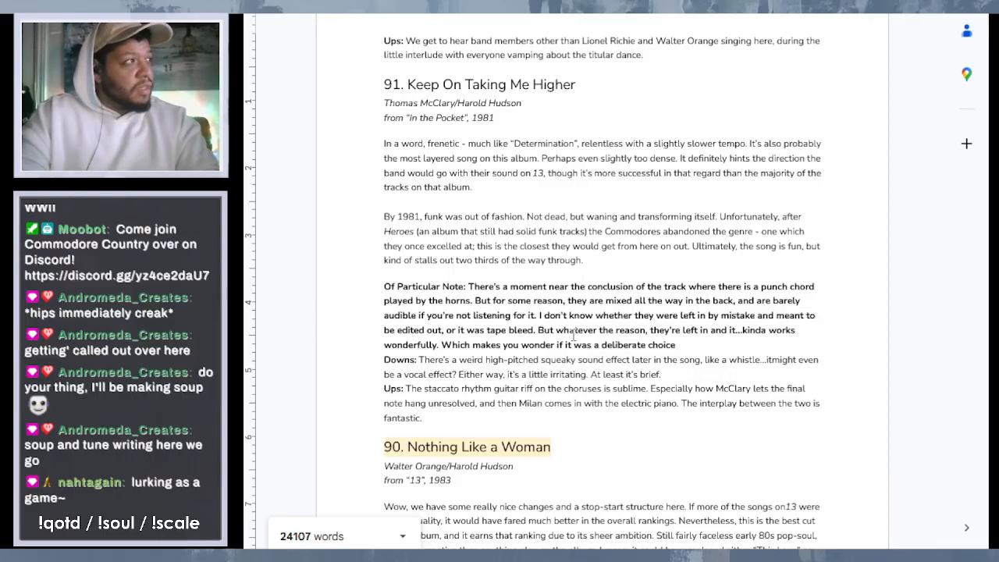
type(", like")
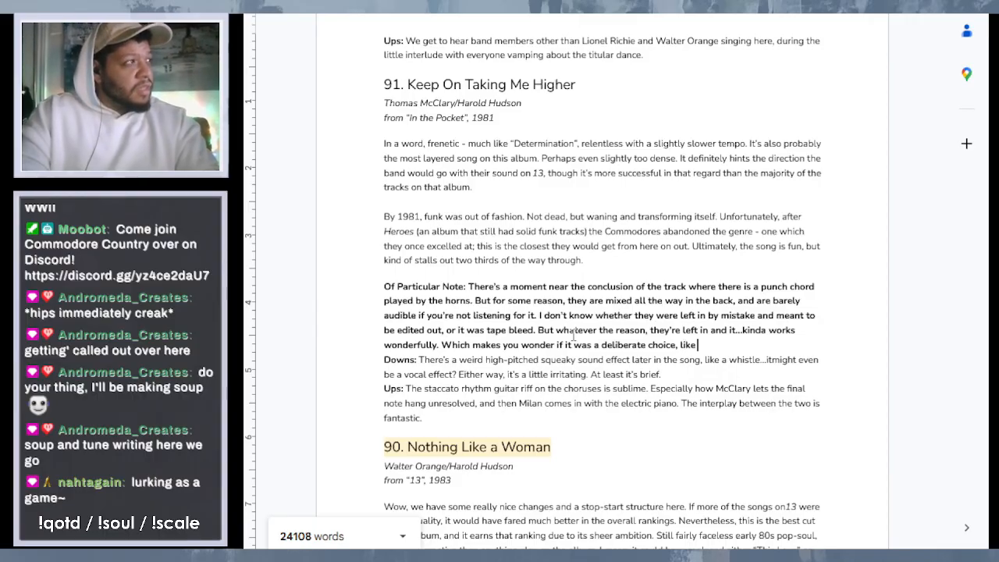
type(" a dista")
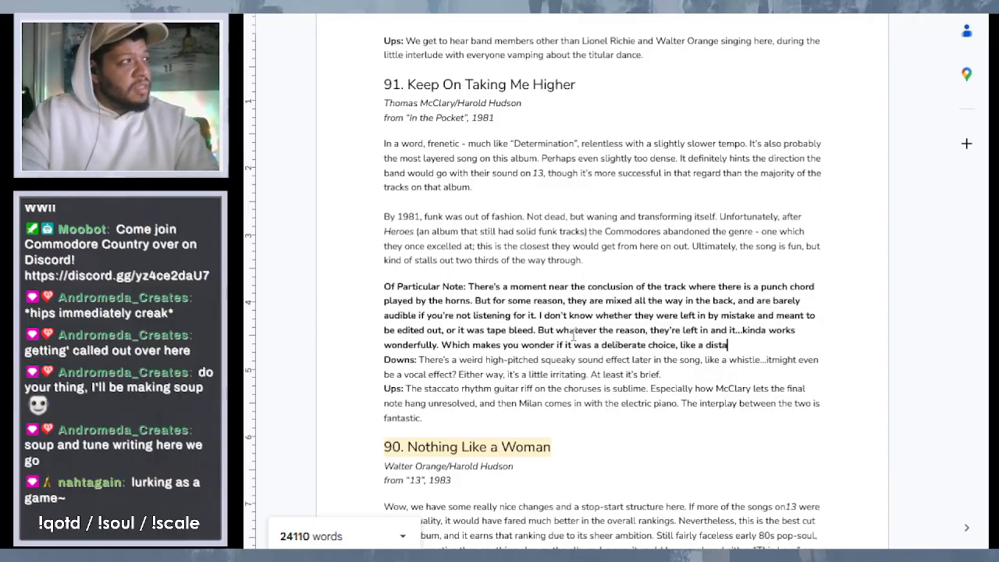
type("nt t")
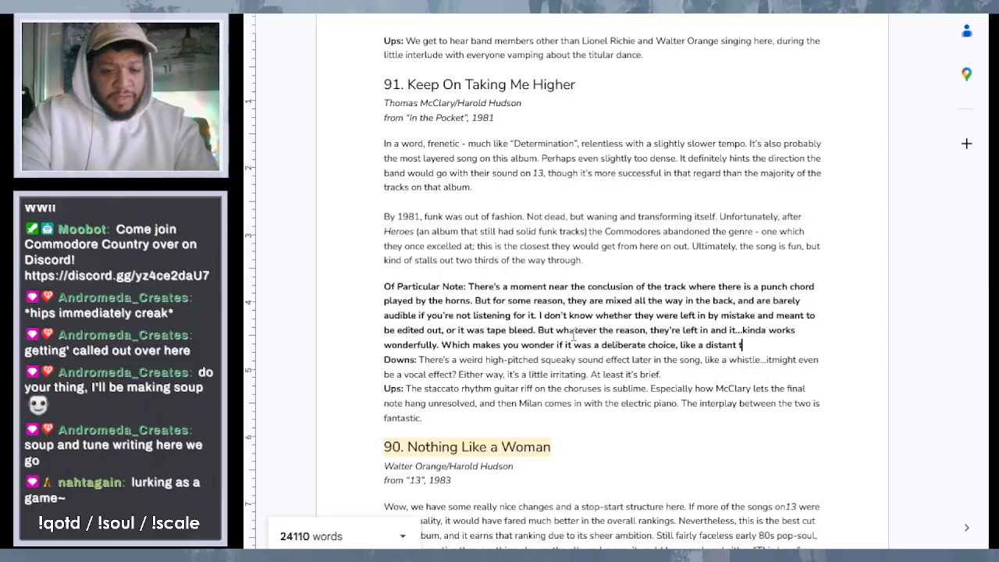
type("rain w")
- Extend the sentence after "deliberate choice" with the comparison ", like a distant train whistle"
key("BackSpace")
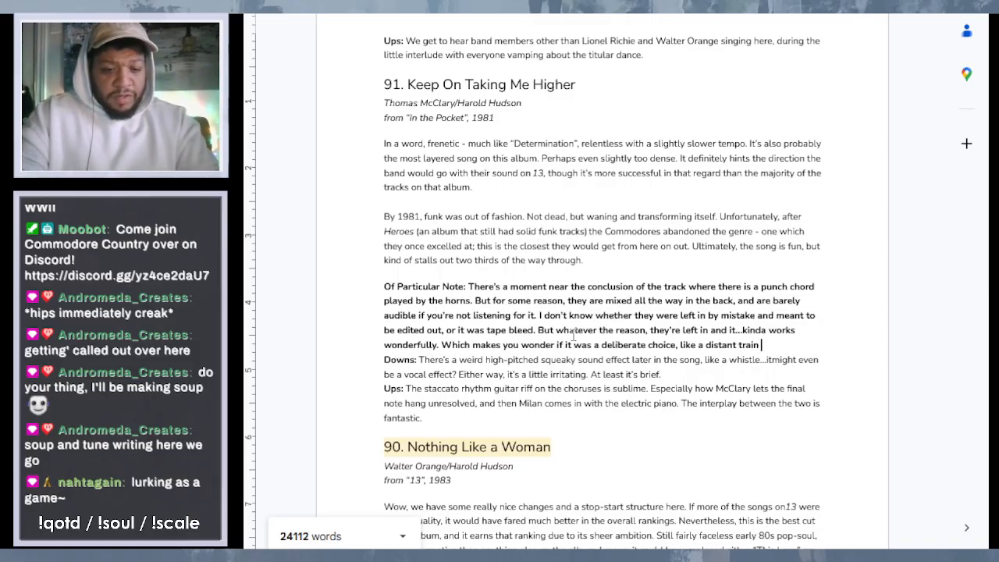
type("whistle")
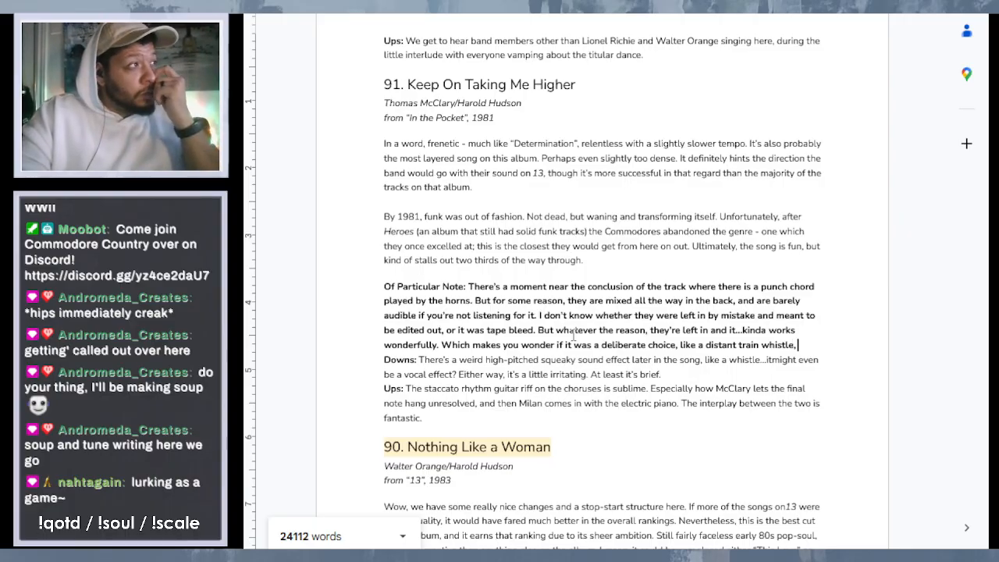
type(", fill")
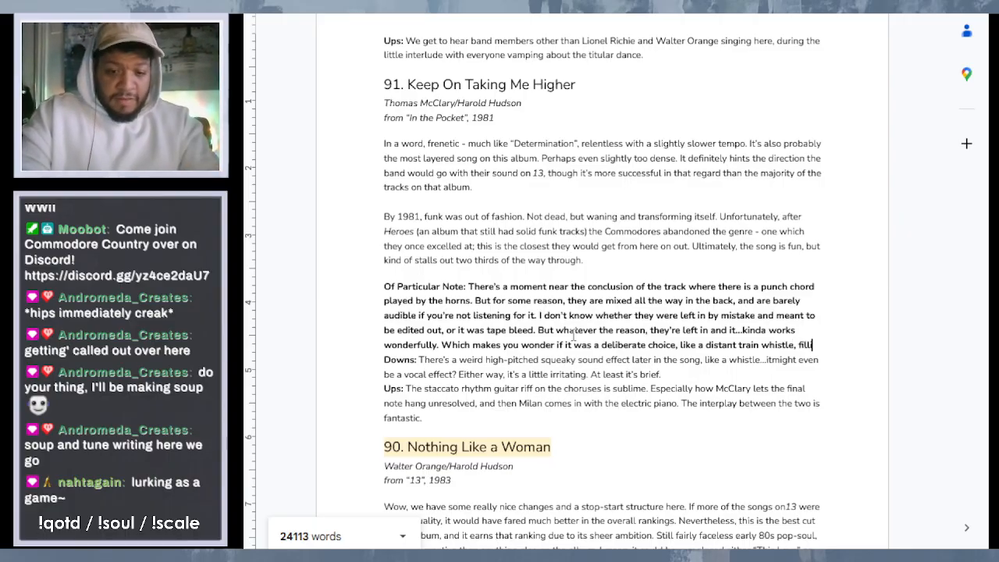
type("ing ing in")
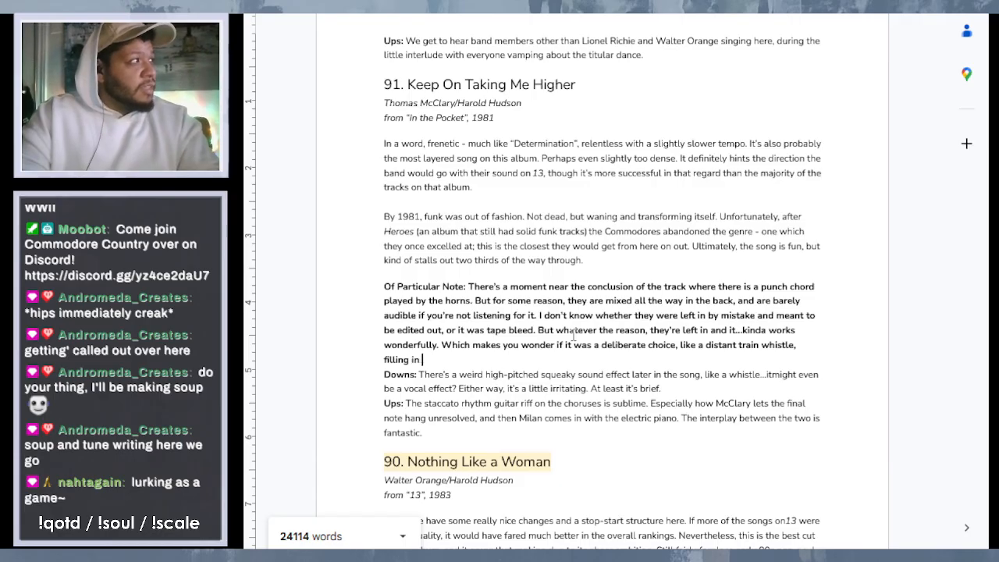
type(" a")
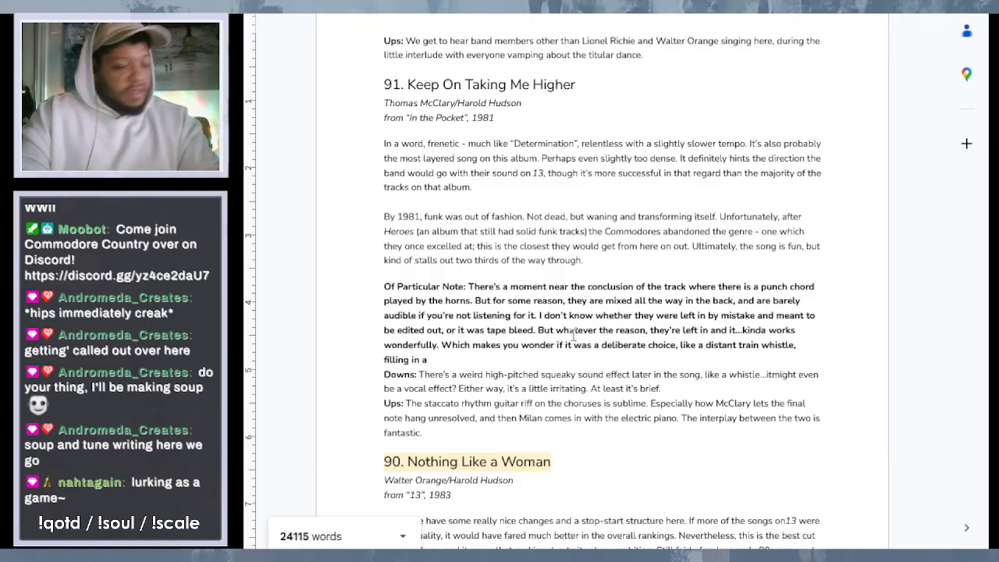
type(" section ")
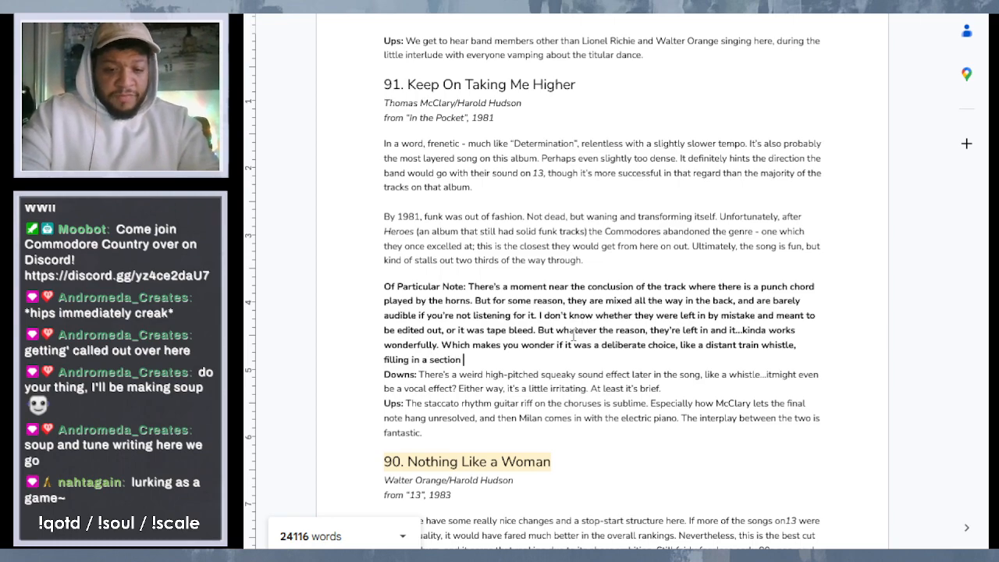
type("that would c")
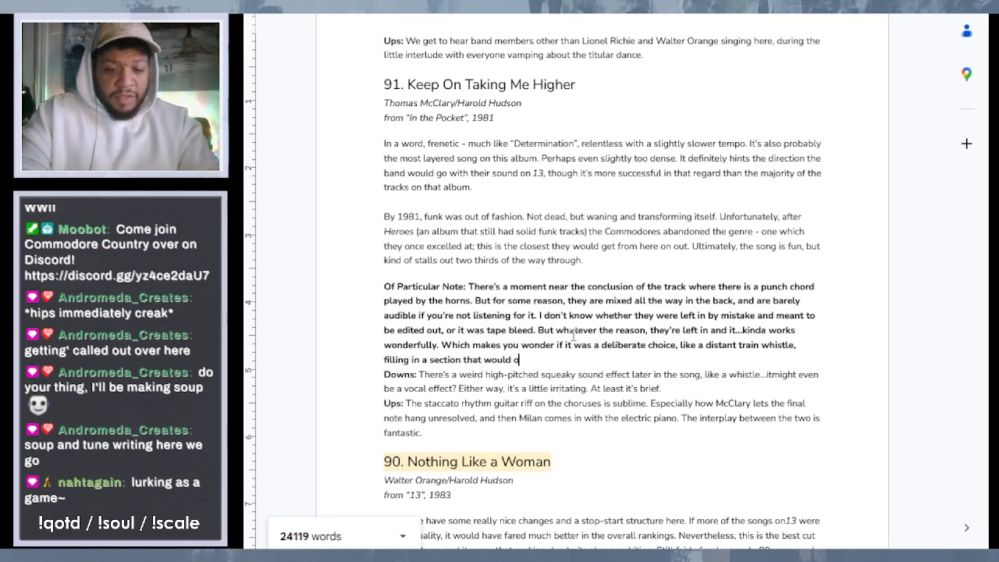
- Extend the sentence after "distant train whistle" in the entry 91 note with ", filling in a section that would otherwise be"
key("BackSpace")
type("otherw")
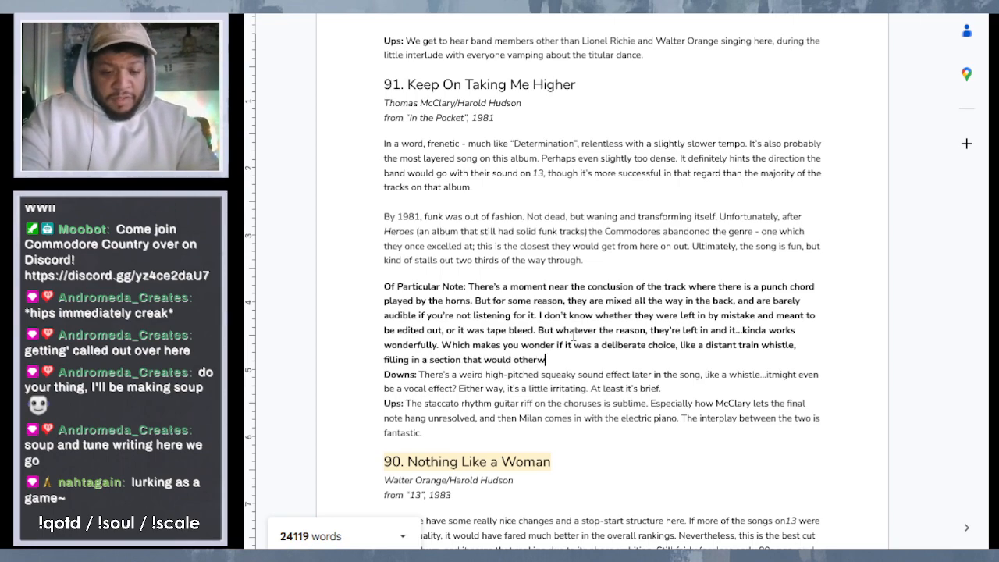
type("ise be")
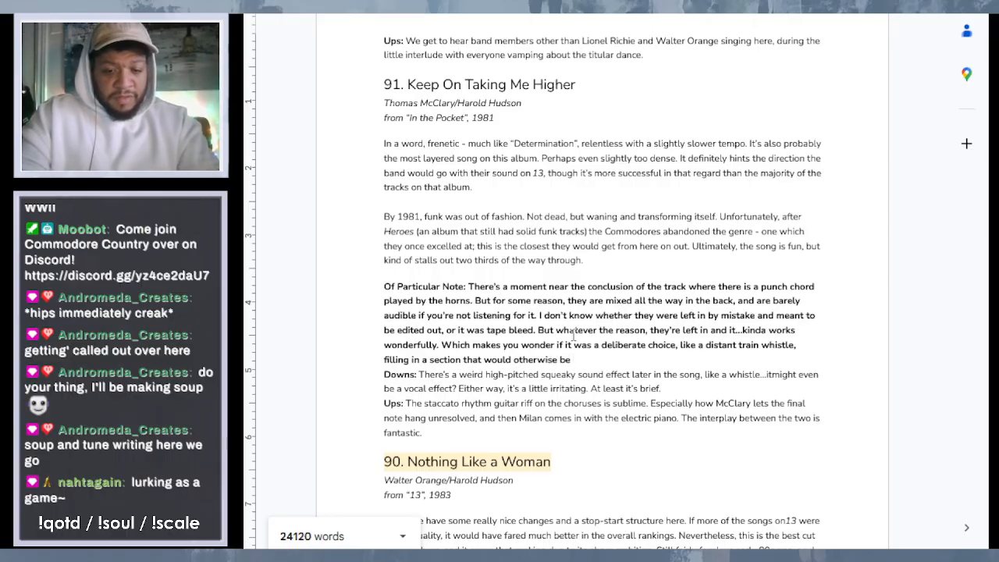
type(" auspici")
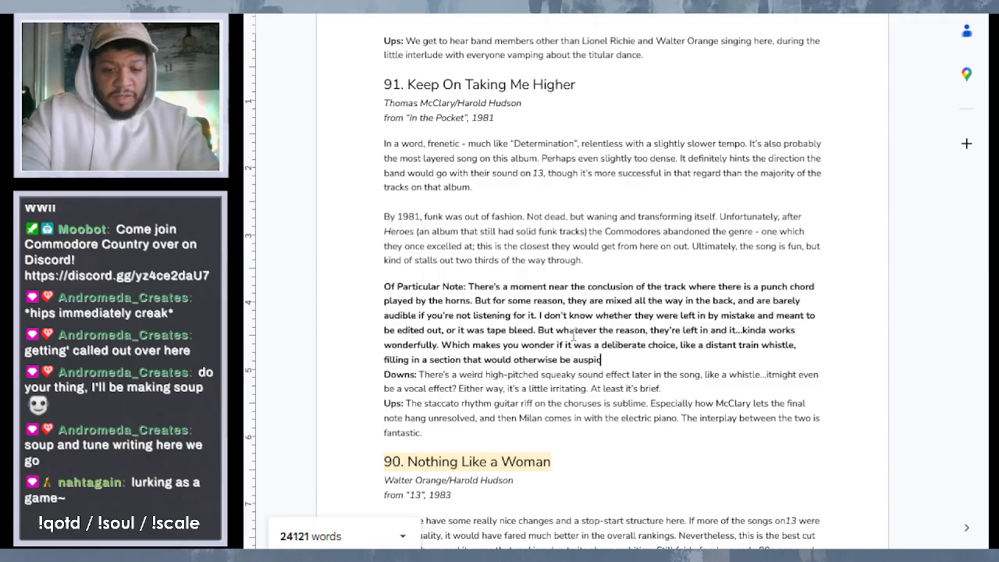
type("pusl")
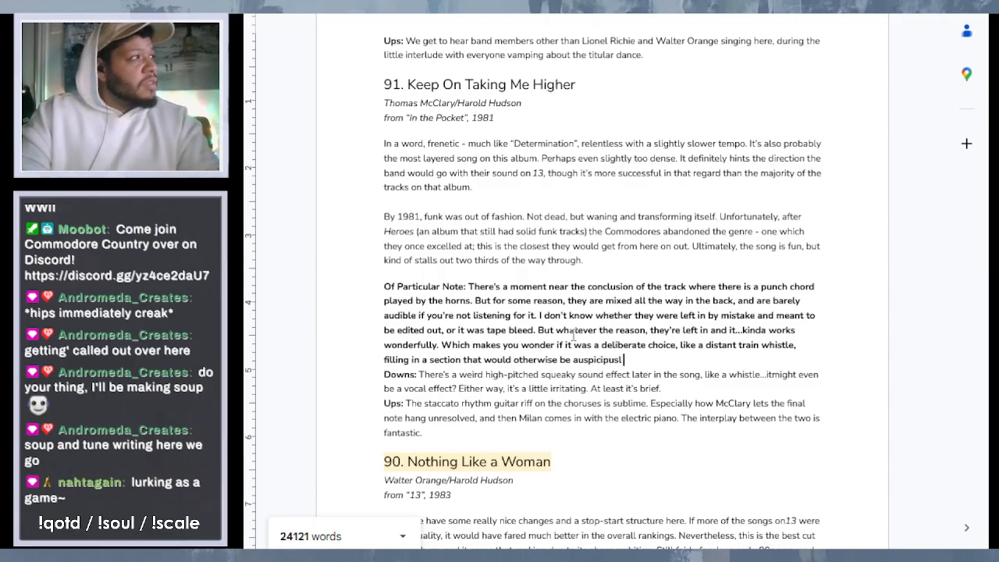
- Finish the sentence in the "Keep On Taking Me Higher" note with "auspiciously silent."
key("BackSpace")
key("BackSpace")
key("BackSpace")
key("BackSpace")
key("BackSpace")
key("BackSpace")
key("BackSpace")
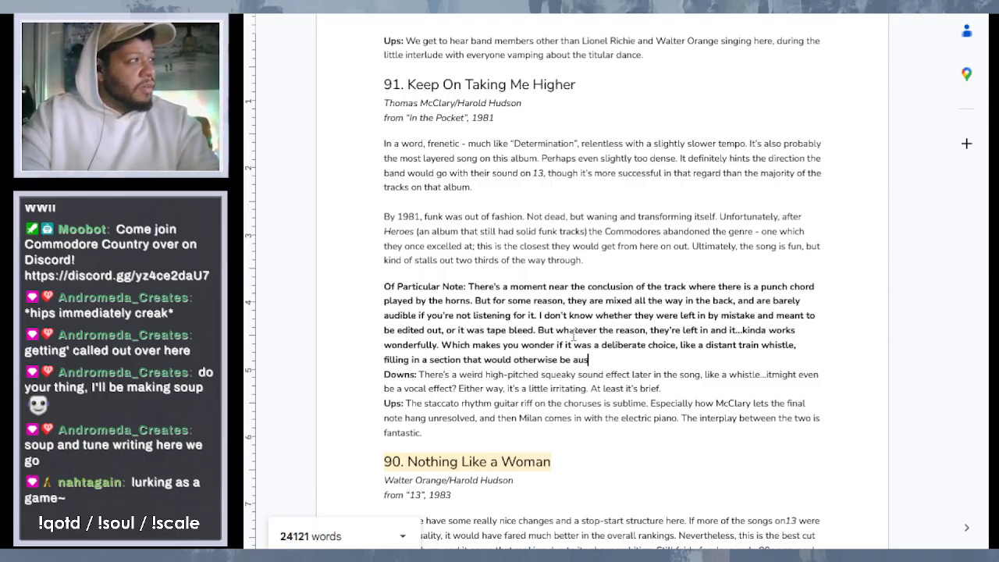
type("piciously")
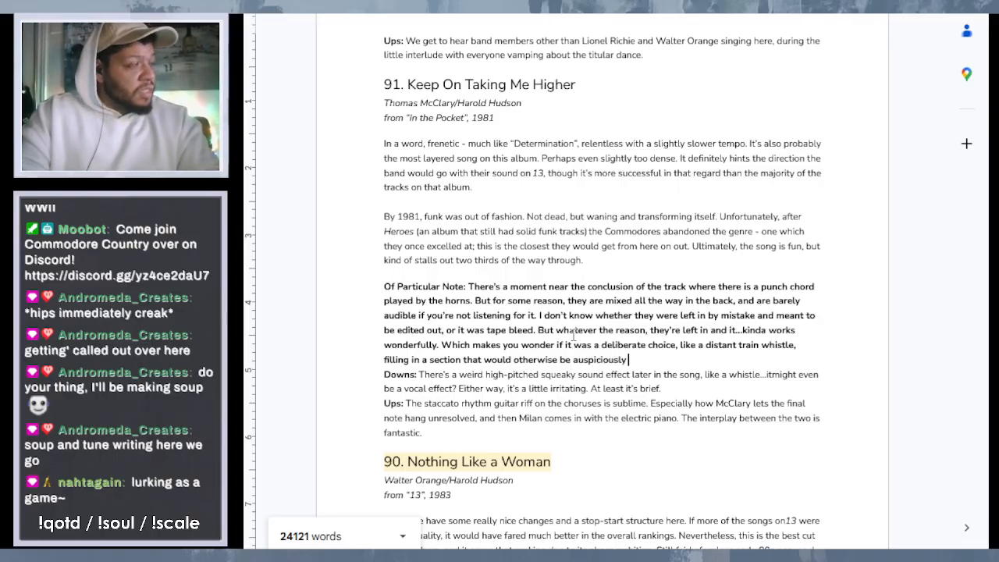
type(" sl")
type("ilent.")
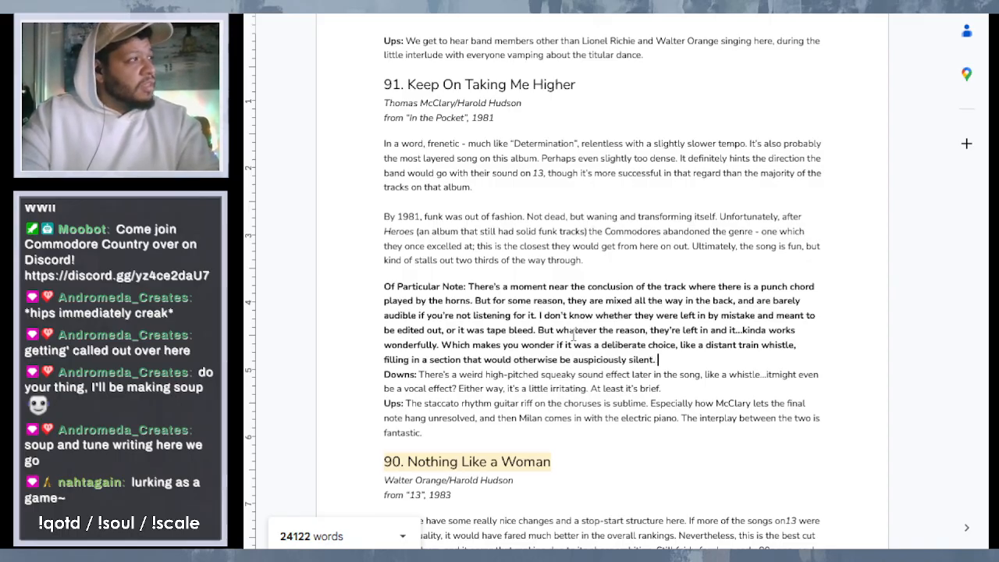
type(" F")
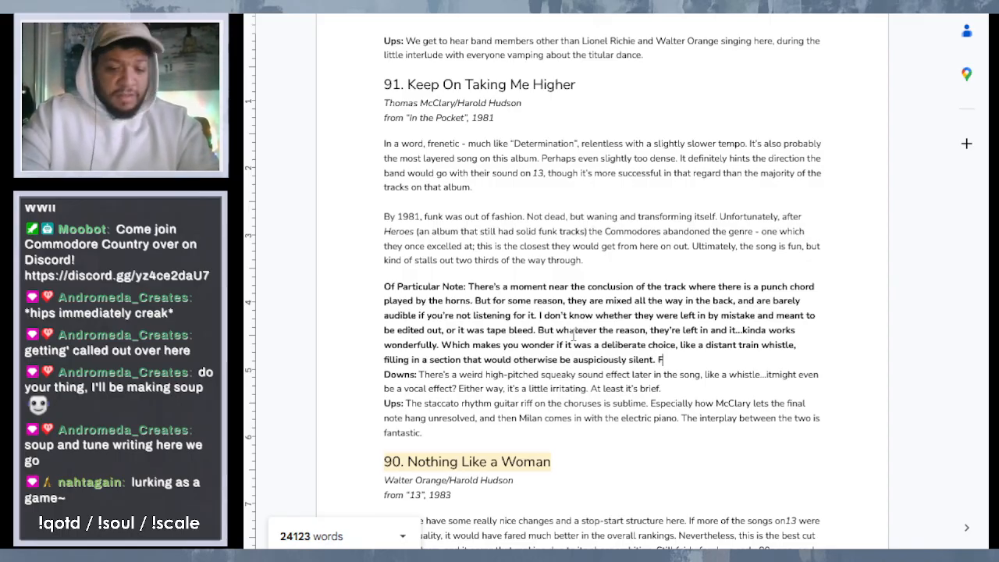
type("unny eno")
- Start a new sentence at the end of the entry 91 note with "Funny enough, years earlier, a"
type("ugh")
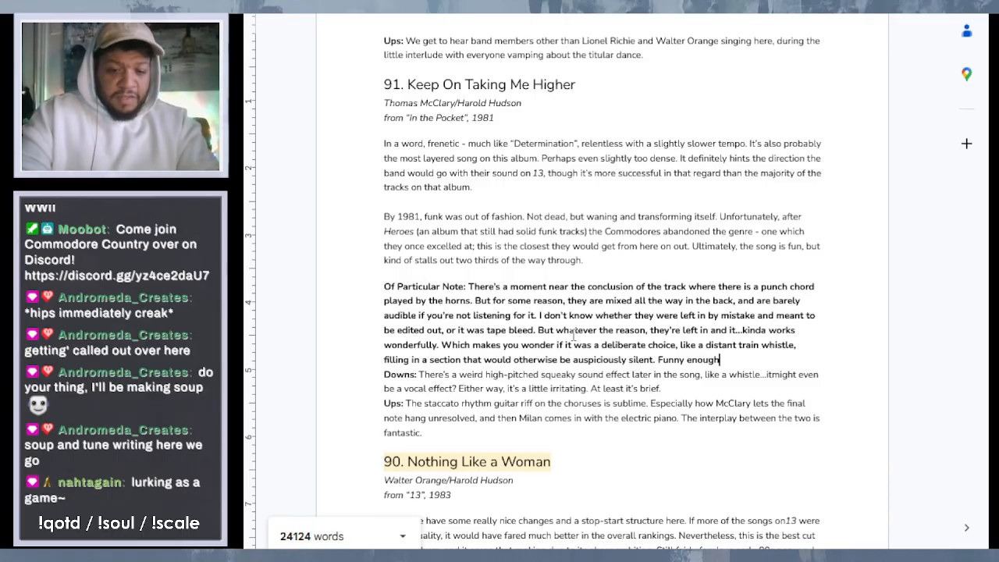
type(", years a")
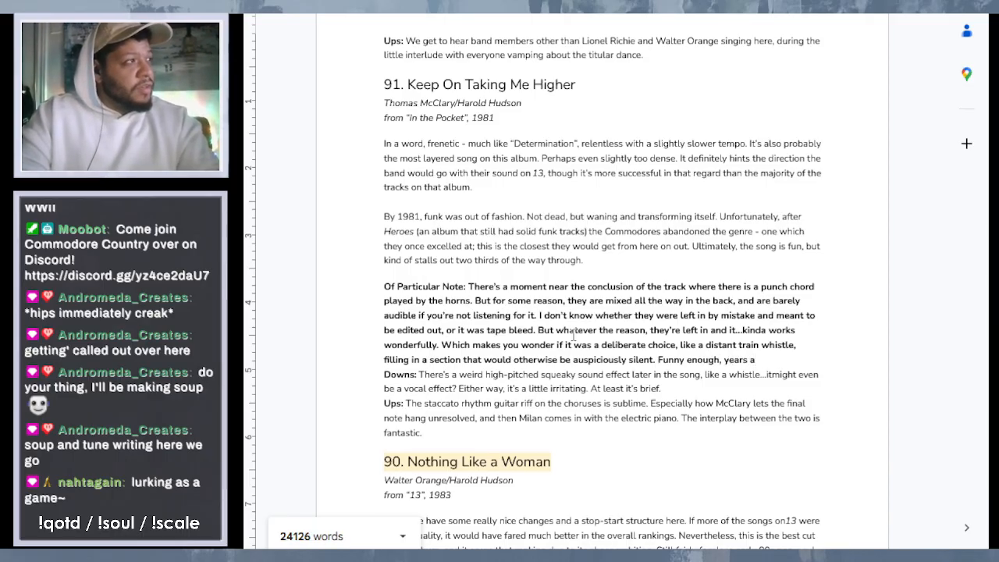
key("BackSpace")
type("ea")
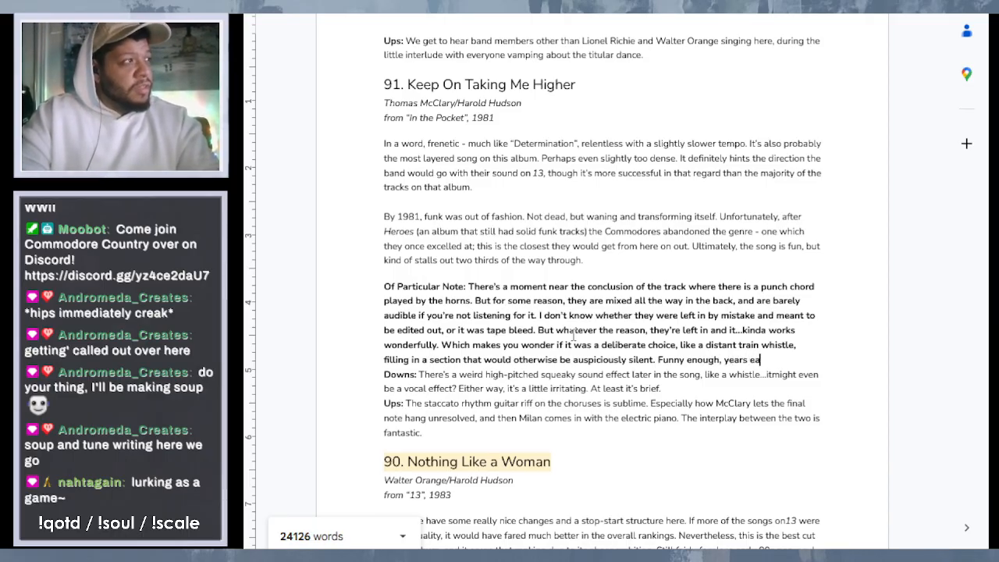
type("rlier, a")
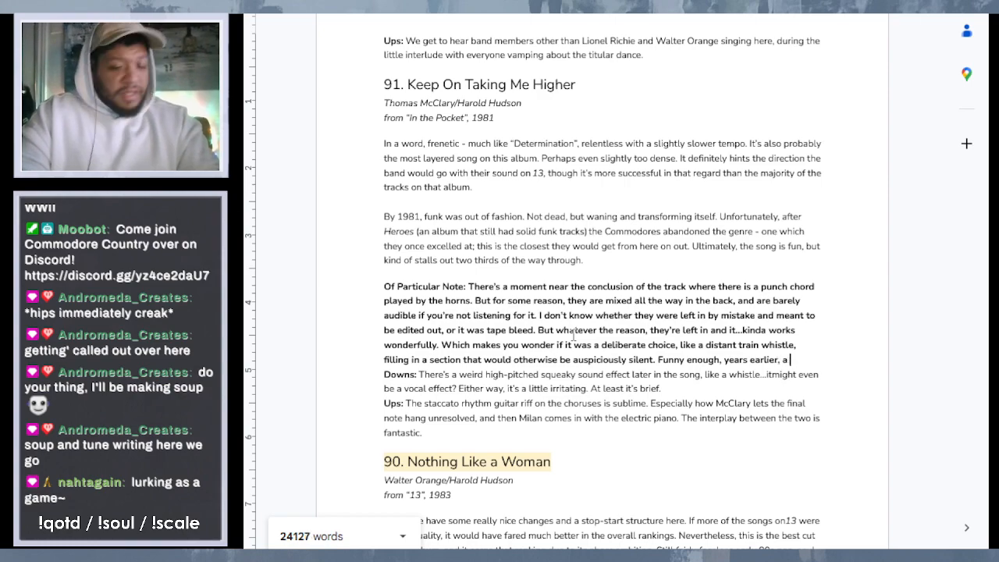
type(" similar t")
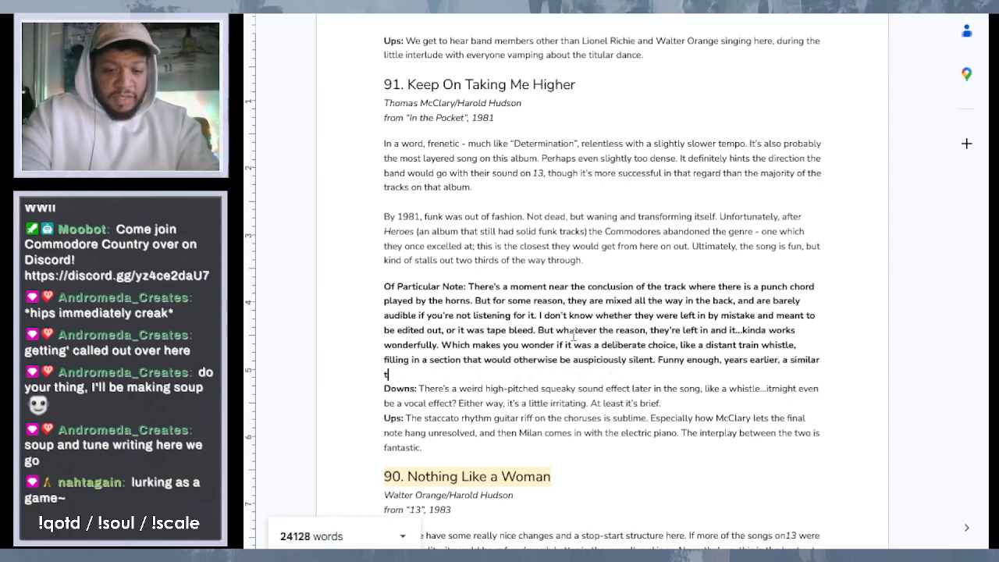
type("hing happend")
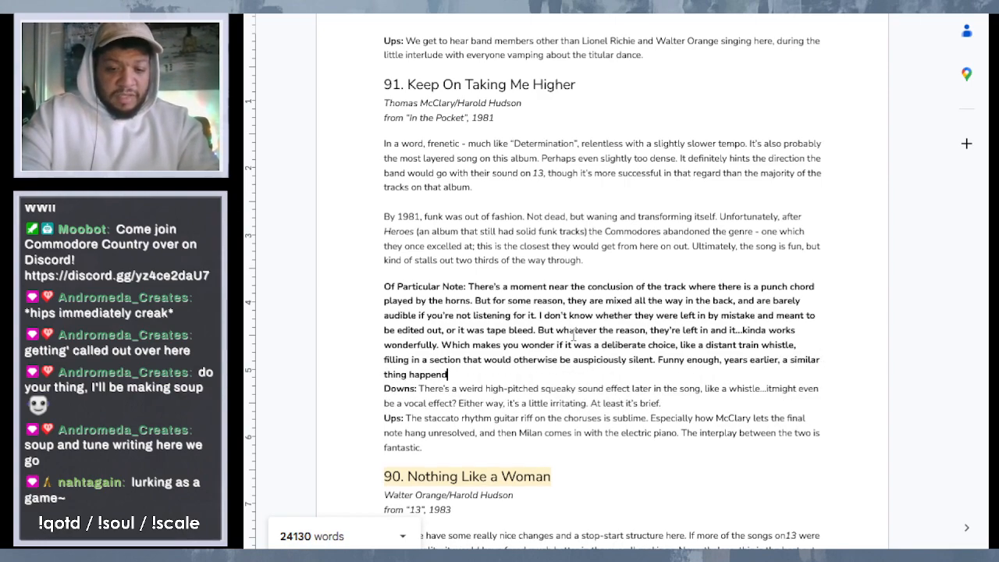
- Complete the "Funny enough" sentence with "similar thing happened on their song “Mary Mary”."
key("BackSpace")
type("ed,")
key("BackSpace")
type("on their")
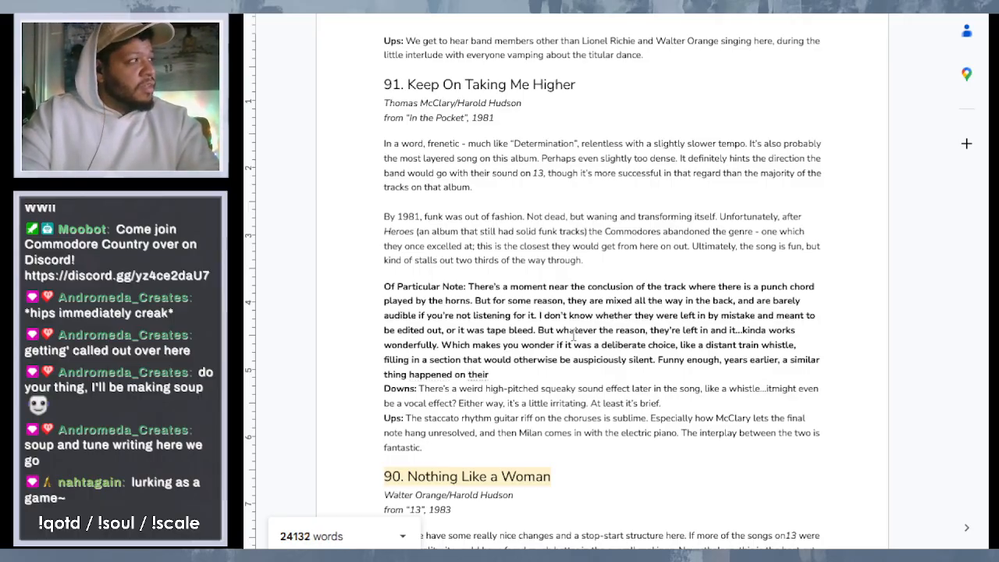
type(" song ")
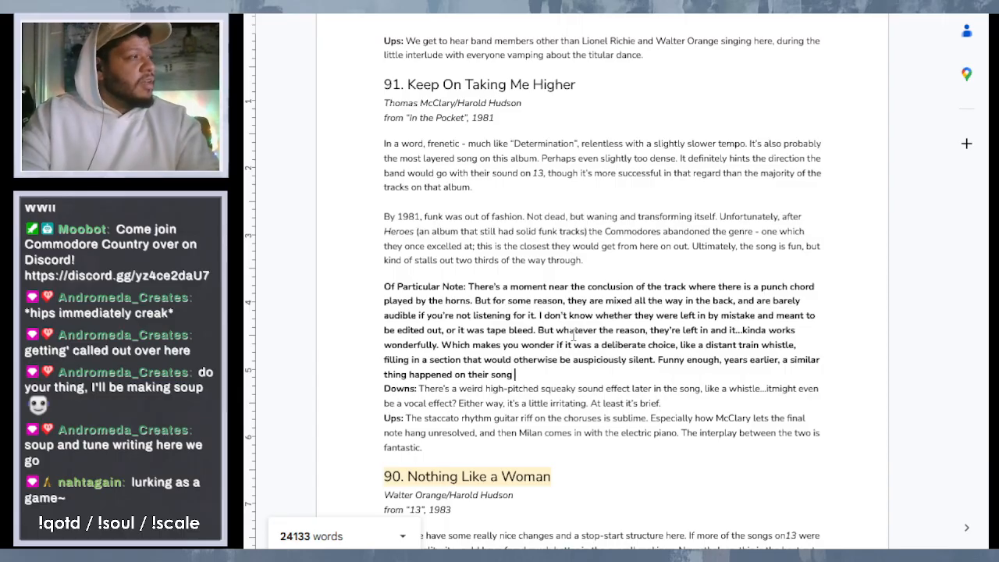
type("\"Mar")
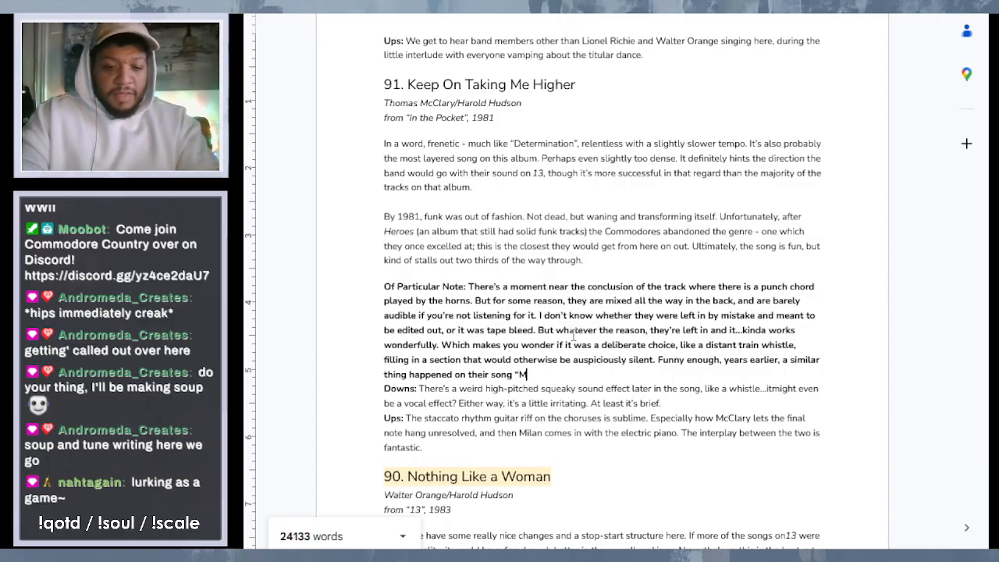
type("y Ma")
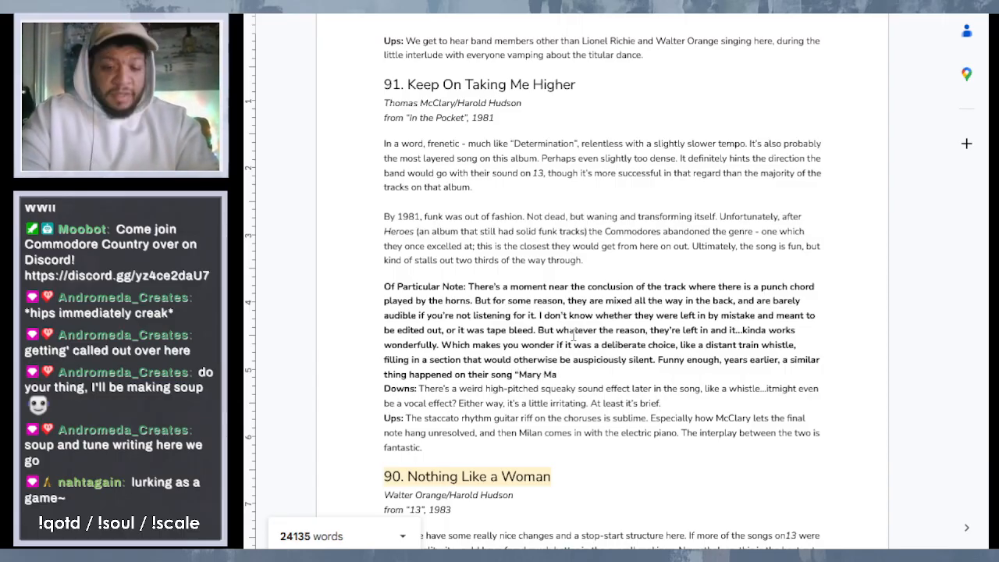
type("ry\"")
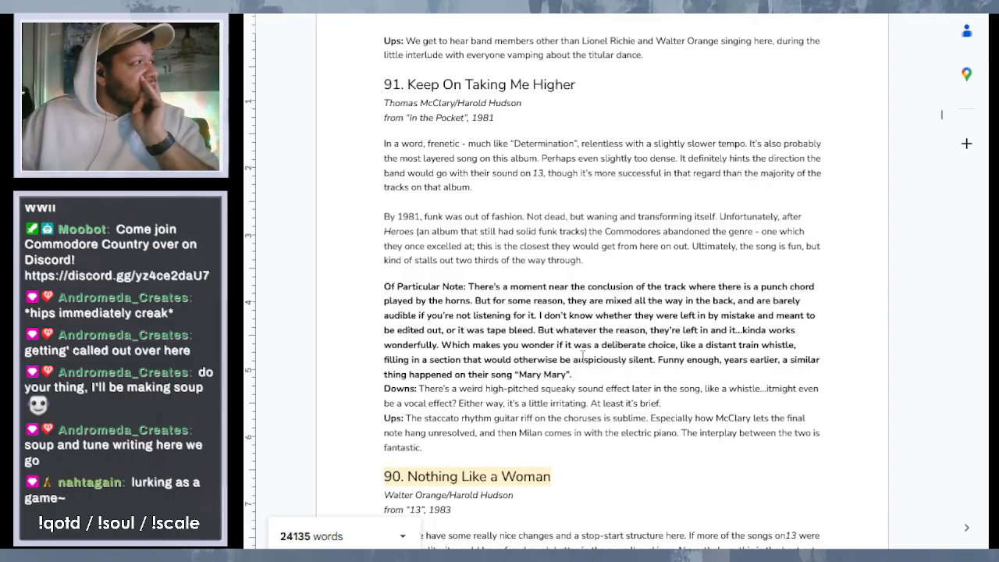
- Remove the bold formatting from the entry 91 note text after the "Of Particular Note:" label
left_click_drag(577, 376, 470, 287)
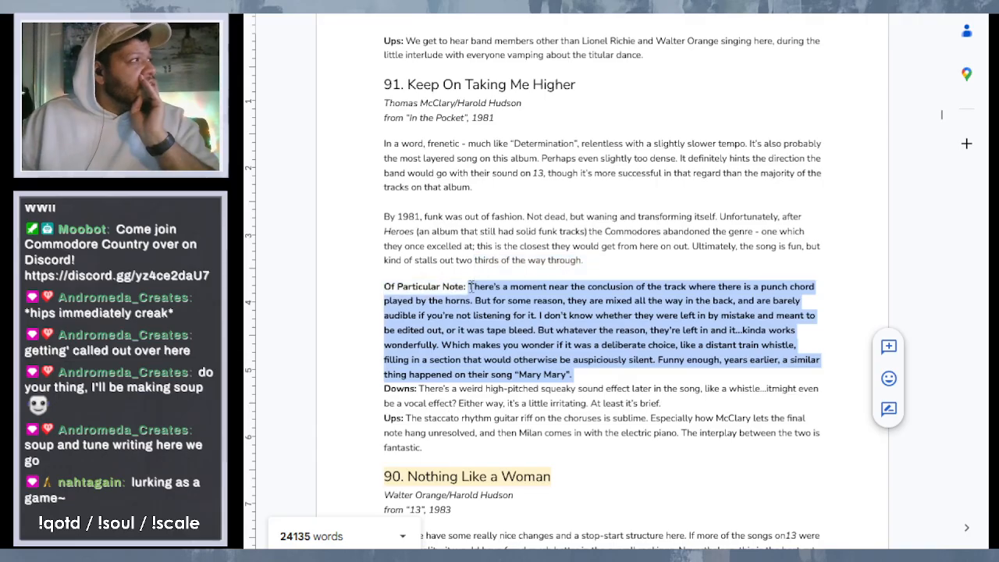
key("ctrl+b")
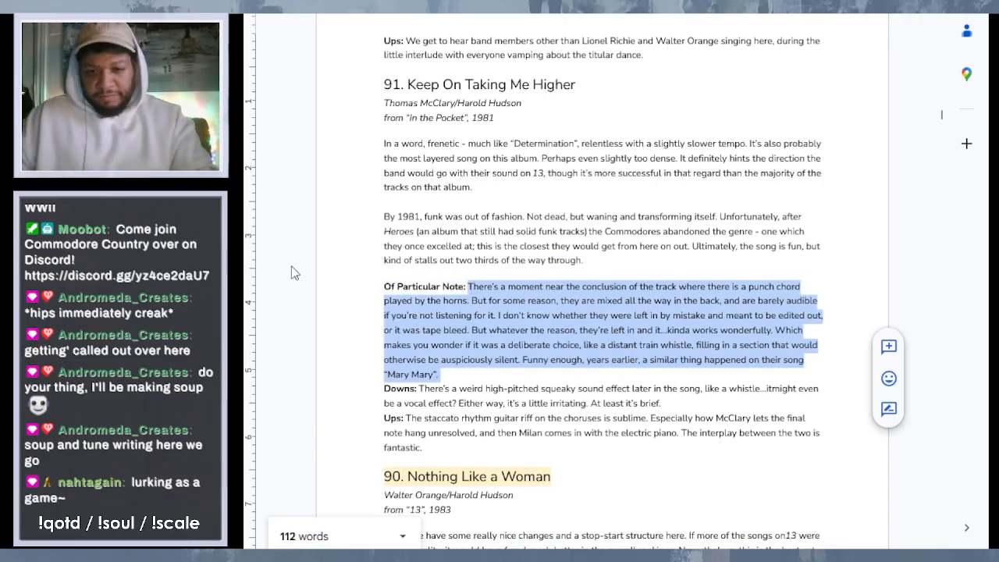
left_click(641, 172)
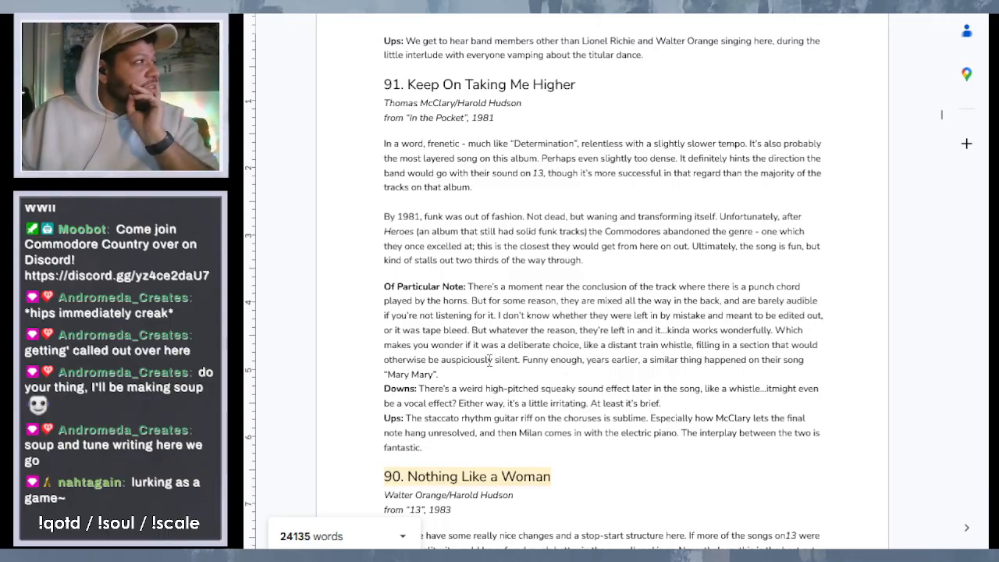
- Replace the word "auspiciously" with "conspicuously" in the entry 91 "Of Particular Note" text
left_click_drag(493, 360, 442, 362)
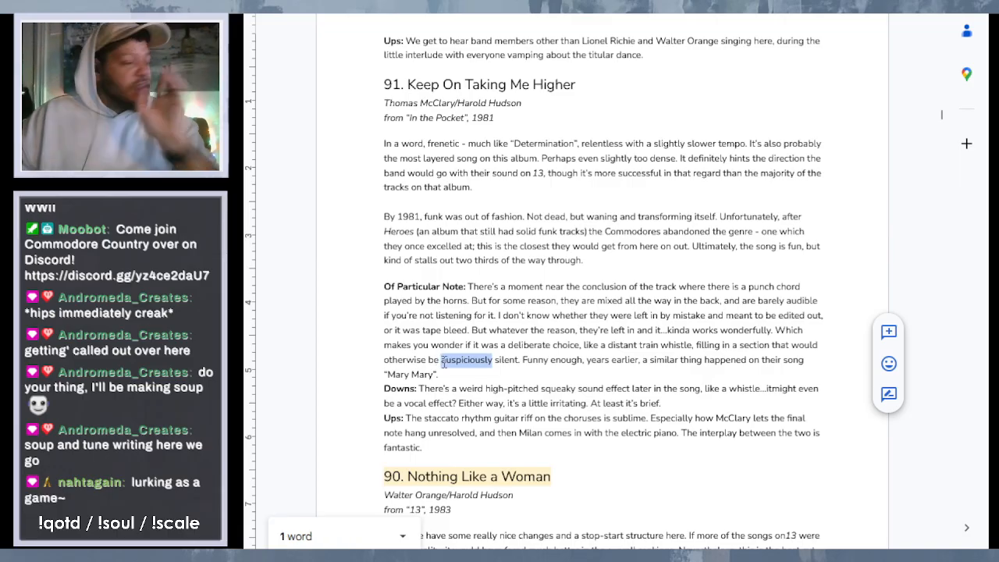
type("conspicu")
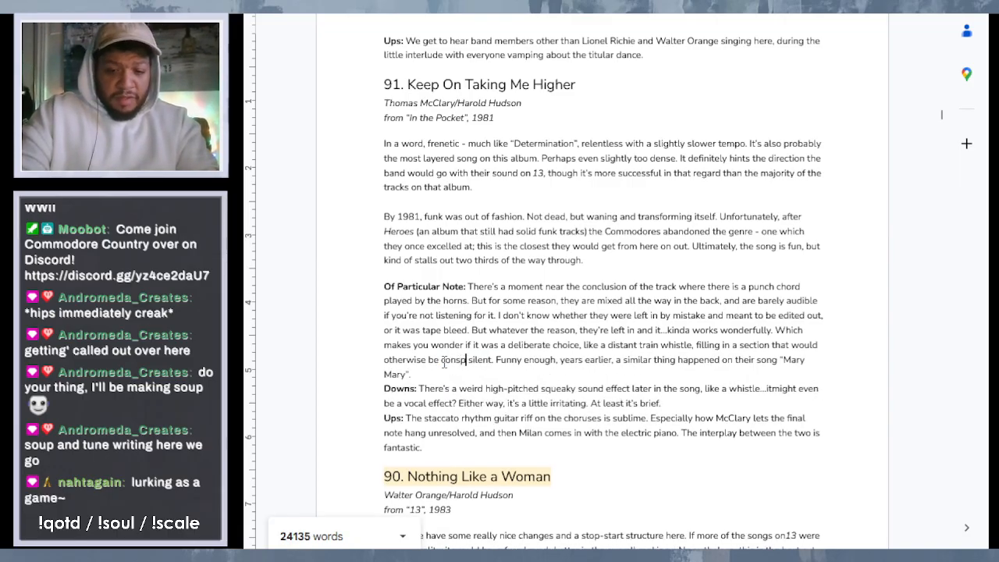
type("ously")
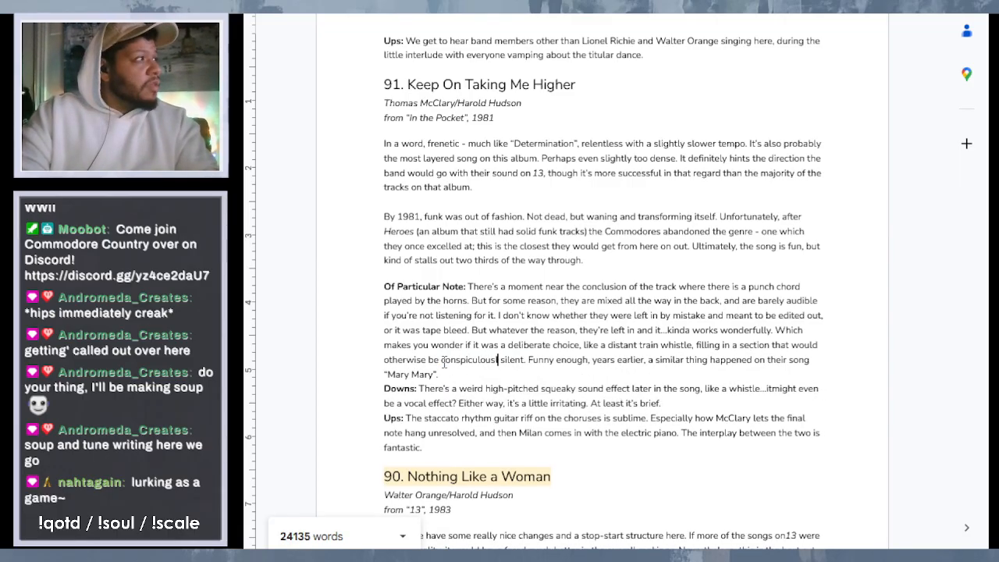
key("BackSpace")
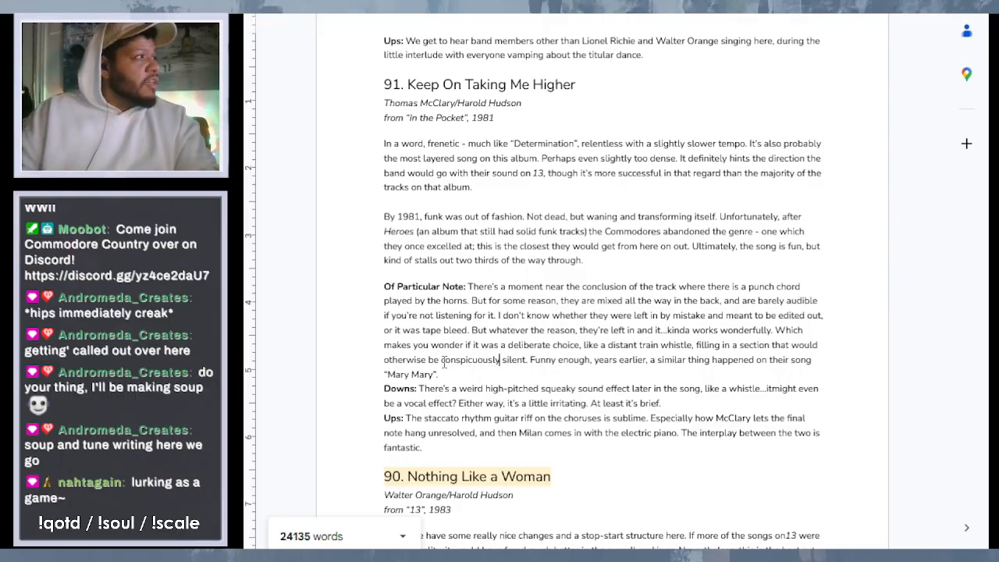
type("y")
left_click(534, 260)
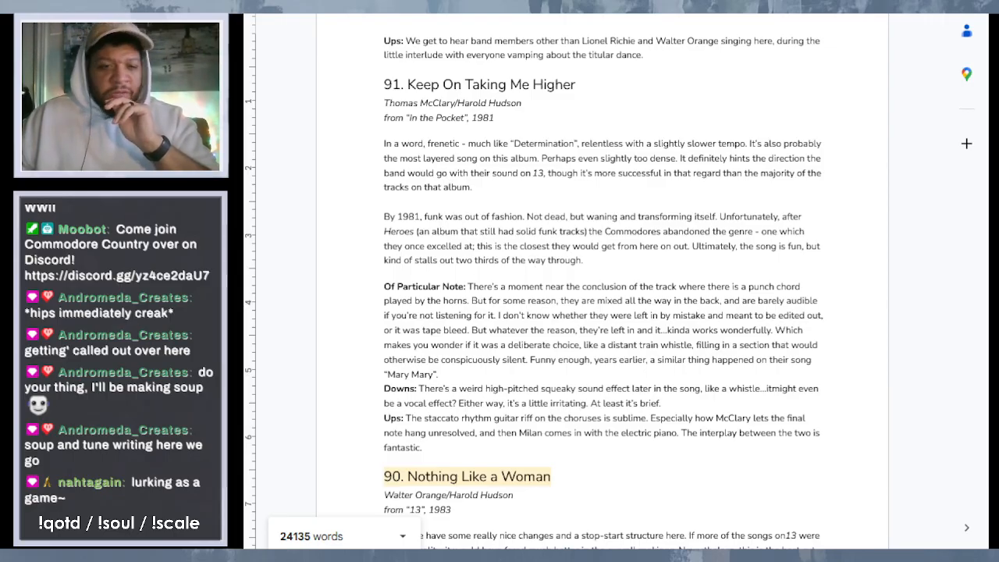
- Apply the suggested correction to the flagged "onIn the Pocket" wording in the entry 90 "Nothing Like a Woman" write-up
scroll(495, 328, "down", 2)
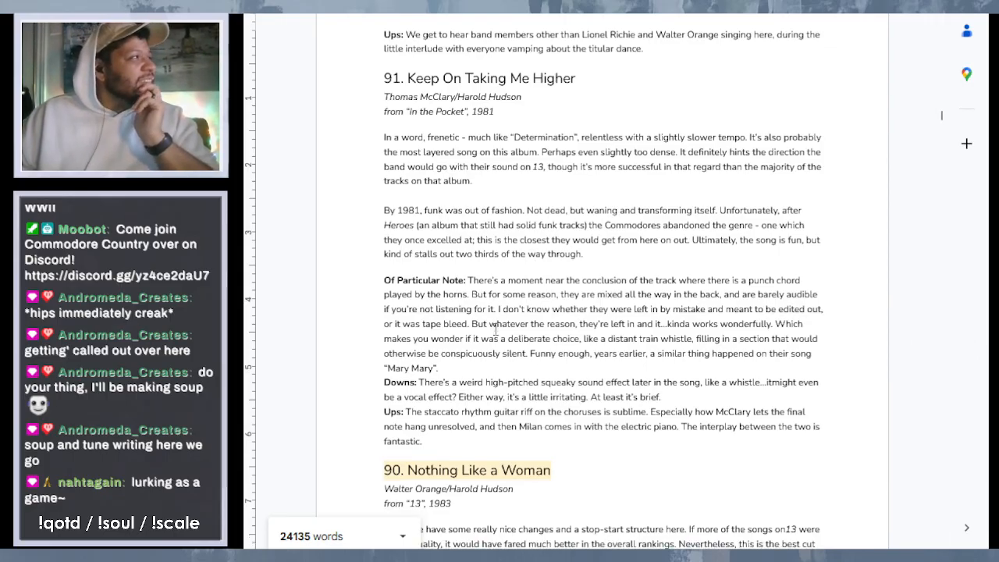
scroll(495, 328, "down", 1)
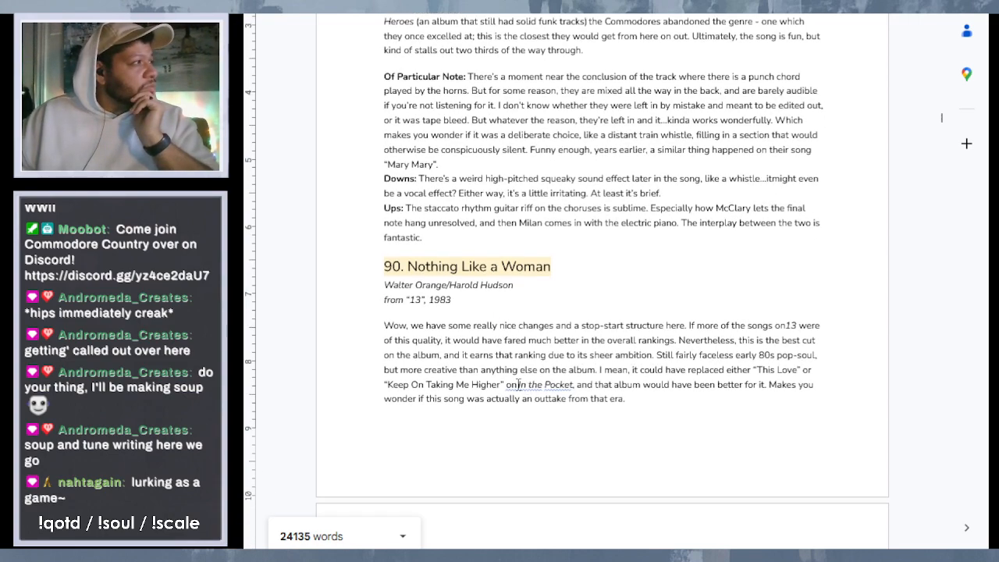
left_click(523, 385)
left_click(570, 428)
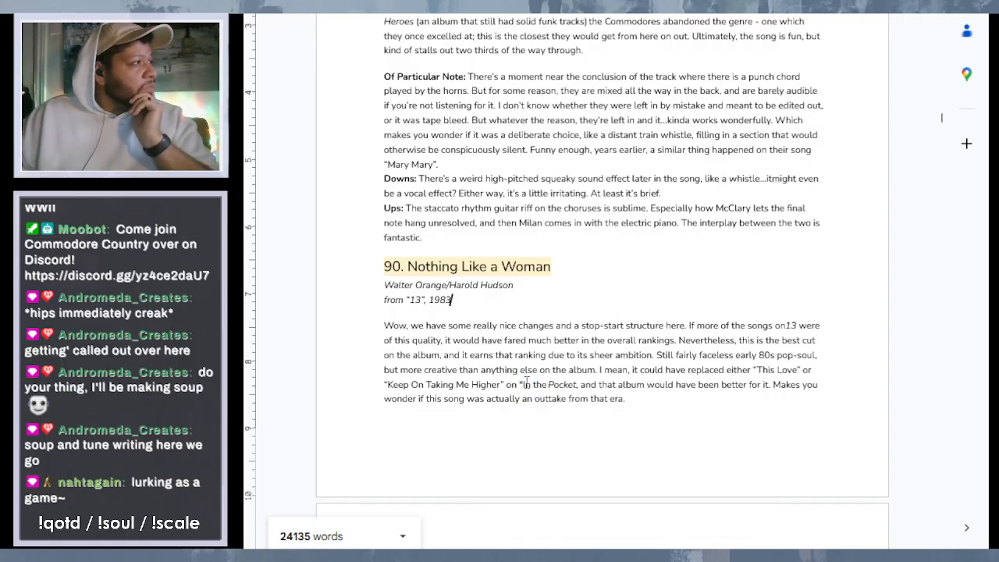
- Undo the suggested correction applied before the "In the Pocket" album title in the entry 90 "Nothing Like a Woman" write-up
left_click_drag(552, 388, 521, 386)
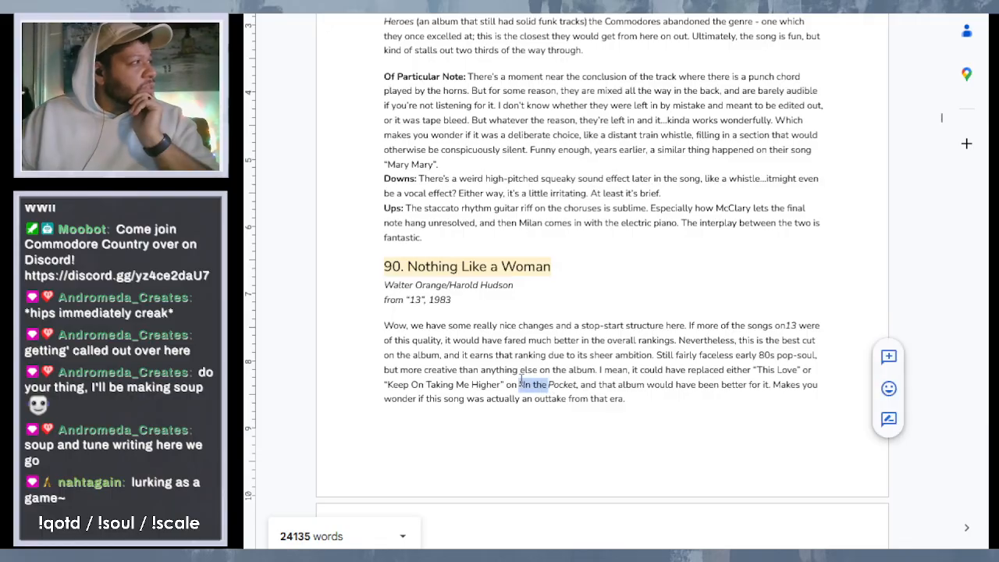
key("ctrl+z")
left_click(647, 181)
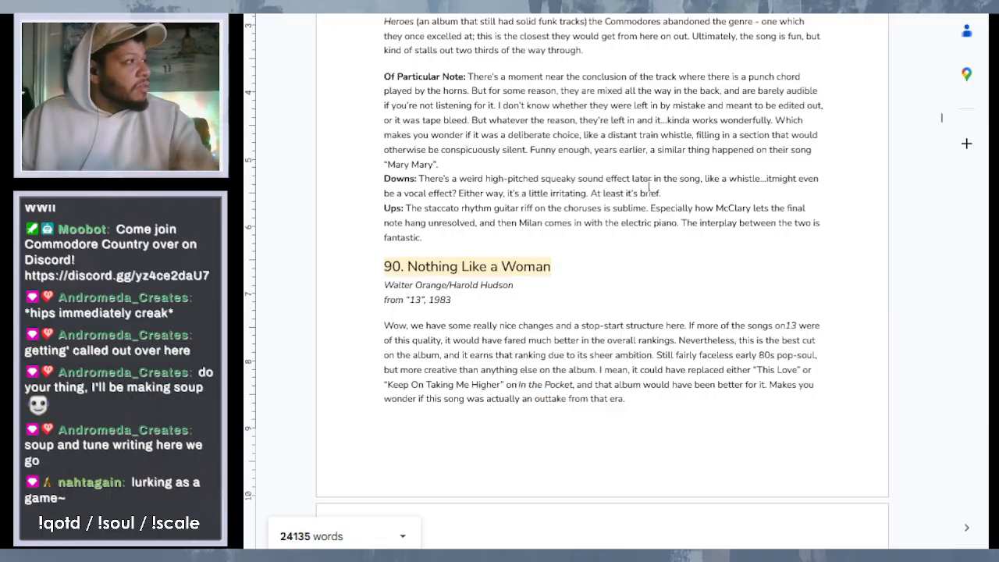
- Fix the spacing before the italic album title "In the Pocket" in entry 90, keeping its capital "I" and no opening quotation mark
left_click(521, 386)
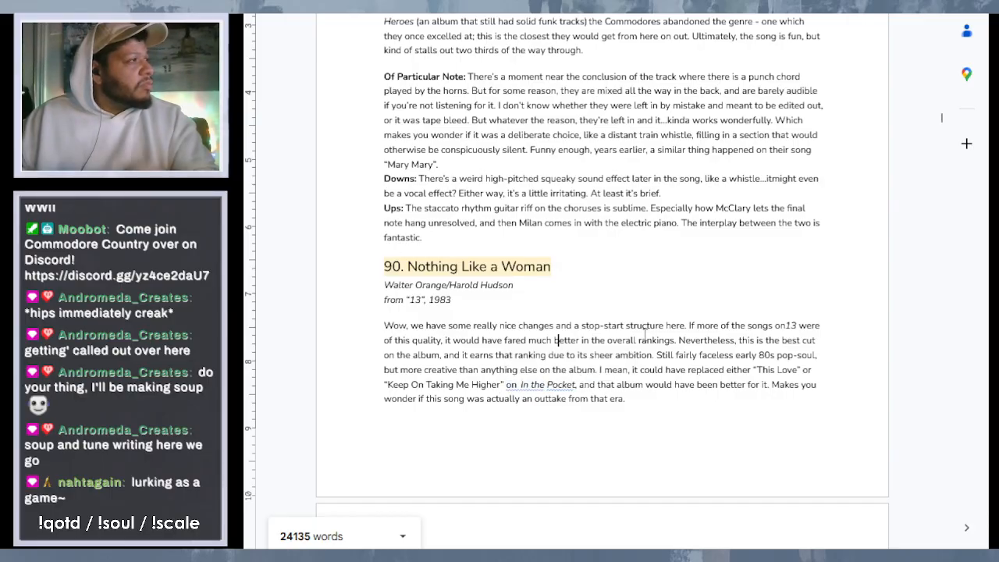
right_click(512, 386)
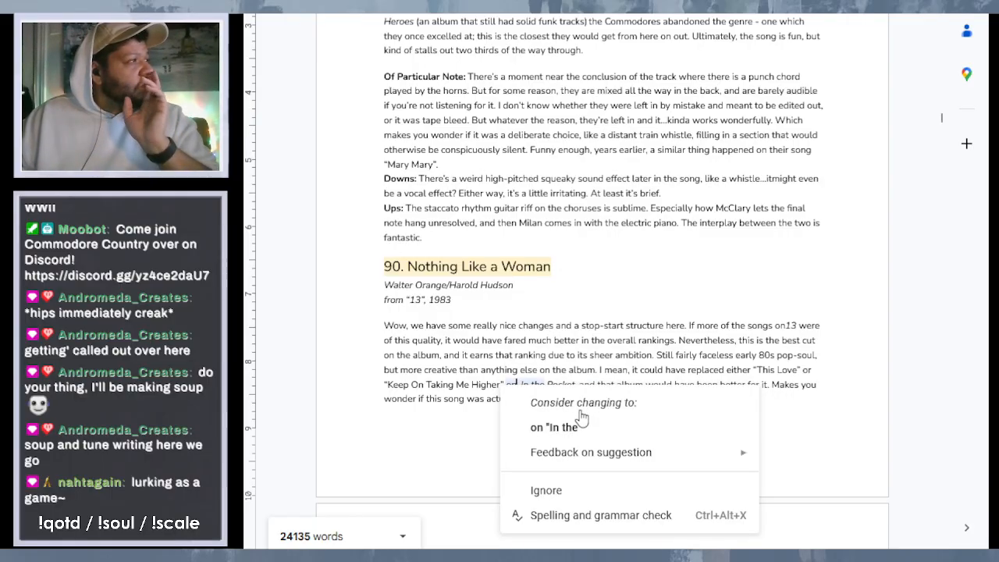
left_click(520, 372)
left_click(522, 385)
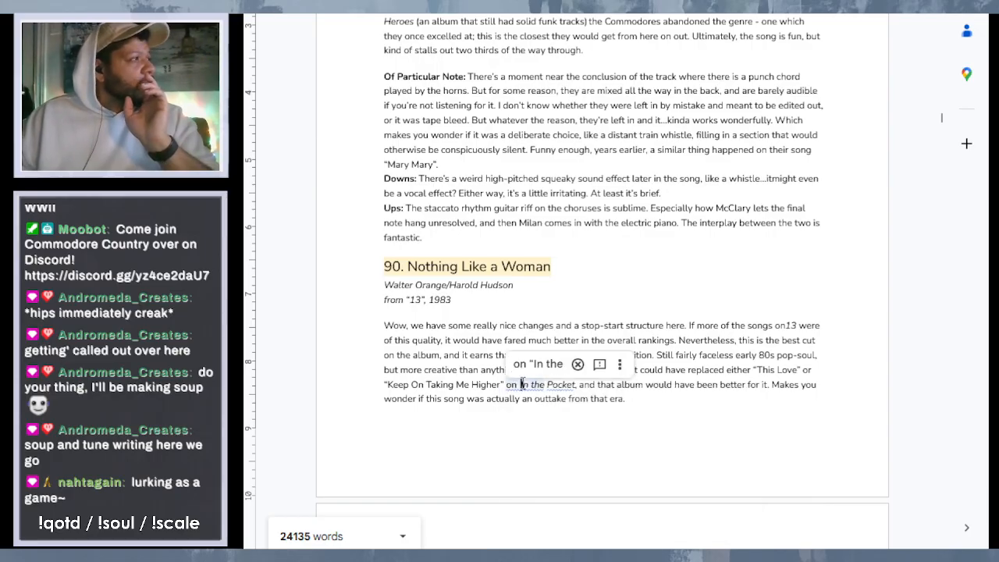
key("BackSpace")
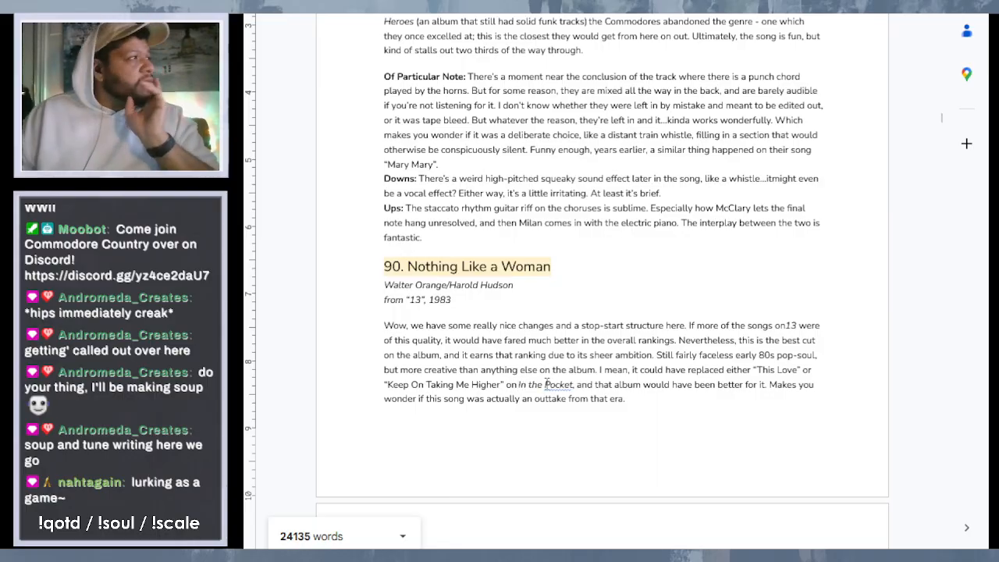
left_click(636, 357)
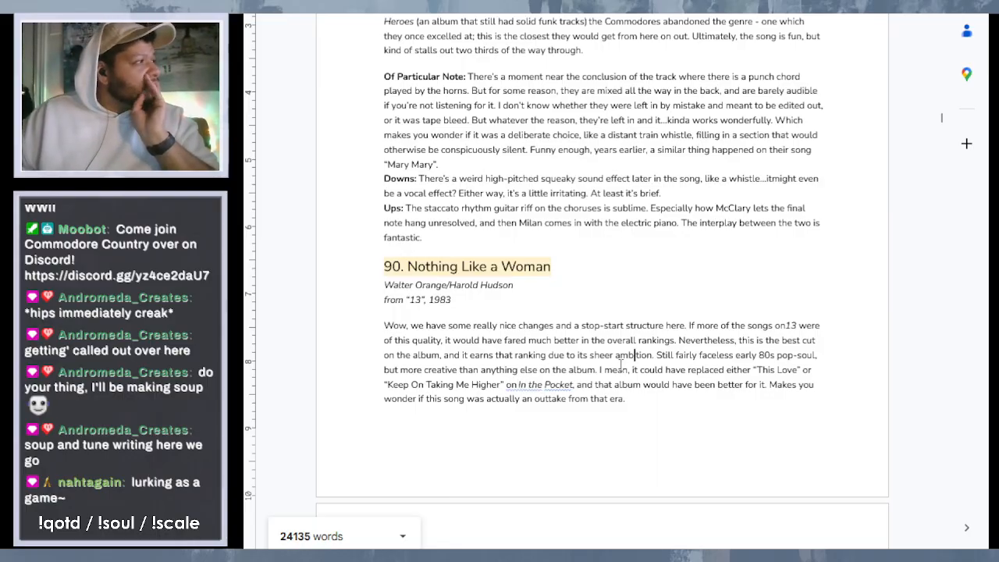
left_click(519, 382)
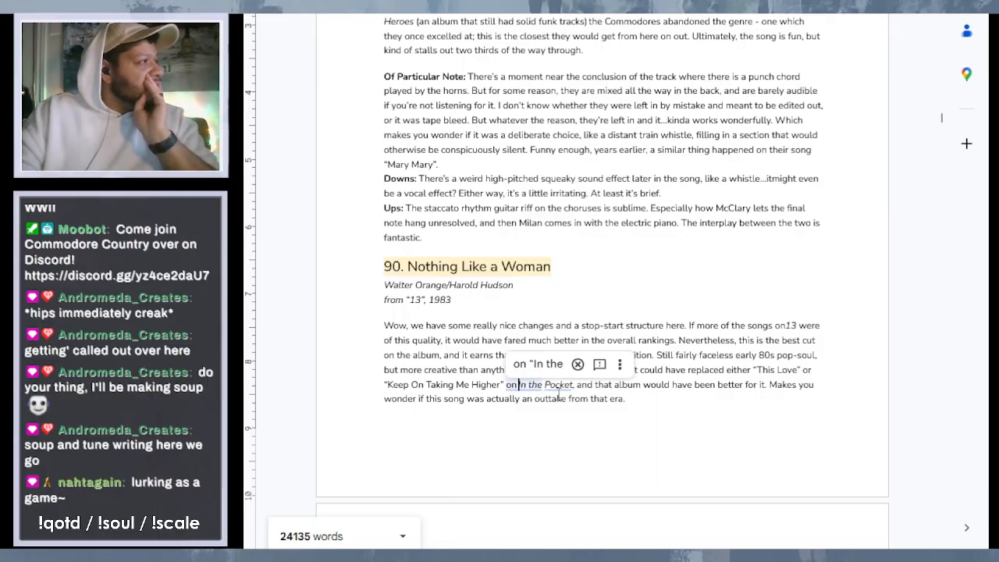
key("BackSpace")
type("I")
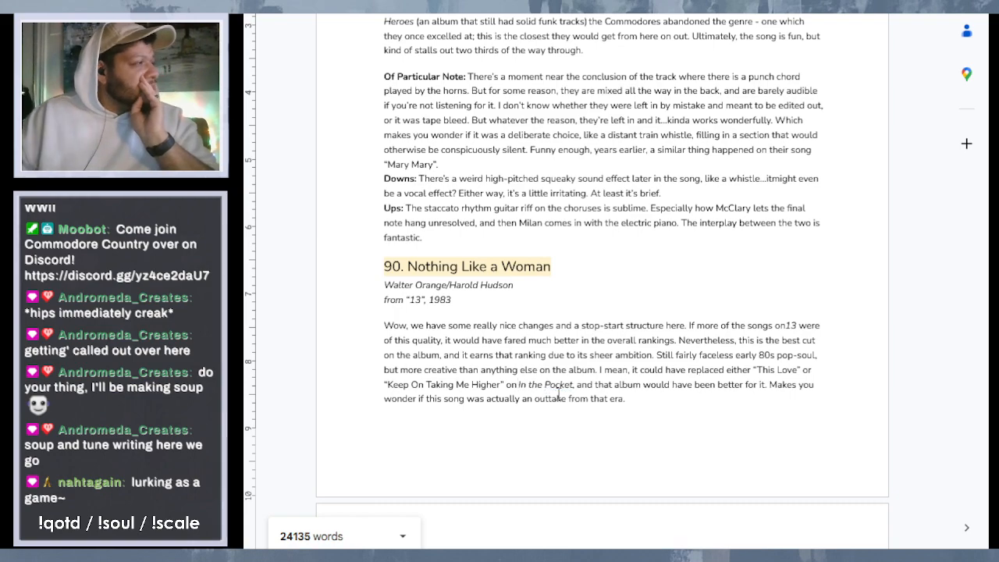
- Ignore the grammar suggestions that would put quotation marks around "In the Pocket" in the entry 90 write-up
right_click(549, 386)
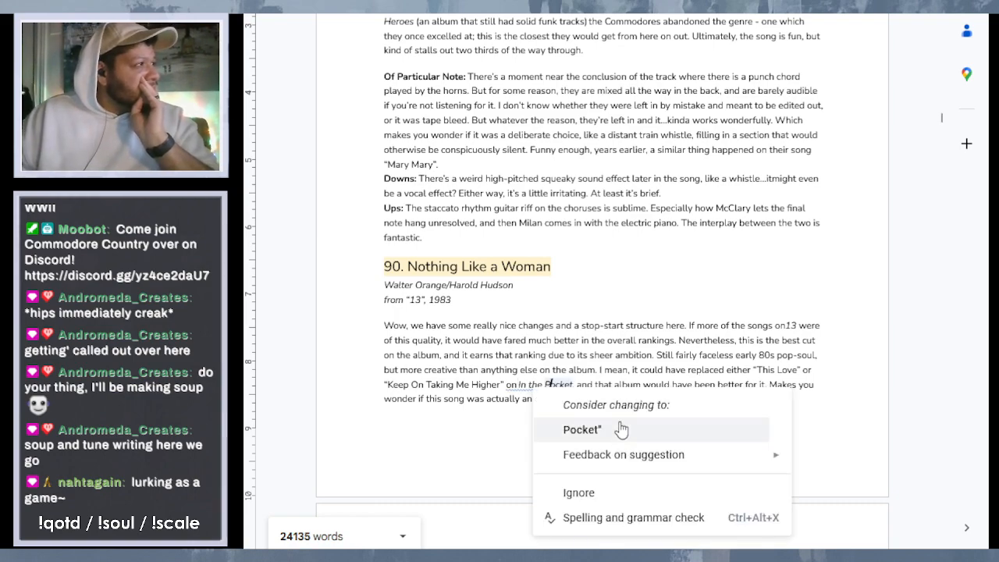
left_click(623, 494)
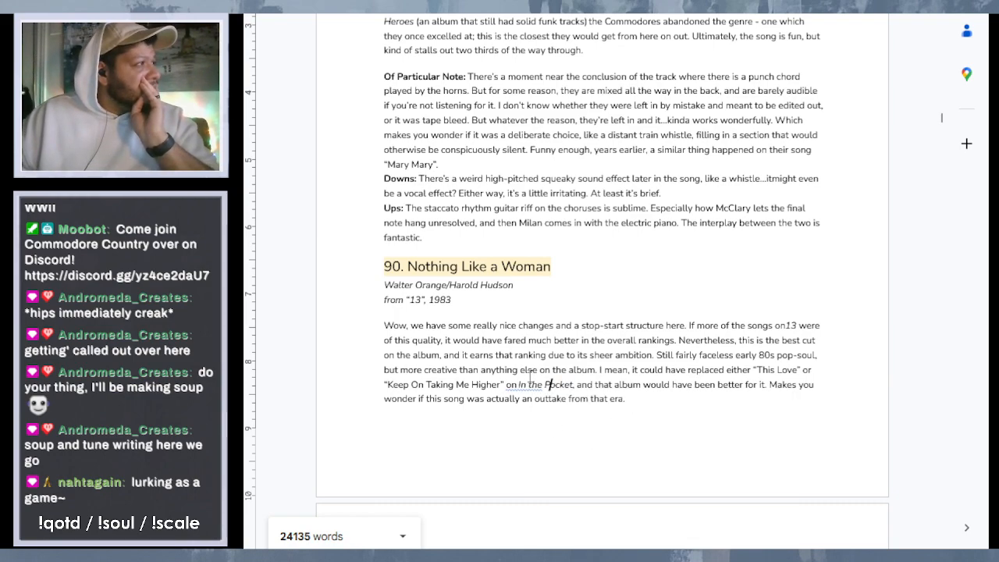
right_click(535, 383)
right_click(521, 386)
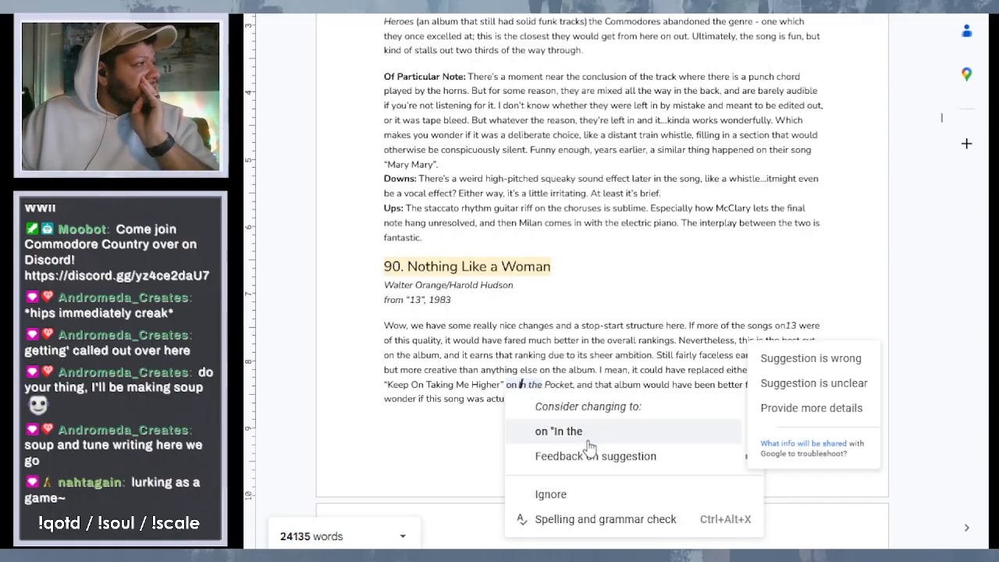
left_click(595, 495)
- Read through the rest of entry 90 and the entry 89 "Forever Came Today" write-up, checking for text that needs correcting
scroll(623, 297, "down", 5)
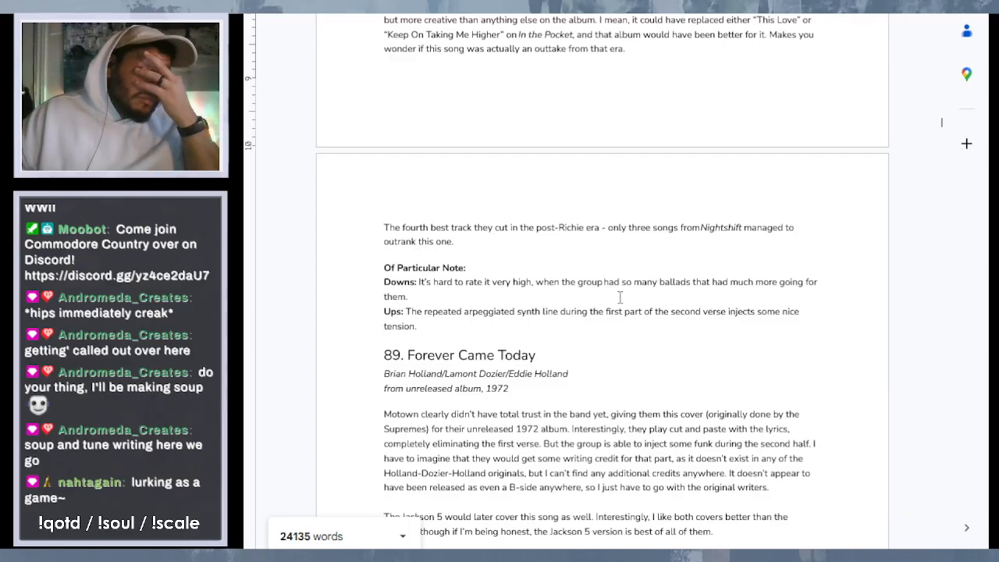
scroll(620, 297, "up", 3)
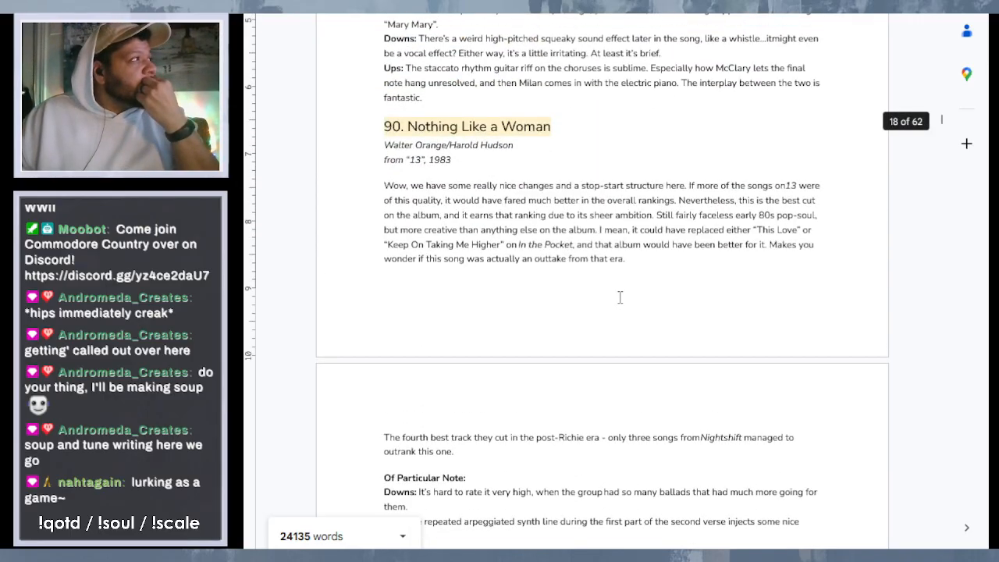
scroll(620, 295, "down", 2)
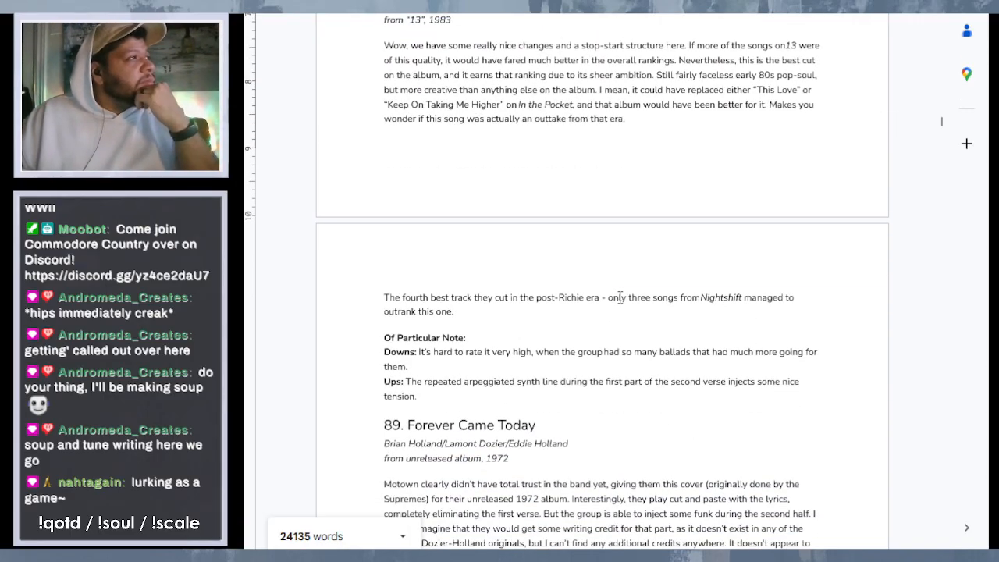
scroll(620, 298, "down", 4)
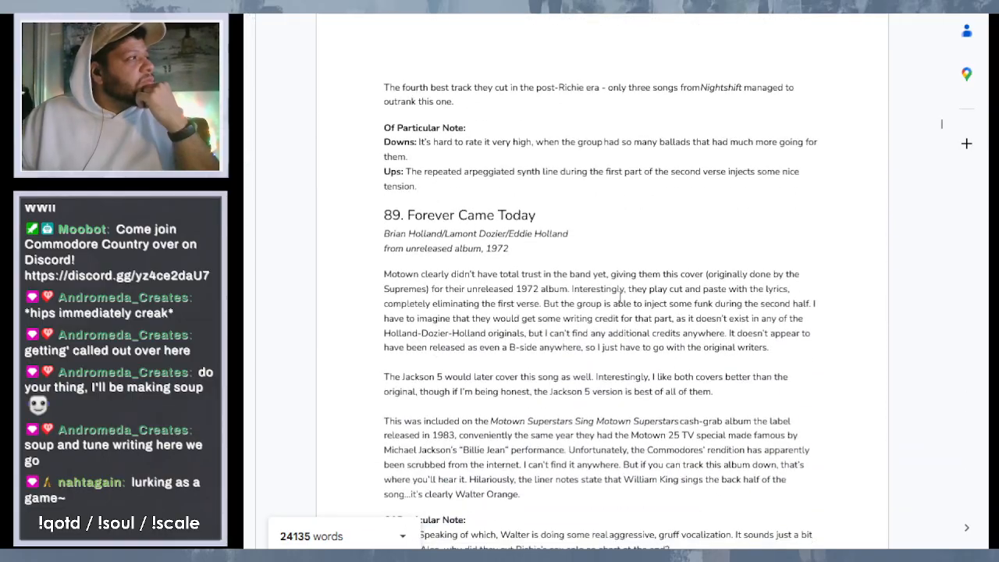
scroll(620, 297, "down", 2)
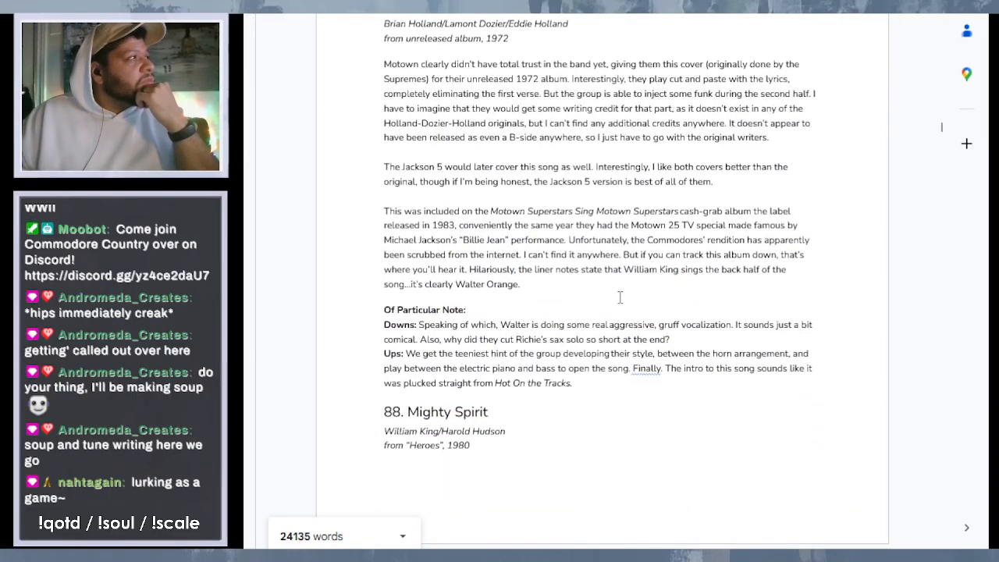
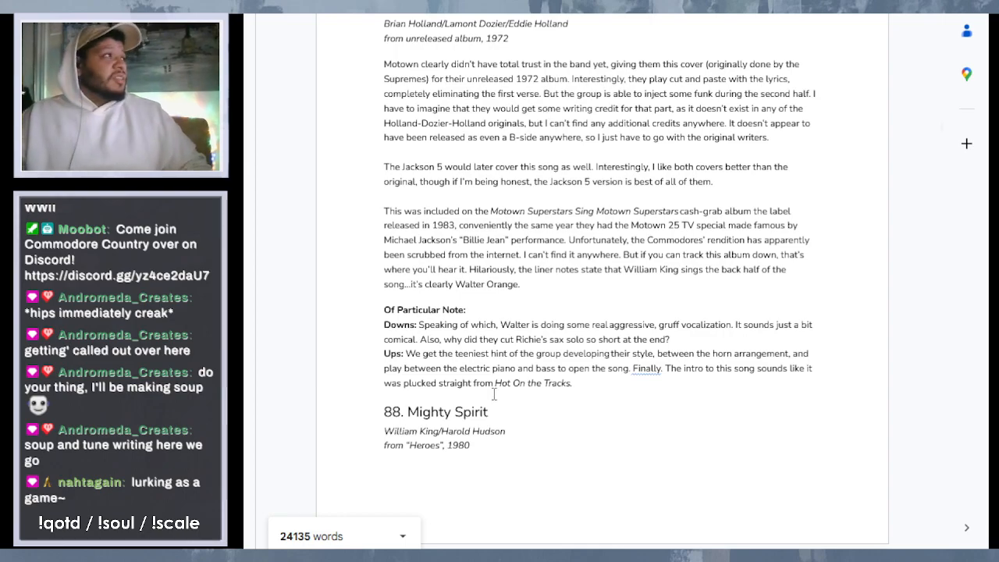
- Read through the write-ups from entry 88 "Mighty Spirit" to entry 85 "12:01am (Reprise)", checking for missing or incorrect text
scroll(591, 179, "down", 5)
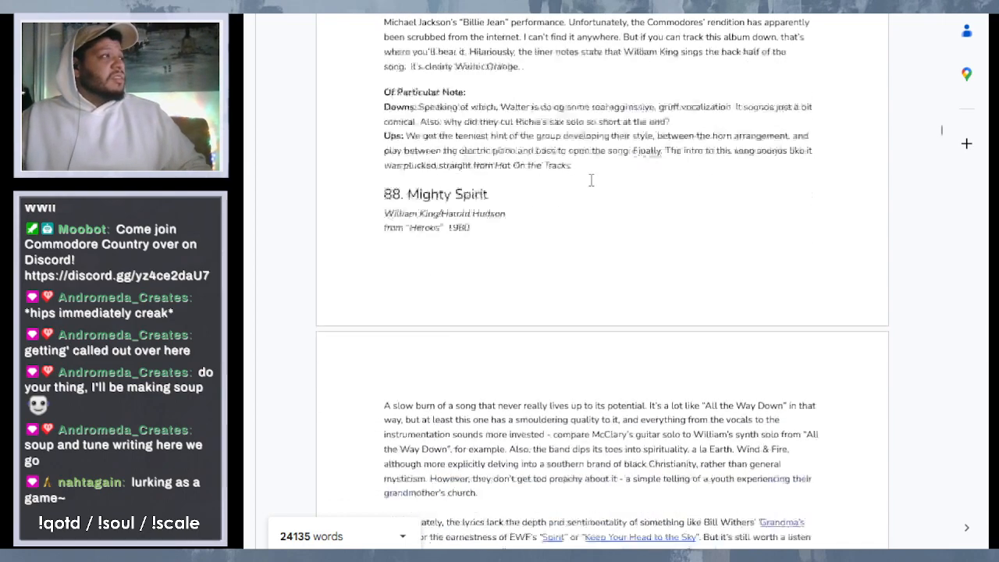
scroll(591, 180, "down", 3)
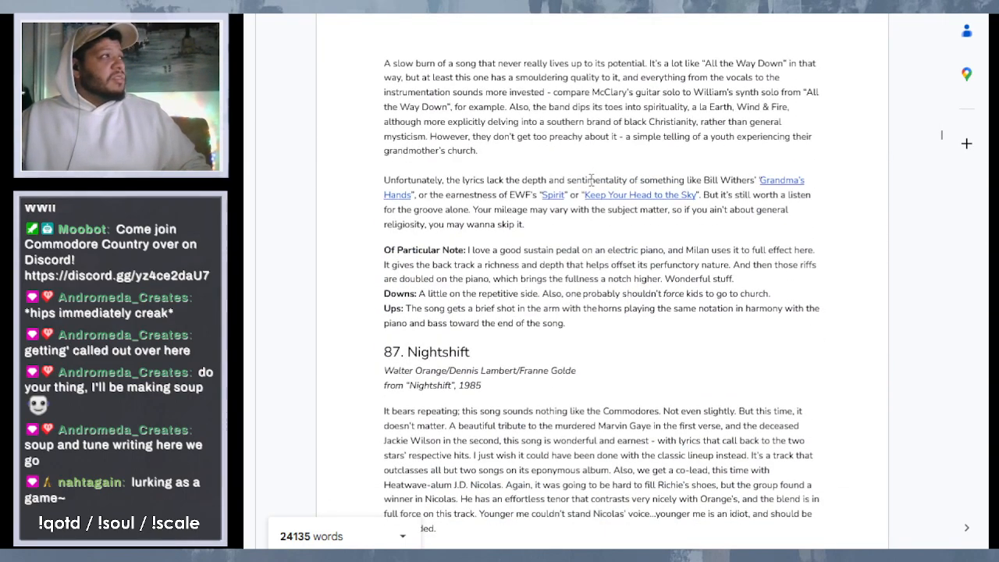
scroll(591, 180, "down", 1)
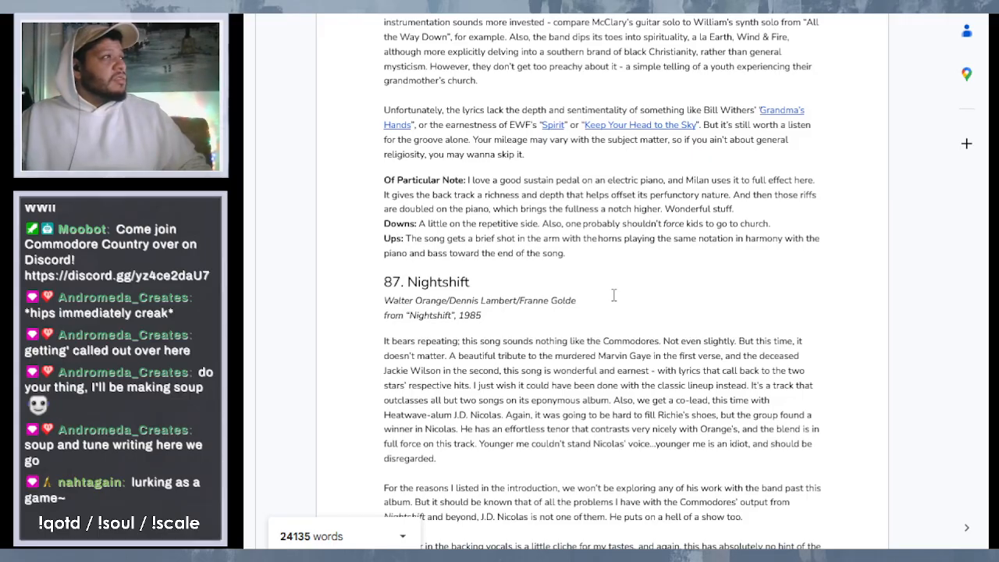
scroll(613, 295, "down", 3)
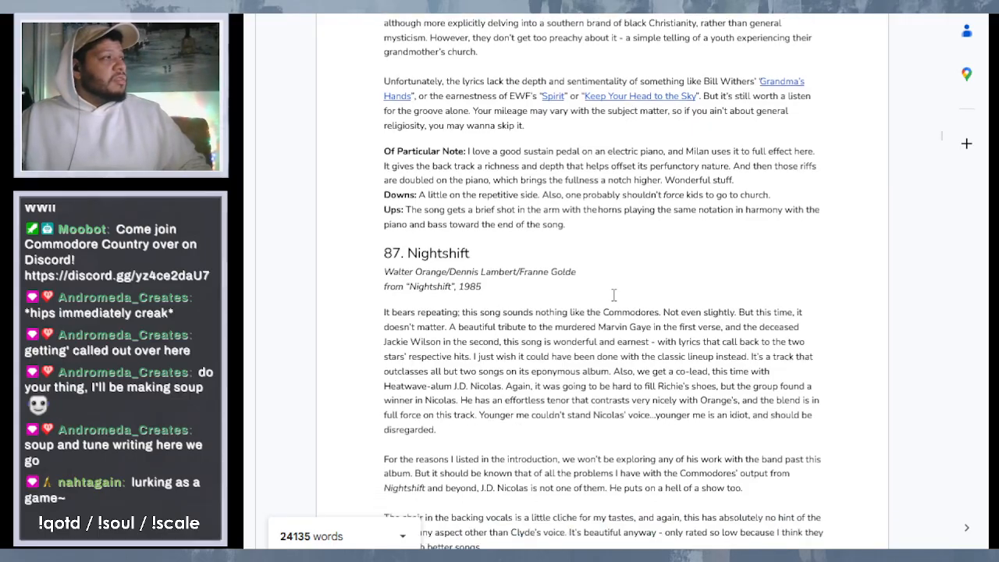
scroll(613, 295, "down", 6)
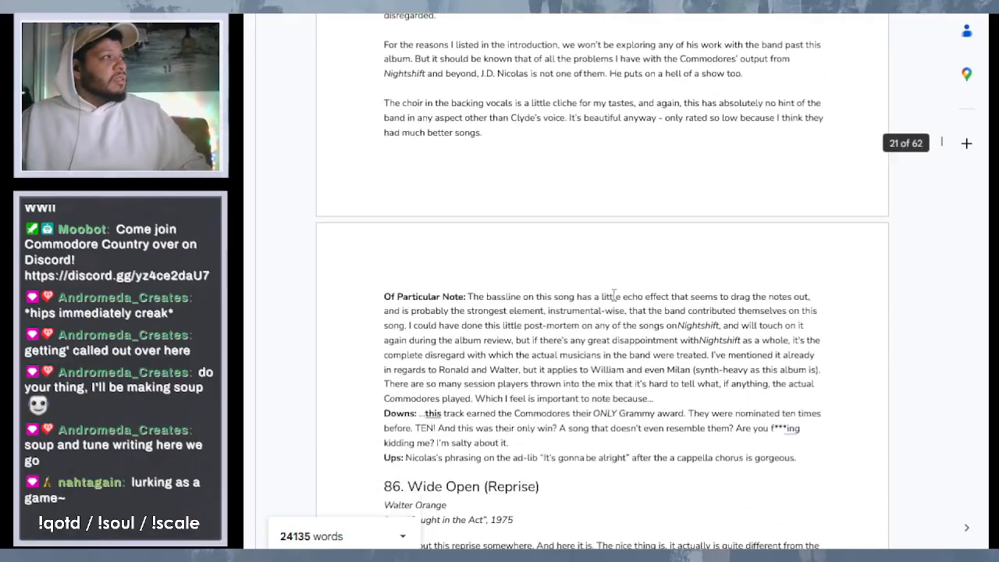
scroll(614, 295, "down", 3)
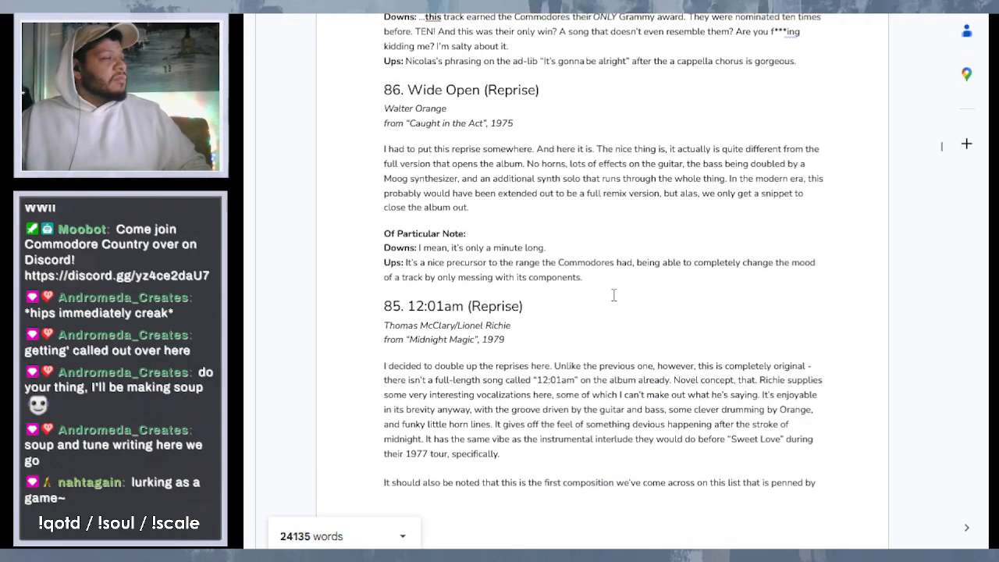
scroll(614, 295, "down", 5)
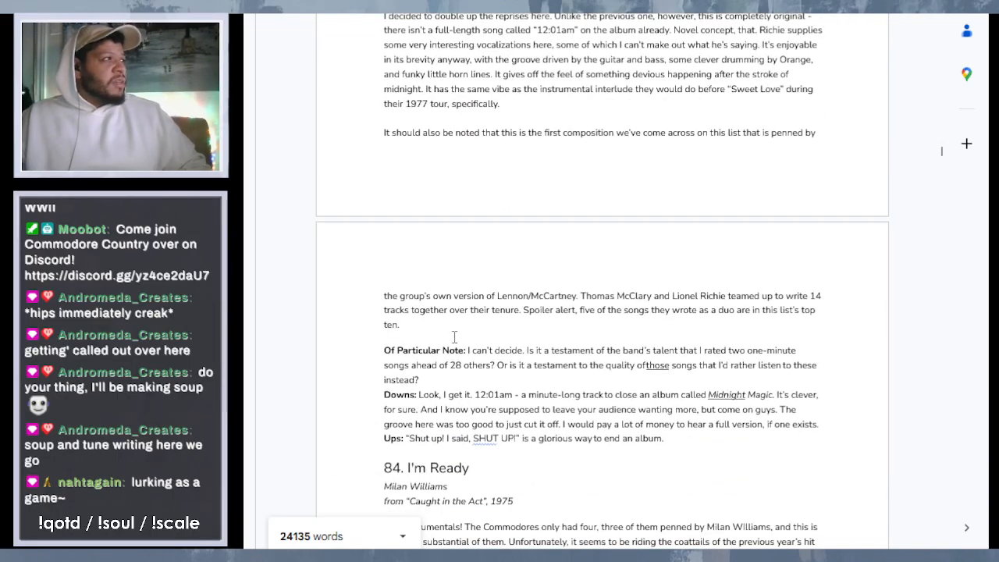
scroll(454, 337, "up", 4)
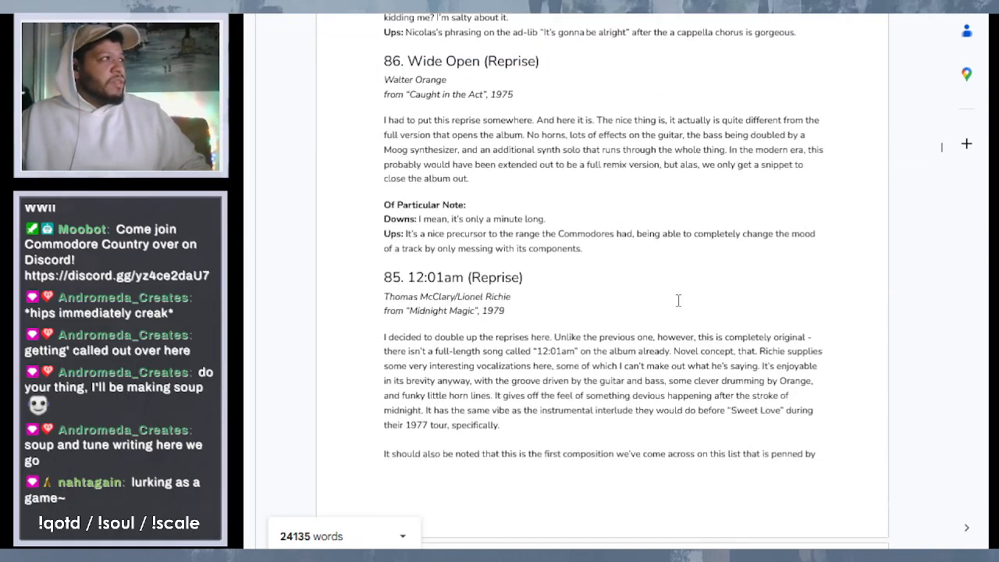
scroll(678, 301, "down", 3)
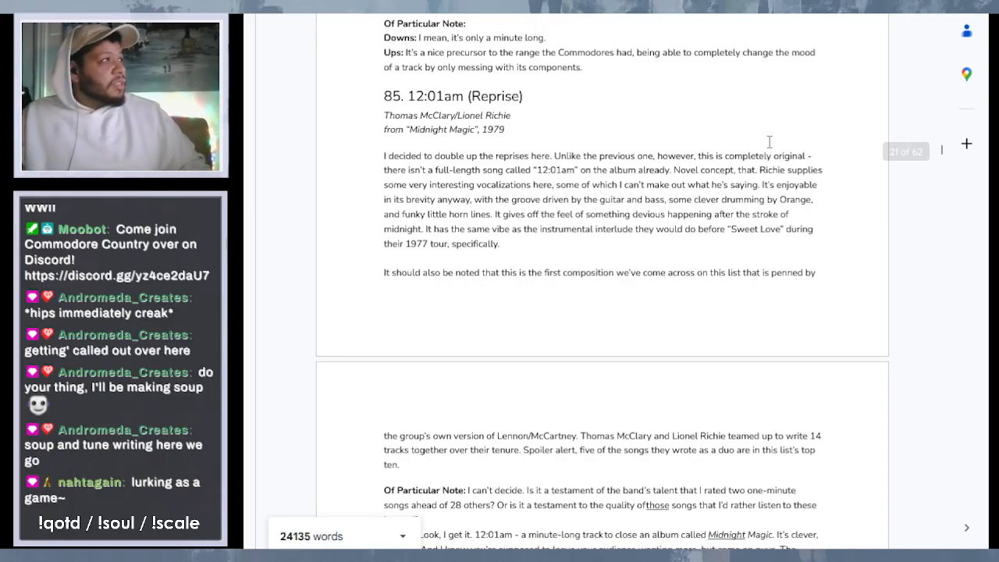
- Begin entry 86's "Of Particular Note" with "There seems to be an added sound effect of some sort of automobile engine included"
left_click(512, 25)
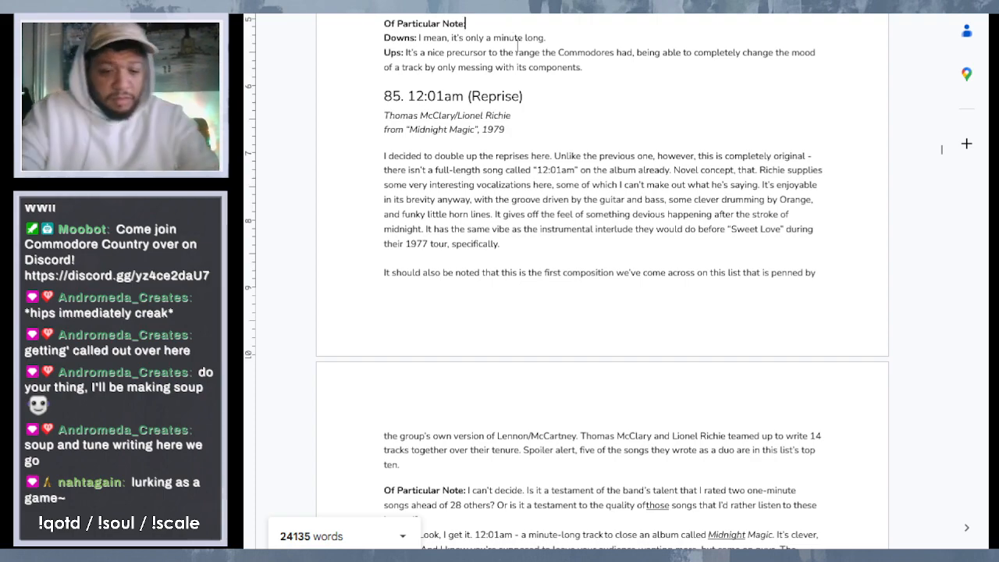
type("There")
type("eems")
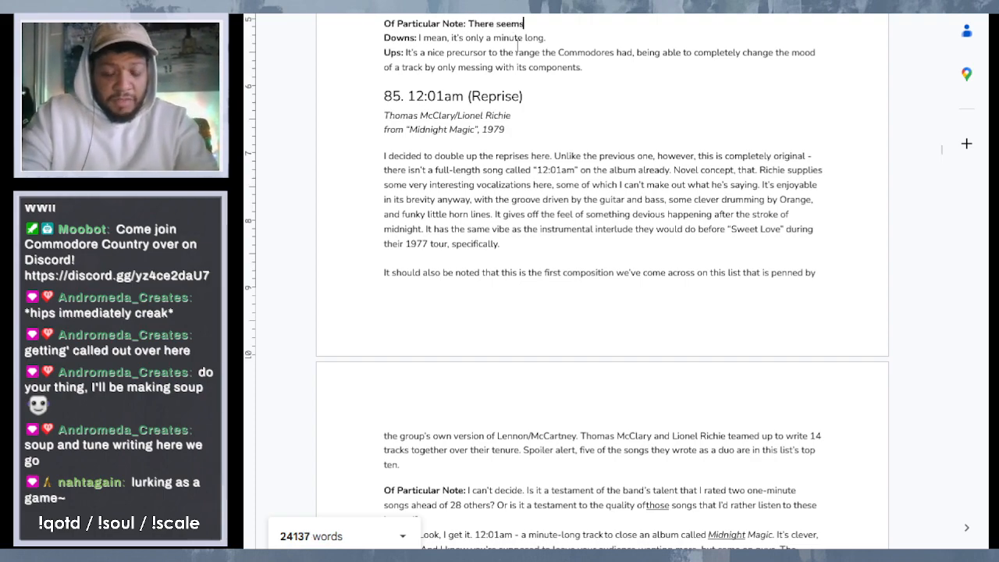
type(" to be an ")
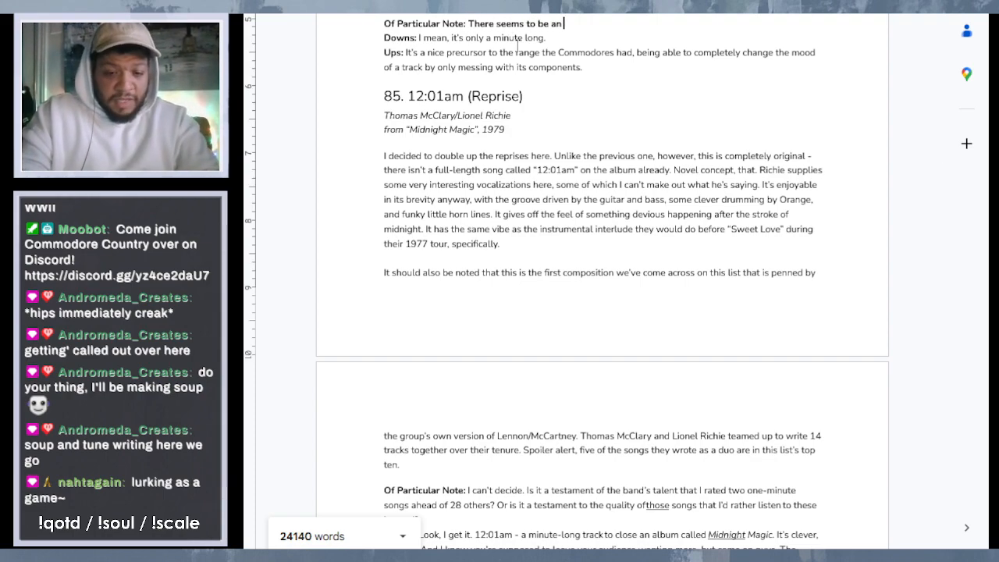
type("added sound")
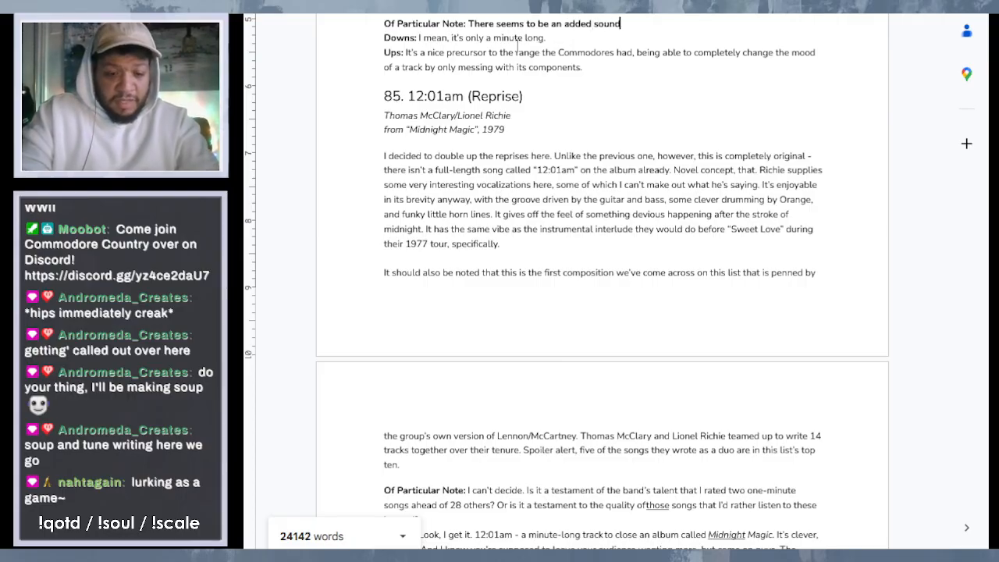
type(" effect of")
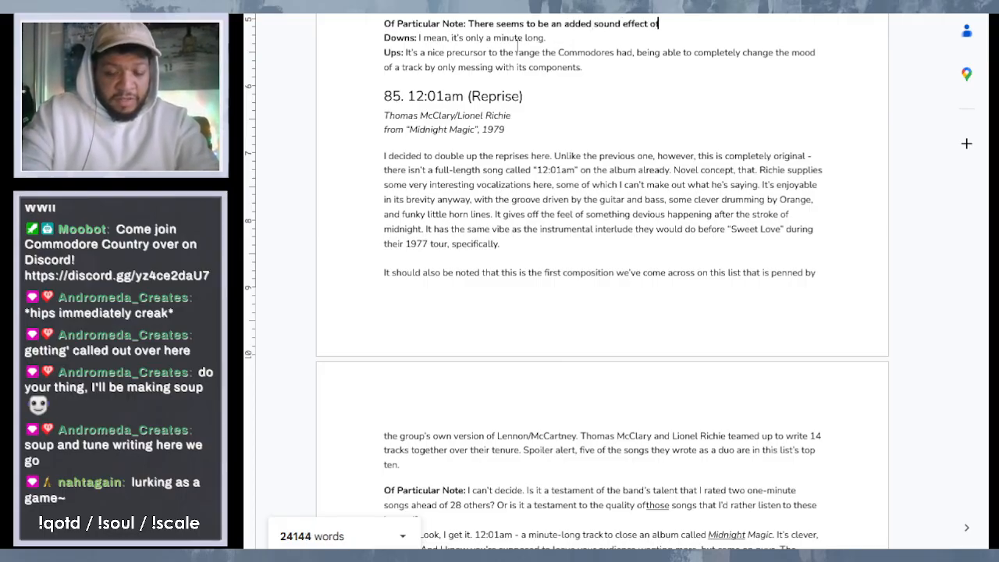
type(" some so")
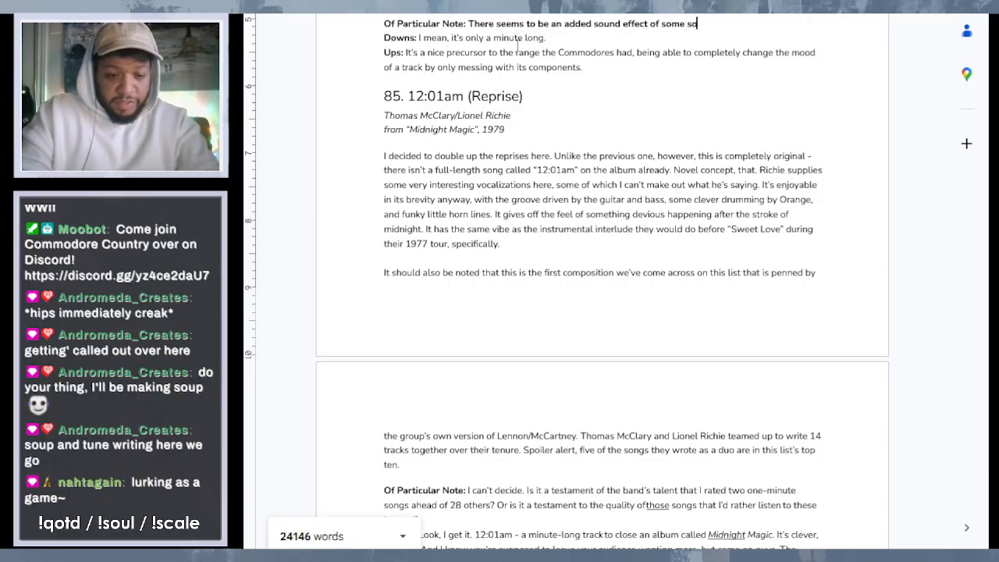
type("rt of au")
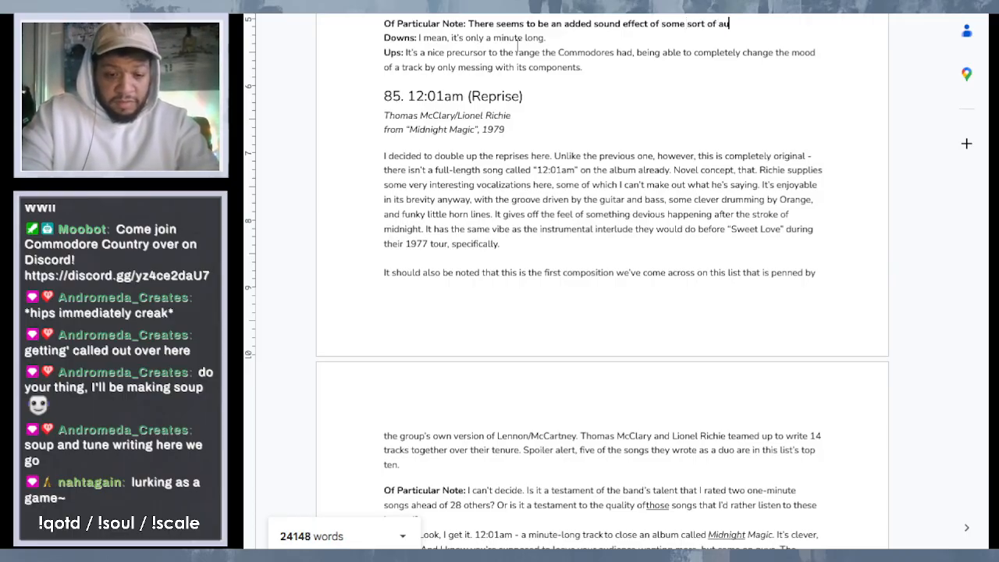
type("tomobile")
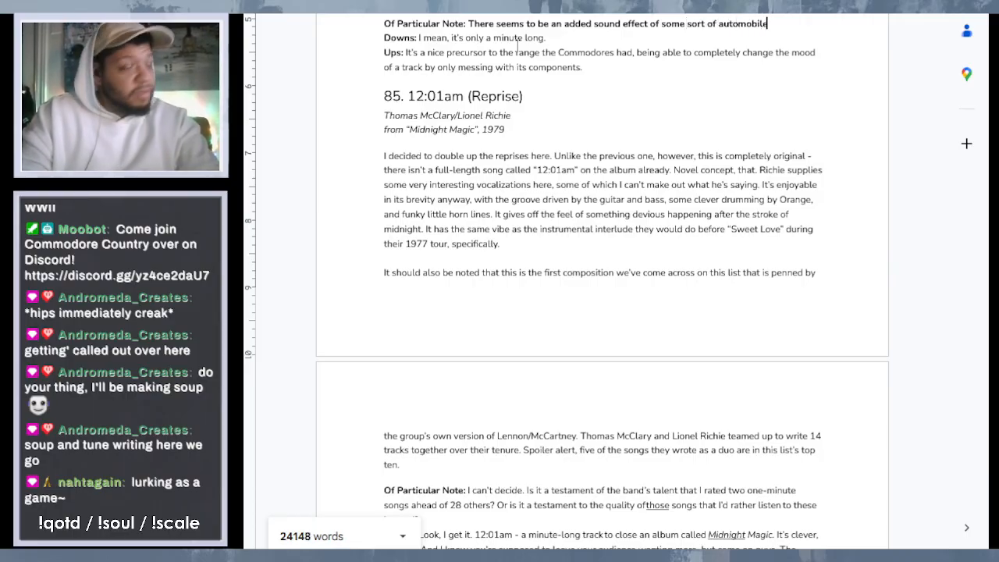
type(" engine")
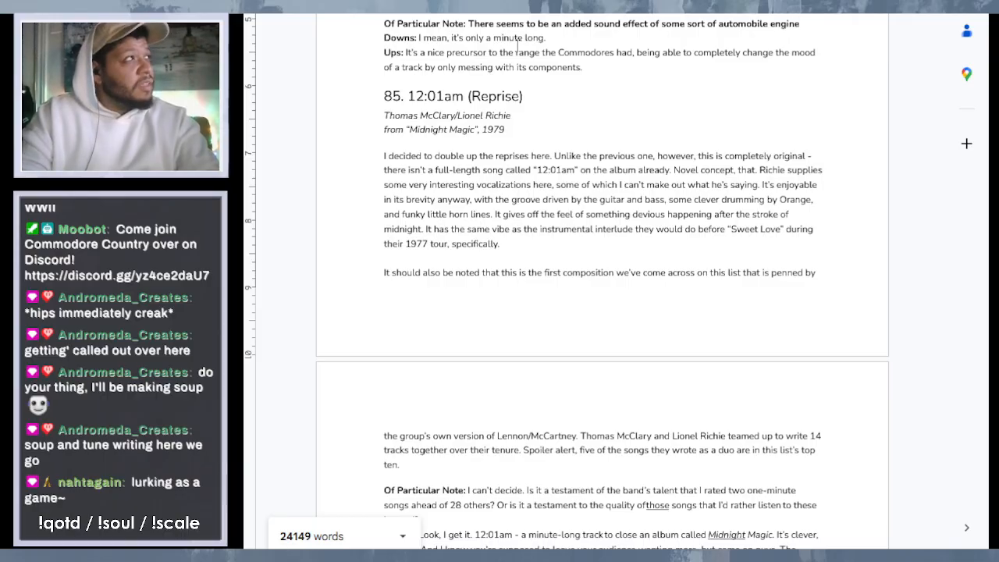
type(" includ")
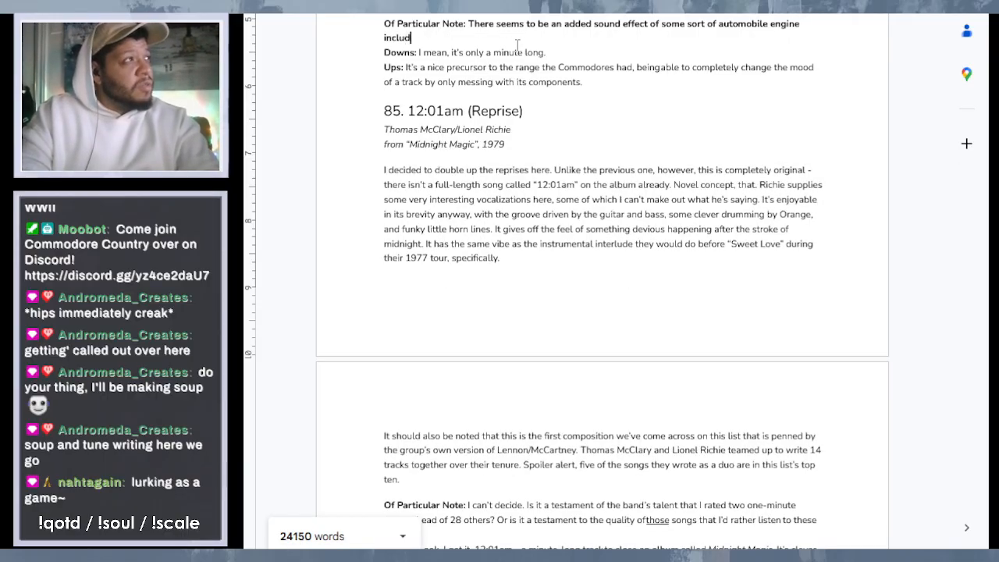
type("ed afte")
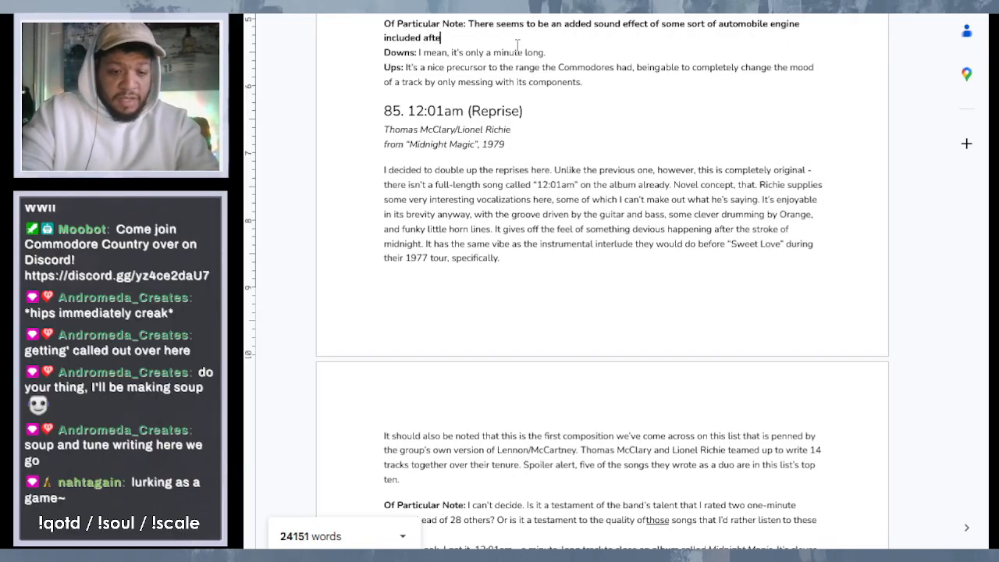
type("r Clud")
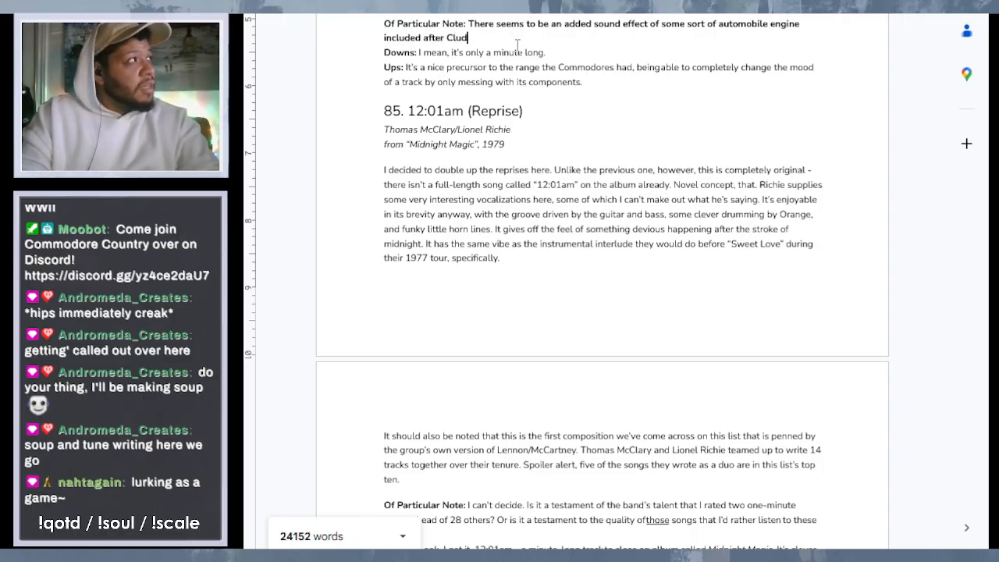
- Complete the automobile engine sentence in entry 86's "Of Particular Note" with "after Clyde finishes singing"
key("BackSpace")
key("BackSpace")
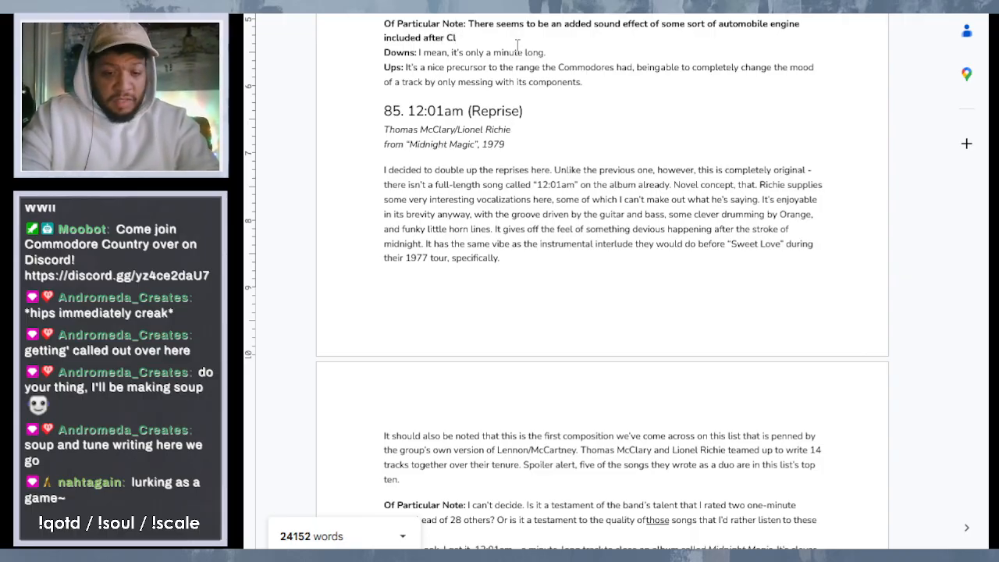
type("yde finishes ")
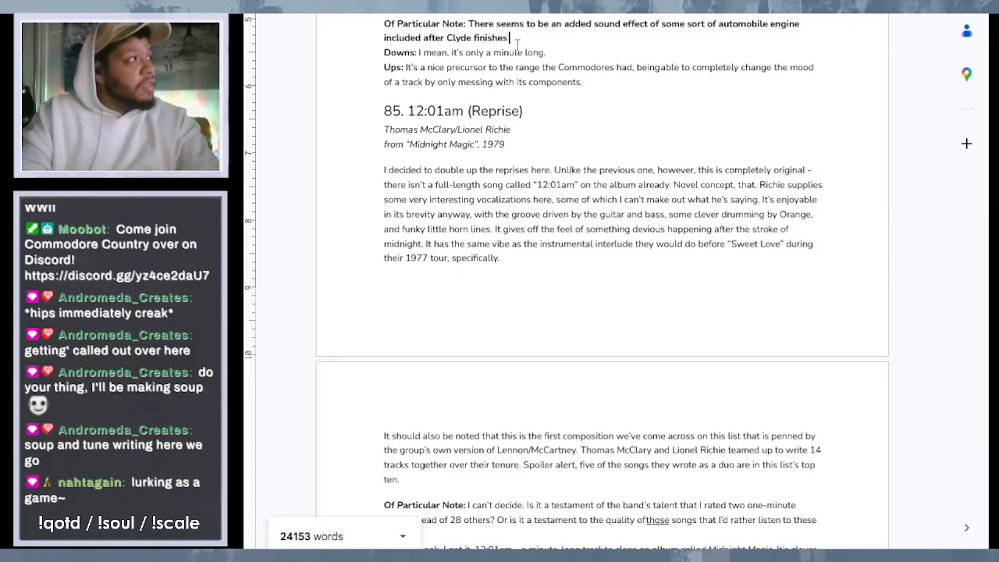
type("singing")
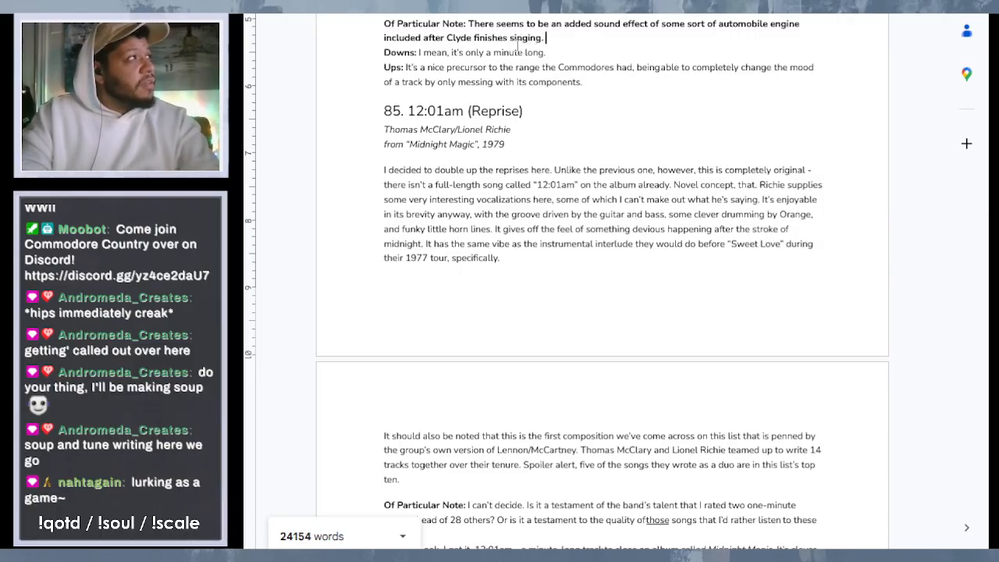
type(". A mote")
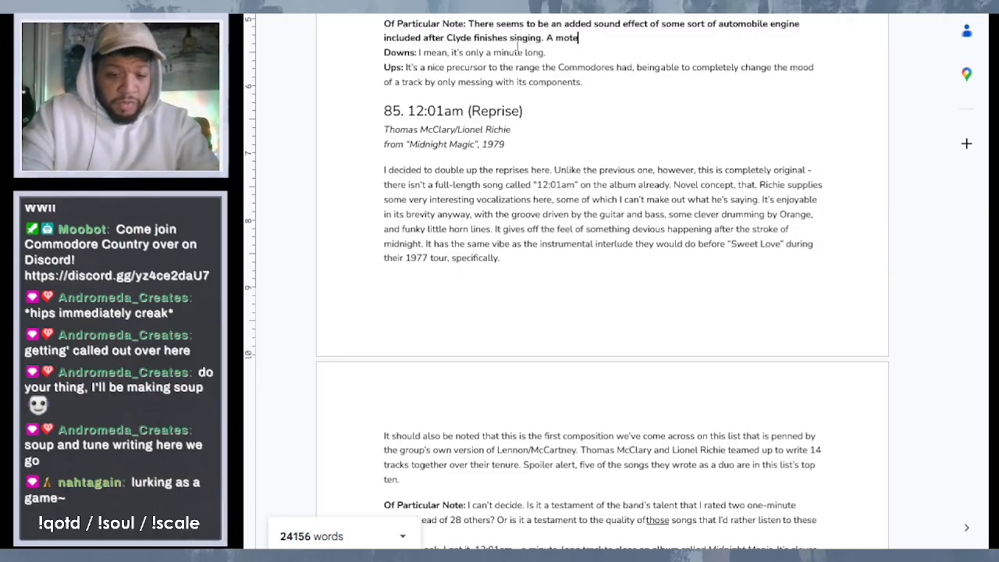
key("BackSpace")
type("orcycle? ")
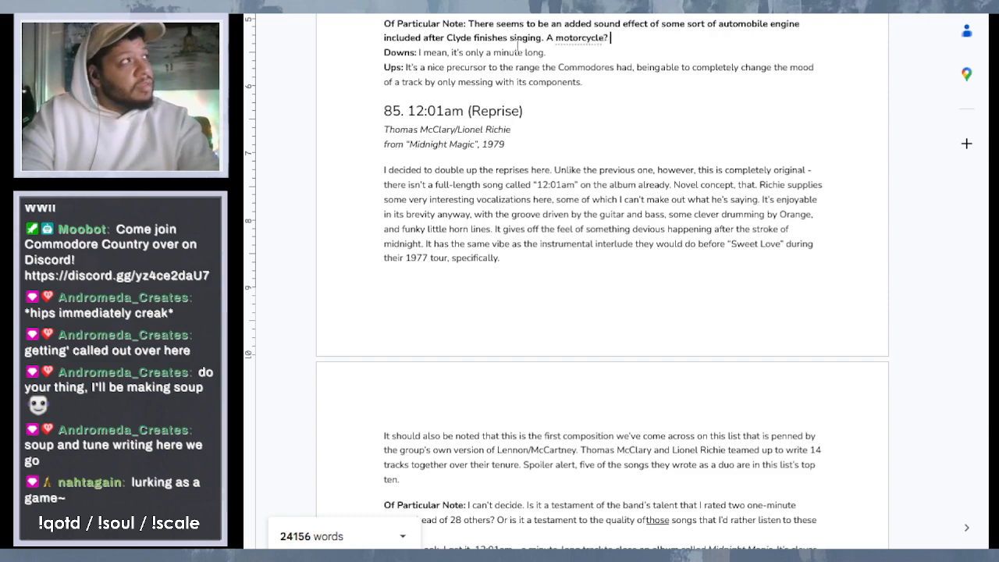
type("A ")
type("rac")
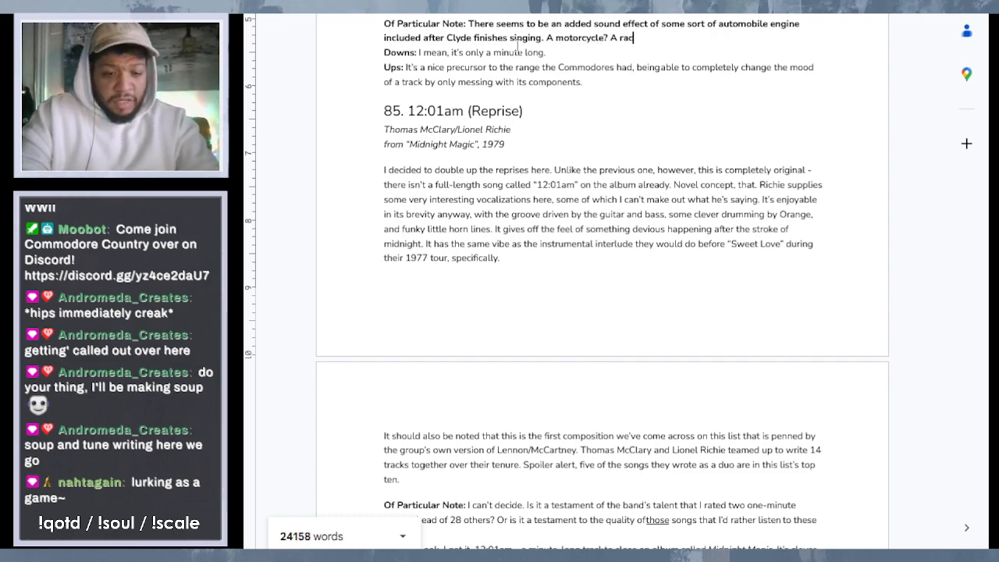
type("e car?")
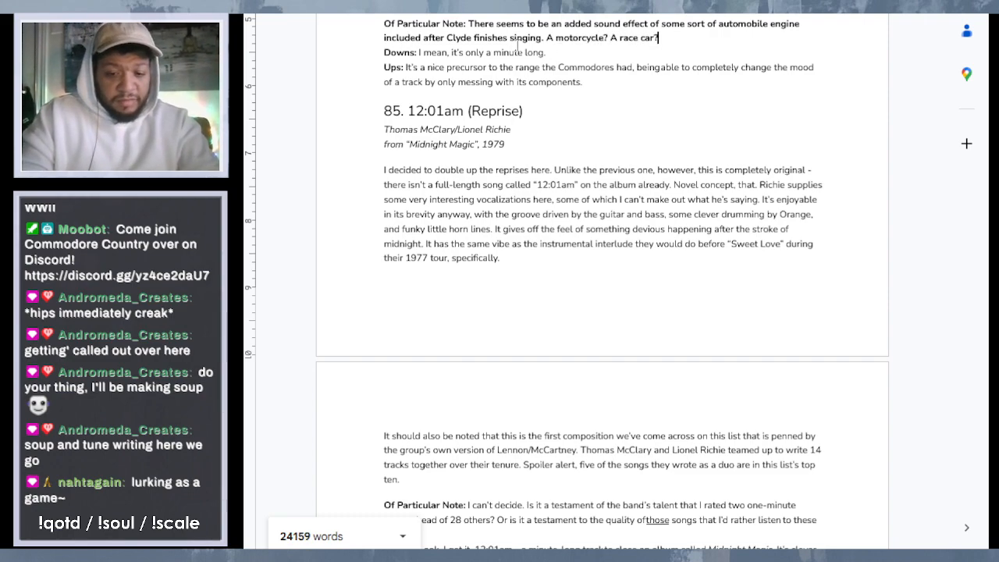
type("I don")
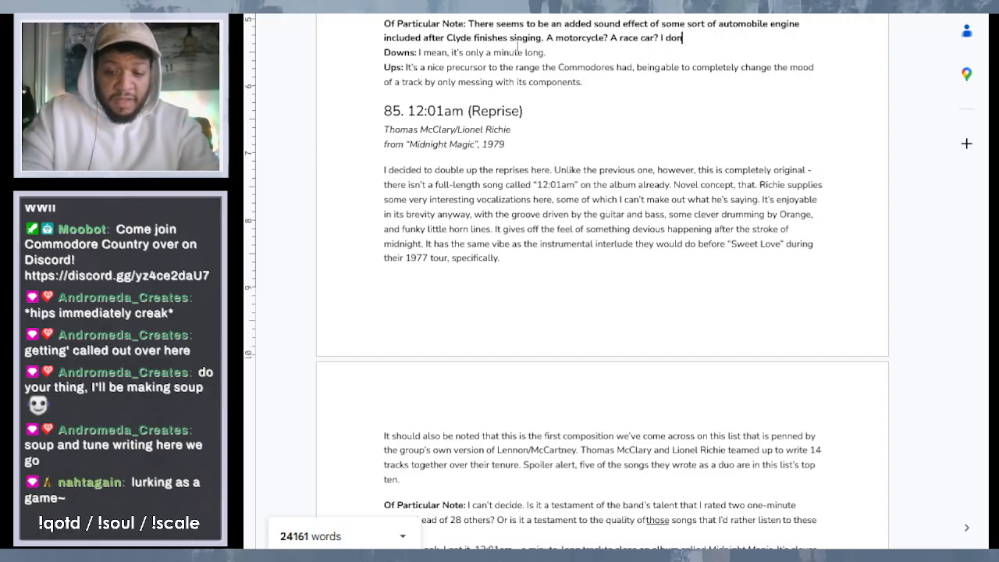
type("'t know w")
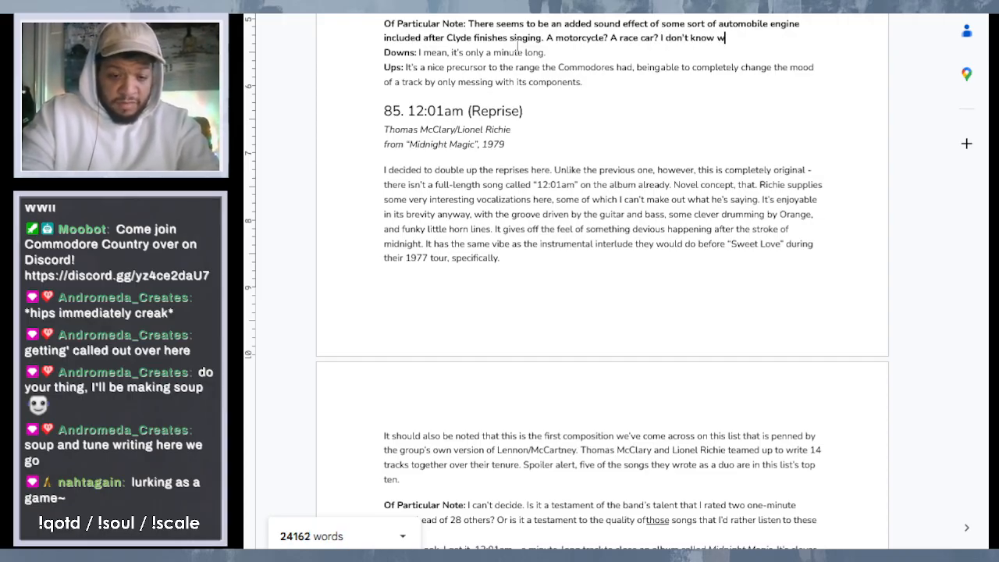
type("hat vehi")
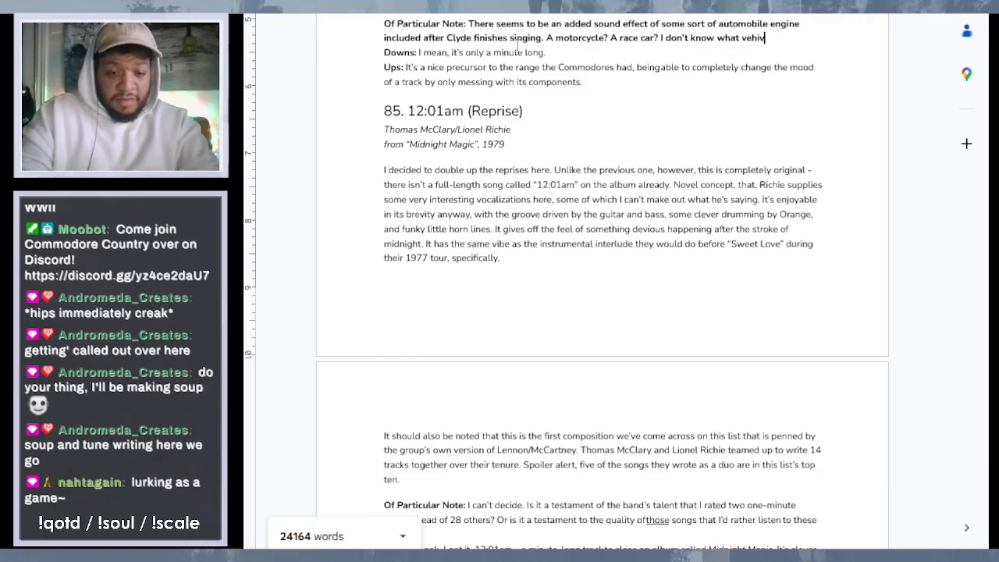
type("cl")
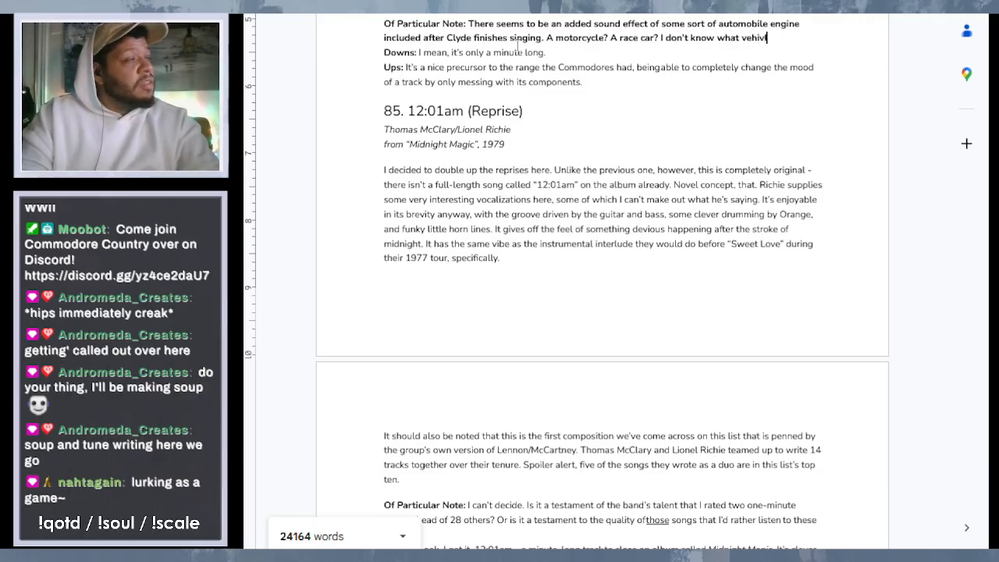
- Continue entry 86's "Of Particular Note" with "I don't know what vehicle it is" after the race car question
key("BackSpace")
key("BackSpace")
key("BackSpace")
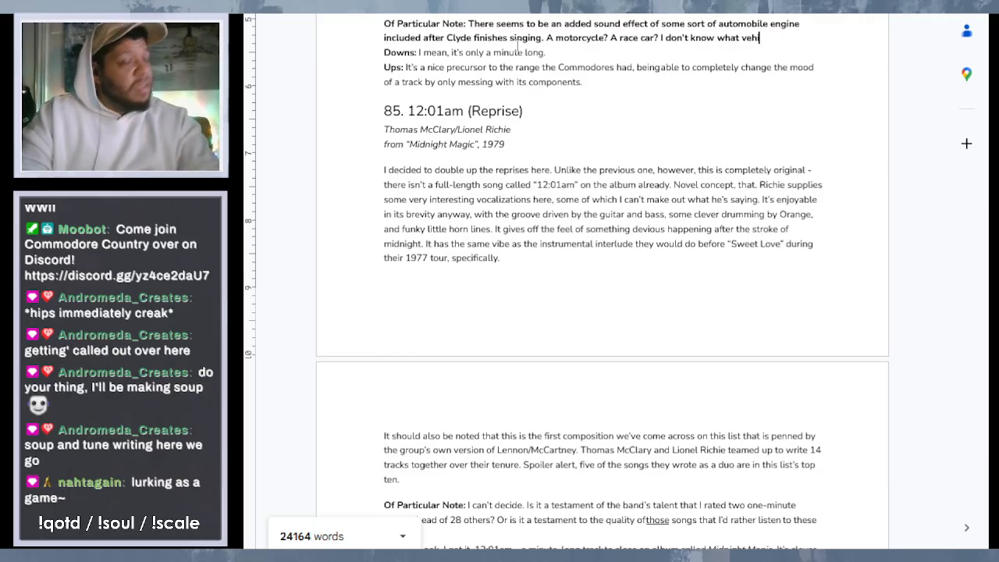
type("icle")
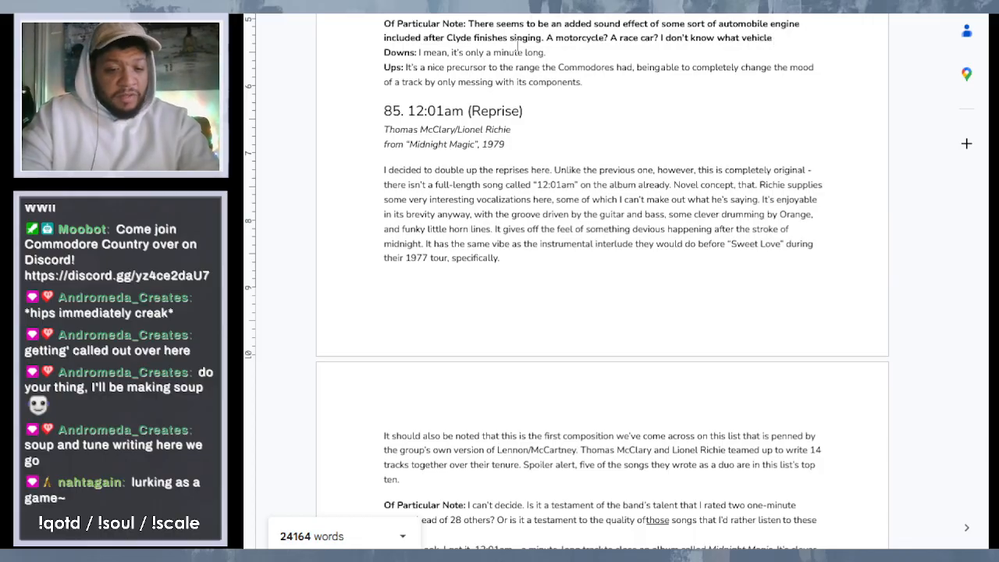
type(" it is ")
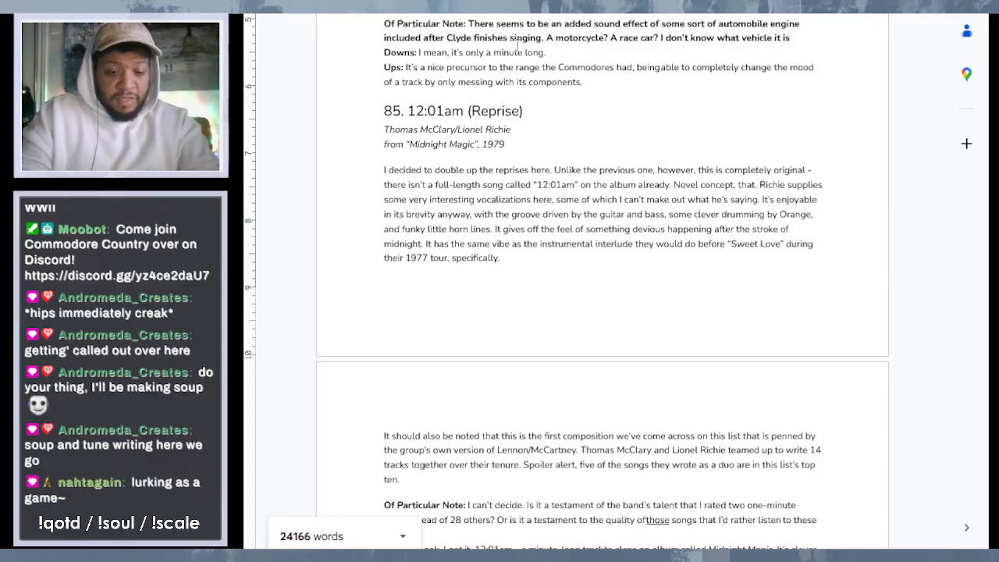
type(", sc")
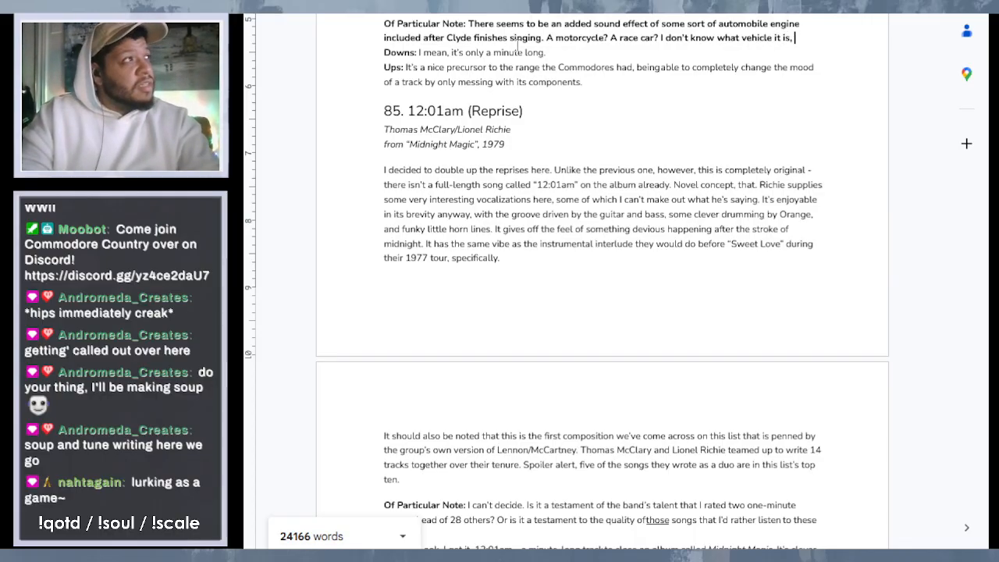
- Finish the vehicle sentence in entry 86 with ", specifically, but it's there."
key("BackSpace")
key("BackSpace")
type("peci")
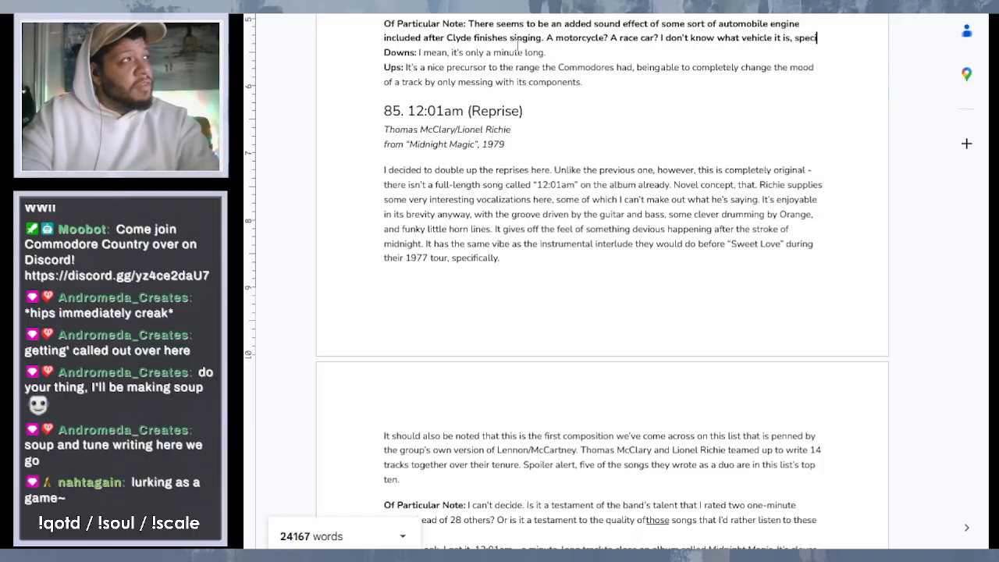
type("fically, ")
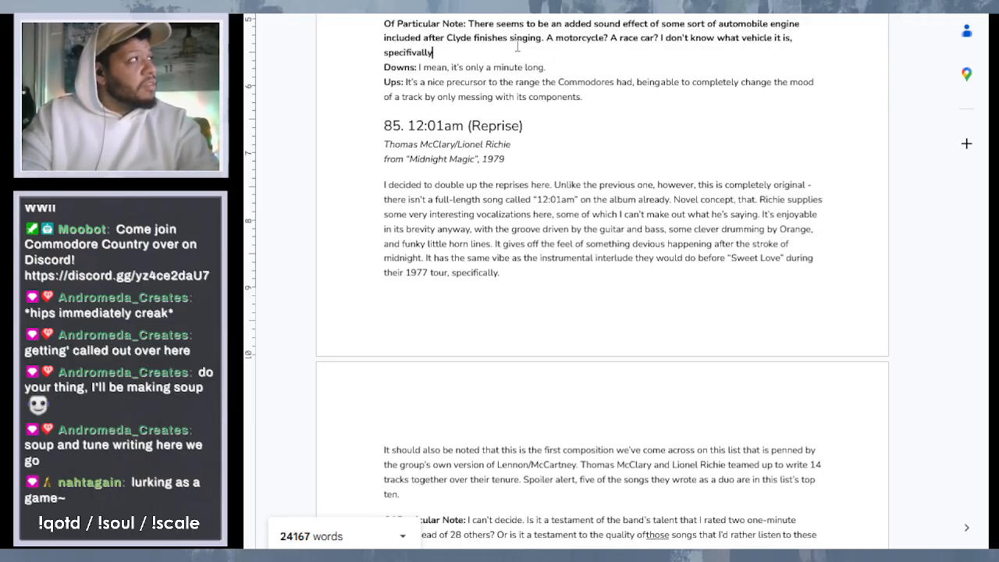
type("but ")
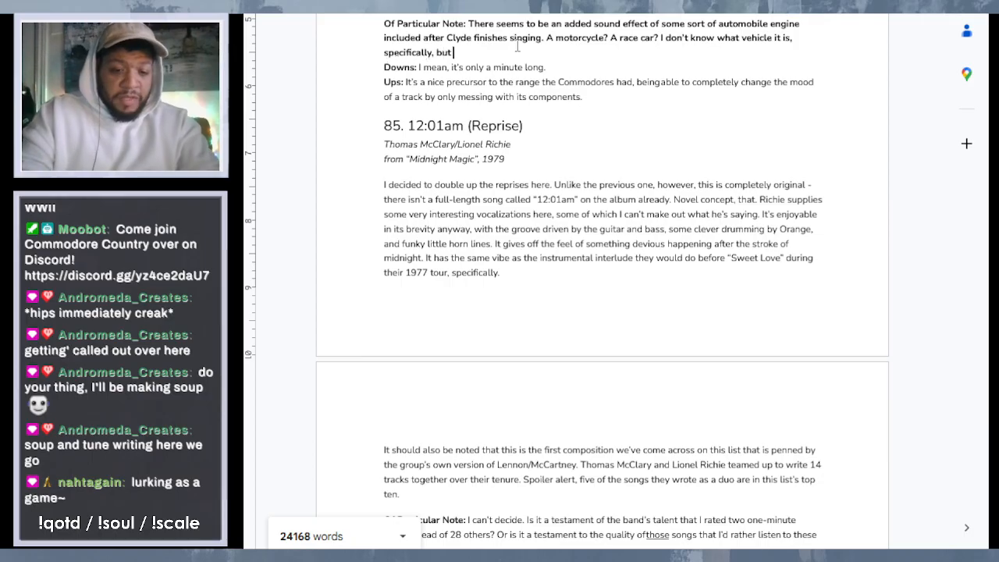
type("it's there. ")
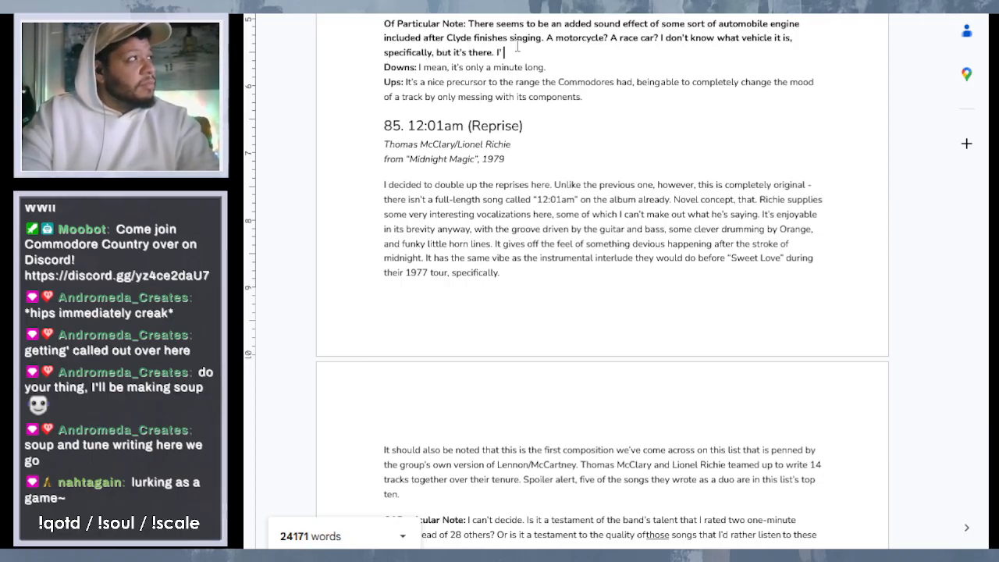
type("I'm not")
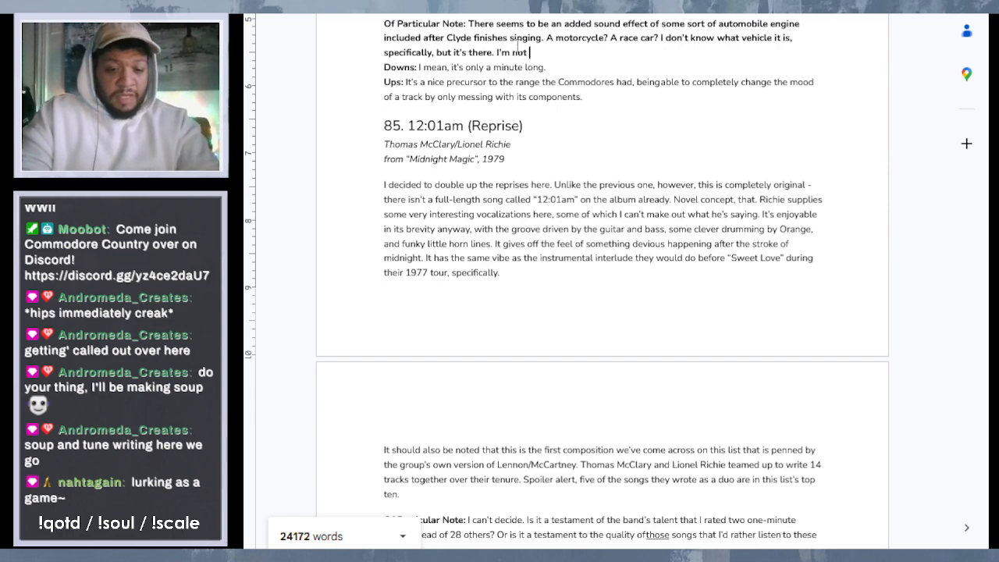
type(" really ")
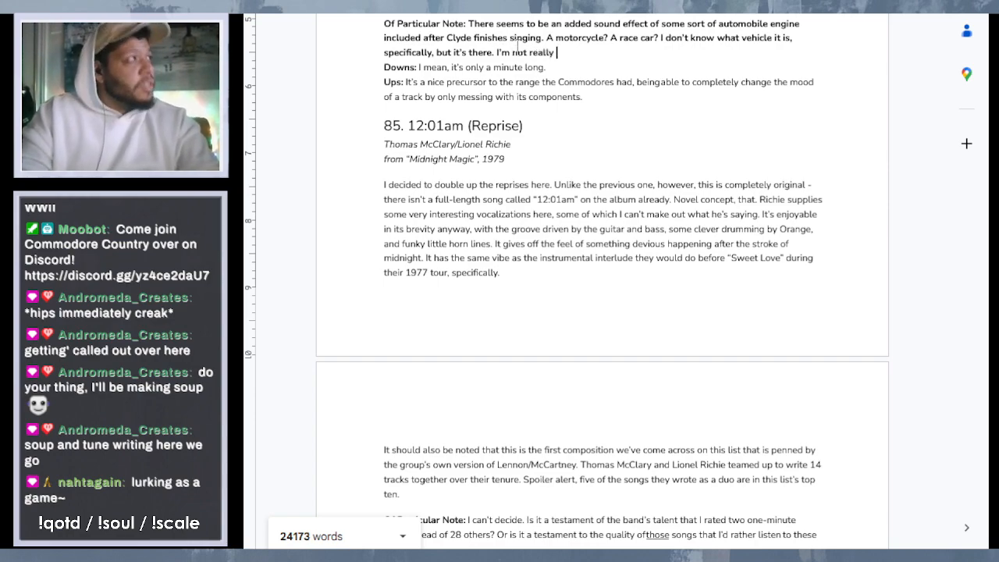
type("sure ")
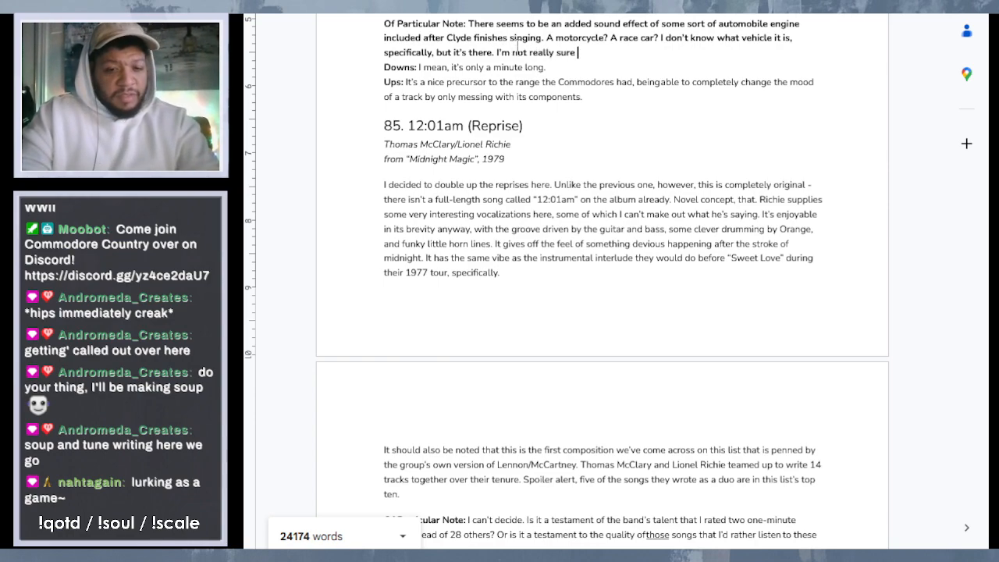
type("what that hs")
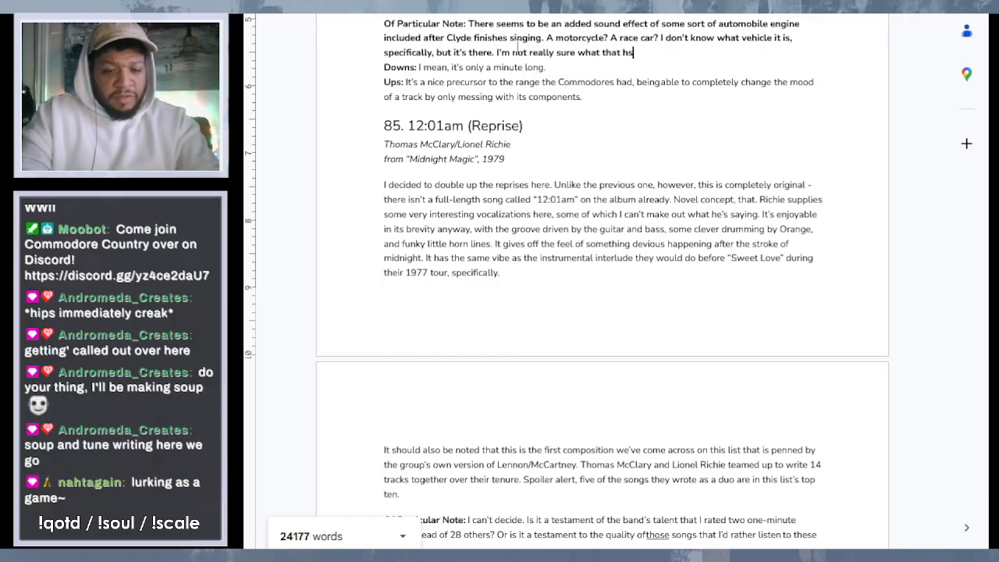
- Start another sentence in entry 86's "Of Particular Note" with "I'm not really sure what that has to do with"
key("BackSpace")
type("as to s")
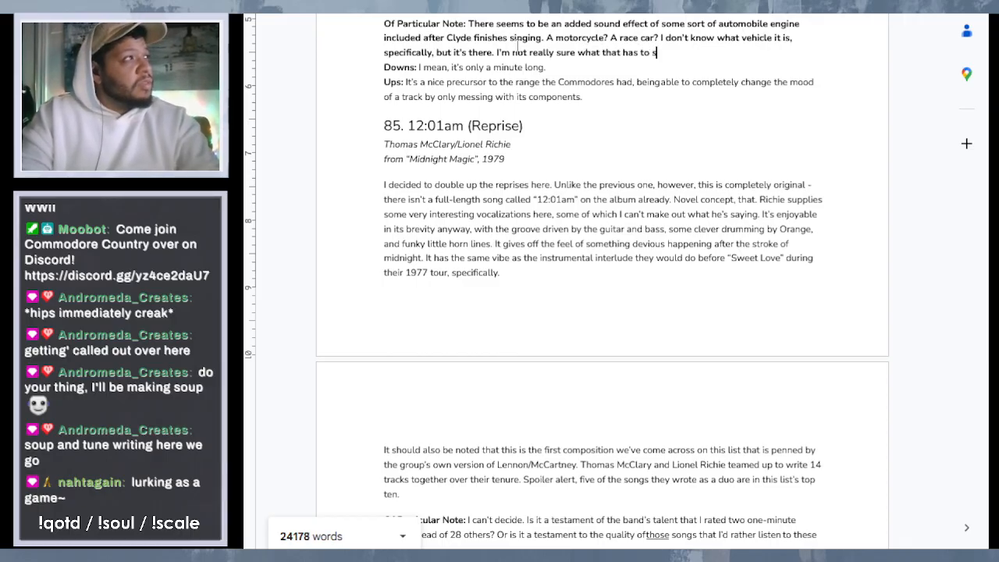
key("BackSpace")
type("do with ")
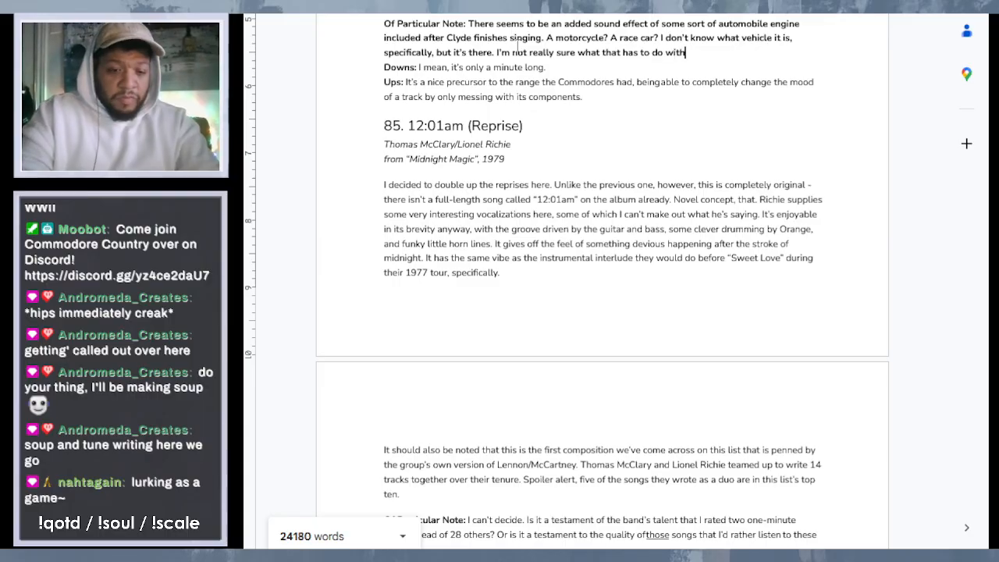
type("the theme of ")
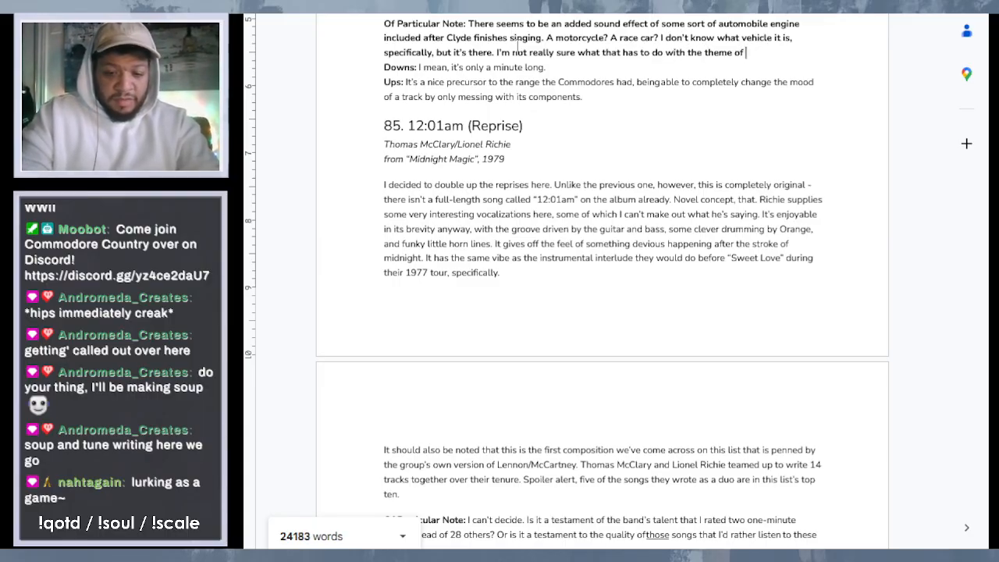
type("\"Wid")
type("e")
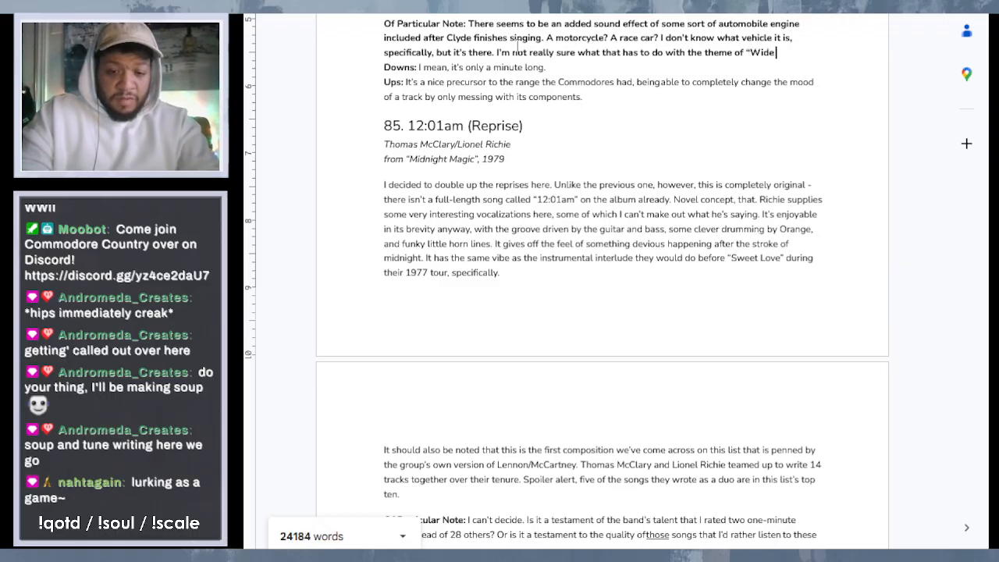
type(" Open”")
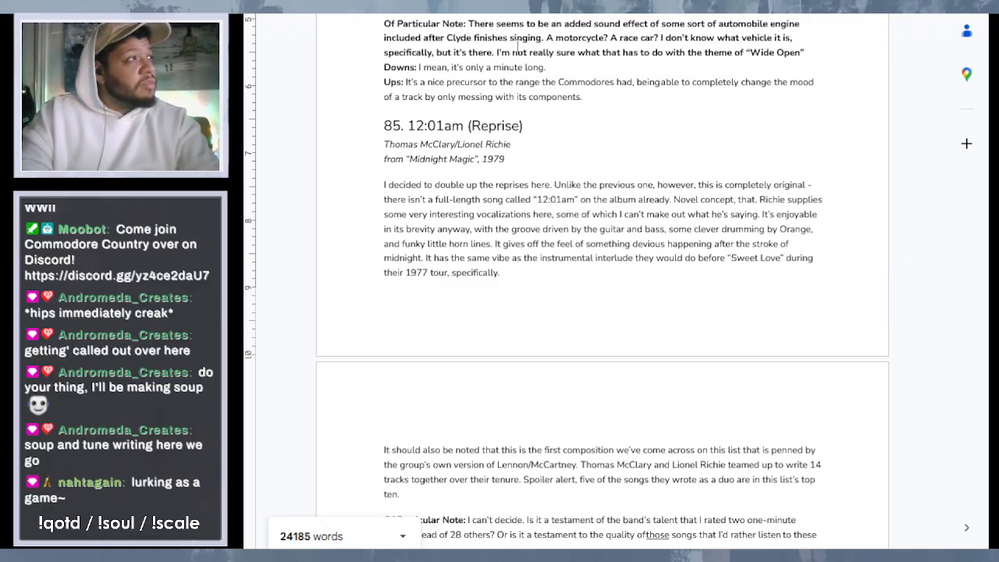
type("\",")
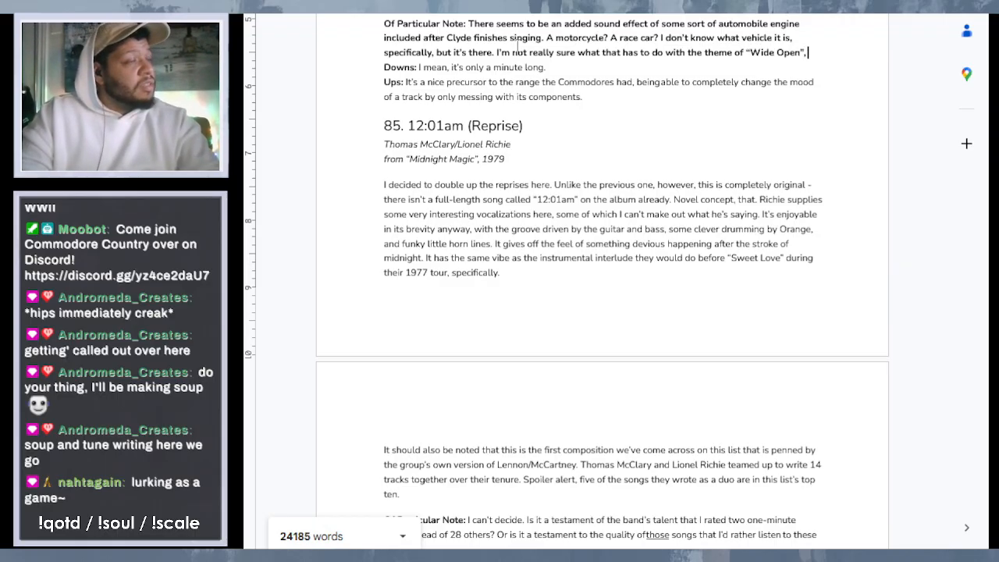
type(" Loik")
key("BackSpace")
key("BackSpace")
key("BackSpace")
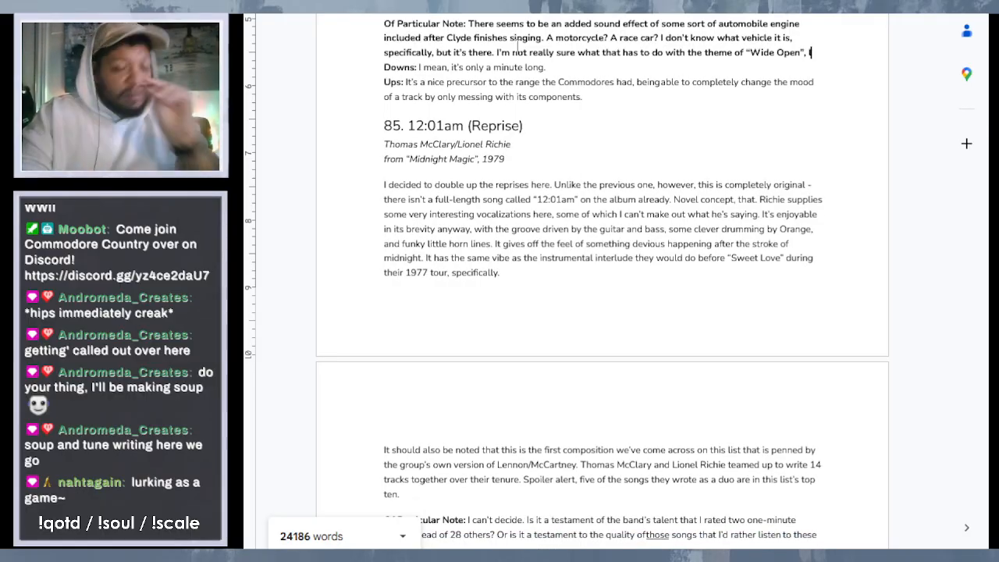
type("ike maybe")
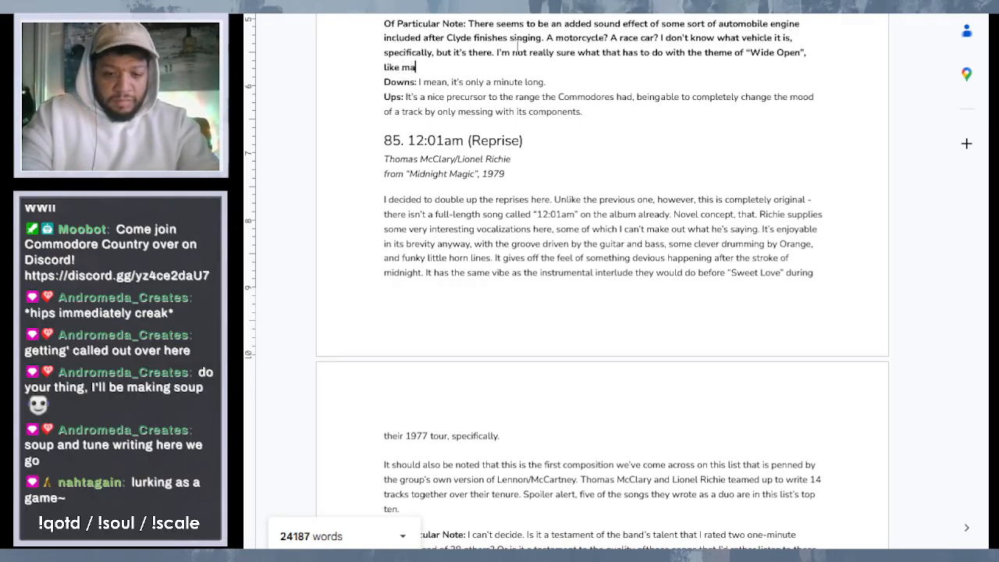
key("BackSpace")
key("BackSpace")
key("BackSpace")
key("BackSpace")
key("BackSpace")
key("BackSpace")
key("BackSpace")
key("BackSpace")
key("BackSpace")
key("BackSpace")
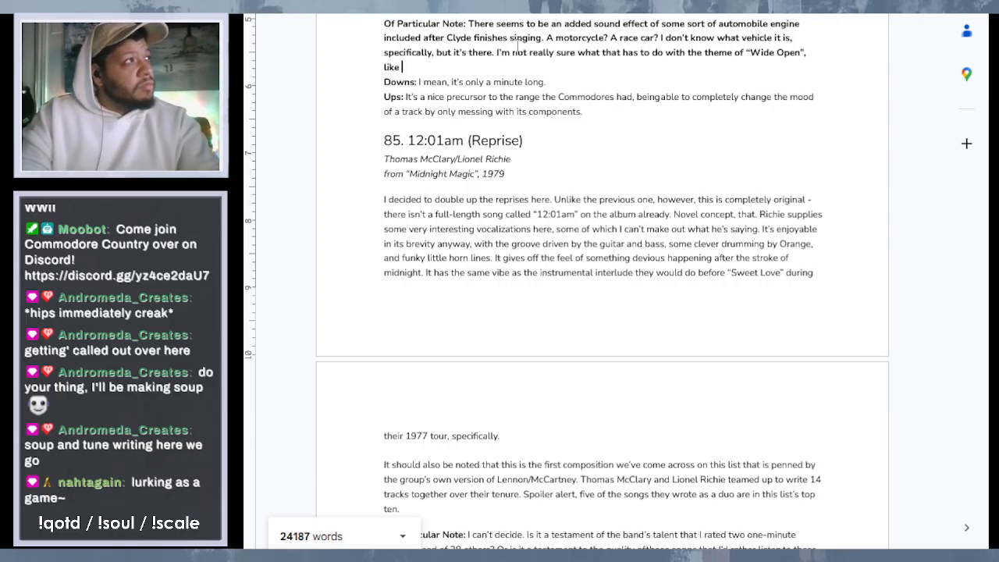
key("BackSpace")
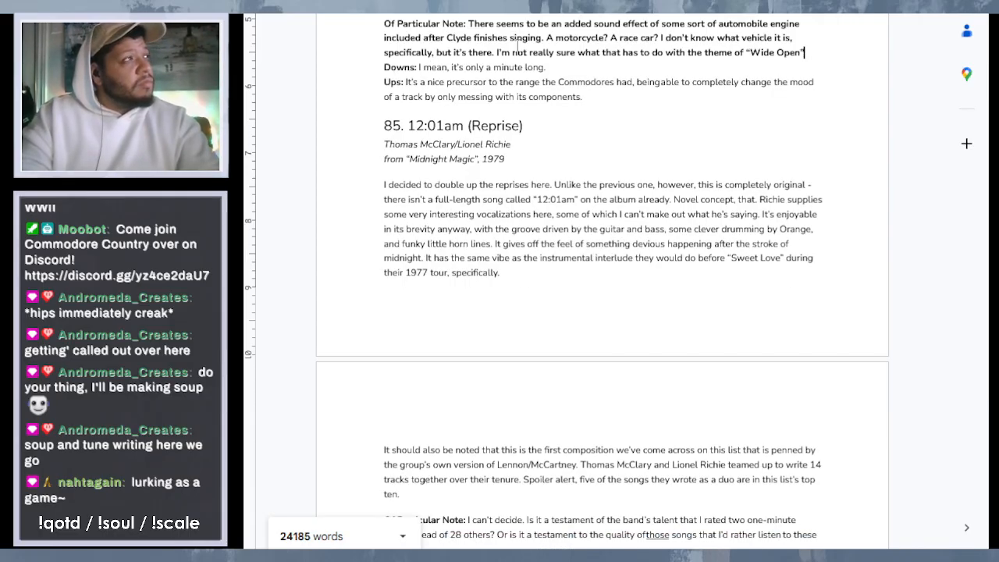
- End the "Wide Open" theme sentence with a period and add "Maybe they just thought it sounded good" in entry 86
key("BackSpace")
type(".")
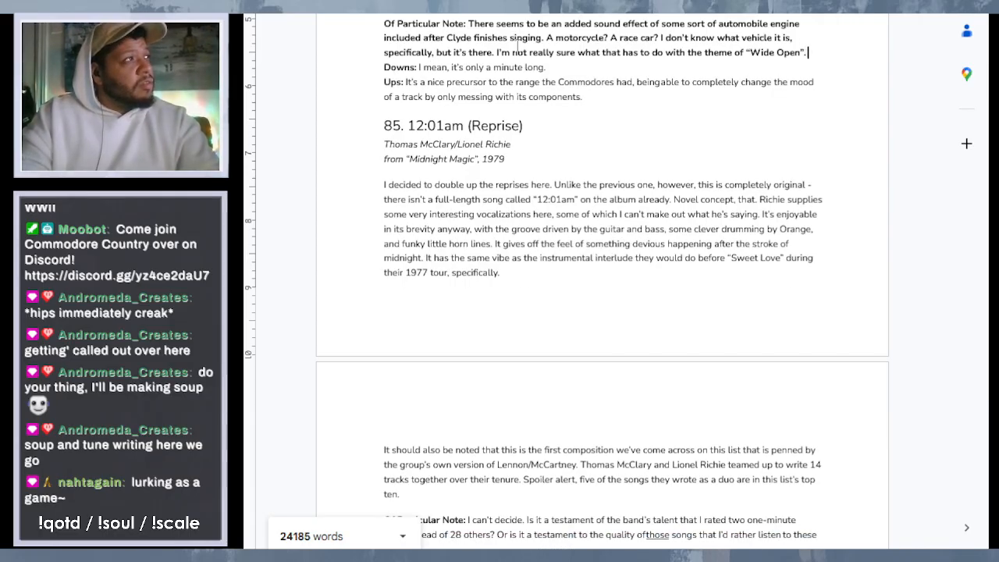
type(" Maybe they")
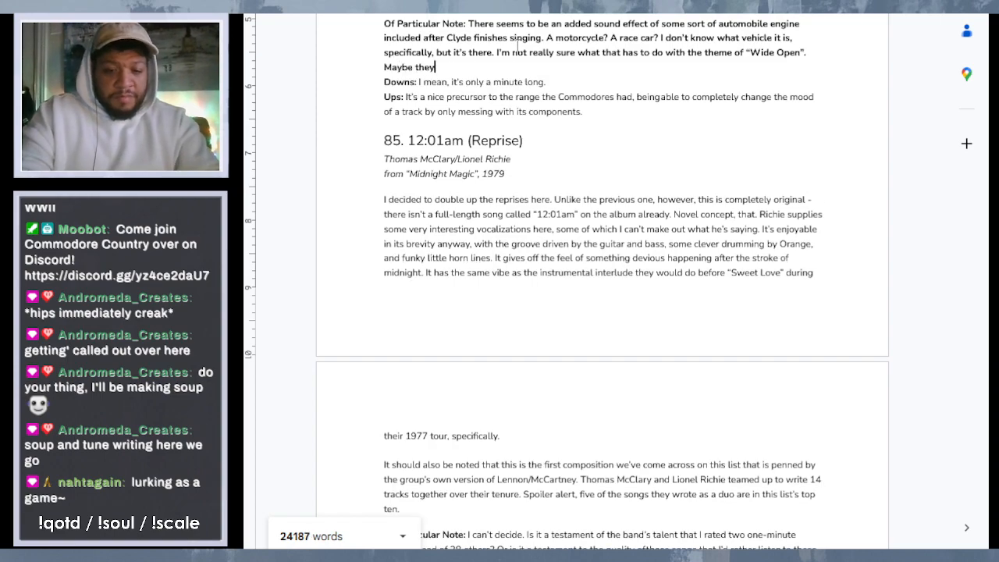
type(" just t")
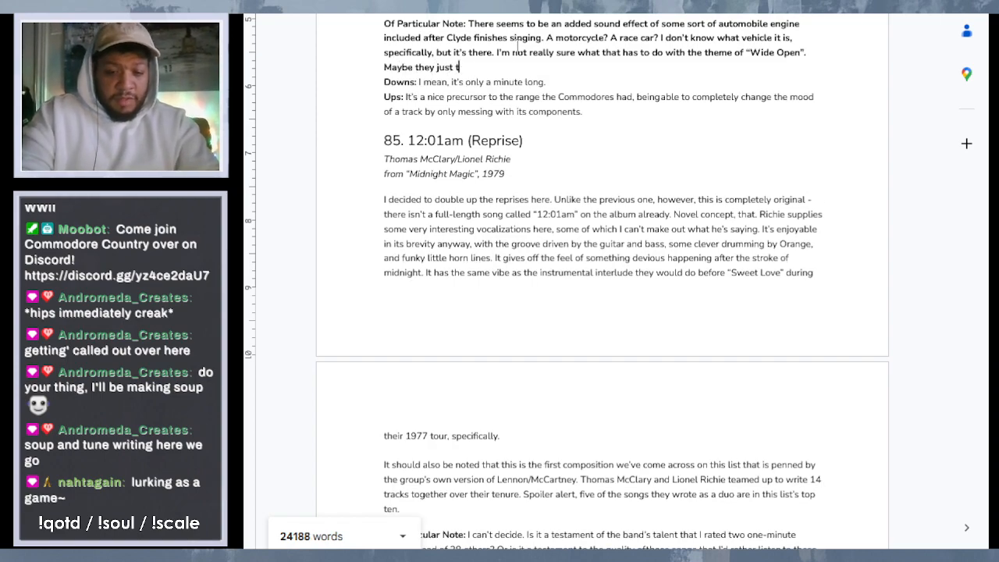
type("hought it ")
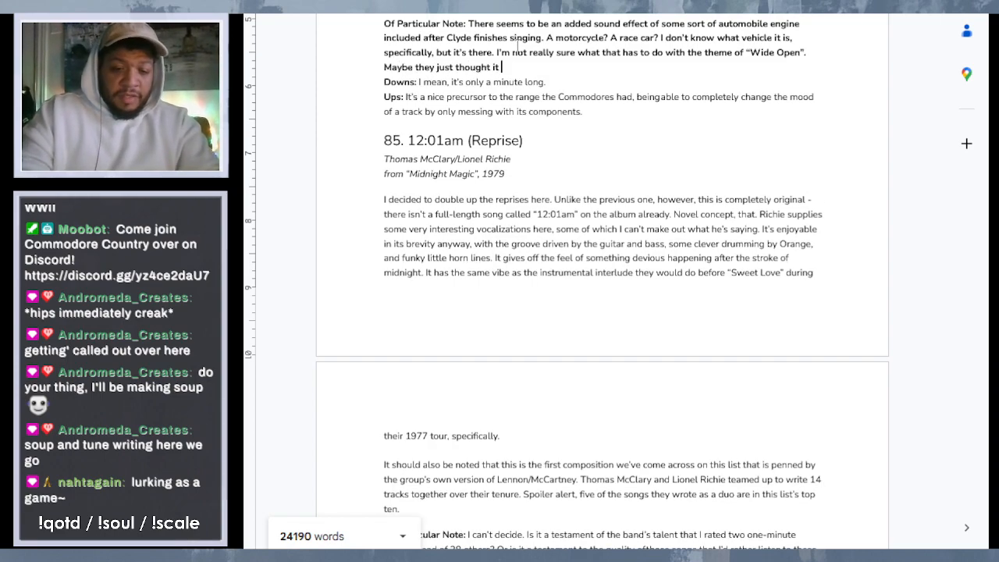
type("sounded good")
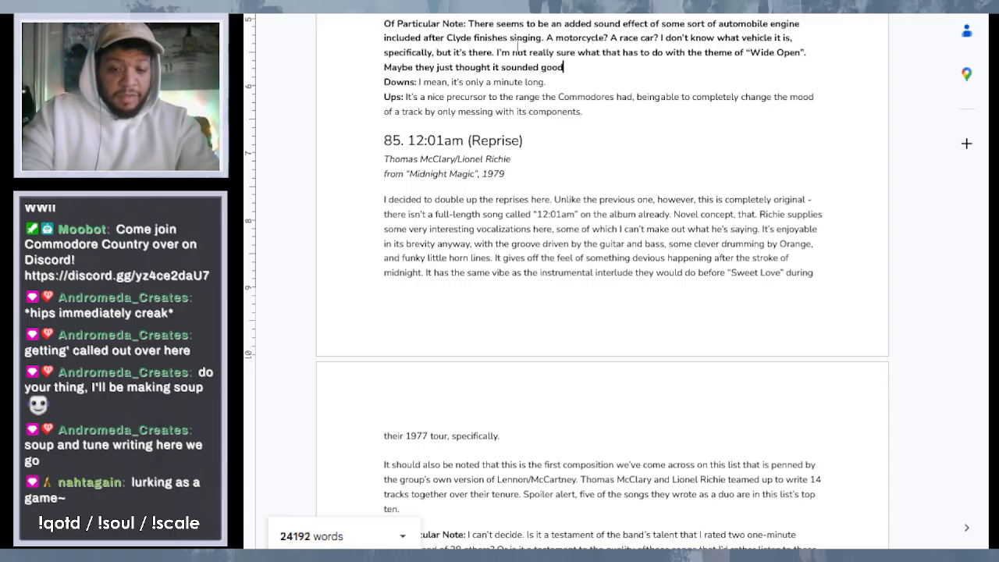
type(". They're")
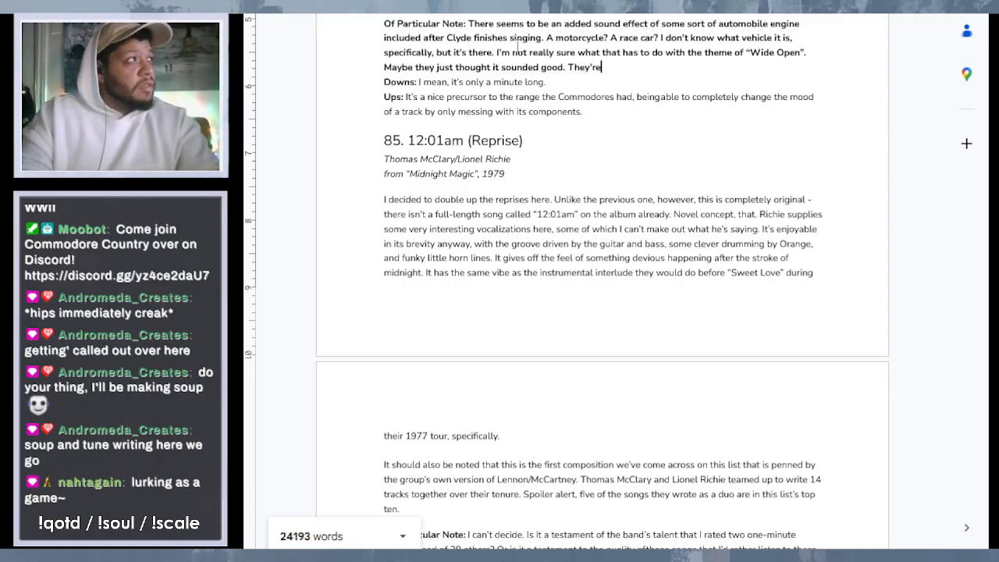
type(" no")
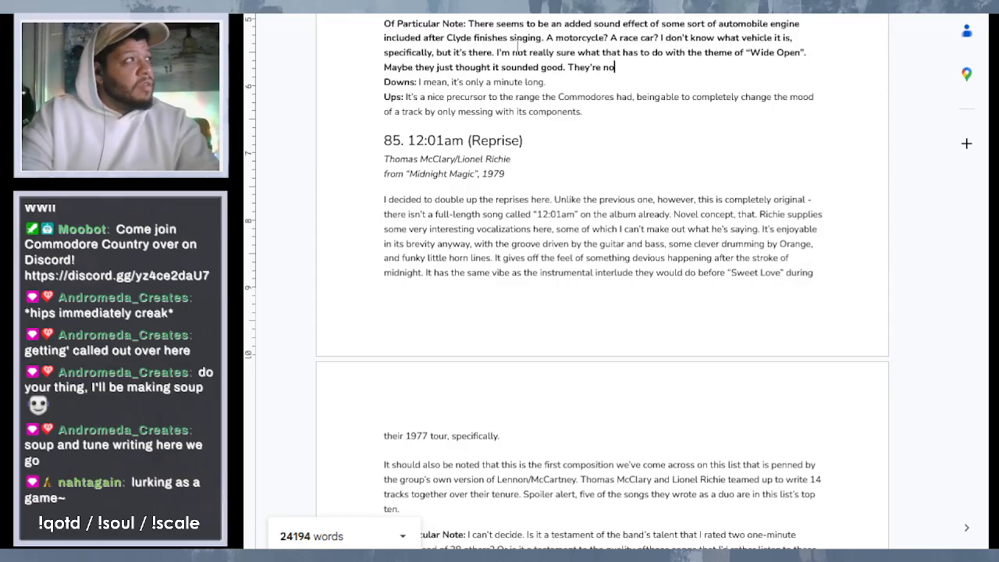
type("t wrong")
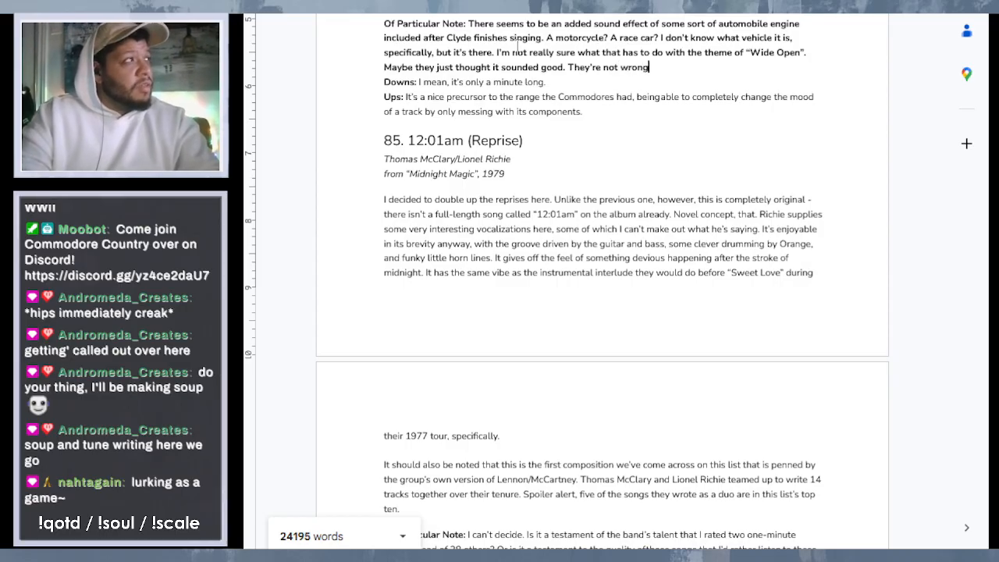
type(".")
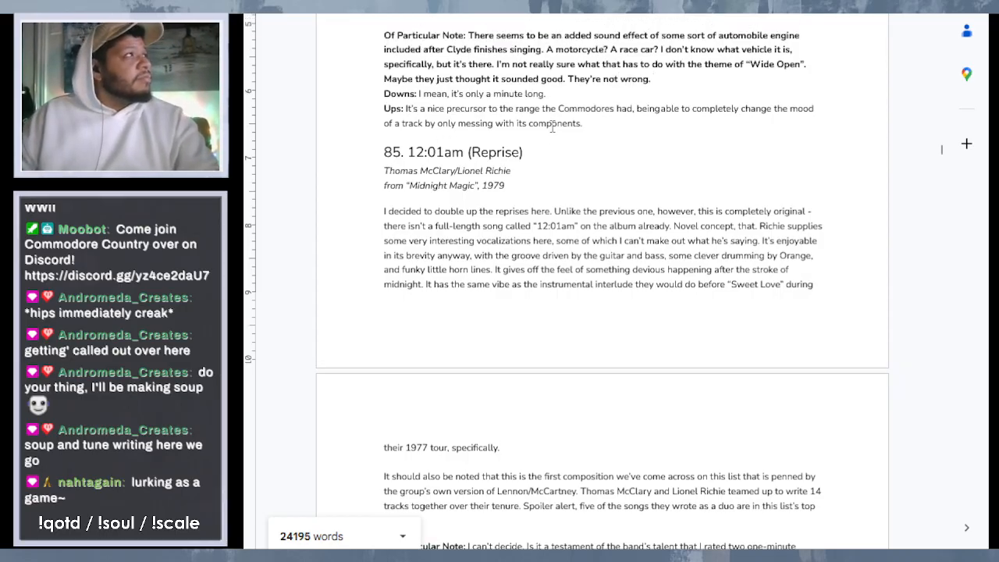
- Remove the bold formatting from entry 86's "Of Particular Note" text, from "There seems to be" through "They're not wrong.", keeping the label bold
scroll(660, 134, "up", 1)
left_click_drag(675, 131, 563, 110)
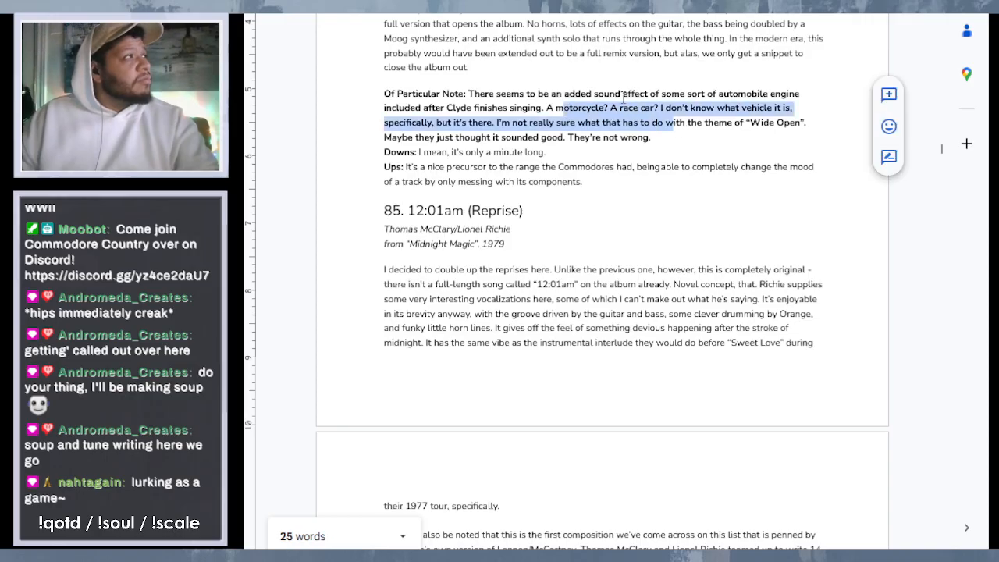
left_click_drag(652, 139, 467, 92)
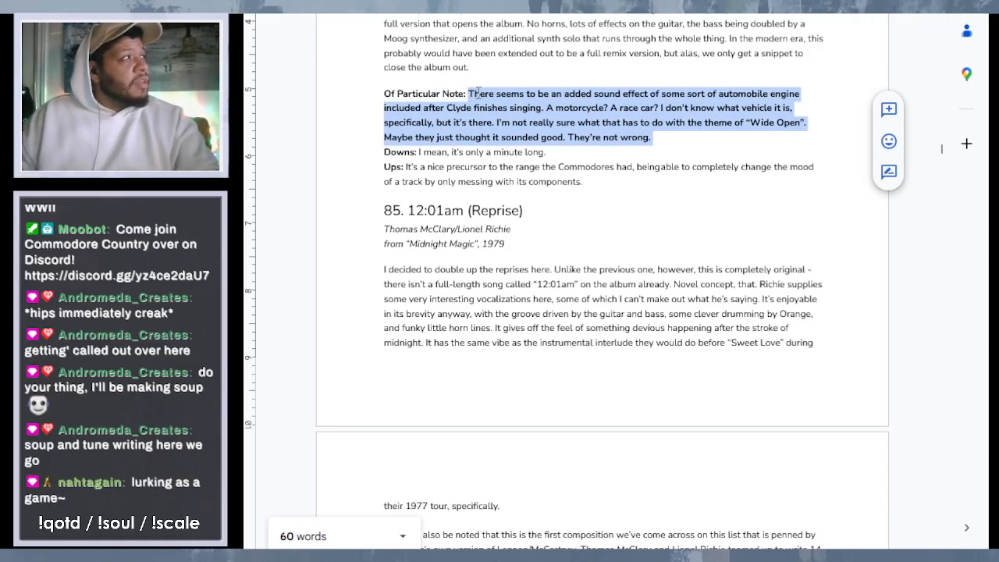
key("ctrl+b")
left_click(661, 182)
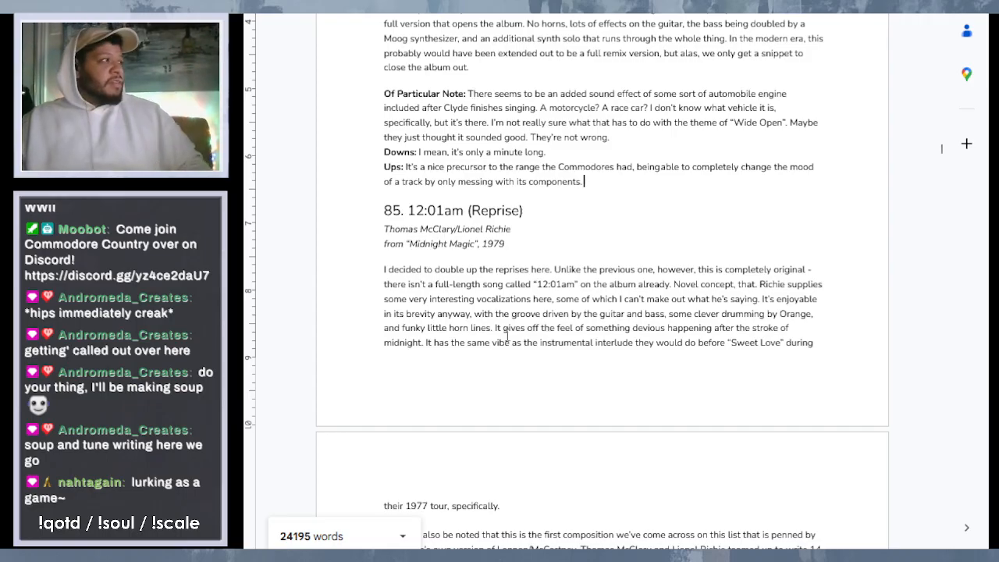
- Read through entries 85 "12:01am (Reprise)" and 84 "I'm Ready", checking their "Of Particular Note" sections for missing text
scroll(692, 162, "down", 5)
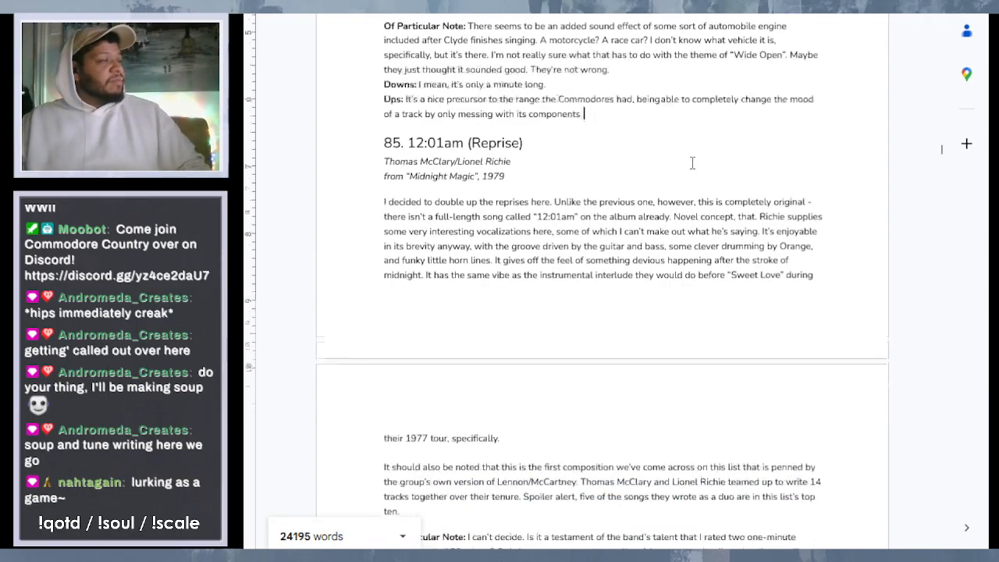
scroll(692, 163, "down", 3)
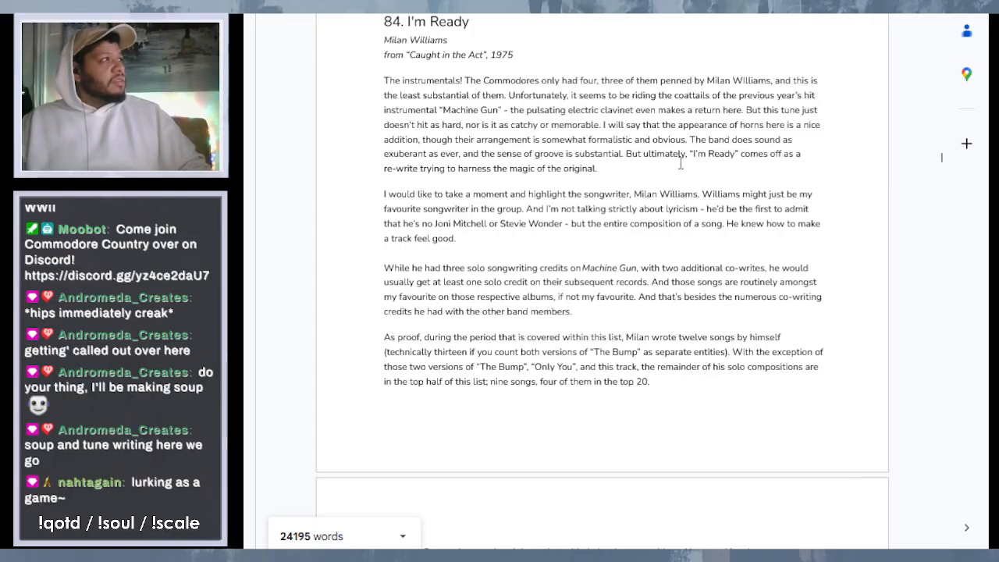
scroll(681, 164, "up", 2)
scroll(681, 163, "down", 5)
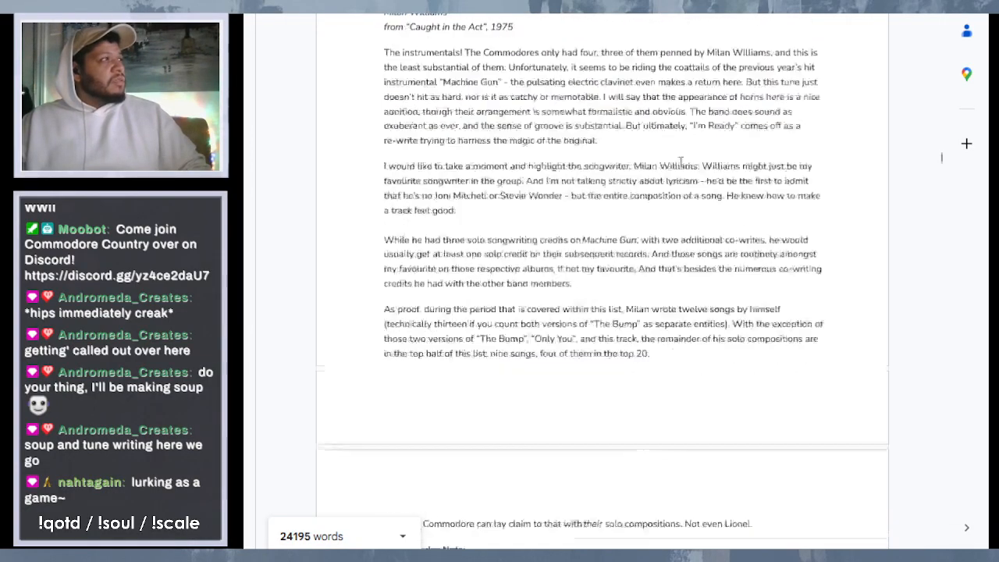
scroll(681, 164, "down", 1)
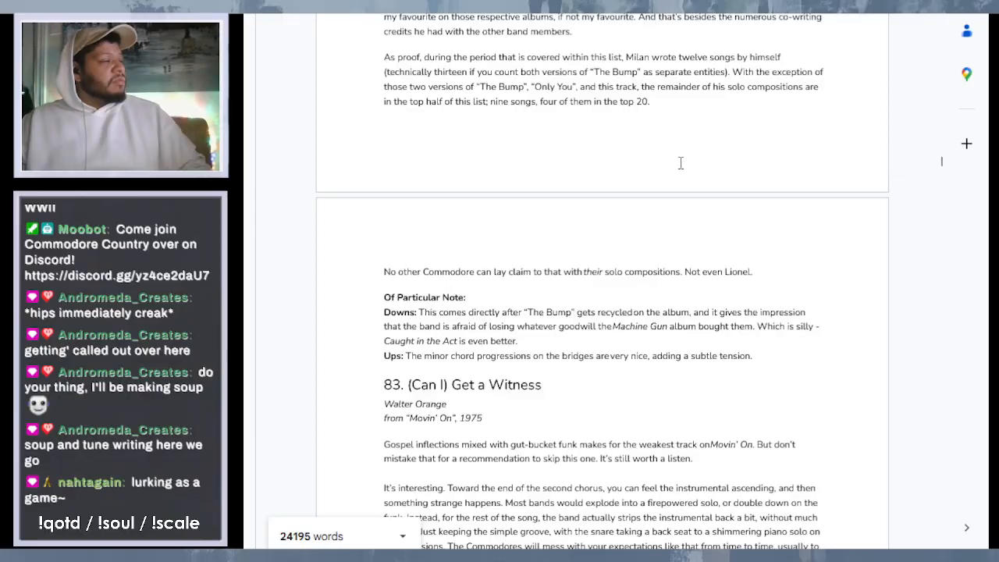
scroll(681, 164, "down", 2)
scroll(681, 164, "up", 5)
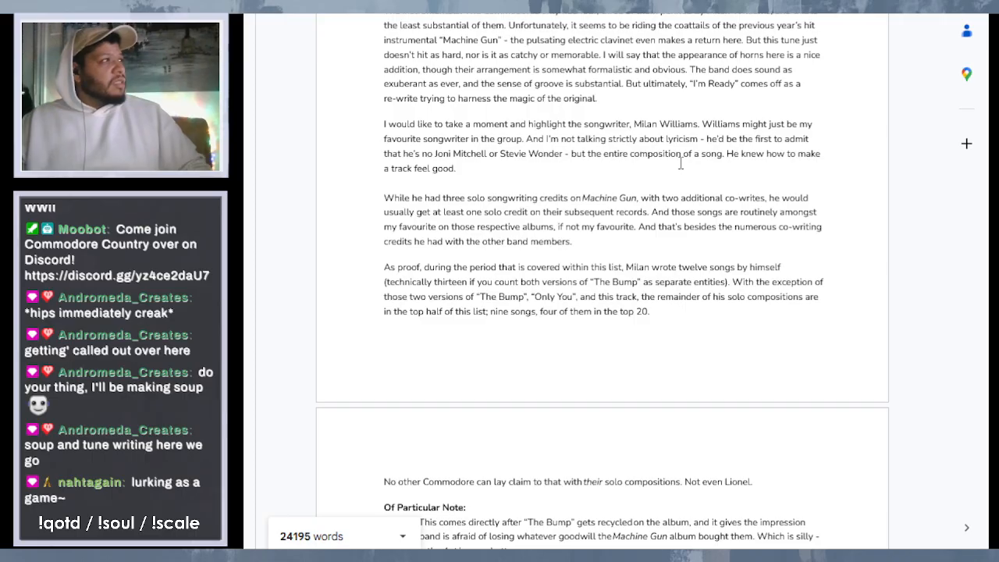
scroll(681, 164, "down", 3)
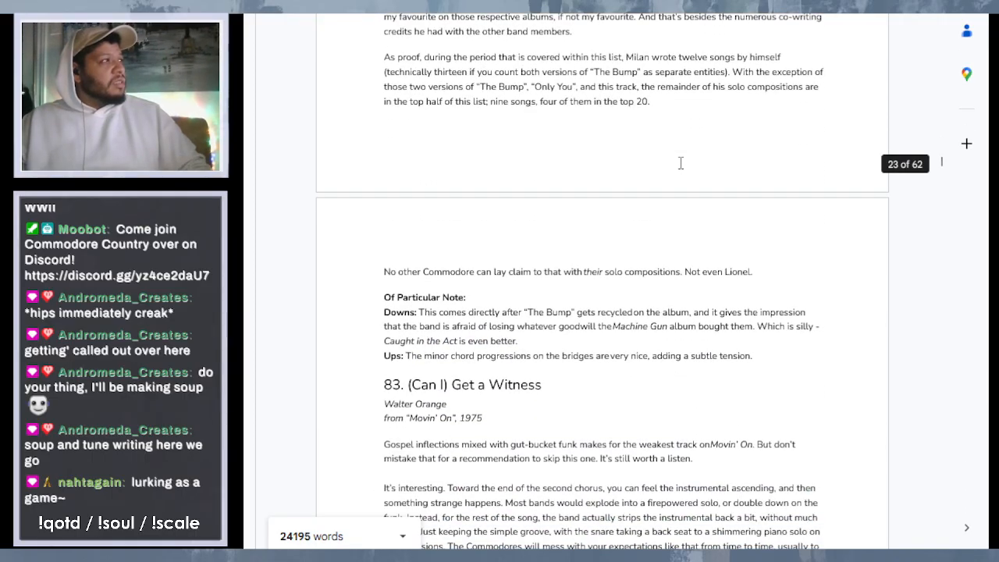
scroll(681, 162, "down", 2)
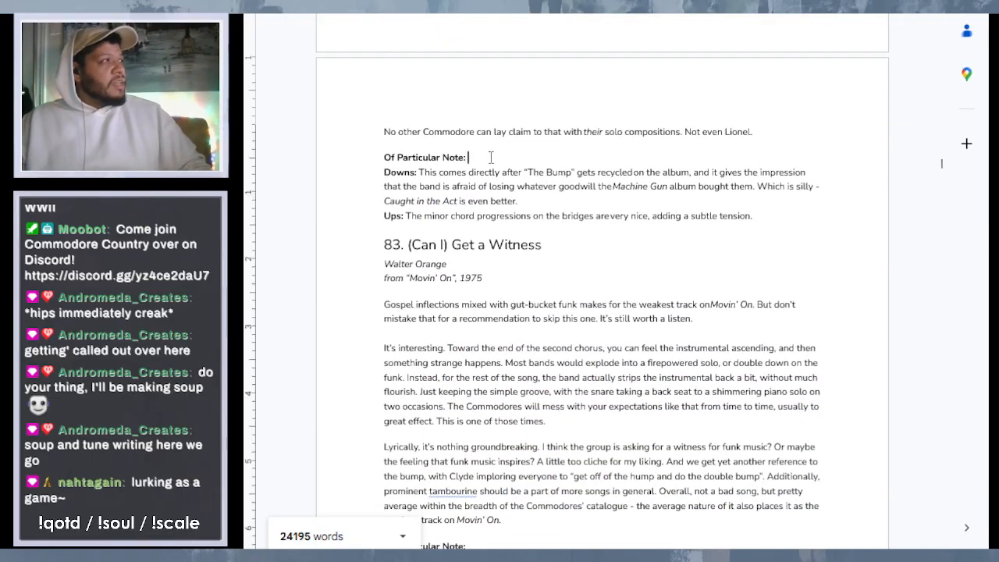
- Review entry 83 "(Can I) Get a Witness" with its "Of Particular Note" section and the start of entry 82 "Can't Let You Tease Me"
scroll(558, 310, "down", 3)
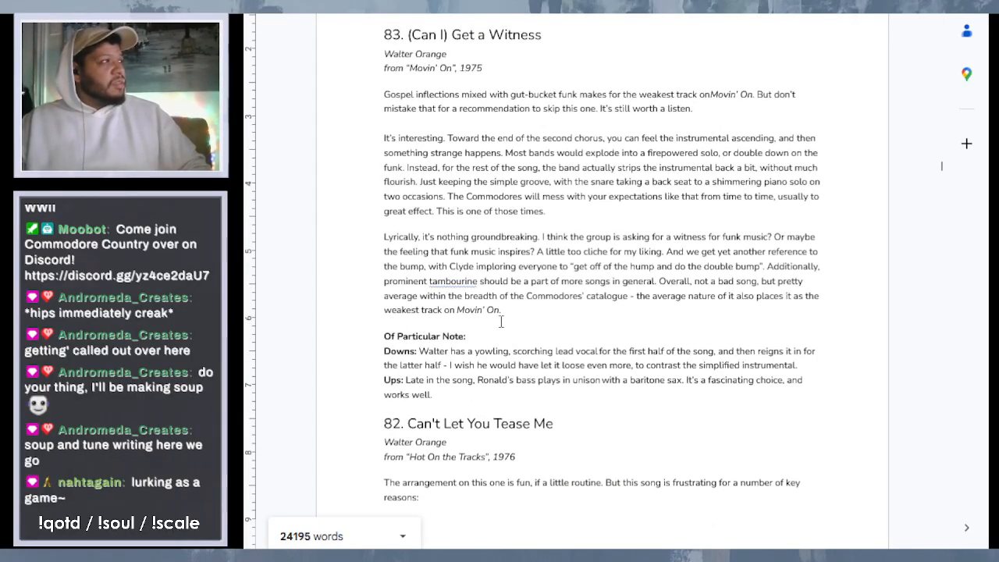
scroll(501, 322, "down", 2)
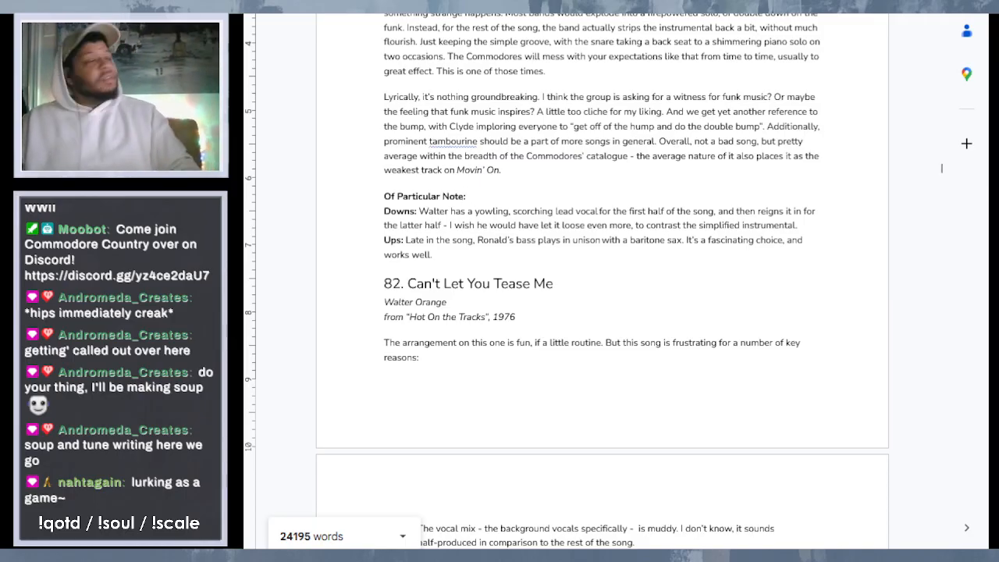
scroll(595, 285, "down", 4)
scroll(593, 249, "up", 2)
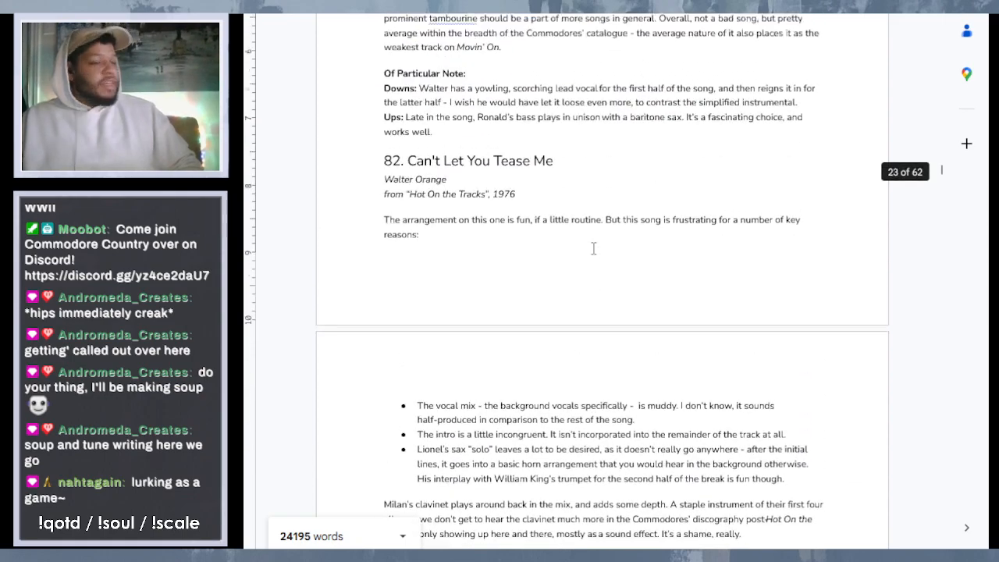
scroll(593, 249, "up", 1)
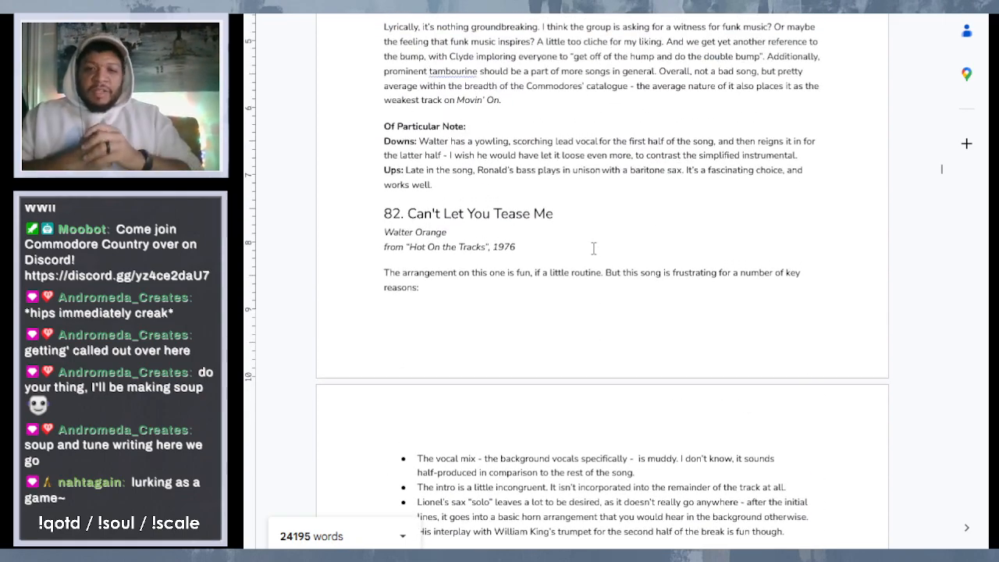